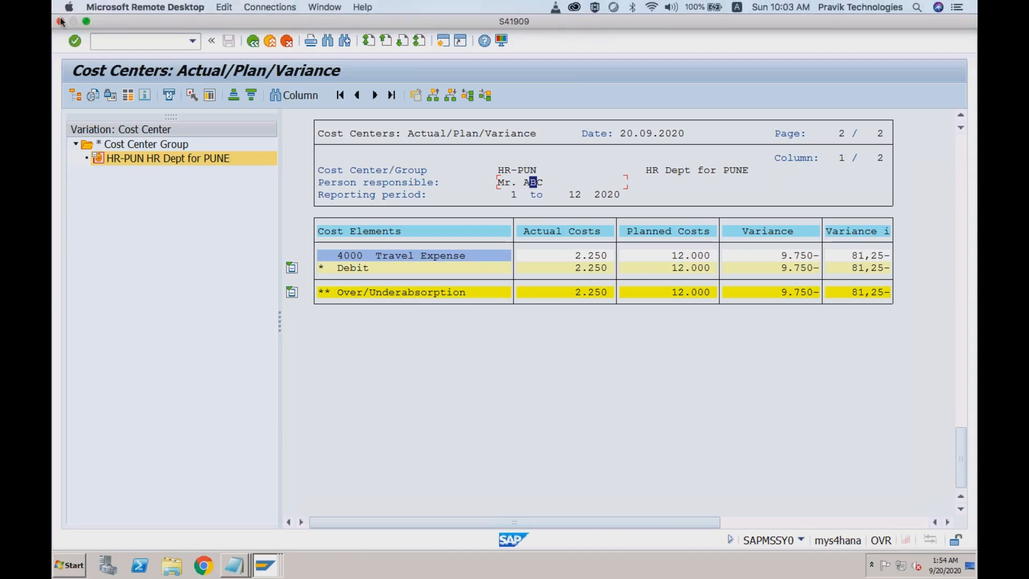
- Reconnect to the S41909 remote PC, accepting the certificate warning
left_click(60, 21)
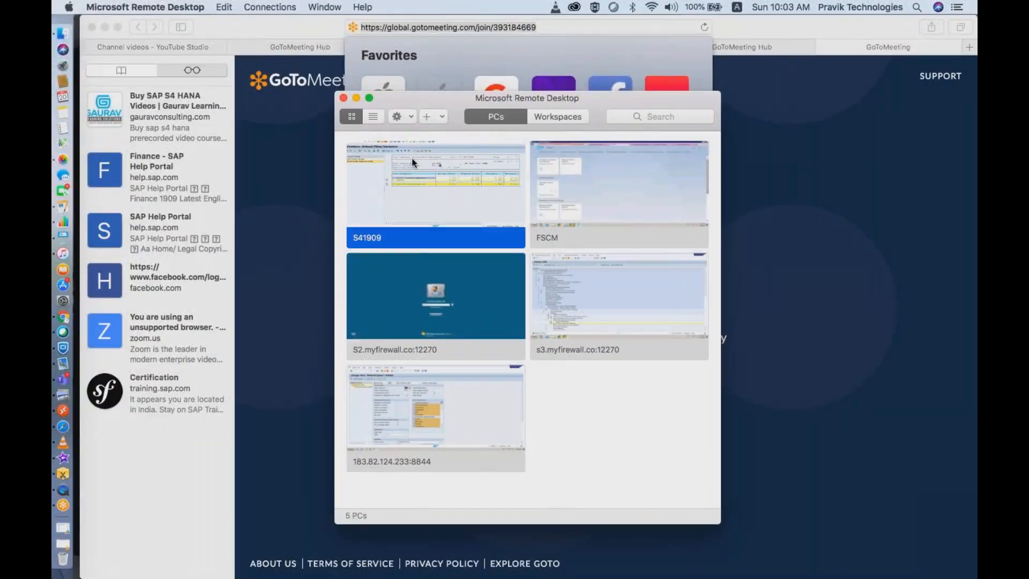
double_click(411, 158)
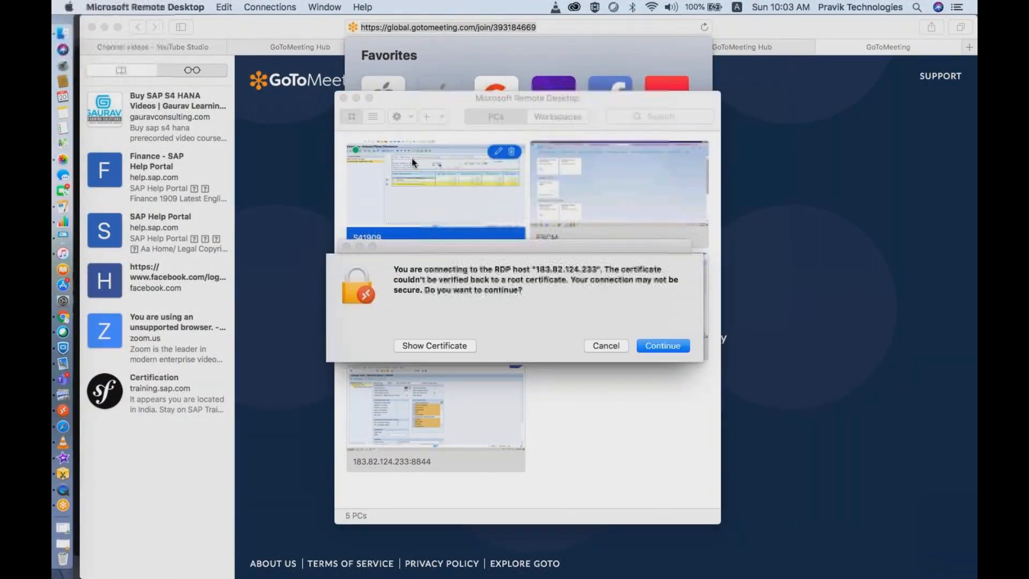
left_click(648, 343)
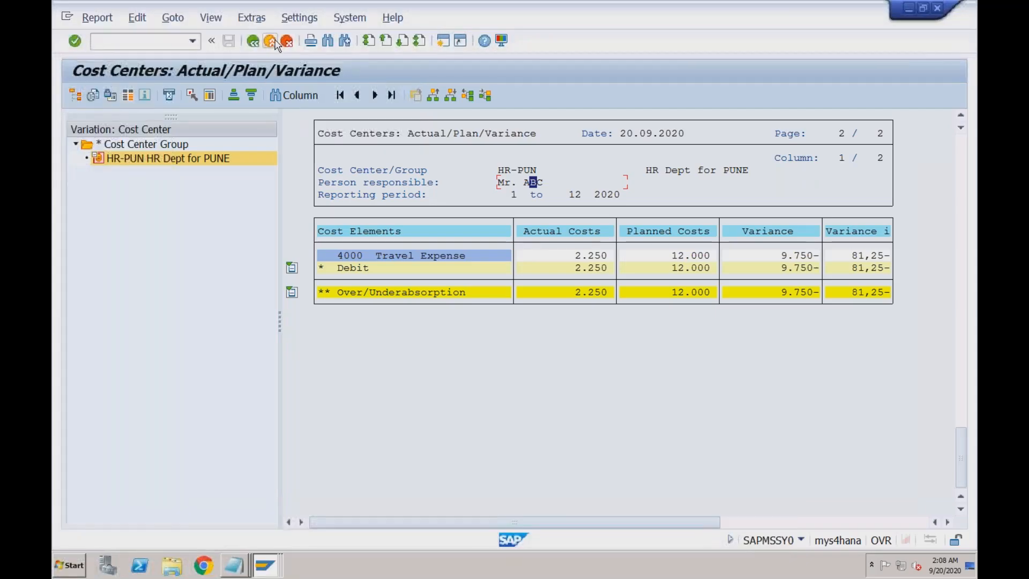
- Leave the cost center report and start Display Sales Documents with /nva01
left_click(271, 41)
left_click(173, 191)
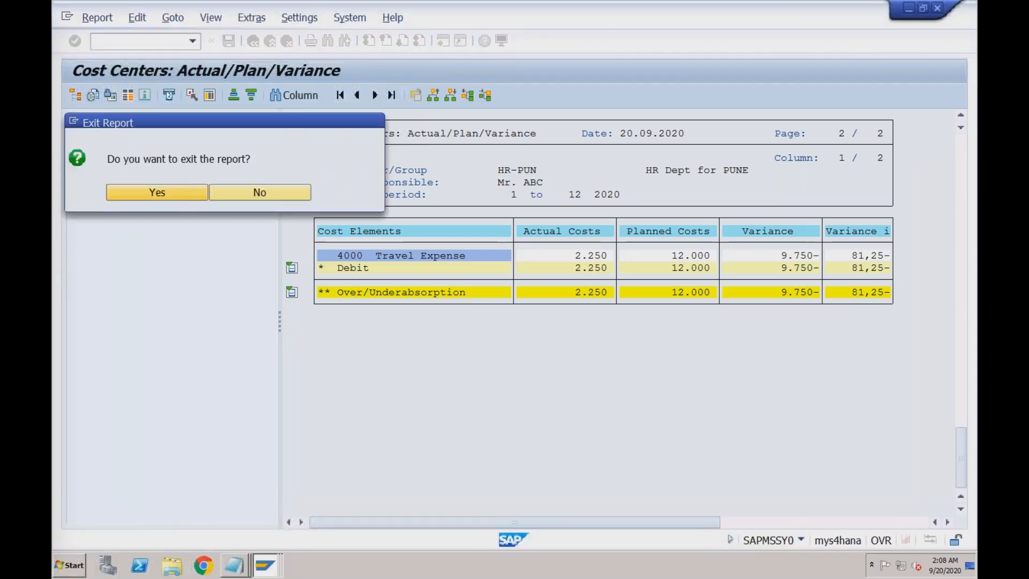
left_click(152, 45)
type("/nv")
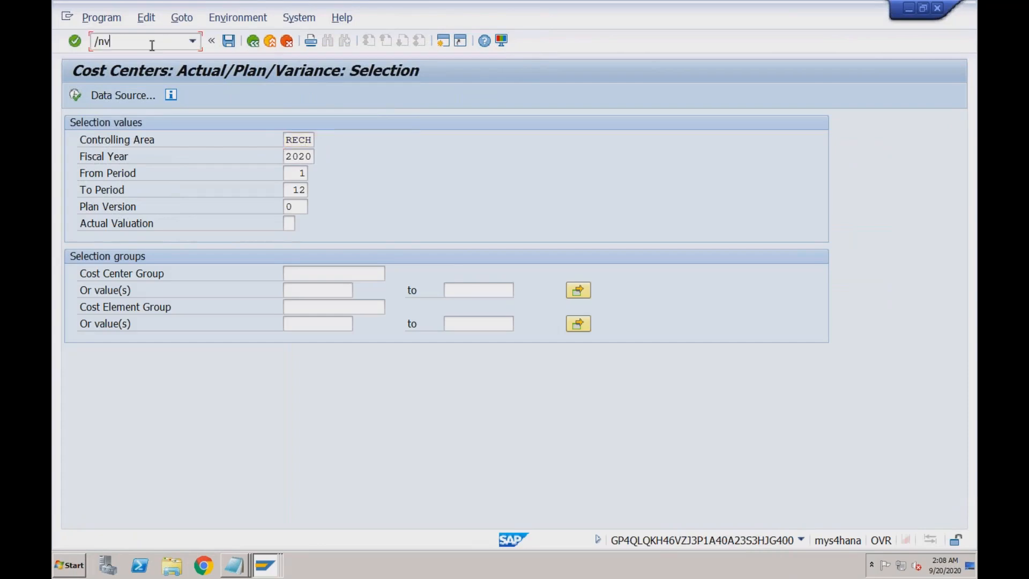
type("a01")
key("Return")
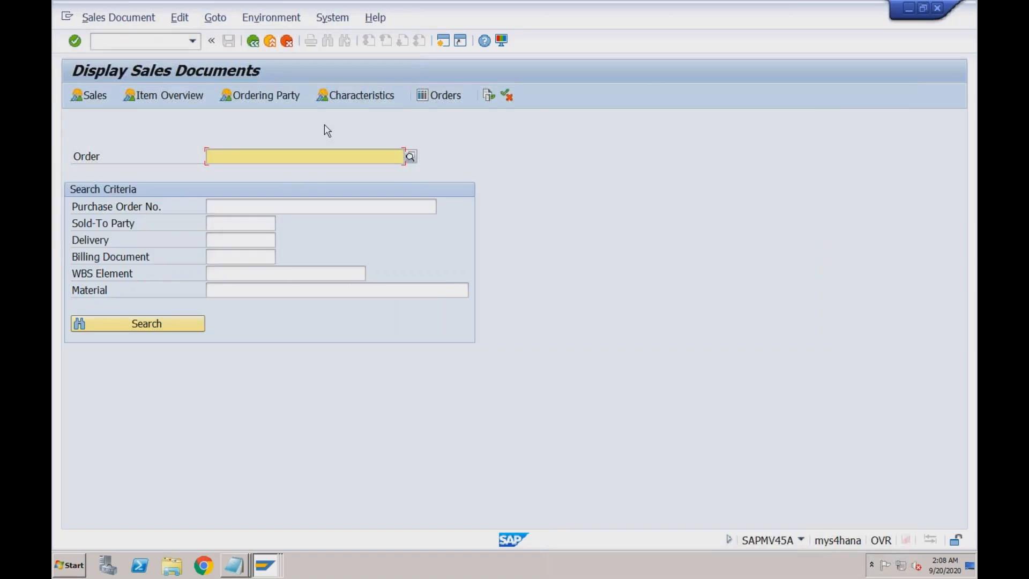
- Search sales documents for Sales Organization RECH and pick order 603
left_click(410, 156)
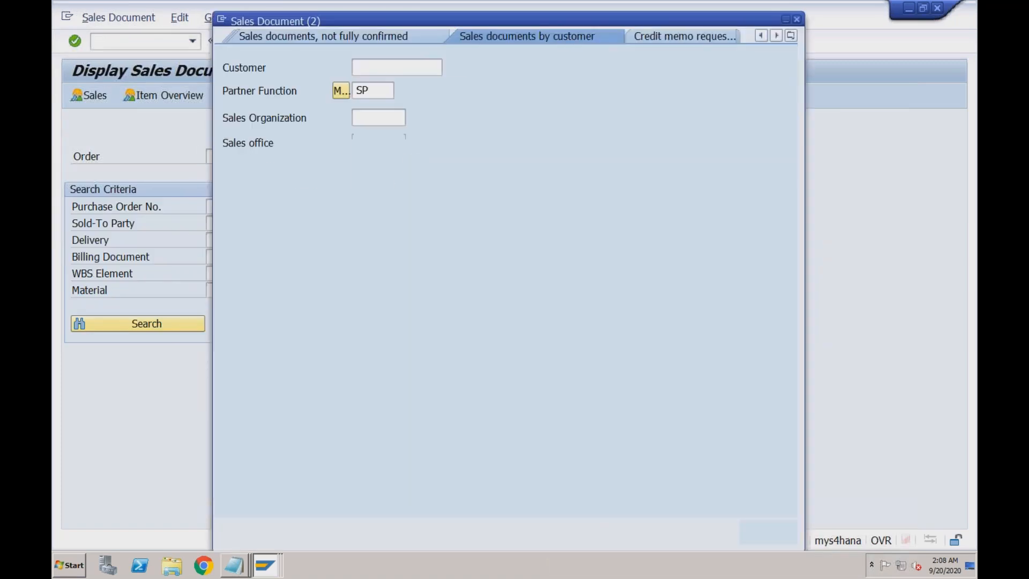
left_click(365, 115)
type("rd01")
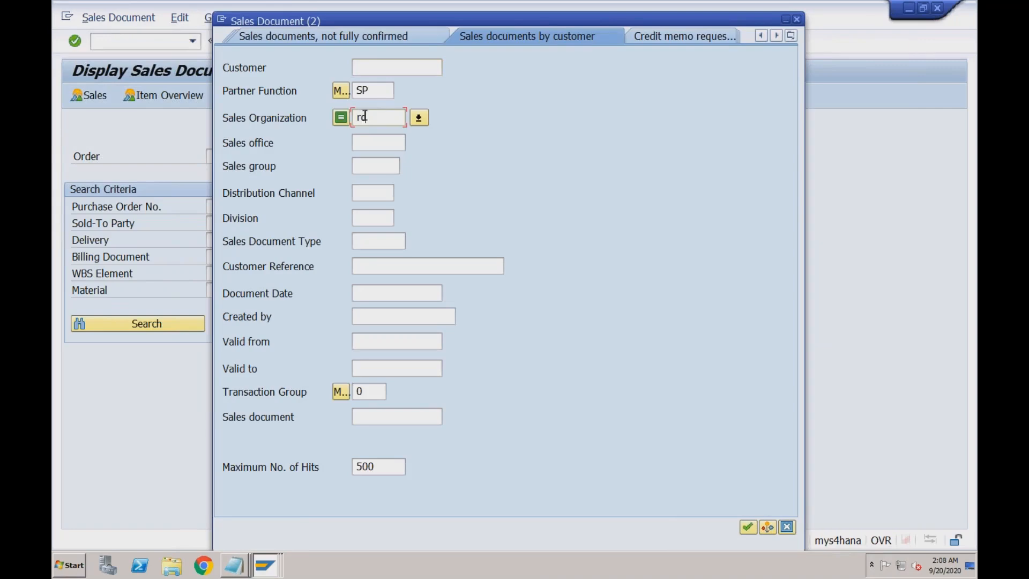
key("Return")
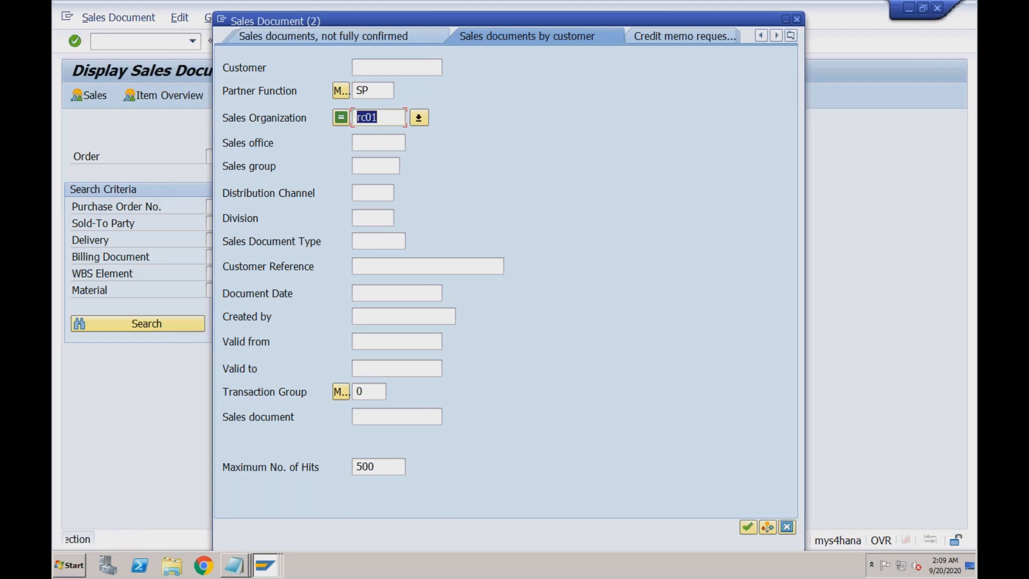
type("rech")
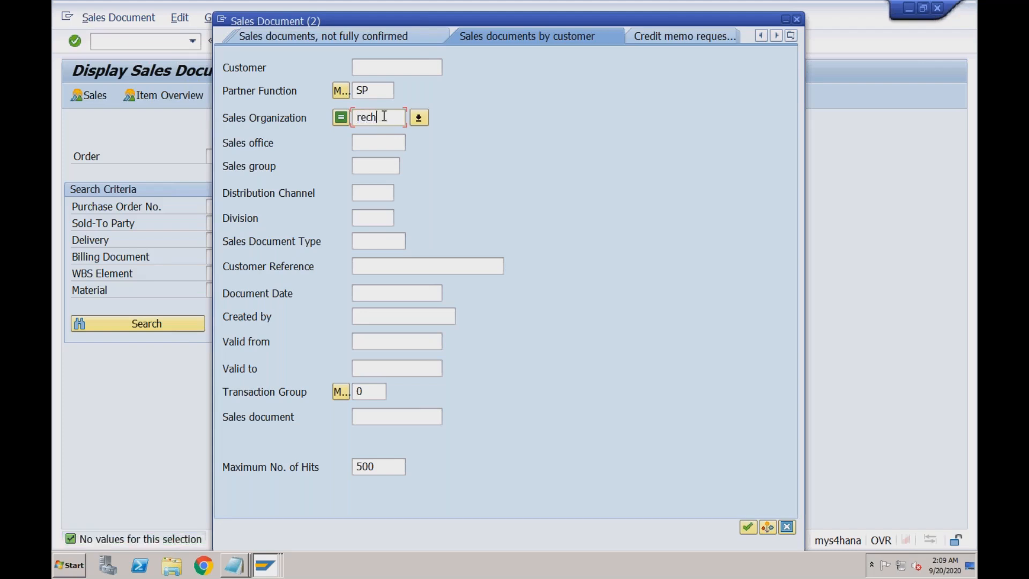
key("Return")
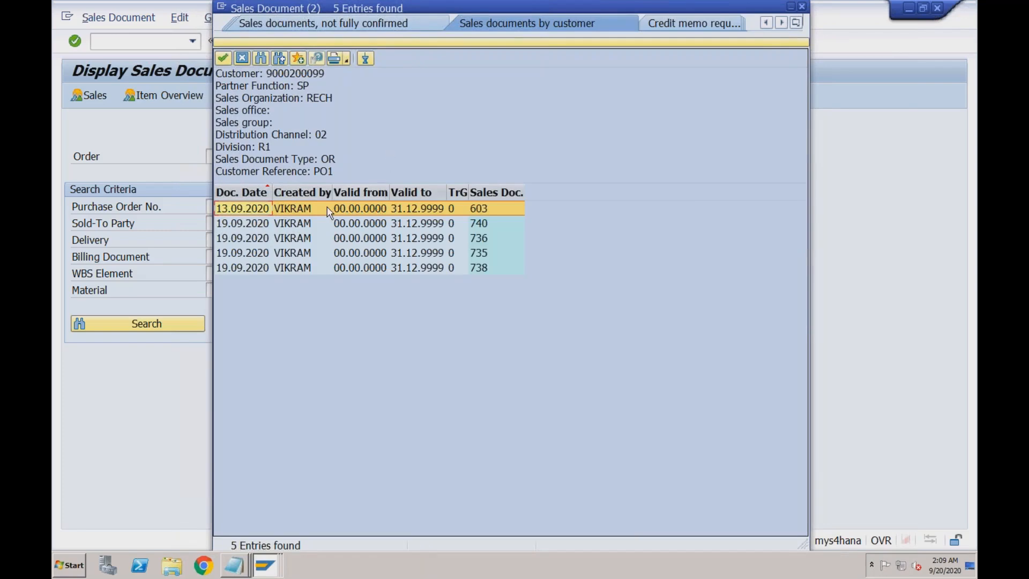
double_click(288, 209)
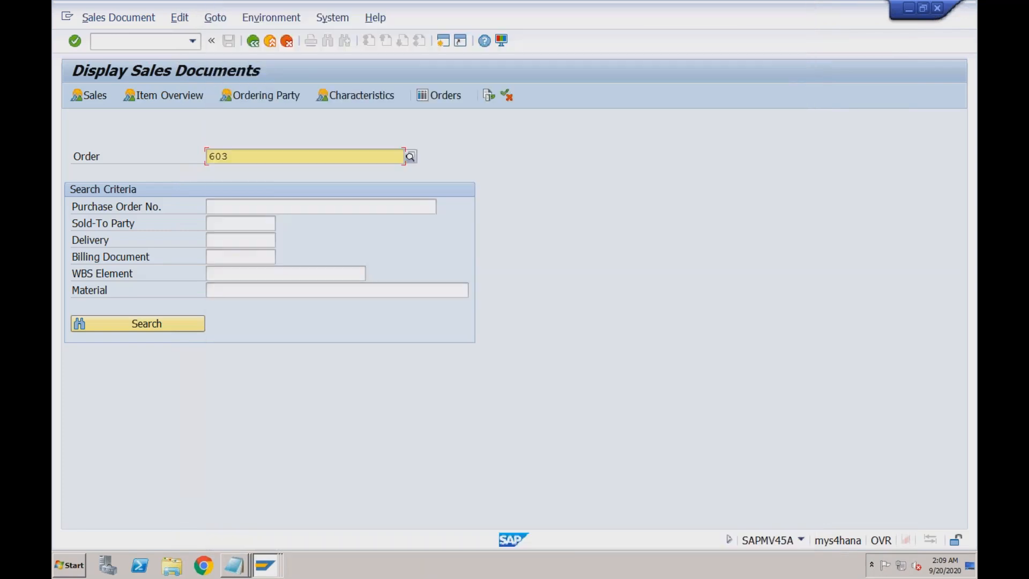
- Open order 603 and switch it to change mode
key("Return")
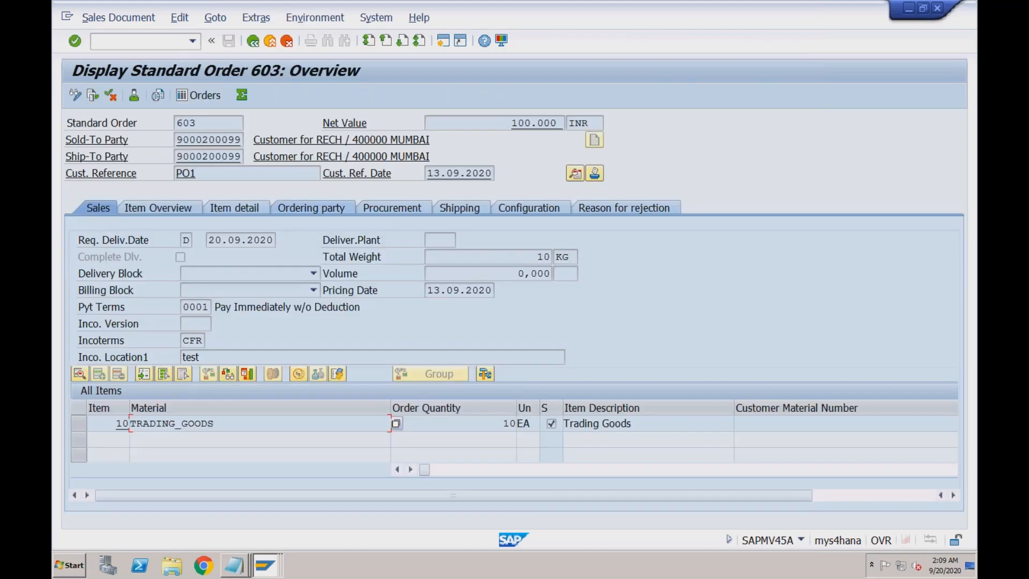
left_click(293, 423)
left_click(76, 96)
- Run the availability check on item 10 and accept the 10 EA proposal for 21.09.2020
left_click(78, 423)
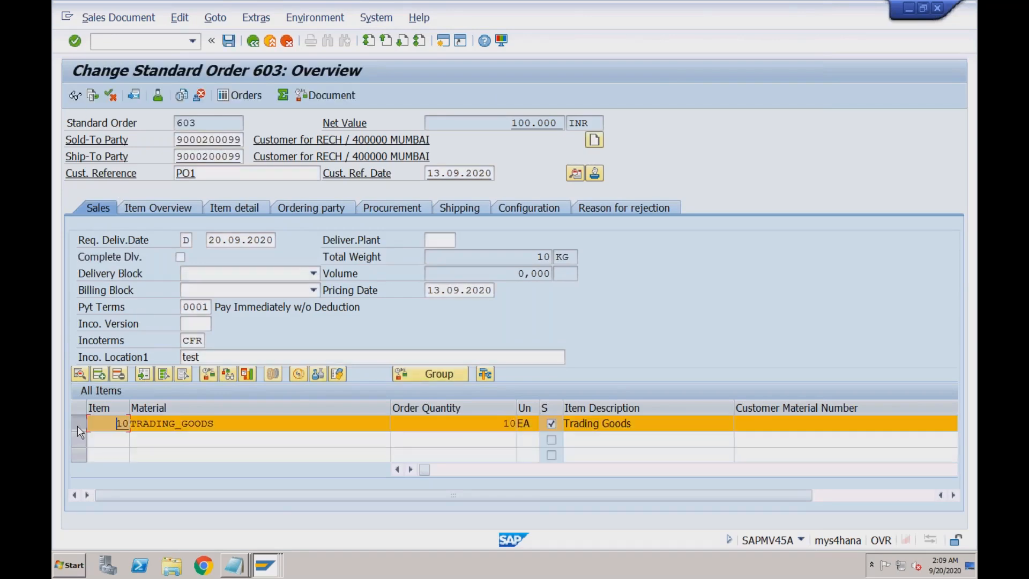
left_click(208, 373)
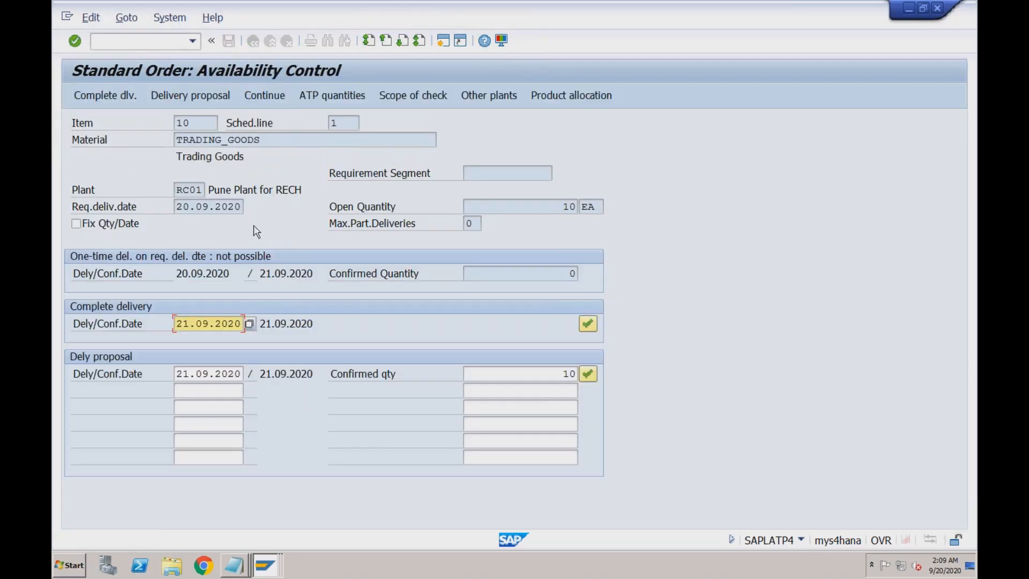
left_click(264, 141)
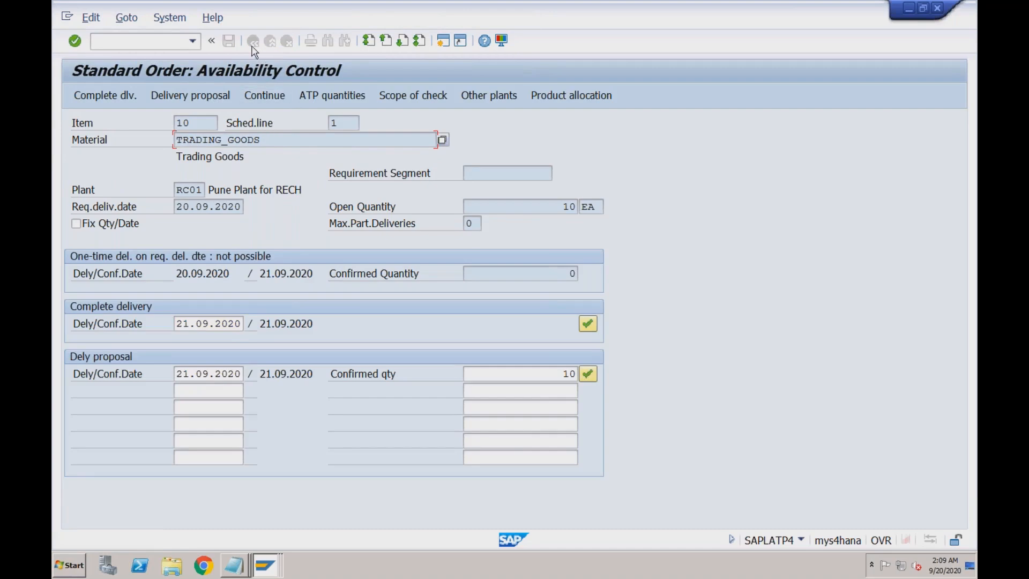
left_click(76, 43)
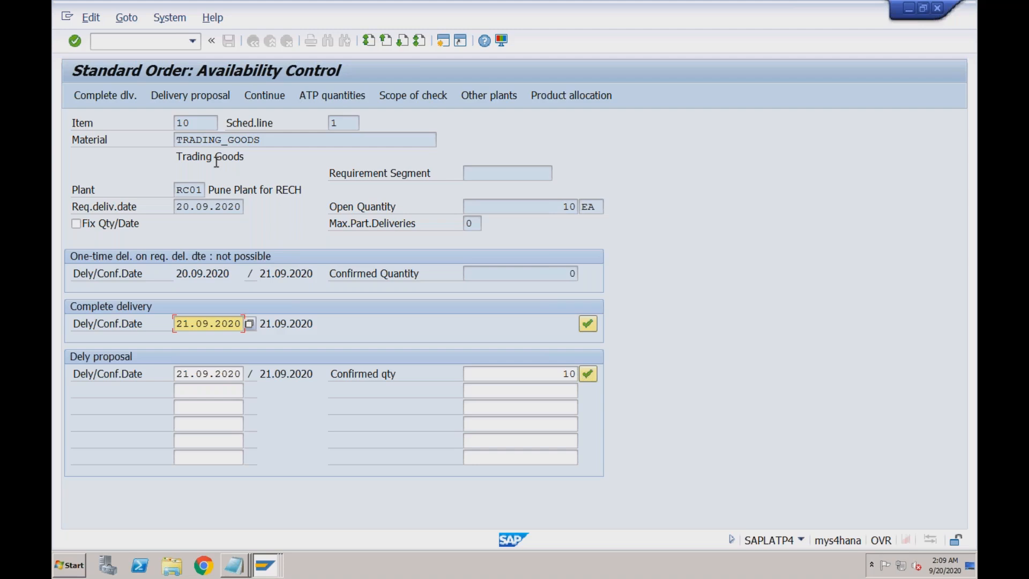
left_click(75, 43)
left_click(588, 375)
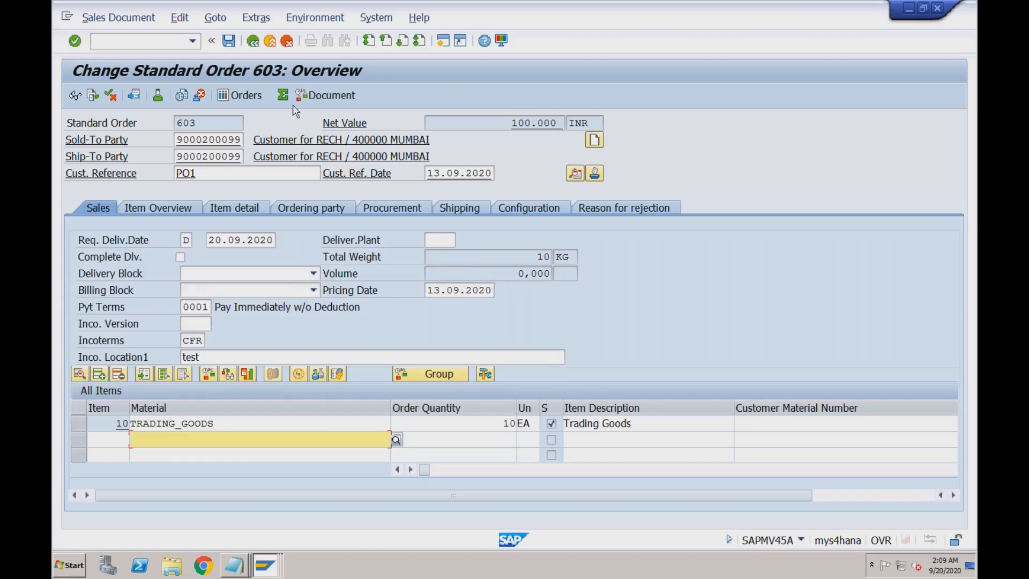
- Open order 736 in Change Sales Documents (/nva02), chosen from the Order field history
left_click(179, 40)
type("/nva02")
key("Return")
key("shift+Right")
key("shift+Right")
key("shift+Right")
key("Delete")
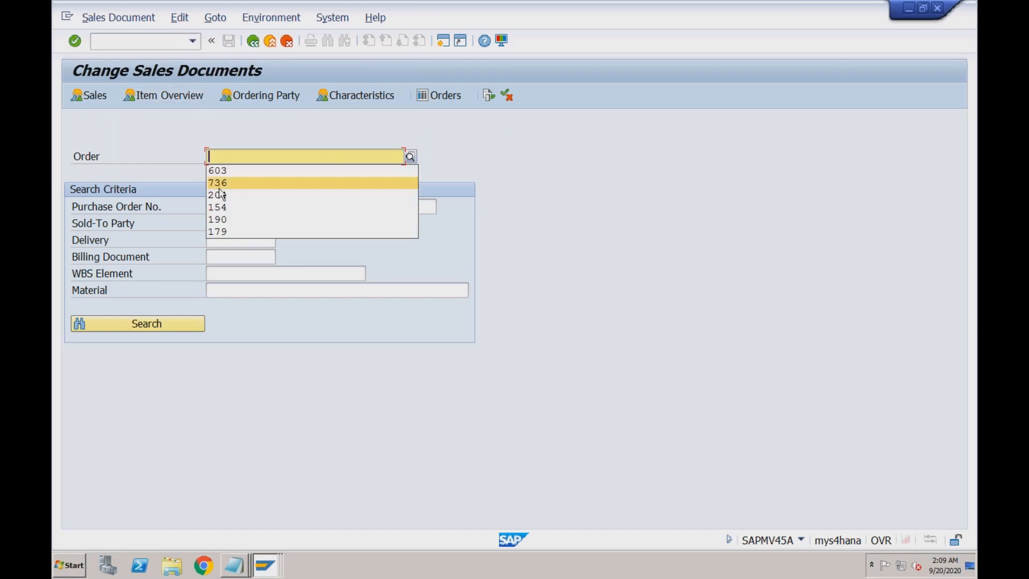
left_click(222, 183)
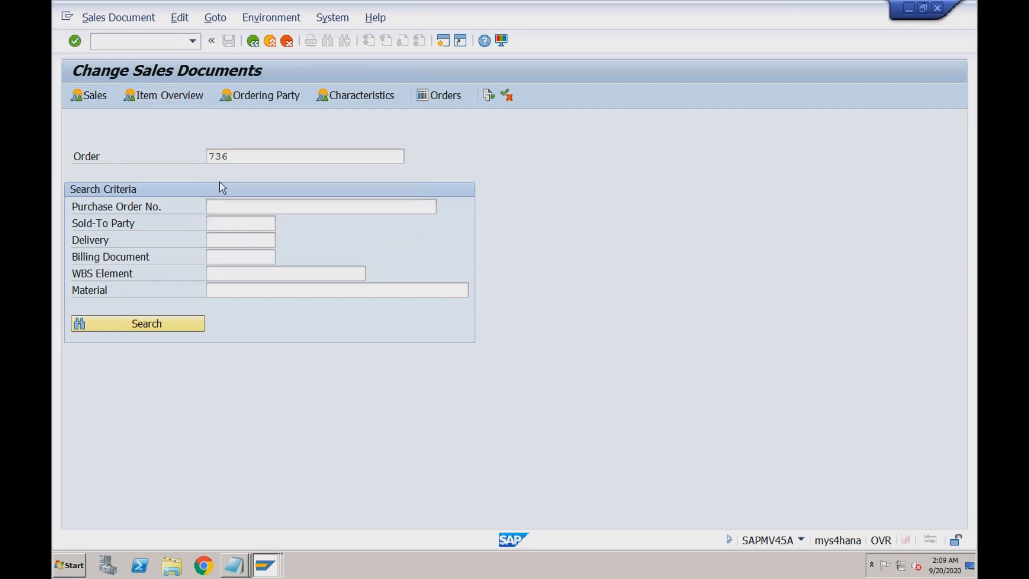
key("Return")
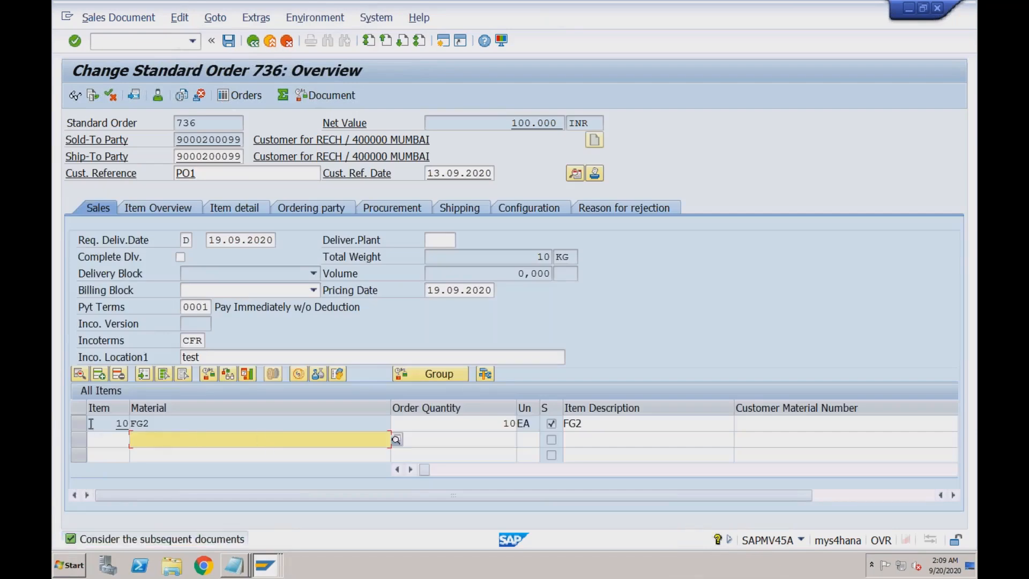
- Open the item details of item 10, material FG2
left_click(83, 424)
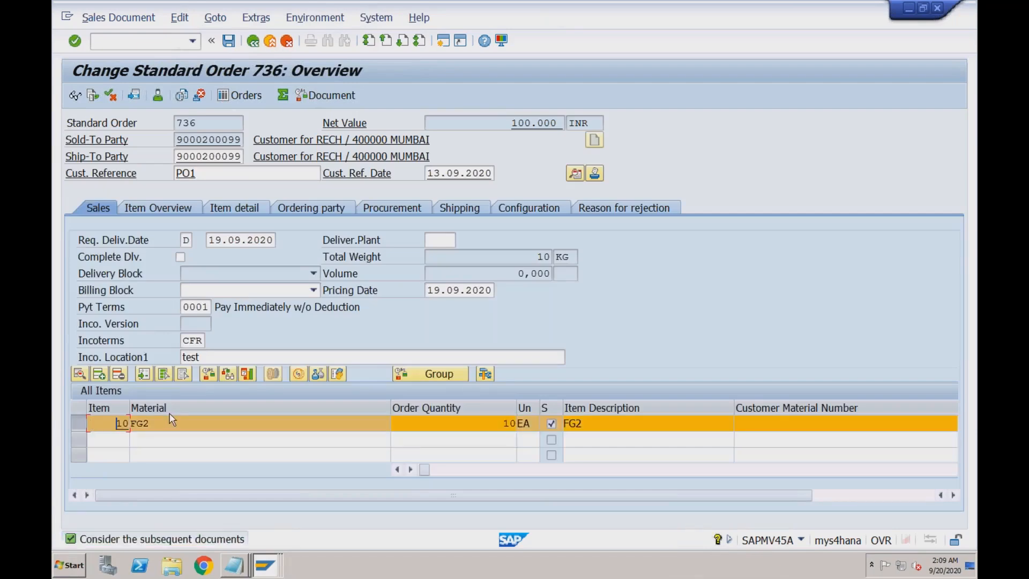
left_click(209, 374)
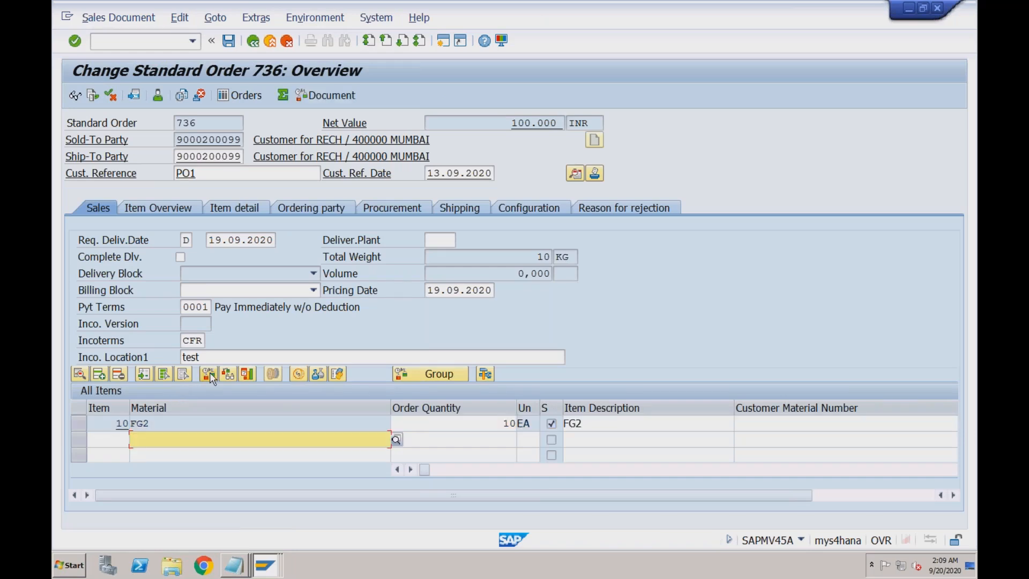
left_click(84, 424)
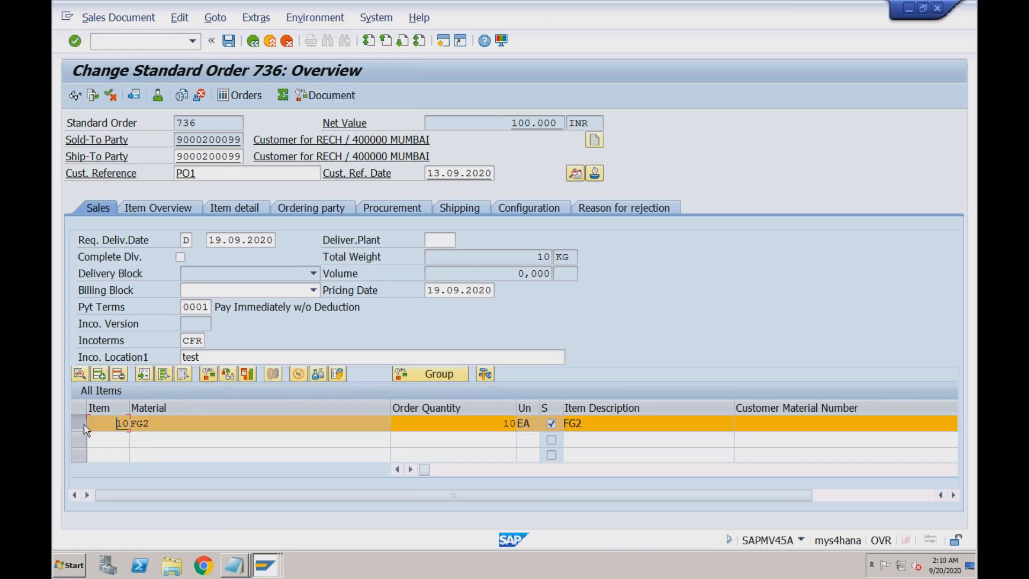
left_click(209, 373)
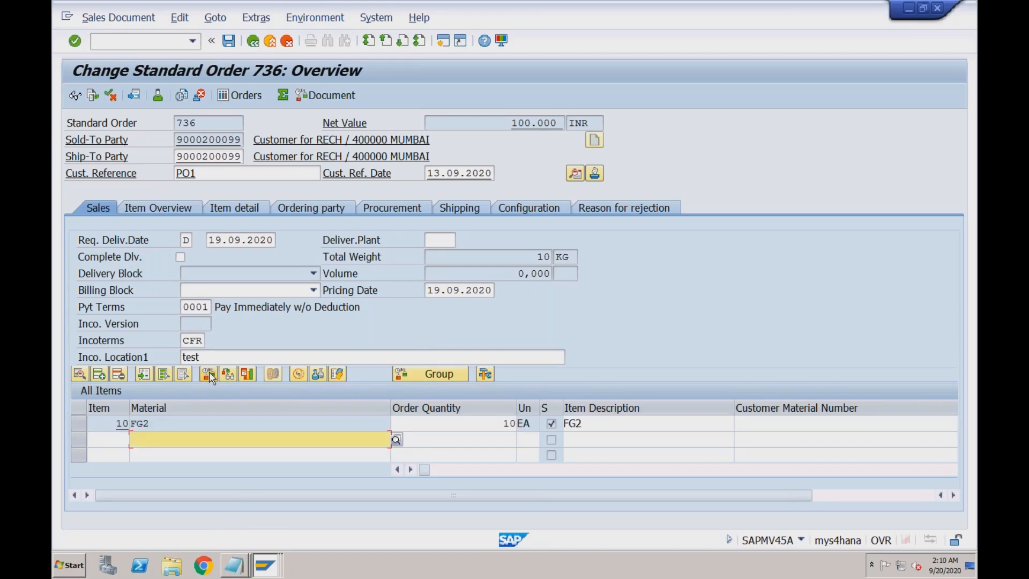
left_click(185, 424)
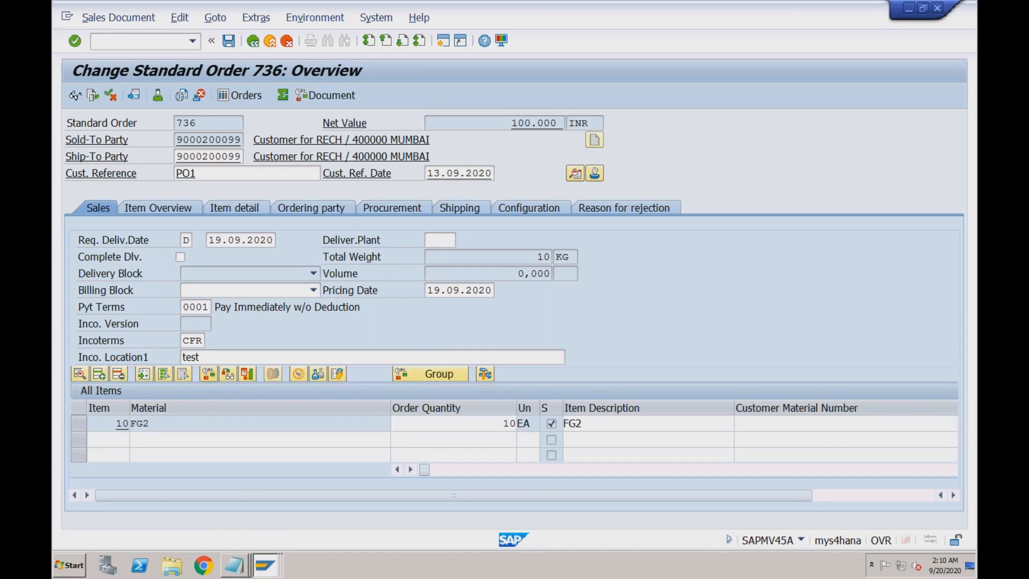
double_click(184, 424)
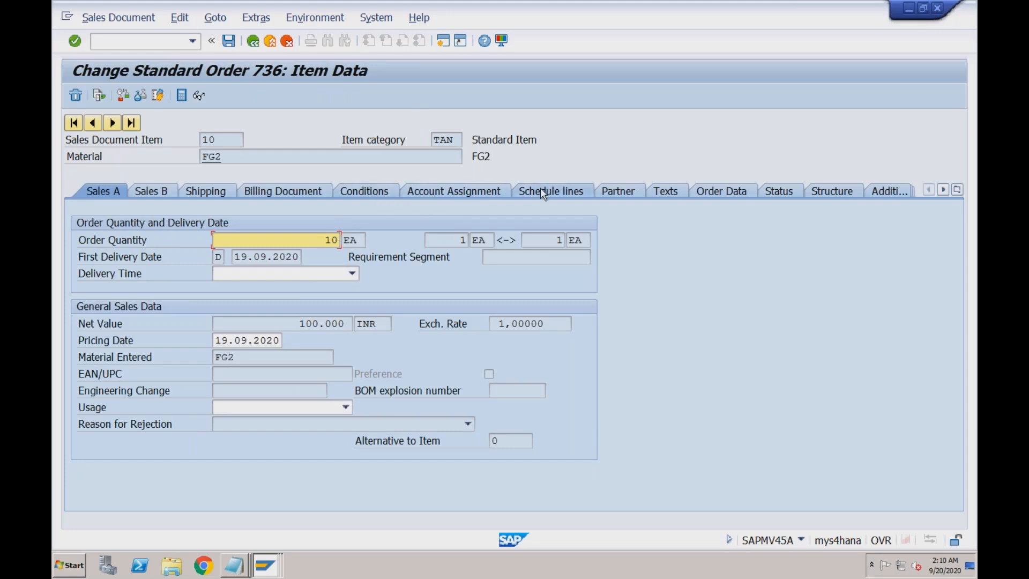
- Check item 10's schedule lines, then start creating material FG2 with /nmm01
left_click(540, 189)
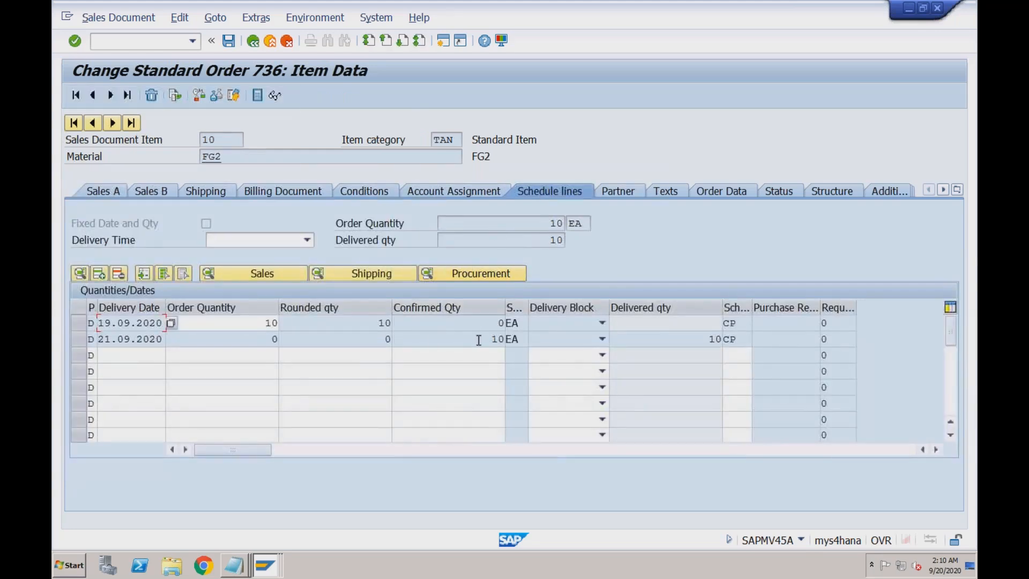
double_click(497, 339)
left_click(162, 42)
type("/nmm01")
key("Return")
type("FG2")
key("Return")
key("Return")
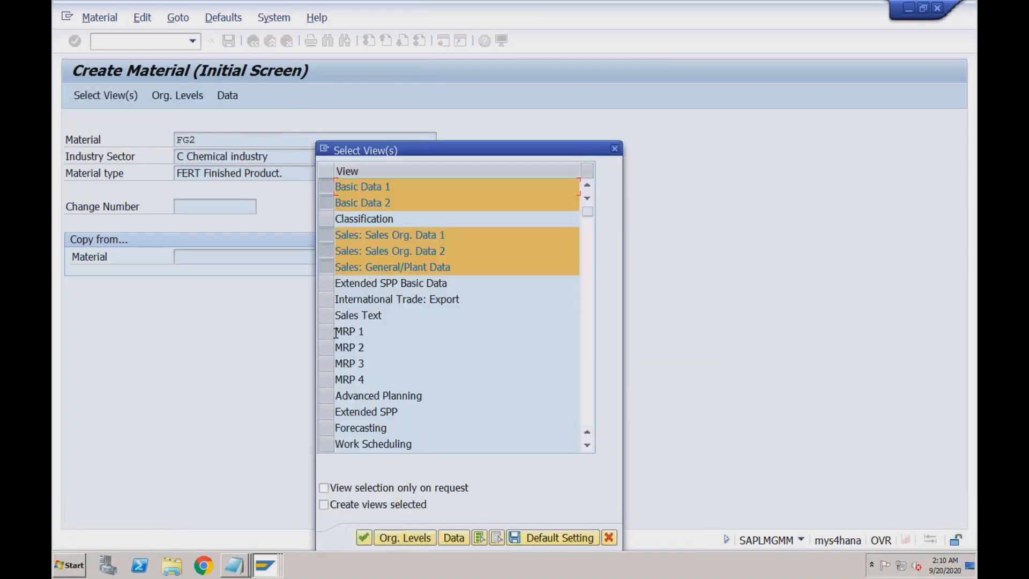
- Select only the MRP 1 view for plant RC01 / storage location S001 and dismiss the already-maintained error
left_click(326, 186)
left_click(326, 203)
left_click(325, 234)
left_click(325, 251)
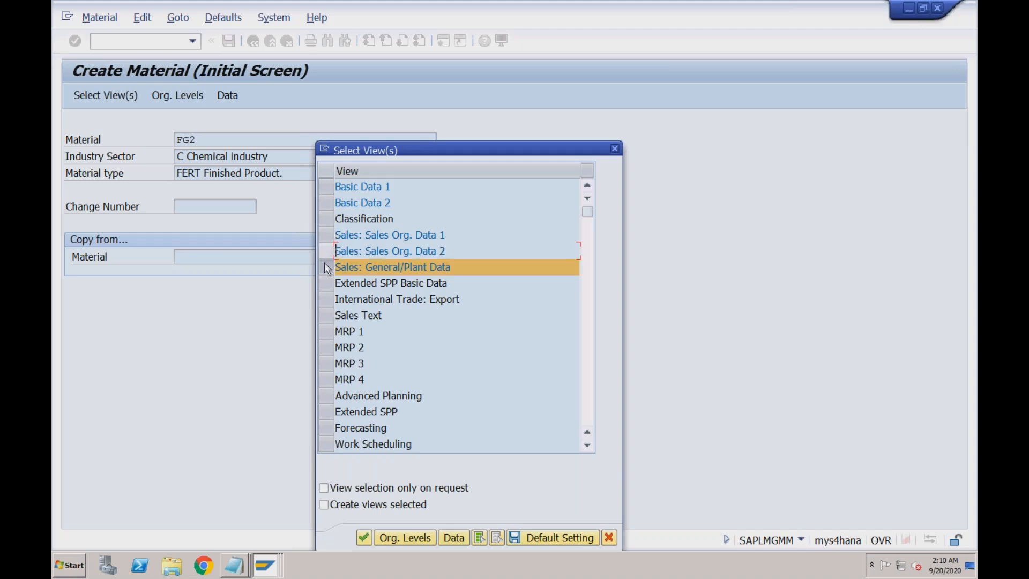
left_click(326, 266)
left_click(326, 331)
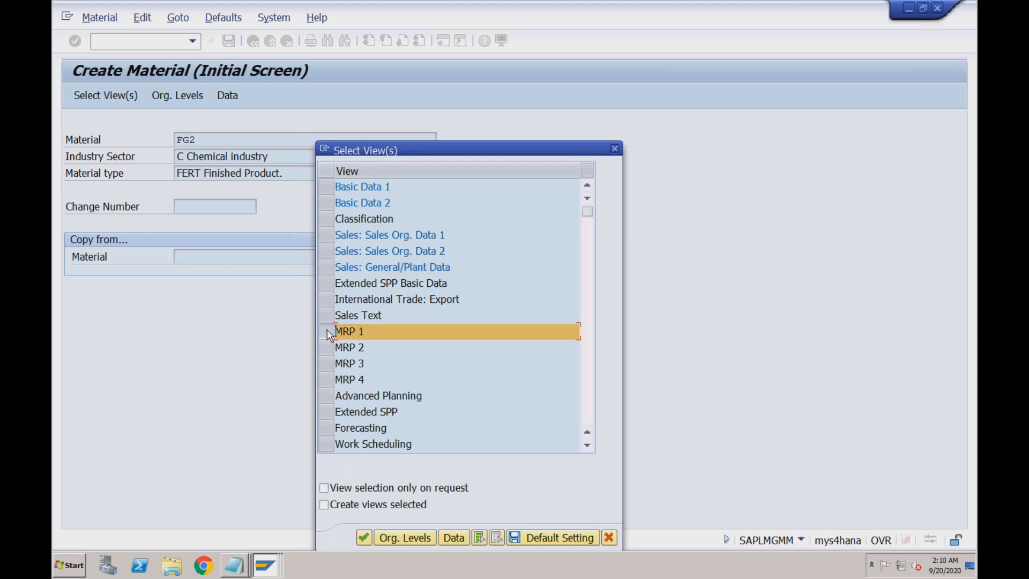
left_click(363, 537)
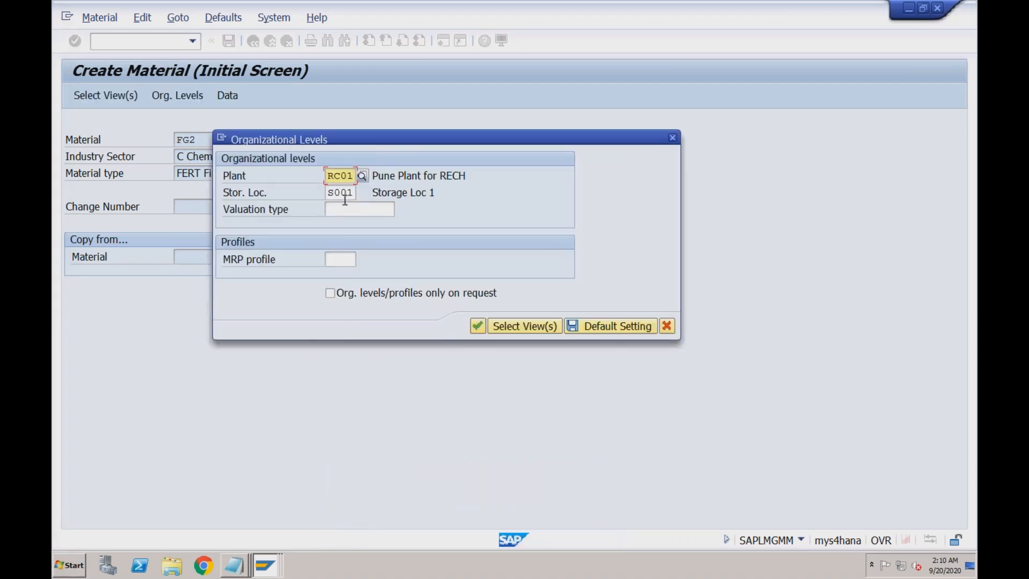
key("Return")
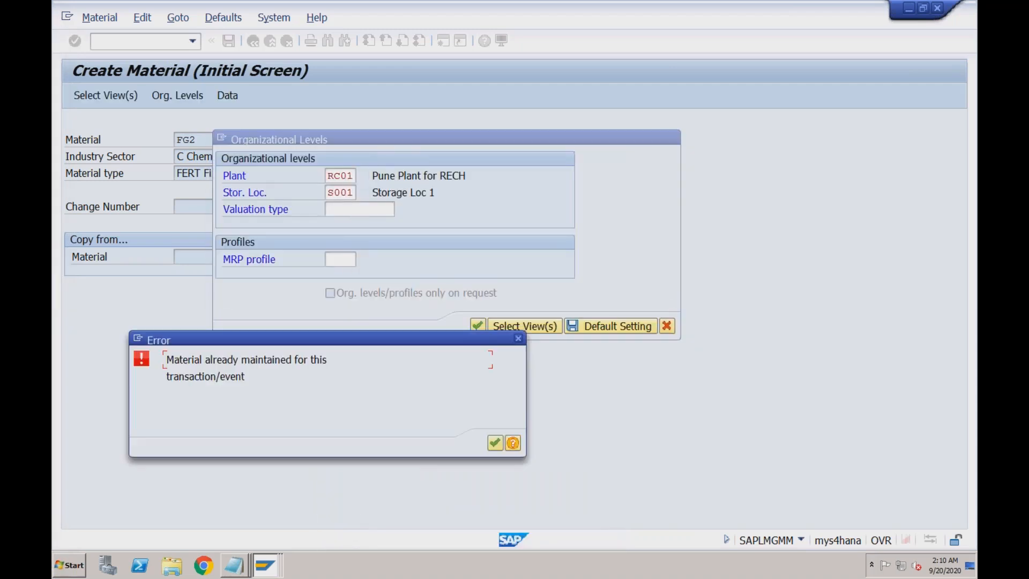
left_click(519, 341)
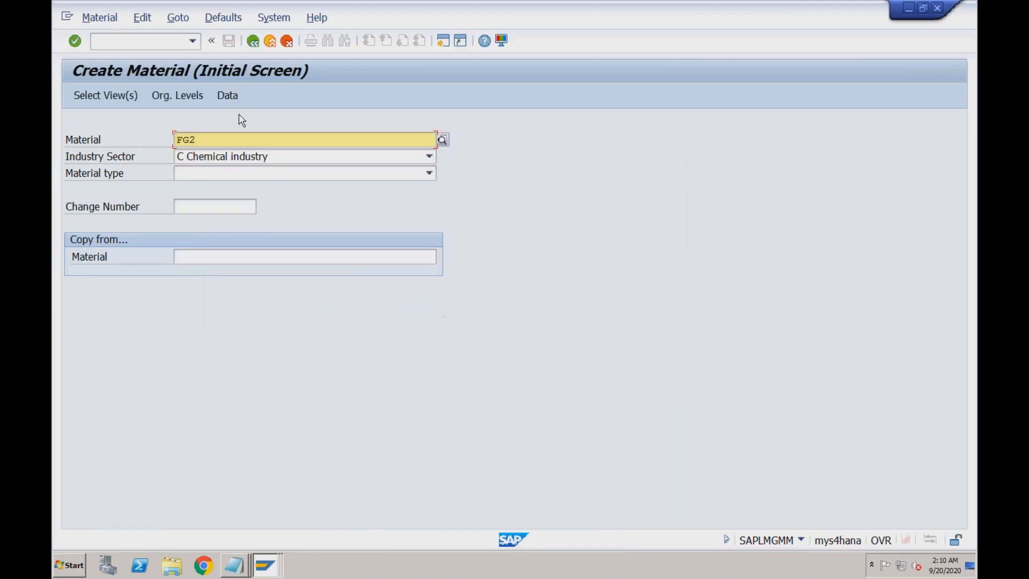
- Open FG2's MRP 1 view for plant RC01 and storage location S001 via /nmm02
left_click(126, 42)
type("/nmm02")
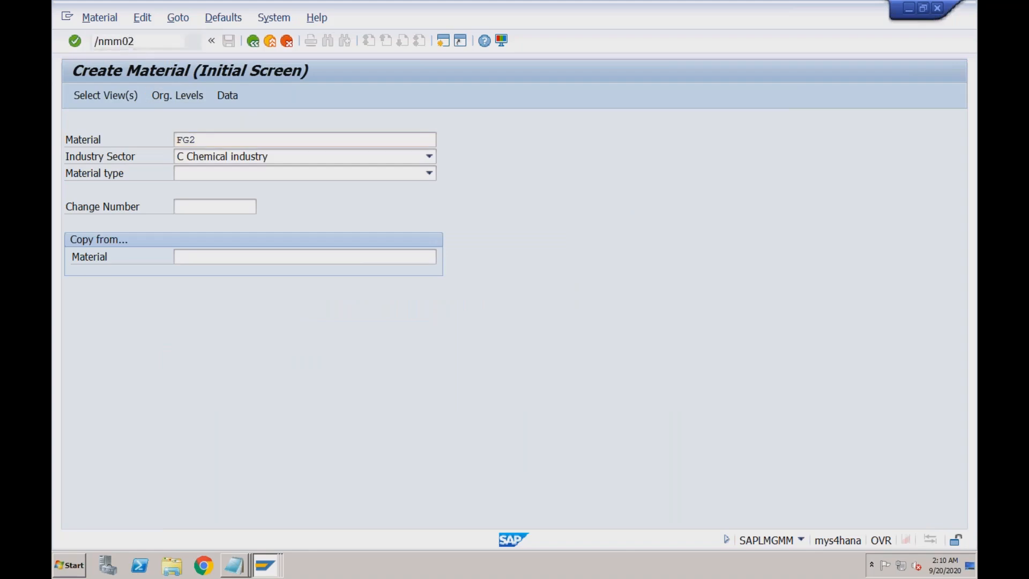
key("Return")
key("Return")
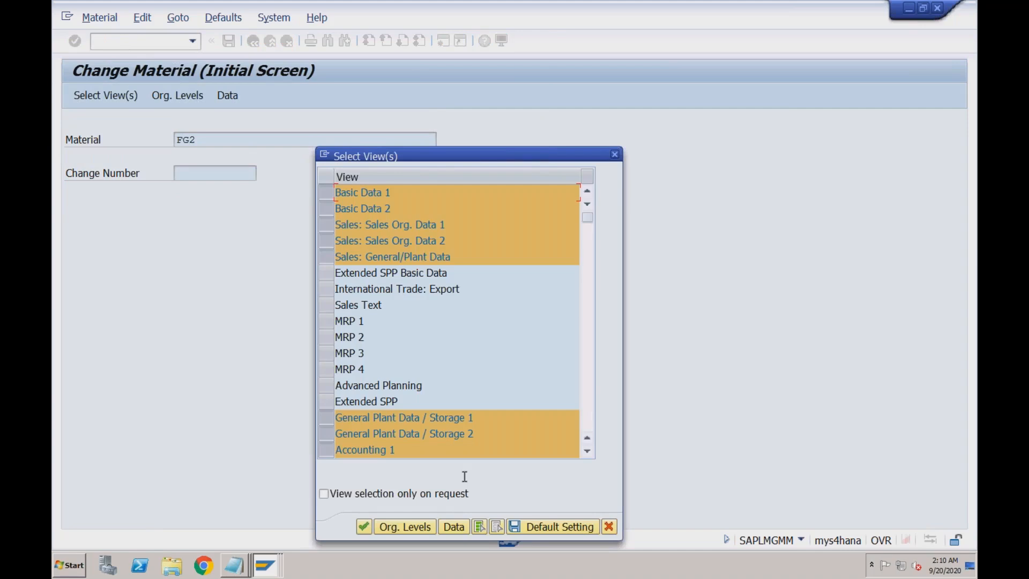
left_click(496, 526)
left_click(328, 323)
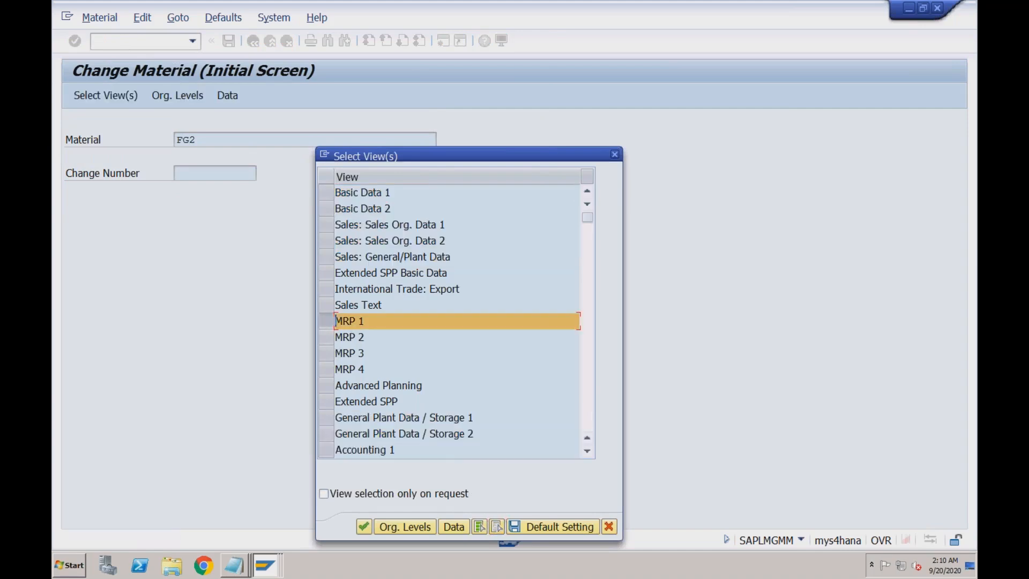
left_click(363, 527)
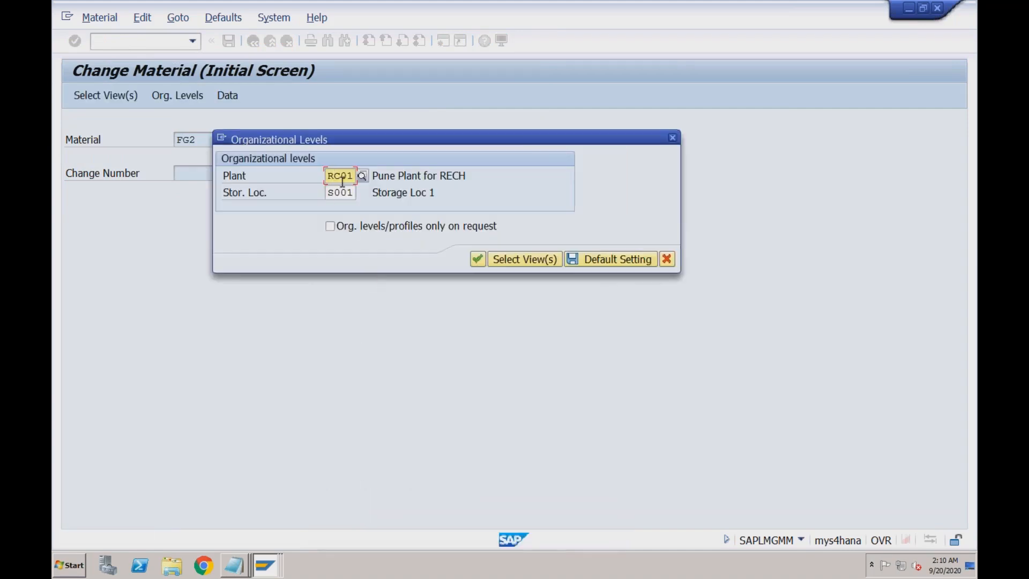
key("Return")
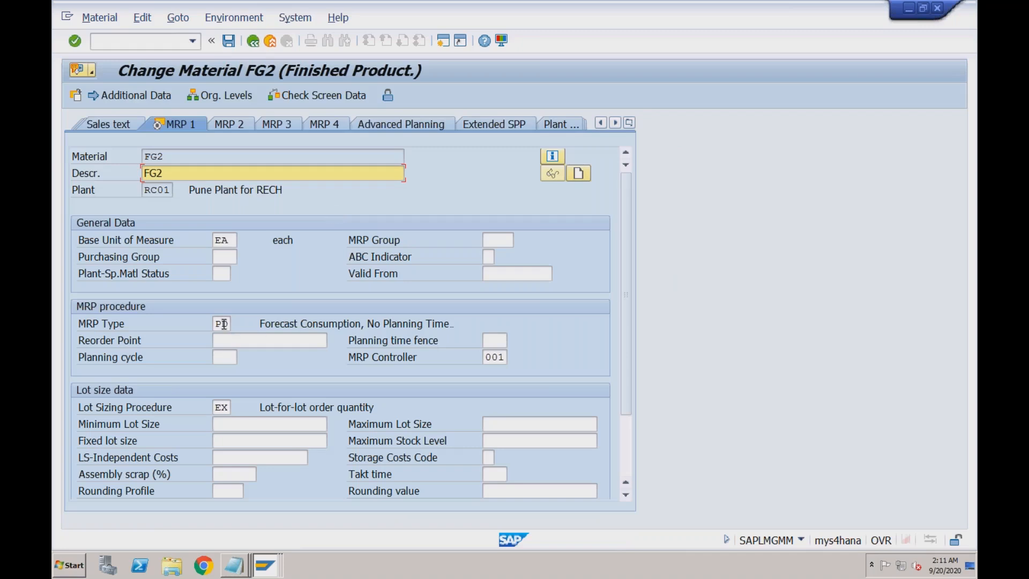
left_click(224, 324)
left_click(237, 324)
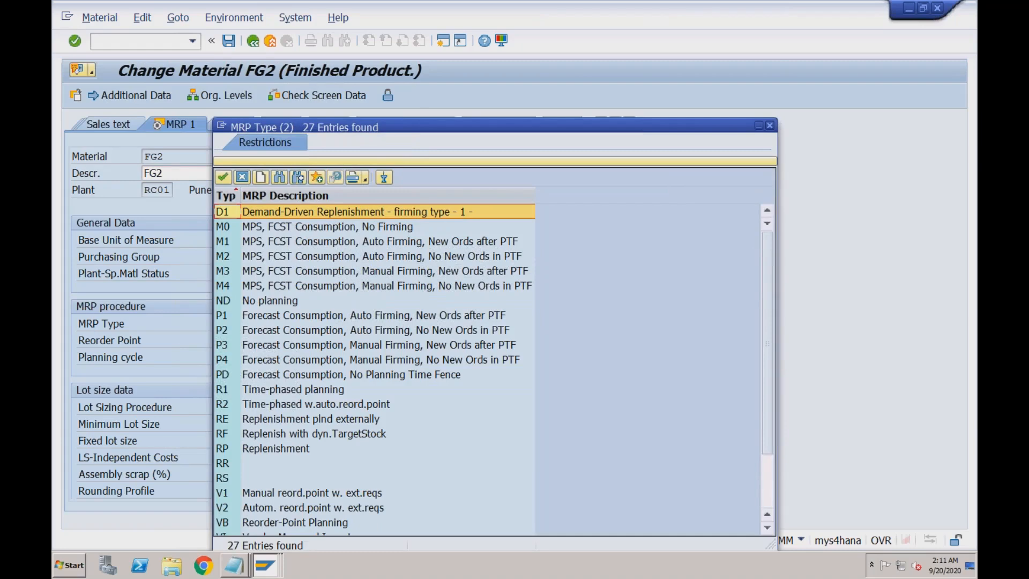
left_click(250, 305)
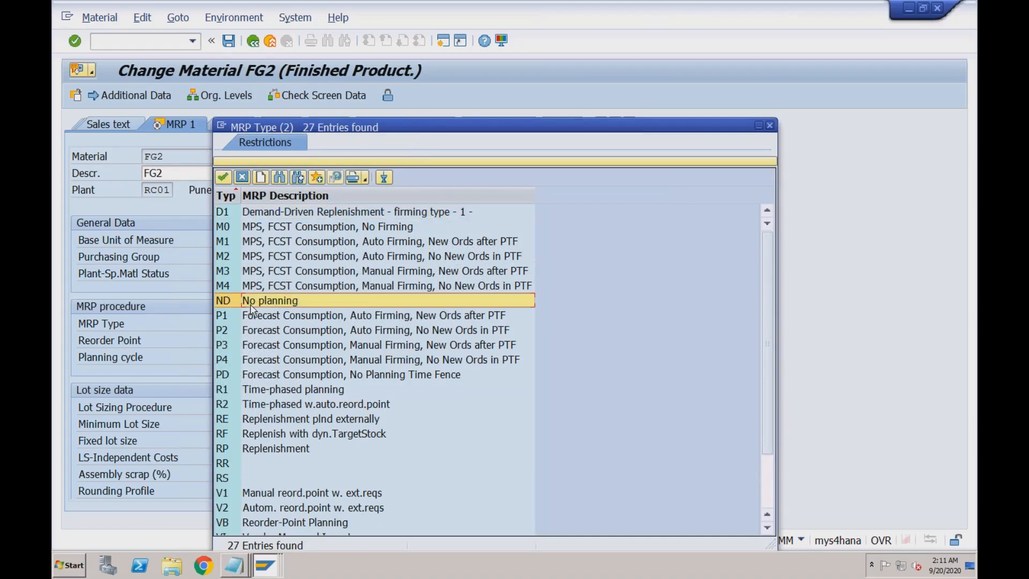
left_click(250, 375)
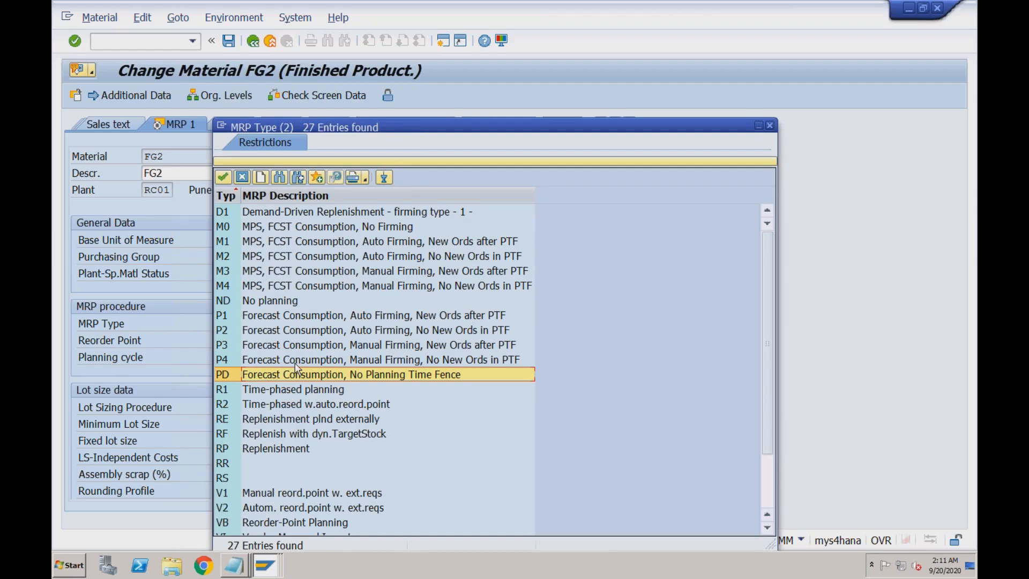
left_click_drag(465, 124, 417, 102)
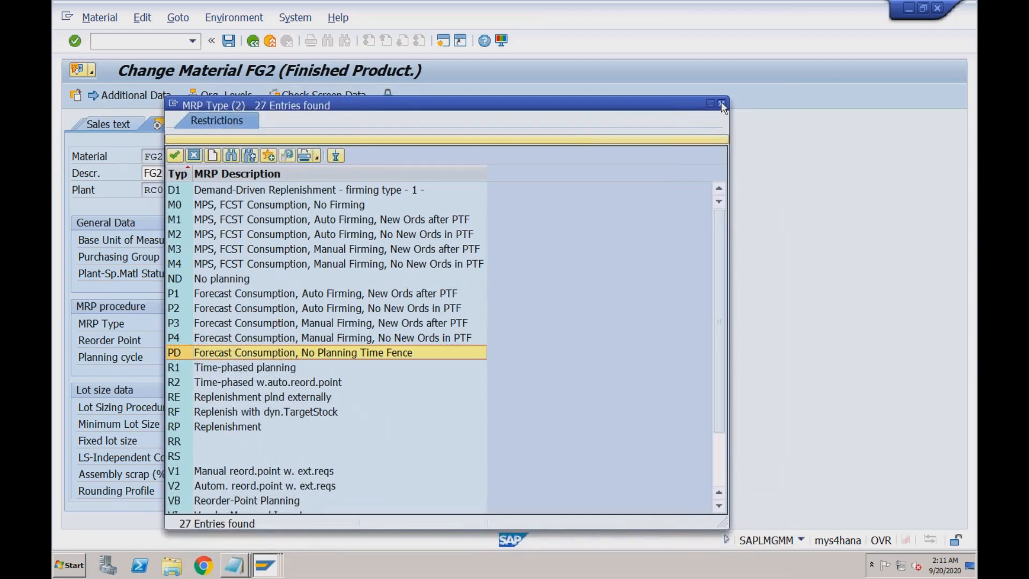
left_click(720, 104)
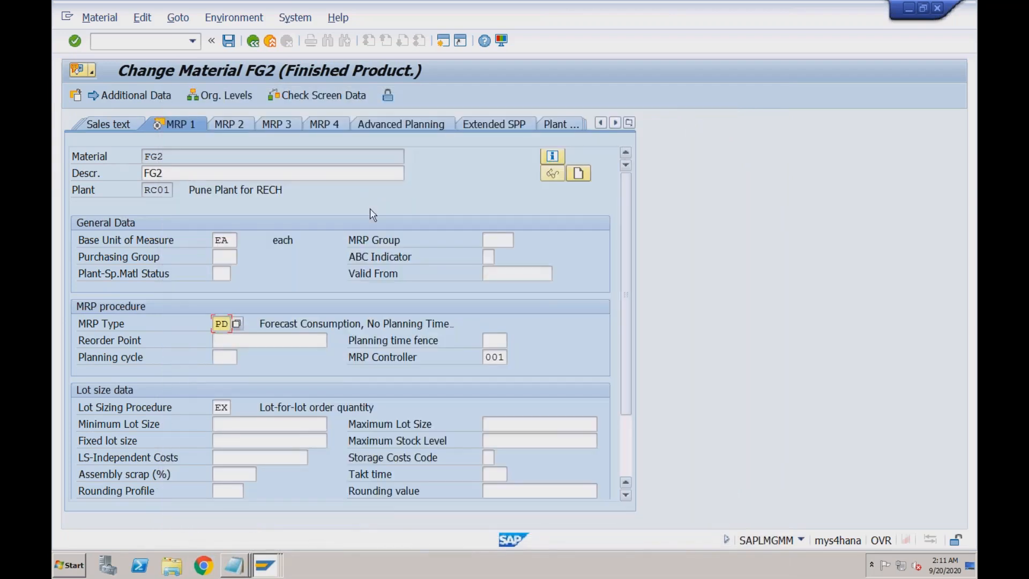
left_click(158, 192)
left_click(168, 155)
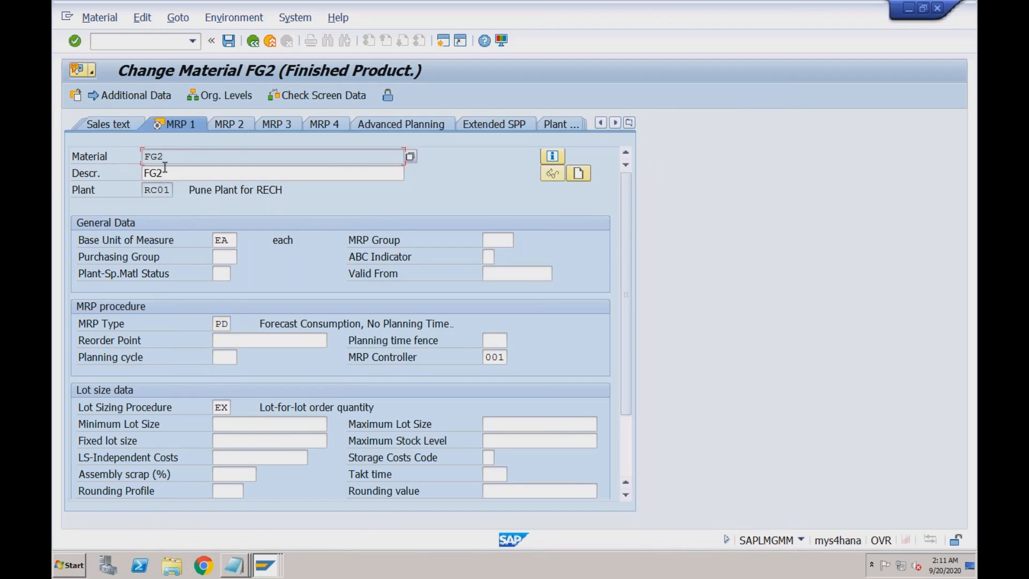
left_click(159, 191)
left_click(230, 341)
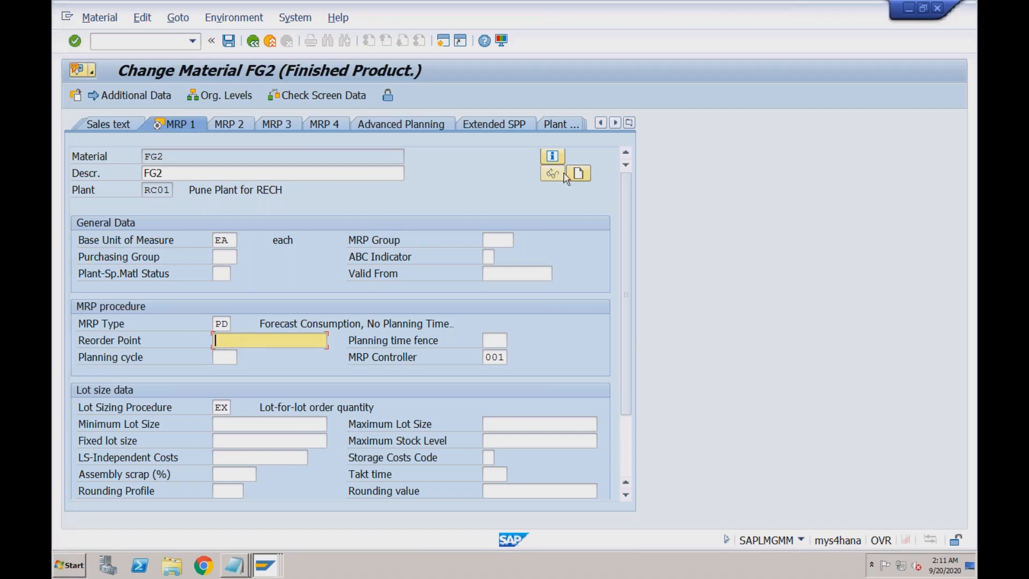
- Open FG2's Sales: sales org. 1 view, page through the views and stay in the material
left_click(629, 124)
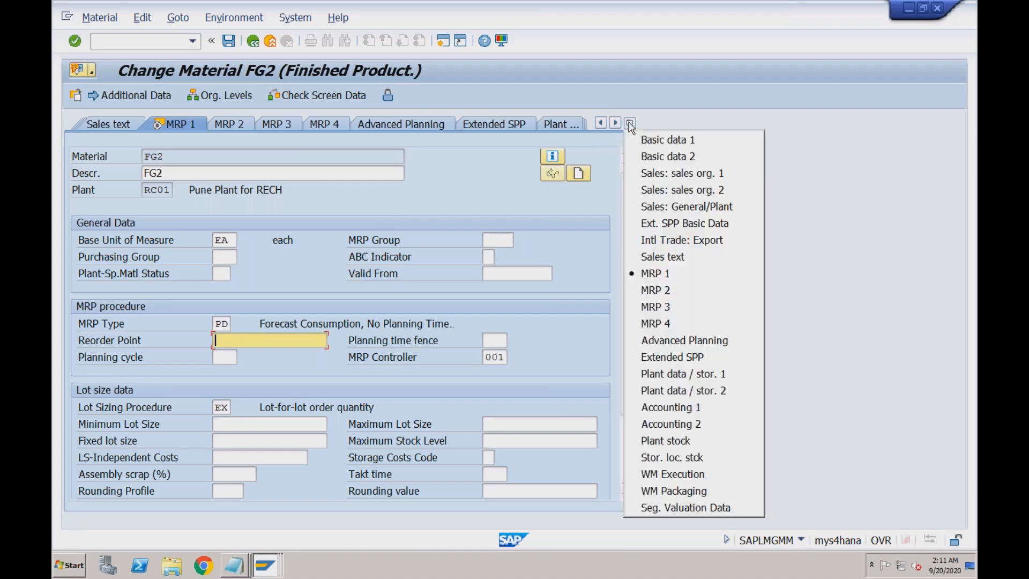
left_click(662, 175)
left_click(650, 259)
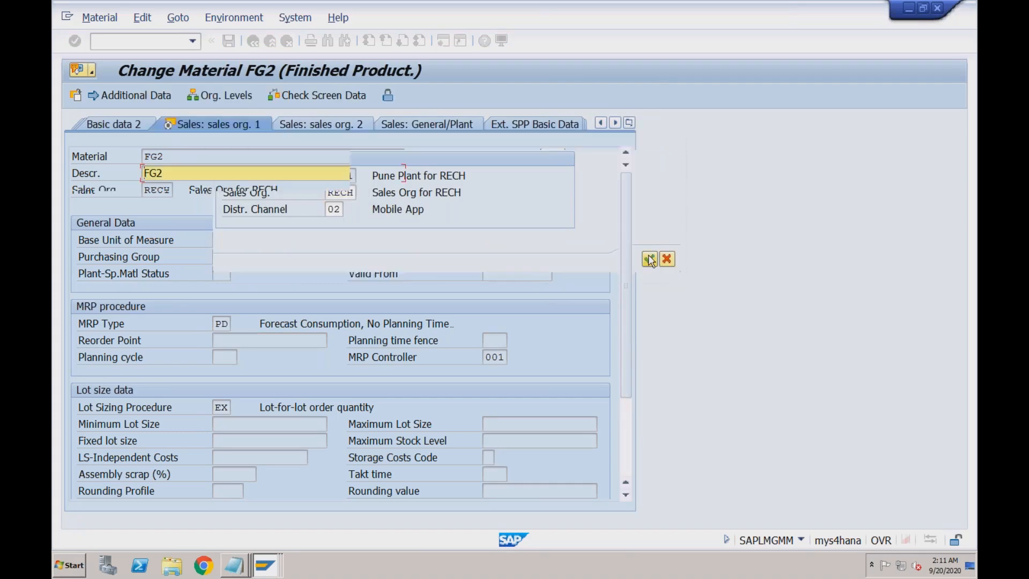
key("Return")
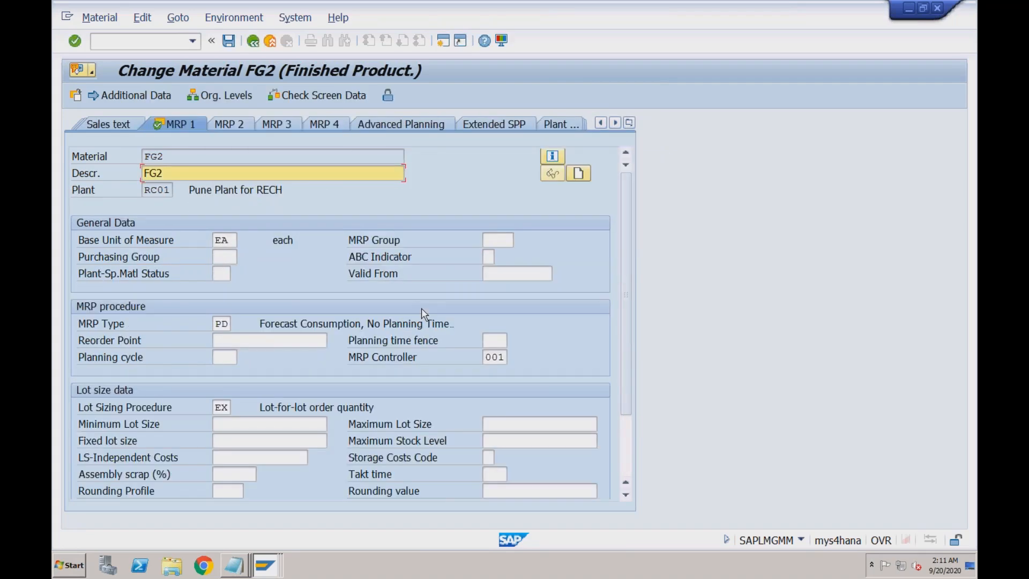
key("Return")
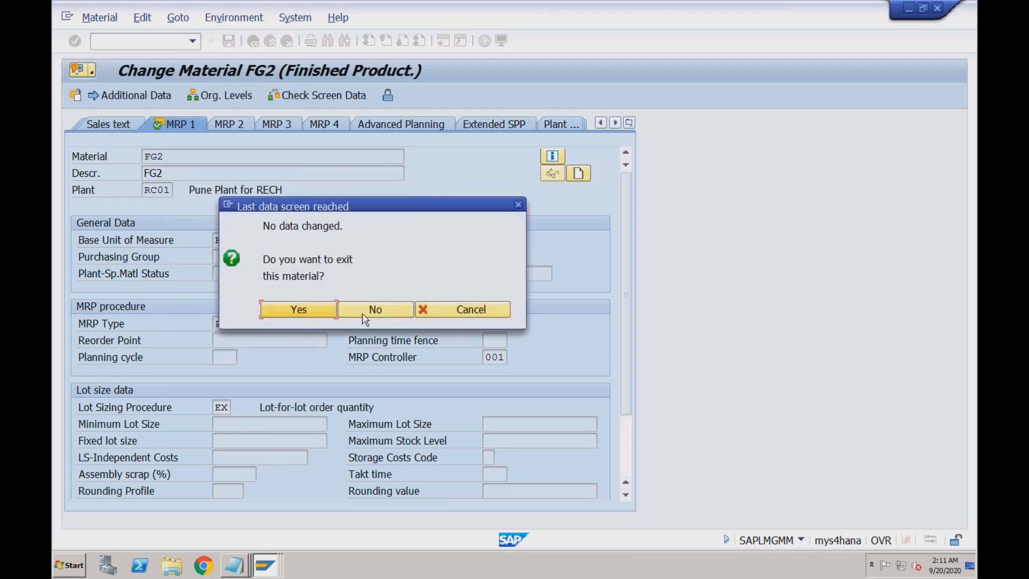
left_click(518, 205)
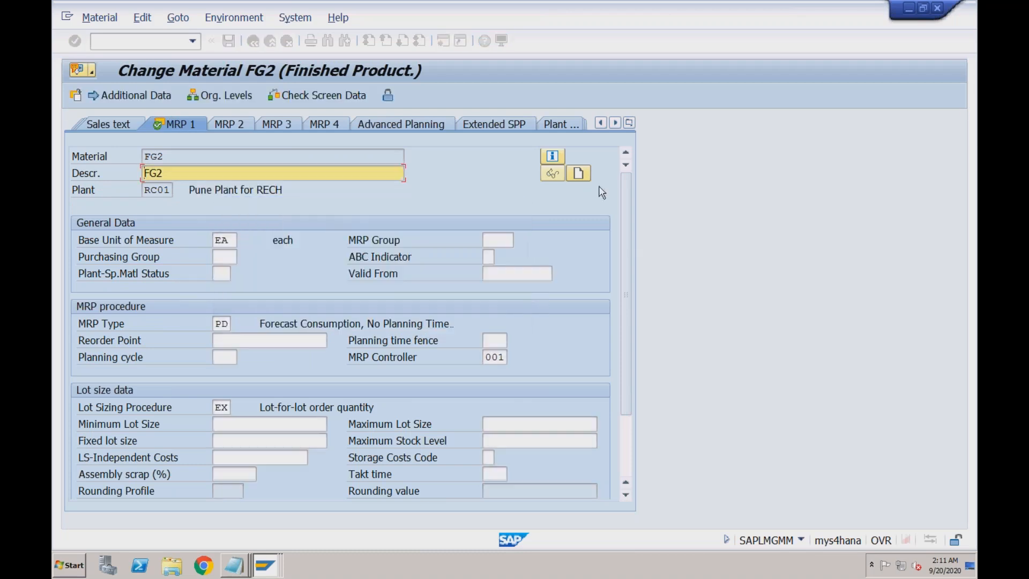
- Move through Sales: sales org. 2 to Sales: General/Plant and inspect availability check 02
left_click(629, 122)
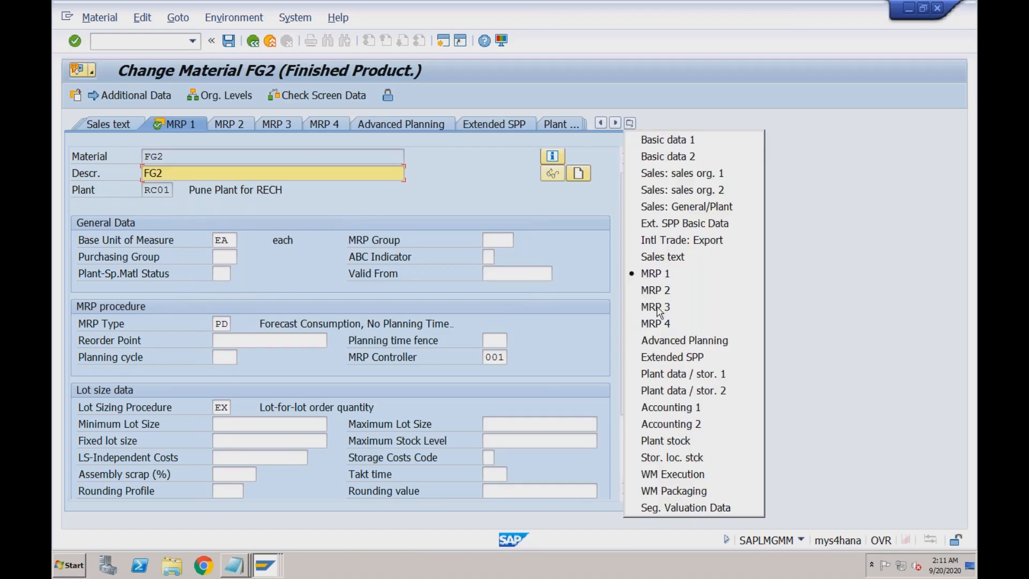
left_click(674, 189)
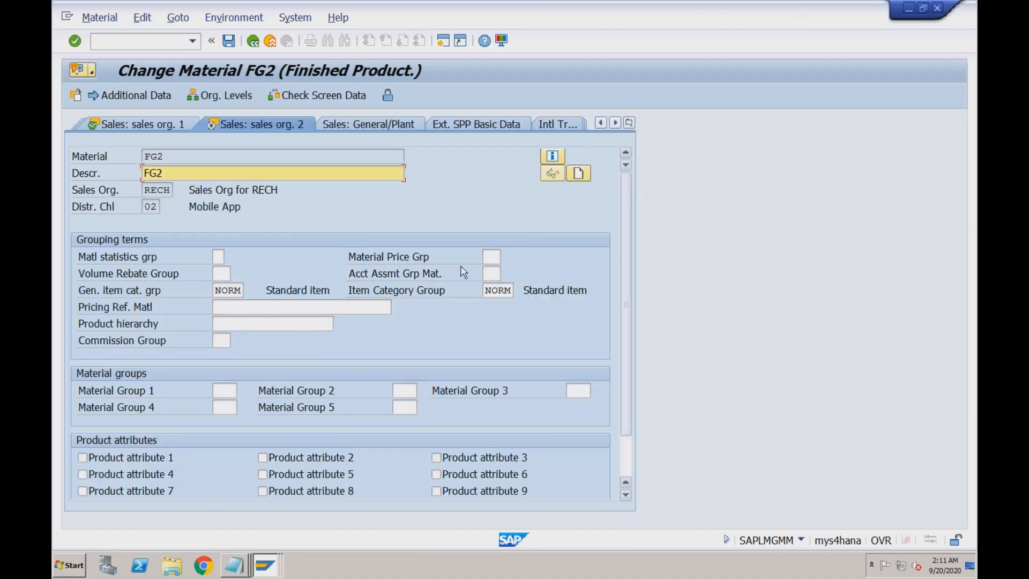
left_click(339, 122)
left_click(222, 293)
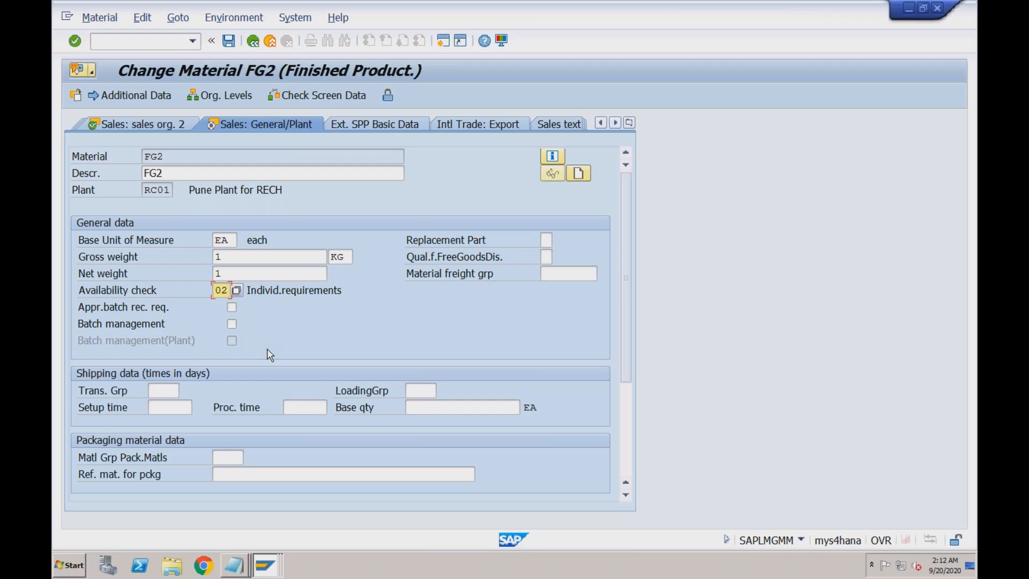
- Switch from Sales: sales org. 2 back to FG2's MRP 1 view showing MRP type PD
left_click(185, 127)
left_click(174, 44)
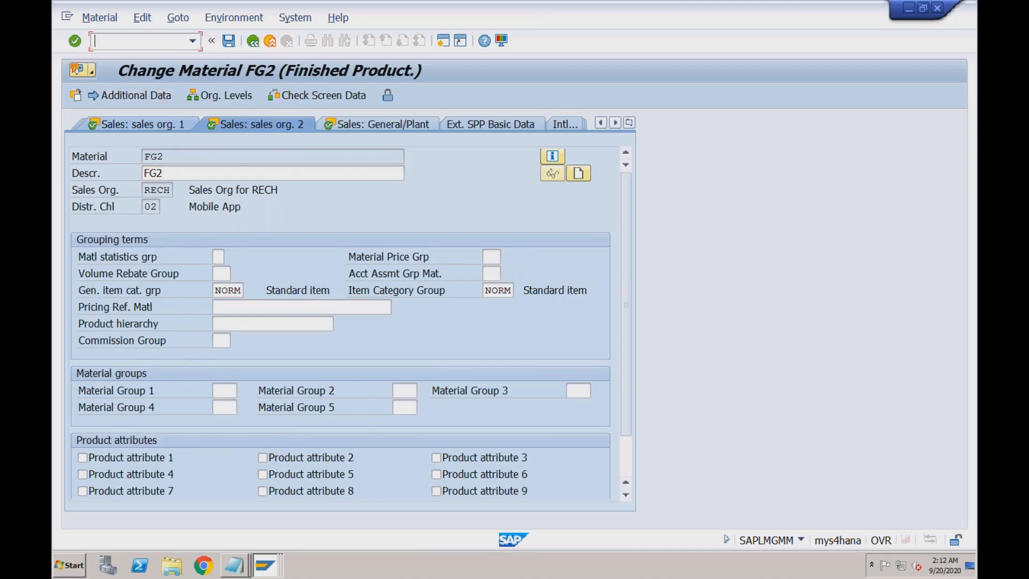
left_click(629, 122)
left_click(648, 274)
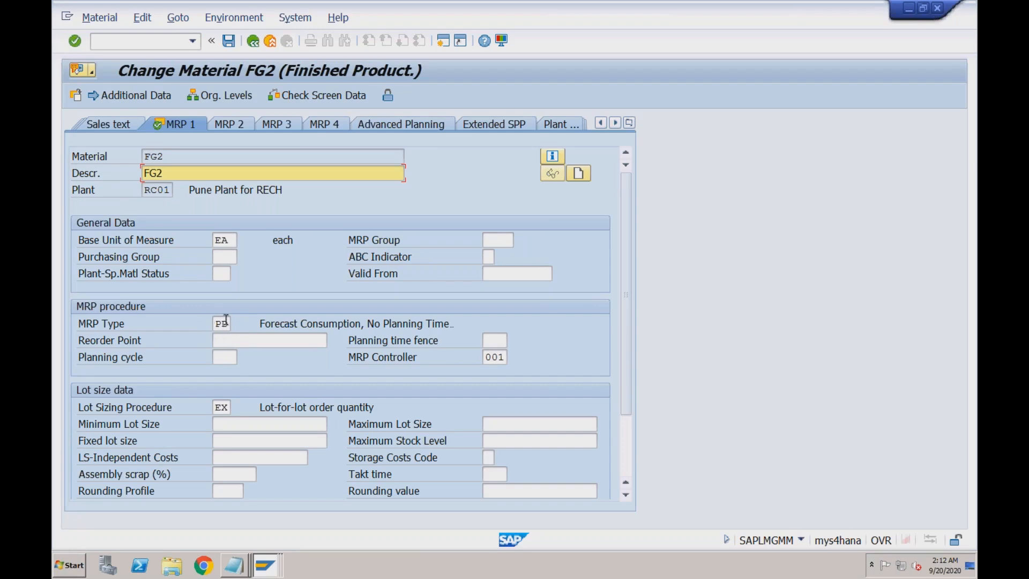
left_click(157, 42)
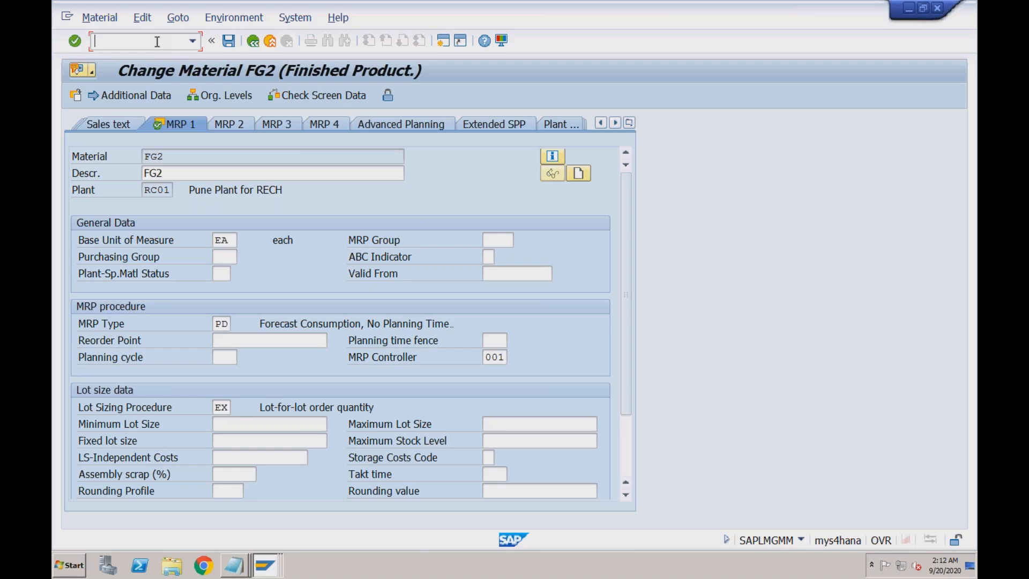
- Reopen order 603 with /nva02 and inspect item 10's TRADING_GOODS quantity of 10 EA
type("/nva02")
key("Return")
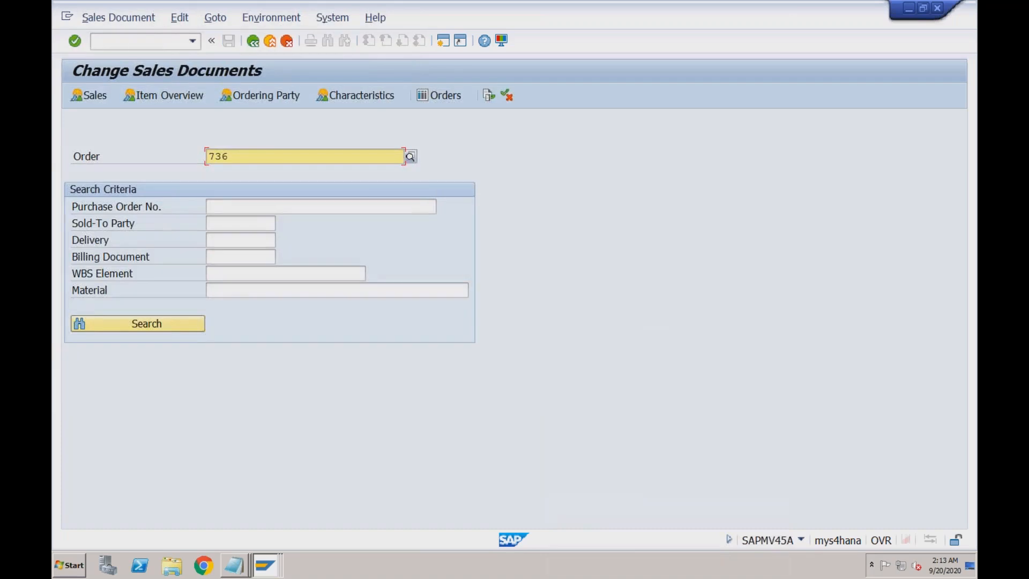
left_click_drag(236, 156, 209, 156)
key("BackSpace")
left_click(225, 184)
key("Return")
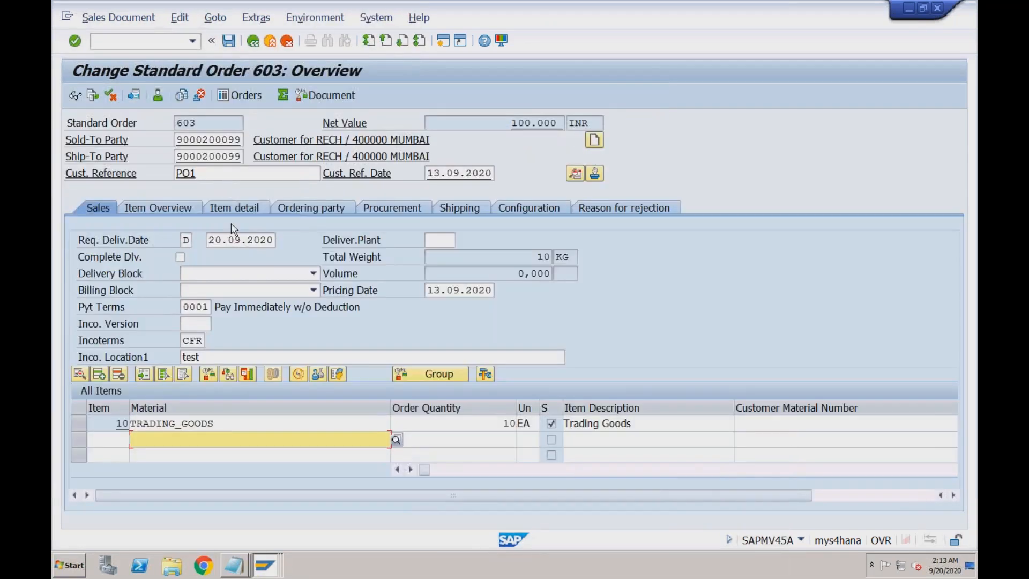
left_click(234, 424)
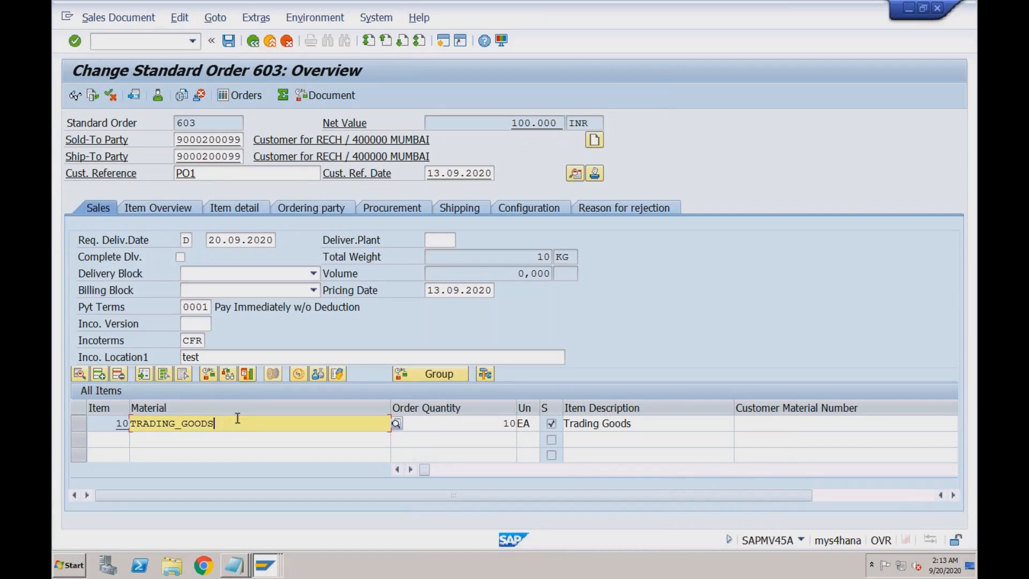
left_click(482, 428)
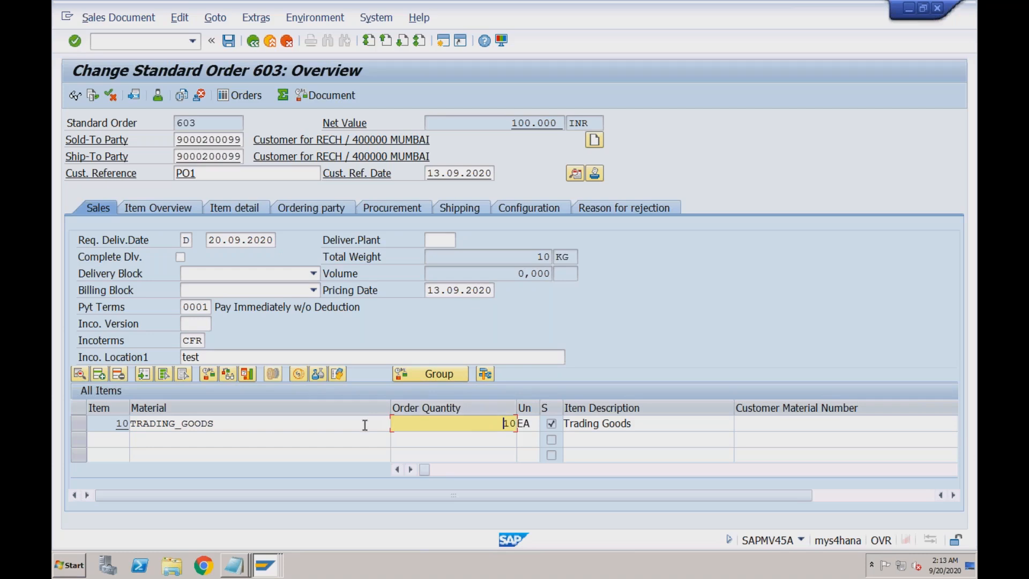
- Switch to the accounting document session and close its list of documents
left_click(442, 41)
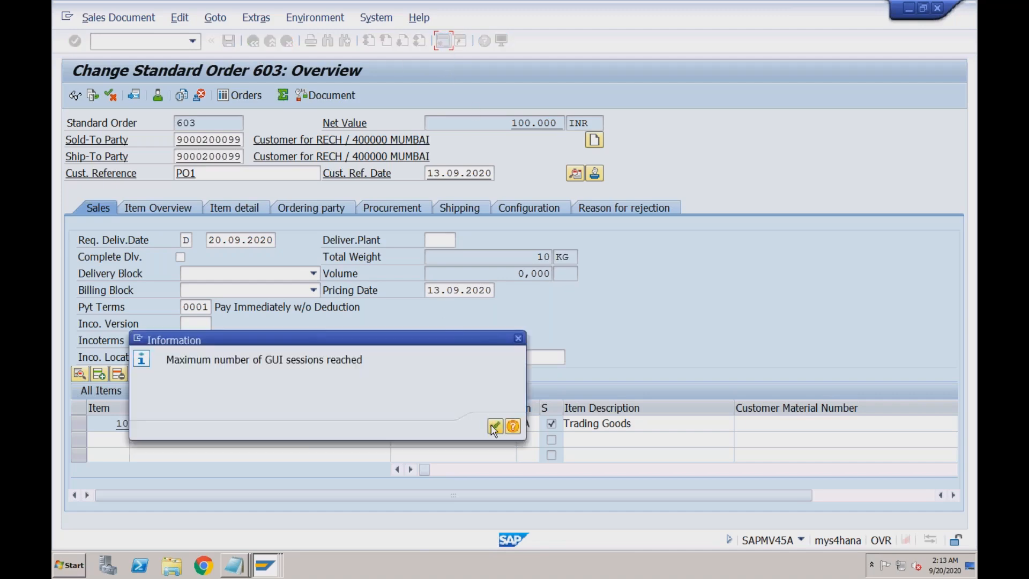
left_click(518, 337)
left_click(264, 565)
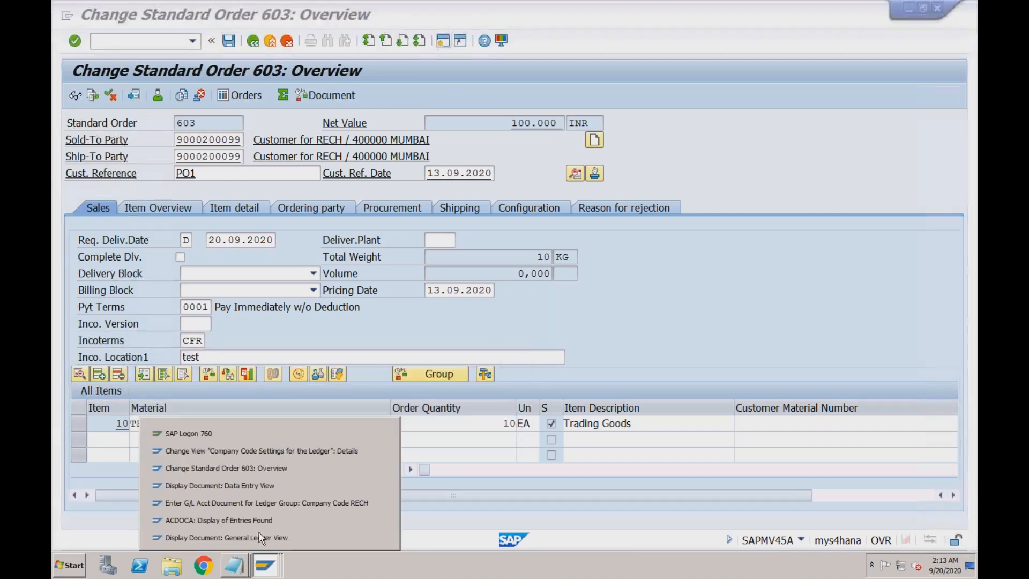
left_click(251, 483)
left_click(371, 122)
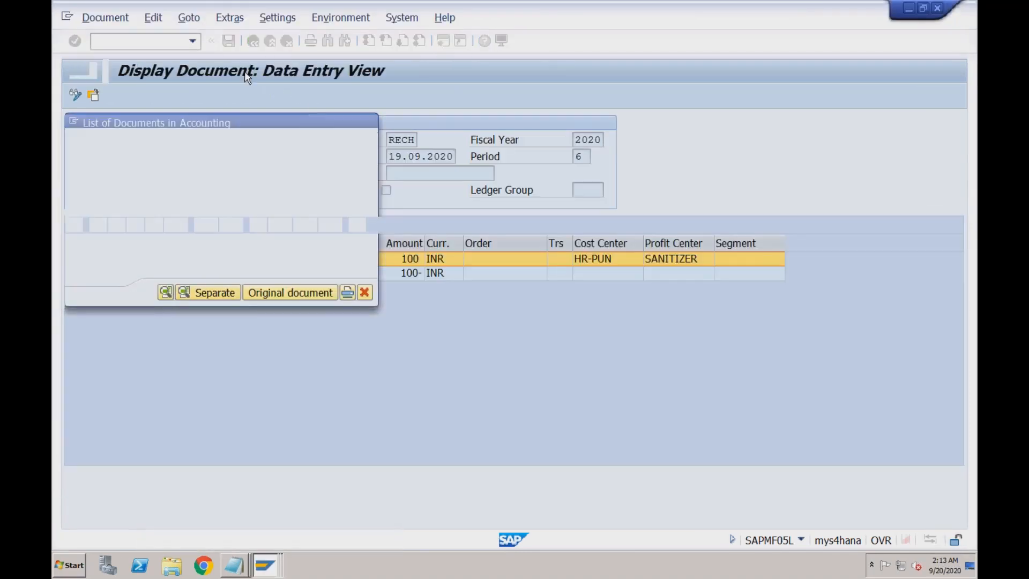
- Run the stock overview for material TRADING_GOODS in plant RC01, showing 100,000 EA in S001
type("/nfb03")
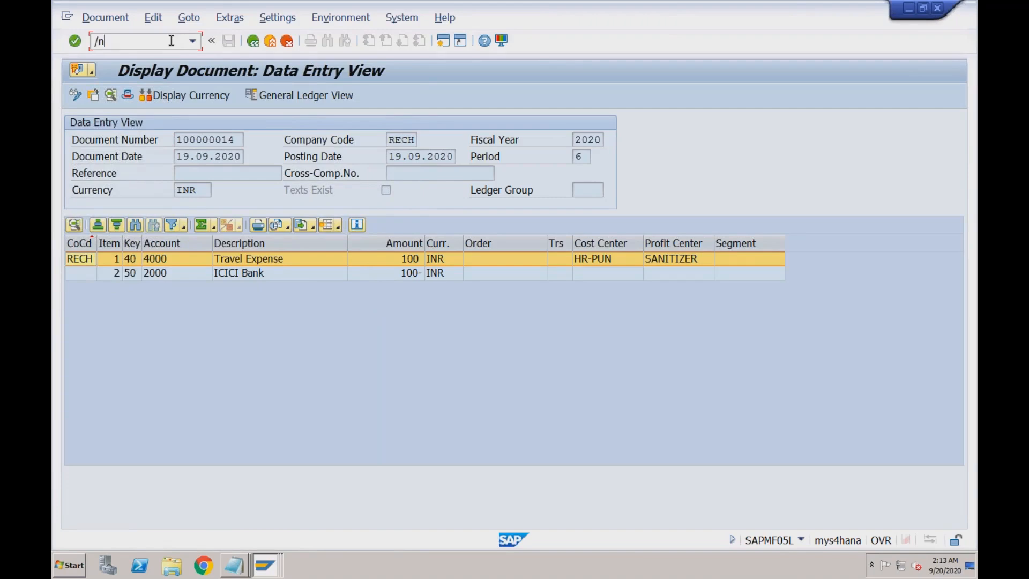
key("Return")
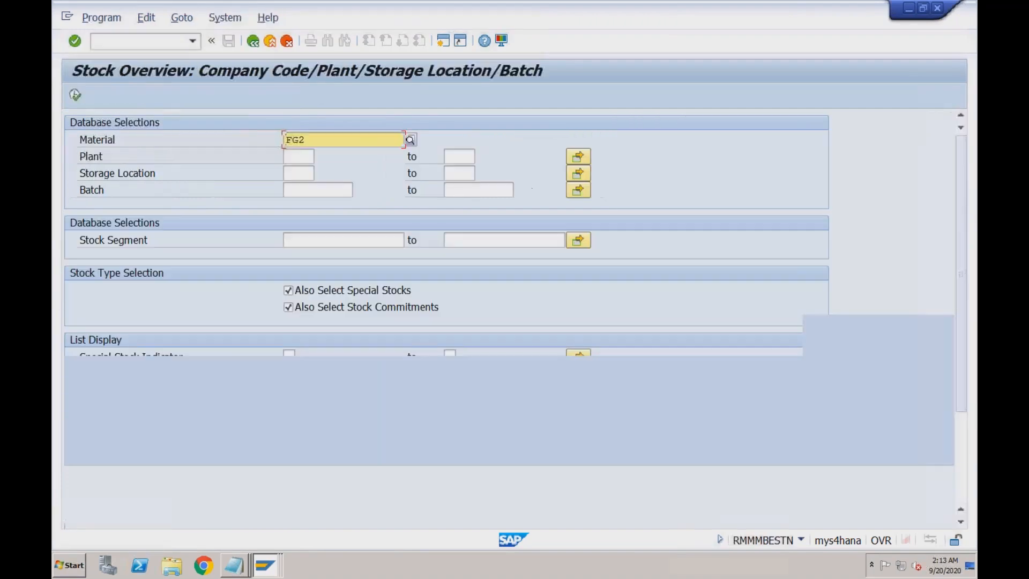
left_click_drag(311, 146, 271, 143)
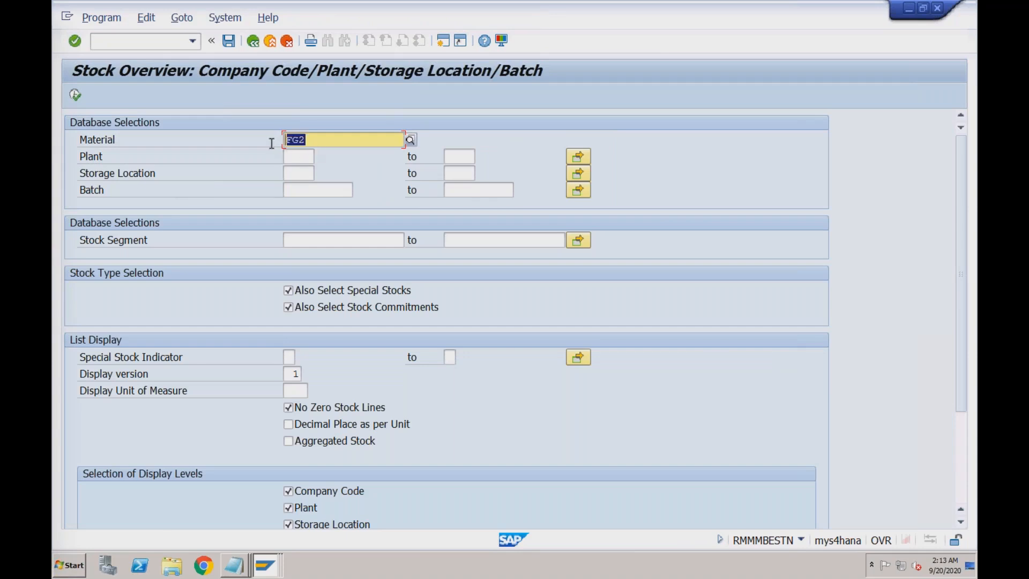
key("BackSpace")
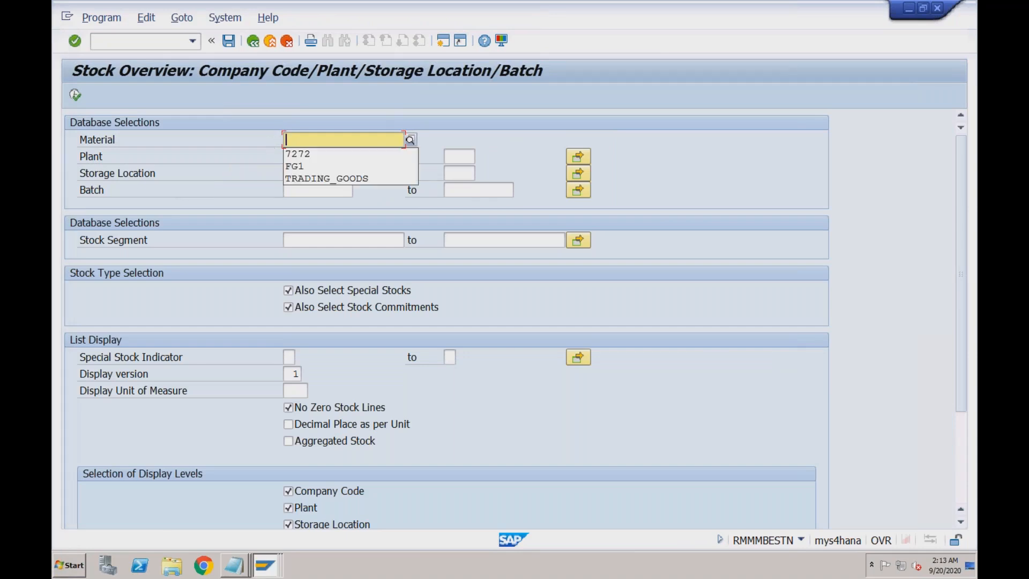
left_click(300, 178)
left_click(287, 158)
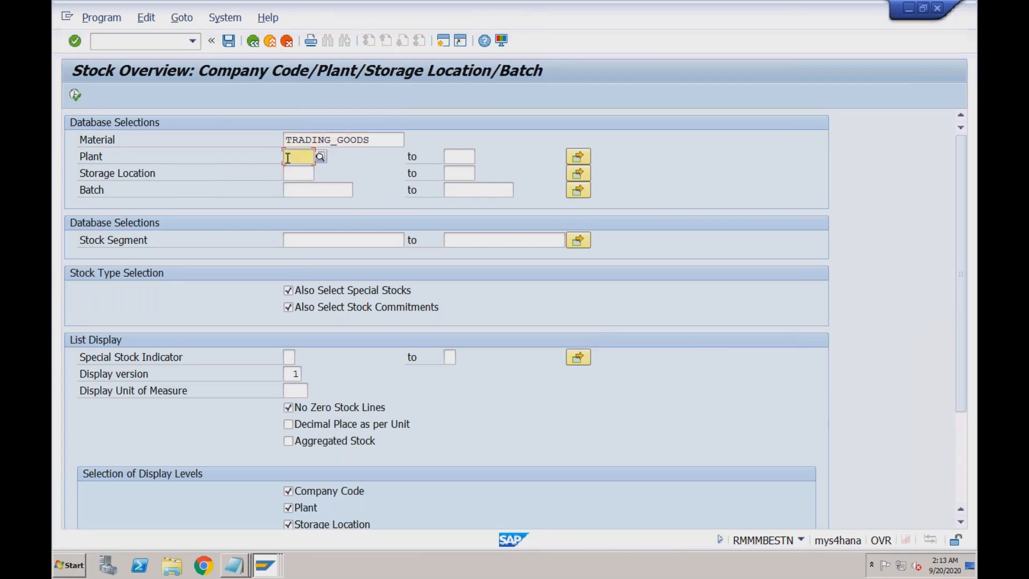
type("R")
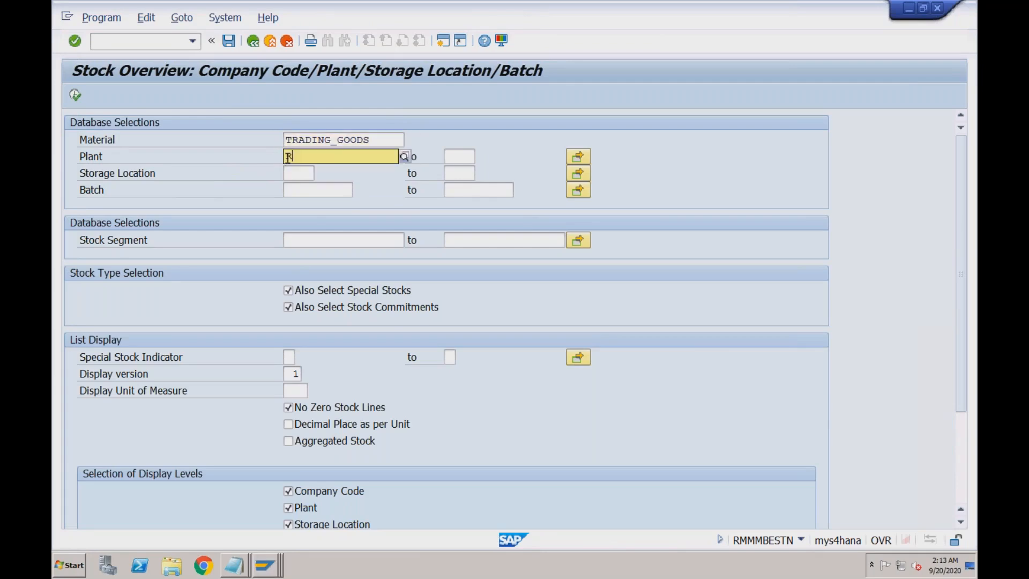
type("C")
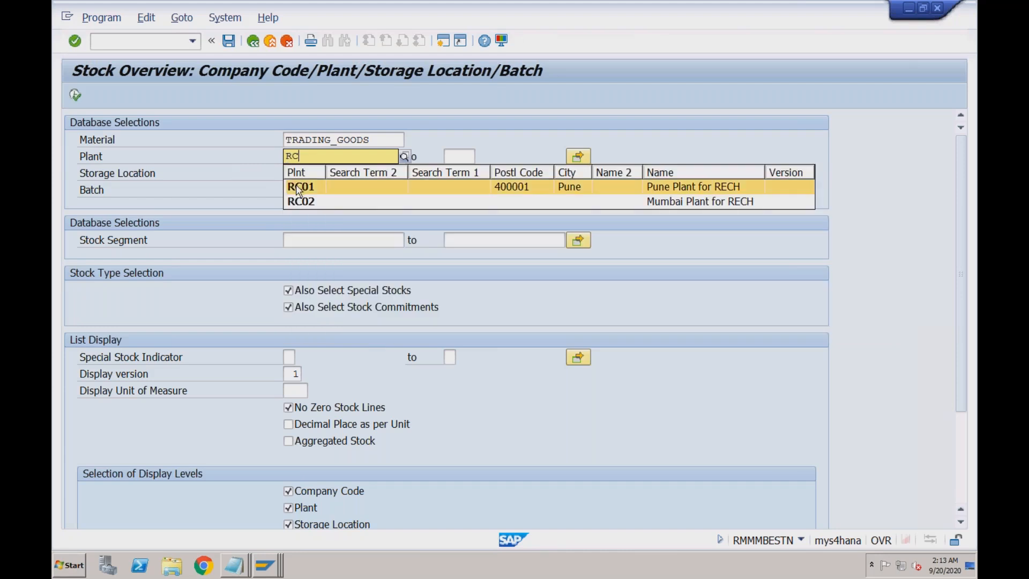
left_click(298, 187)
key("Return")
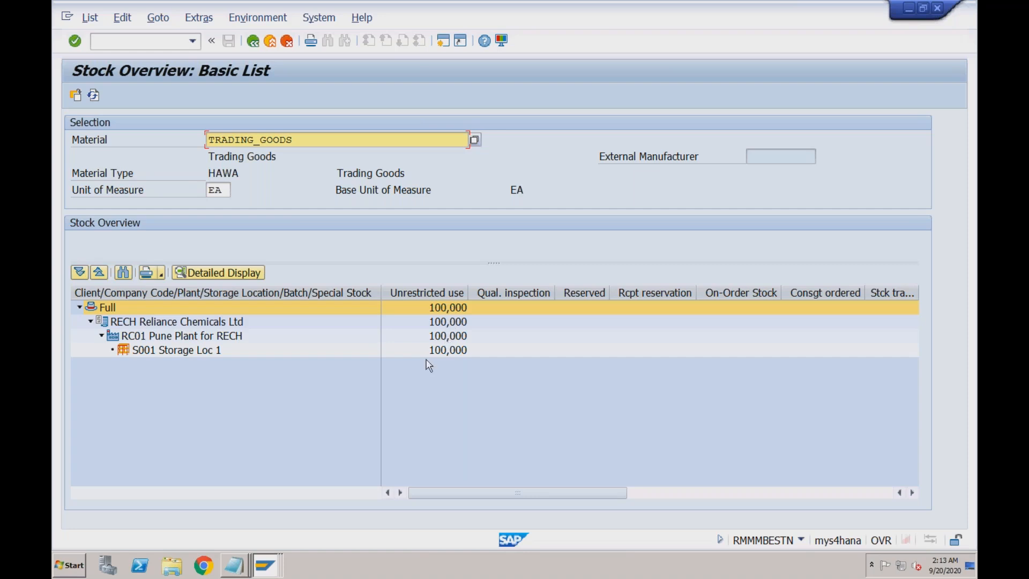
left_click(266, 563)
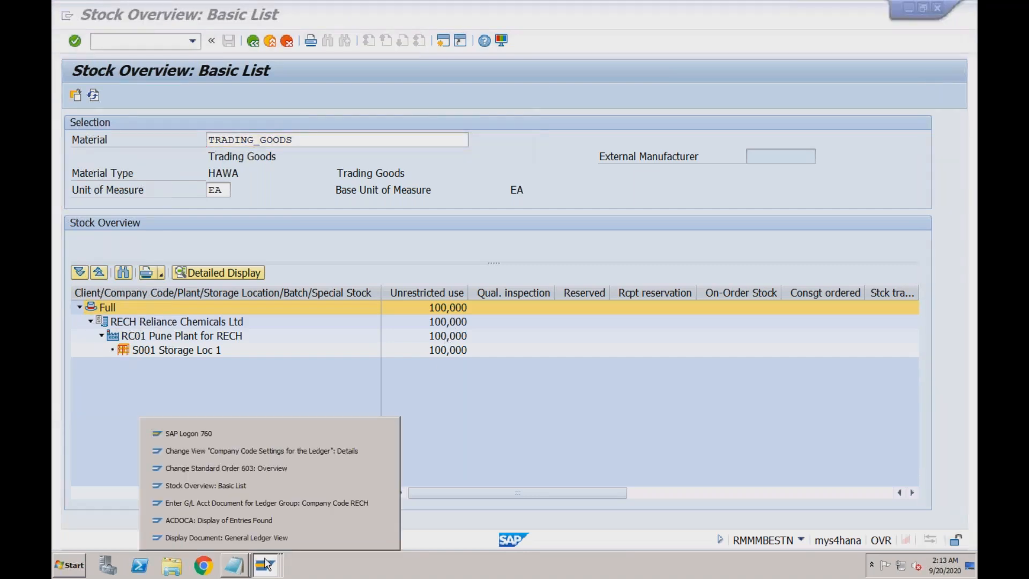
- Return to sales order 603, select item 10 and run its availability check
left_click(264, 469)
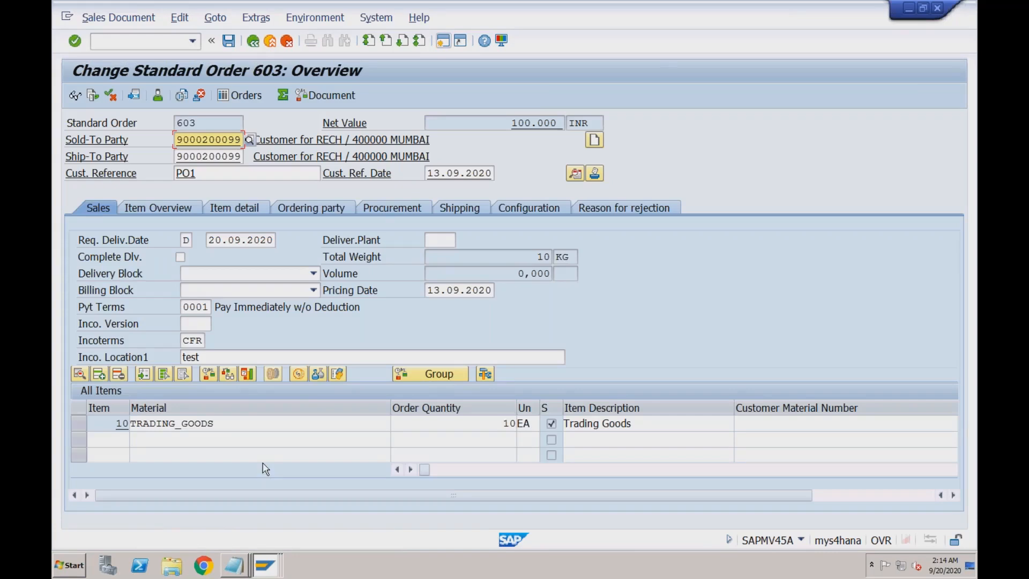
left_click(220, 424)
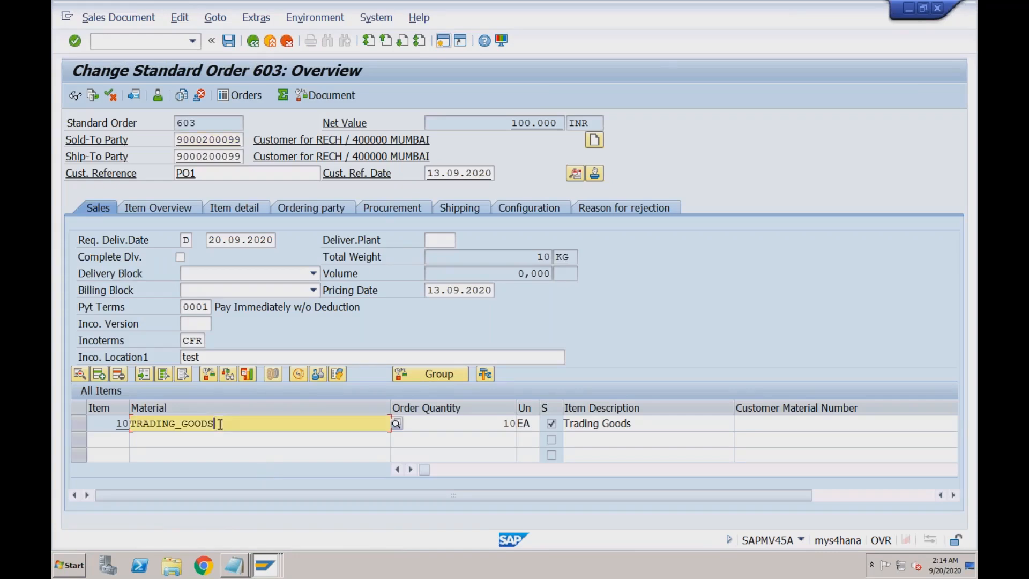
left_click(83, 424)
left_click(209, 374)
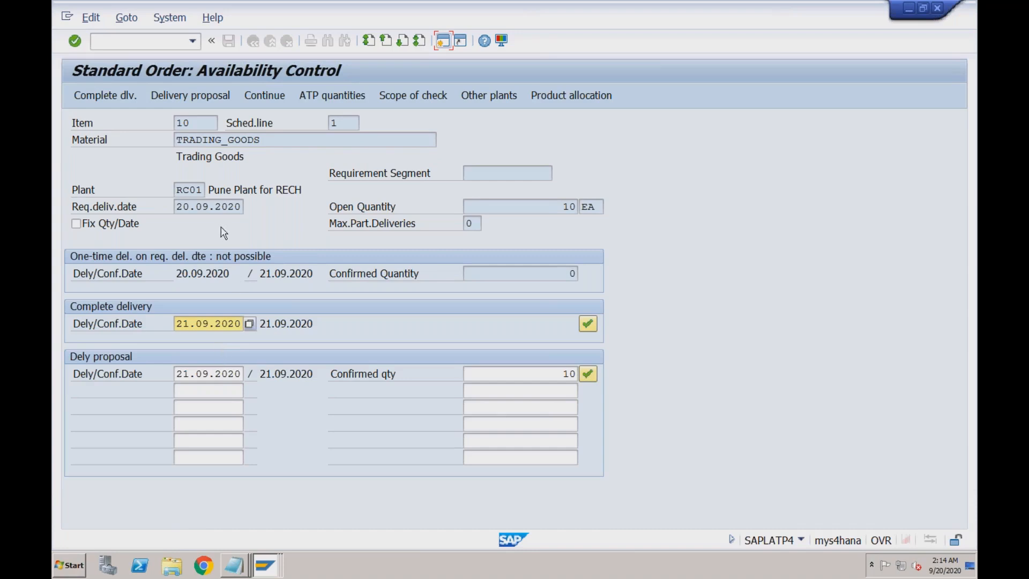
- Review the dates: requested and one-time delivery 20.09.2020, complete delivery 21.09.2020
left_click_drag(176, 204, 242, 207)
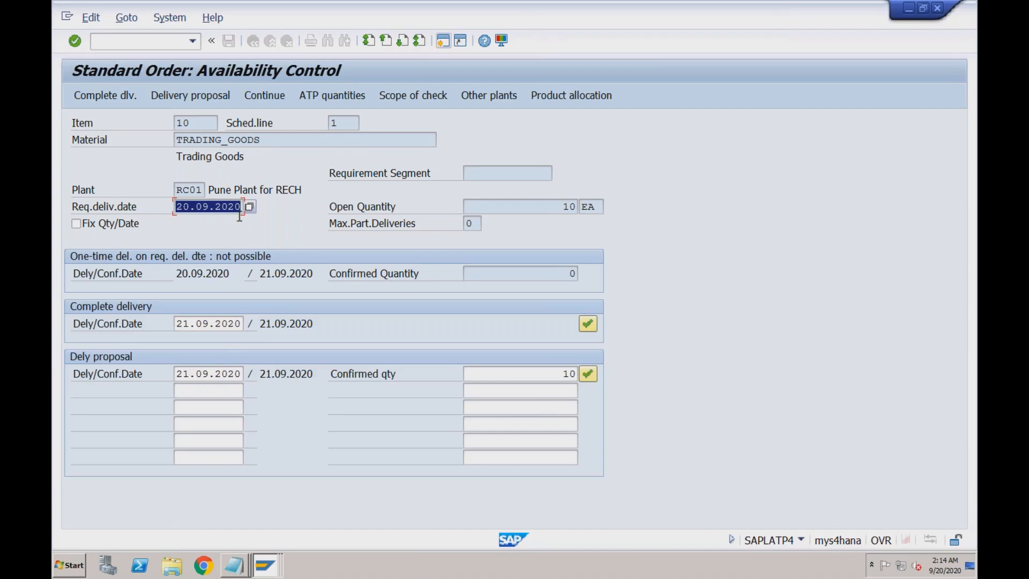
left_click(232, 323)
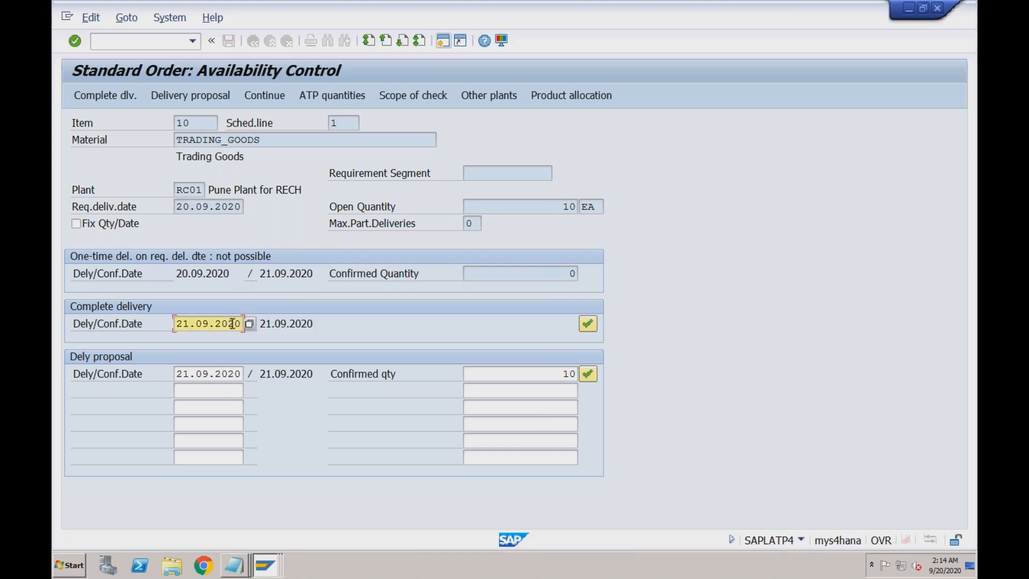
left_click(178, 273)
left_click_drag(193, 274, 231, 273)
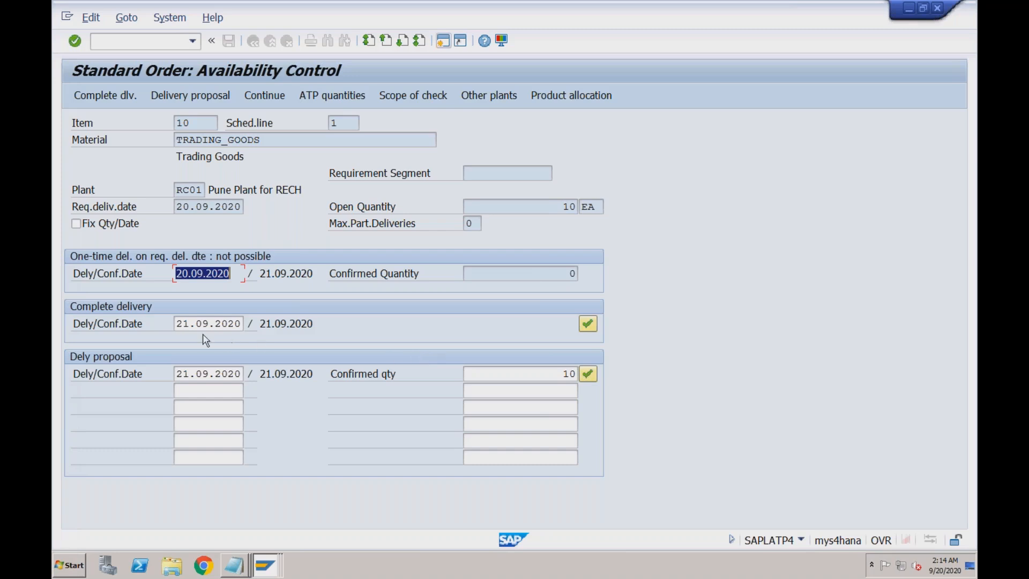
left_click_drag(177, 322, 240, 323)
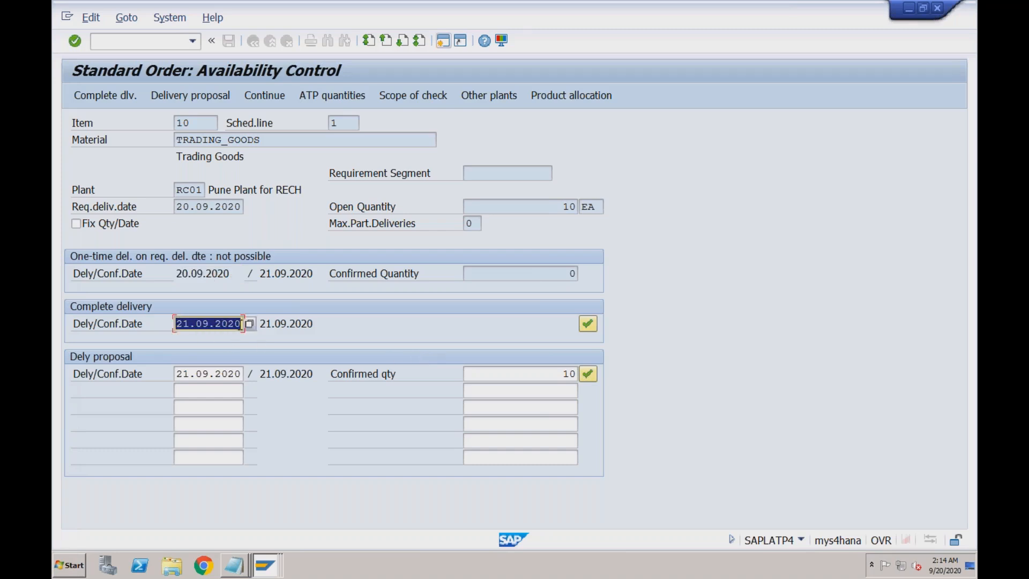
left_click(183, 323)
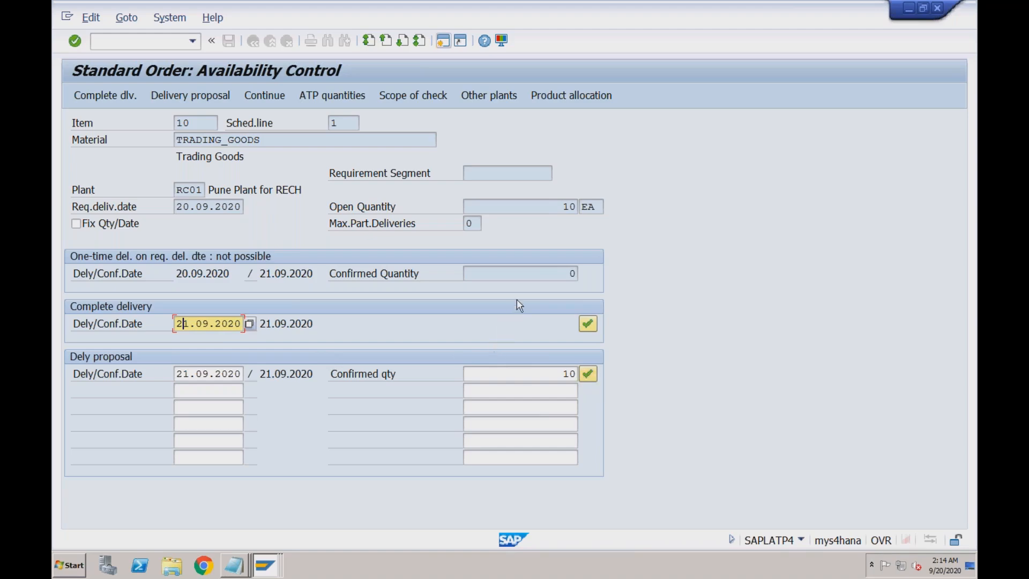
- Review the confirmed quantity and dates, then accept the 10 EA delivery proposal for 21.09.2020
left_click(530, 274)
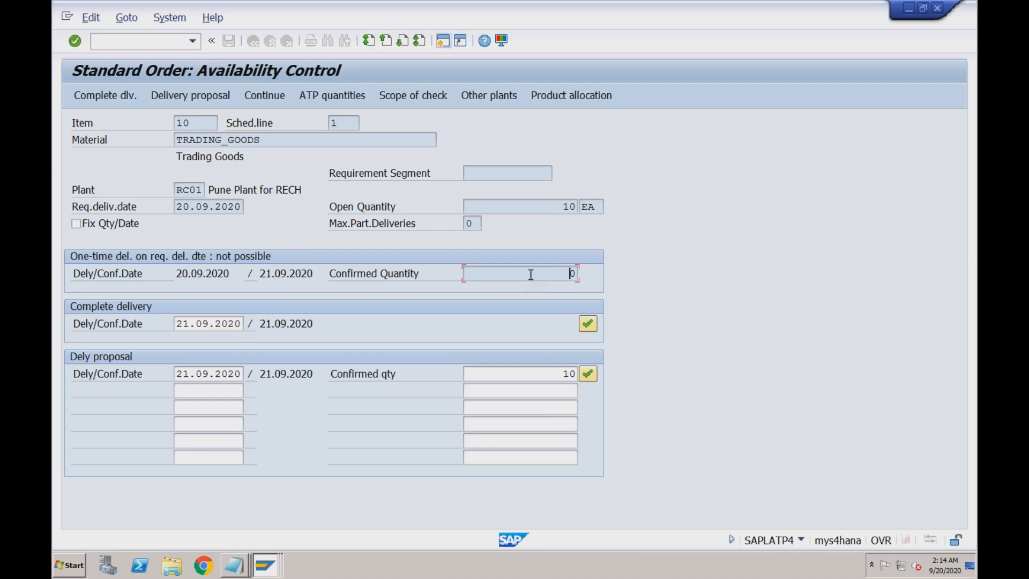
left_click(270, 140)
left_click(243, 323)
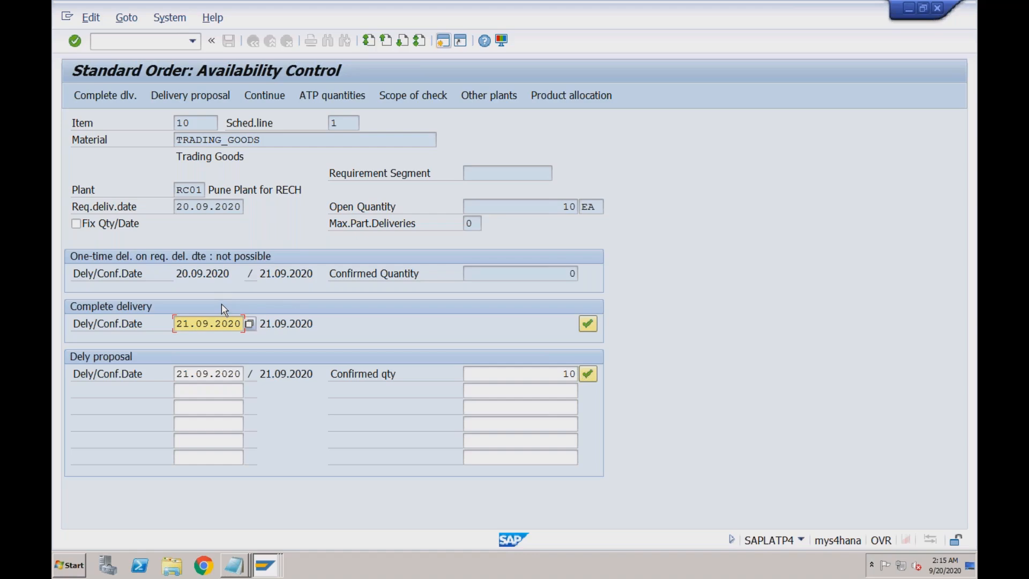
left_click(214, 319)
left_click(216, 373)
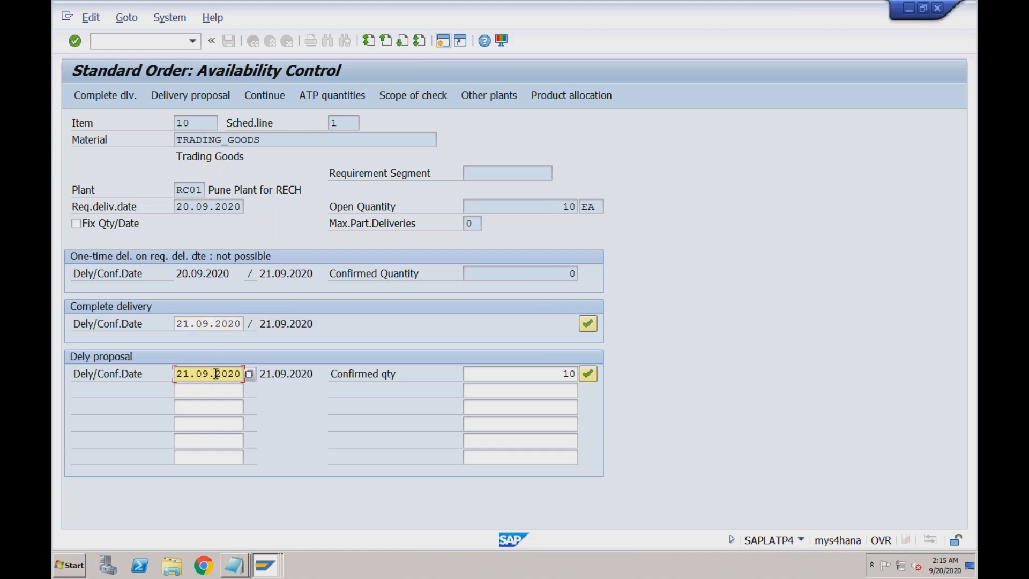
left_click(209, 210)
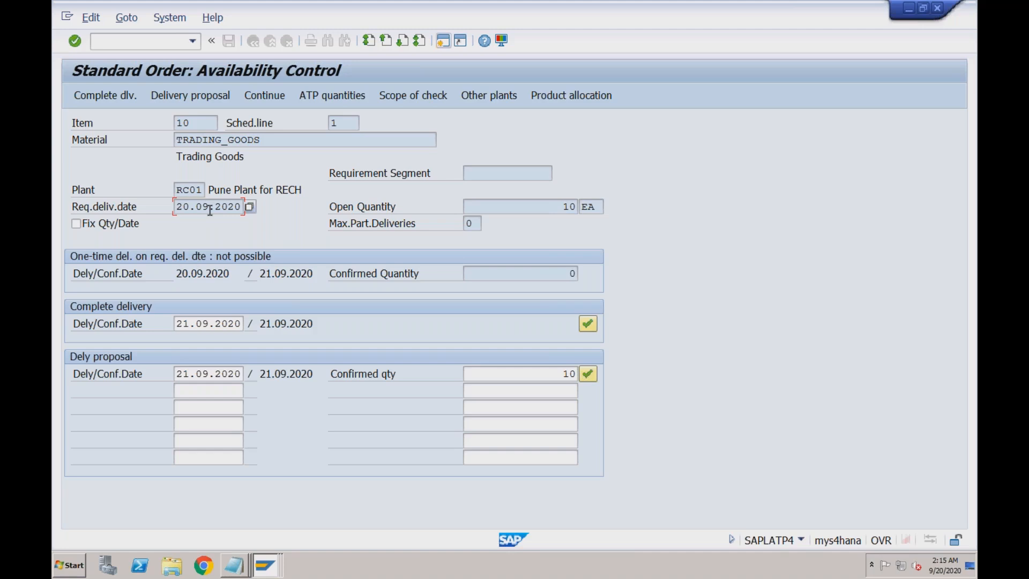
left_click(210, 322)
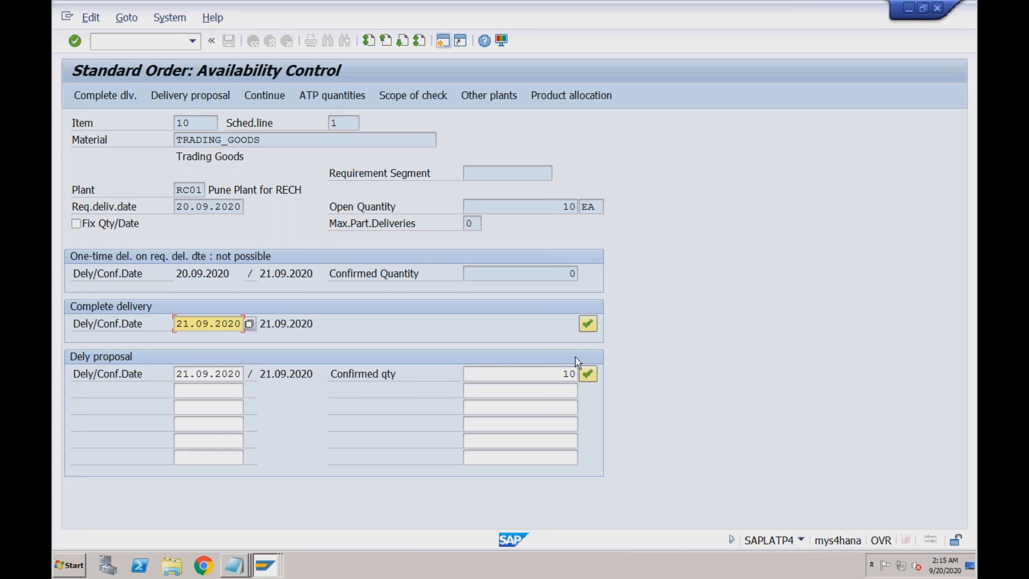
left_click(589, 375)
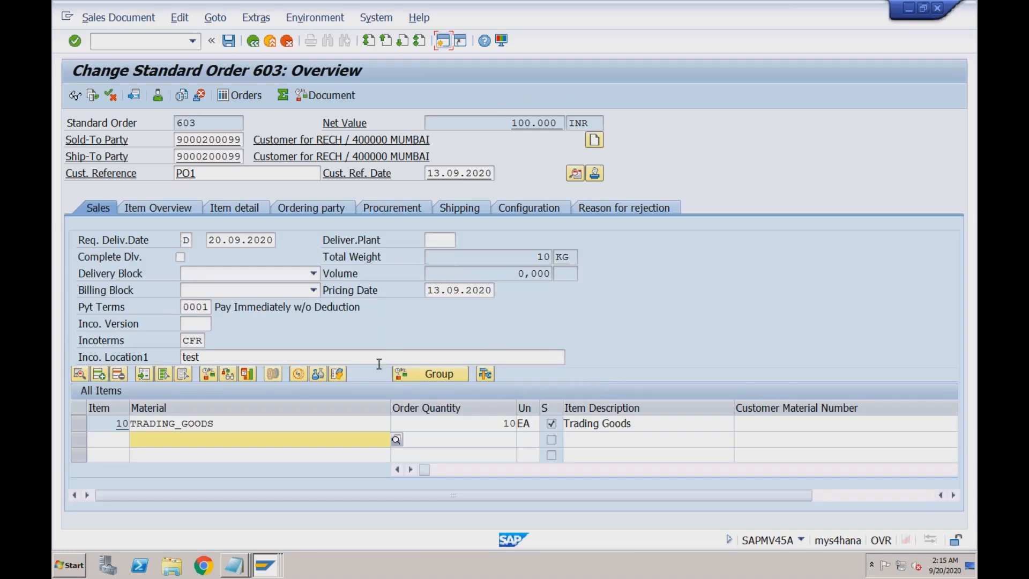
- Check item 10's schedule lines (10 EA confirmed on 21.09.2020) and save order 603
double_click(347, 420)
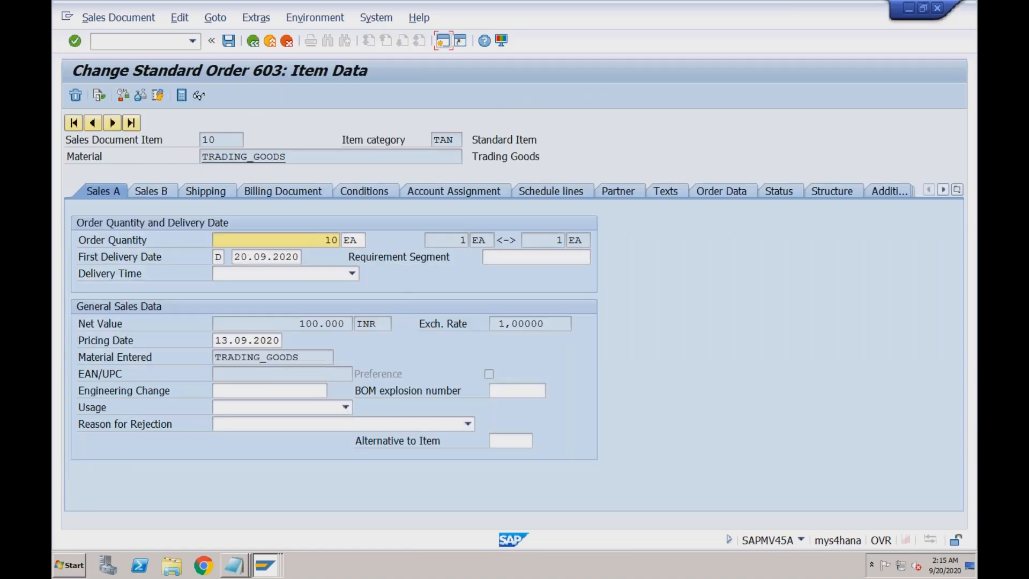
left_click(556, 188)
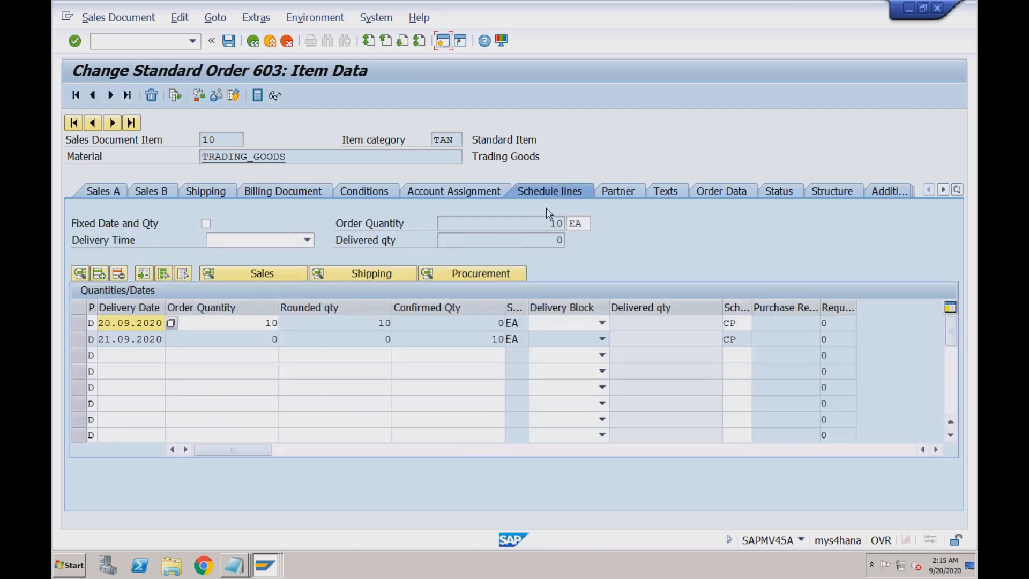
left_click(482, 340)
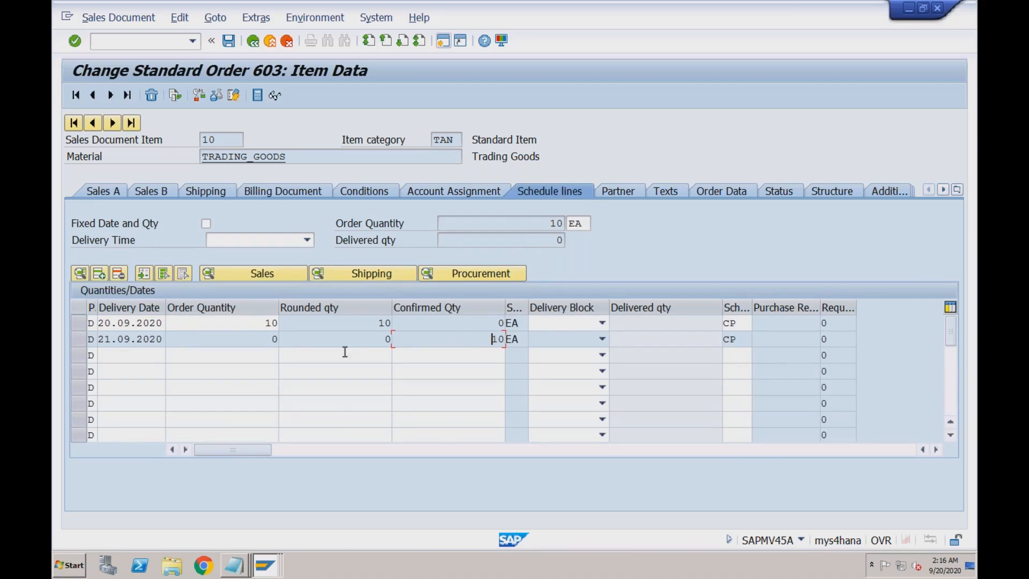
left_click(99, 339)
left_click_drag(100, 339, 164, 339)
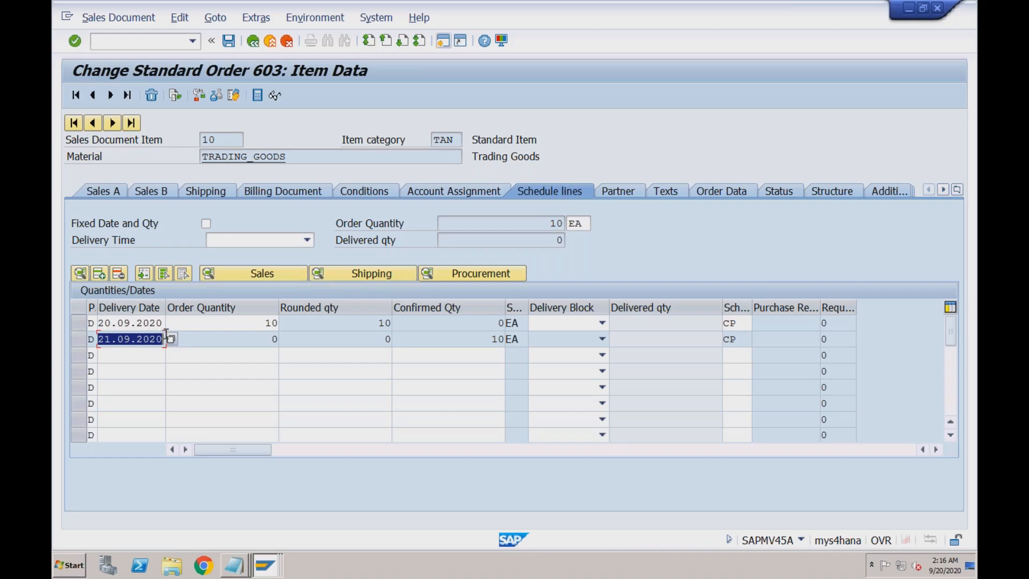
left_click(197, 340)
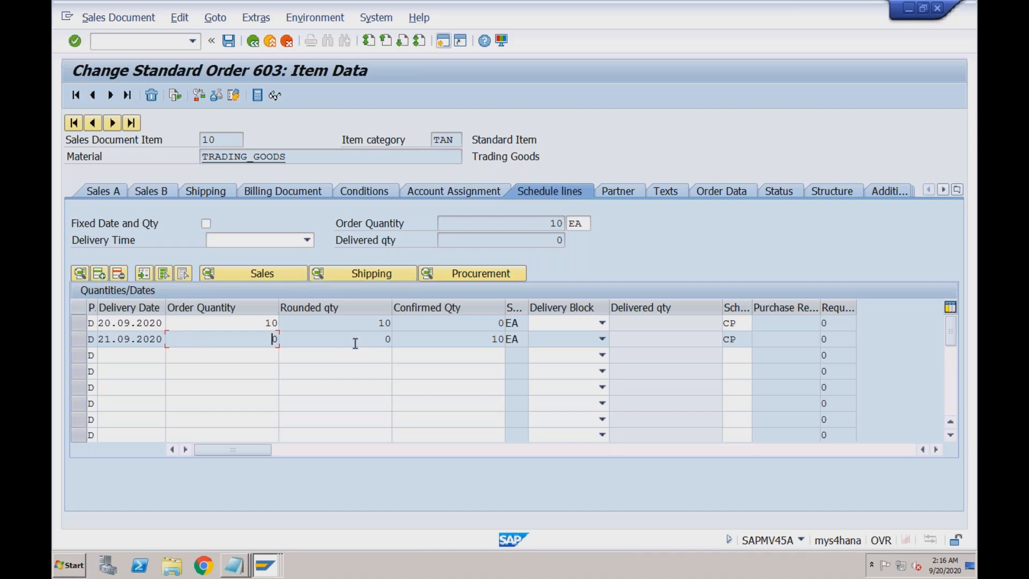
left_click(462, 336)
left_click(228, 40)
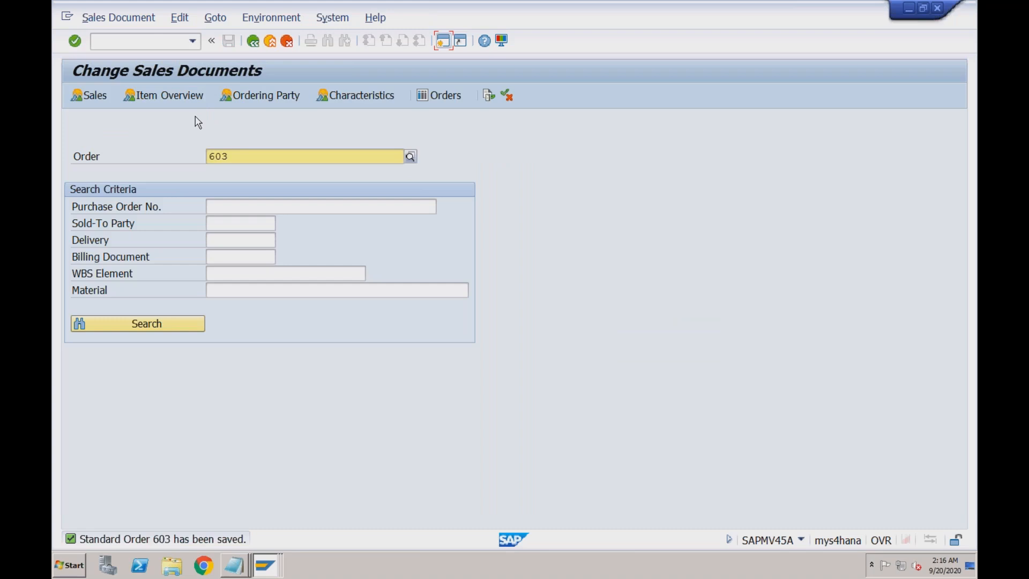
- Leave order 603 for the main menu, collapse Accounting and expand Logistics
left_click(240, 160)
left_click(271, 47)
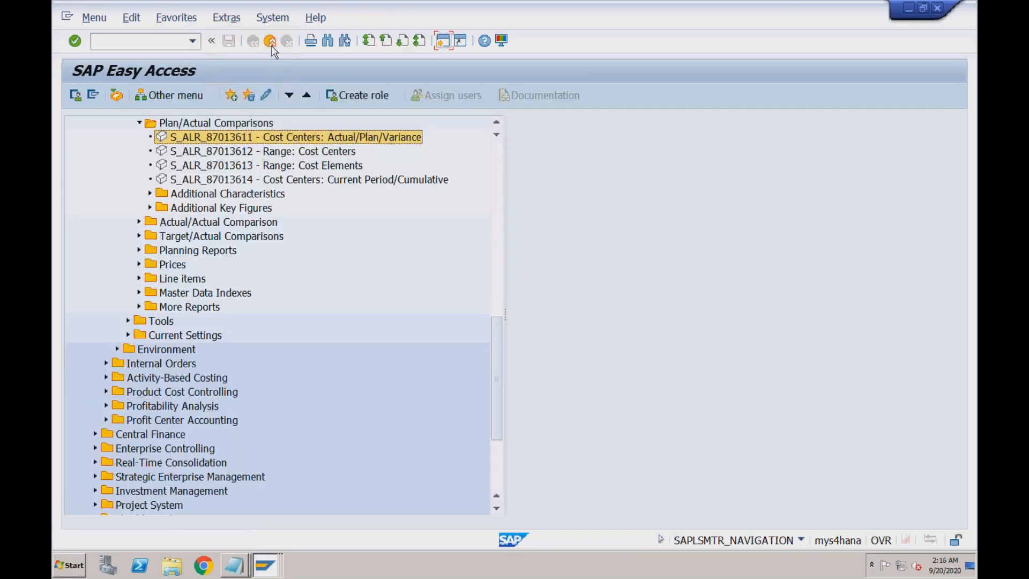
left_click(499, 211)
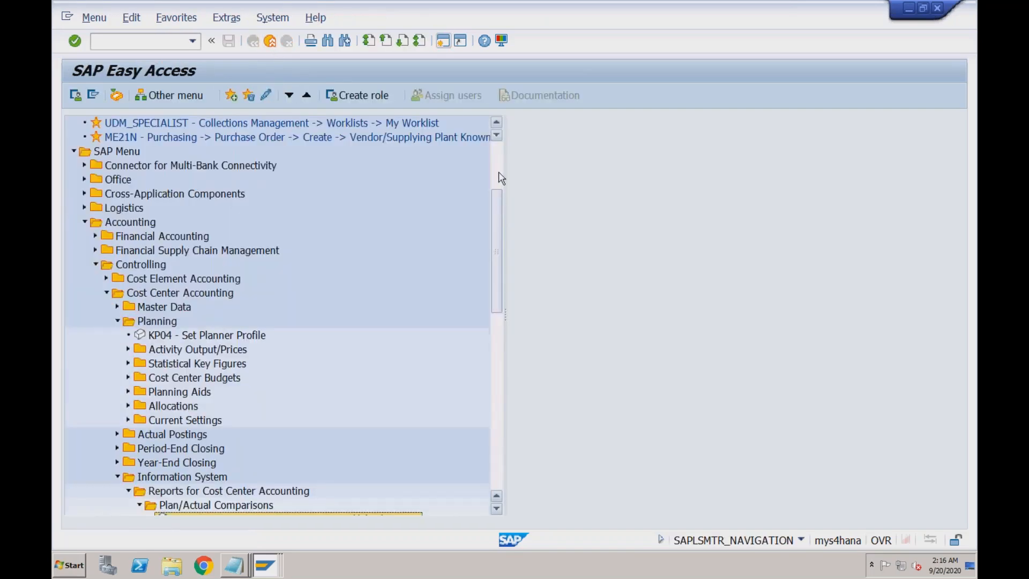
left_click(500, 178)
left_click(84, 363)
left_click(84, 349)
- Go through Sales and Distribution > Shipping > Outbound Delivery > Create > Single Document and launch VL01N
left_click(96, 406)
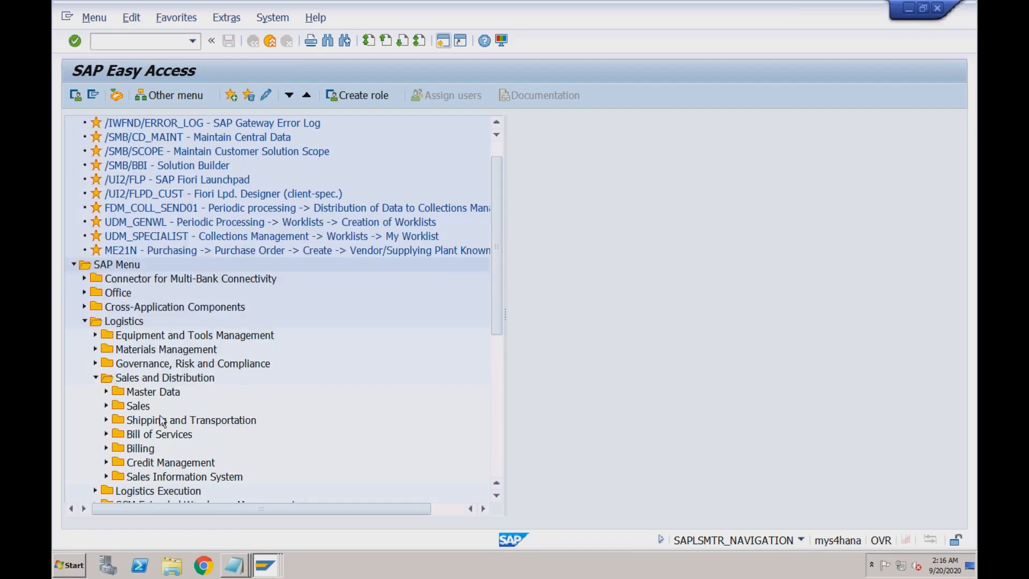
left_click(107, 420)
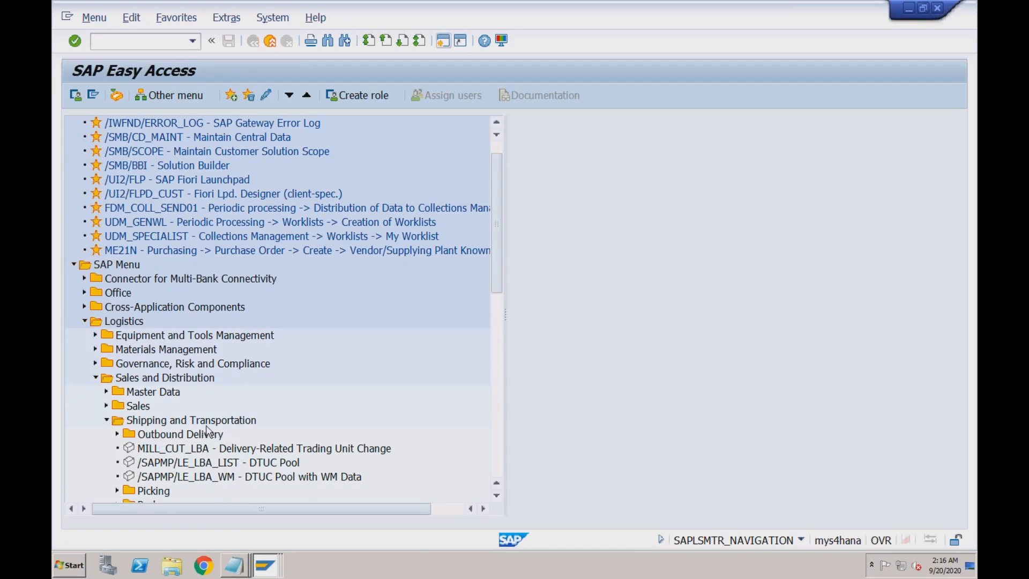
left_click(162, 437)
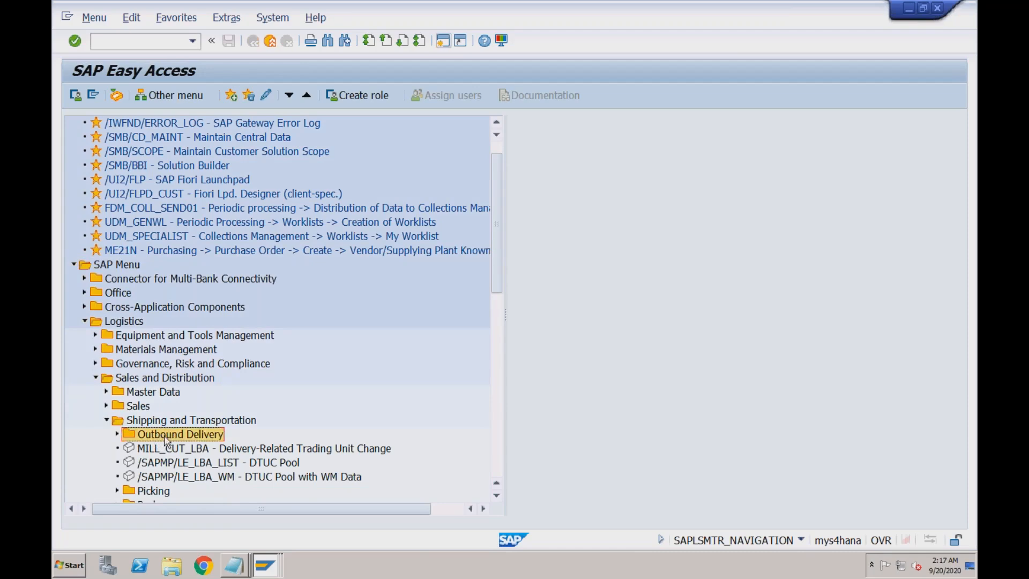
left_click(118, 435)
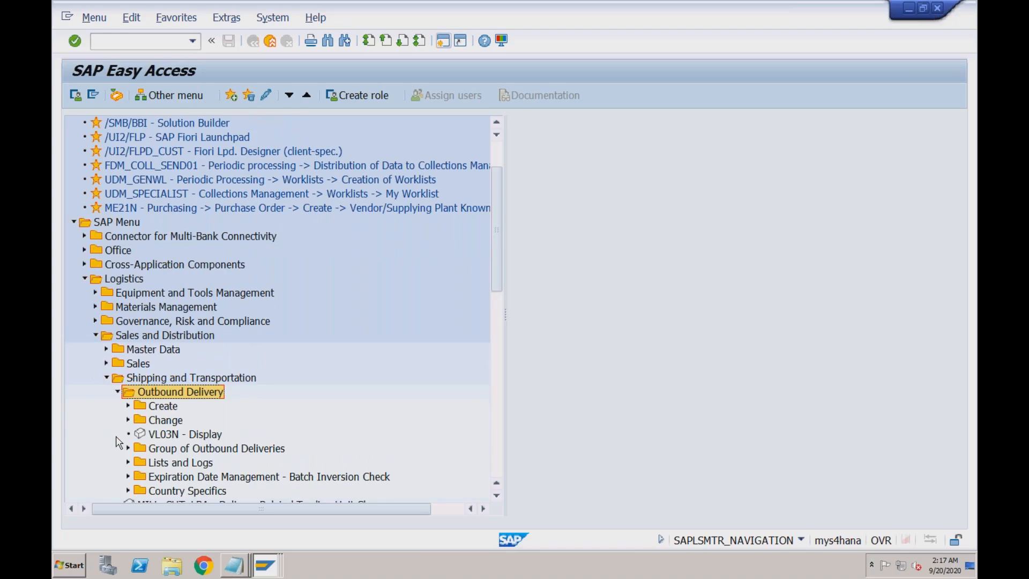
left_click(129, 406)
left_click(139, 420)
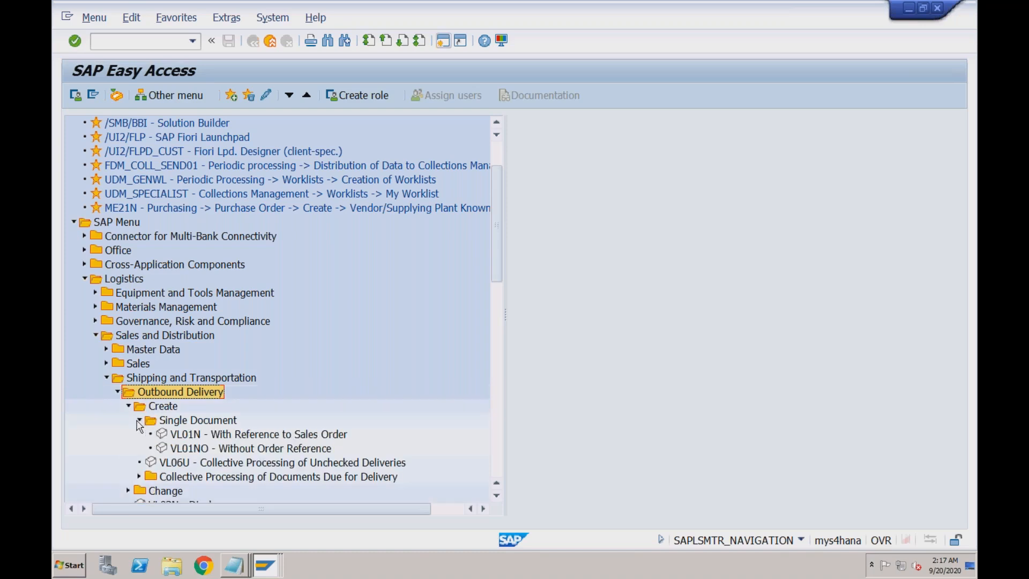
left_click(195, 435)
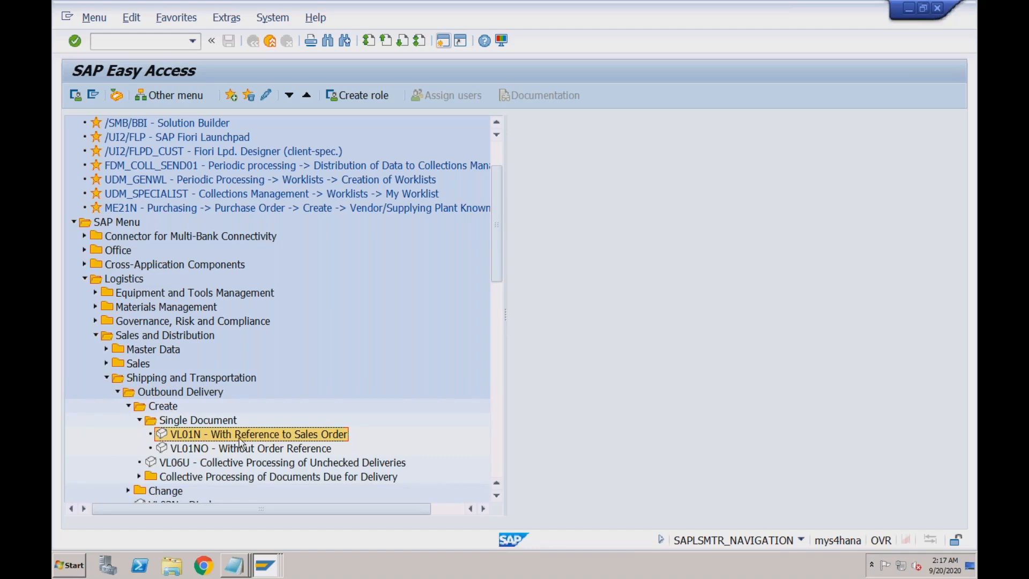
double_click(239, 438)
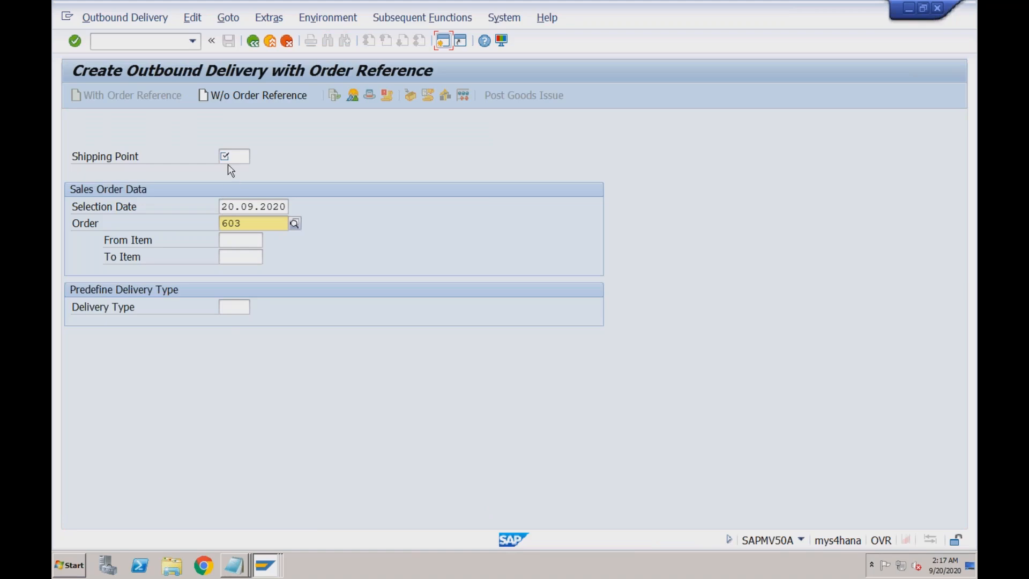
left_click(230, 157)
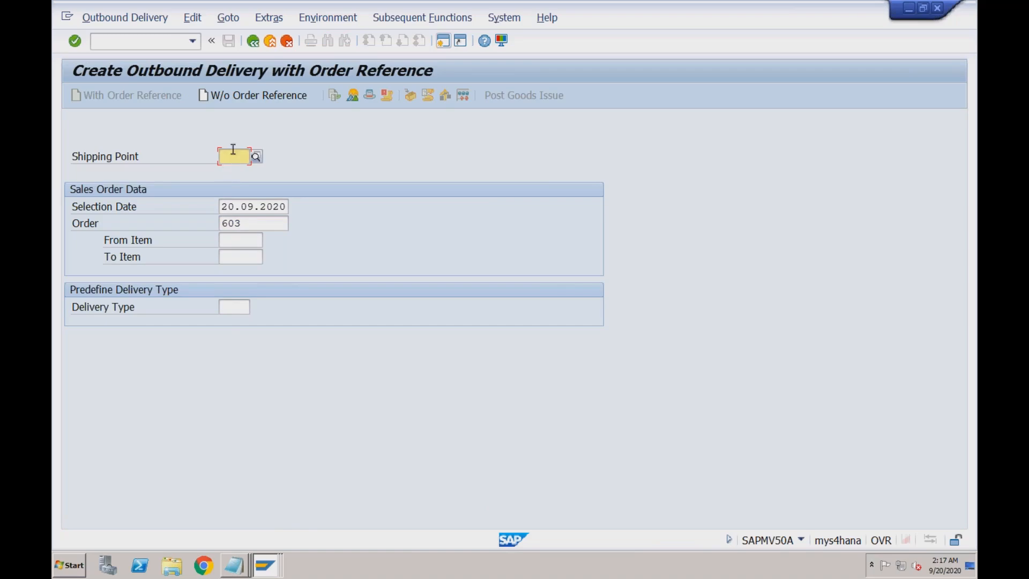
right_click(270, 563)
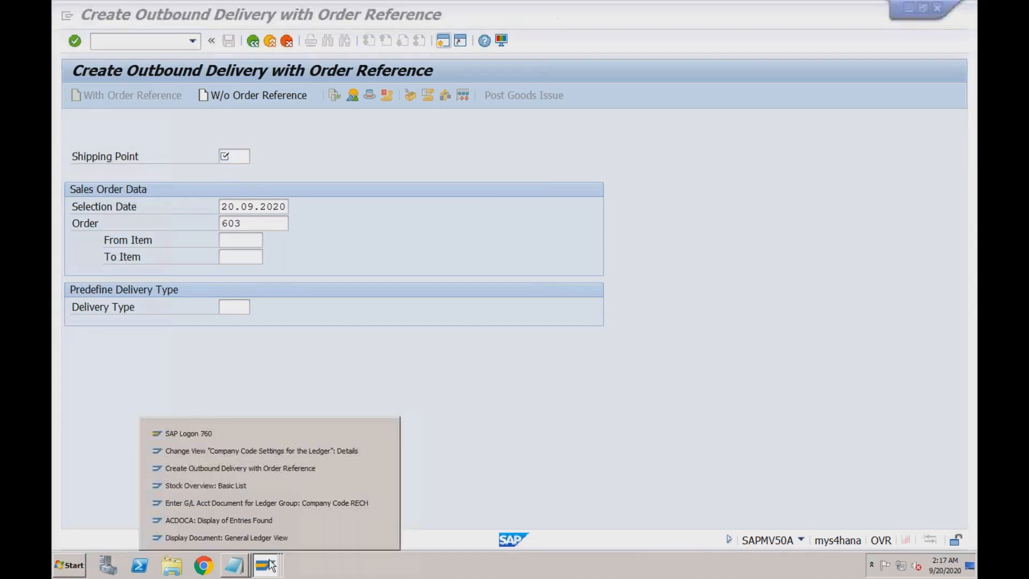
left_click(269, 486)
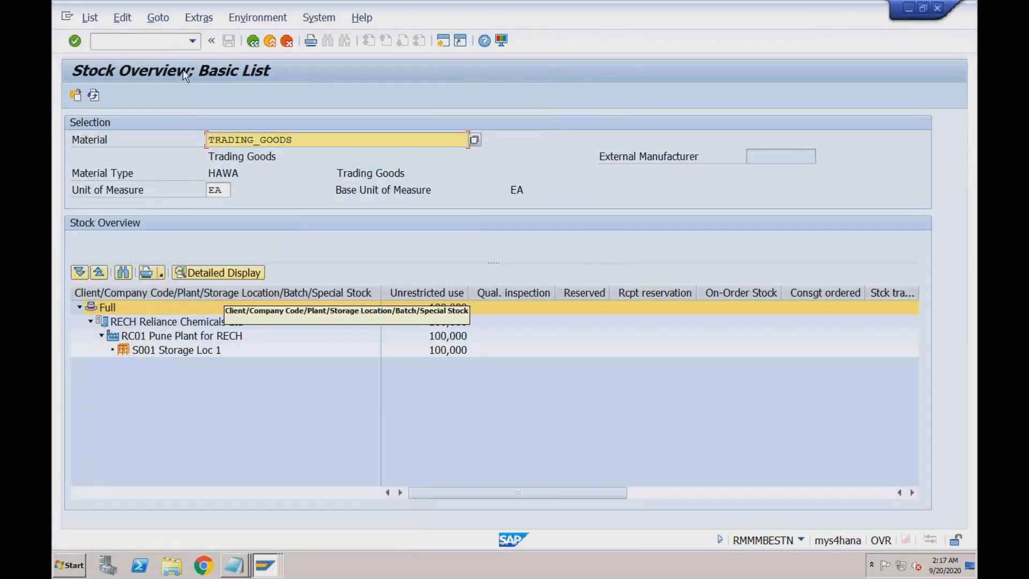
right_click(262, 569)
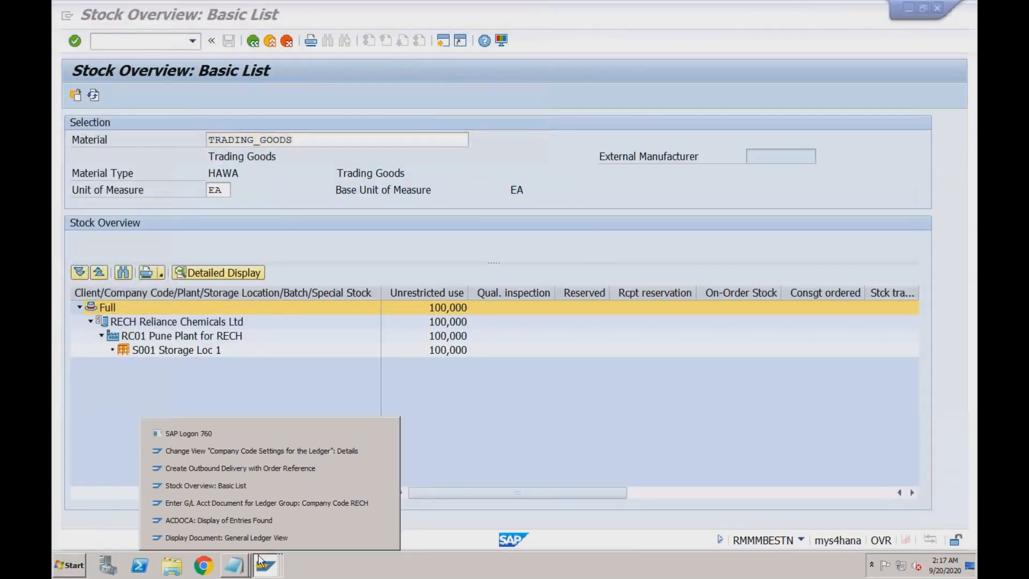
left_click(251, 523)
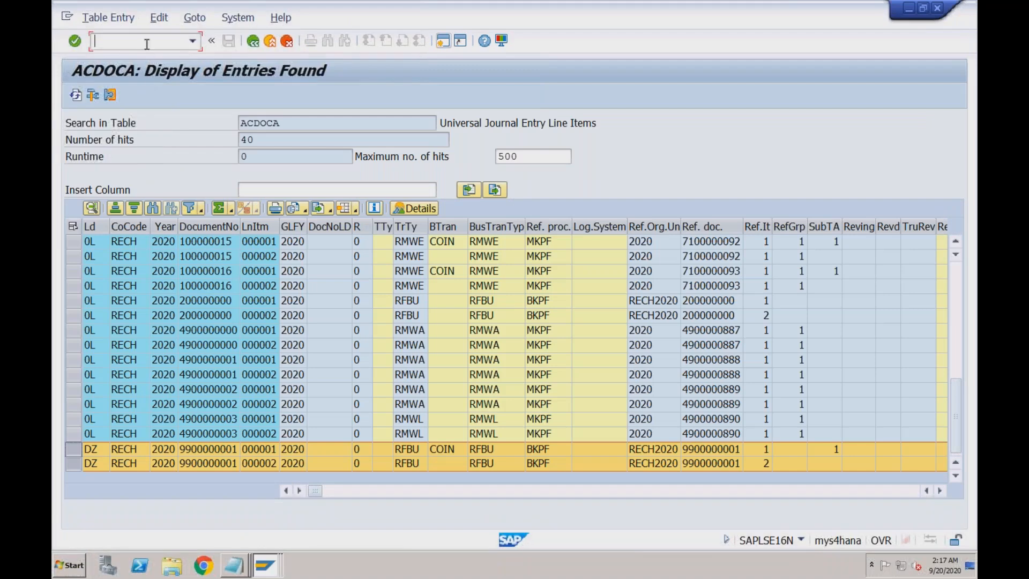
type("/nva03")
key("Return")
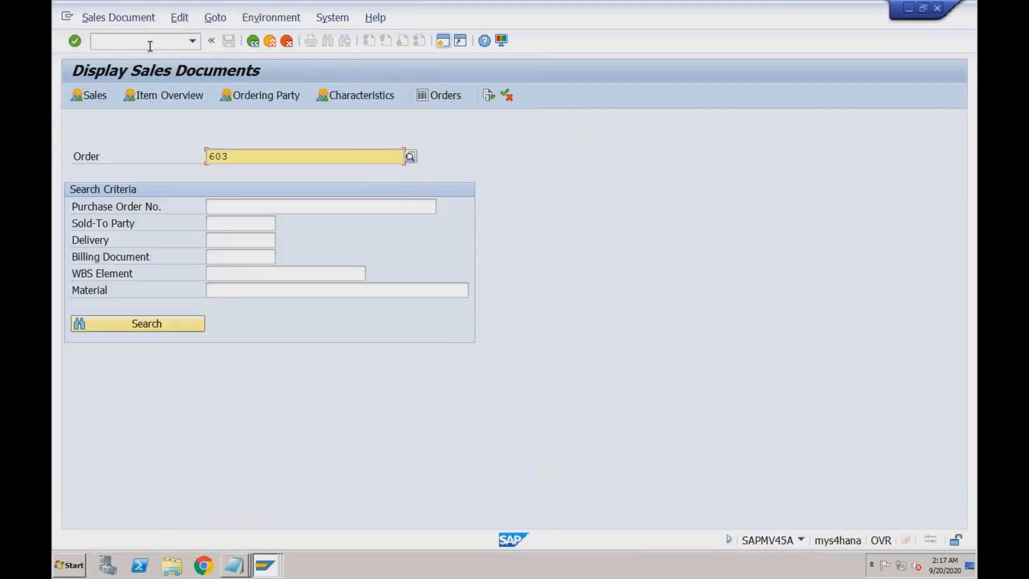
key("Return")
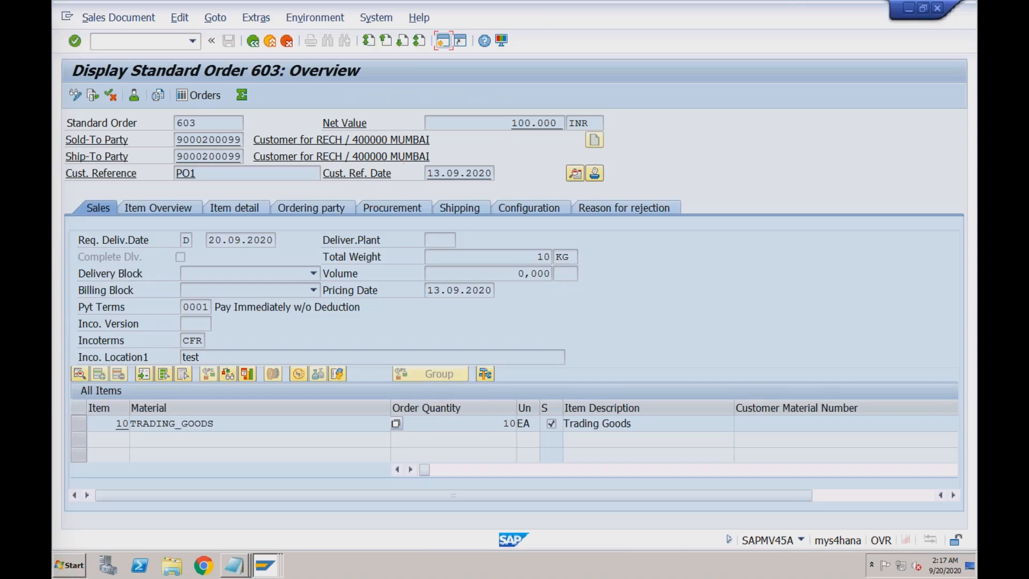
double_click(211, 423)
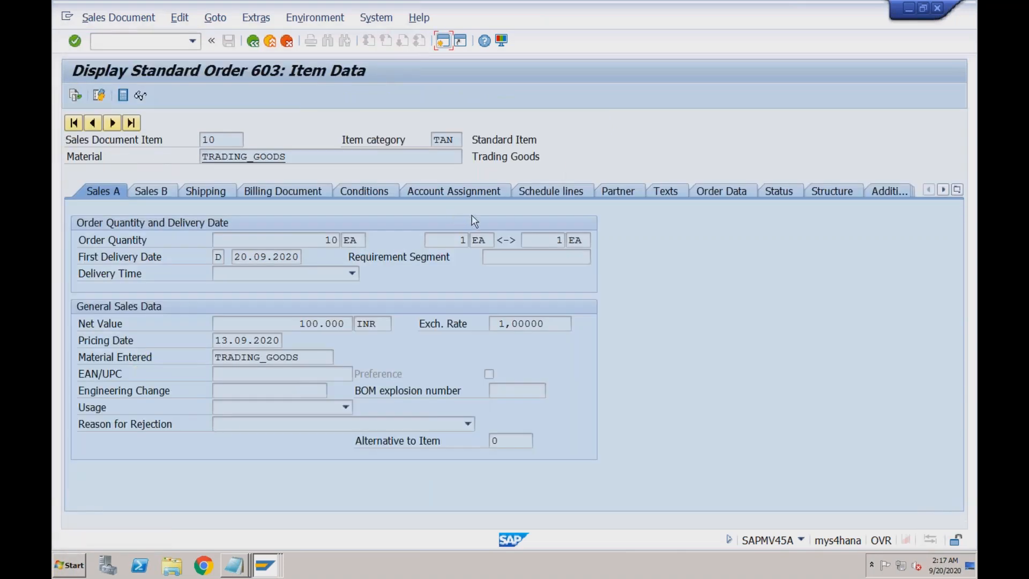
left_click(228, 191)
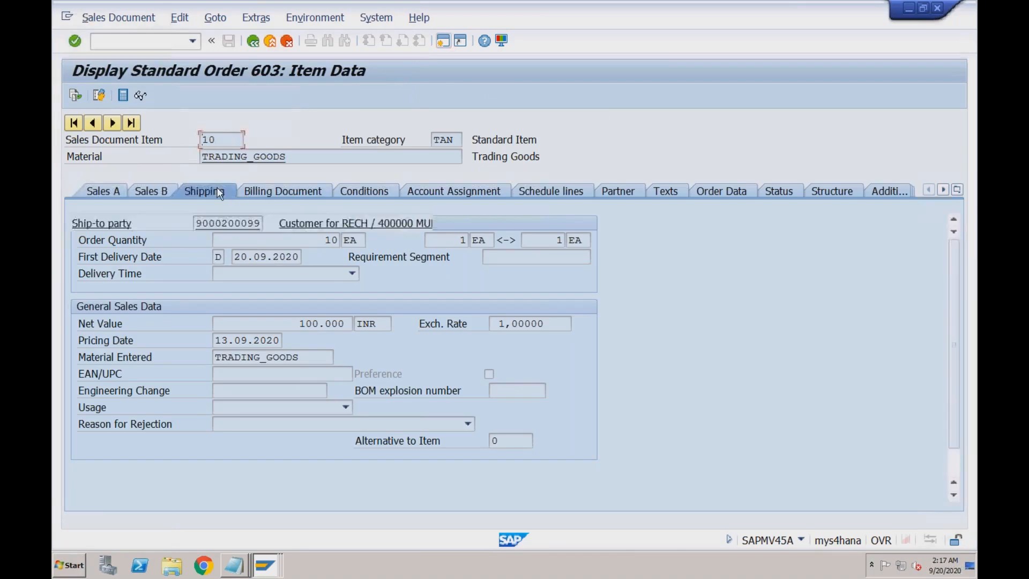
left_click_drag(196, 324, 224, 323)
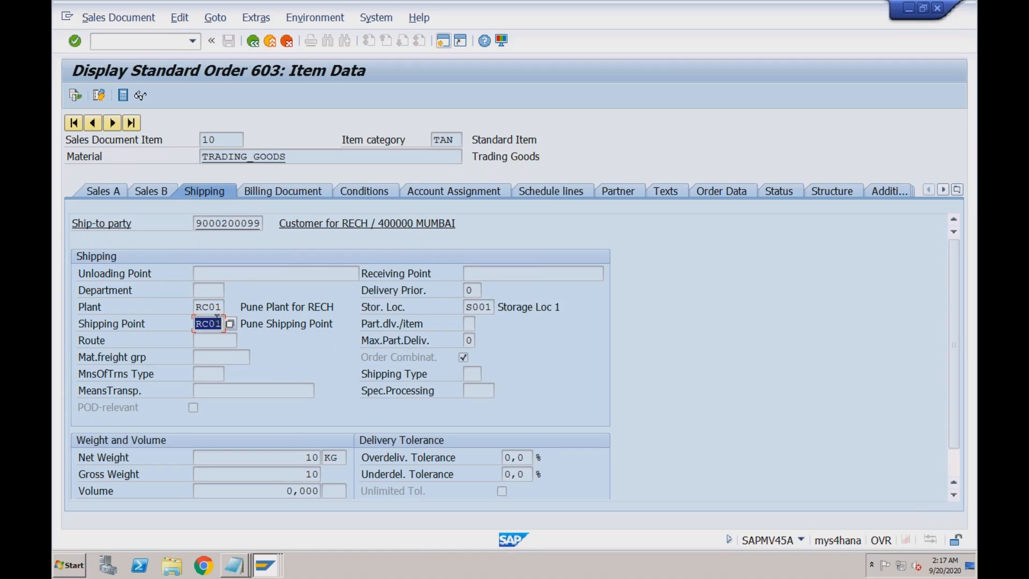
left_click(266, 564)
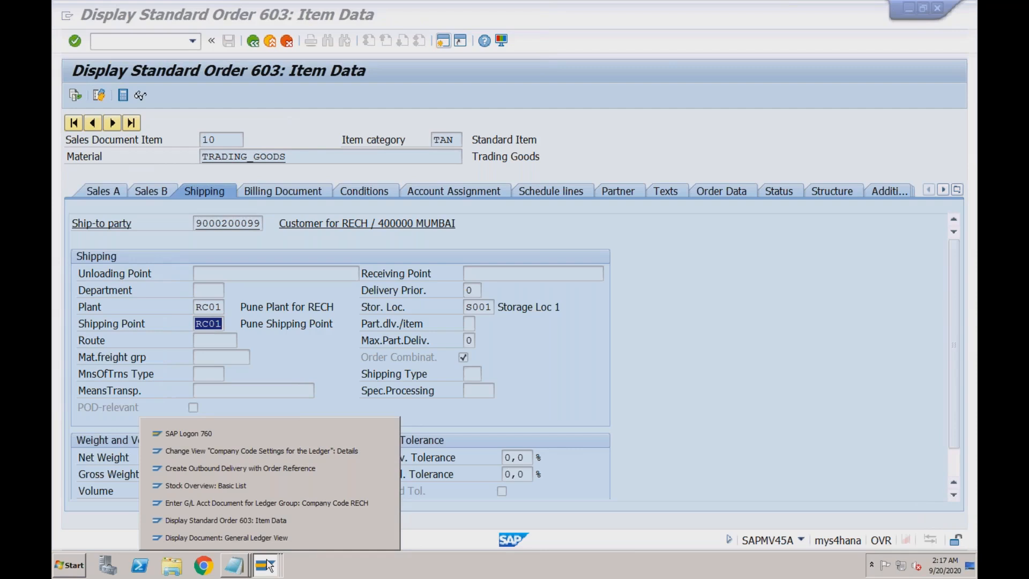
left_click(267, 468)
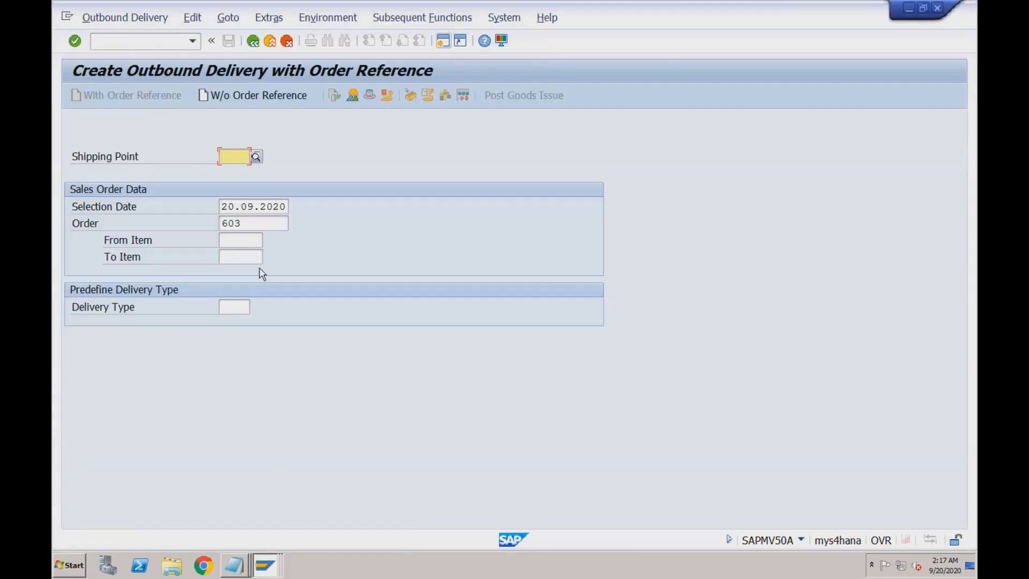
- Submit shipping point RC01, selection date 20.09.2020 and order 603 for delivery creation
type("RC01")
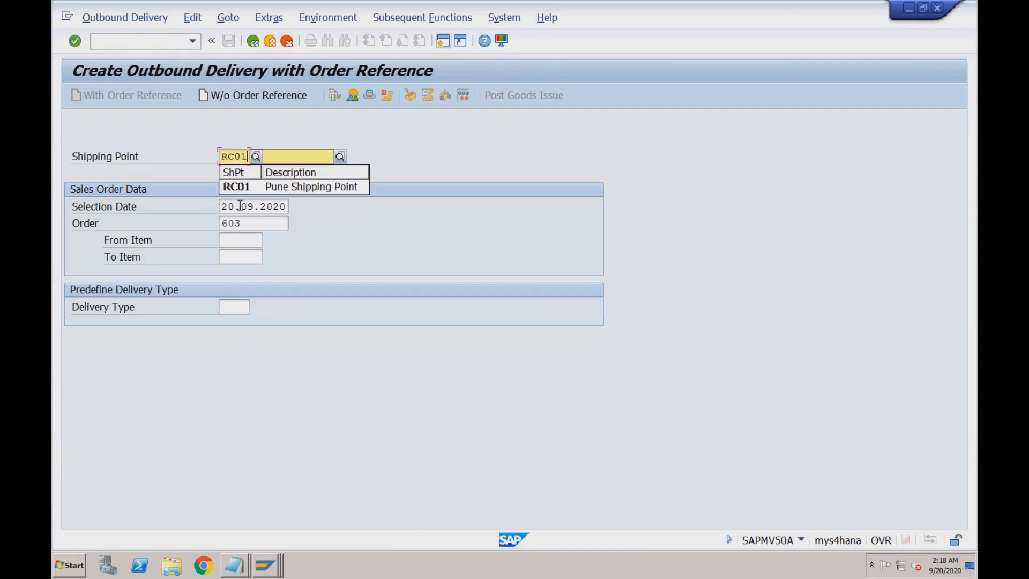
left_click(224, 207)
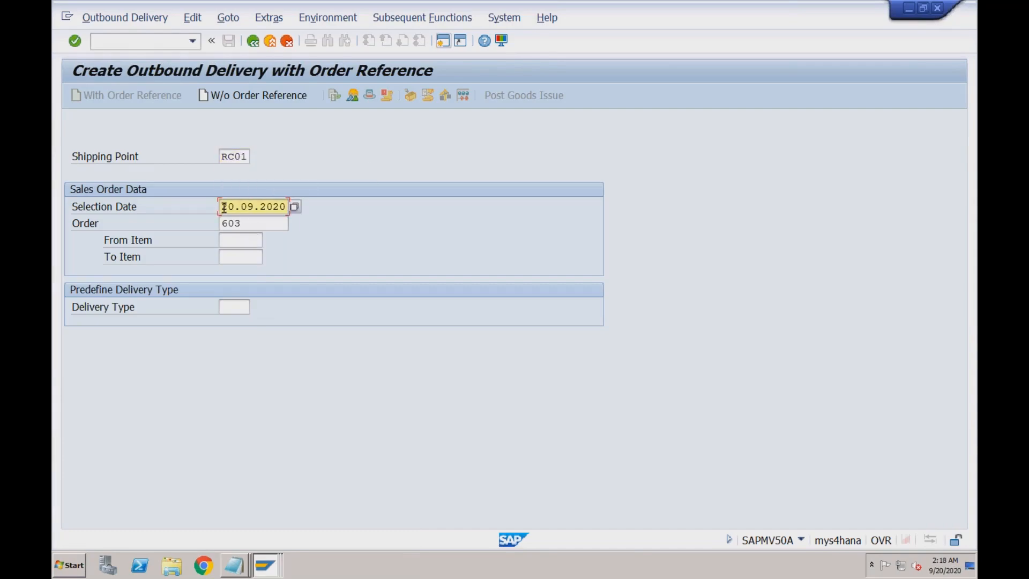
left_click(254, 225)
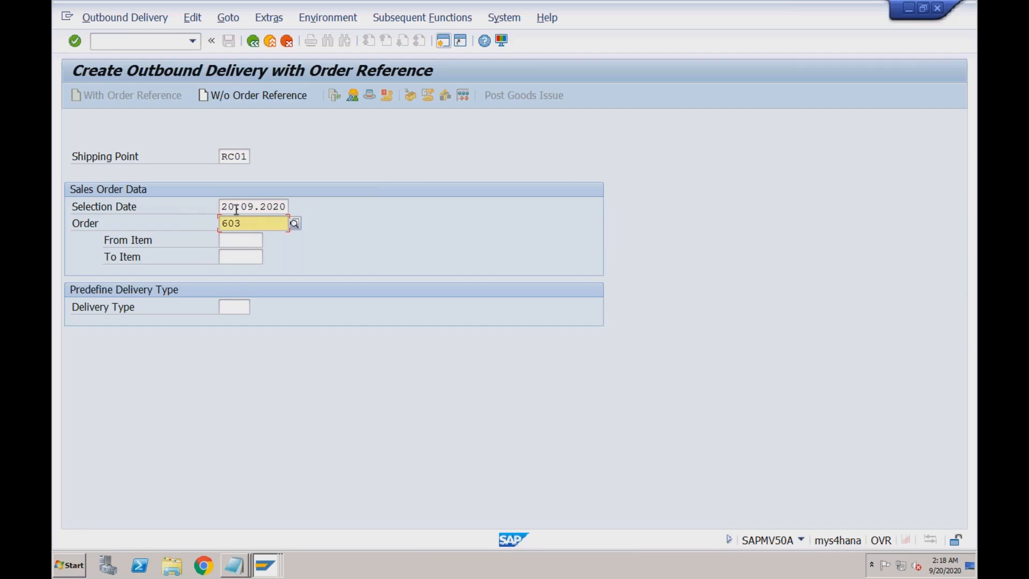
left_click(235, 209)
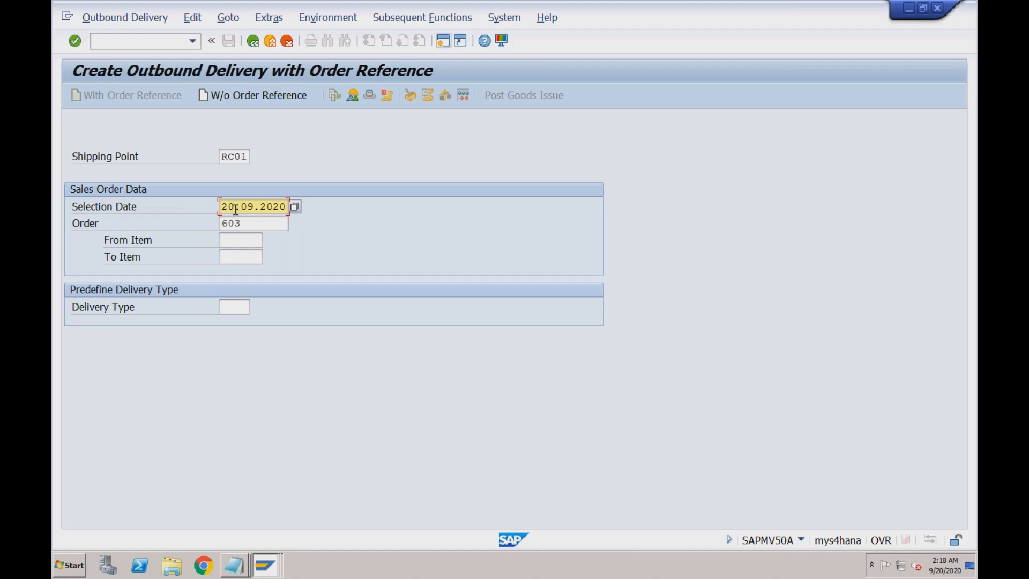
key("Return")
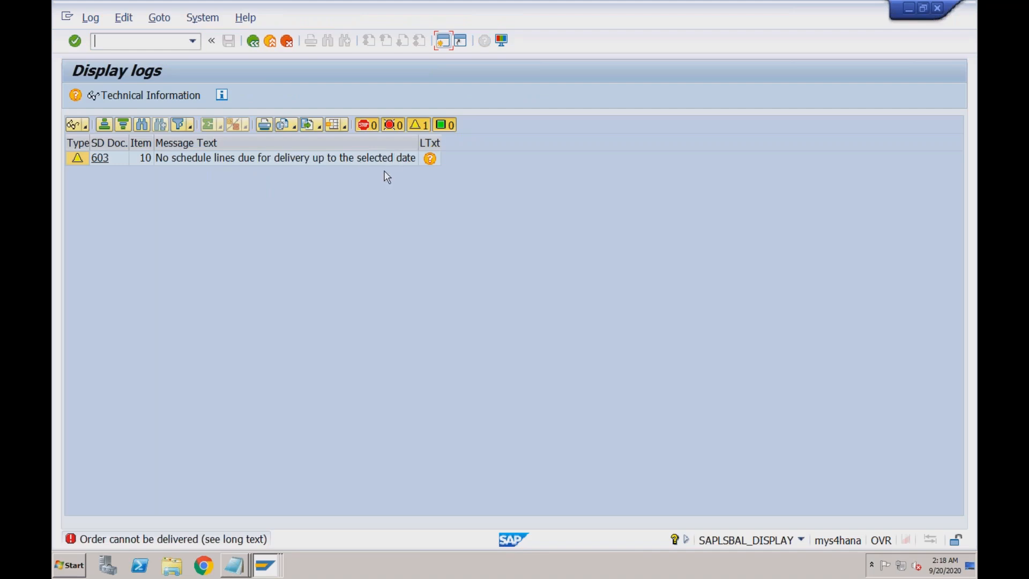
- Go back from the log and change the selection date to 21.09.2020 for order 603
left_click(252, 42)
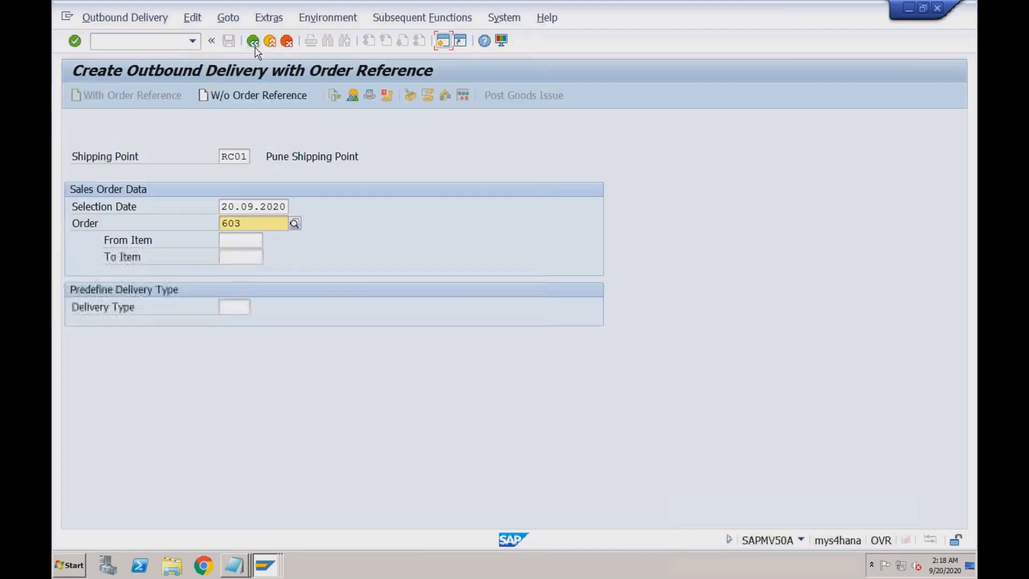
left_click(230, 208)
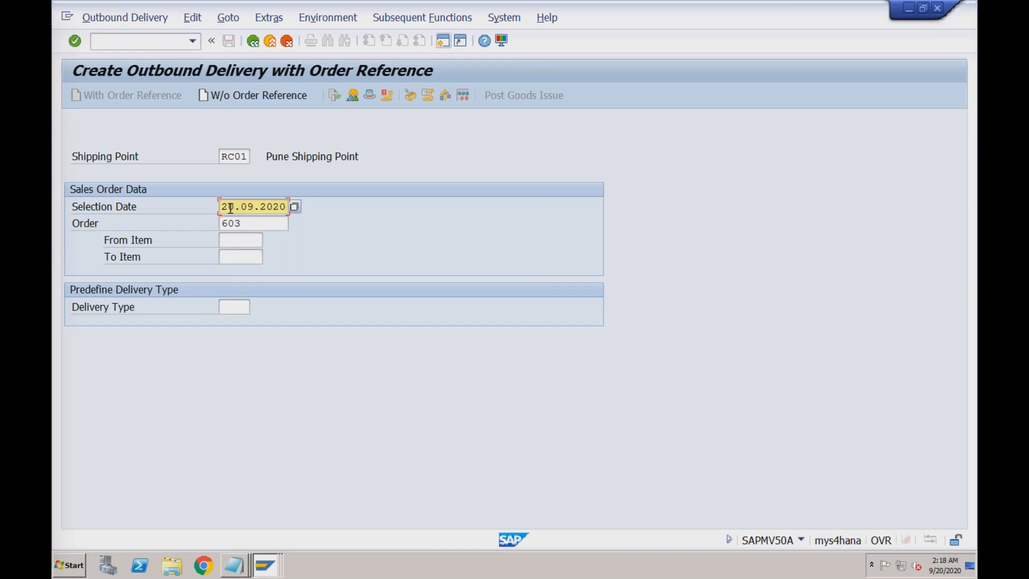
type("1")
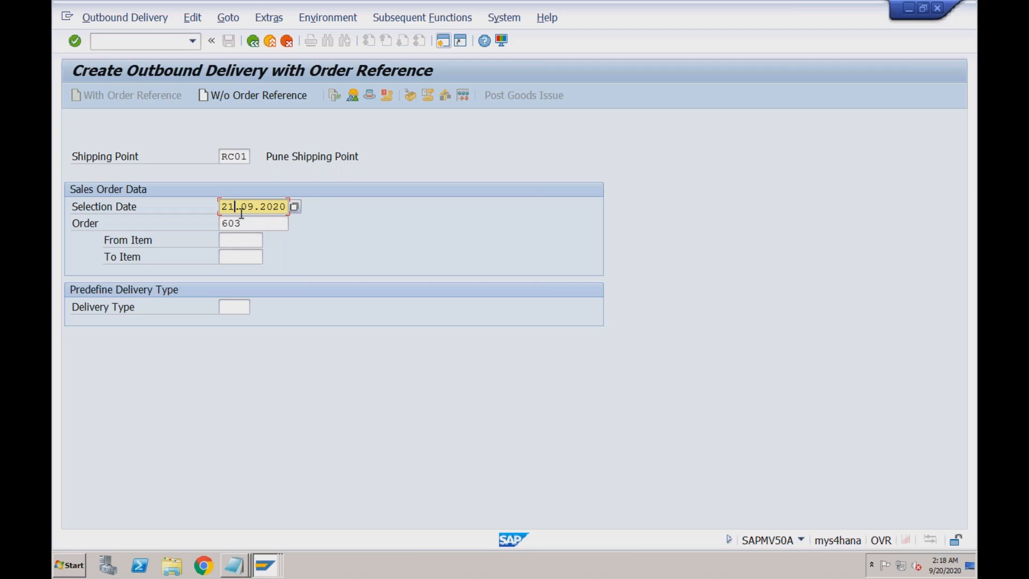
key("Return")
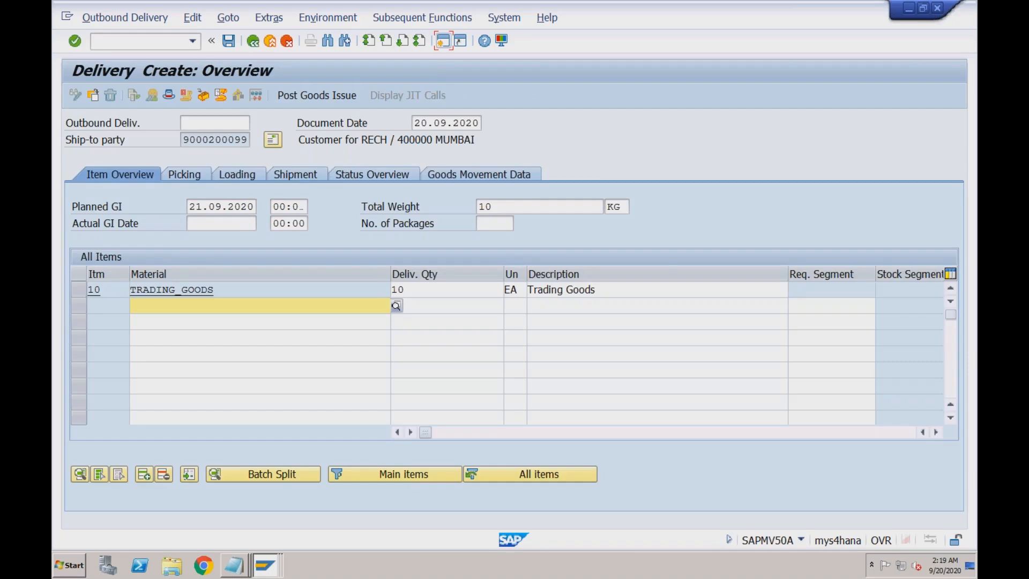
- Set item 10's delivery quantity to 10
left_click(221, 289)
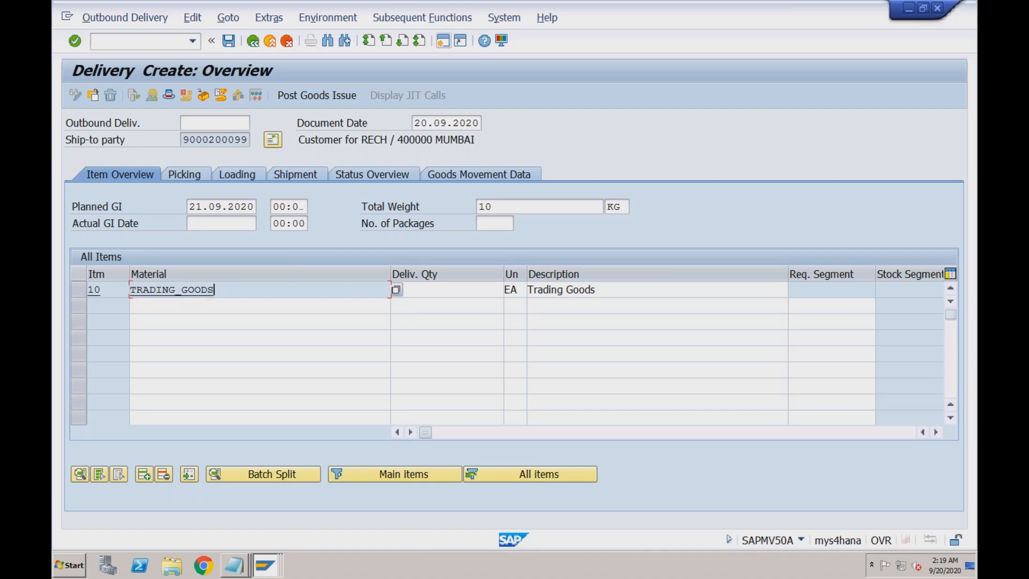
left_click(426, 291)
type("10")
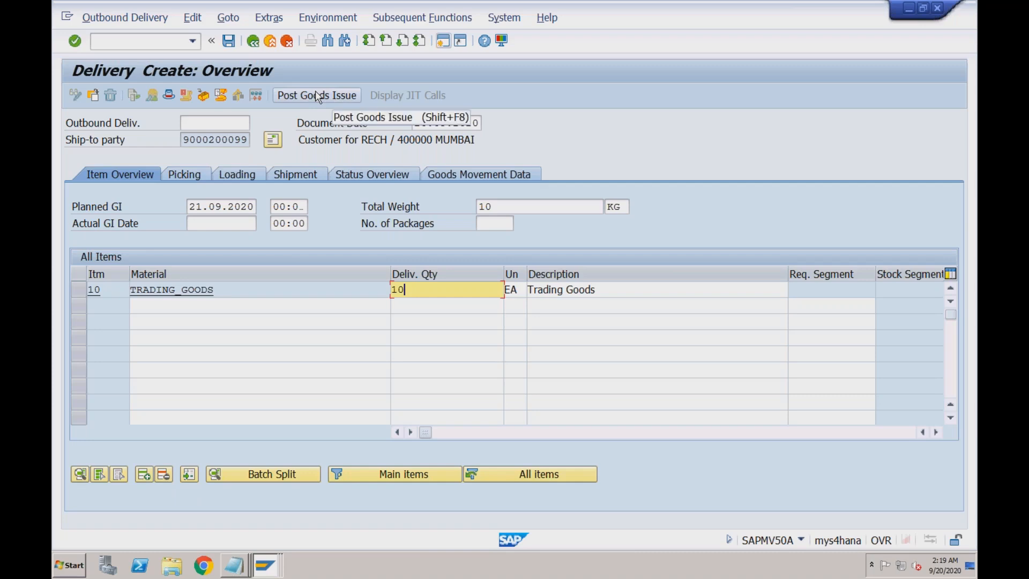
- On the picking view, review item 10's storage location S001, delivery quantity and picked quantity
left_click(182, 173)
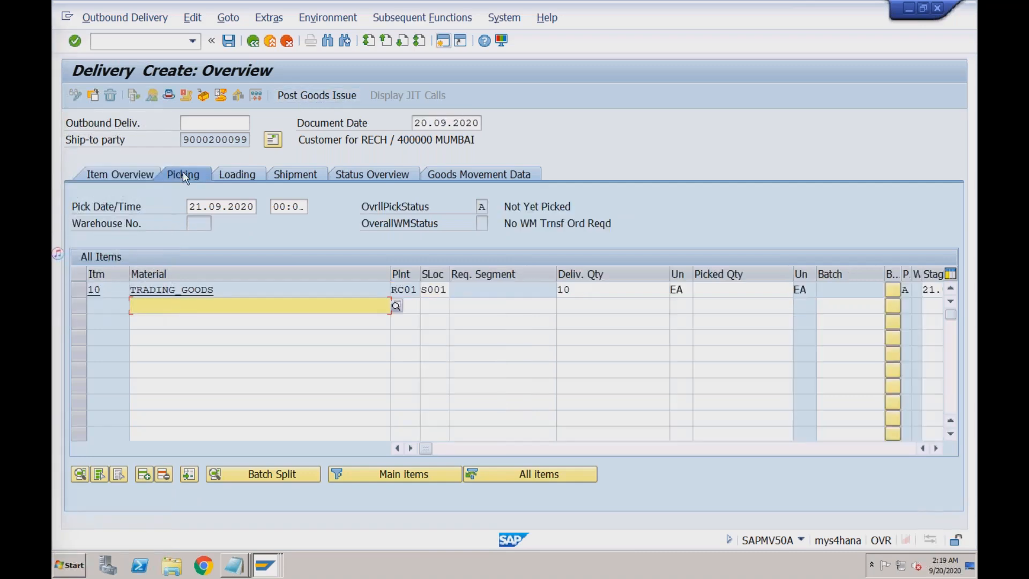
left_click(441, 289)
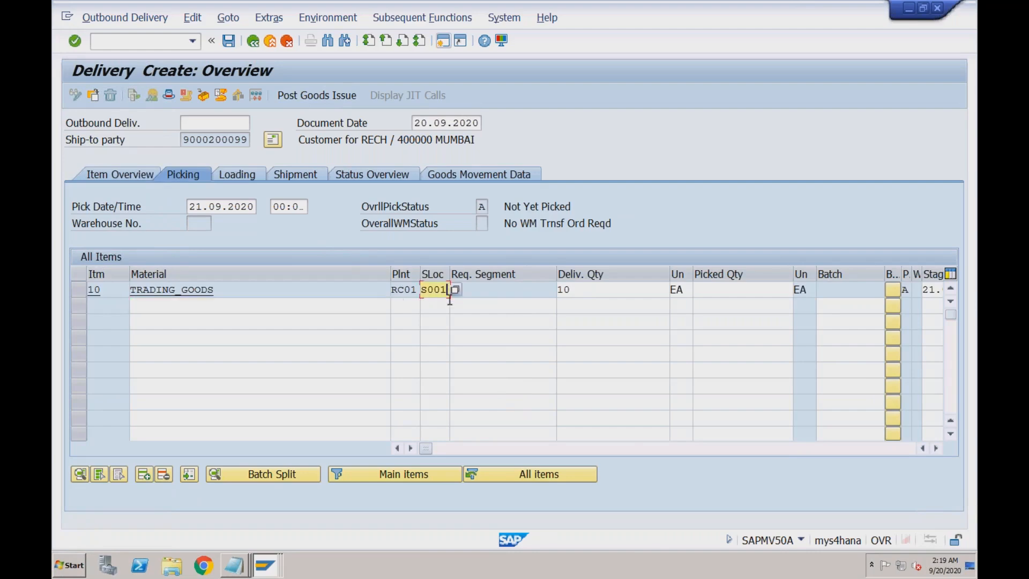
left_click(582, 290)
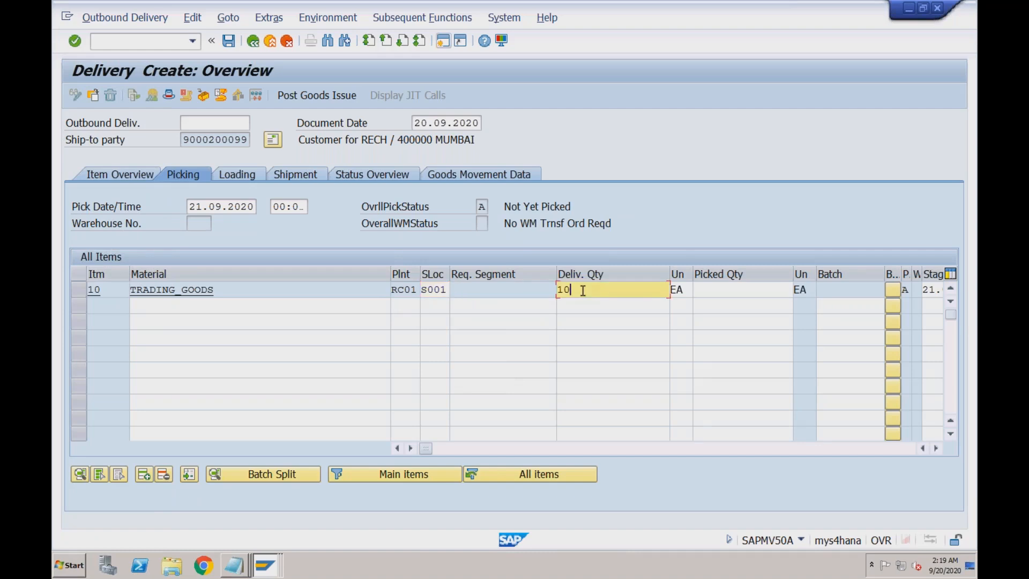
left_click(713, 288)
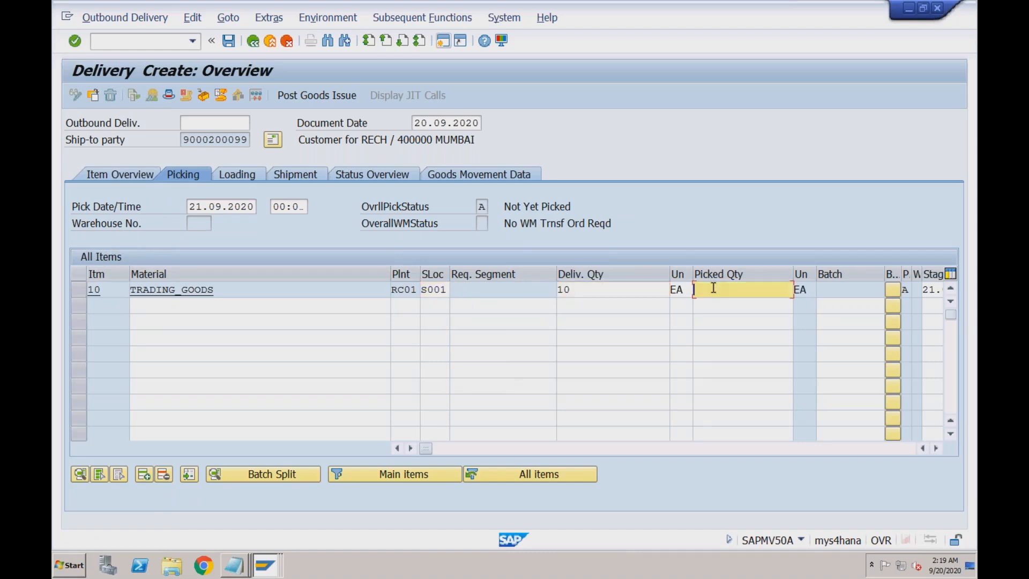
left_click(581, 289)
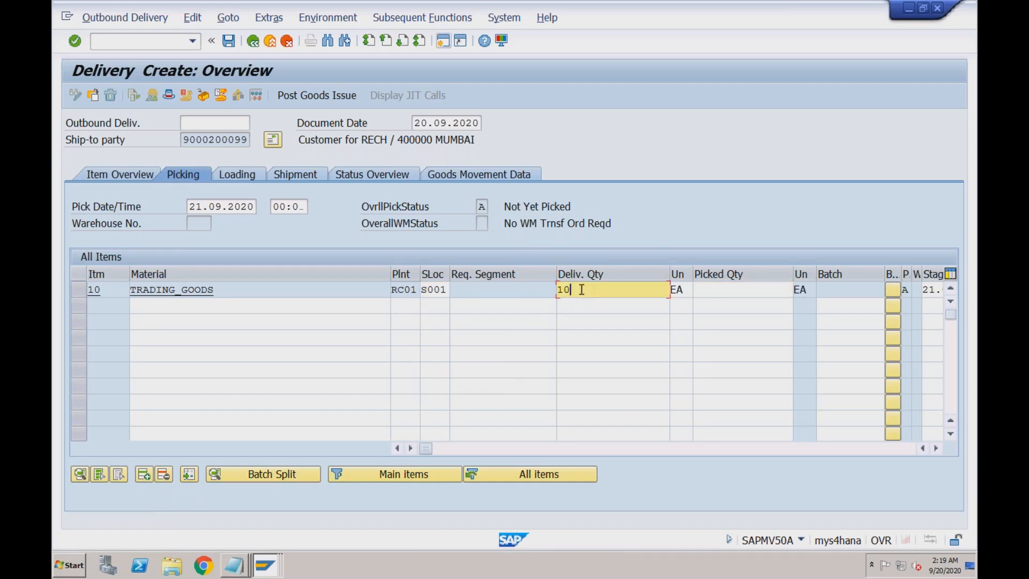
left_click(715, 290)
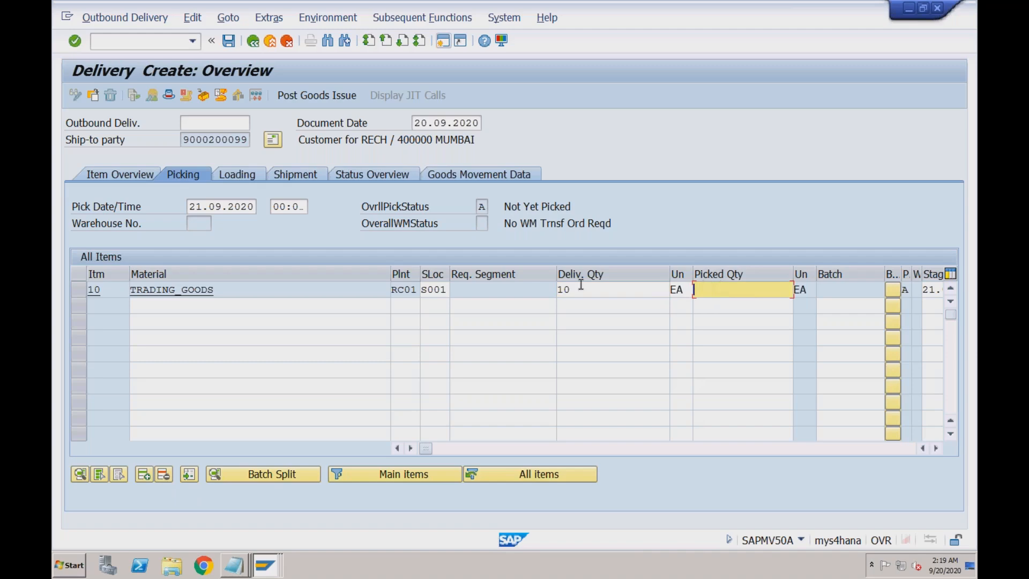
left_click(448, 289)
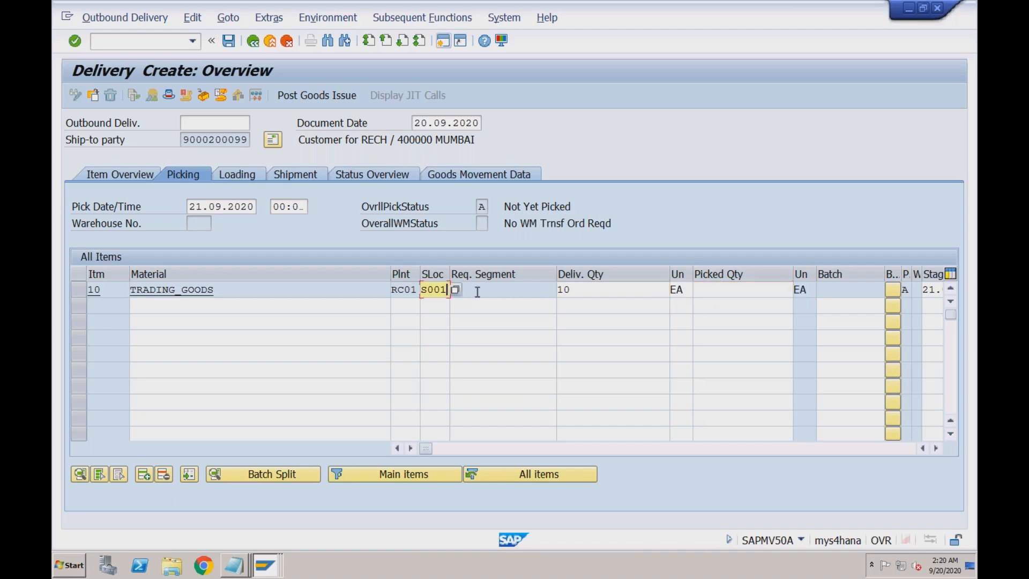
left_click(581, 291)
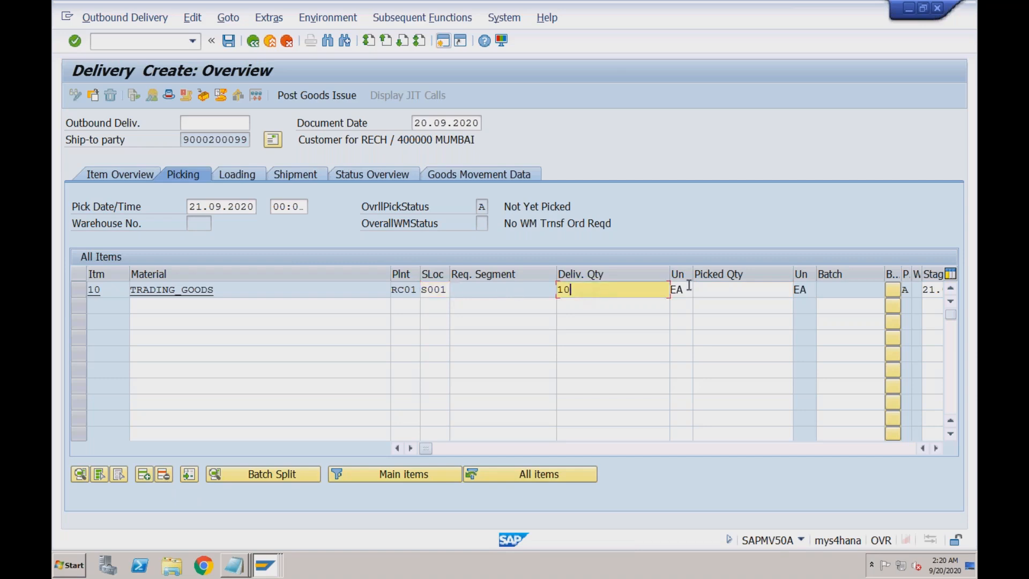
key("Tab")
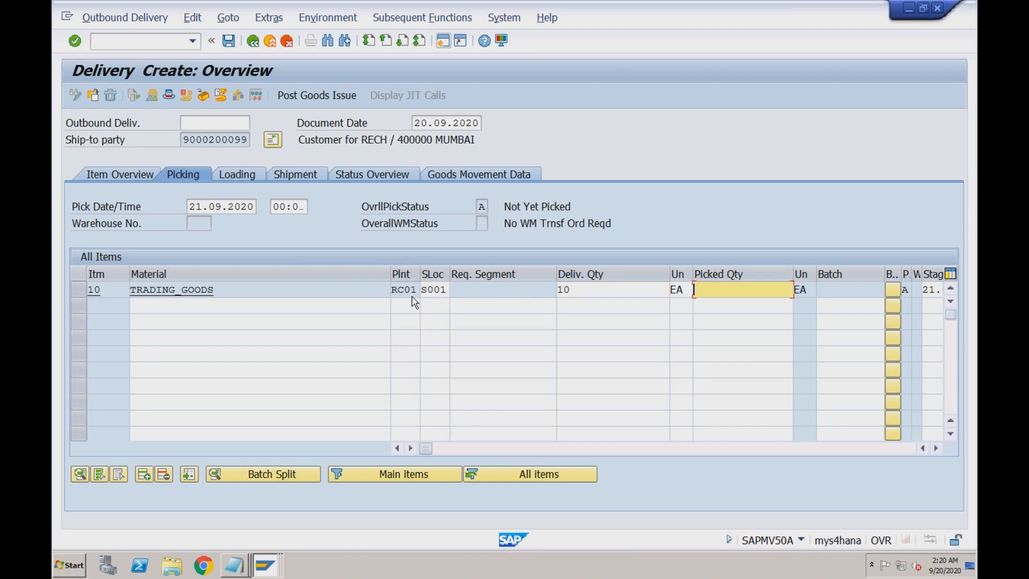
left_click(604, 289)
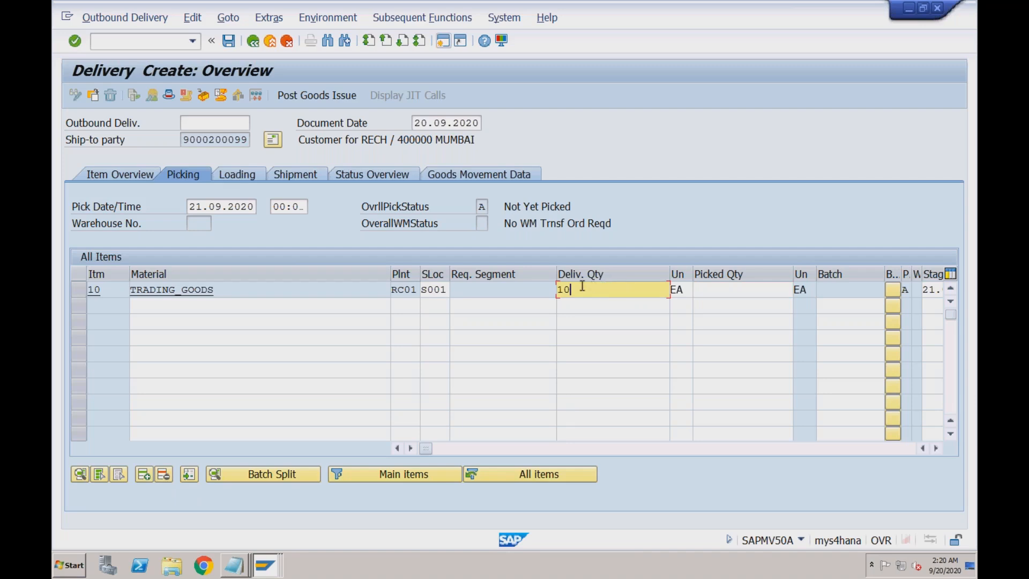
left_click(435, 289)
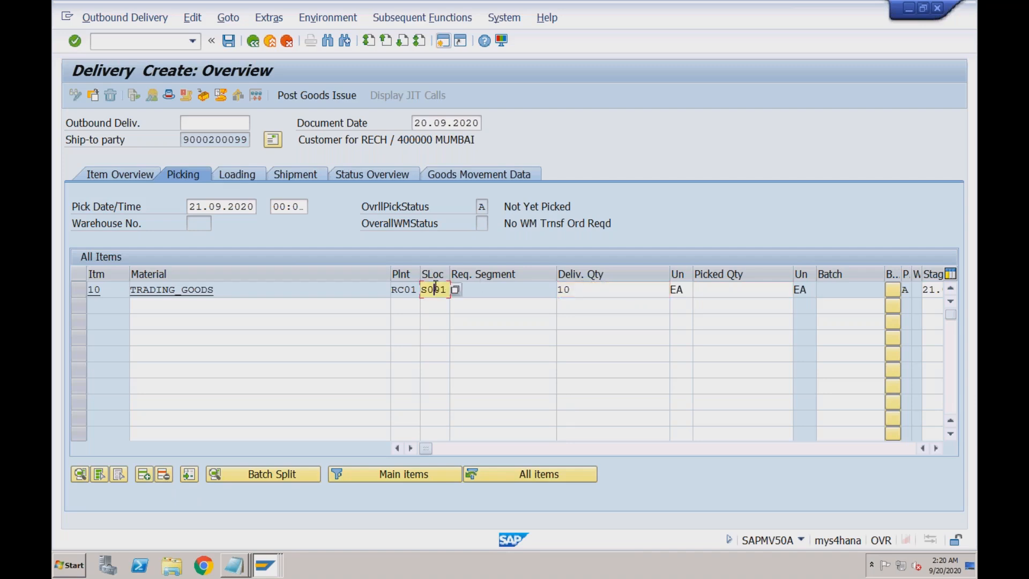
- Enter picked quantity 10 so item 10 is fully picked, and save delivery 80000333
left_click(730, 291)
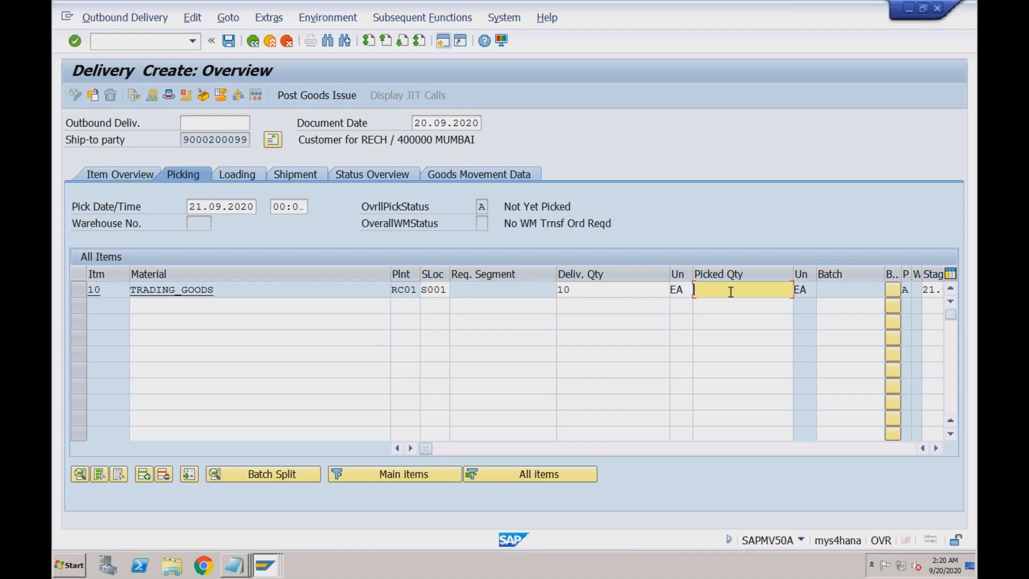
type("10")
key("Return")
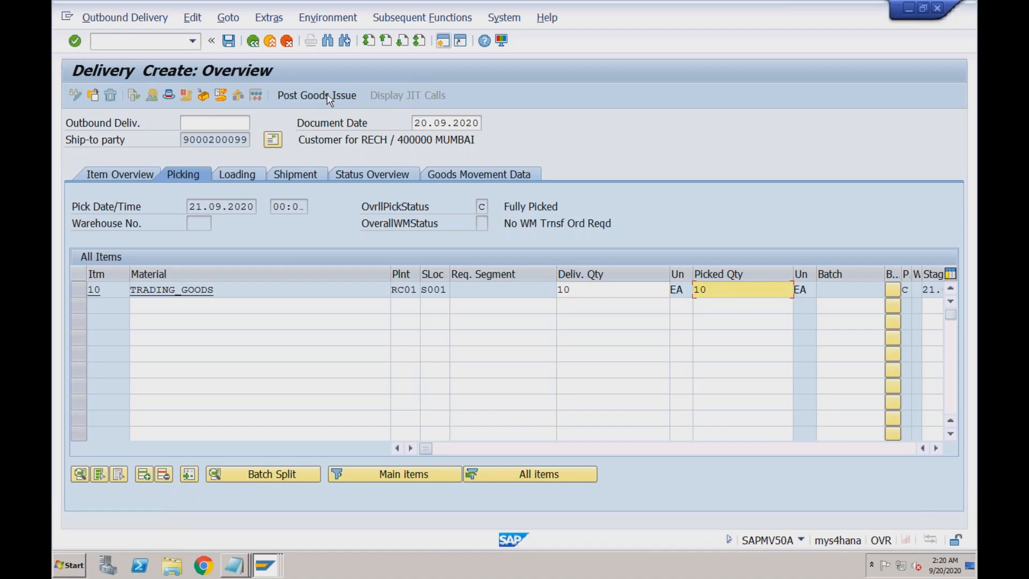
left_click(230, 46)
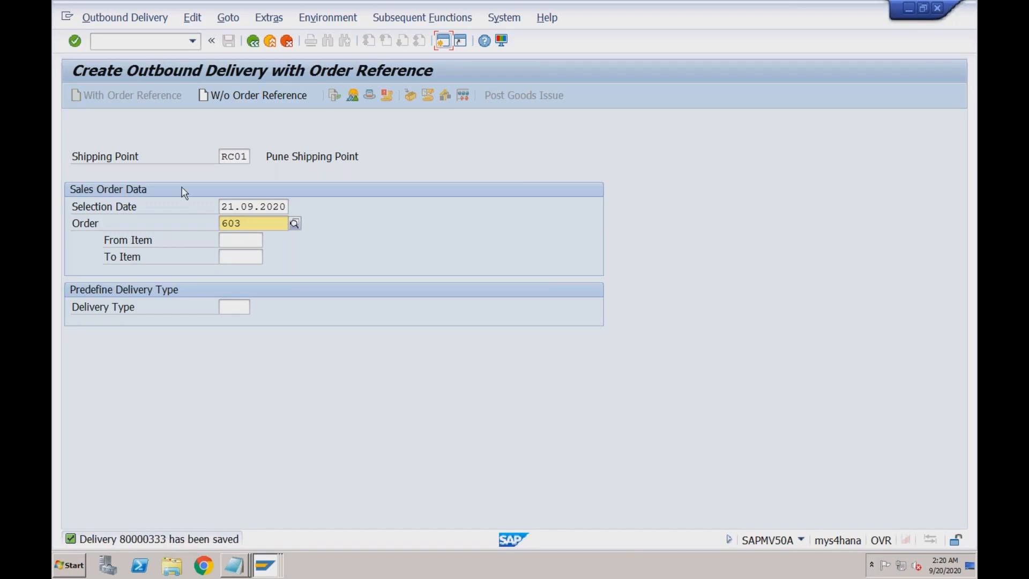
- Open delivery 80000333 in change mode and verify item 10's picked and delivery quantities of 10 EA
left_click(129, 20)
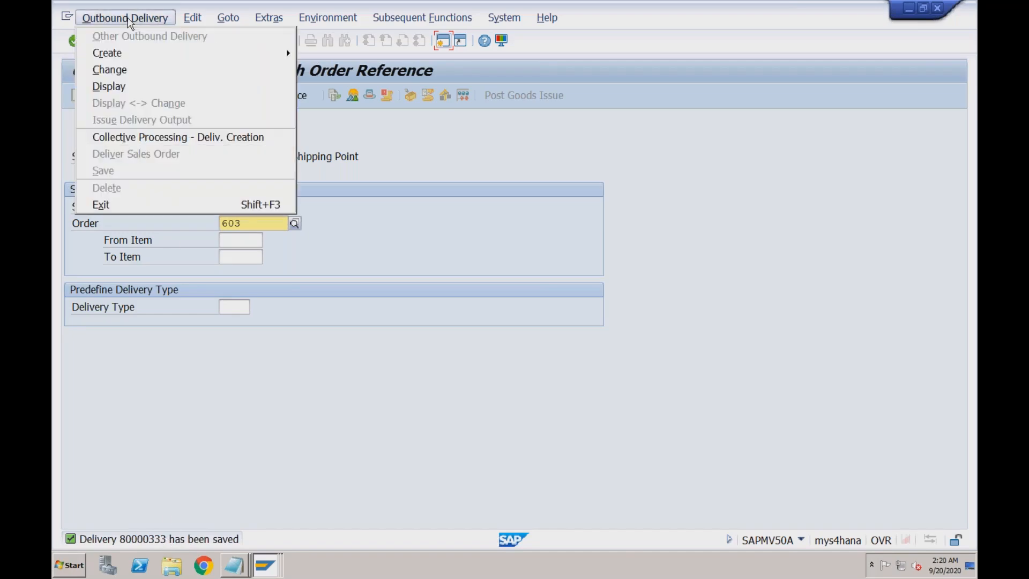
left_click(127, 72)
key("Return")
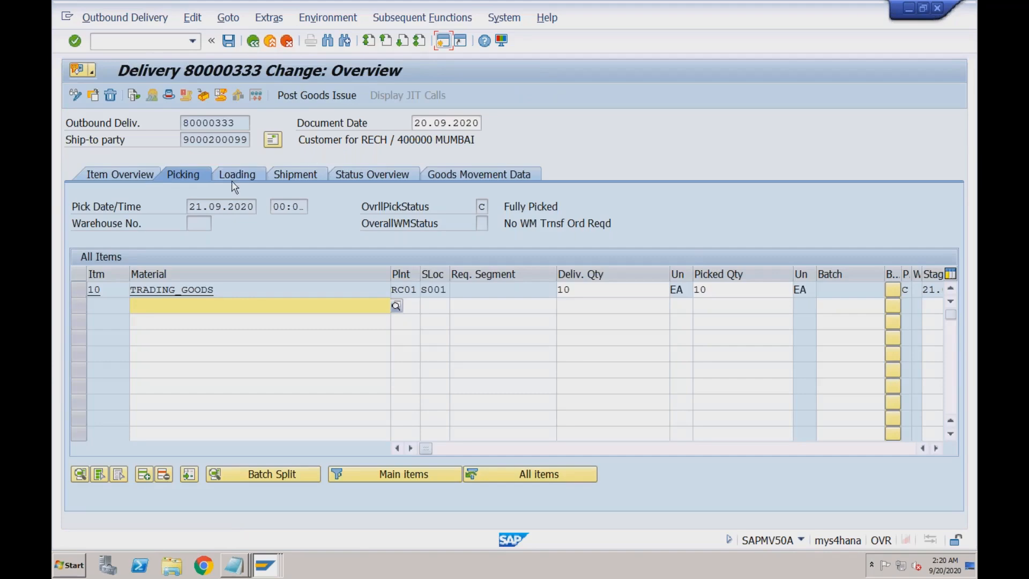
left_click(719, 290)
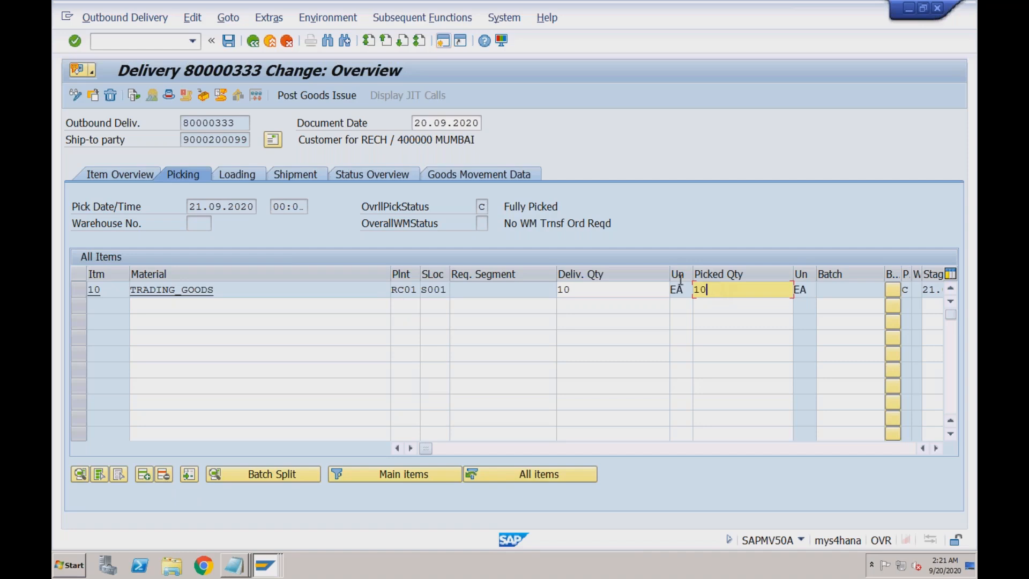
left_click(645, 291)
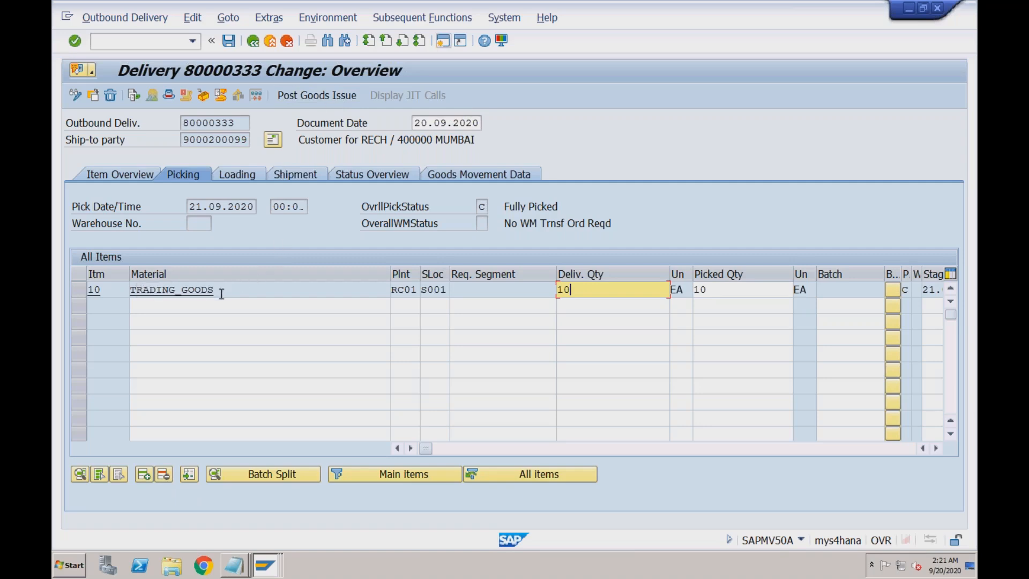
left_click(267, 567)
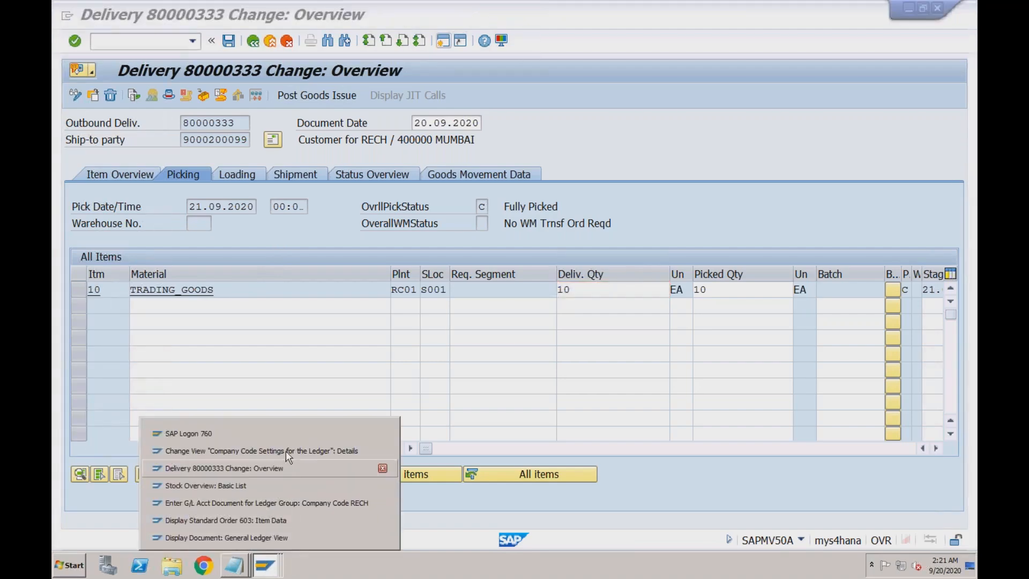
- Switch to the G/L account document window and start MM03 (display material)
left_click(275, 502)
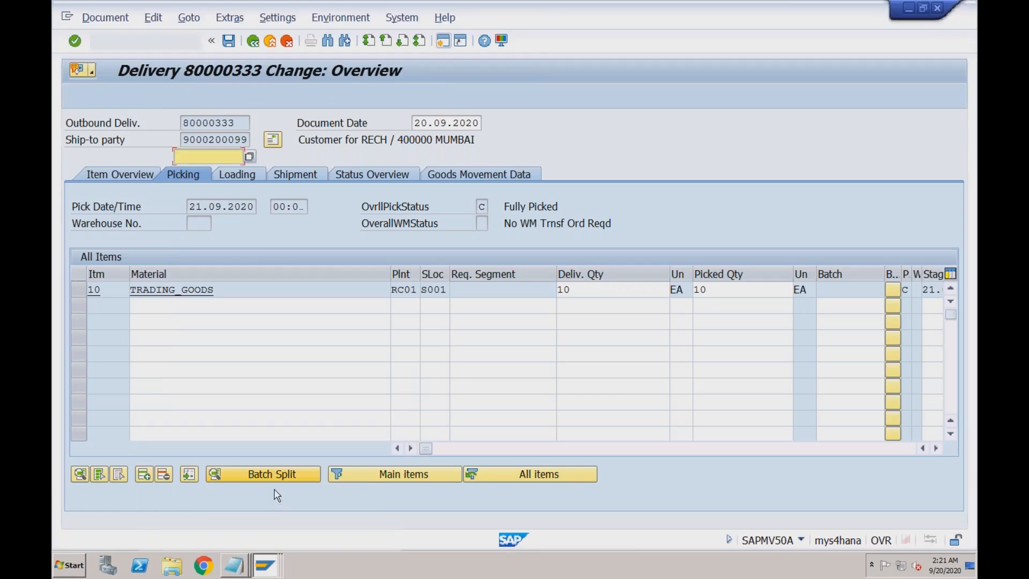
left_click(168, 42)
type("/n")
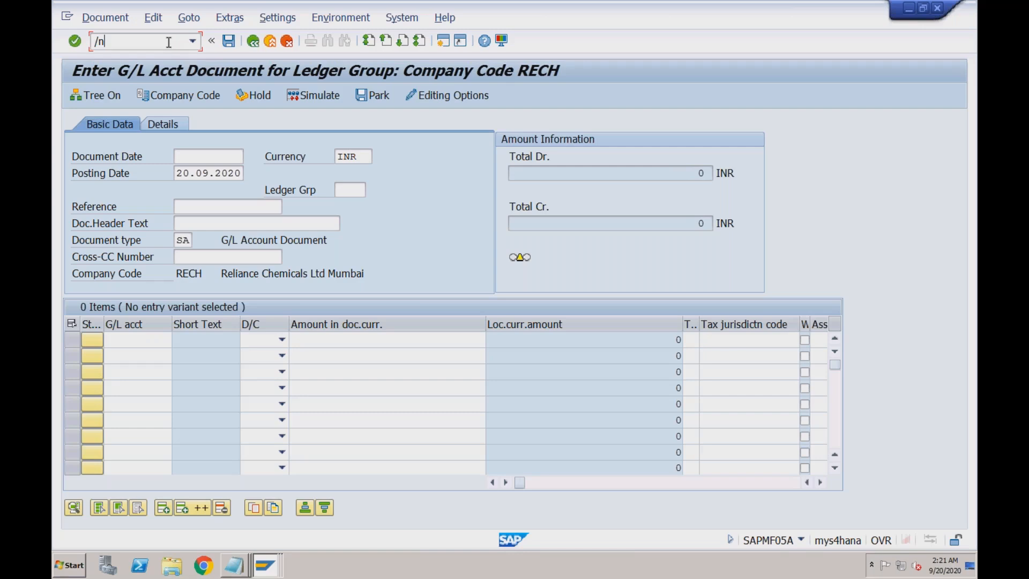
type("mm03")
key("Return")
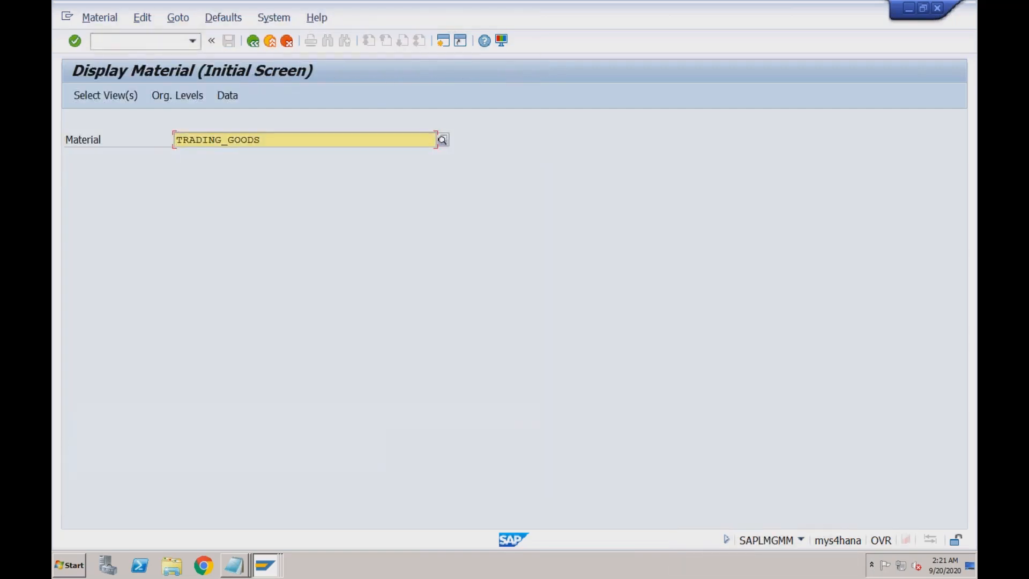
- Select only the Accounting 1 view for TRADING_GOODS at plant RC01, showing valuation class 3100
key("Return")
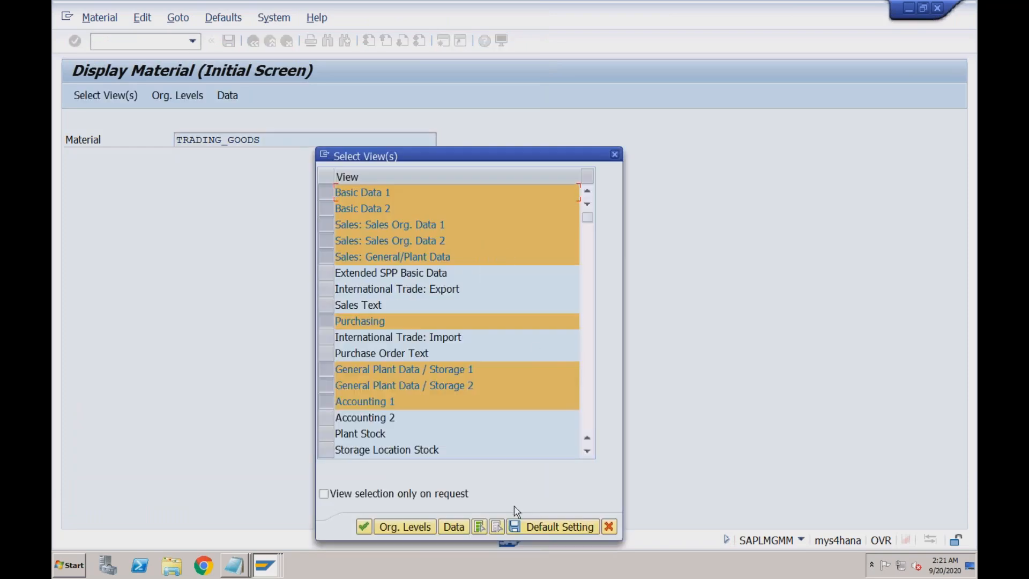
left_click(496, 527)
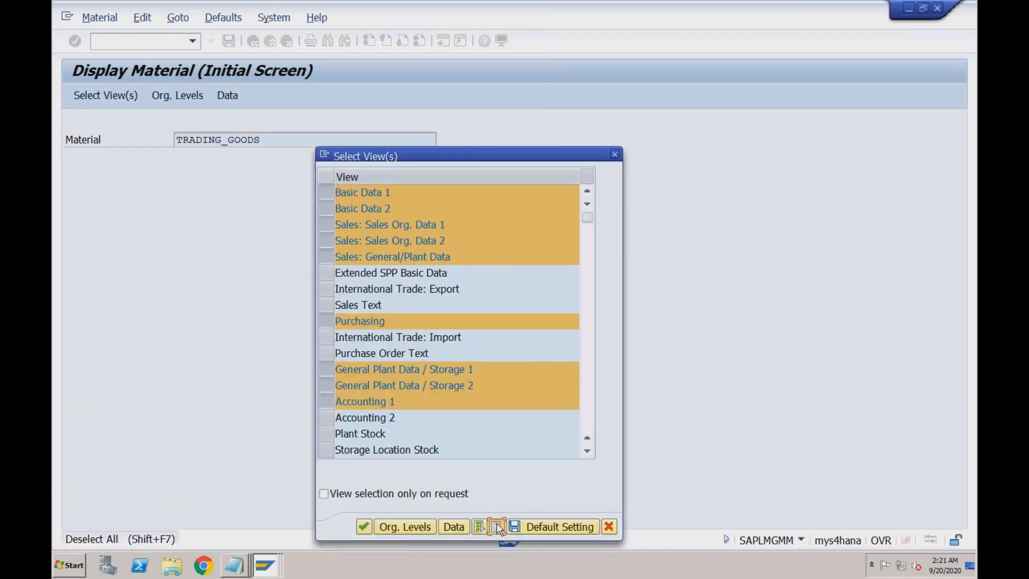
left_click(588, 305)
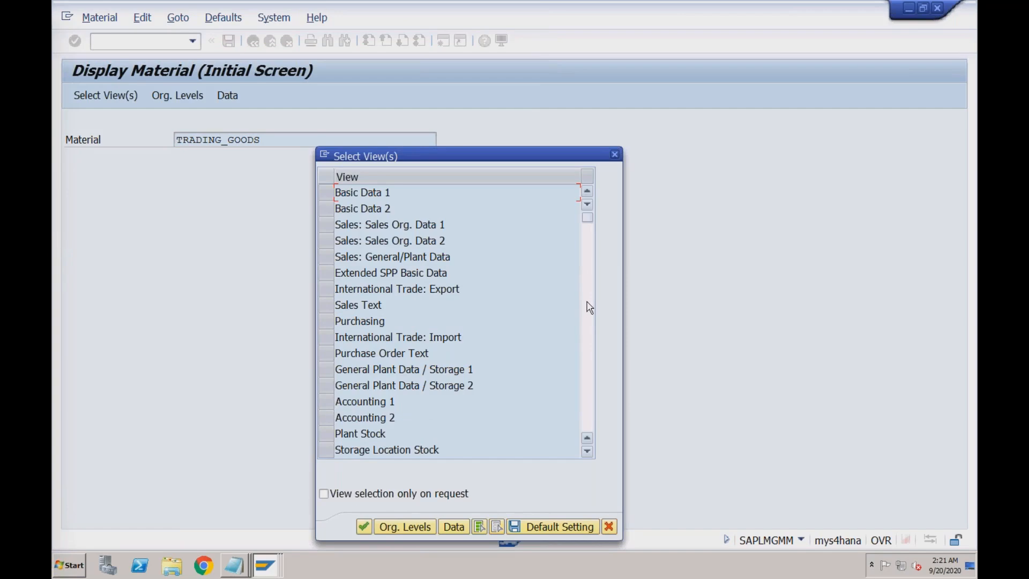
left_click(587, 240)
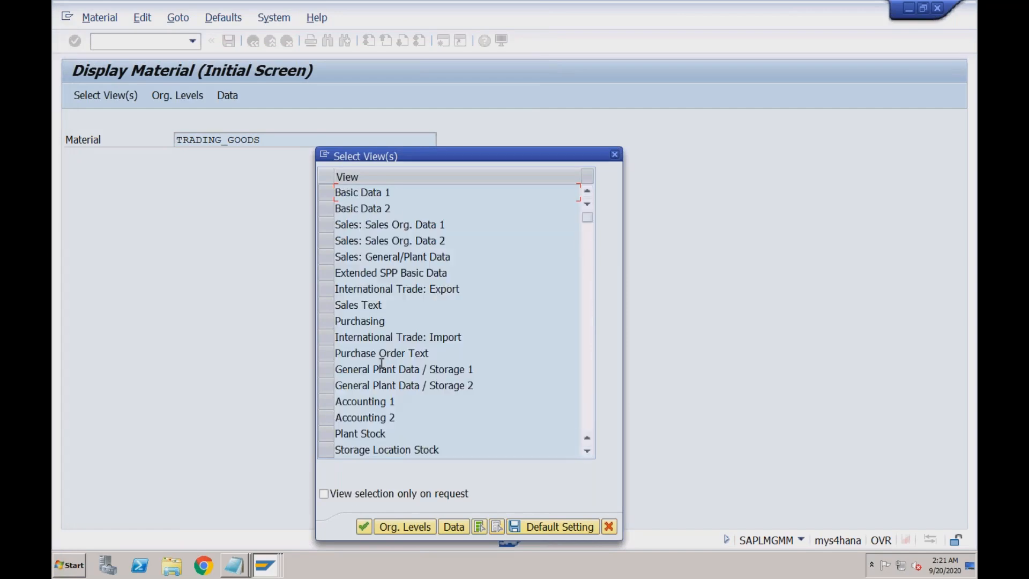
left_click(328, 401)
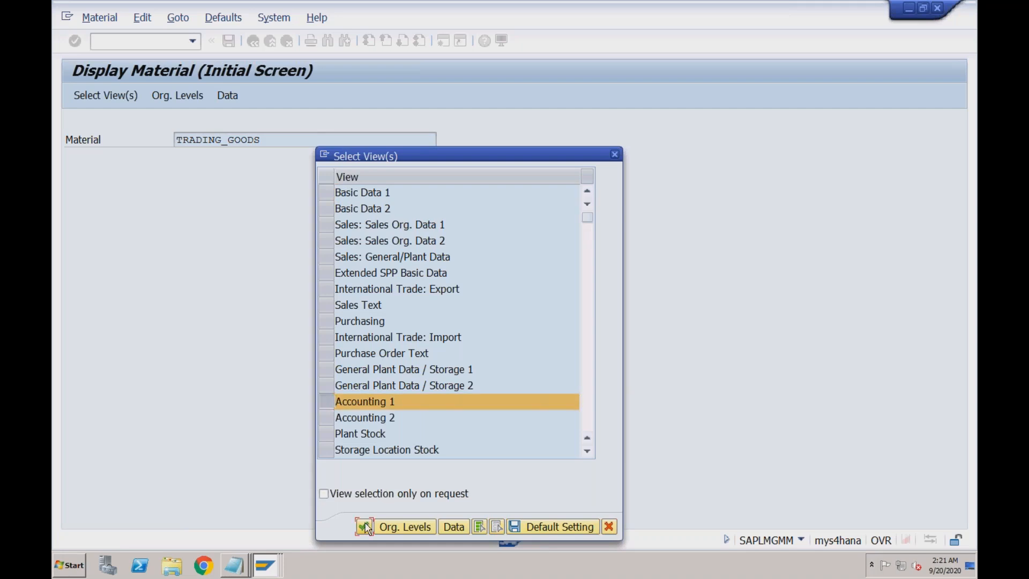
key("Return")
left_click(495, 261)
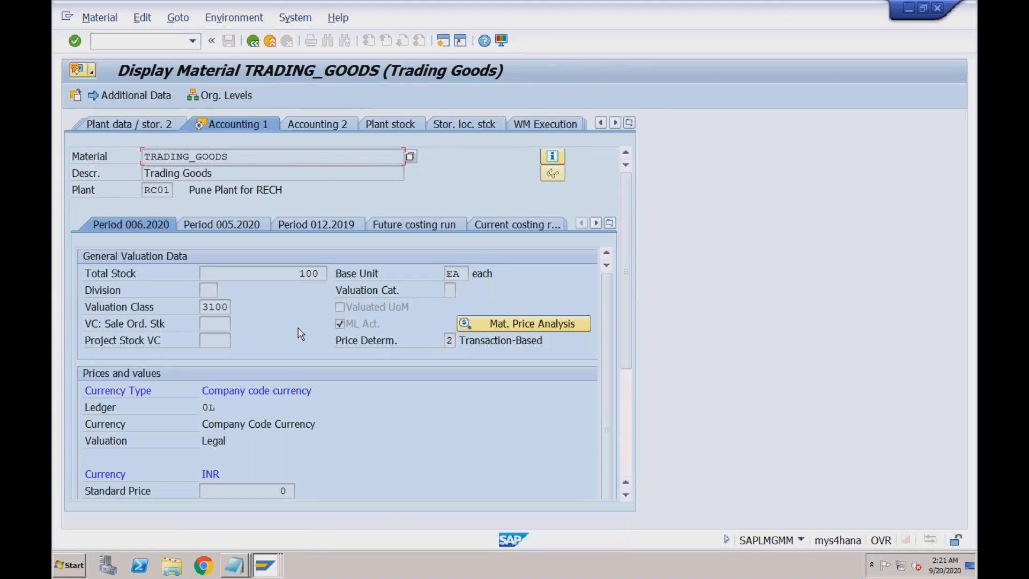
left_click(204, 306)
left_click_drag(204, 306, 228, 306)
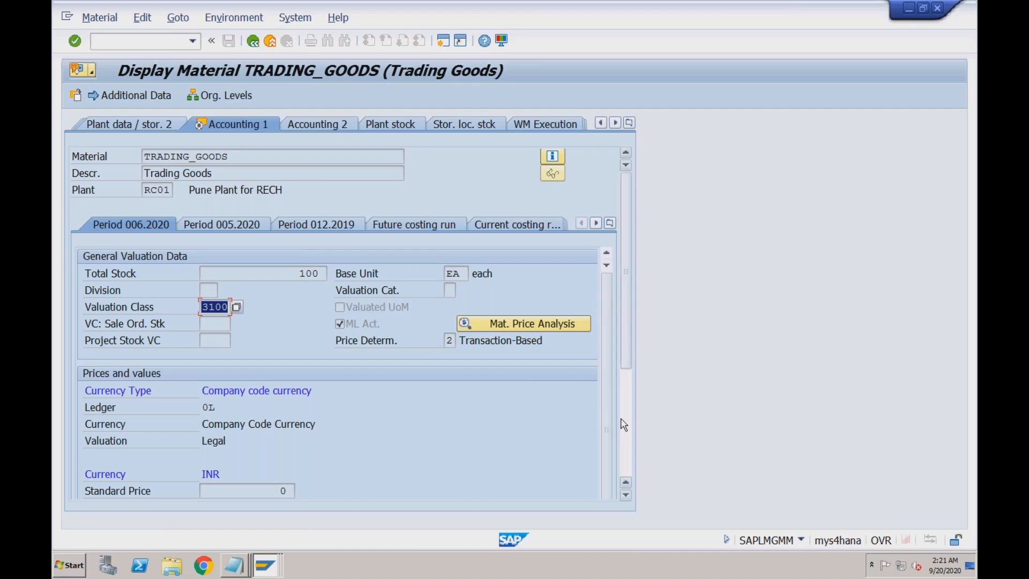
scroll(585, 413, "down", 5)
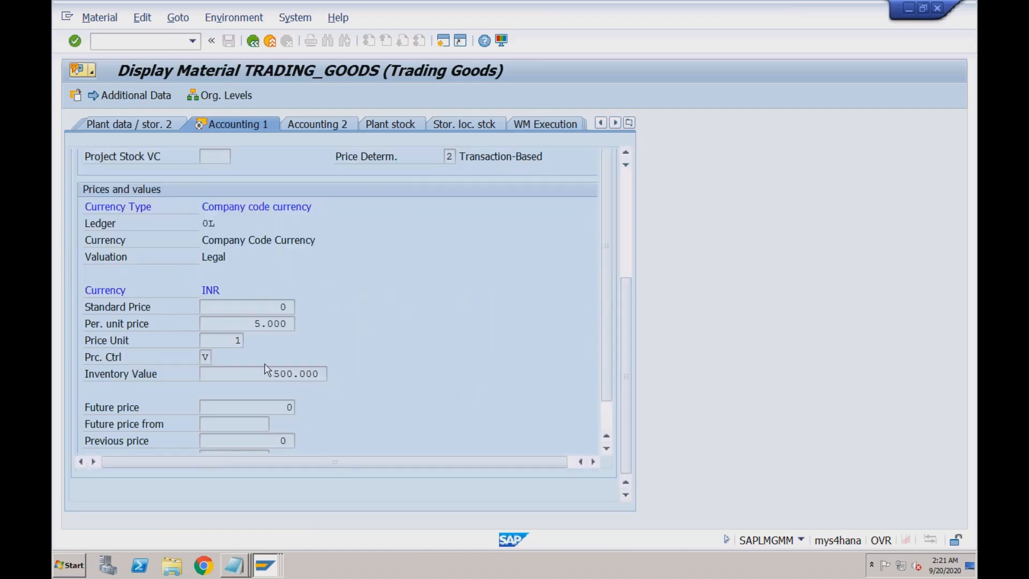
double_click(203, 355)
left_click_drag(272, 372, 294, 371)
left_click_drag(256, 325, 288, 324)
left_click_drag(275, 373, 320, 374)
left_click_drag(222, 290, 205, 290)
left_click_drag(271, 374, 318, 373)
left_click(221, 292)
left_click(249, 323)
scroll(625, 255, "up", 5)
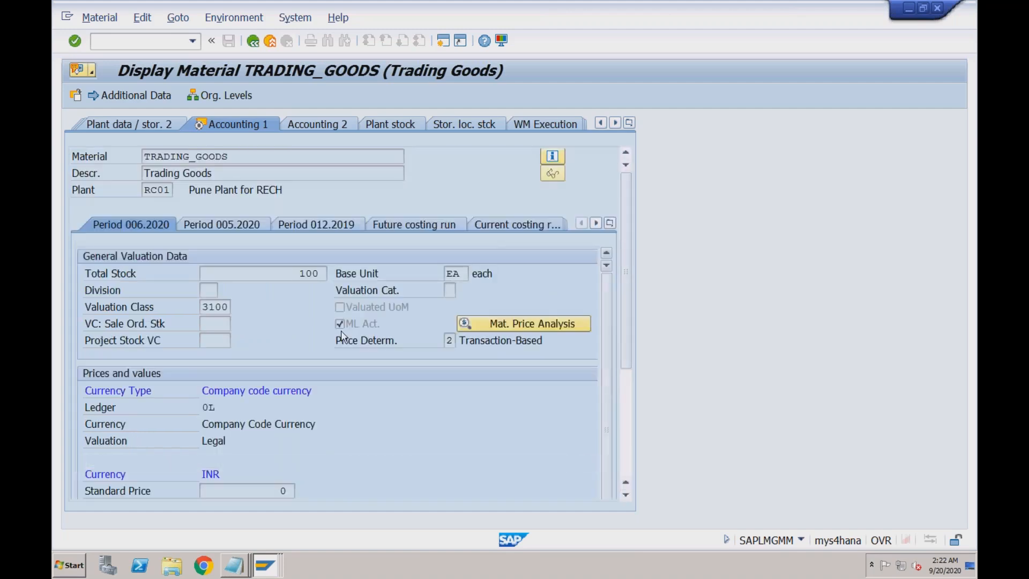
left_click(215, 310)
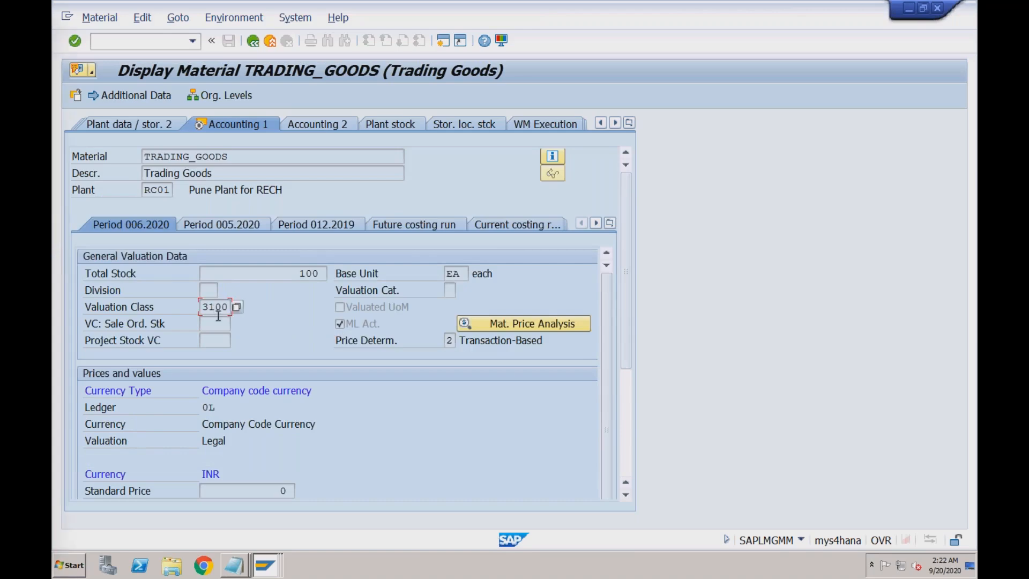
left_click(266, 565)
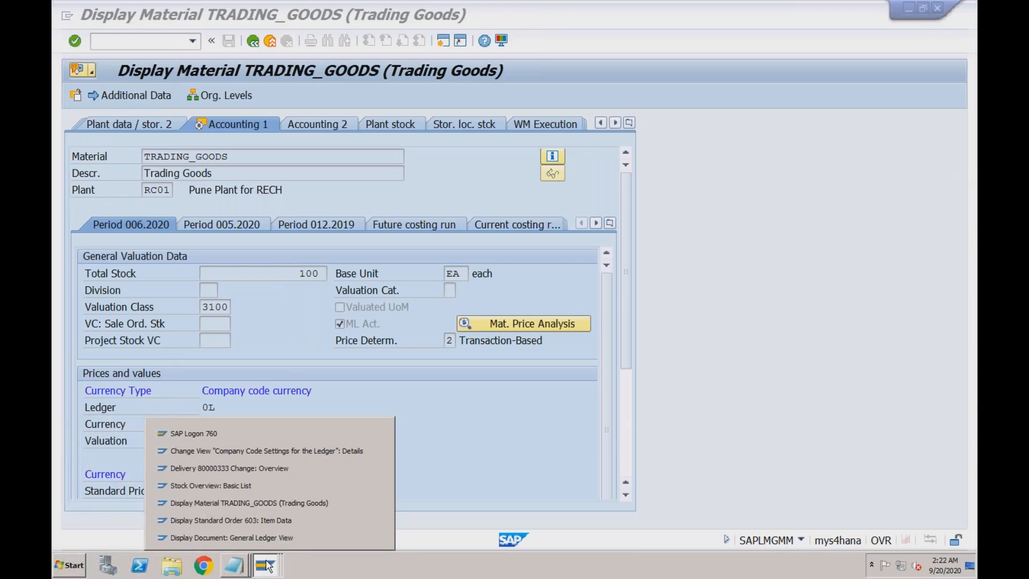
- Retry goods issue for delivery 80000333; it fails on account determination RECH GBB VAX 3100
left_click(262, 470)
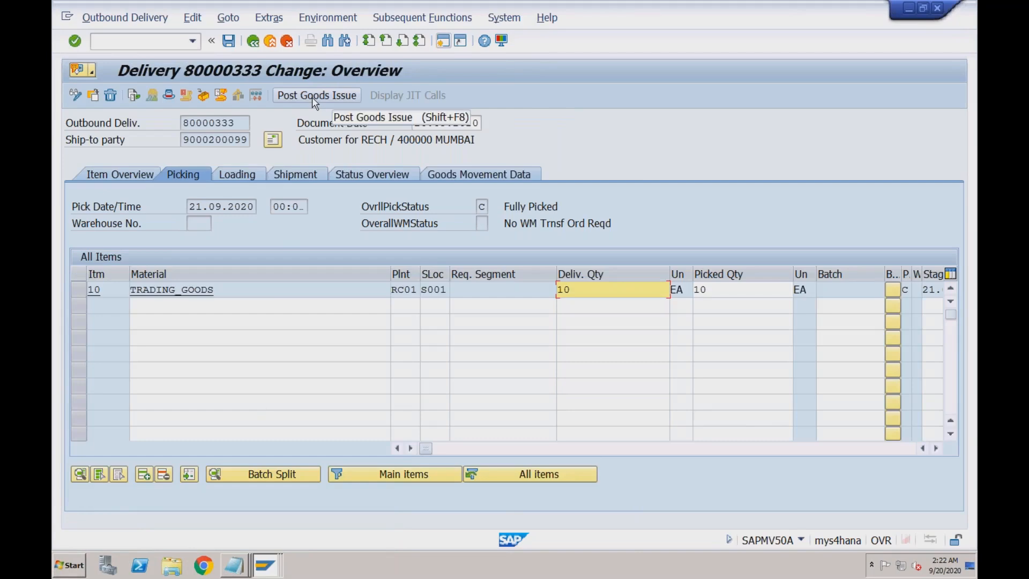
left_click(312, 97)
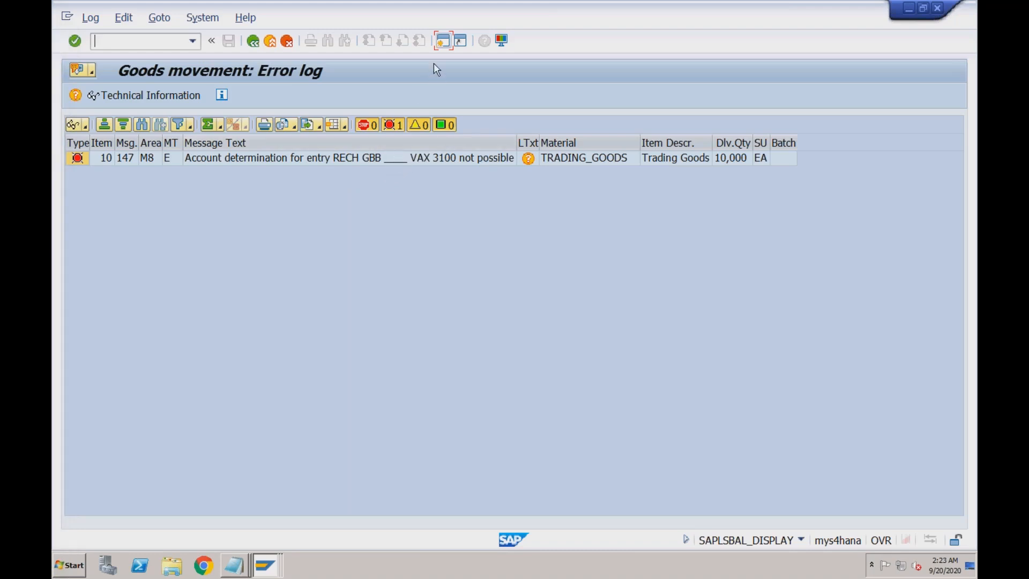
- Start /nOBYC in the general ledger document session, then return to the goods movement error log
left_click(265, 565)
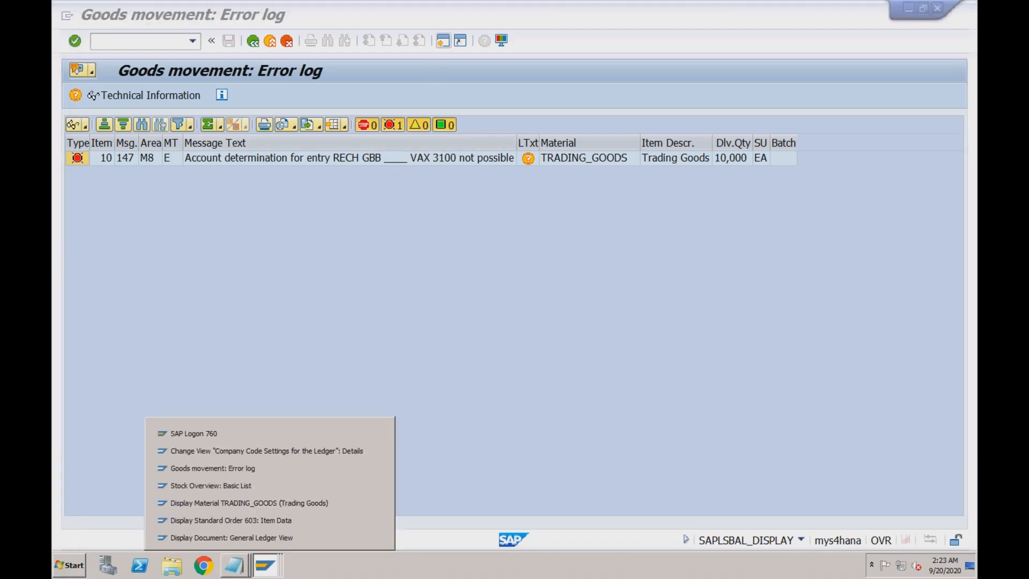
left_click(263, 486)
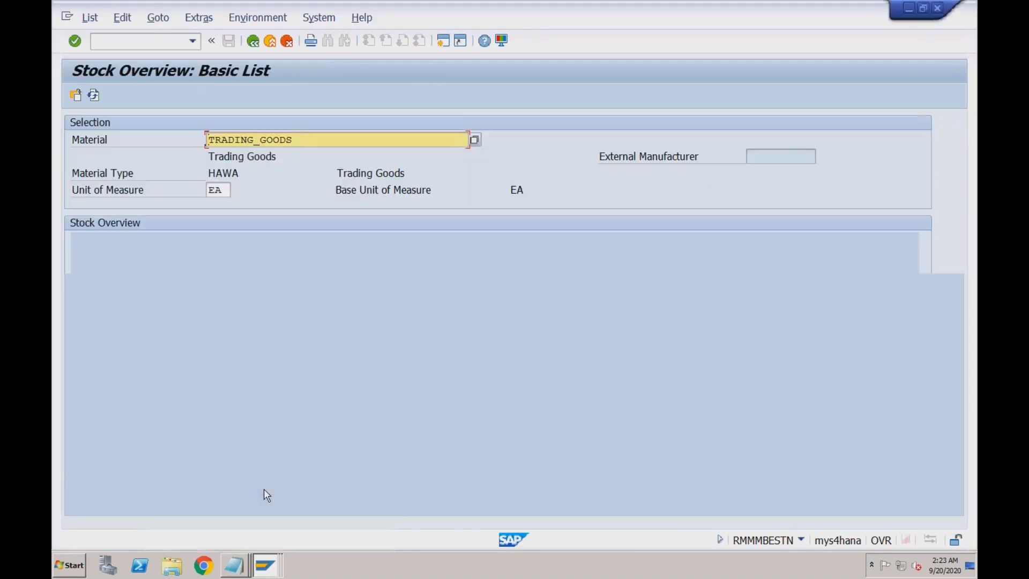
left_click(269, 566)
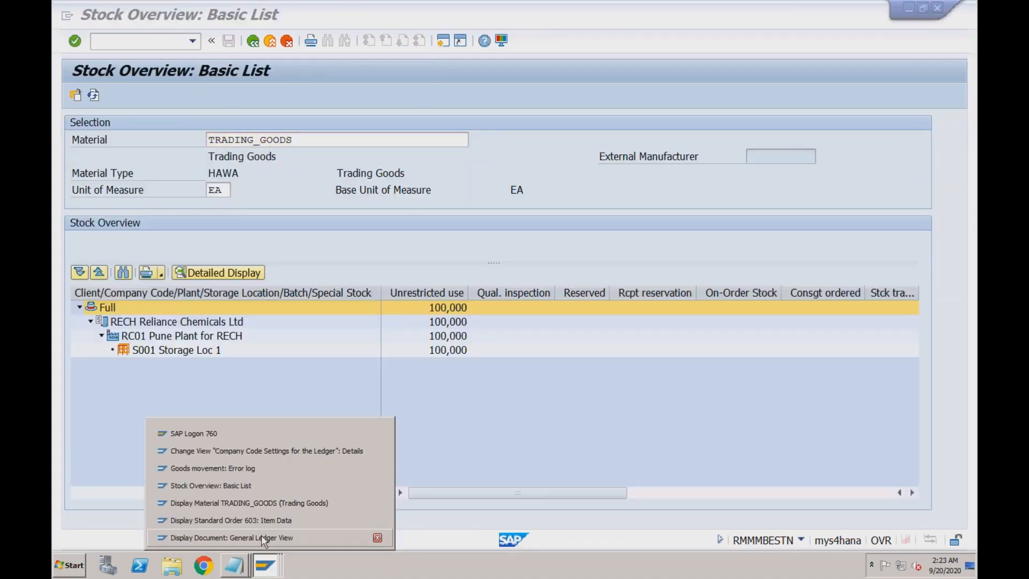
left_click(261, 537)
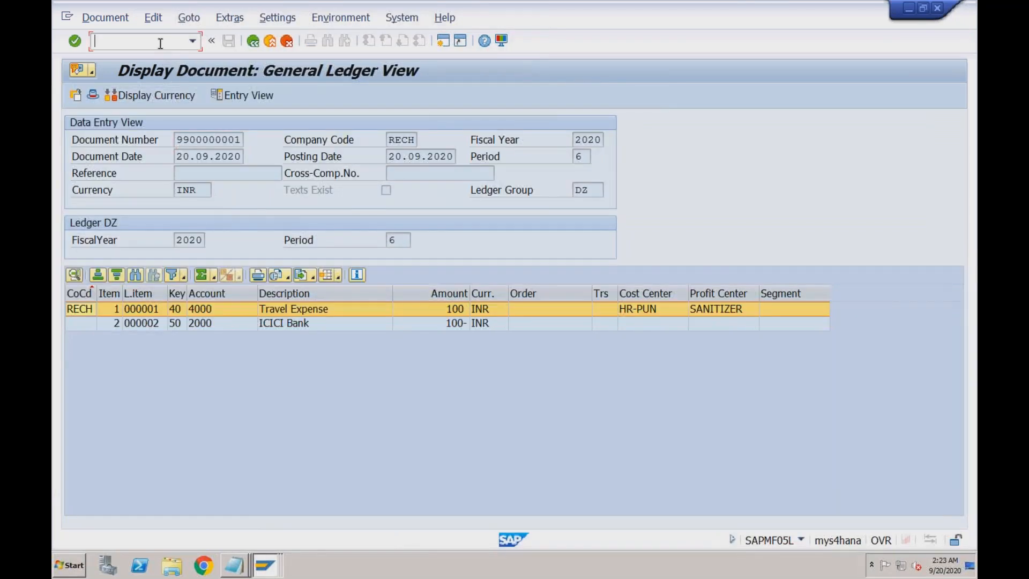
type("/nobyc")
key("Return")
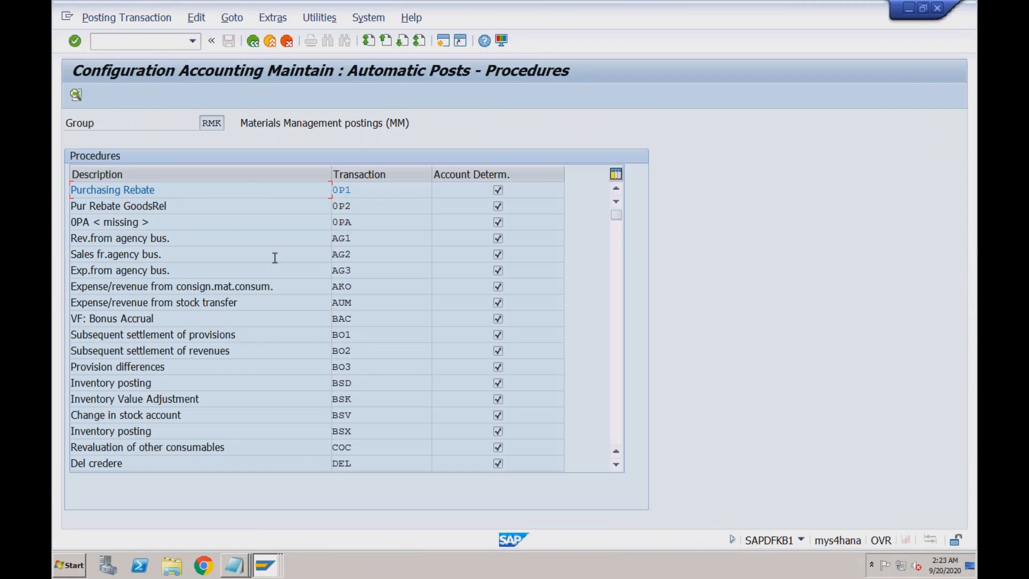
left_click(267, 564)
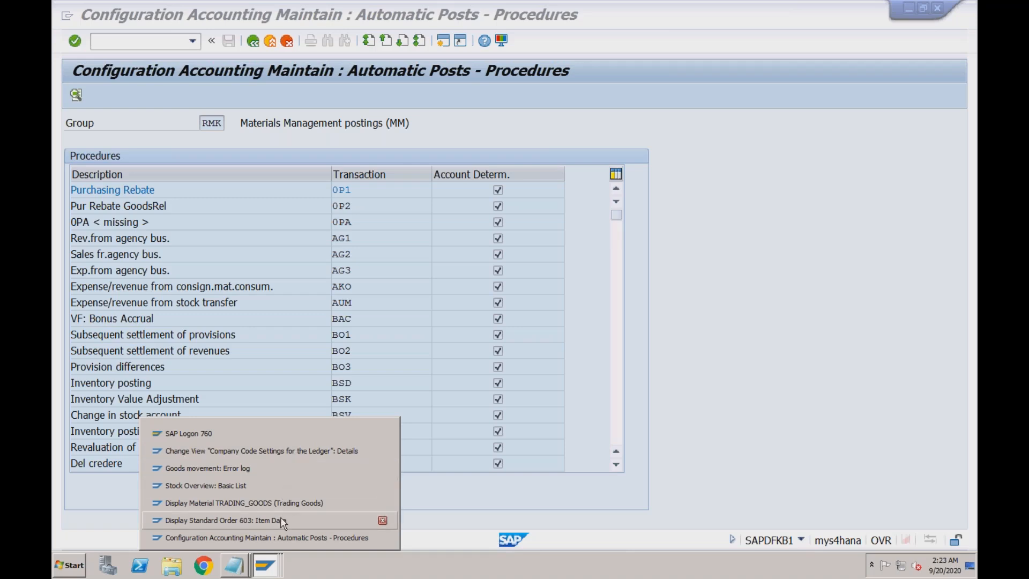
left_click(279, 468)
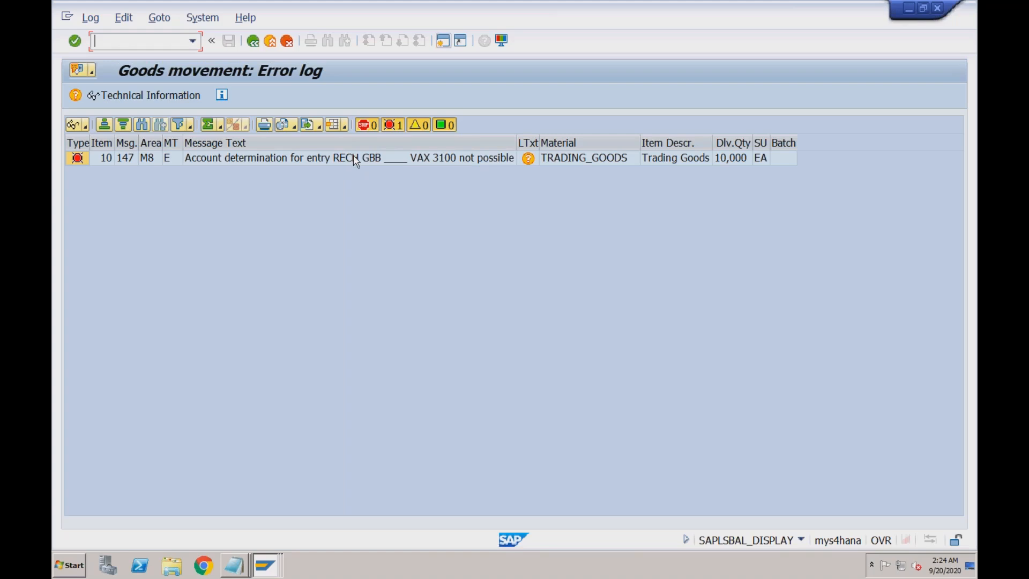
- Read the M8147 long text, noting chart RECH, transaction key GBB and valuation class 3100
double_click(352, 157)
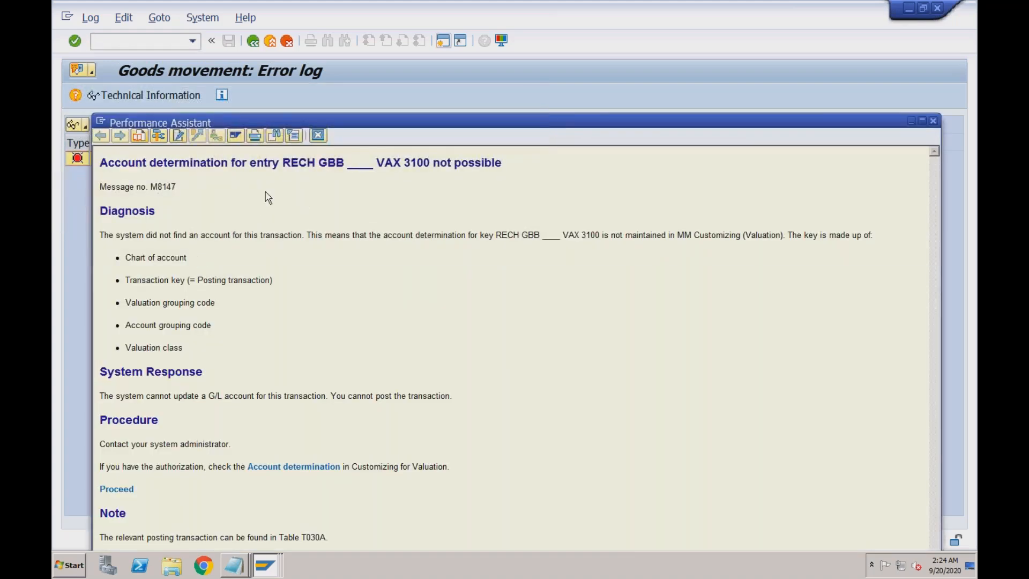
left_click_drag(282, 162, 315, 162)
left_click(186, 254)
left_click_drag(318, 162, 341, 172)
left_click_drag(216, 303, 131, 309)
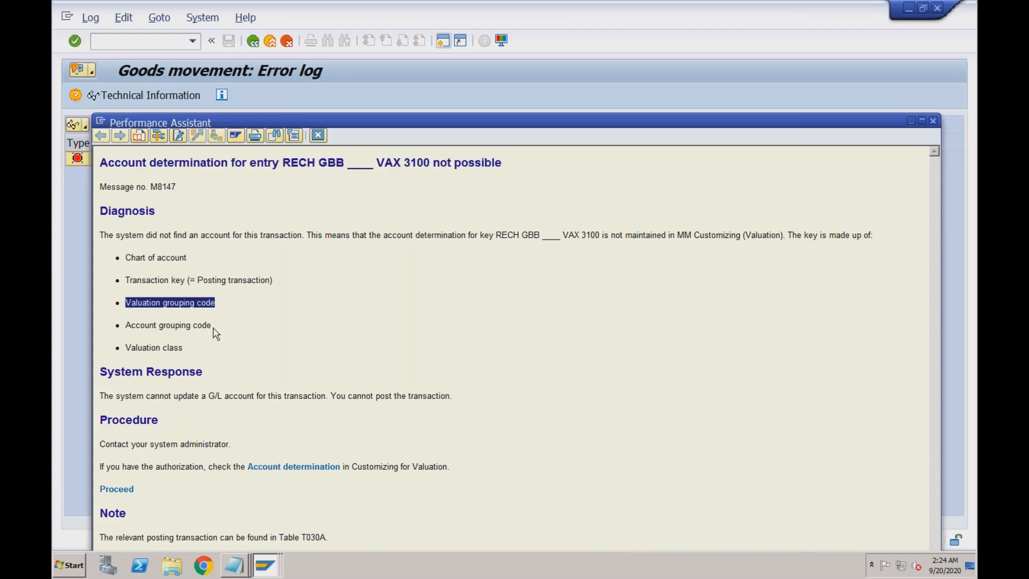
left_click_drag(212, 327, 133, 328)
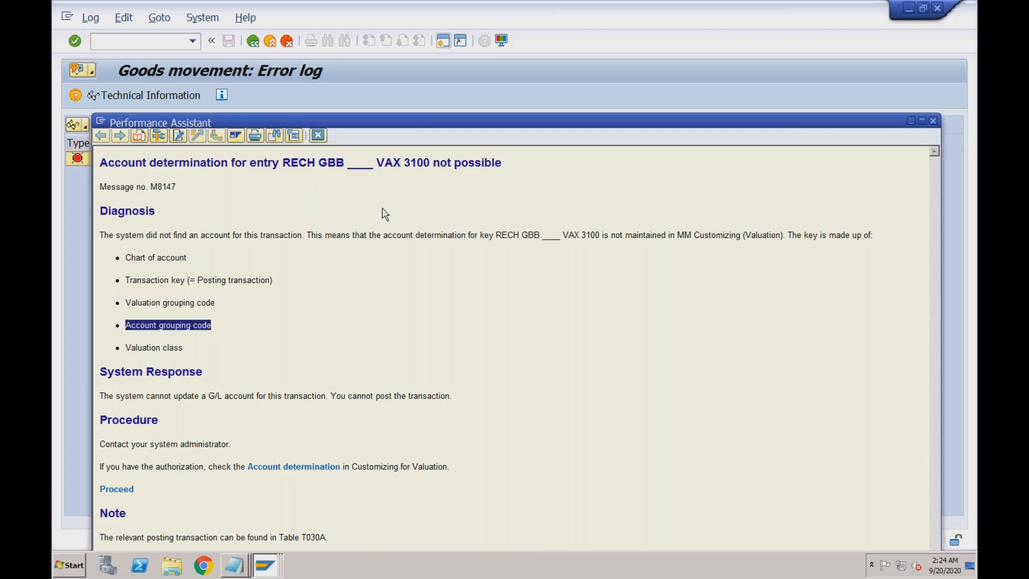
left_click_drag(428, 163, 405, 162)
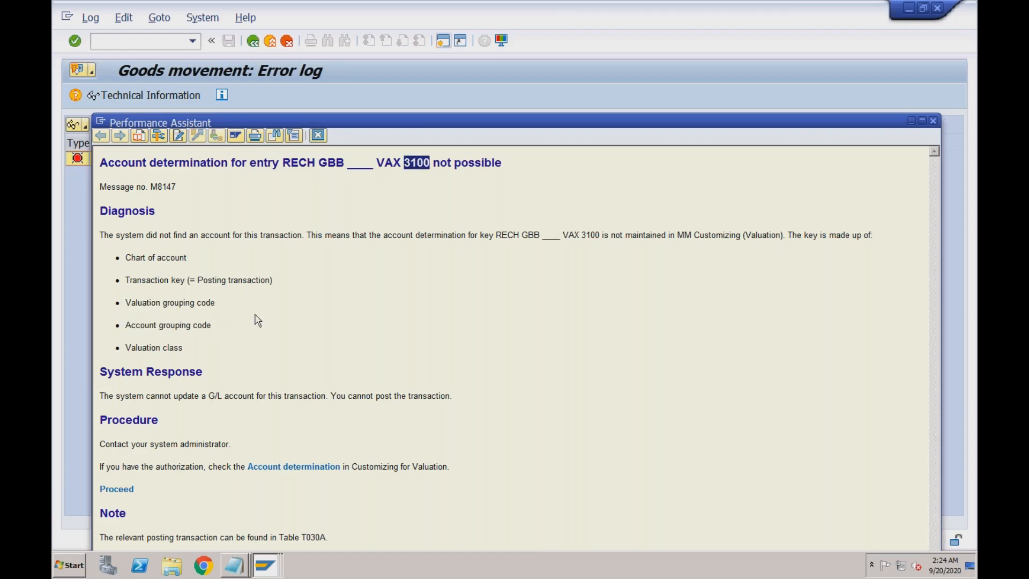
left_click_drag(183, 348, 126, 348)
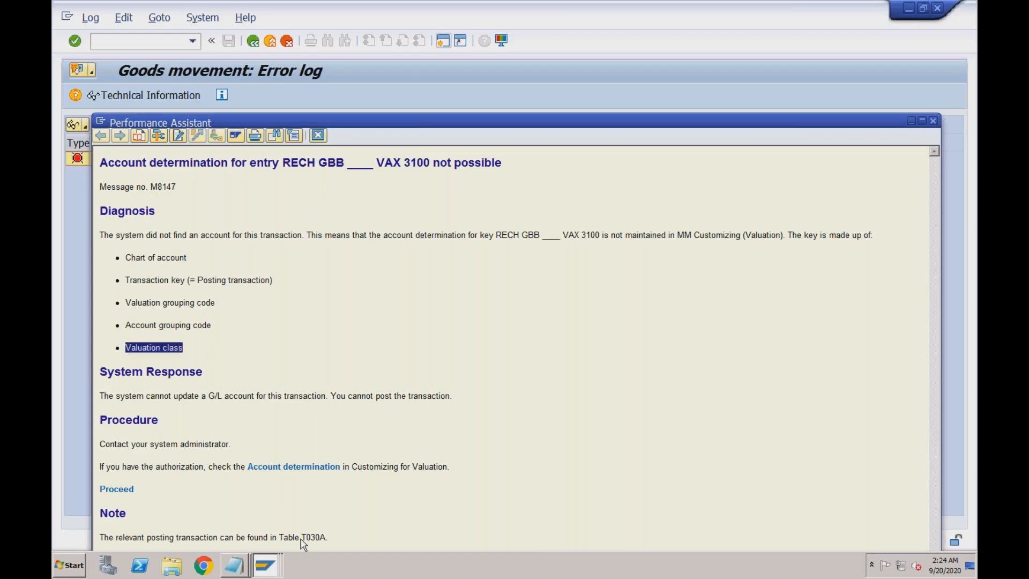
- Cross-check the M8147 explanation and error log, ending on the RMK automatic posting procedures list
mouse_move(272, 570)
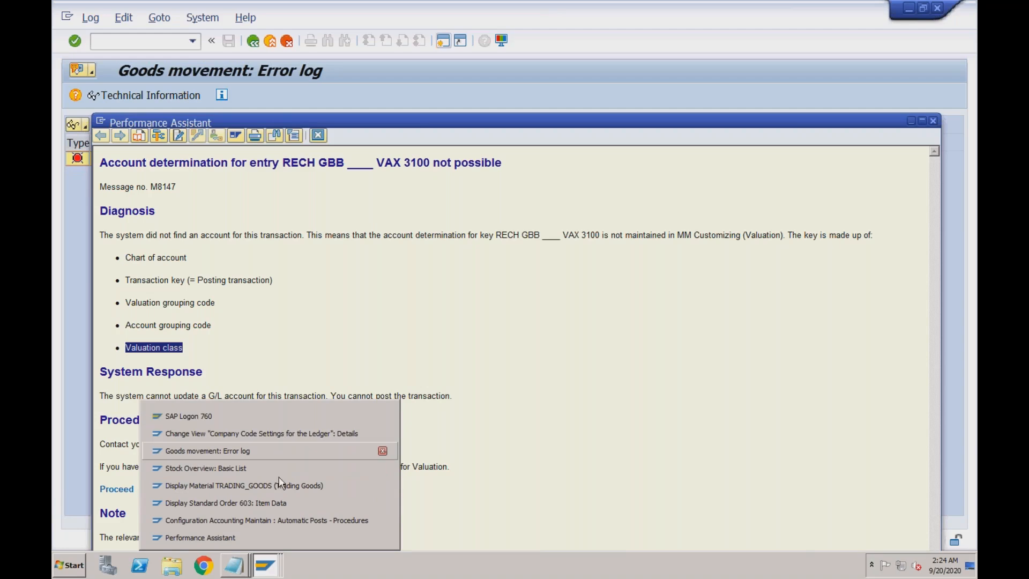
left_click(272, 519)
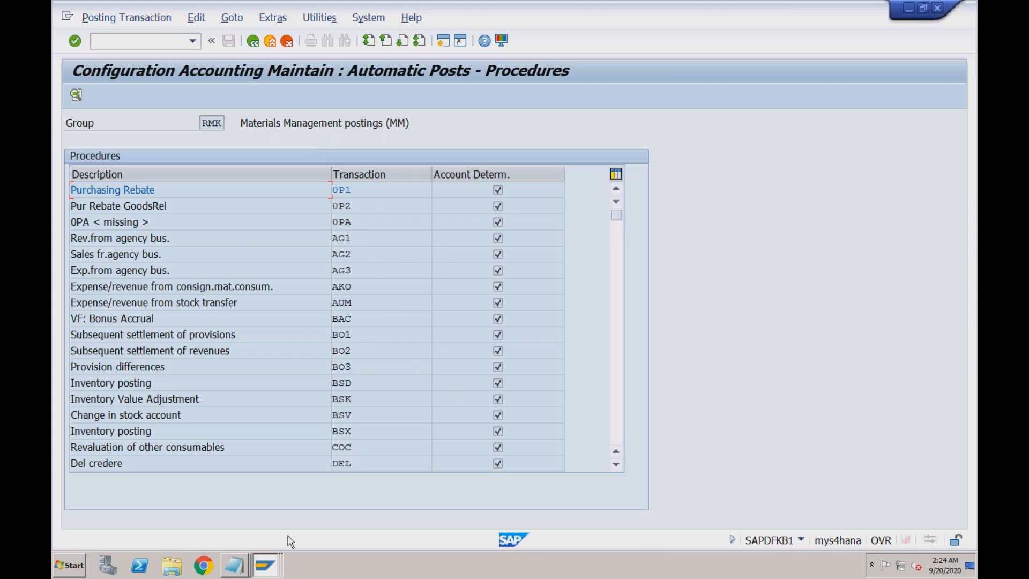
left_click(267, 563)
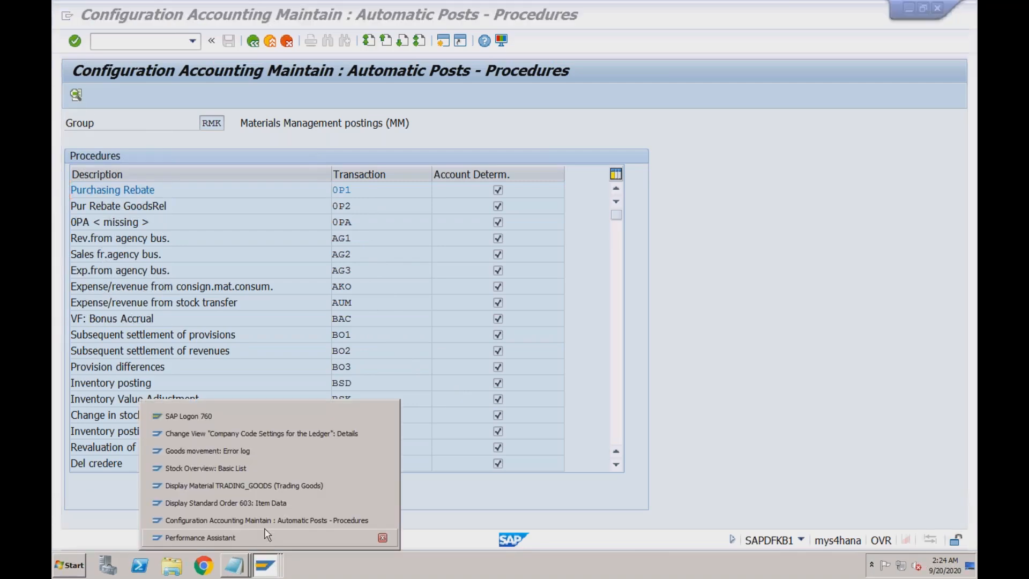
left_click(272, 453)
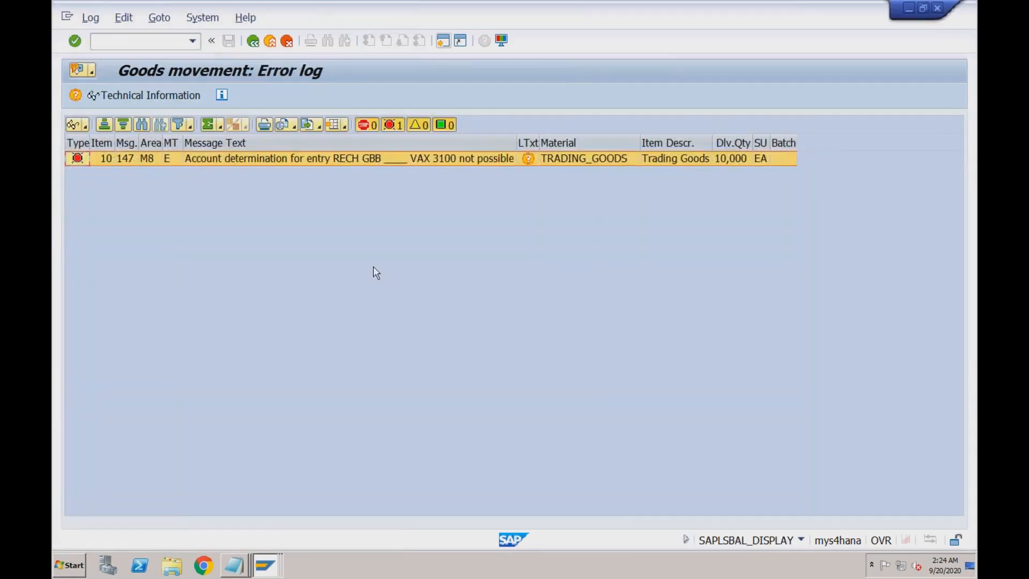
left_click(265, 563)
left_click(247, 536)
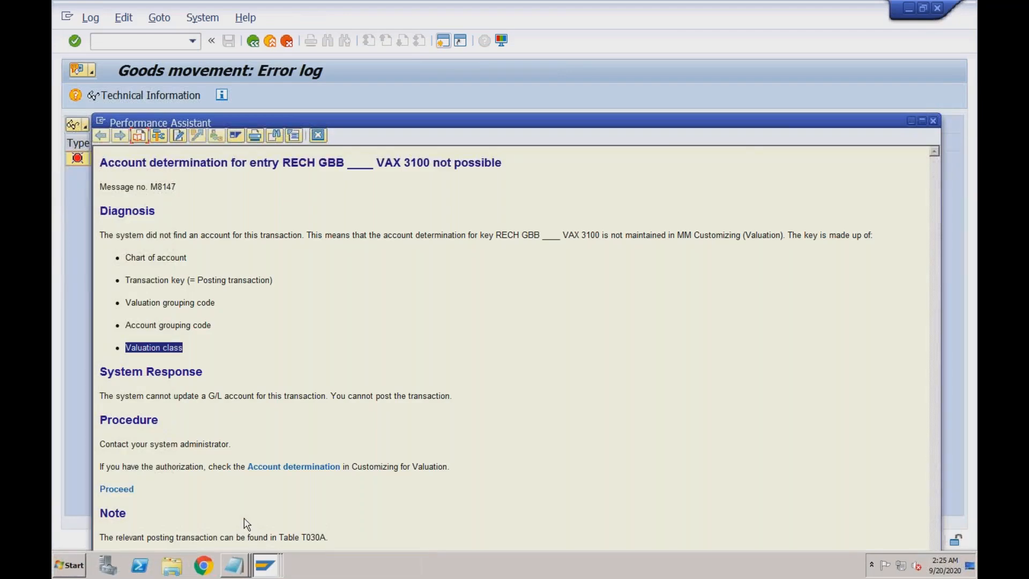
left_click_drag(344, 163, 319, 162)
left_click(273, 566)
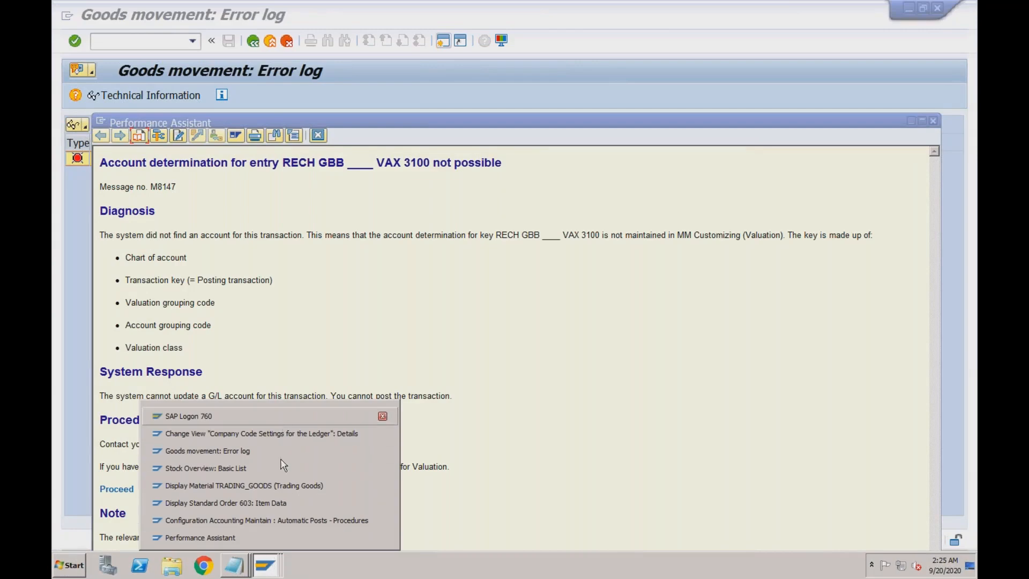
left_click(278, 517)
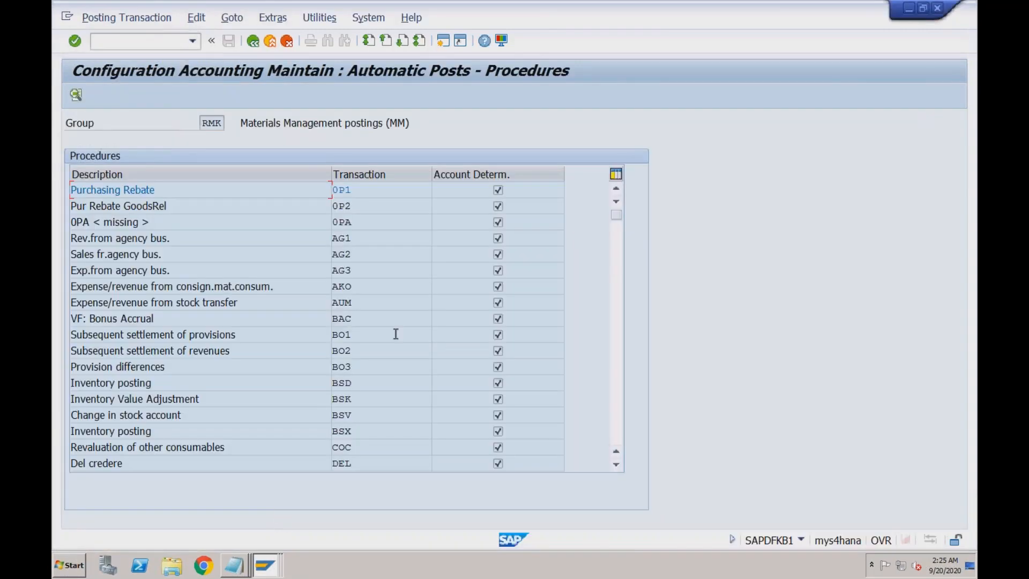
- Open the GBB account assignment for chart RECH and inspect the existing VAX 7920 row
left_click(618, 363)
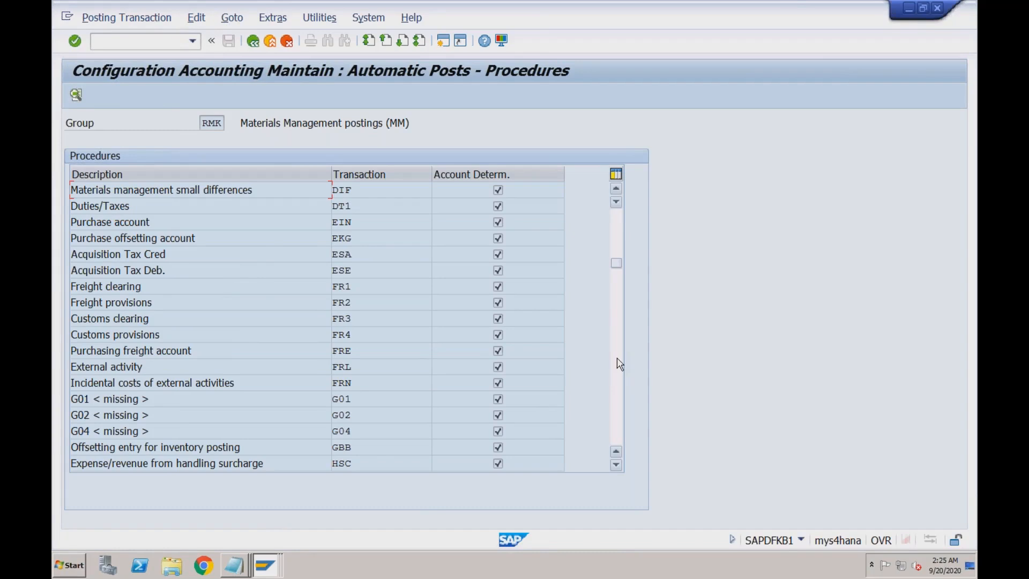
double_click(345, 447)
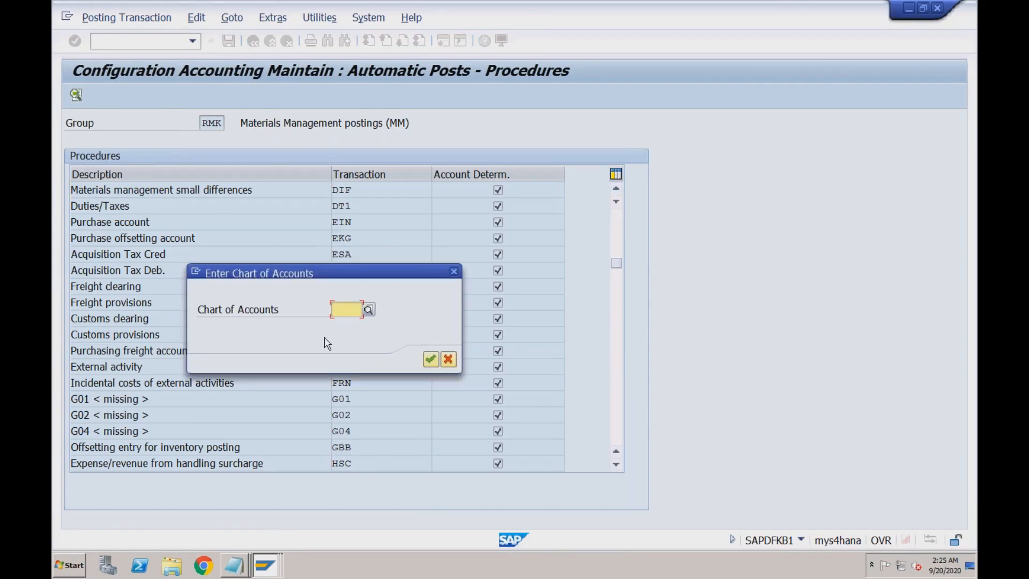
type("rech")
key("Return")
left_click(175, 204)
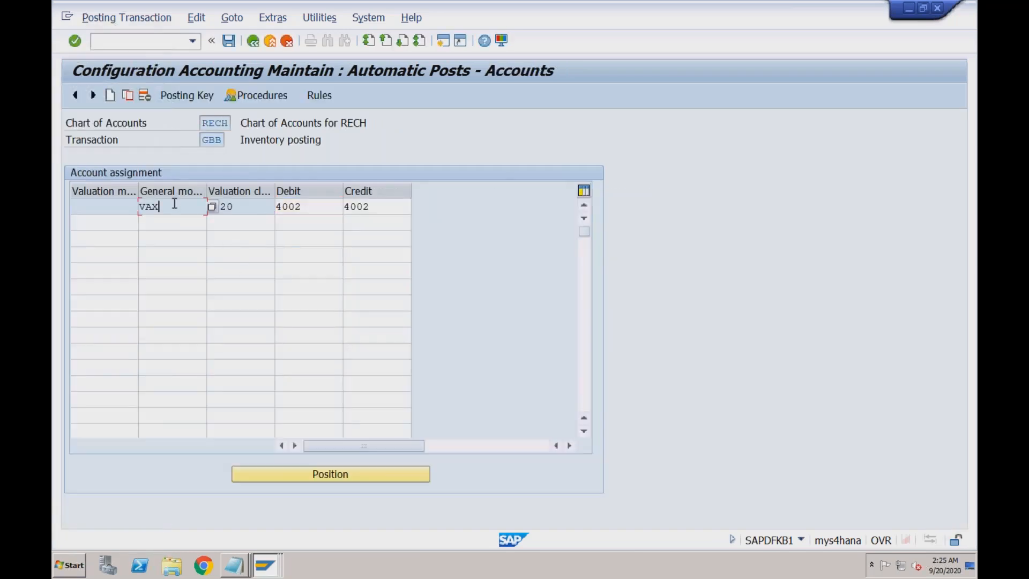
left_click(238, 205)
left_click_drag(239, 206, 208, 206)
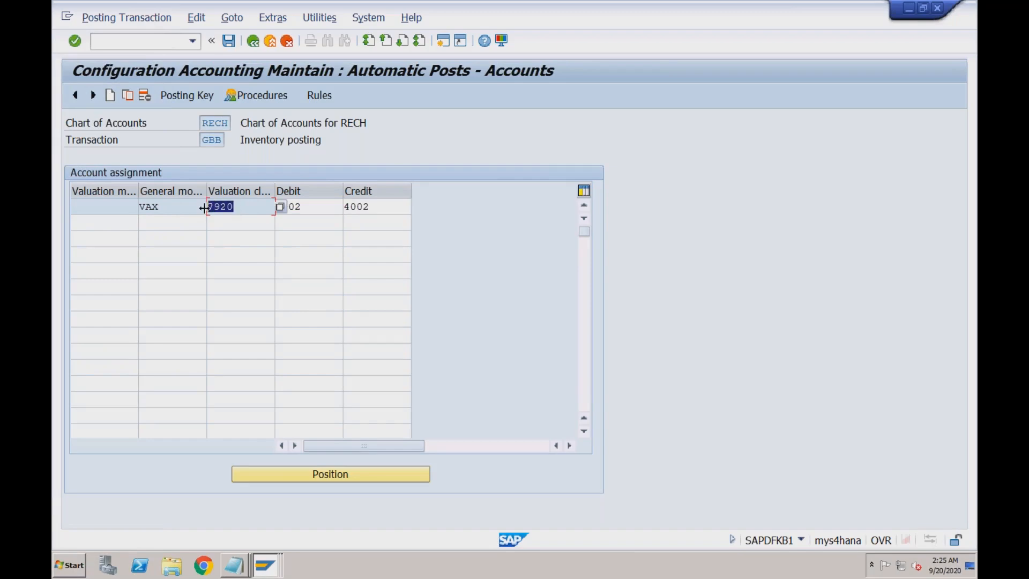
- Confirm valuation class 3100 in the error explanation, then return to the GBB table
left_click(220, 225)
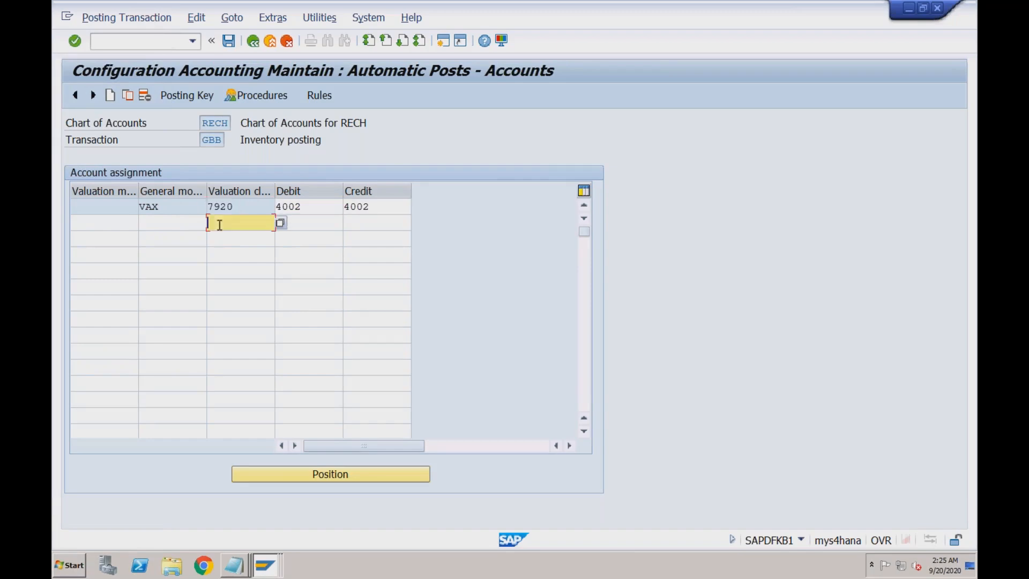
left_click(267, 565)
left_click(259, 537)
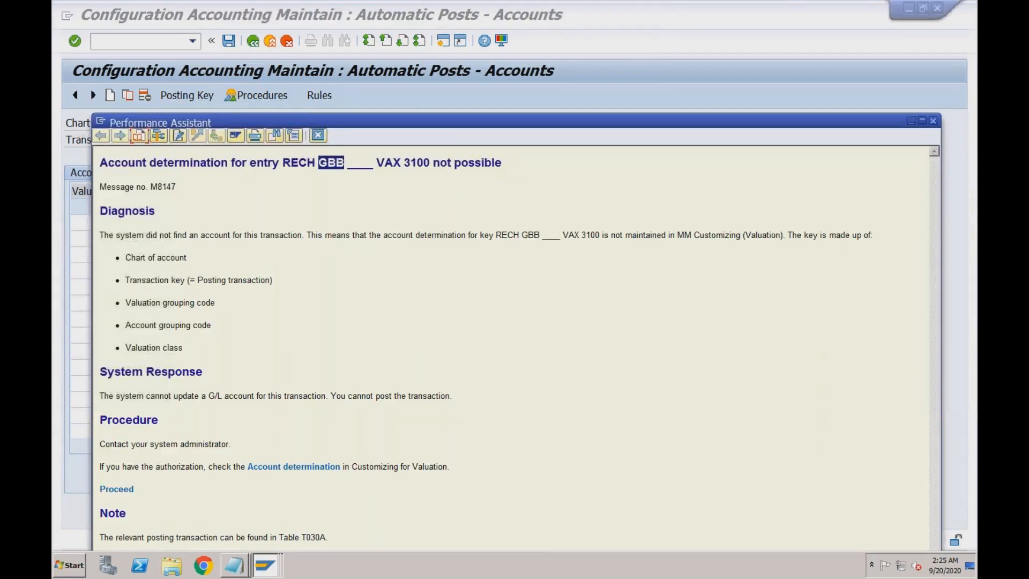
left_click_drag(404, 161, 427, 162)
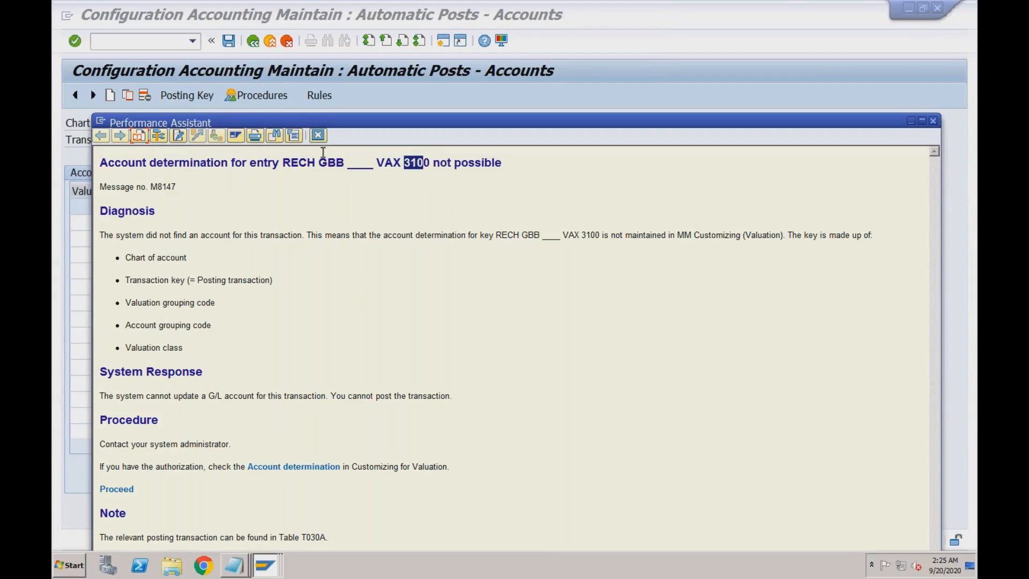
left_click_drag(403, 159, 512, 252)
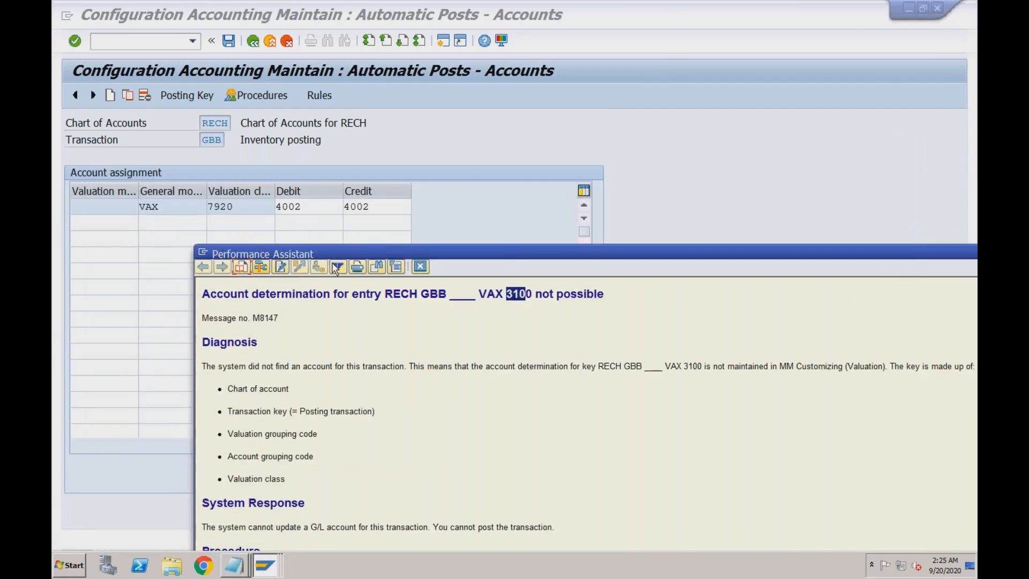
left_click(249, 223)
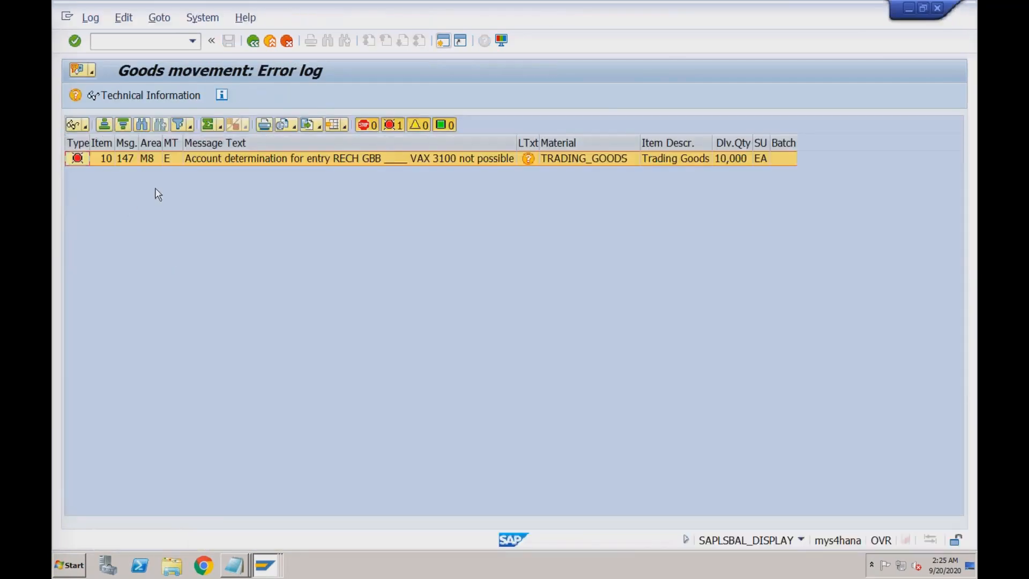
left_click(265, 571)
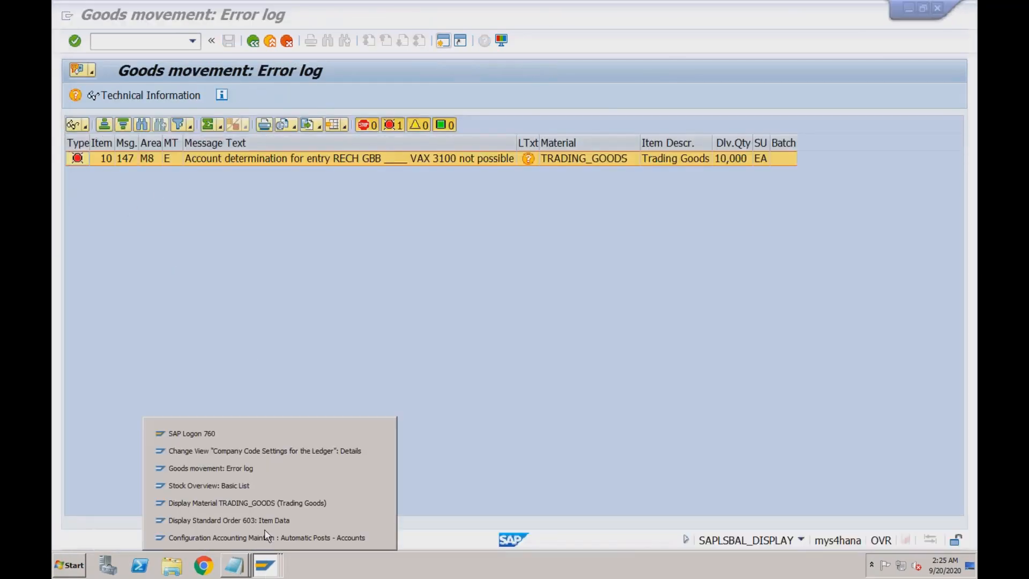
left_click(271, 534)
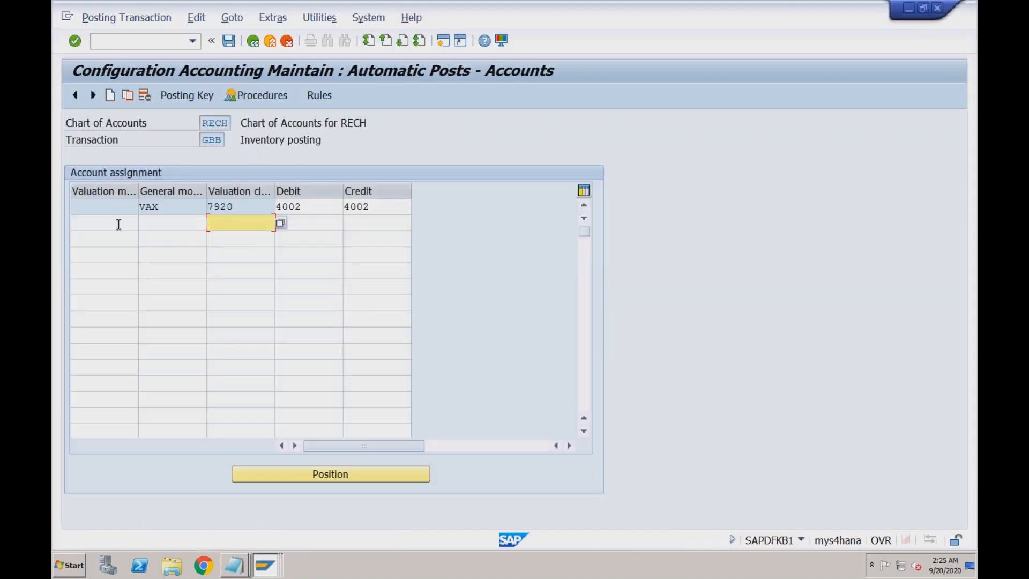
- Copy the VAX 7920 row as VAX 3100 posting to 4002 and save under a customizing request
left_click(78, 208)
left_click(128, 97)
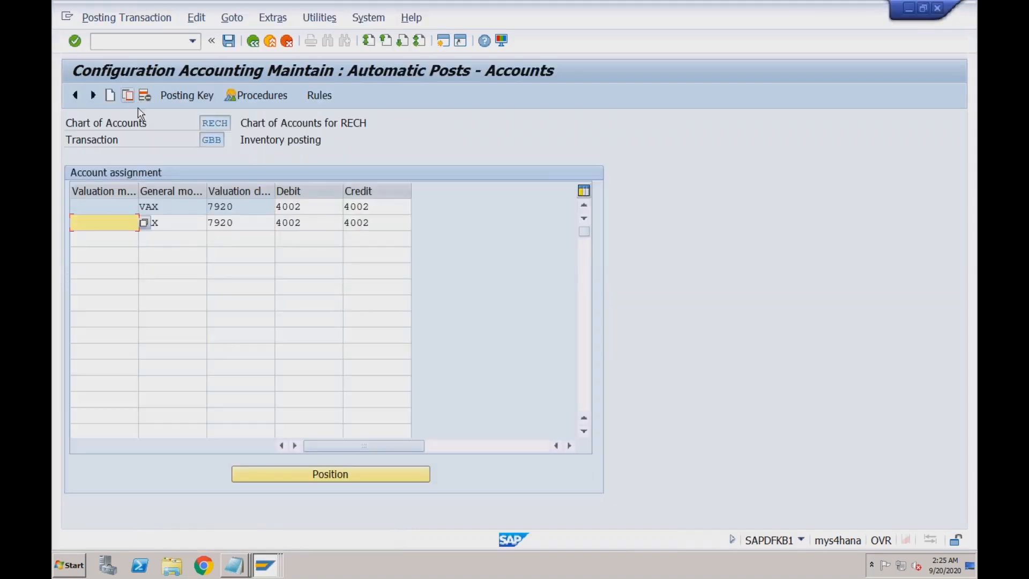
left_click(243, 221)
key("BackSpace")
key("BackSpace")
key("BackSpace")
key("BackSpace")
type("3100")
key("Return")
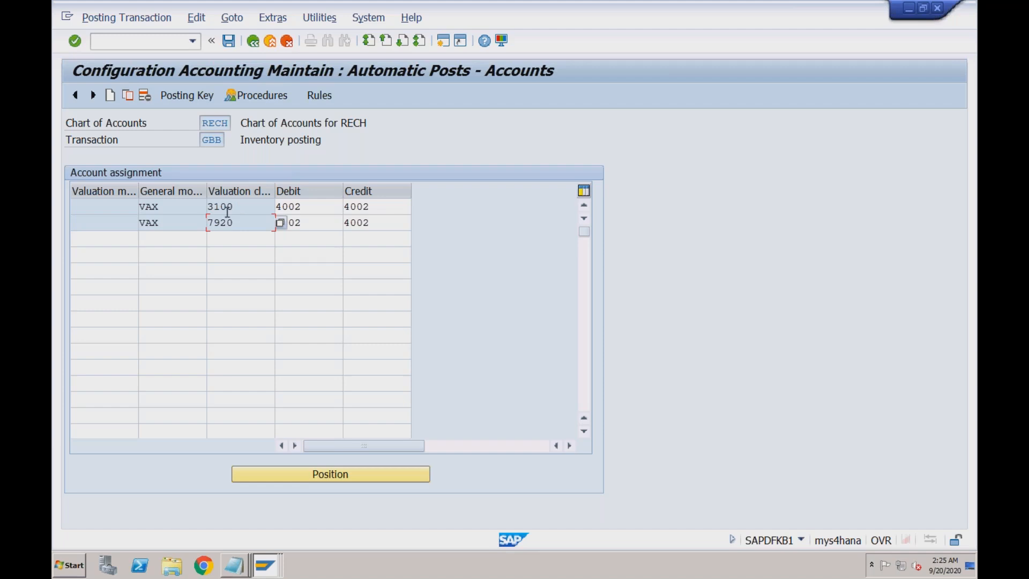
left_click(239, 208)
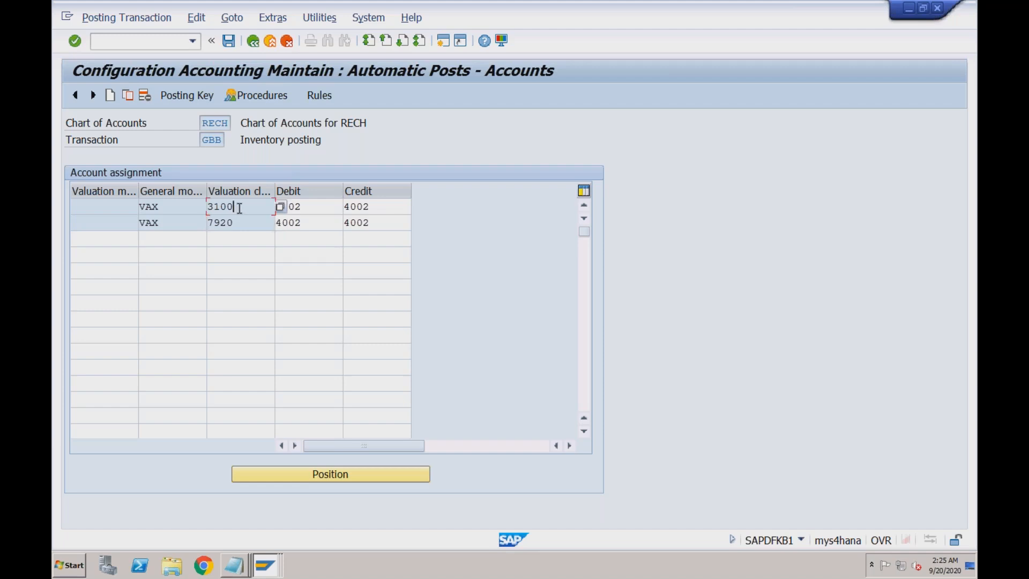
left_click(230, 42)
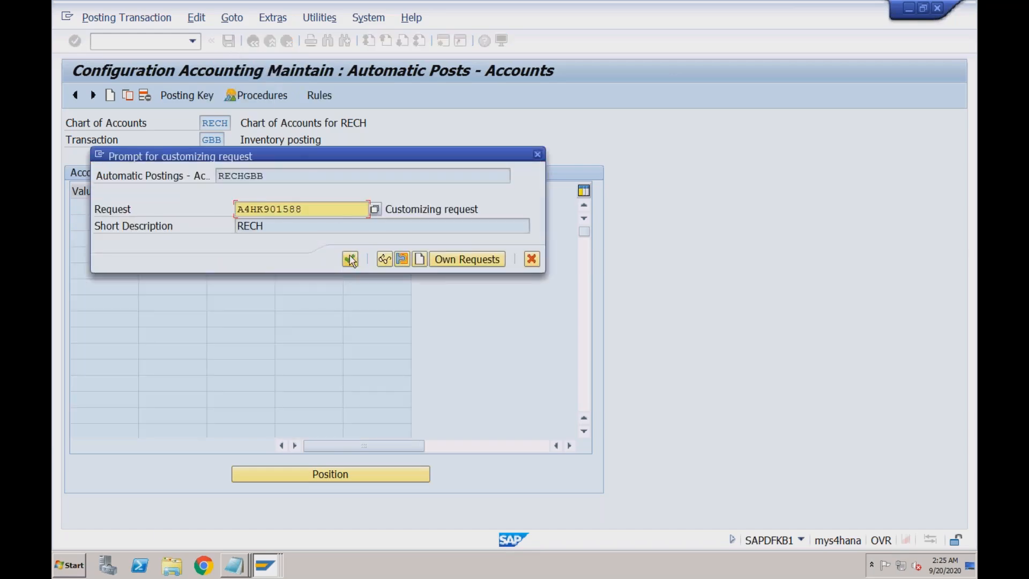
left_click(351, 259)
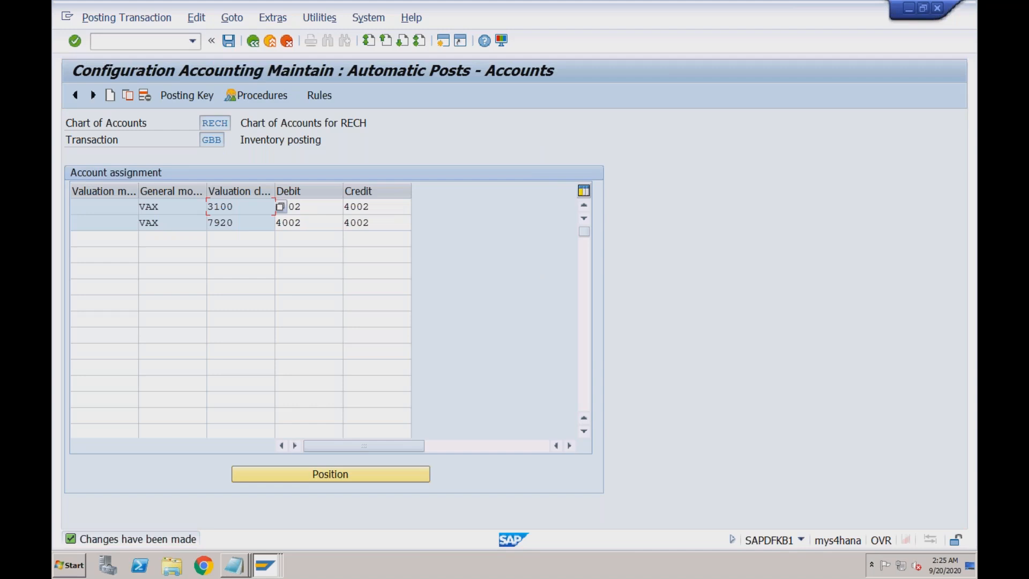
- Go from the error log back to delivery 80000333 and post goods issue again
left_click(265, 564)
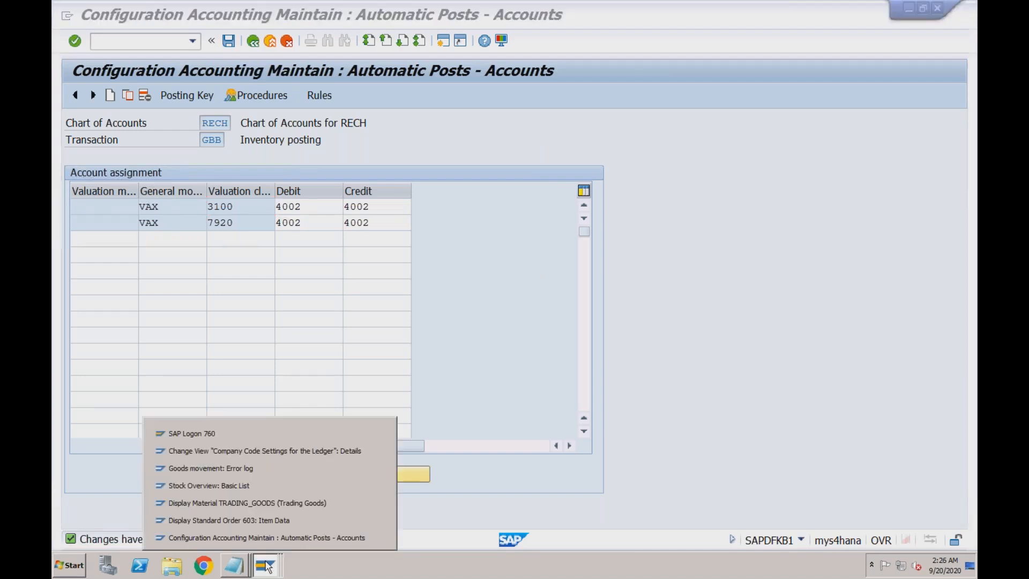
left_click(272, 473)
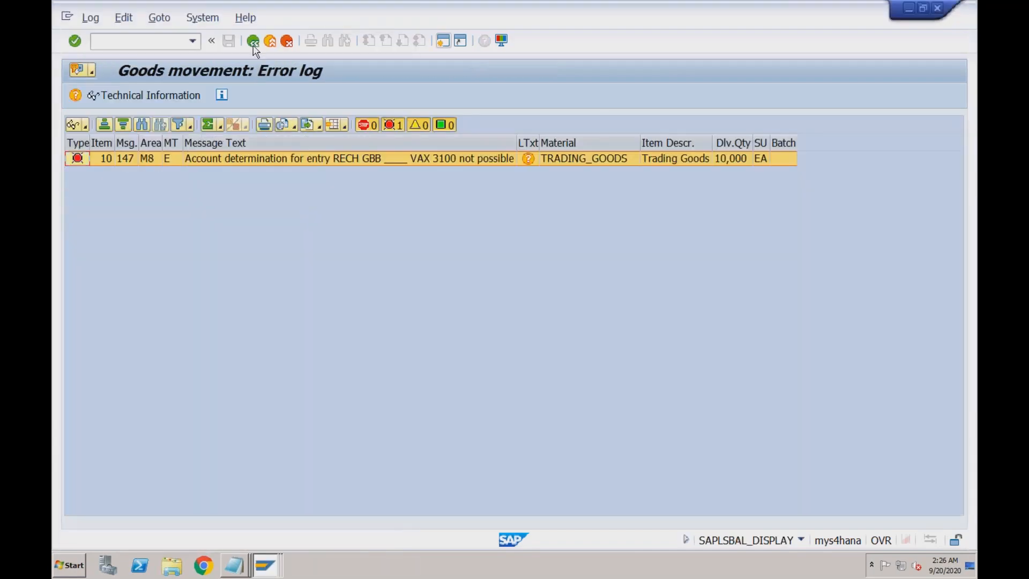
left_click(253, 45)
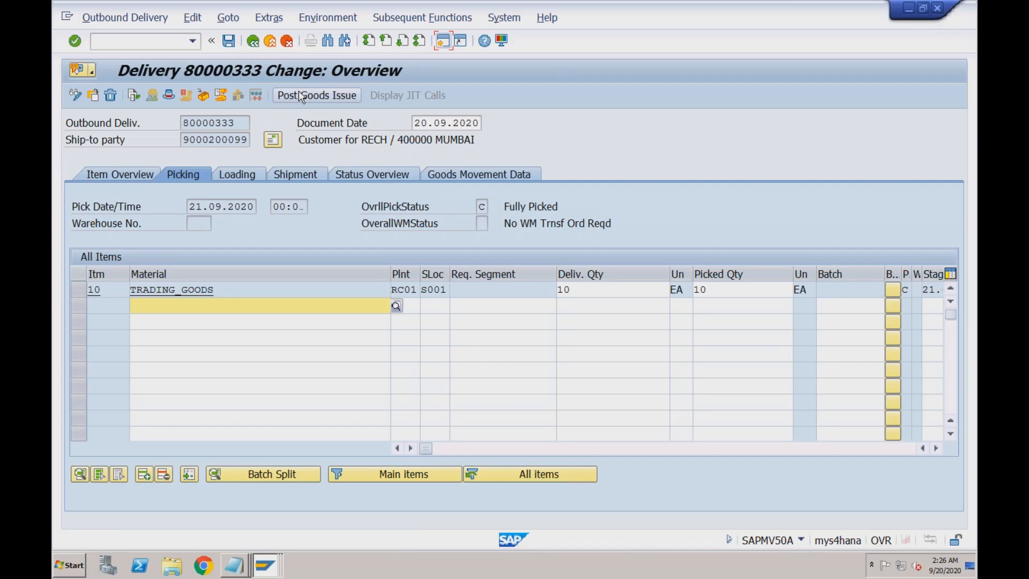
left_click(300, 96)
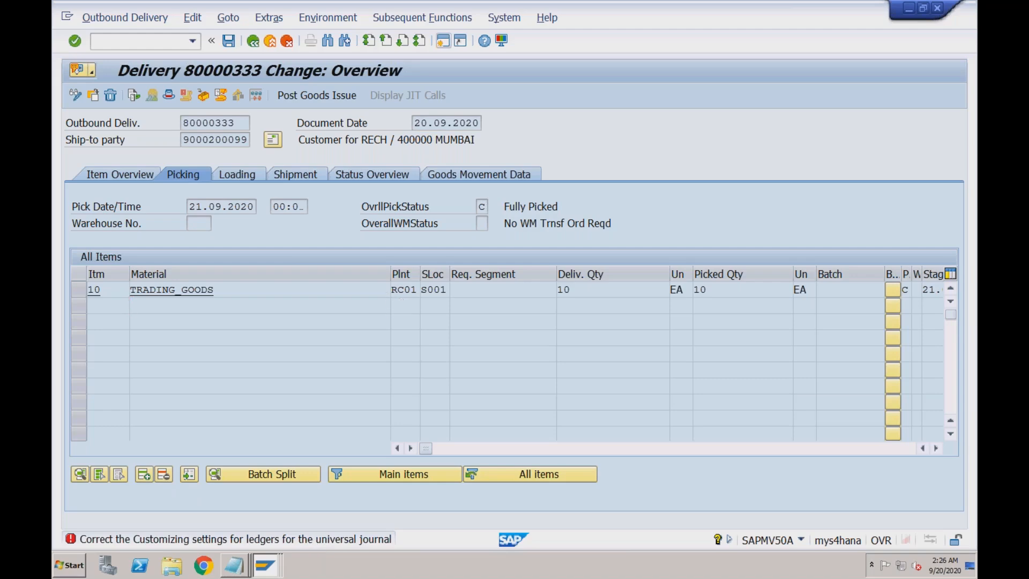
- Retry posting, open the FINS_ACDOC_CUST201 explanation, and run the FINS_CUST_CONS_CHK_P ledger consistency check
double_click(315, 544)
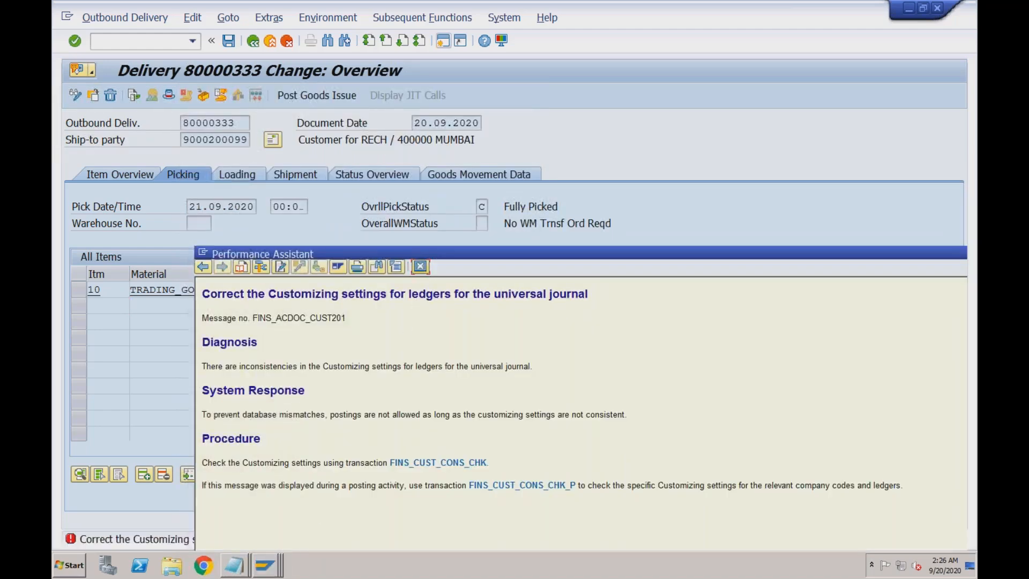
left_click(420, 266)
left_click(335, 98)
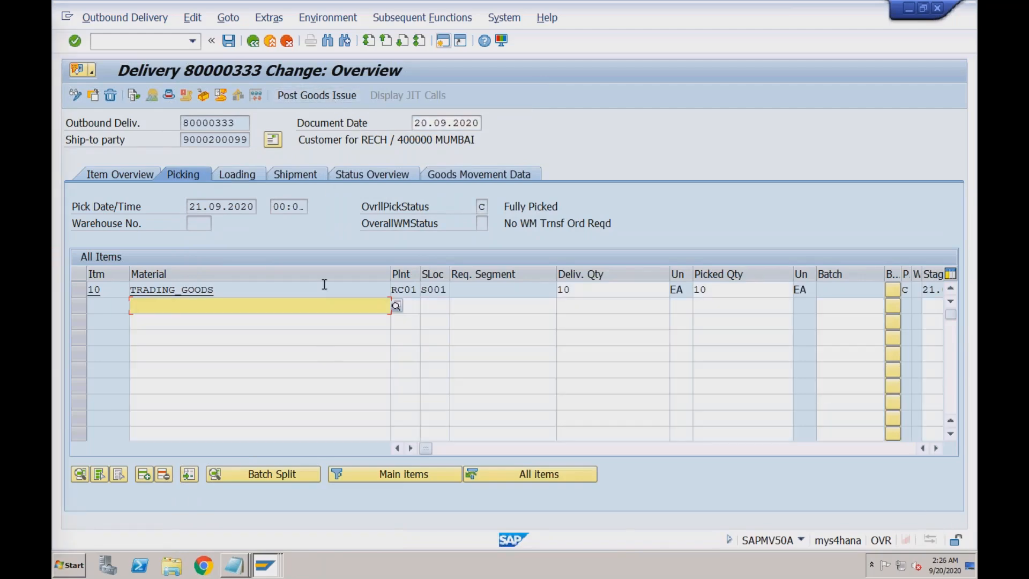
left_click(322, 95)
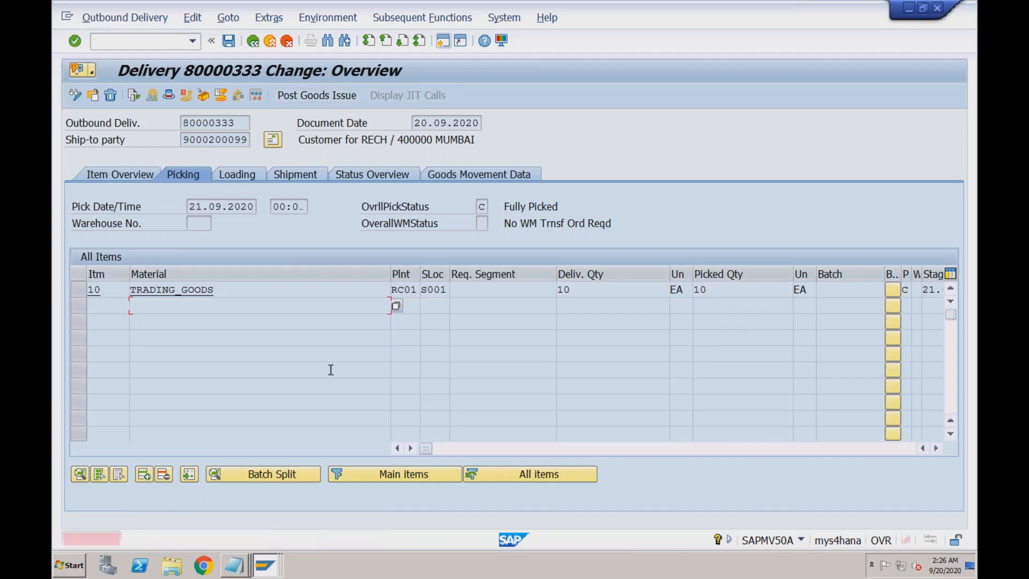
left_click(334, 540)
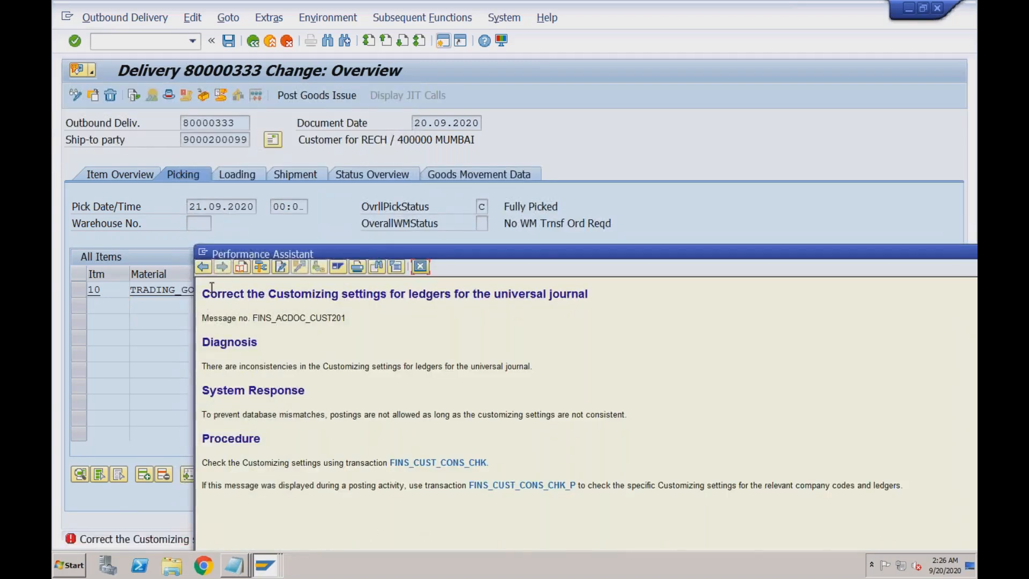
left_click_drag(203, 294, 544, 313)
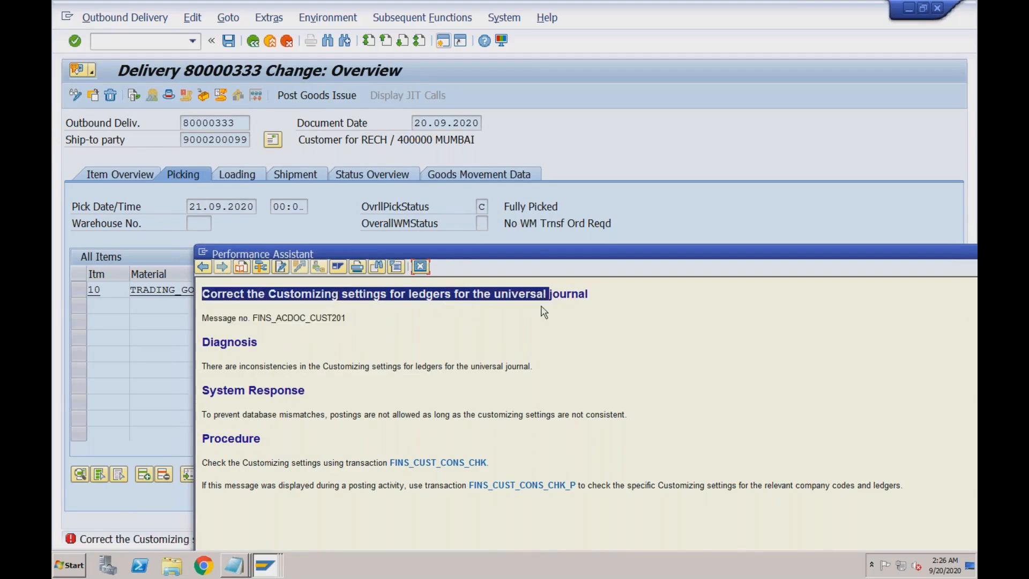
left_click(554, 488)
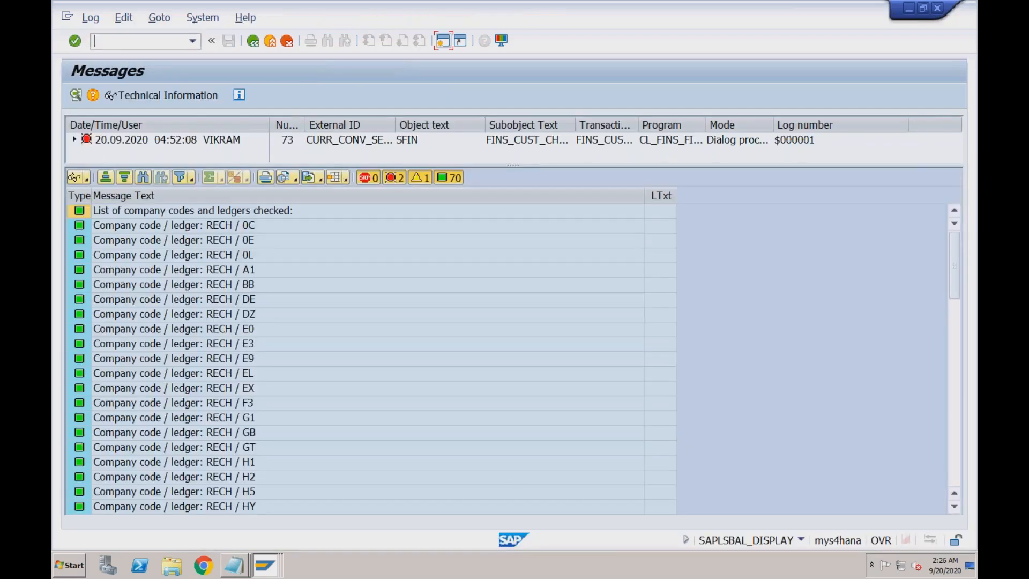
- Open the long text of FINS_ACDOC_CUST077: ledger 0E To Fiscal Year conflicts with ledger 0C
left_click(953, 458)
left_click(953, 458)
left_click(955, 464)
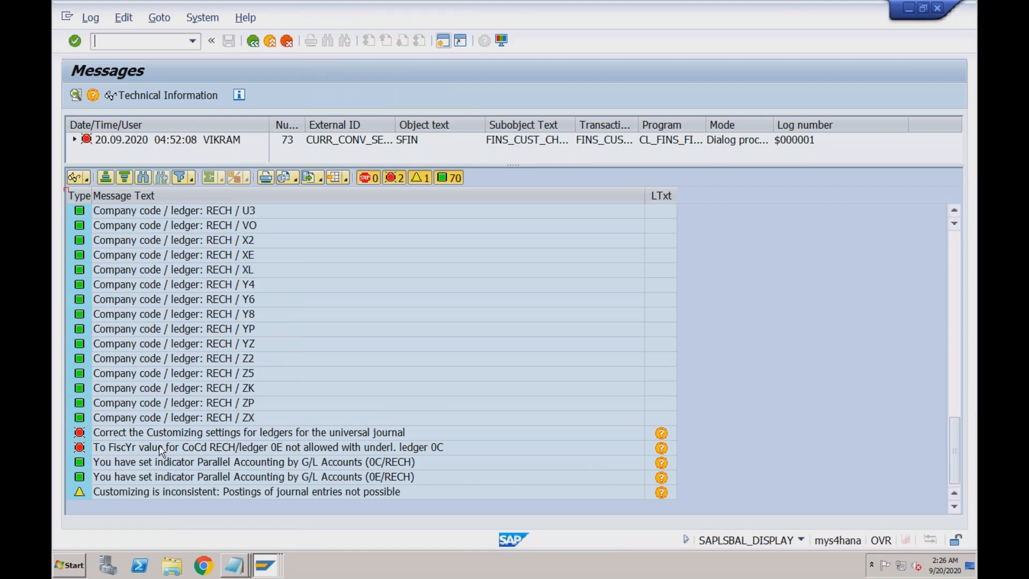
left_click(134, 451)
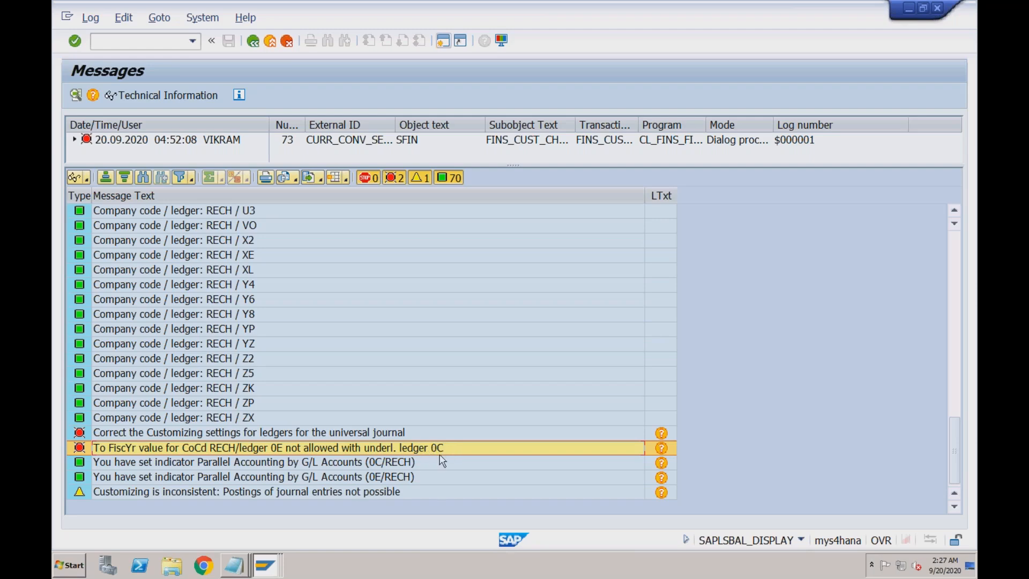
left_click(663, 449)
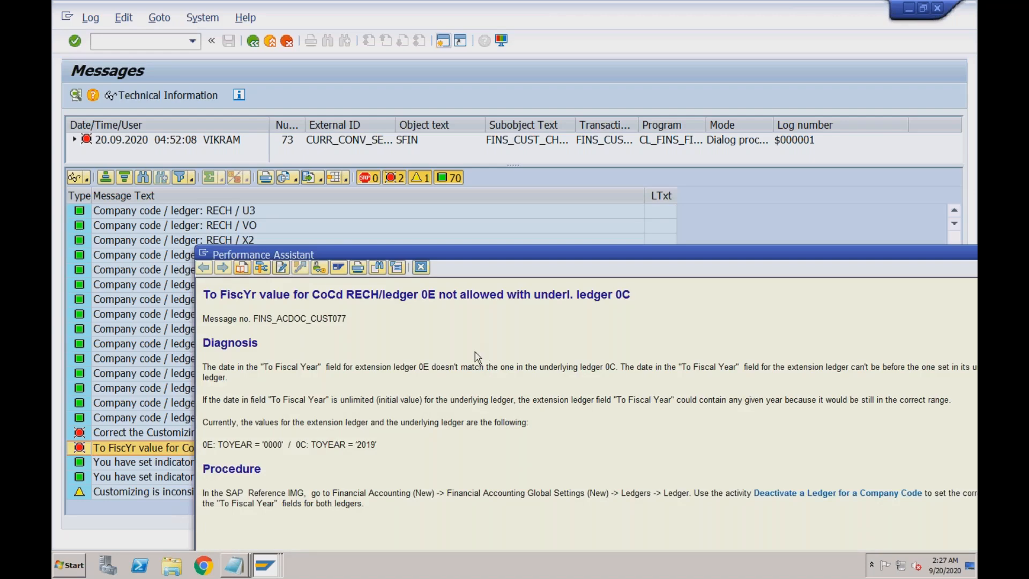
left_click_drag(472, 258, 438, 187)
left_click_drag(418, 113, 413, 85)
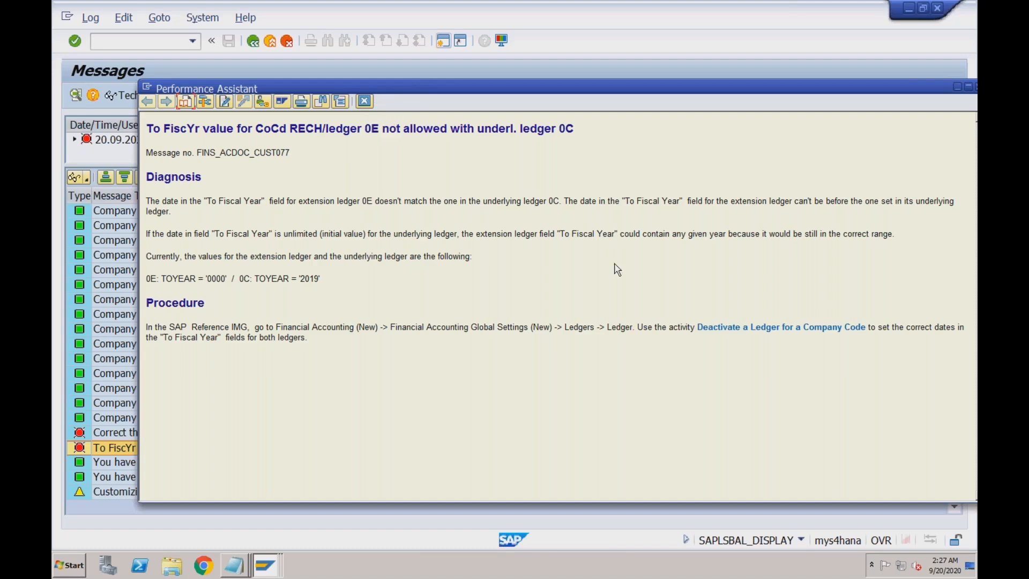
- Run the Deactivate a Ledger for a Company Code activity with work area 0C
left_click(750, 328)
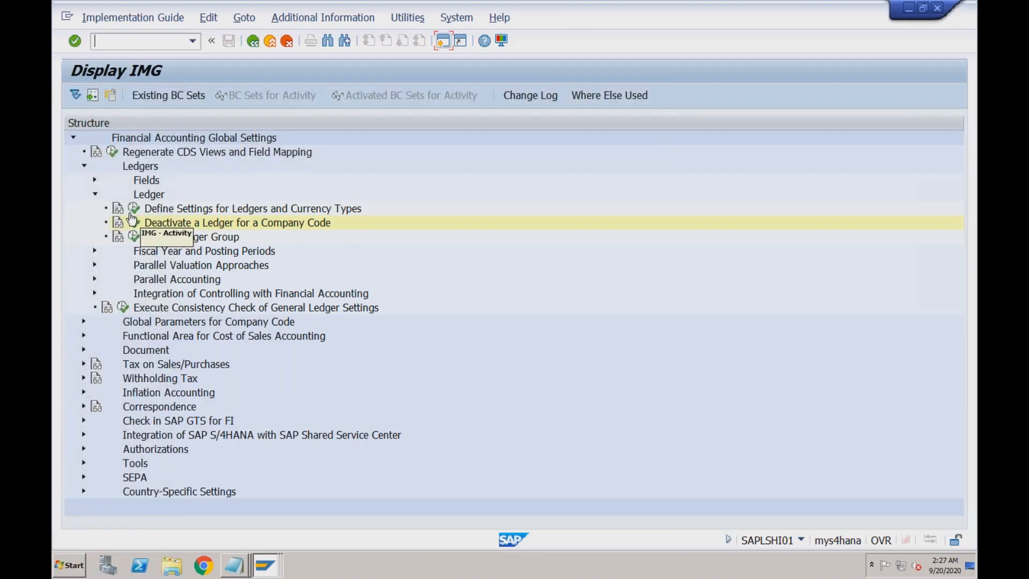
left_click(133, 220)
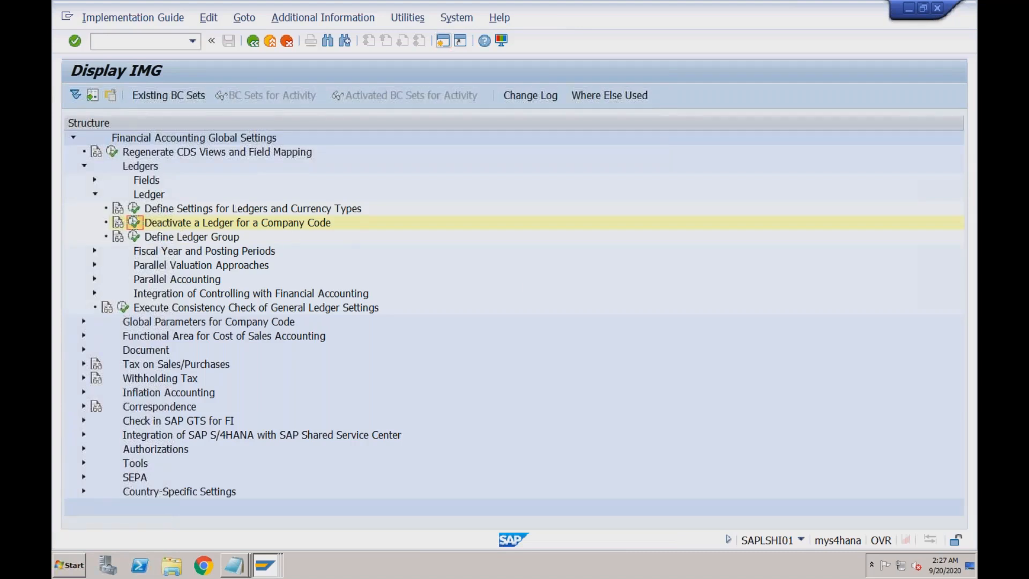
type("0C")
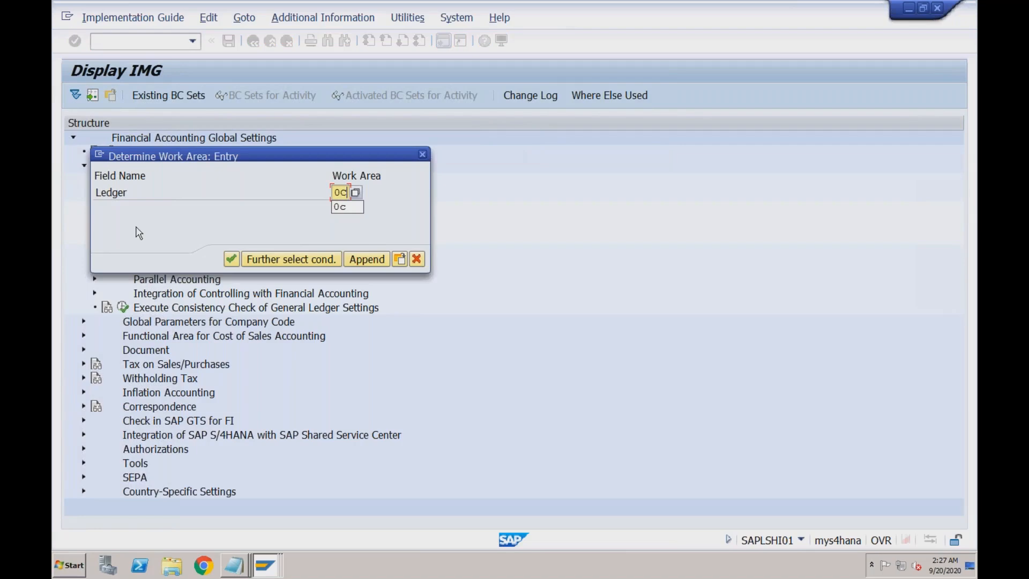
left_click(231, 259)
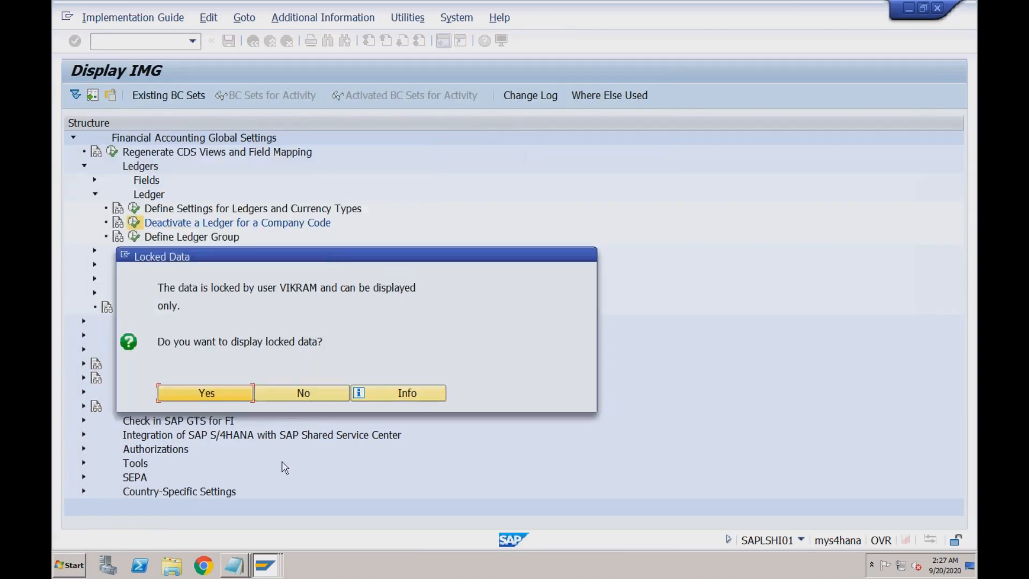
- Close the consistency messages in the company code ledger settings window and bring SAP Logon forward
left_click(264, 564)
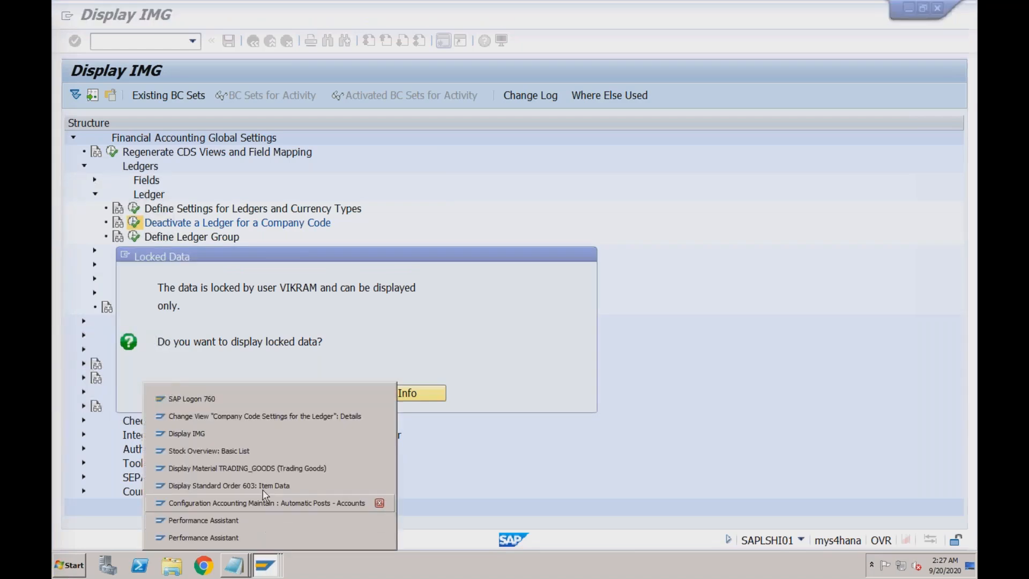
left_click(275, 417)
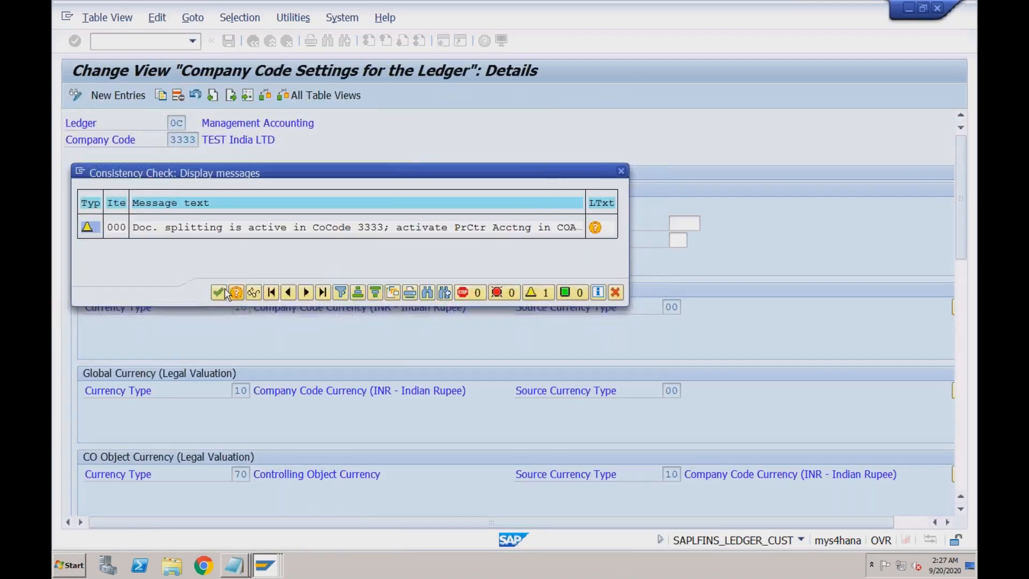
left_click(621, 172)
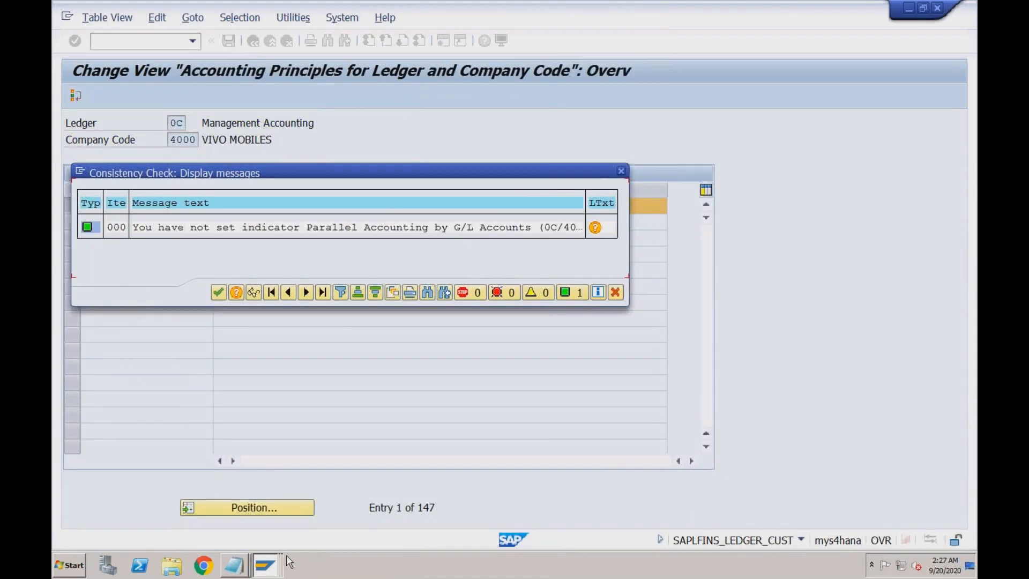
left_click(266, 567)
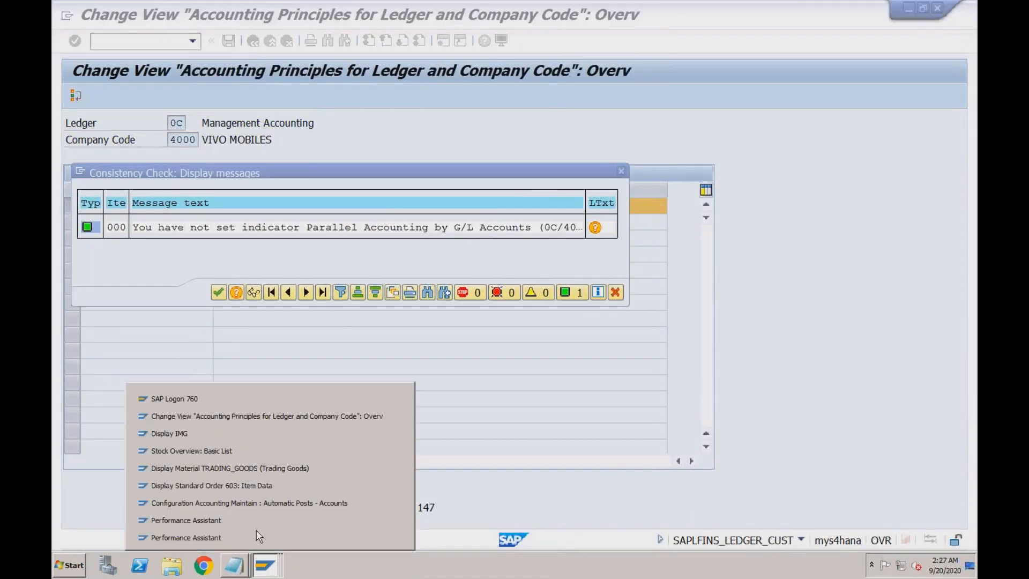
left_click(250, 399)
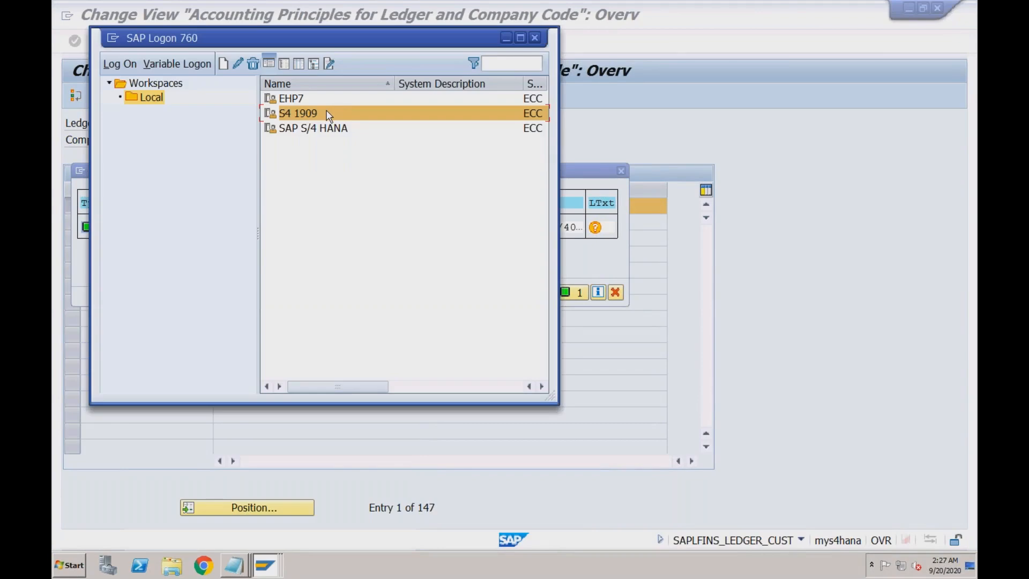
- Log on to S4 1909 client 400 with the saved user, ending other logons and dismissing session-closed messages
double_click(384, 118)
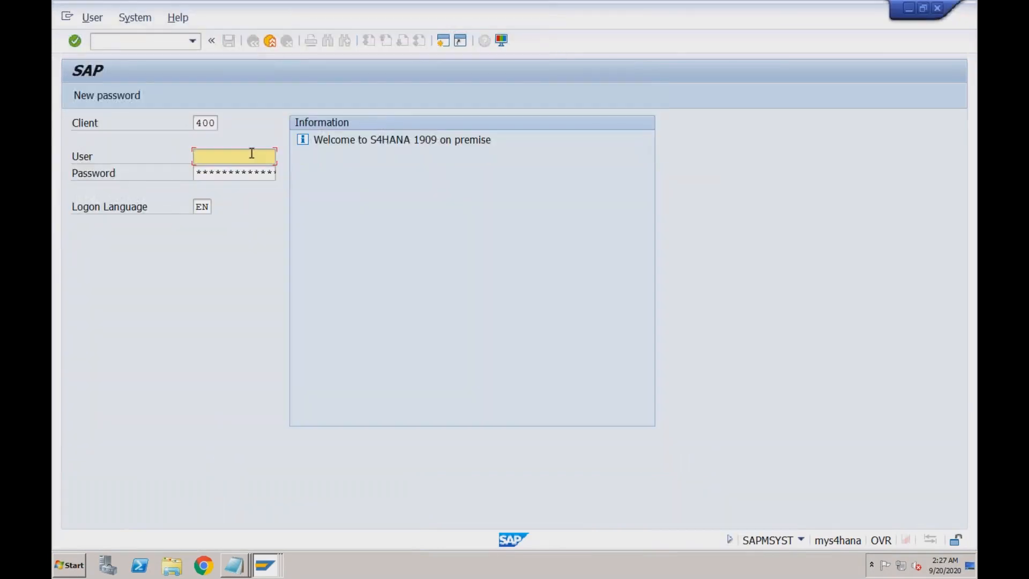
key("Down")
key("Tab")
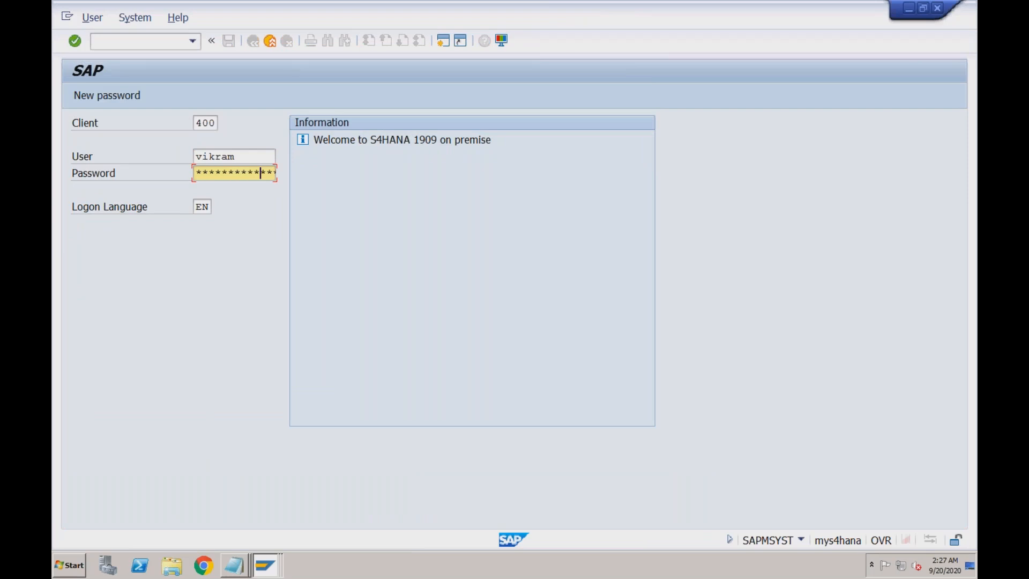
key("Return")
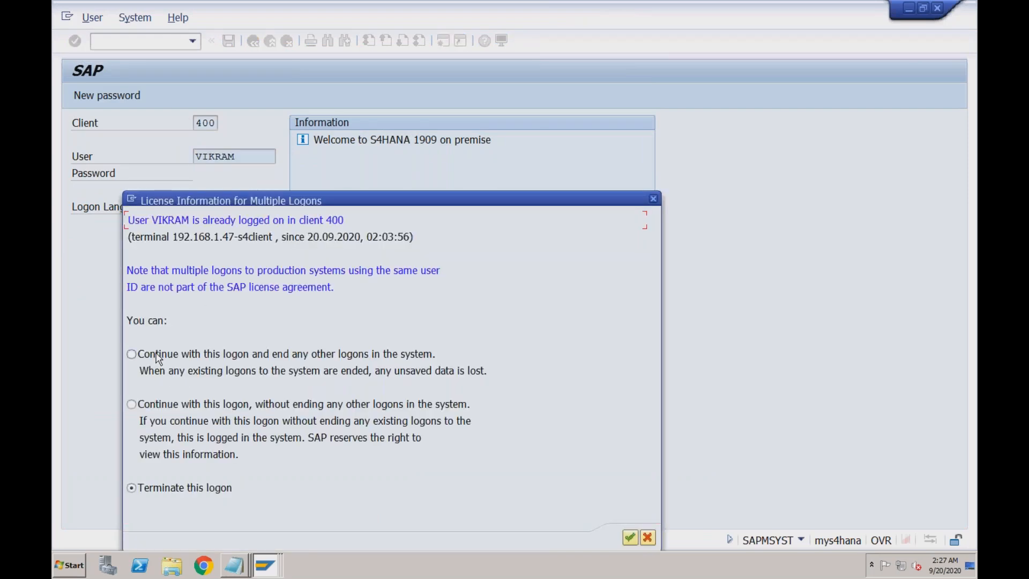
left_click(158, 358)
left_click(630, 537)
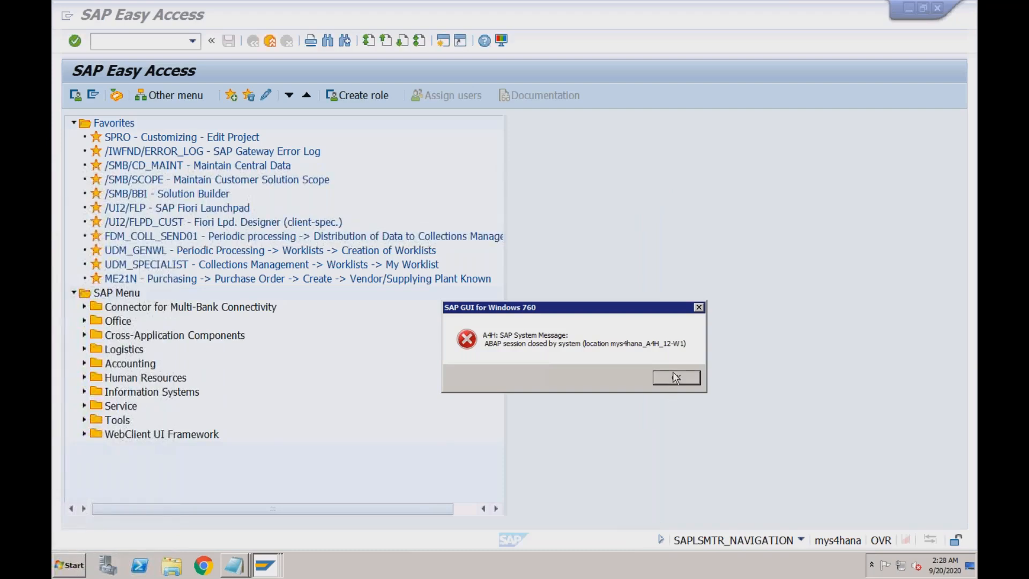
left_click(673, 373)
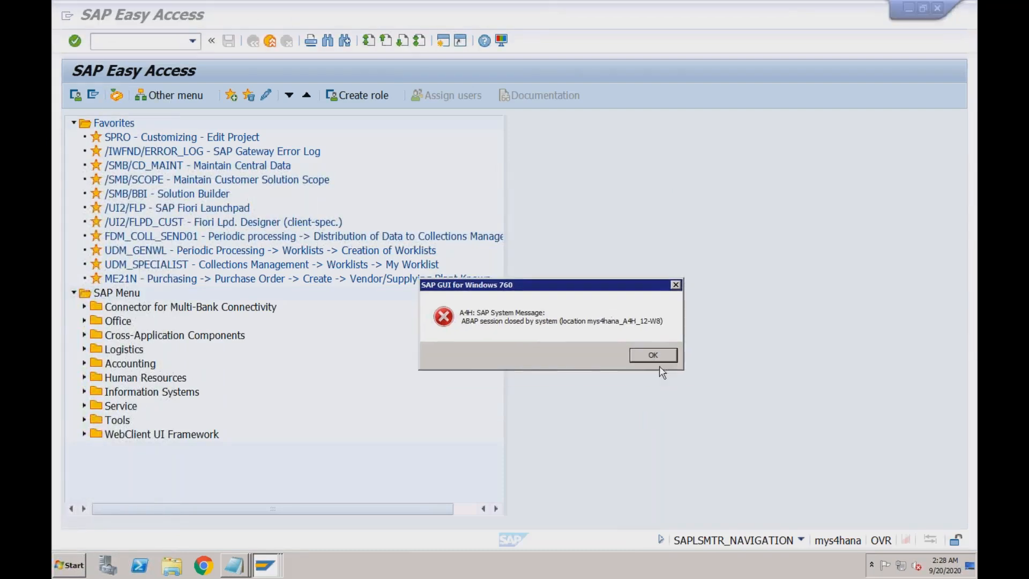
left_click(663, 368)
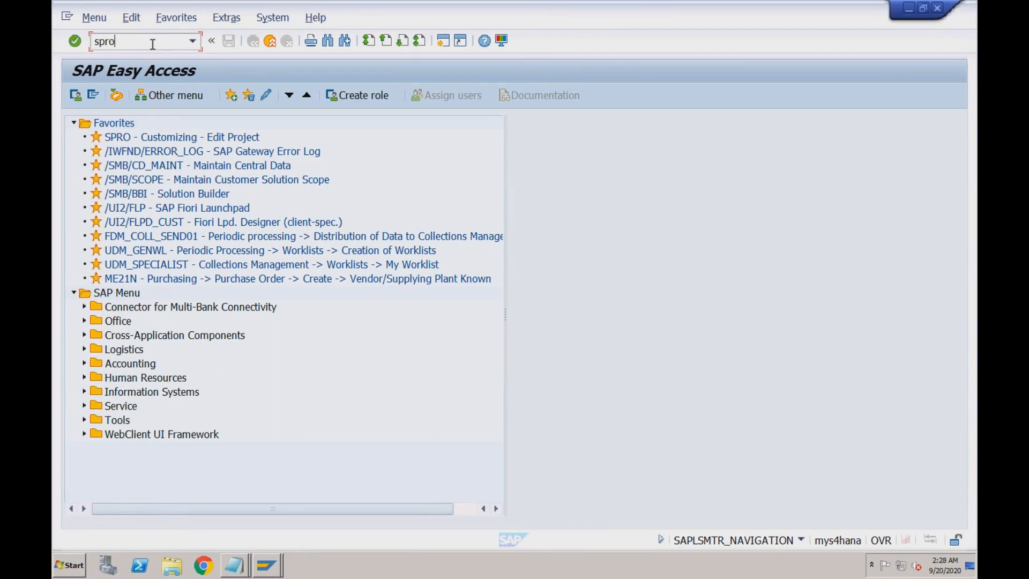
- In the SPRO Reference IMG, expand Financial Accounting > Global Settings > Ledgers > Ledger
key("Return")
left_click(124, 92)
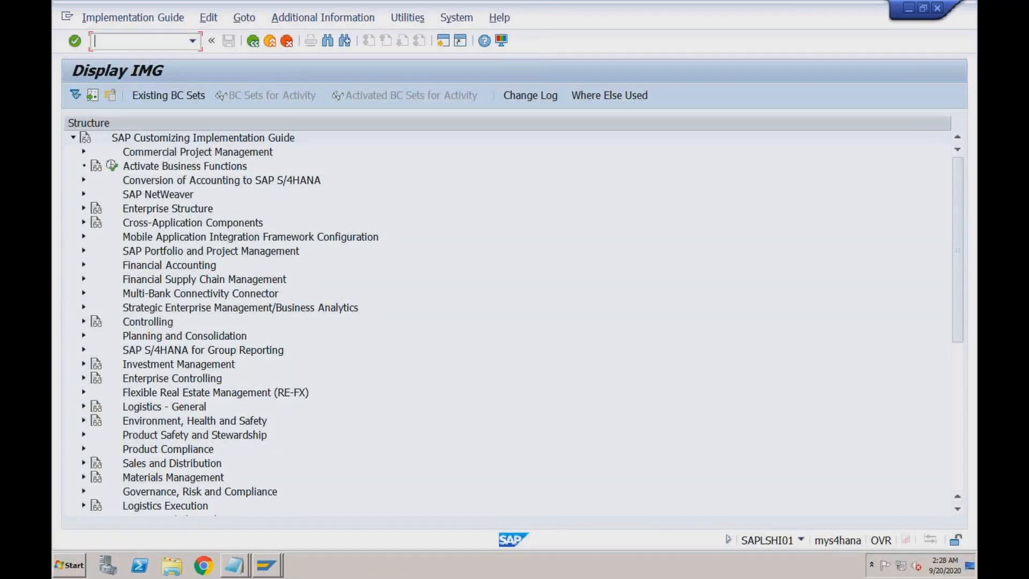
left_click(83, 266)
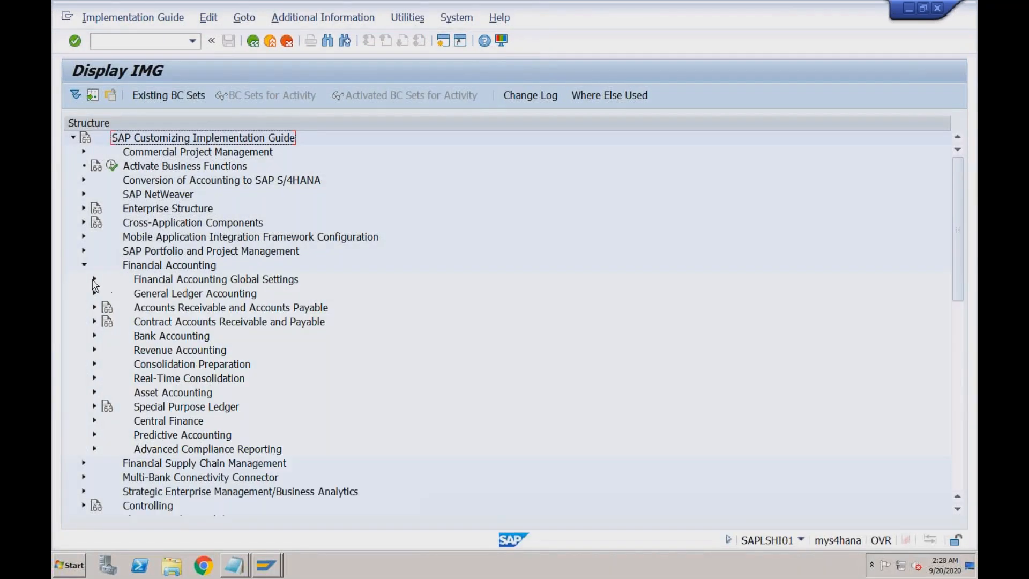
left_click(95, 279)
left_click(106, 308)
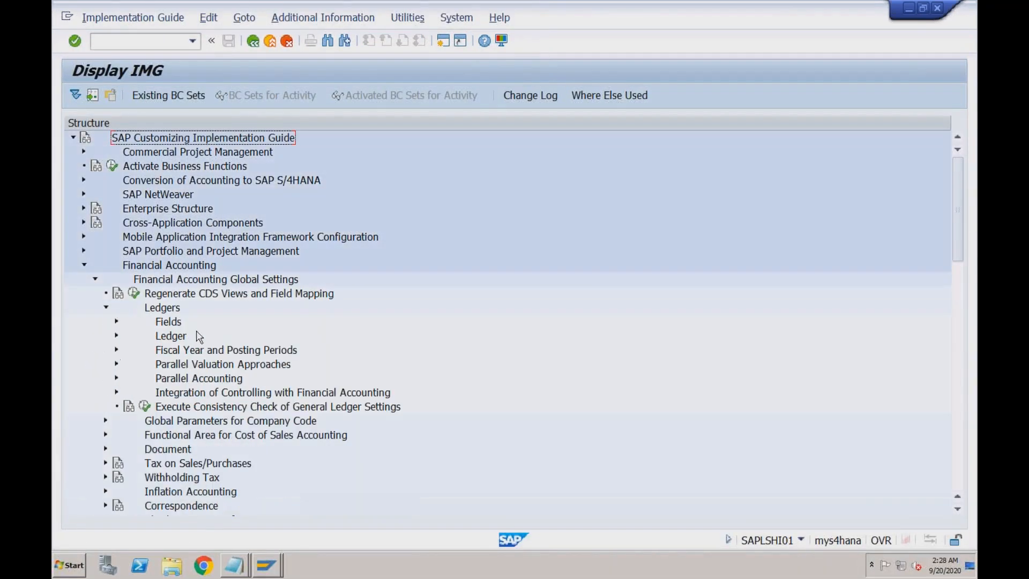
left_click(115, 336)
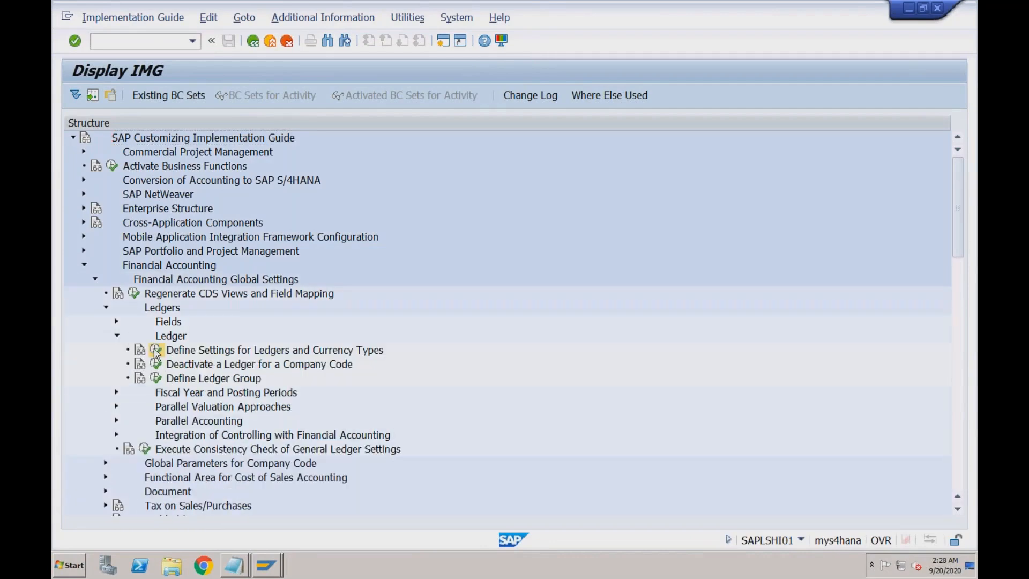
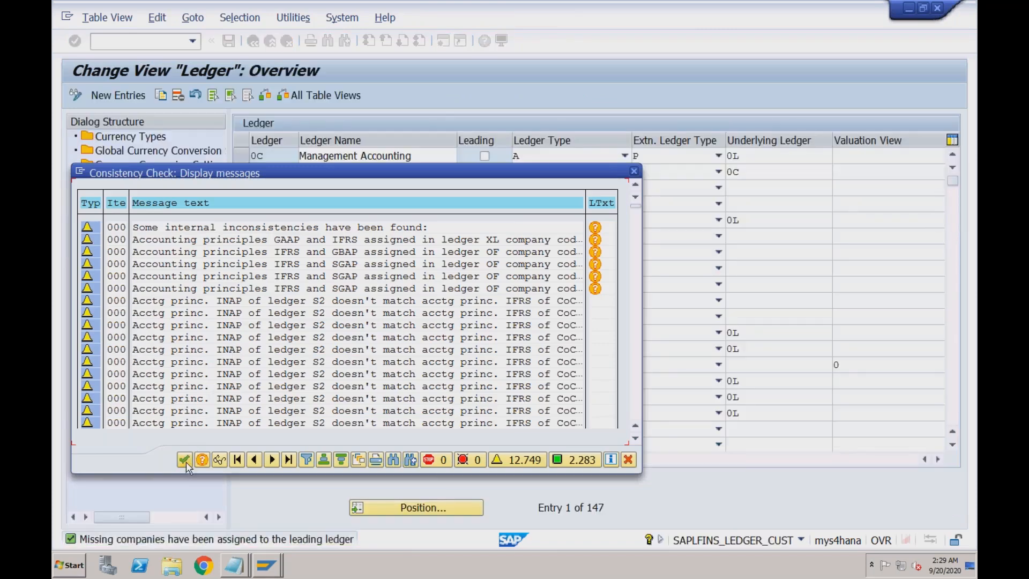
- Close the consistency messages and leave the Ledger overview without saving changes
left_click(185, 459)
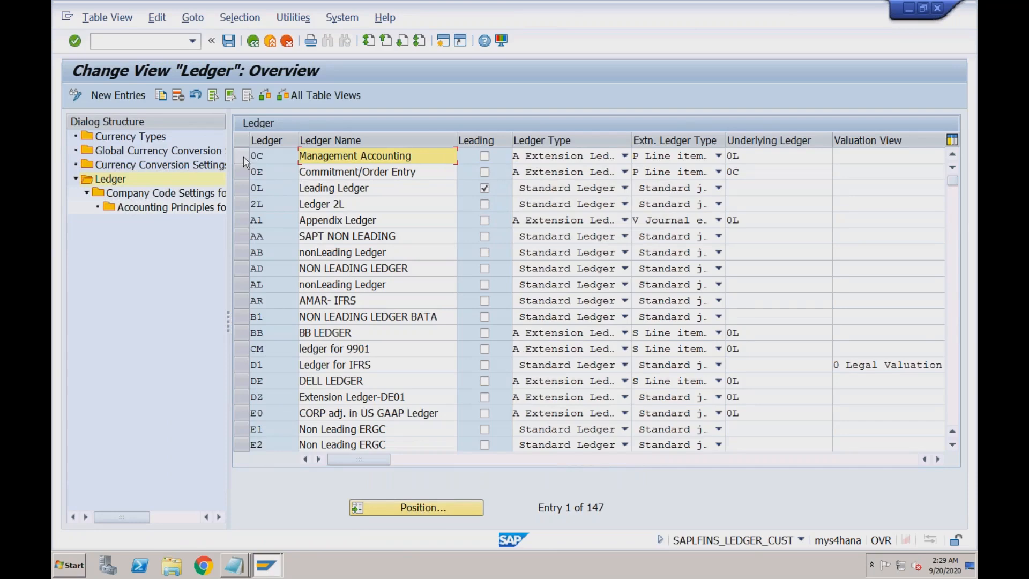
left_click(253, 41)
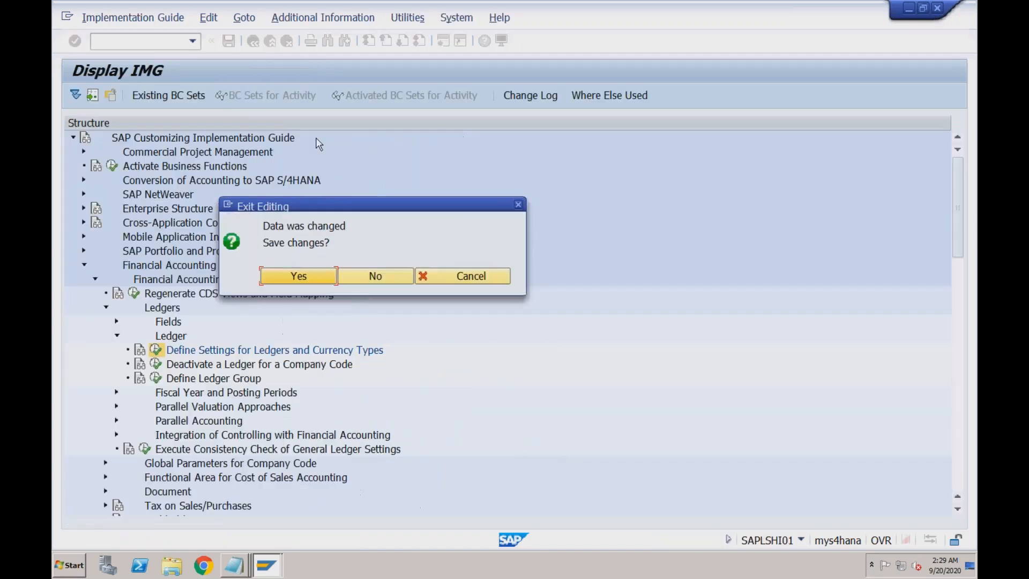
left_click(375, 275)
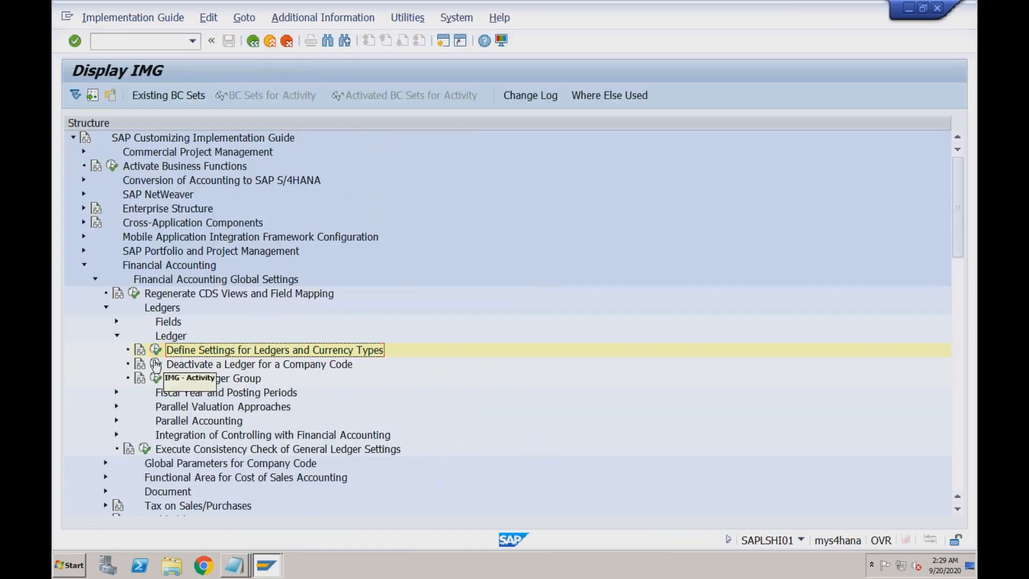
- Open ledger 0C's company code deactivation settings and position the table on company code RECH
left_click(156, 365)
type("0")
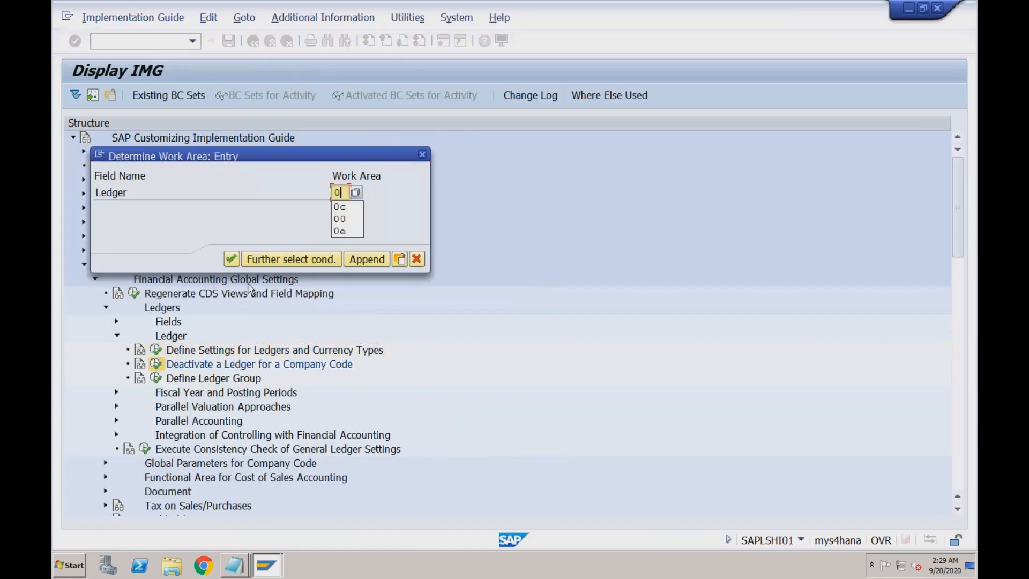
type("c")
key("Return")
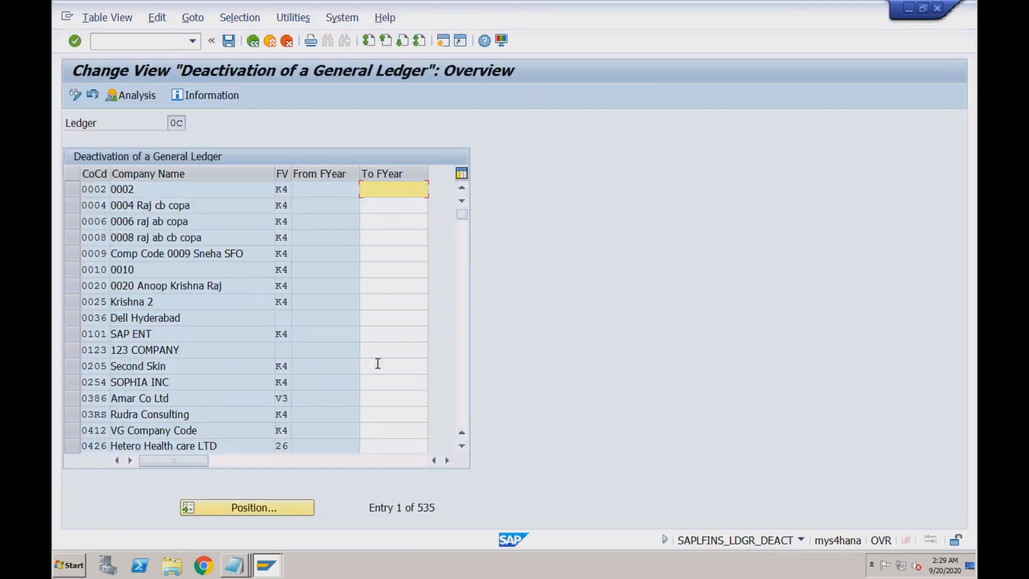
left_click(268, 505)
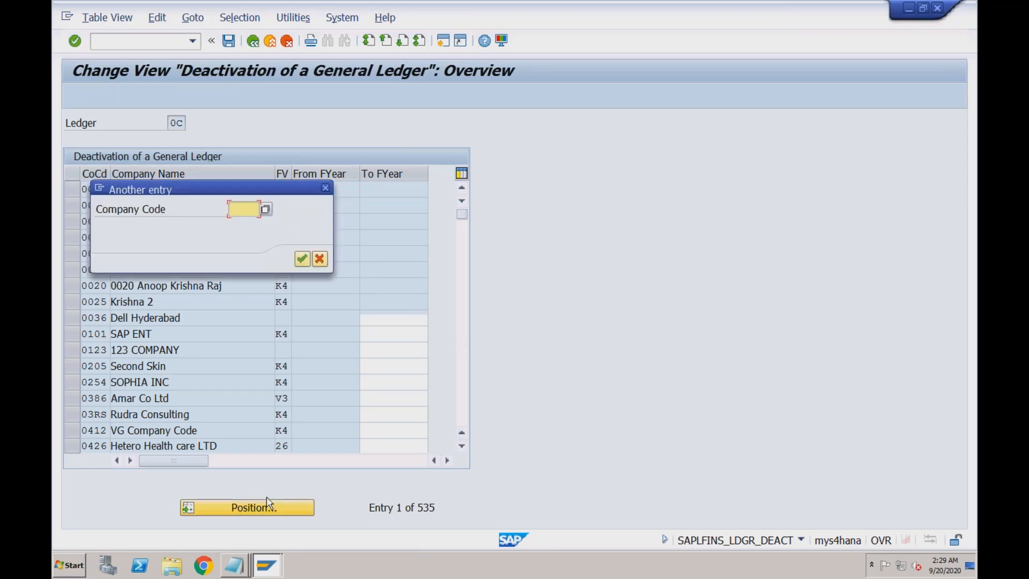
type("rech")
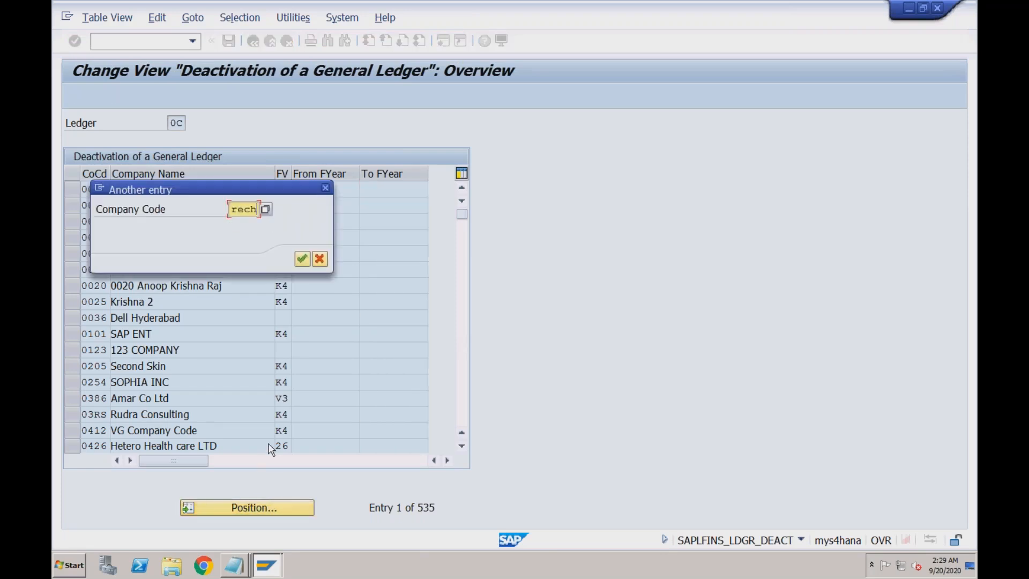
key("Return")
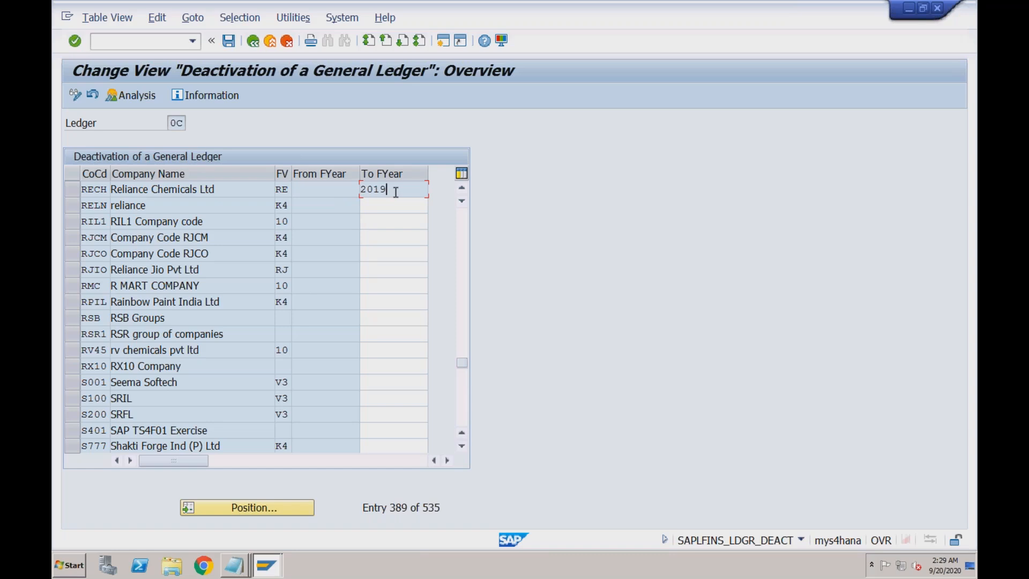
left_click(267, 565)
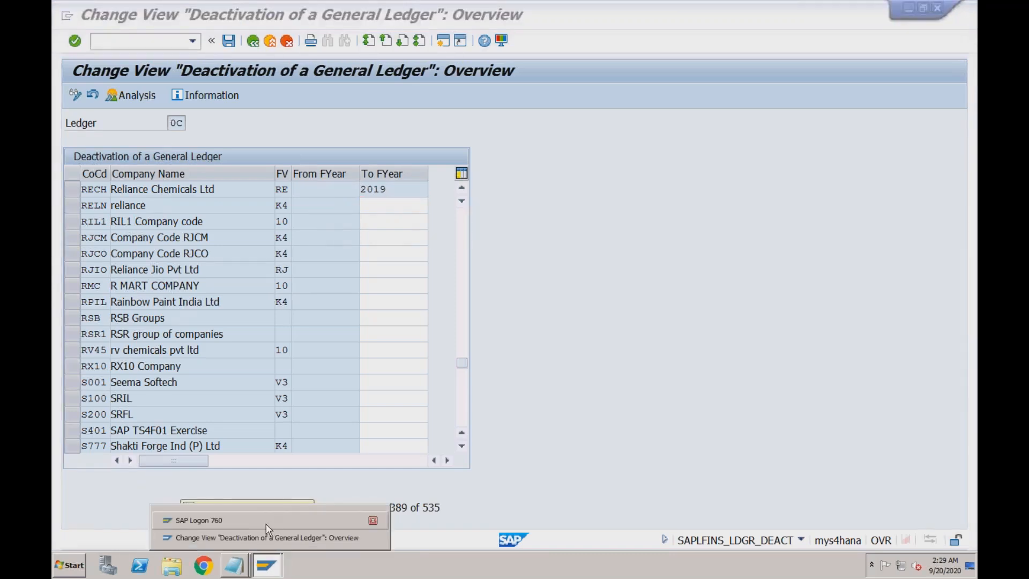
left_click(265, 536)
- In a new session, try posting goods issue for delivery 80000333 via VL02N
left_click(441, 43)
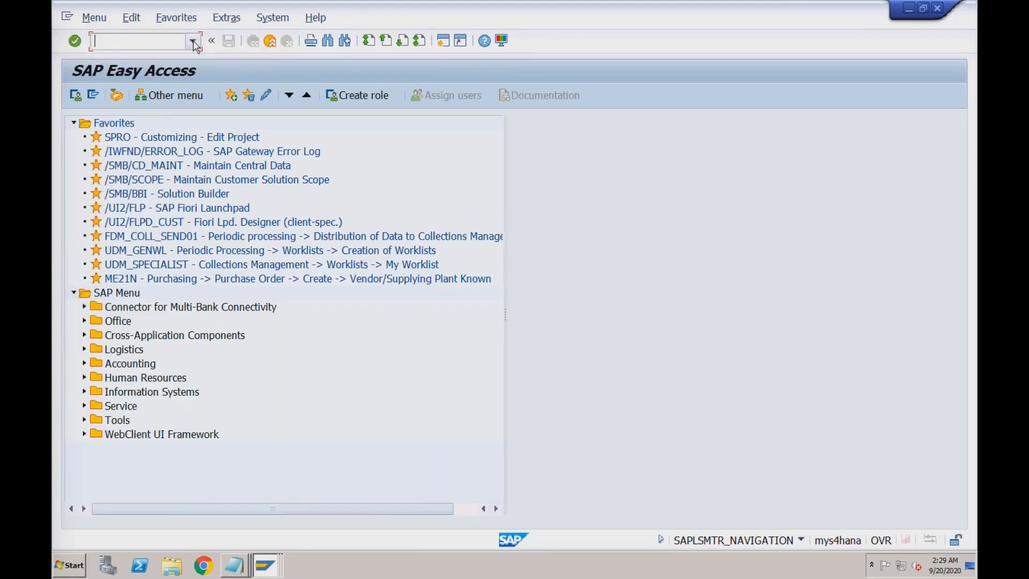
type("vl02n")
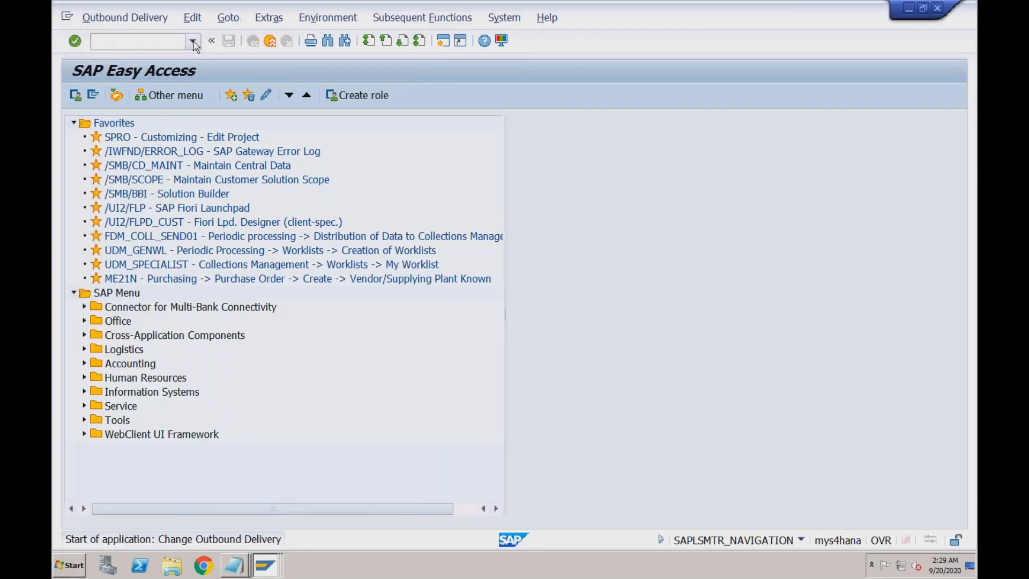
key("Return")
key("BackSpace")
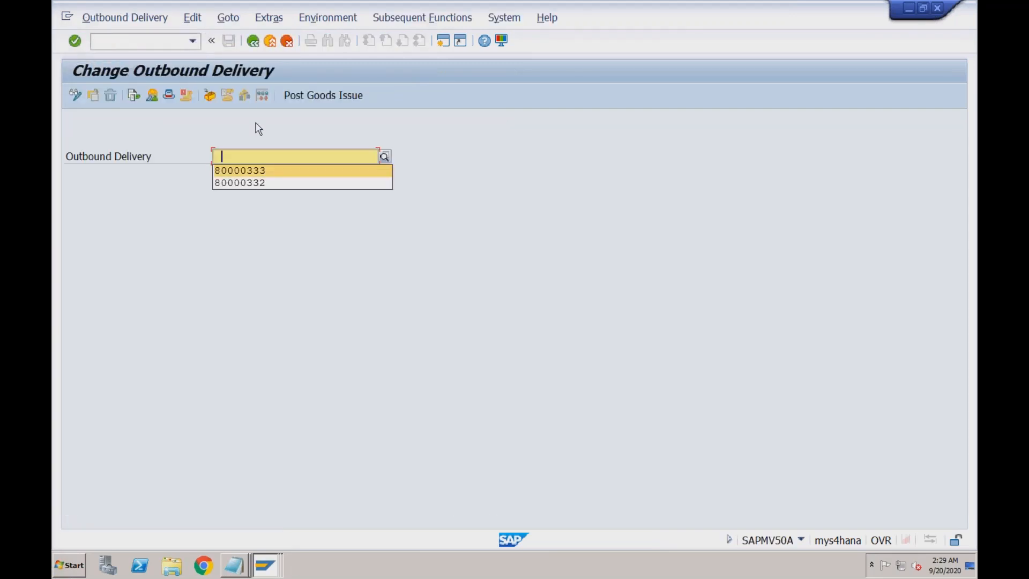
key("Return")
key("Return")
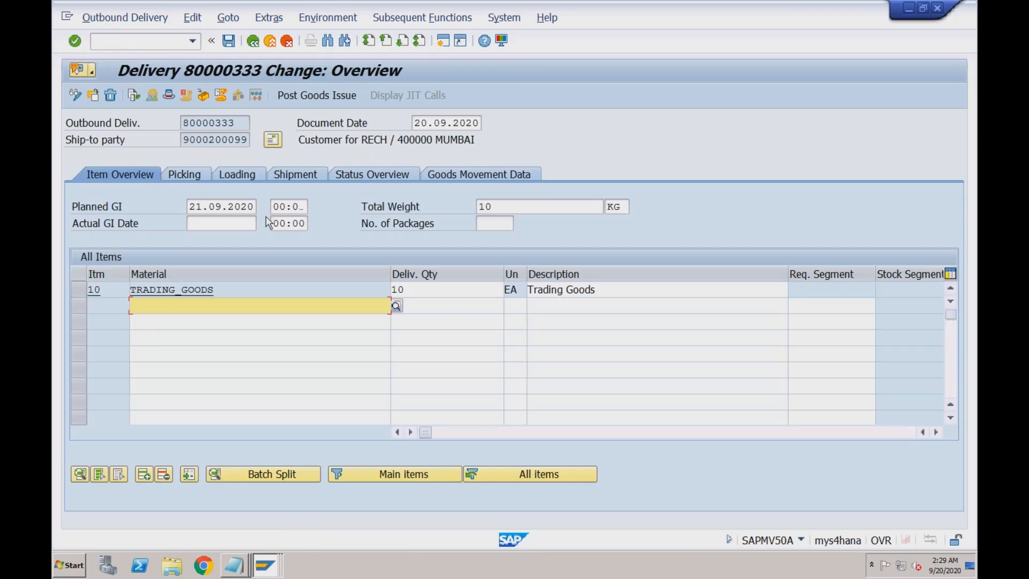
left_click(247, 284)
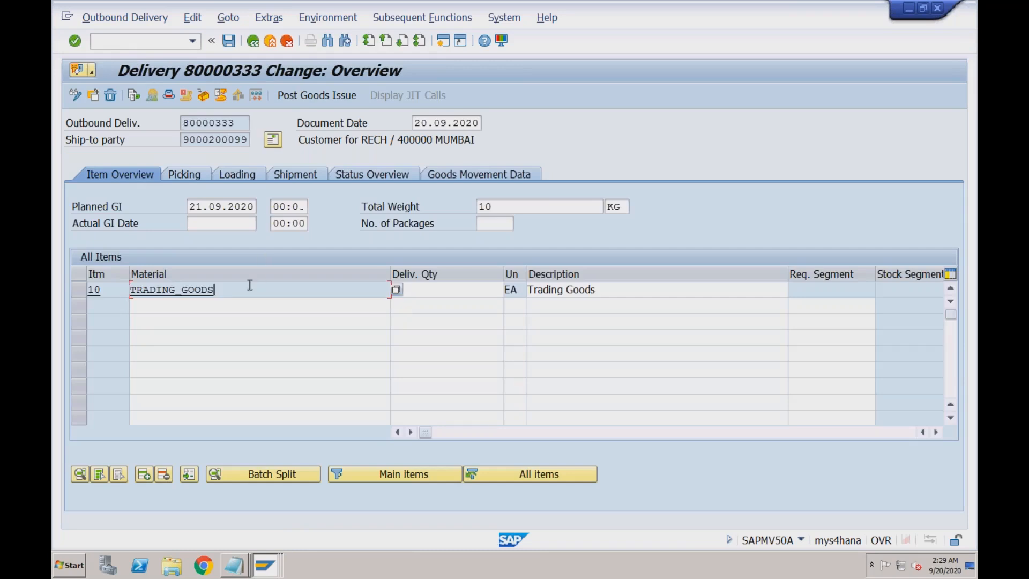
left_click(317, 95)
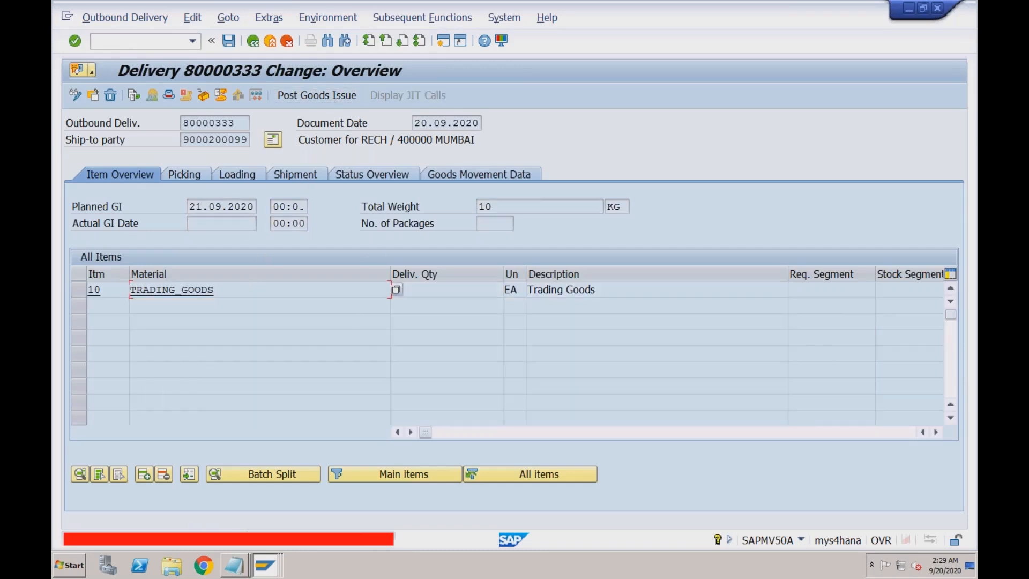
- Read the error long text and the consistency check's To FiscYr explanation, then return to ledger settings
double_click(289, 541)
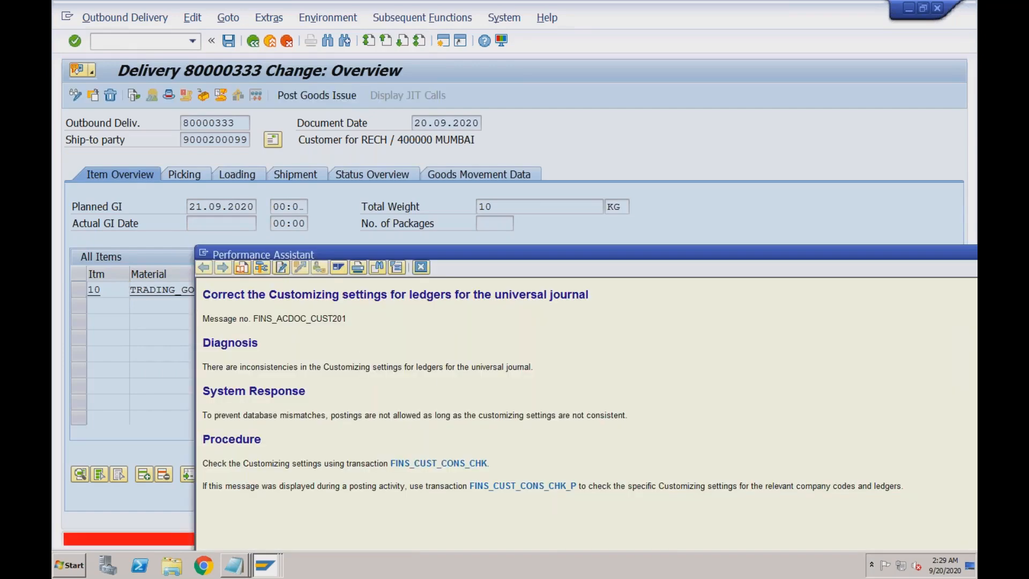
left_click(506, 485)
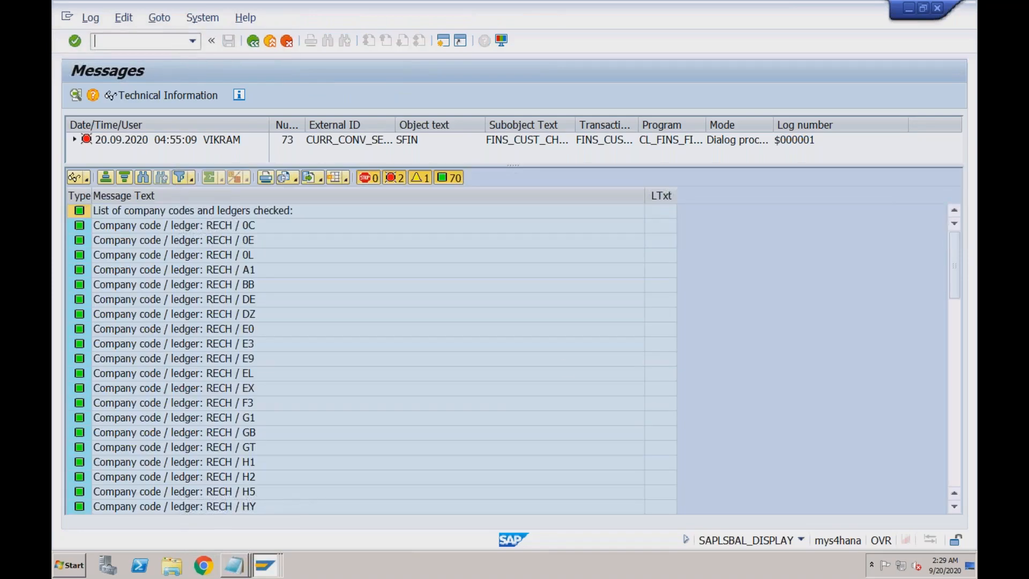
scroll(631, 446, "down", 15)
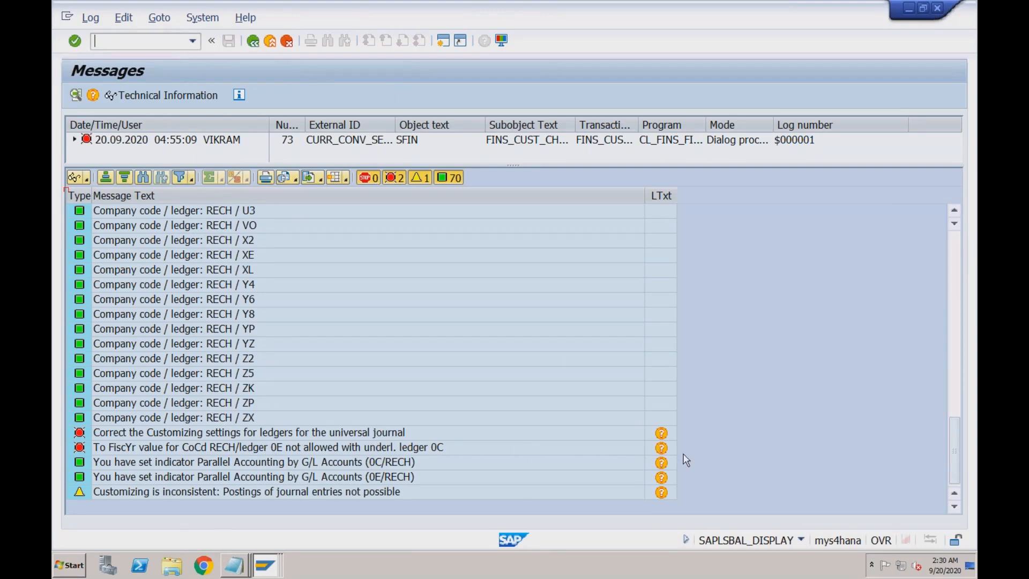
left_click(663, 452)
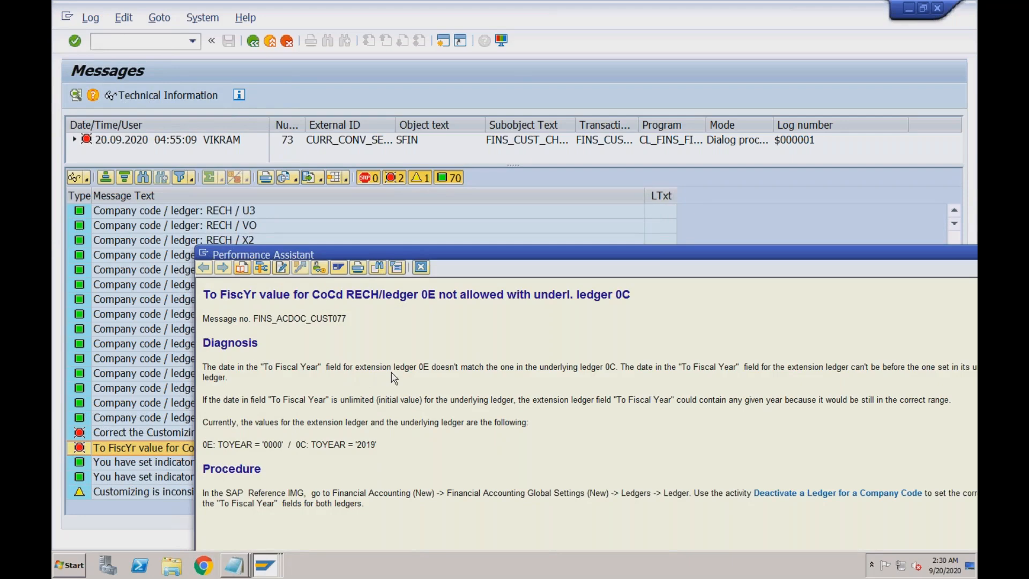
left_click_drag(472, 254, 422, 227)
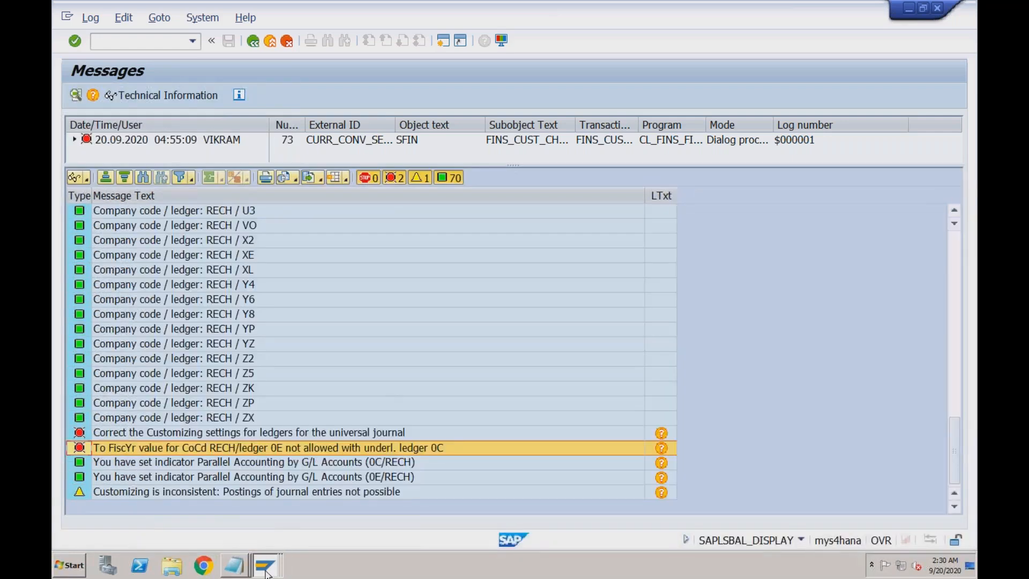
left_click(266, 569)
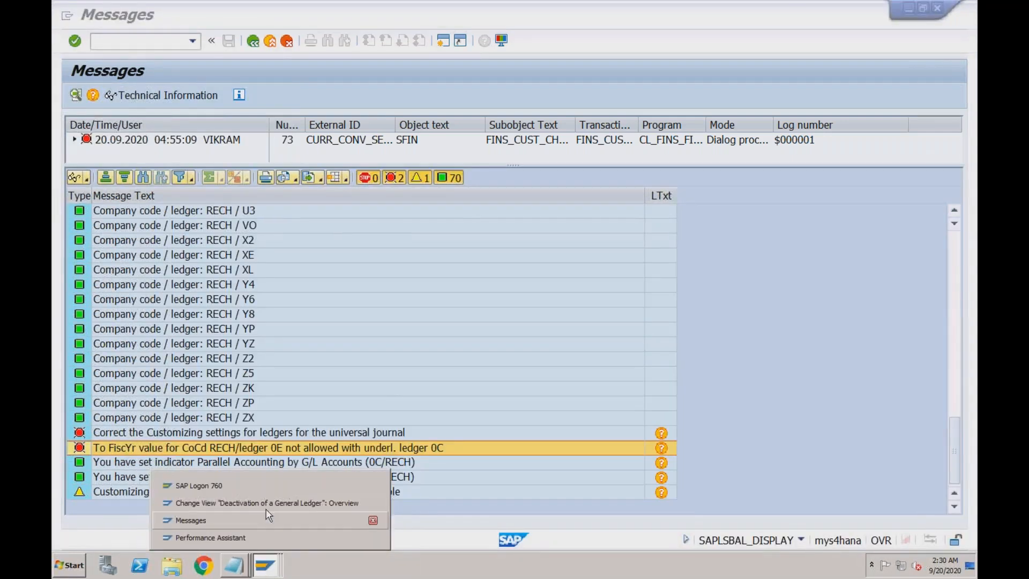
left_click(265, 502)
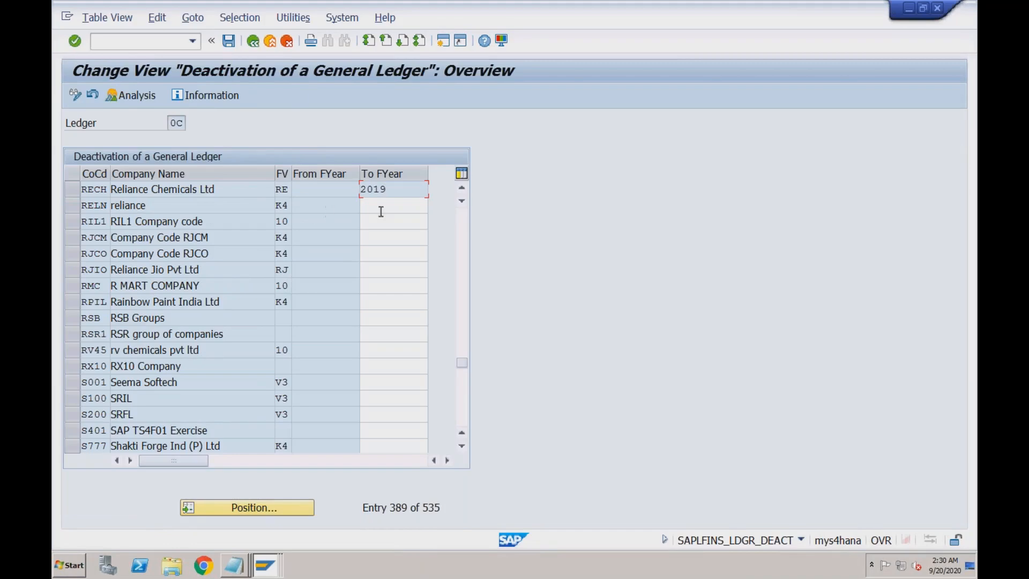
- Set ledger 0E's To FYear for company code RECH to 2019 and save under the customizing request
left_click(252, 41)
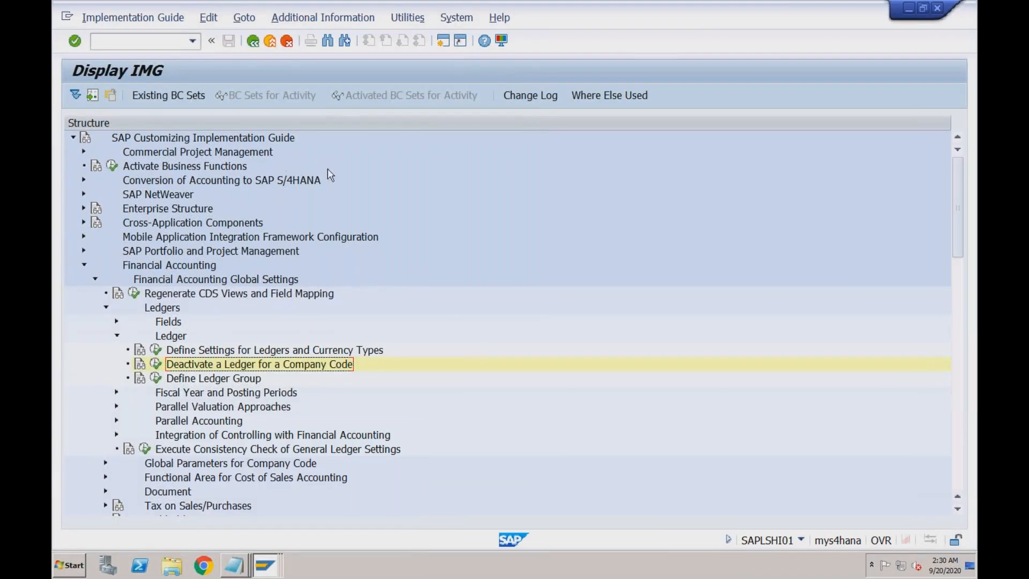
left_click(155, 364)
type("0E")
key("Return")
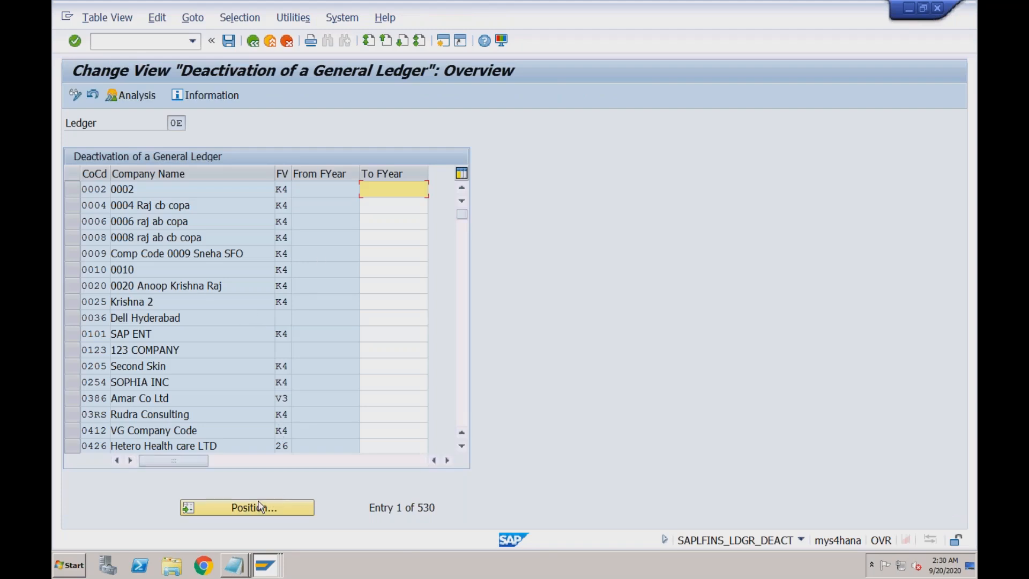
left_click(258, 507)
type("rech")
key("Return")
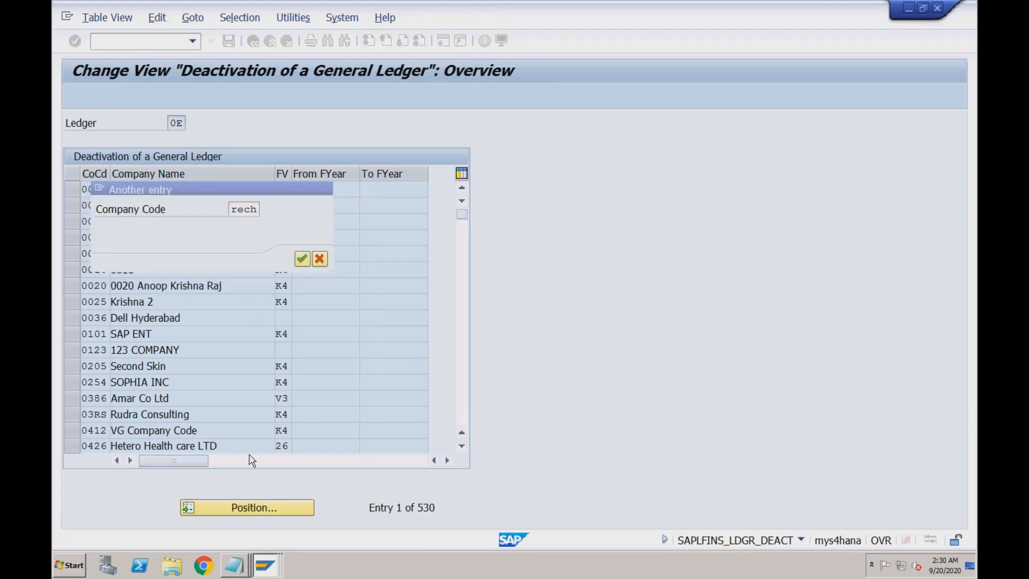
type("2019")
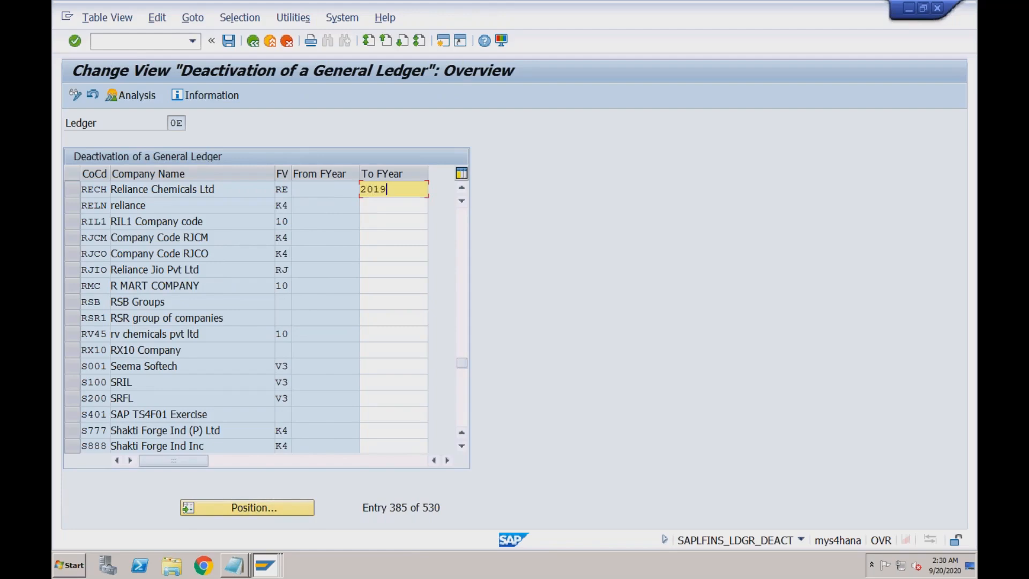
left_click(229, 40)
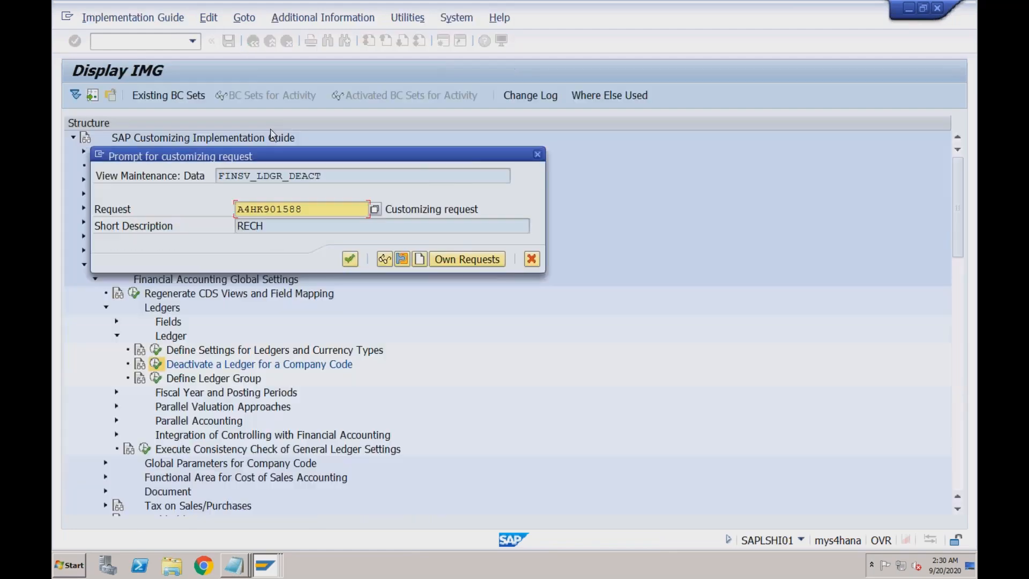
left_click(350, 260)
- Bring the message log back up and return to the delivery change overview
mouse_move(265, 564)
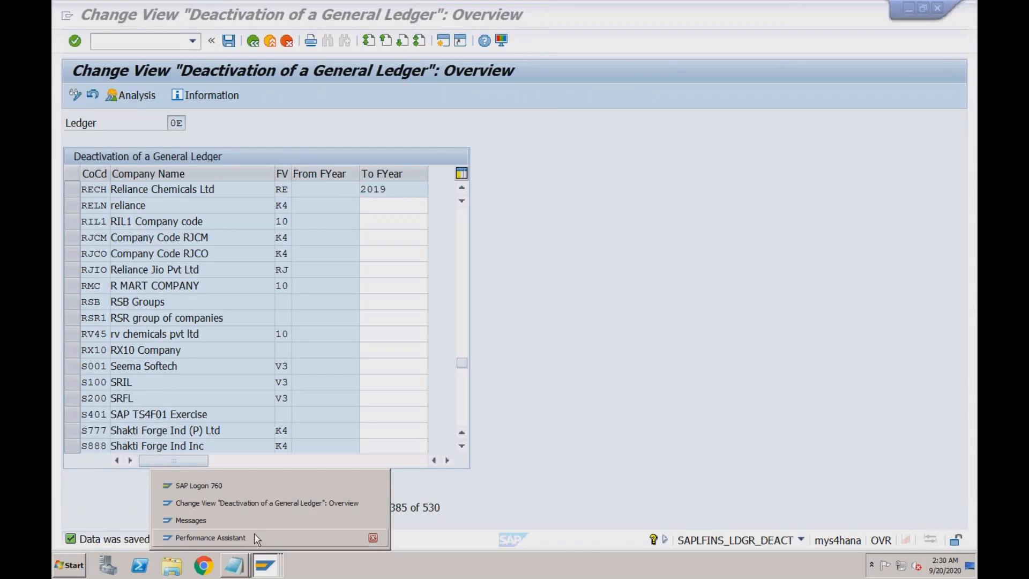
left_click(251, 517)
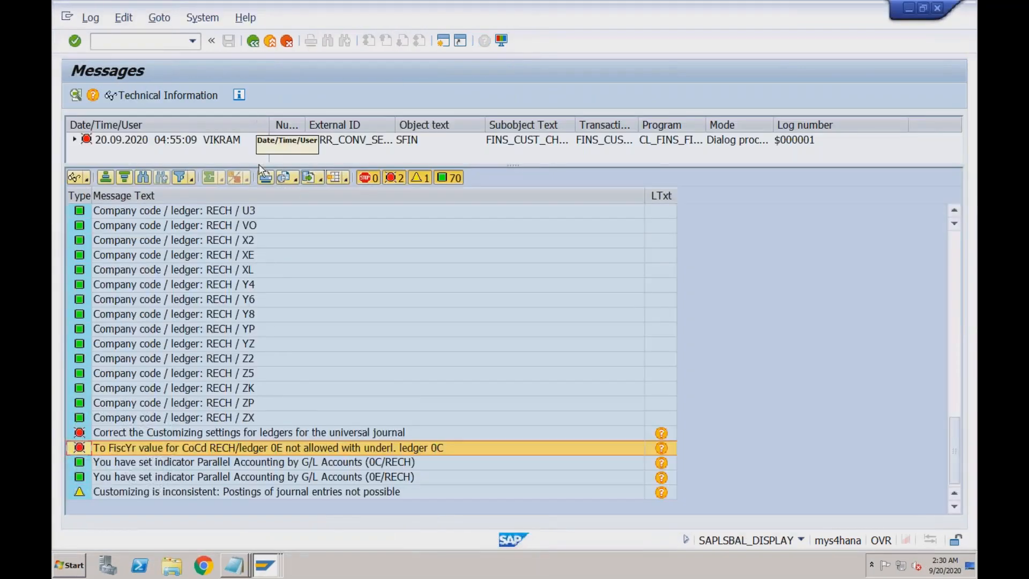
left_click(254, 42)
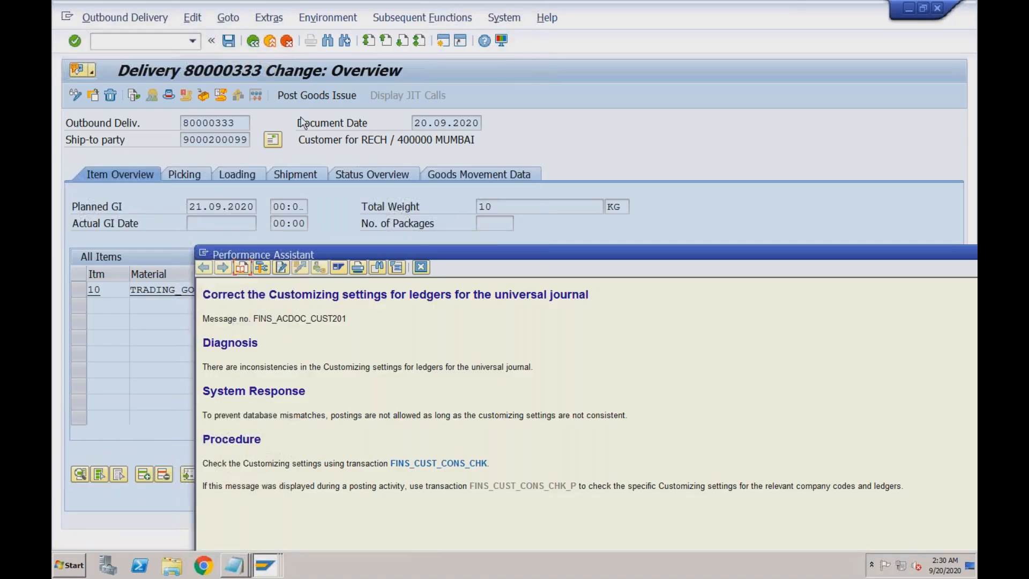
- Close the error explanation pane and post goods issue for delivery 80000333
left_click(421, 267)
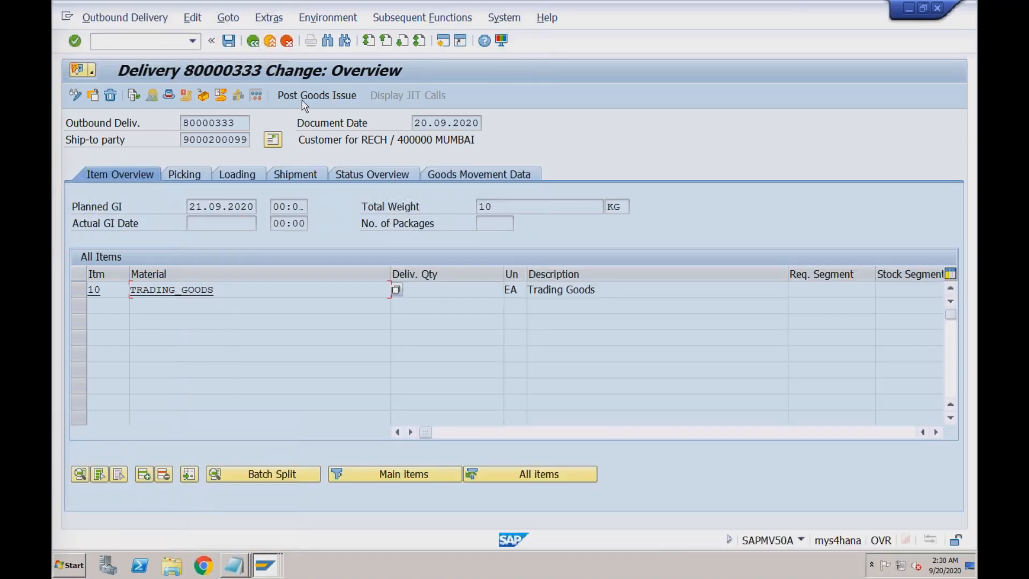
left_click(301, 97)
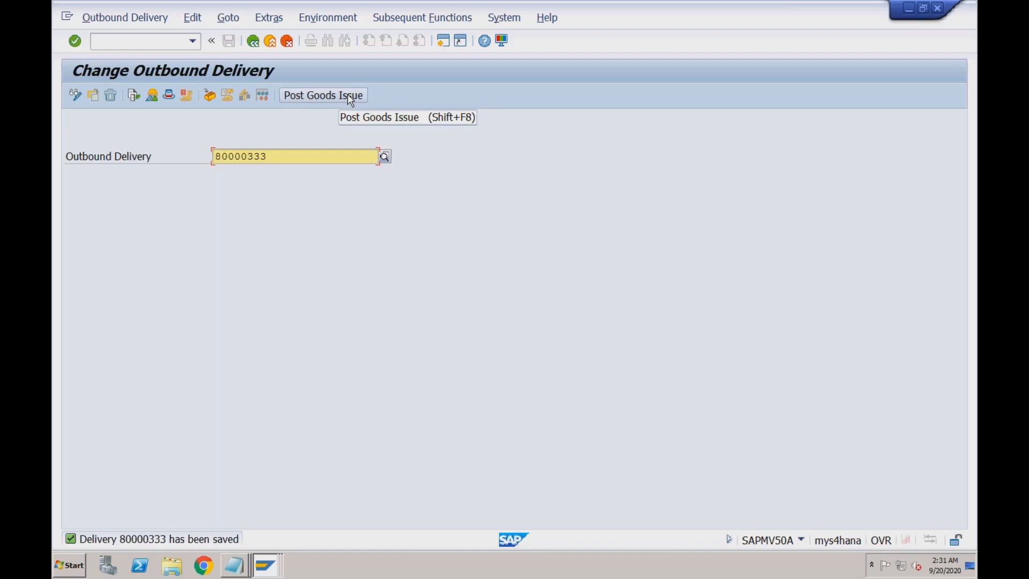
- Show the MMBE stock overview for TRADING_GOODS at plant RC01: 90,000 unrestricted in Storage Loc 1
left_click(192, 41)
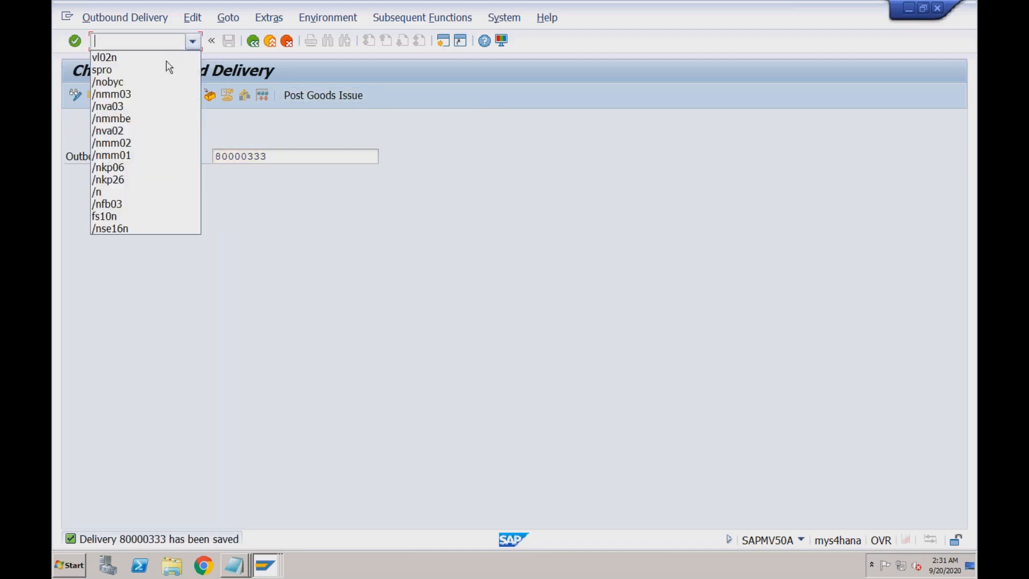
left_click(154, 118)
key("Return")
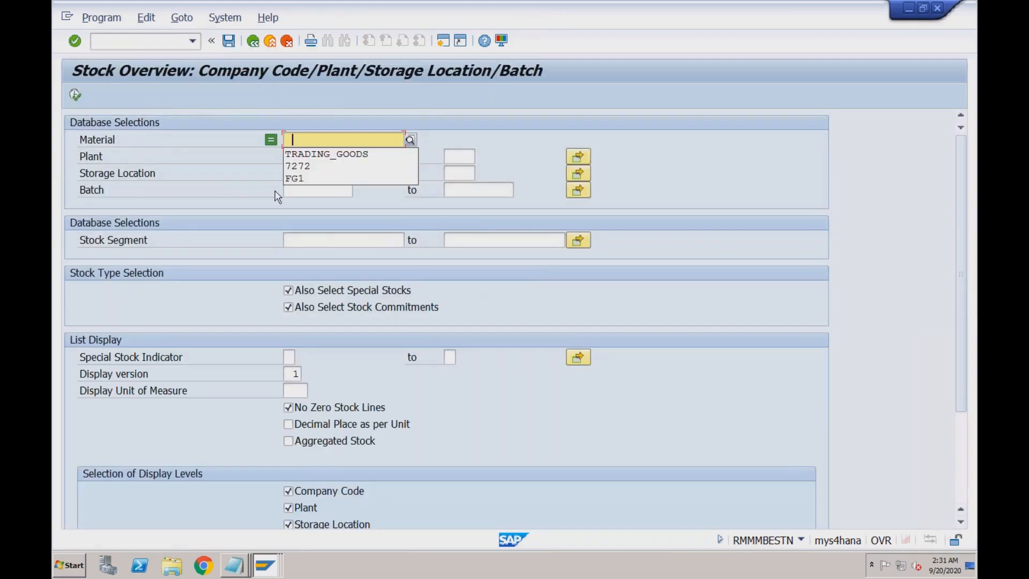
left_click(315, 154)
left_click(299, 156)
left_click(297, 171)
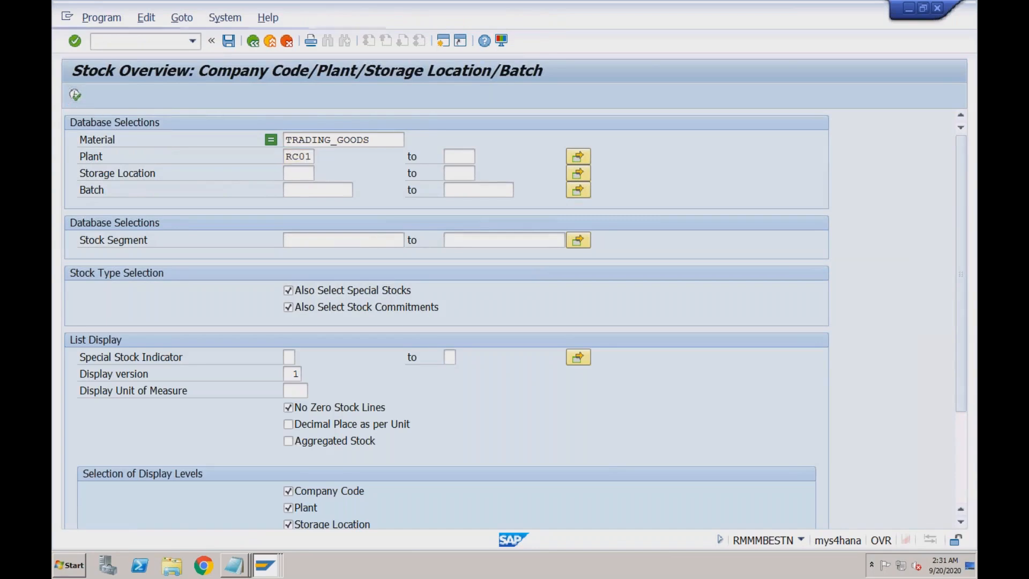
left_click(75, 95)
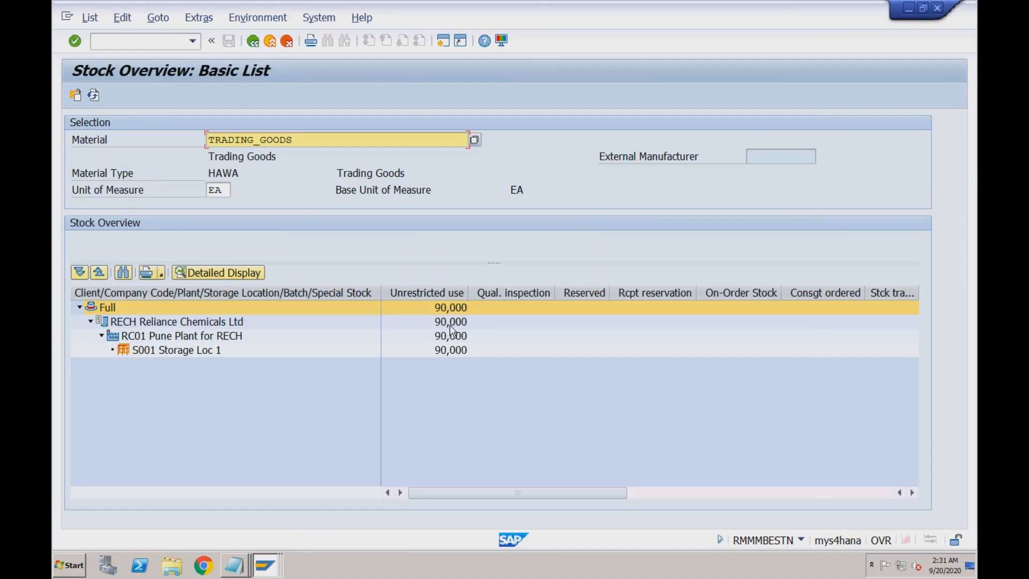
left_click(169, 45)
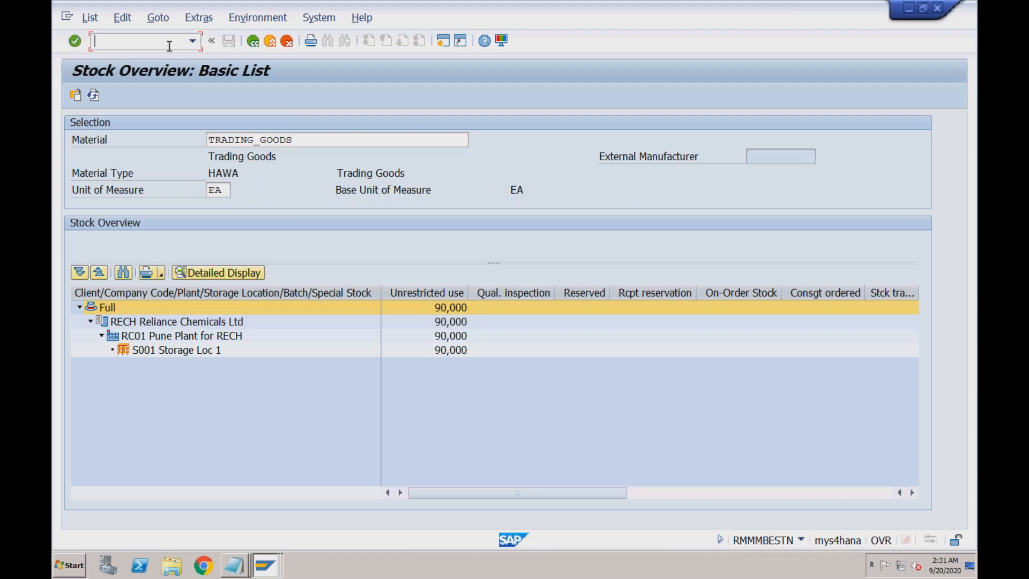
type("/nva03")
- Display standard order 603 in VA03 and view its document flow
key("Return")
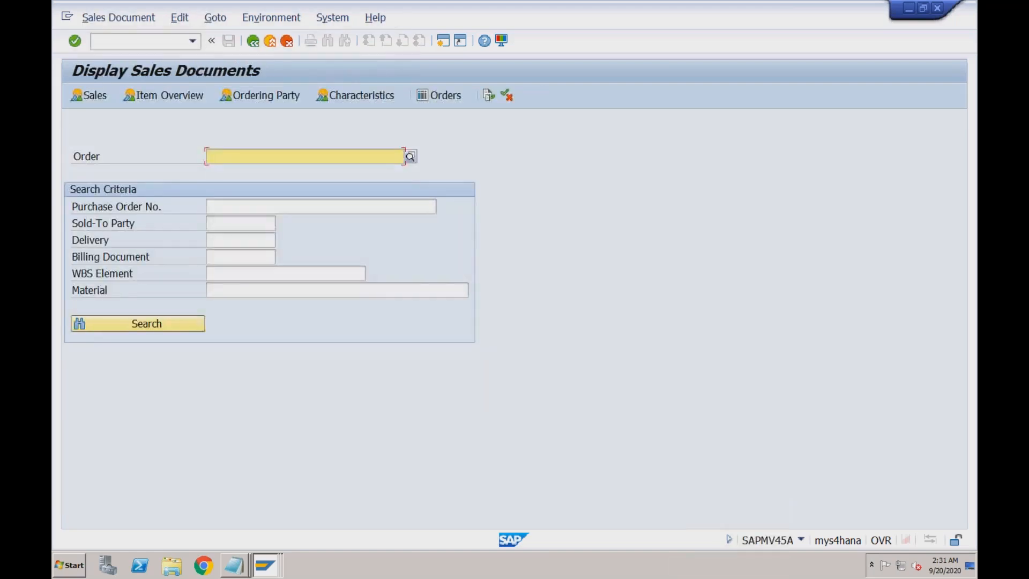
key("Down")
key("Return")
key("Return")
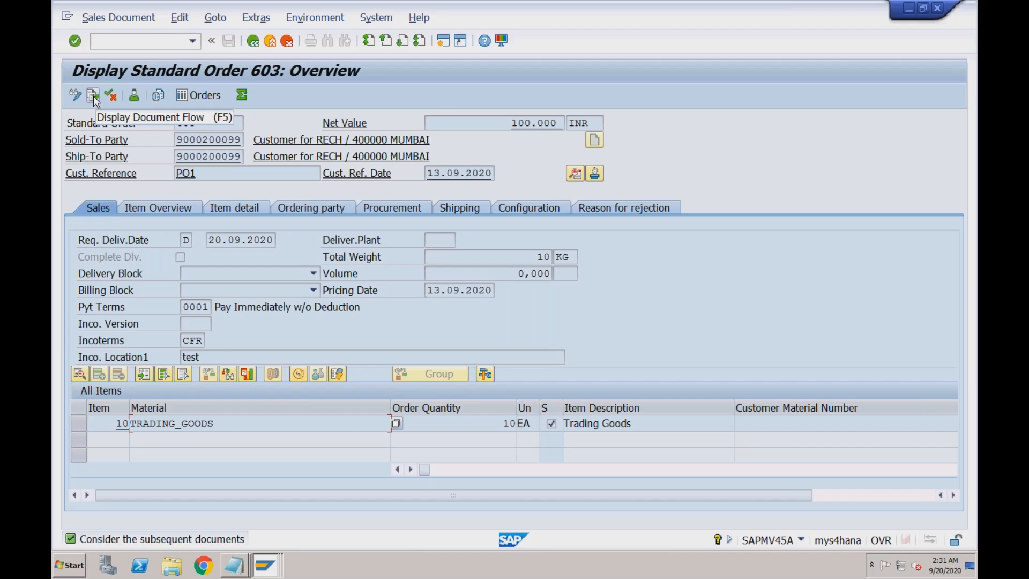
left_click(95, 97)
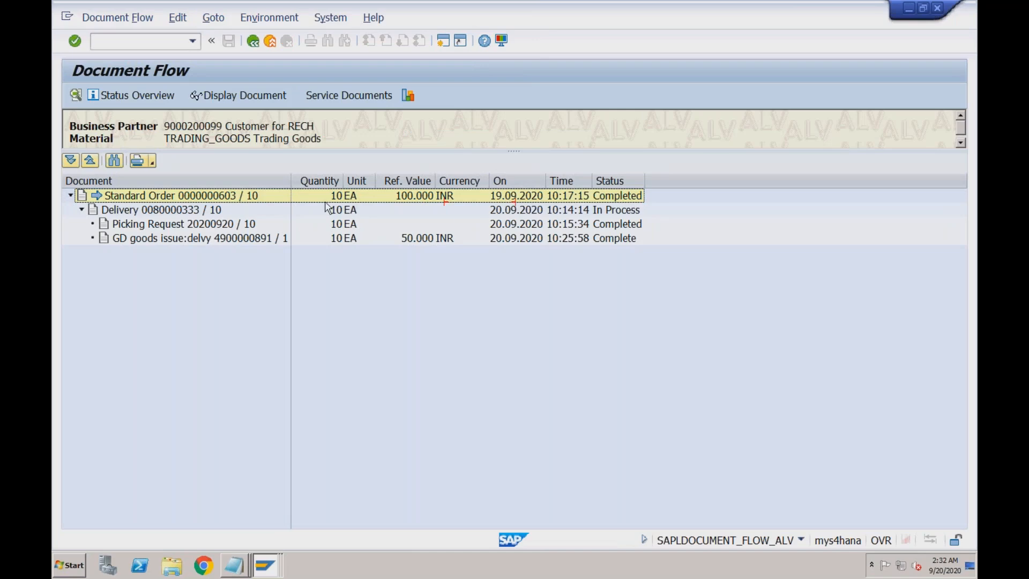
left_click(188, 210)
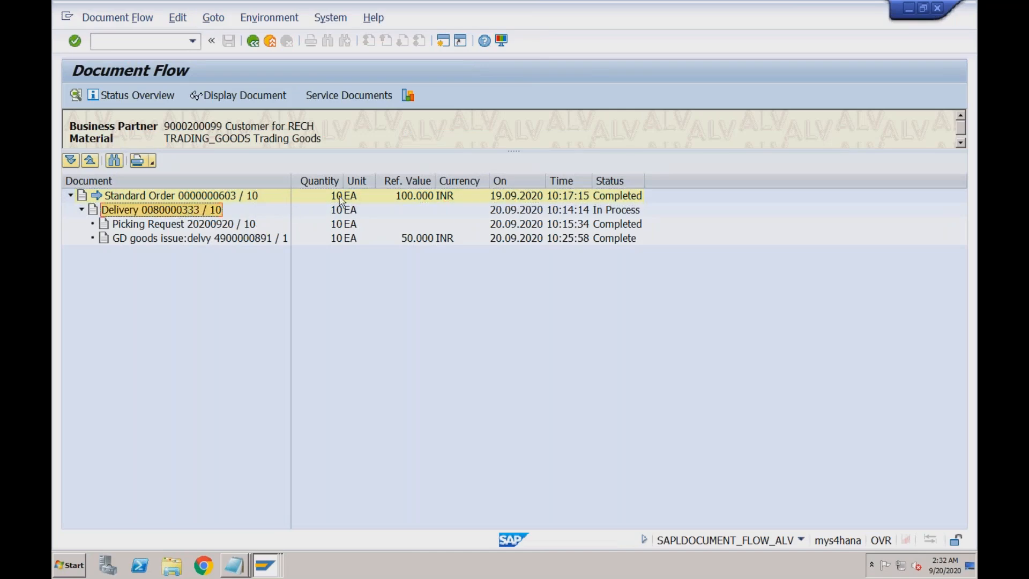
left_click(515, 210)
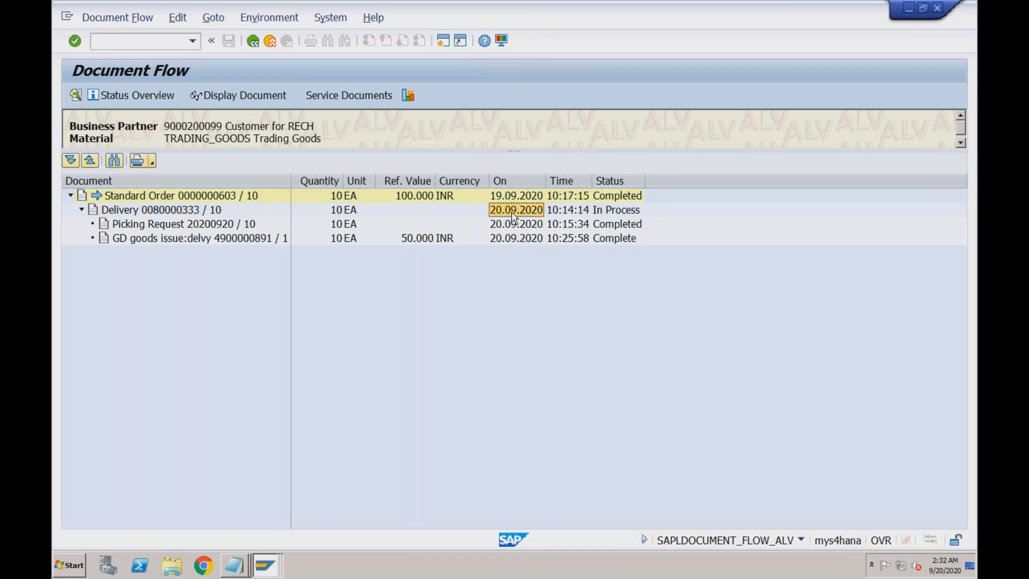
left_click(191, 225)
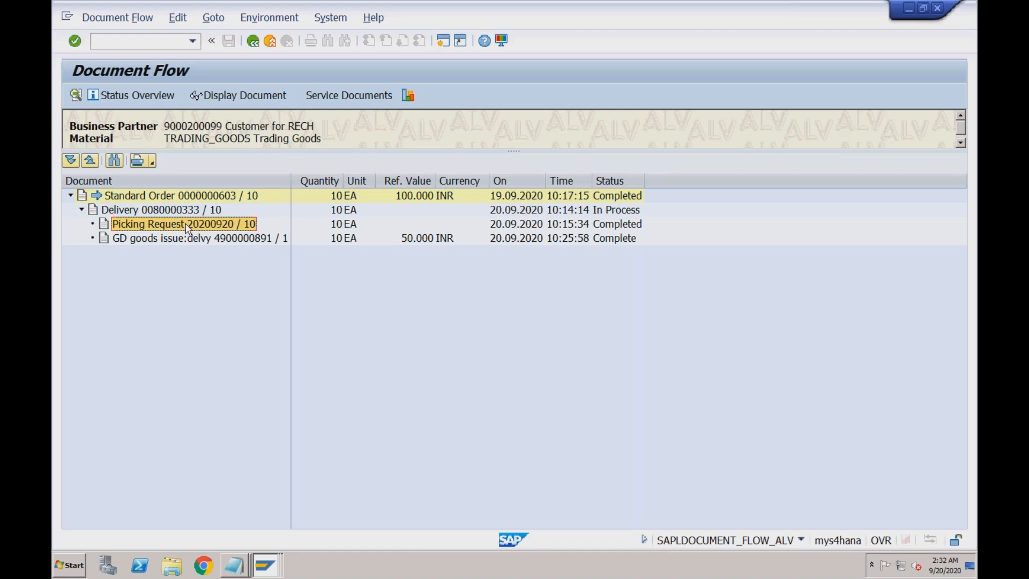
left_click(516, 225)
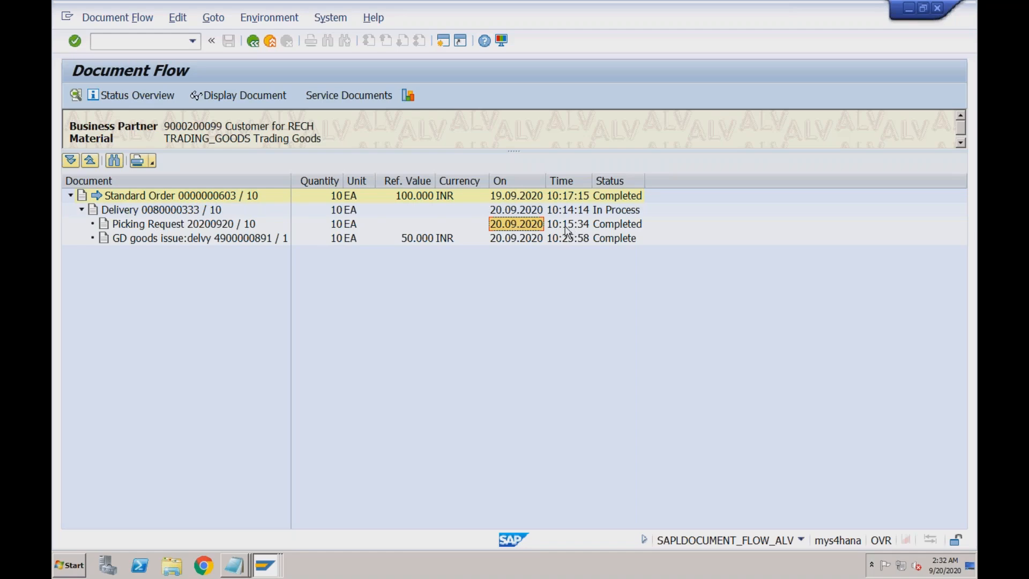
left_click(176, 242)
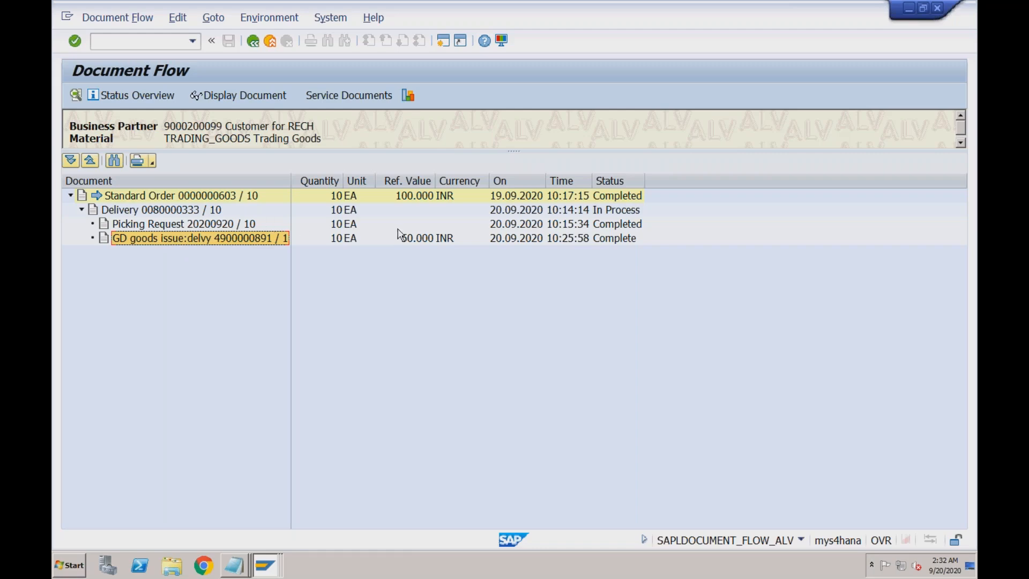
left_click(354, 241)
left_click(338, 241)
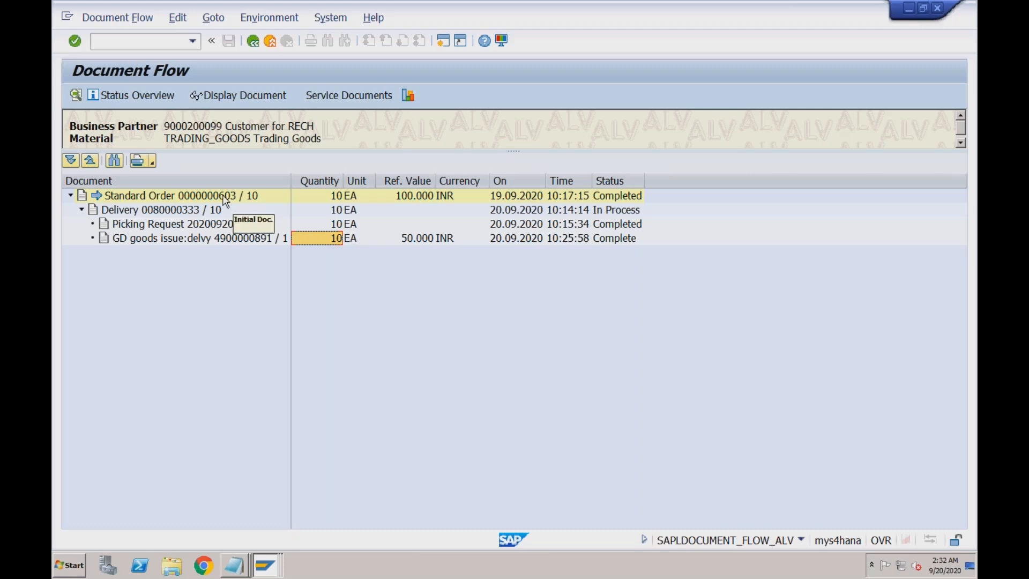
left_click(208, 241)
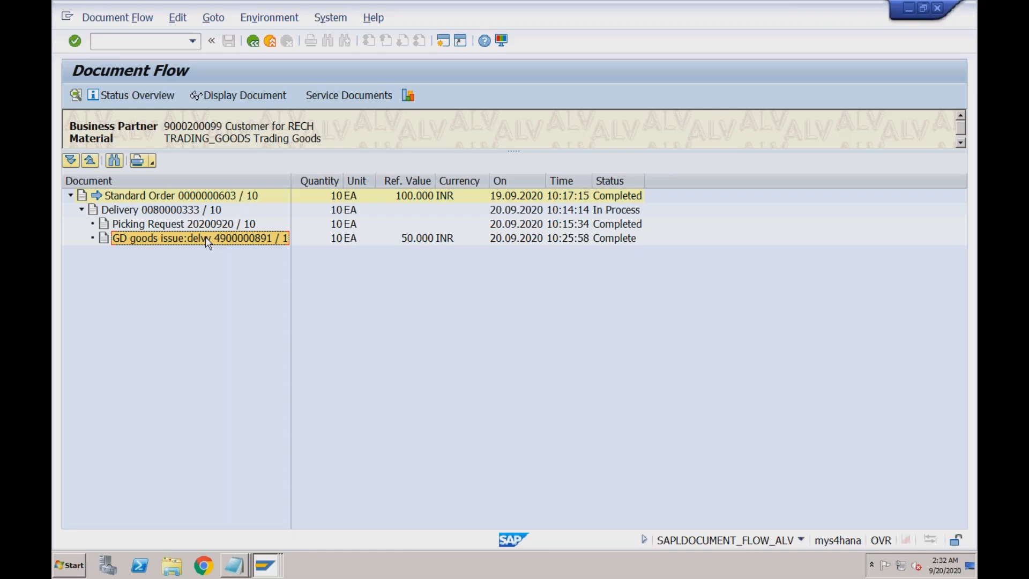
left_click(173, 211)
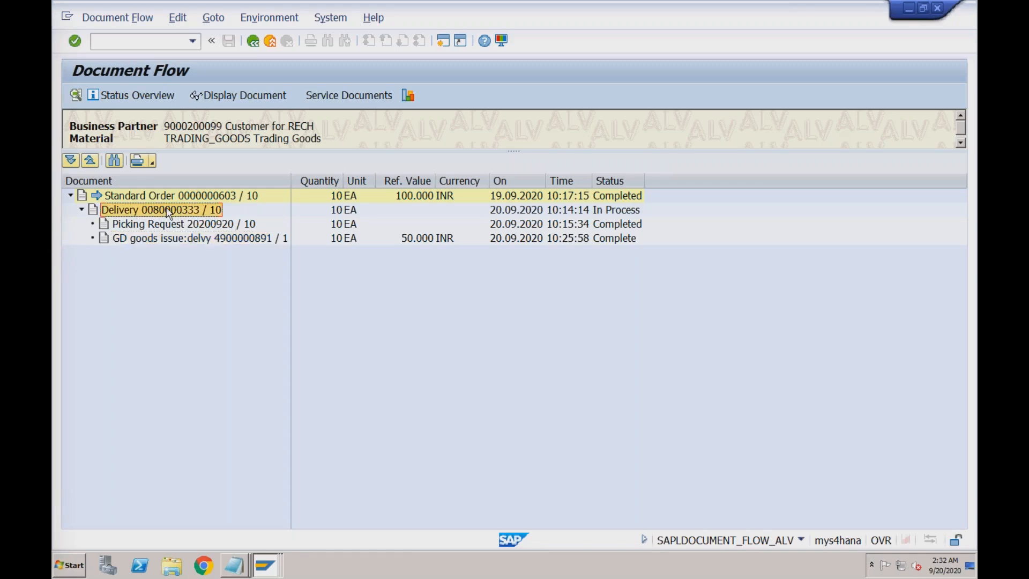
left_click(231, 97)
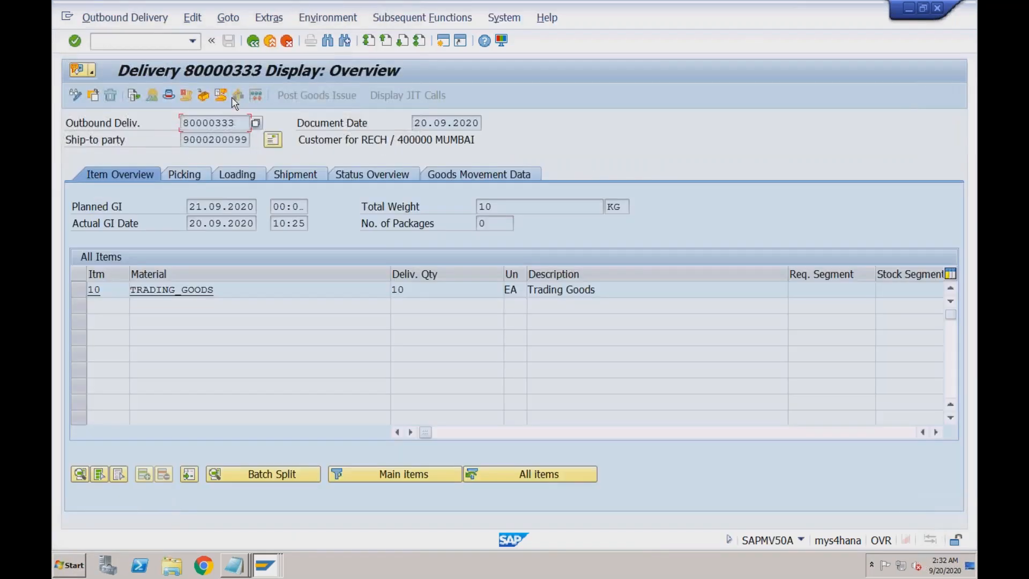
left_click(252, 40)
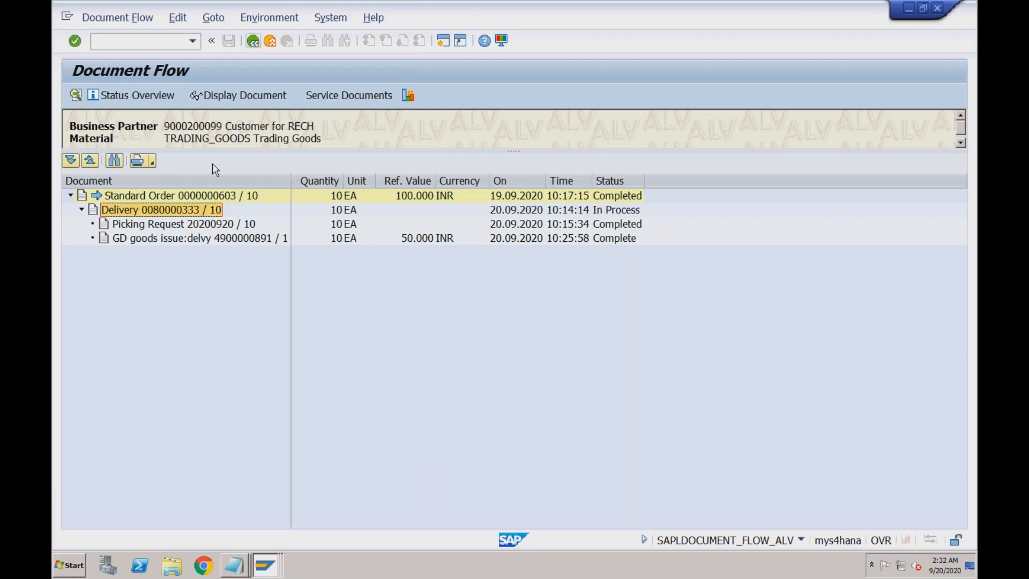
left_click(197, 225)
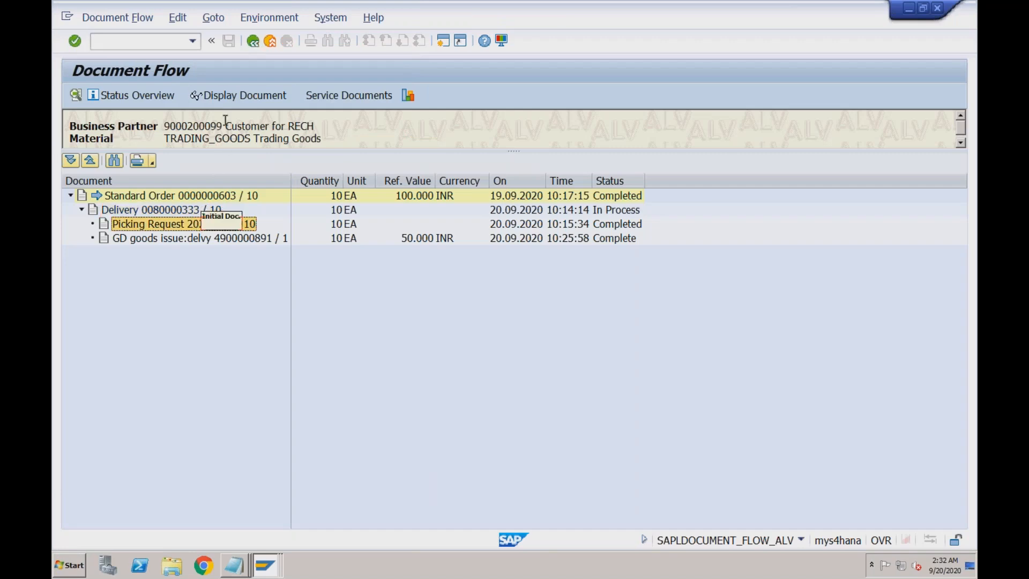
left_click(232, 97)
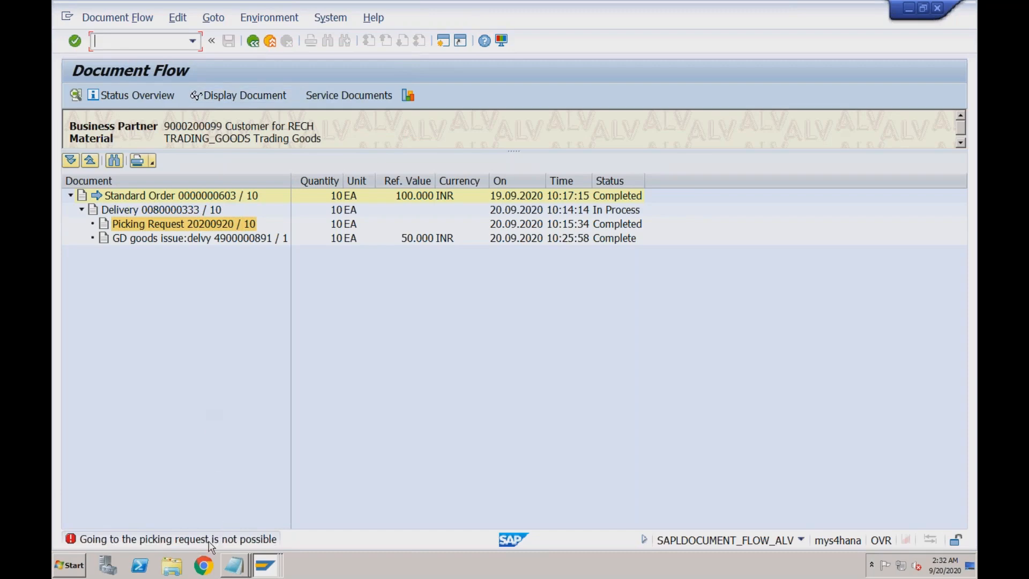
left_click(205, 242)
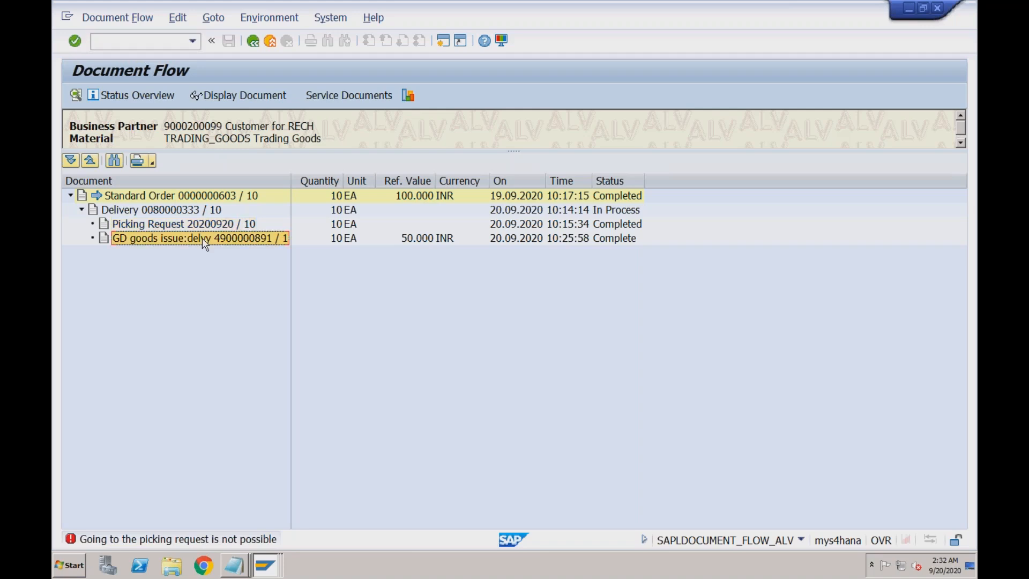
left_click(243, 96)
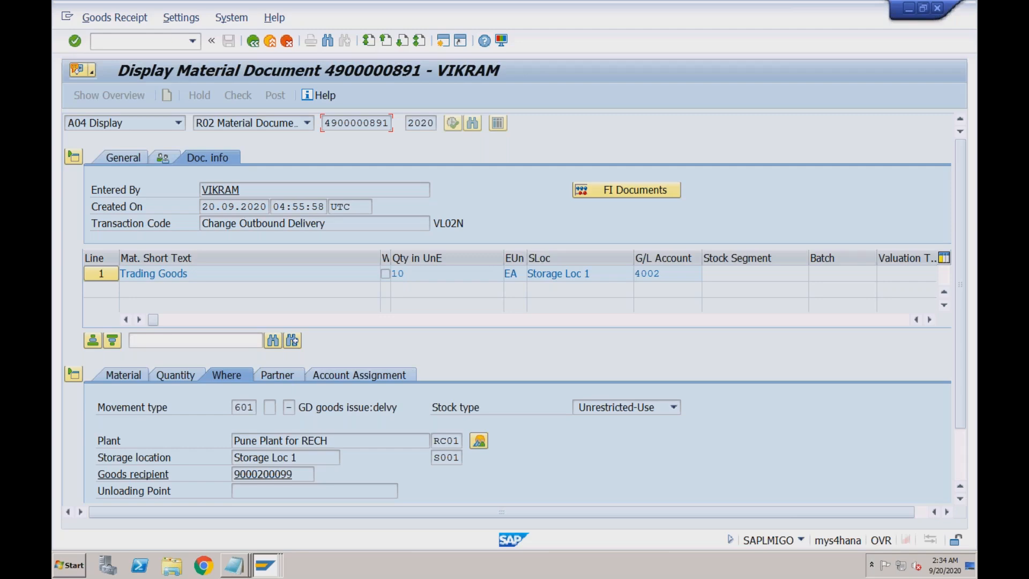
left_click(262, 190)
left_click(257, 207)
left_click(298, 206)
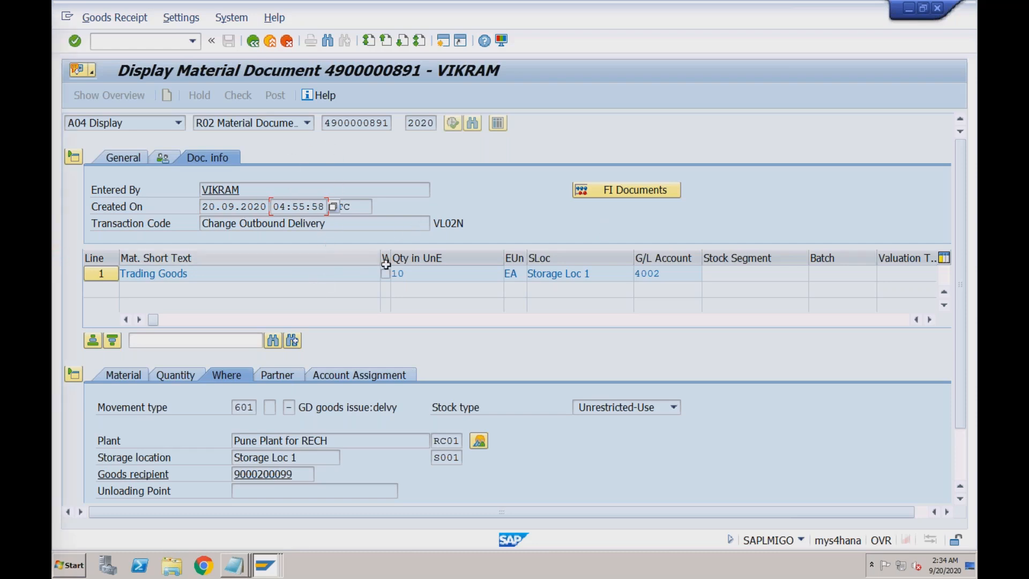
- Review quantity 10, movement type 601, Pune Plant, Storage Loc 1, recipient, then list accounting documents
left_click(408, 274)
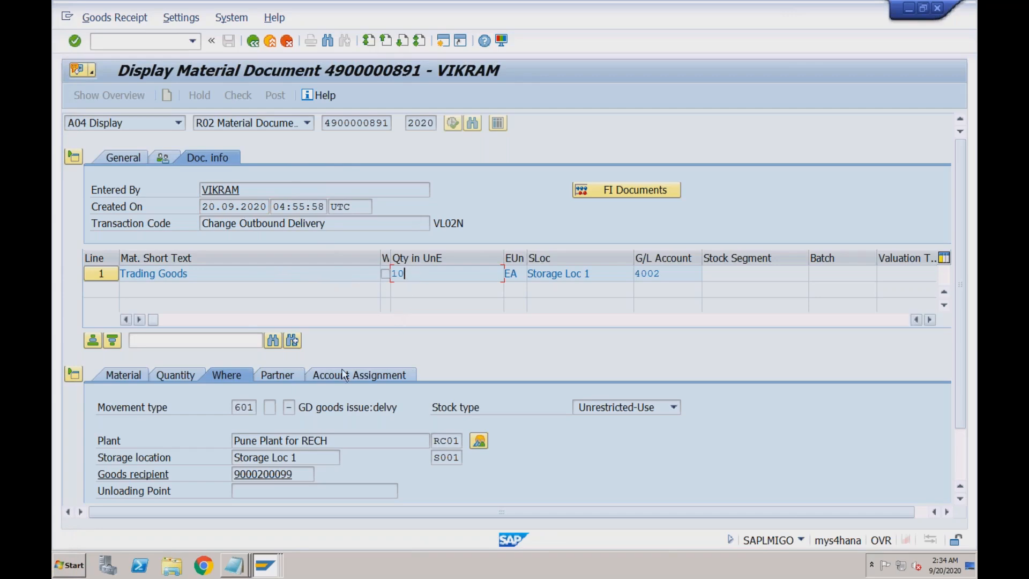
left_click(255, 408)
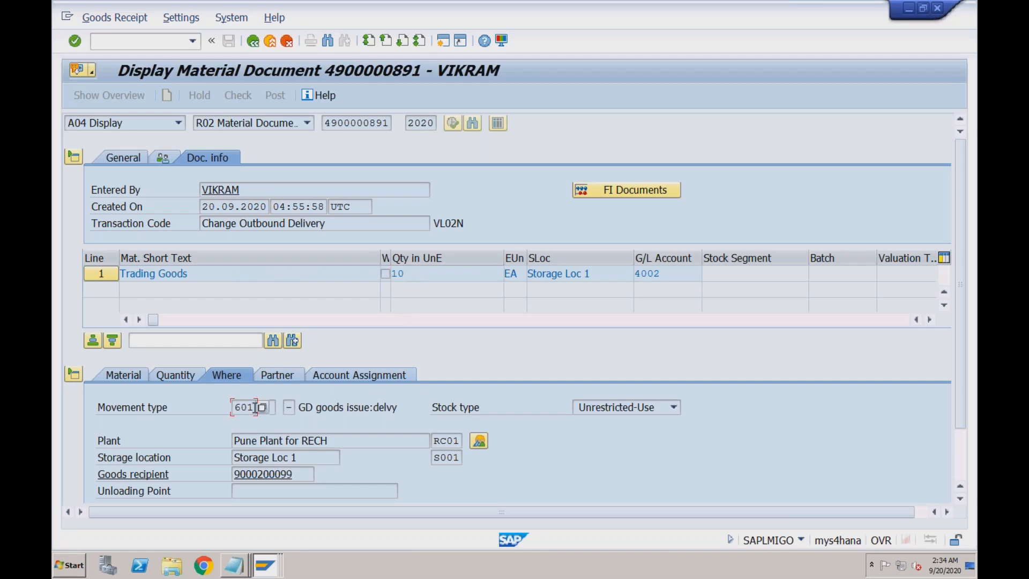
left_click(338, 440)
left_click(319, 458)
left_click(304, 475)
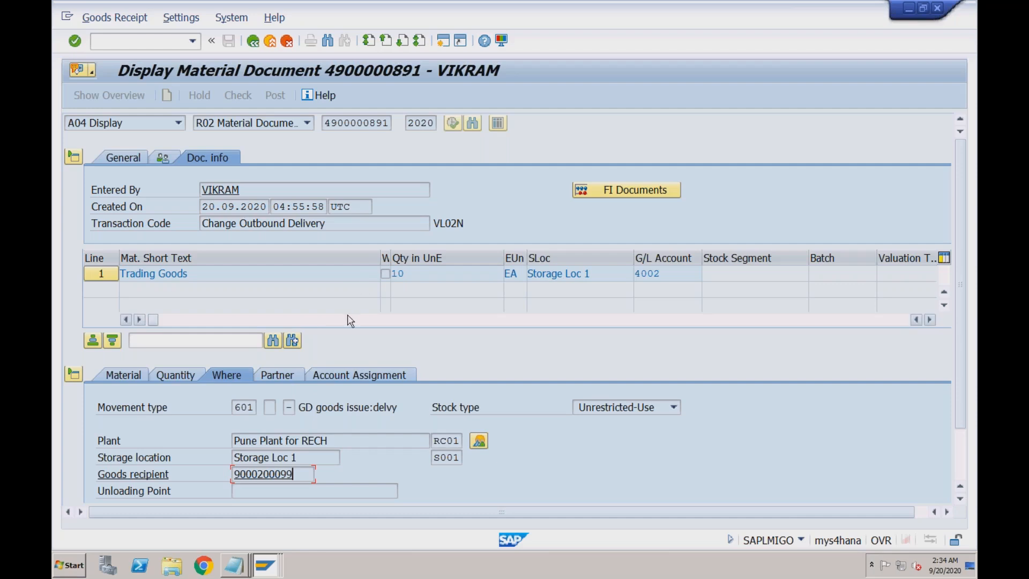
left_click(355, 206)
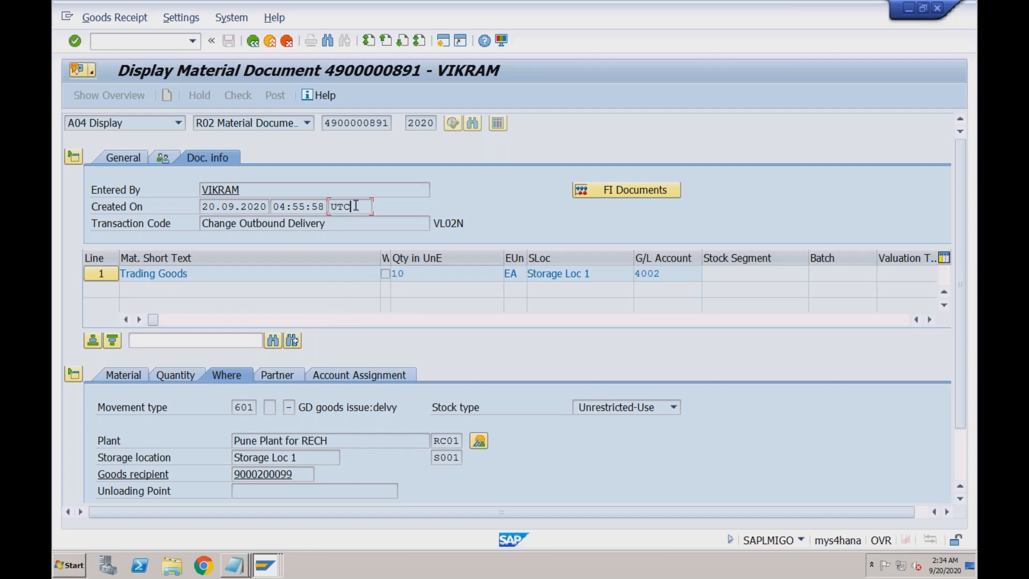
left_click(618, 188)
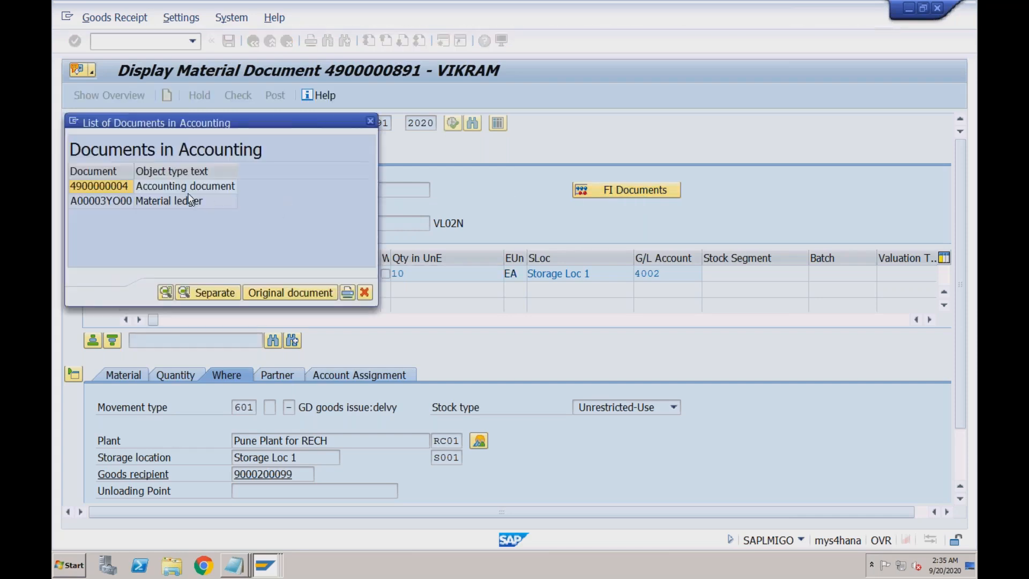
left_click(181, 189)
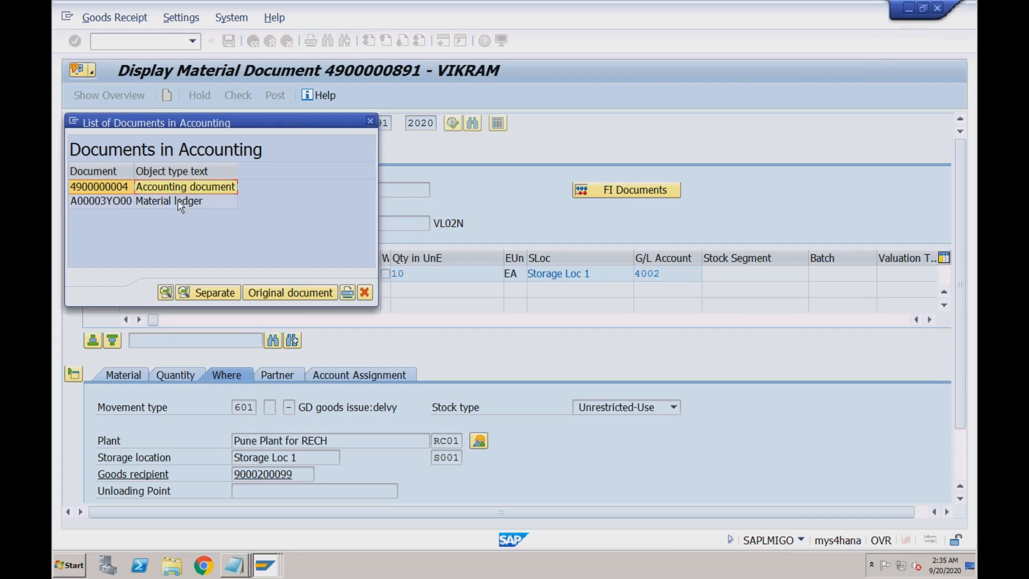
left_click(181, 202)
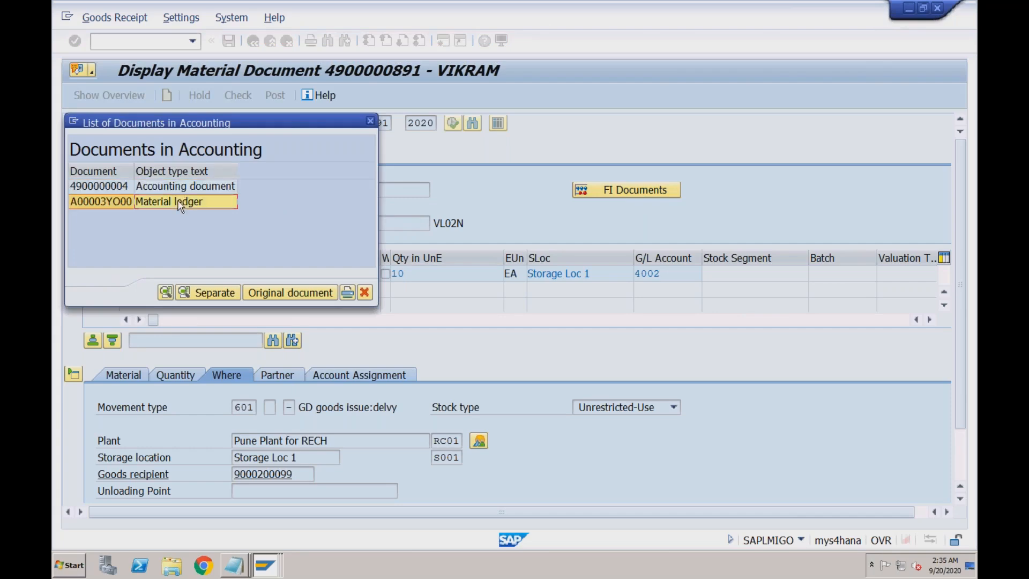
double_click(147, 187)
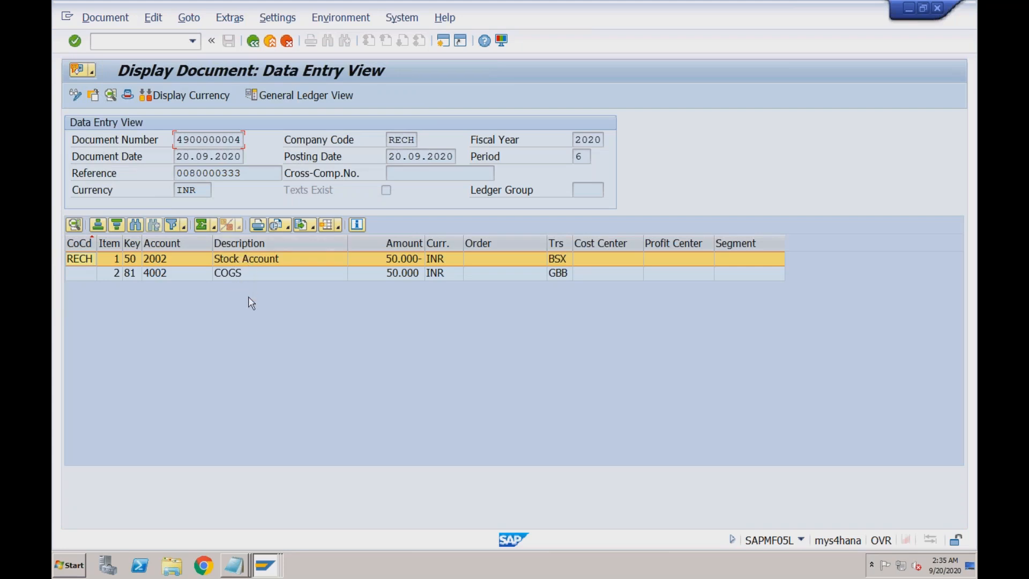
- Examine the Stock Account and COGS 4002 lines, widening the Trs column to read BSX and GBB
left_click(278, 260)
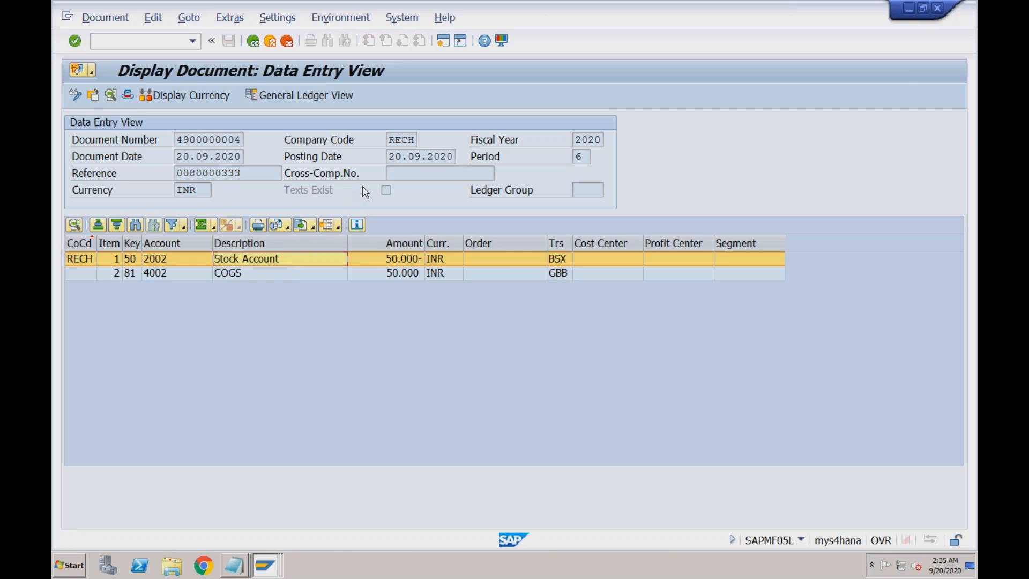
left_click(259, 278)
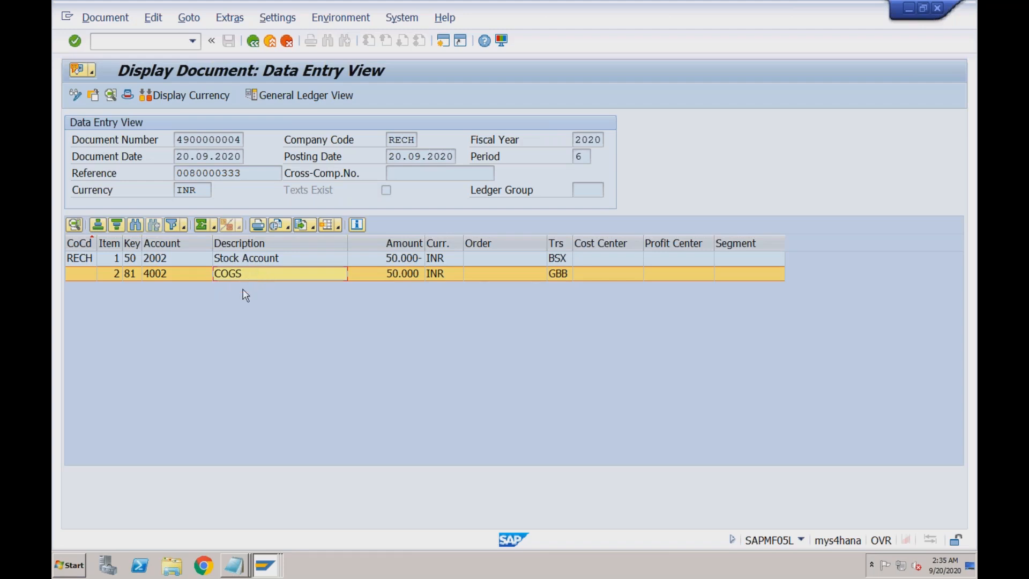
left_click(183, 259)
left_click(181, 274)
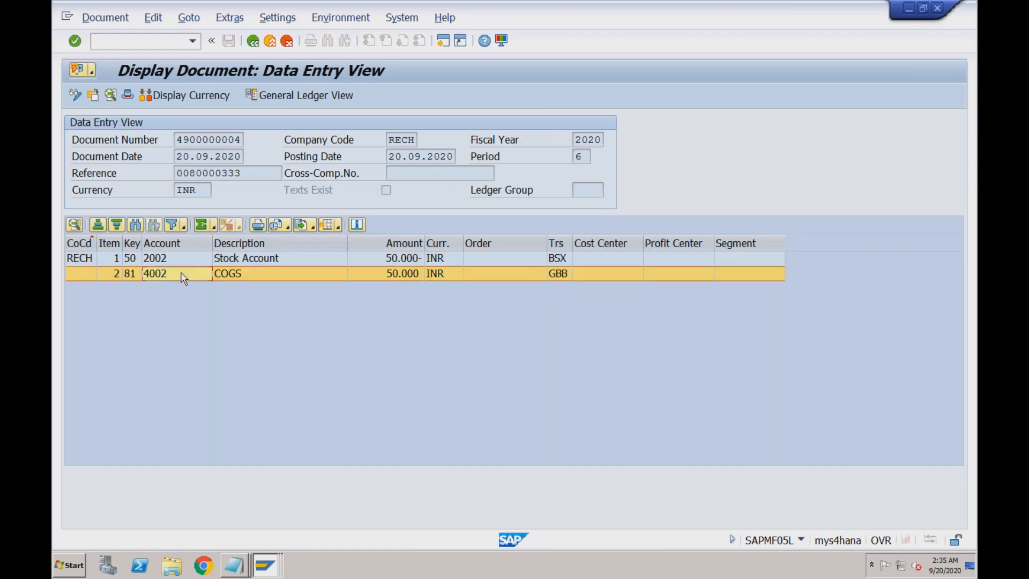
left_click_drag(572, 242, 578, 244)
left_click(565, 259)
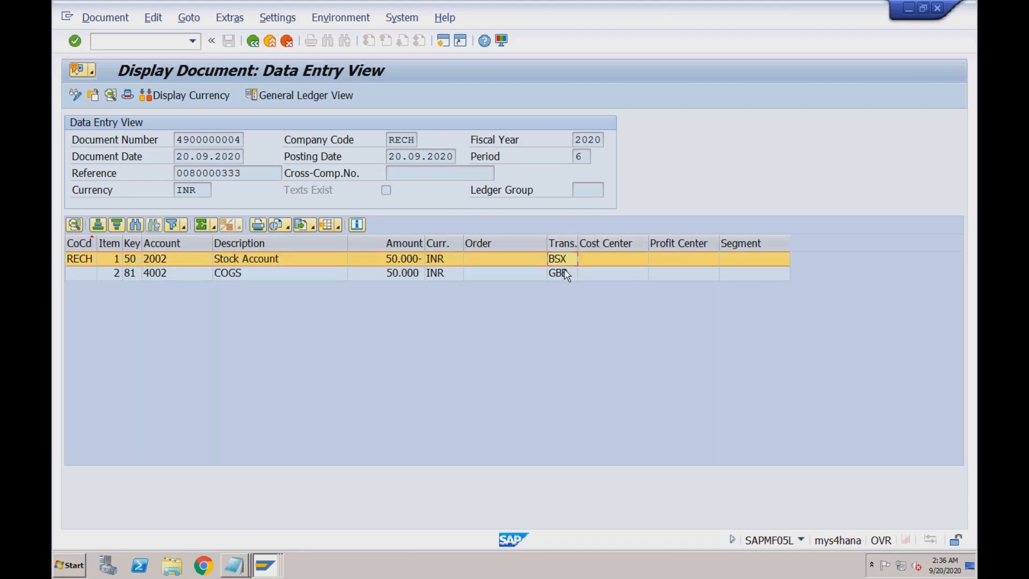
left_click(564, 274)
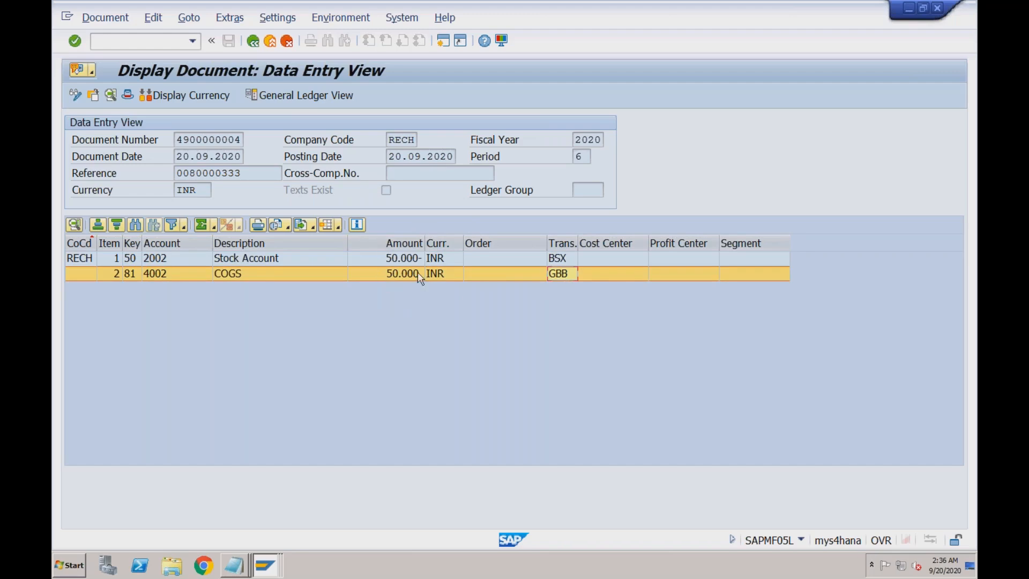
- Run transaction OBYC in a new session
left_click(445, 38)
type("obyc")
key("Return")
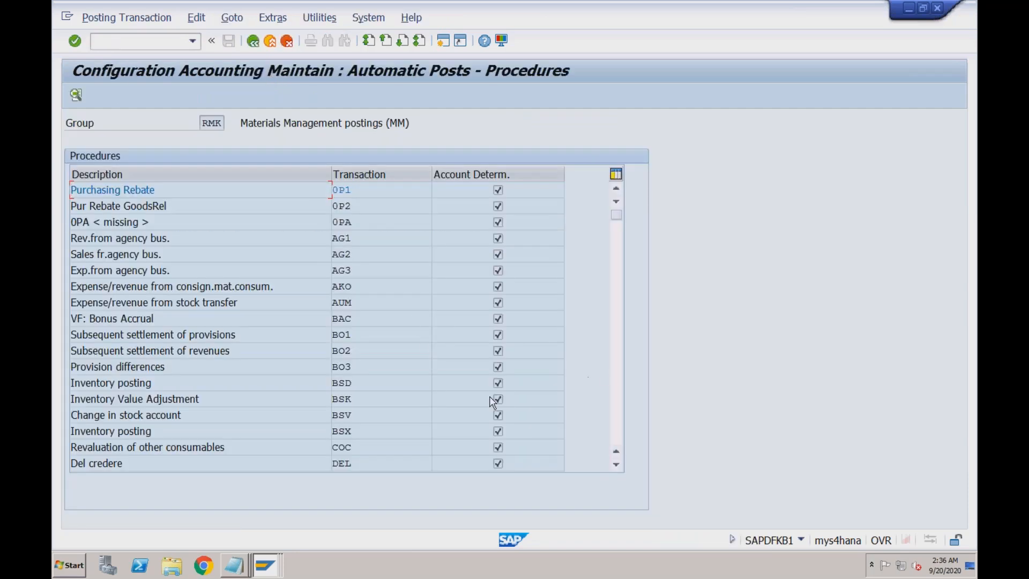
- Check the Stock Account line item in the accounting document
left_click(265, 564)
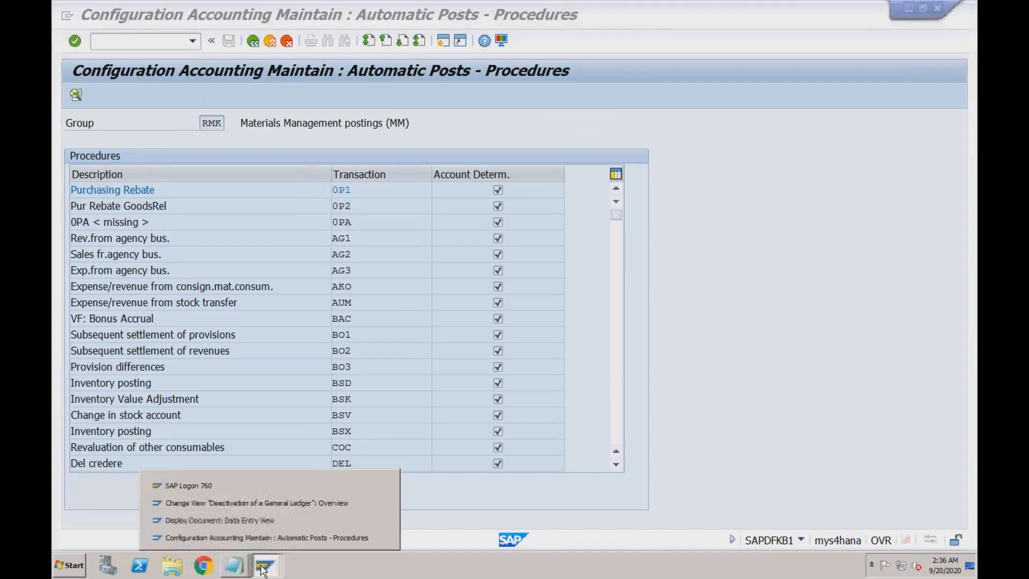
left_click(272, 519)
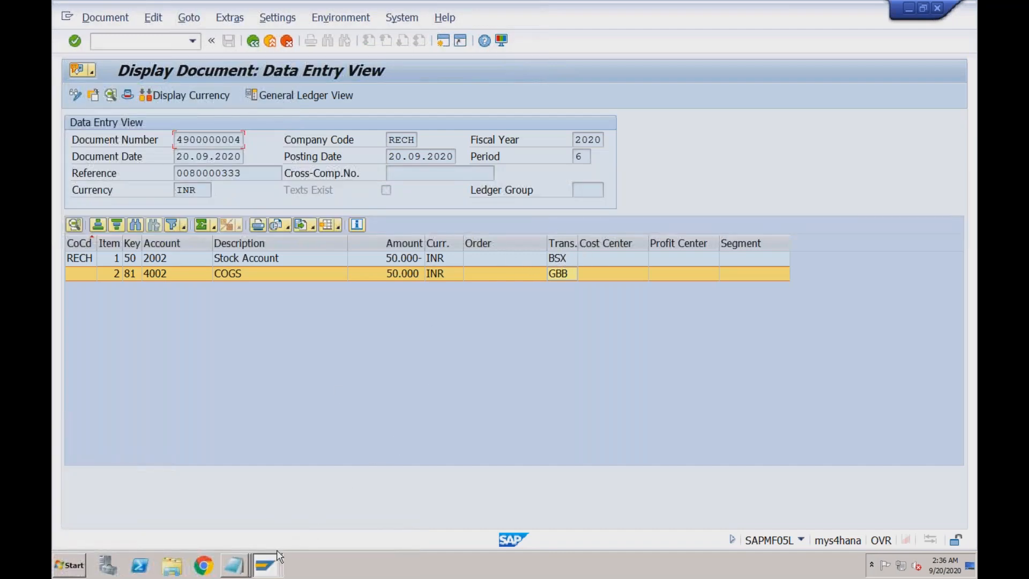
left_click(282, 261)
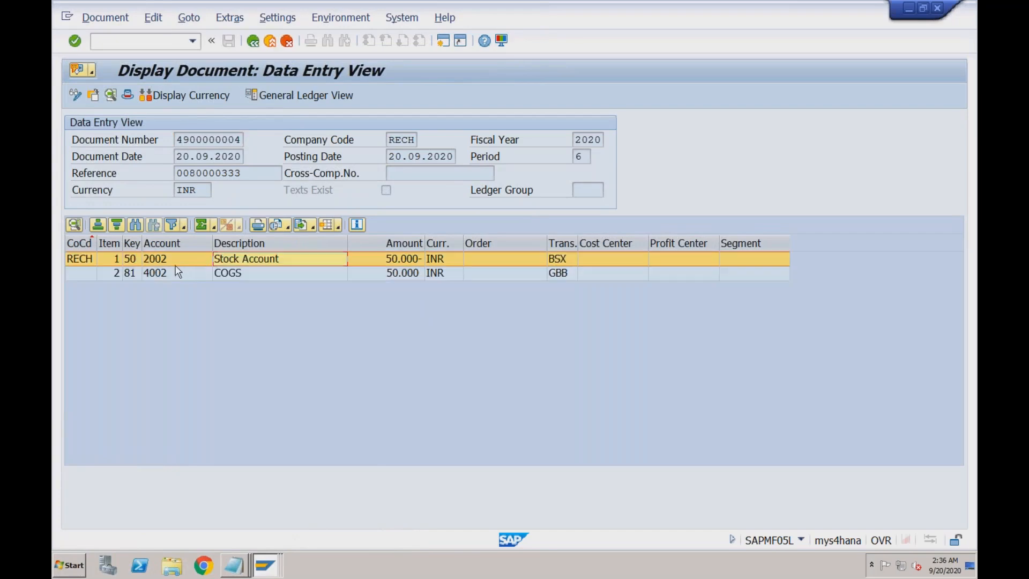
- Open BSX for chart RECH, confirm it posts to account 2002, and view its rules
left_click(265, 565)
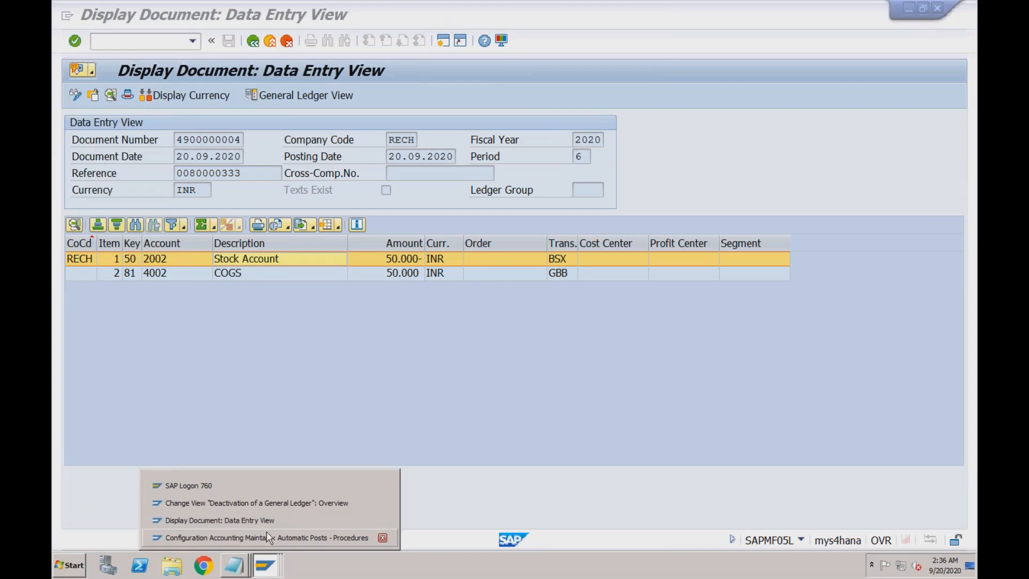
left_click(266, 533)
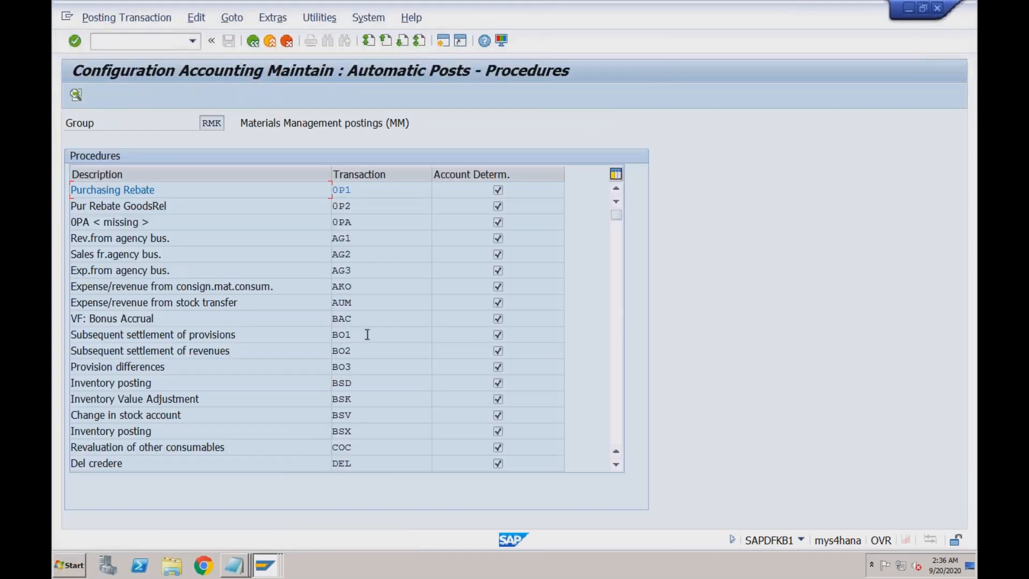
double_click(353, 432)
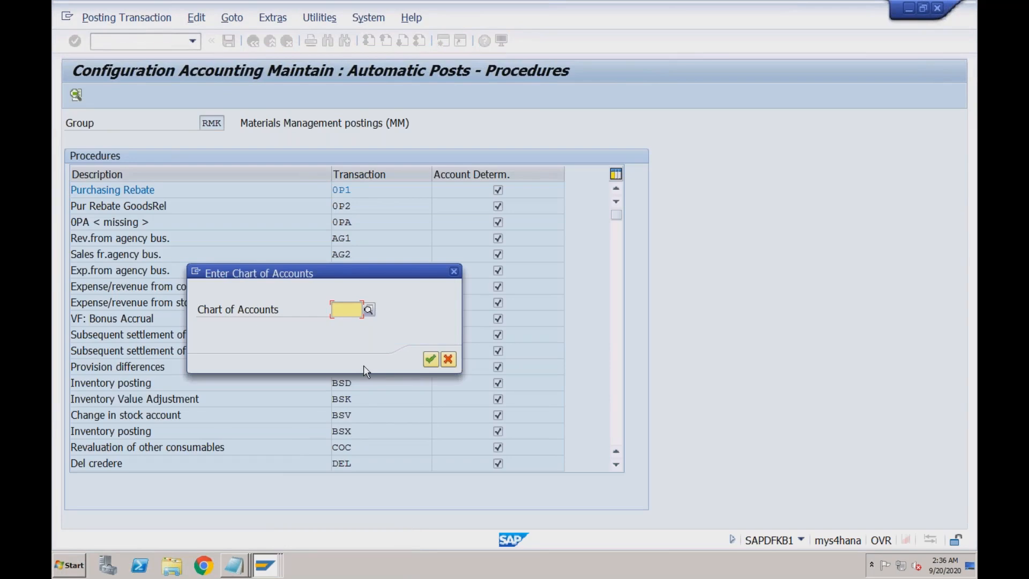
type("RECH")
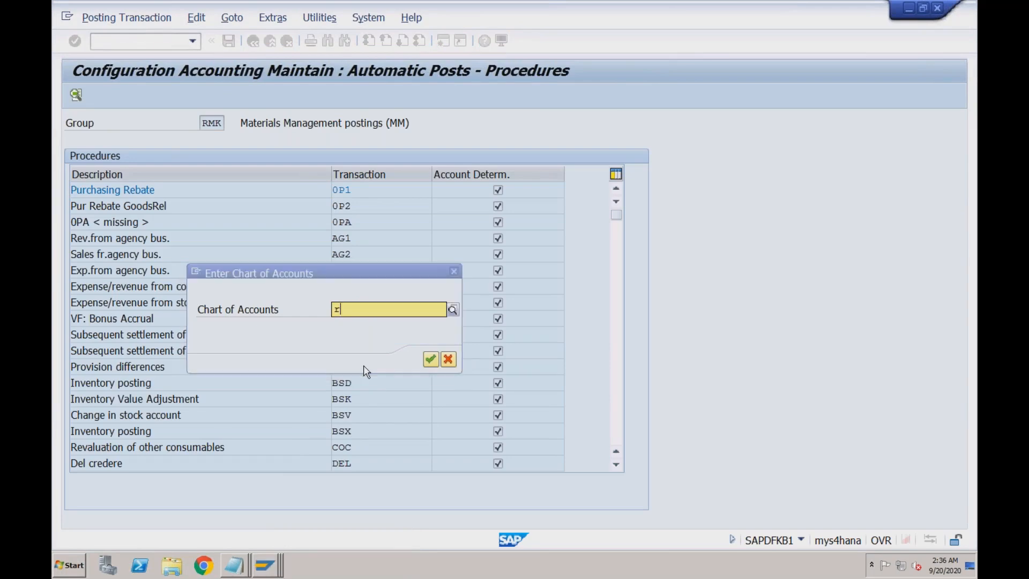
key("Return")
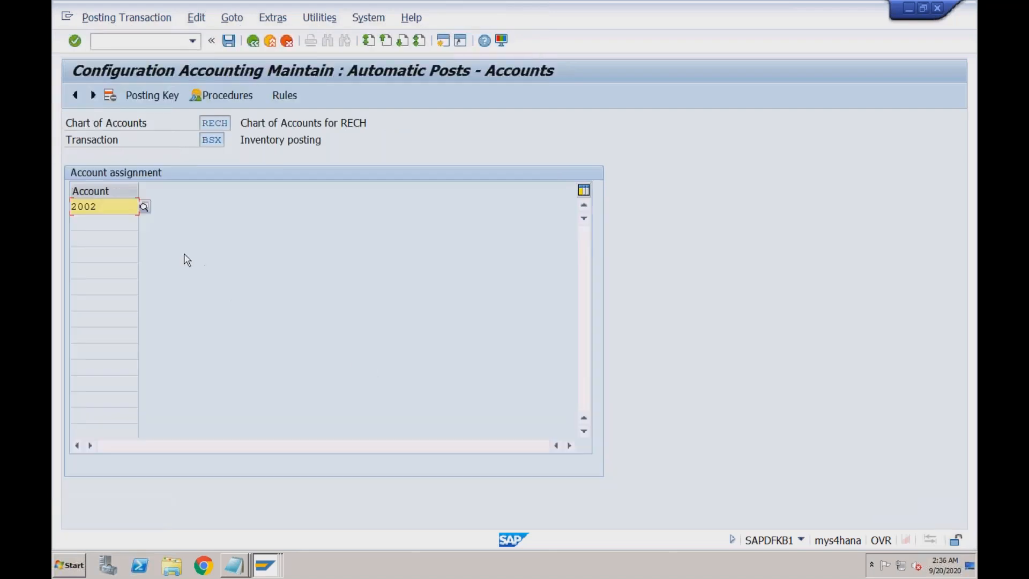
left_click_drag(97, 208, 71, 207)
left_click(103, 206)
left_click(294, 99)
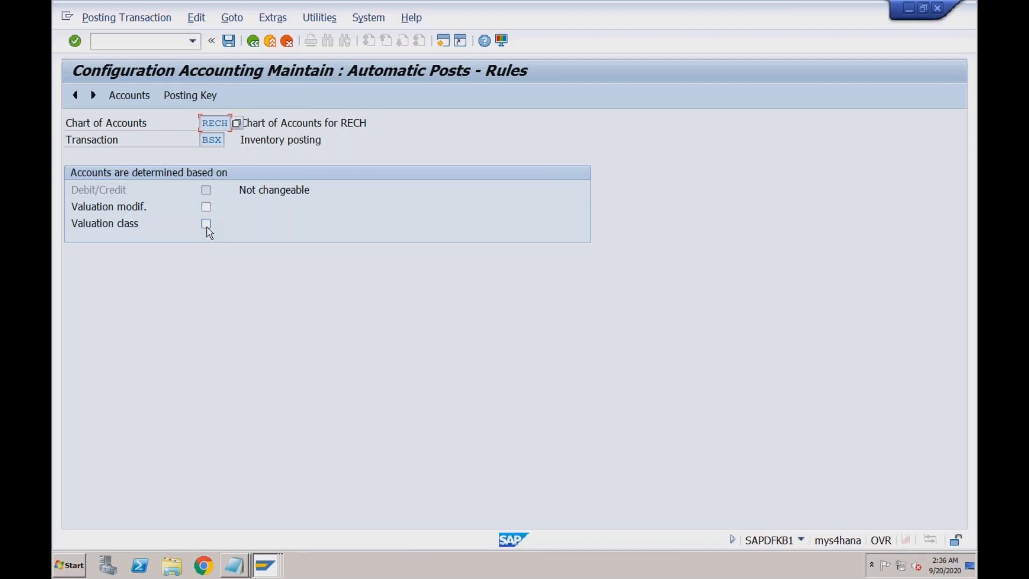
- Open GBB and confirm valuation classes 3100 and 7920 post to account 4002
left_click(253, 42)
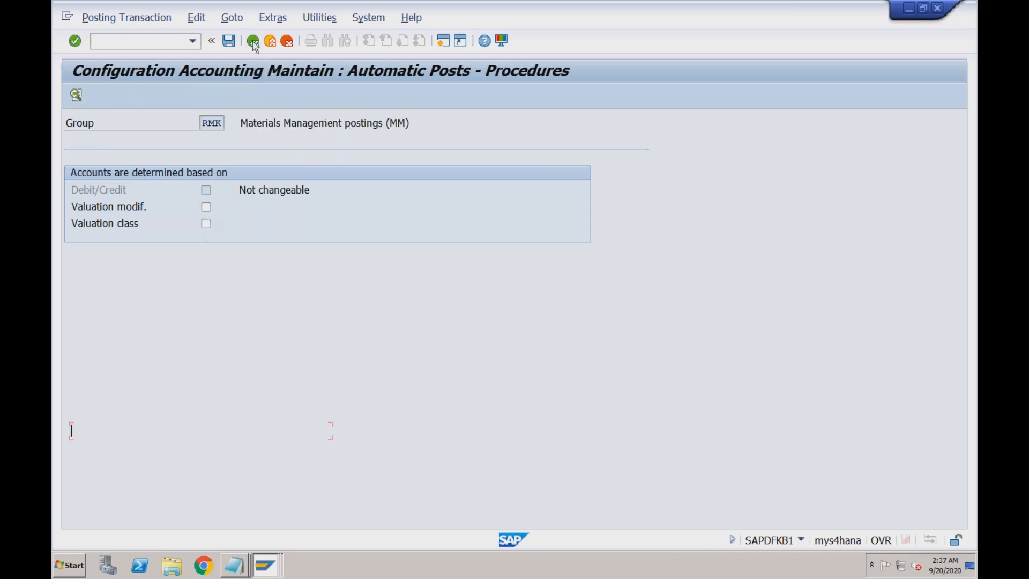
left_click(621, 325)
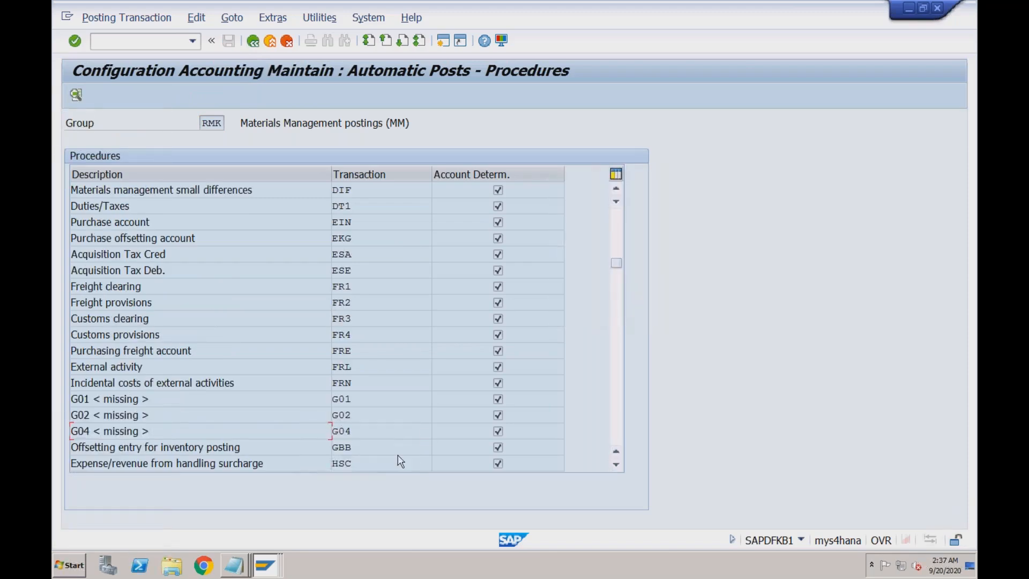
double_click(354, 447)
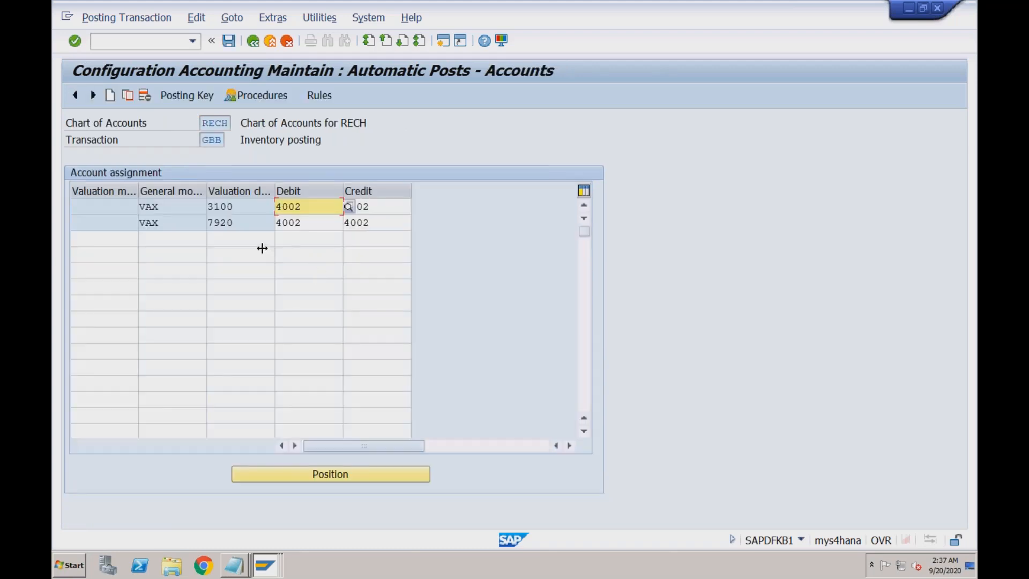
left_click(242, 207)
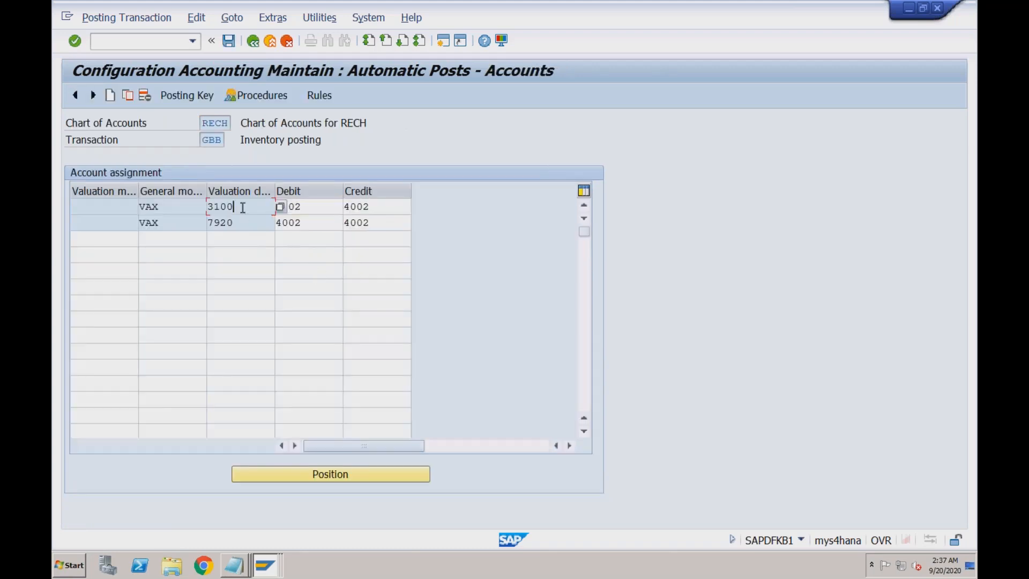
left_click(305, 206)
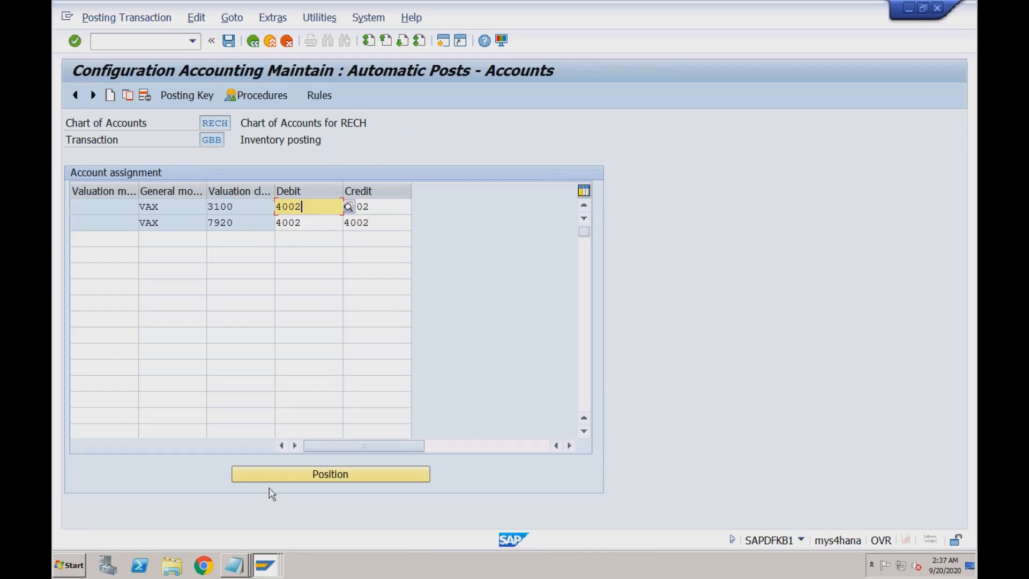
left_click(266, 565)
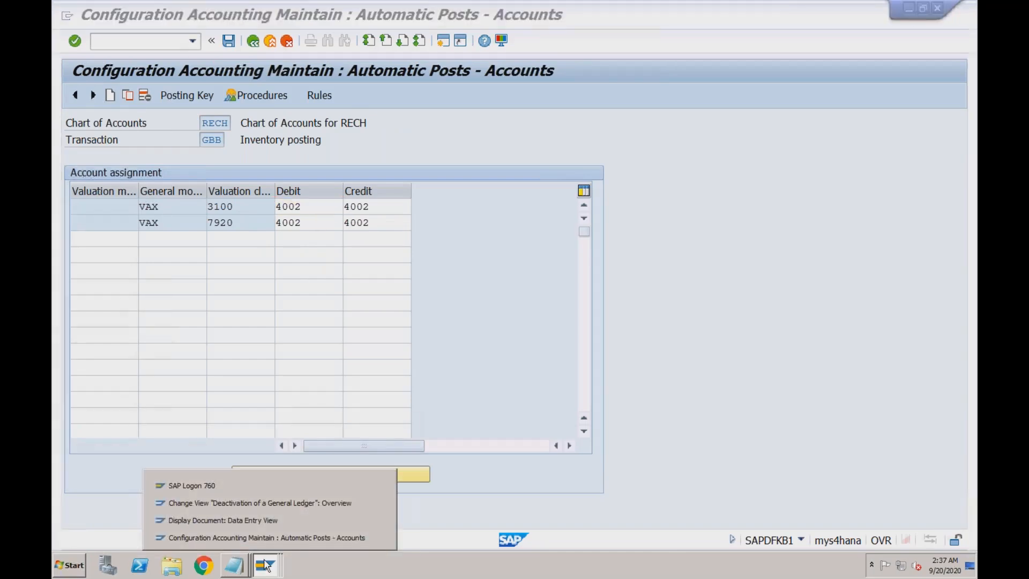
- Recheck the COGS line, then back out of the accounting document and document flow to SAP Easy Access
left_click(265, 522)
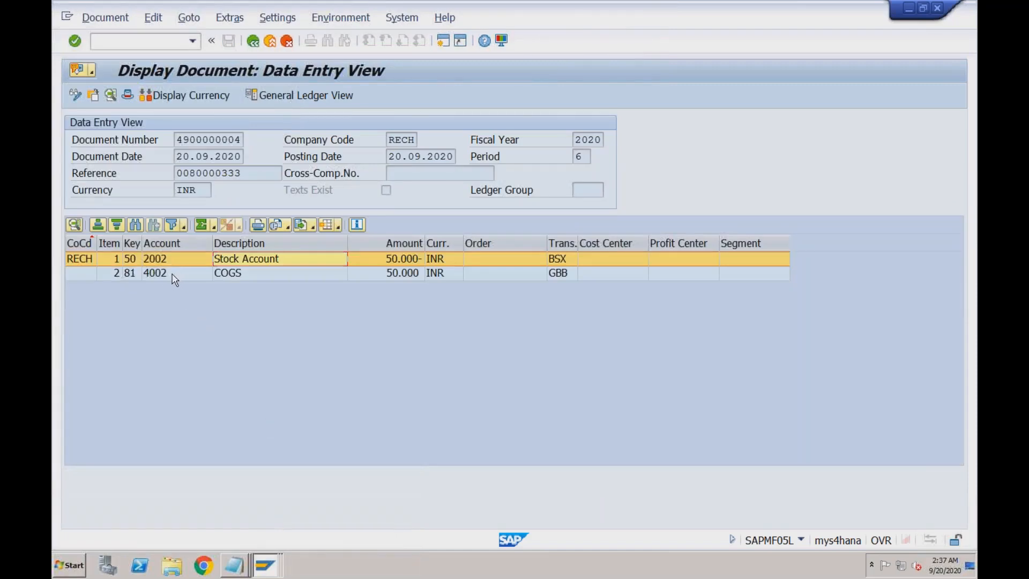
left_click(254, 277)
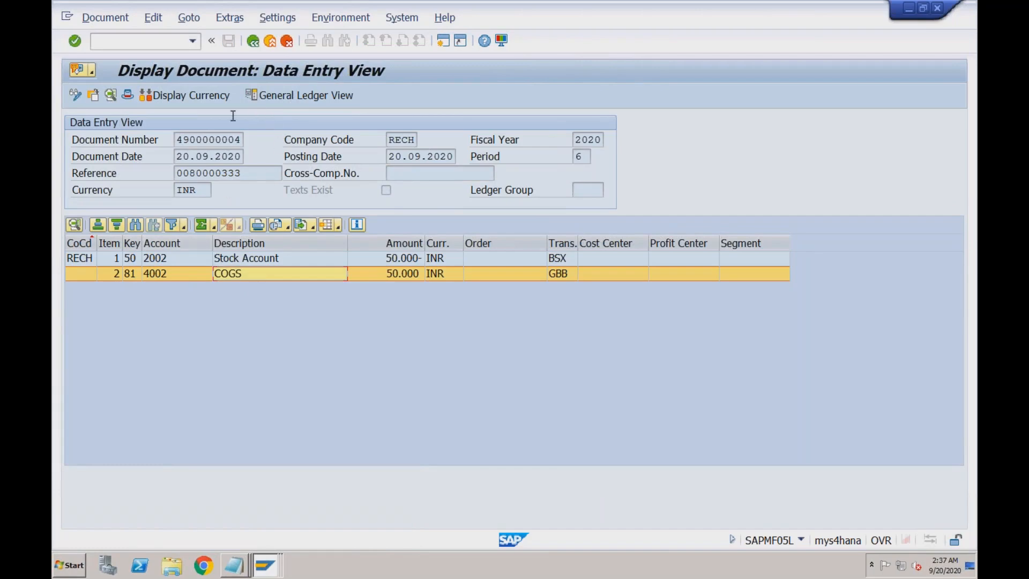
left_click(254, 43)
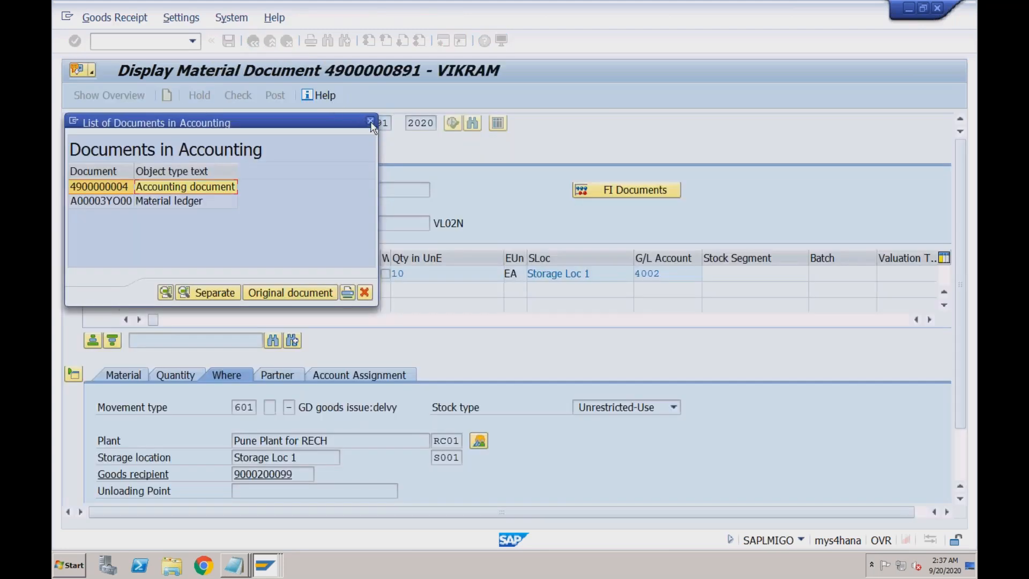
left_click(370, 122)
left_click(253, 42)
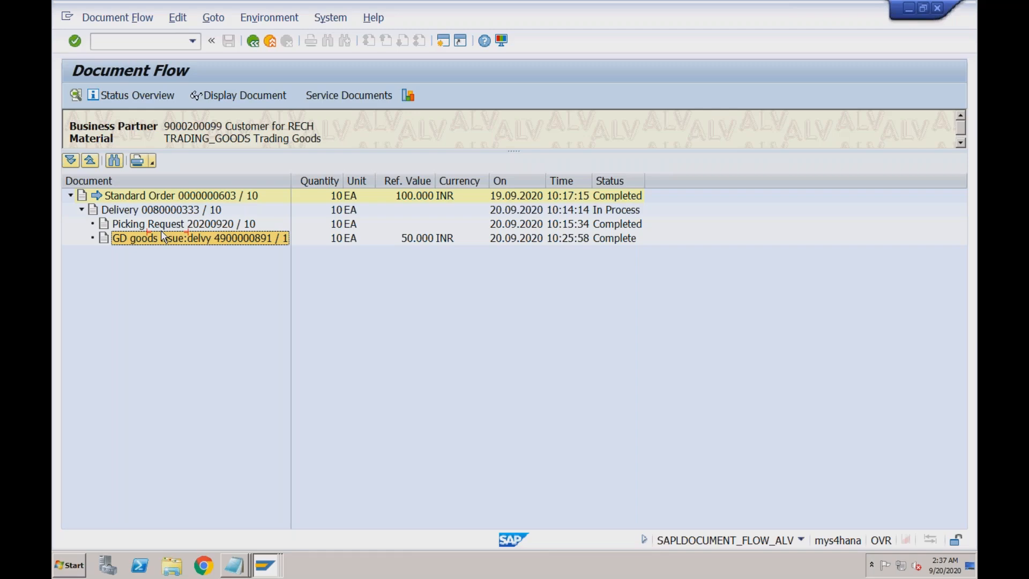
left_click(273, 45)
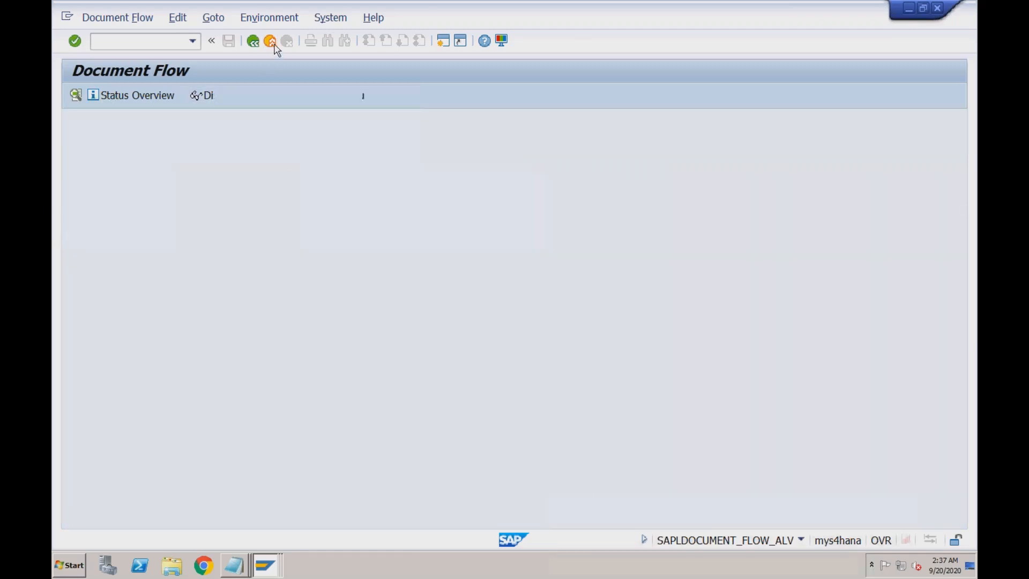
left_click(272, 42)
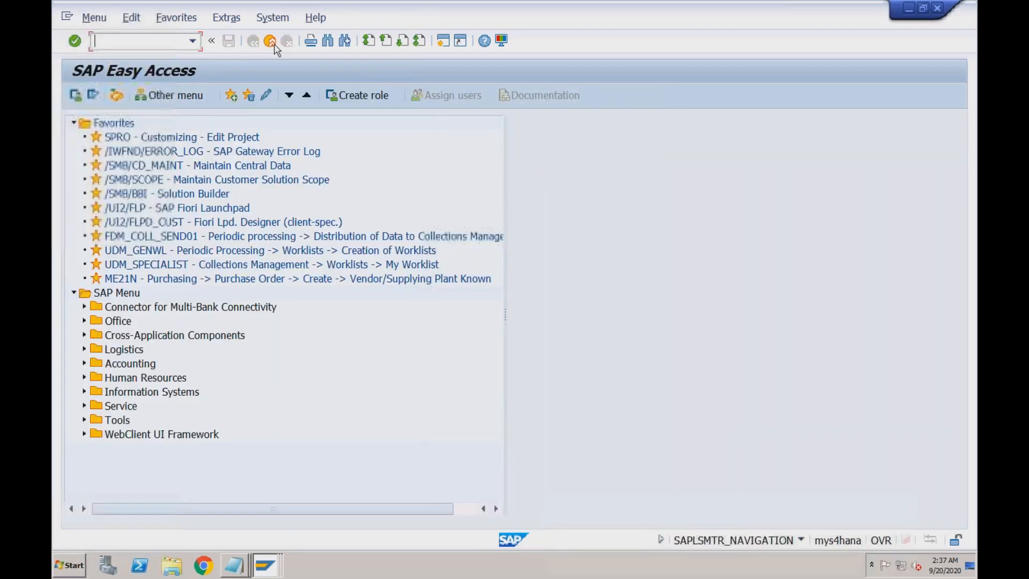
- Expand Logistics > Sales and Distribution > Billing > Billing Document and launch VF01 - Create
left_click(84, 349)
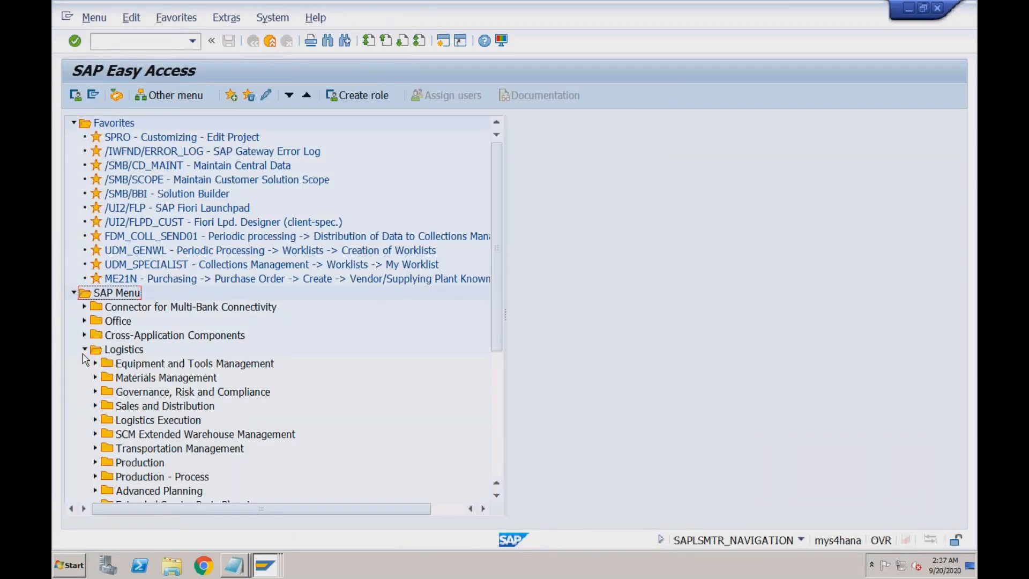
left_click(95, 405)
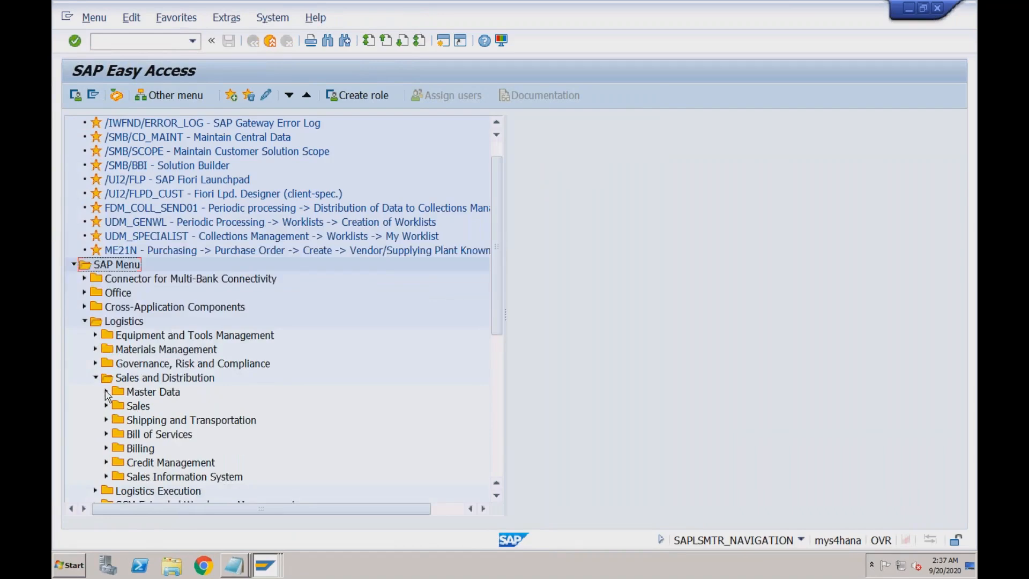
left_click(106, 448)
left_click(116, 463)
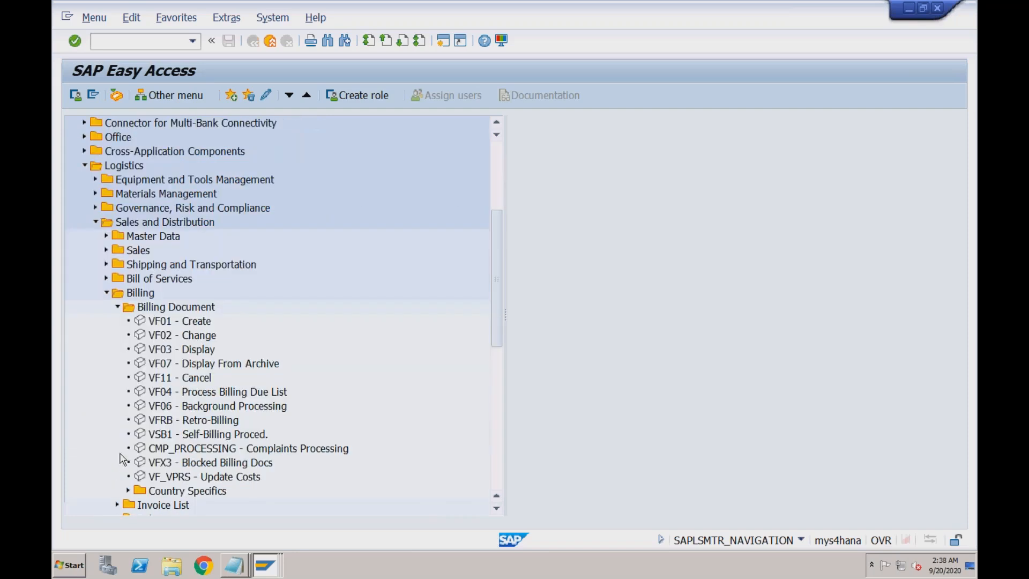
left_click(179, 320)
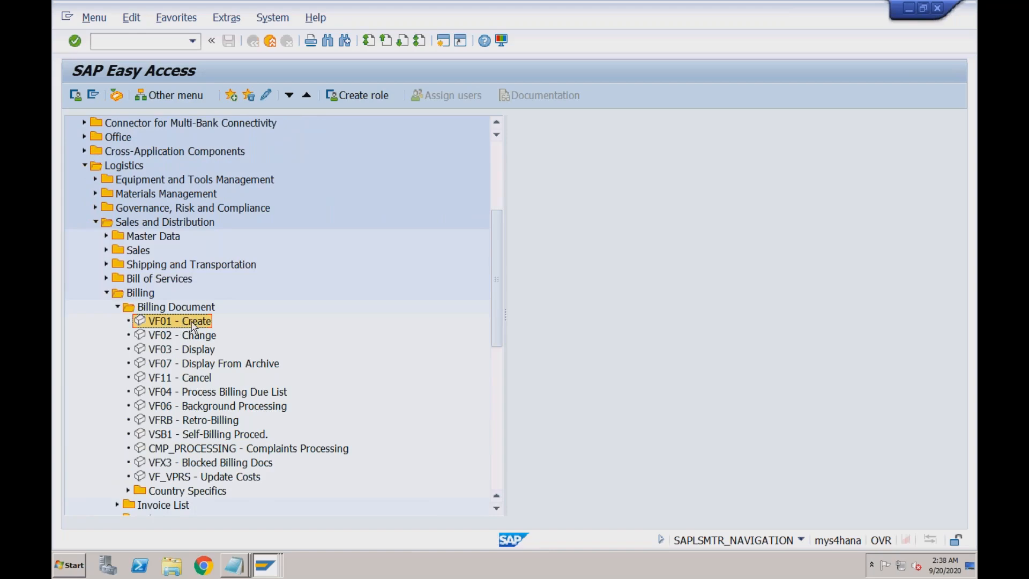
double_click(193, 323)
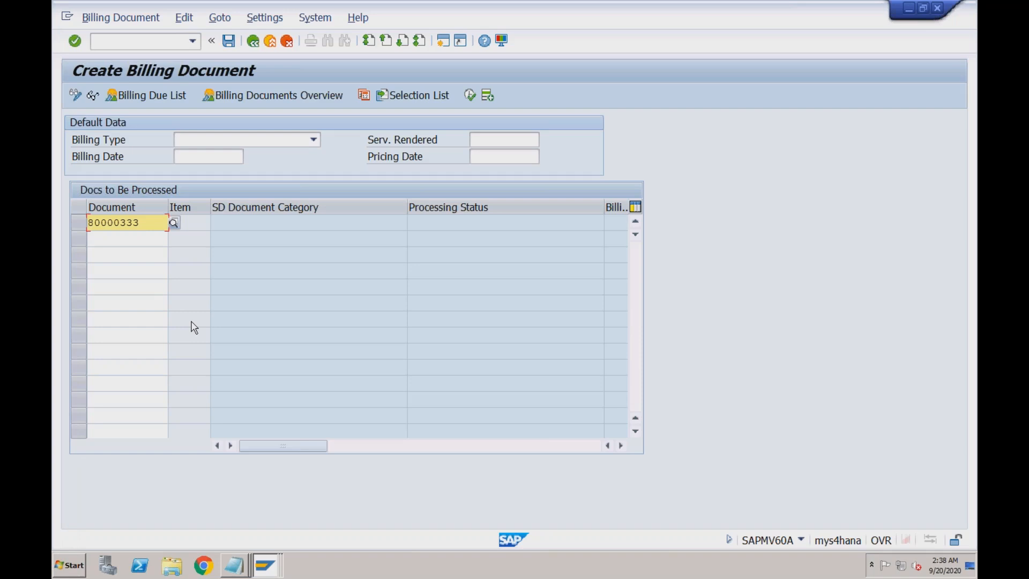
- Process delivery 80000333 into the F2 invoice: item 10 TRADING_GOODS, 100.000 INR
left_click(147, 226)
key("Return")
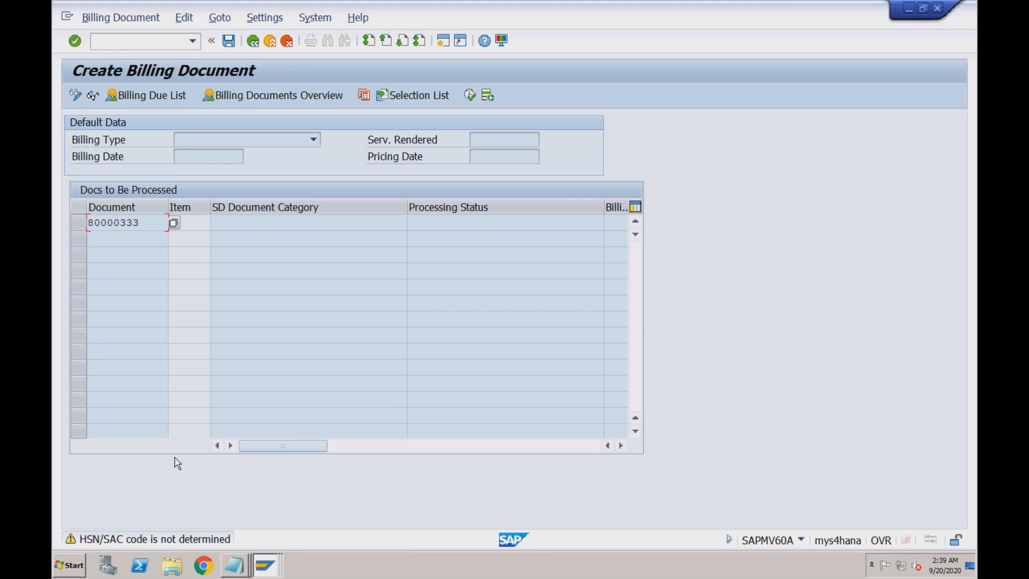
key("Return")
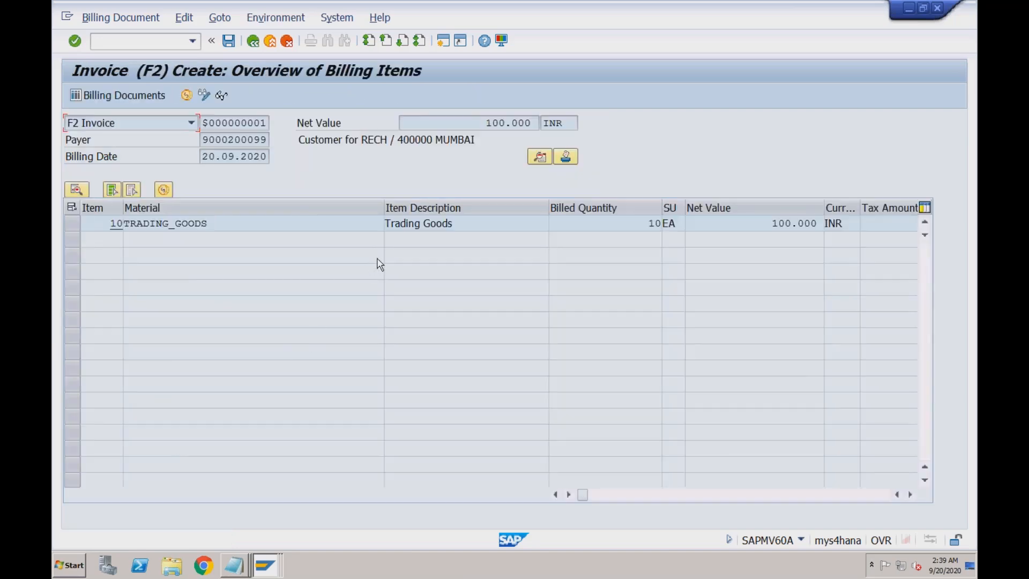
- Verify net value 100.000, the payer, billing date 20.09.2020 and material TRADING_GOODS
left_click(485, 122)
double_click(531, 123)
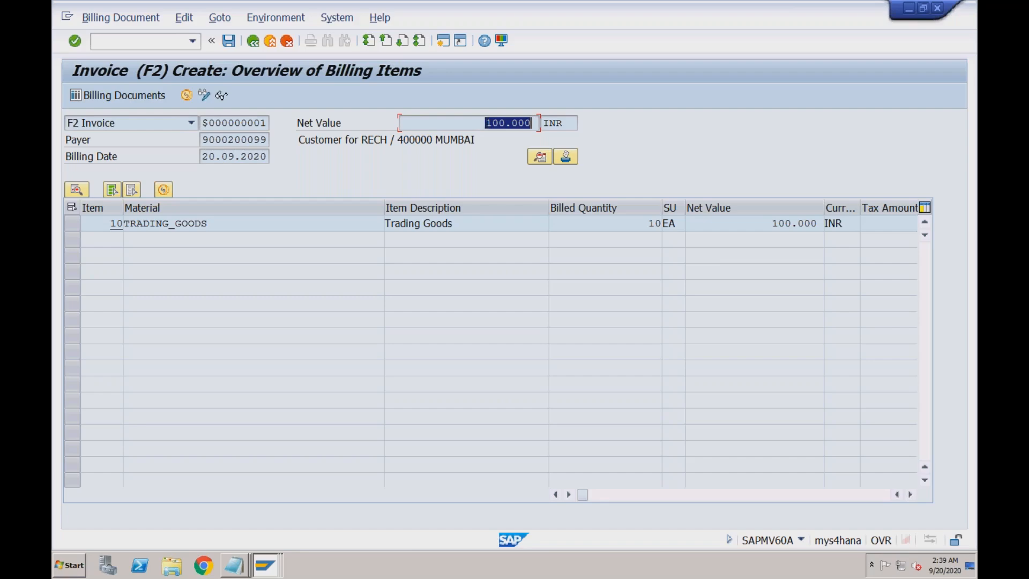
left_click(534, 124)
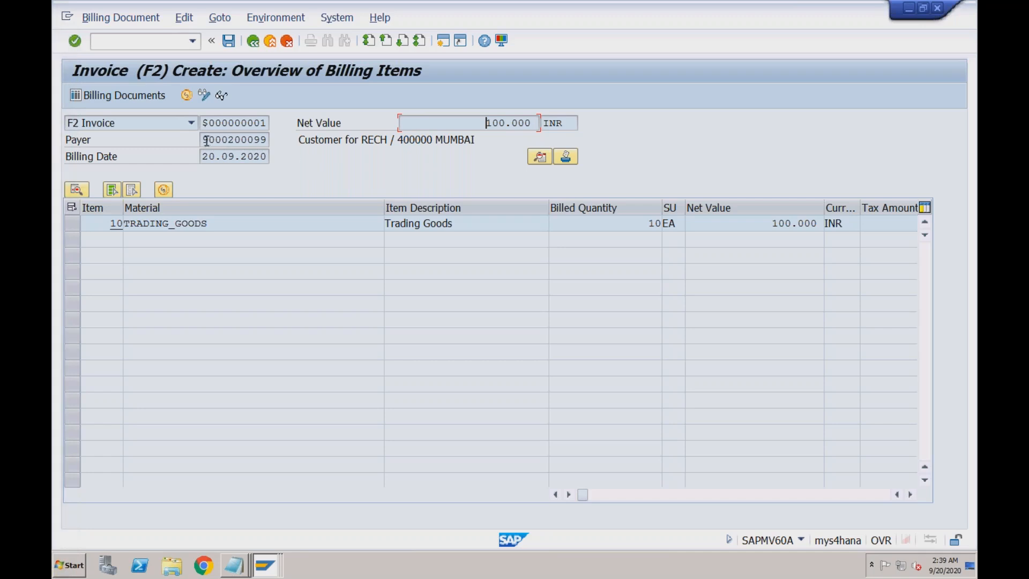
left_click_drag(205, 140, 270, 139)
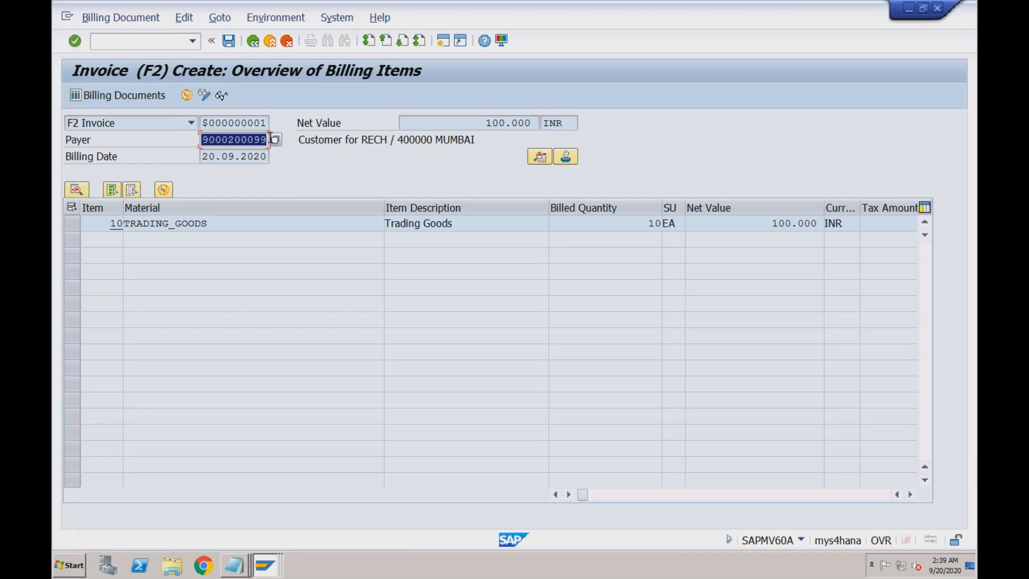
left_click_drag(204, 156, 265, 156)
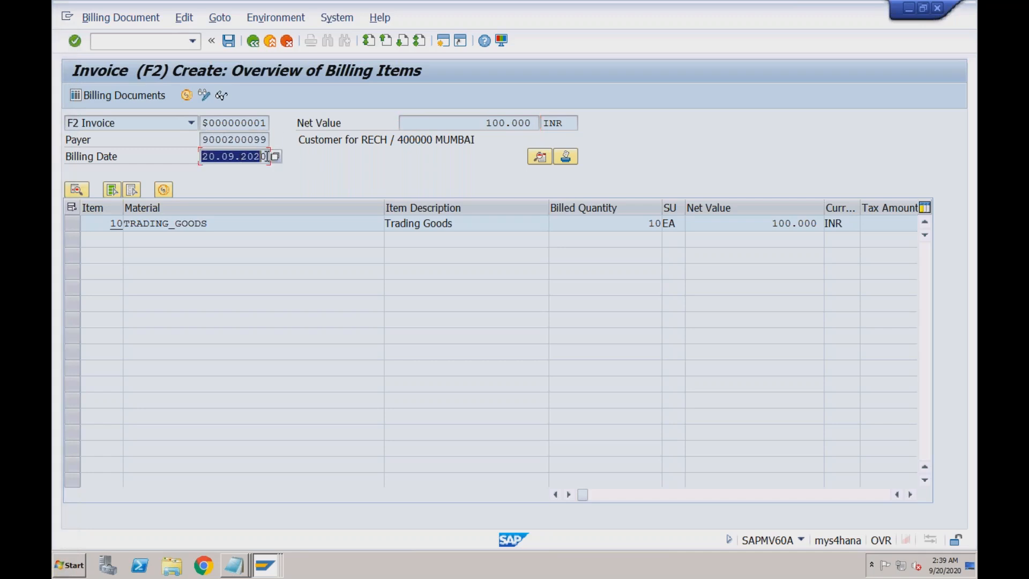
left_click(209, 224)
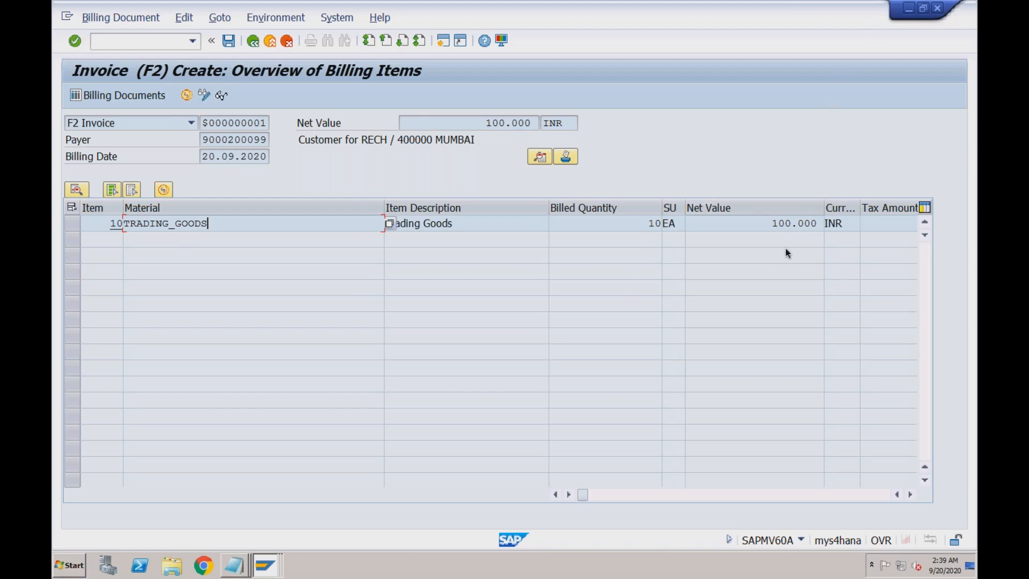
- Save the invoice past the HSN/SAC and Business Place warnings, hitting the Y1 error
left_click(228, 42)
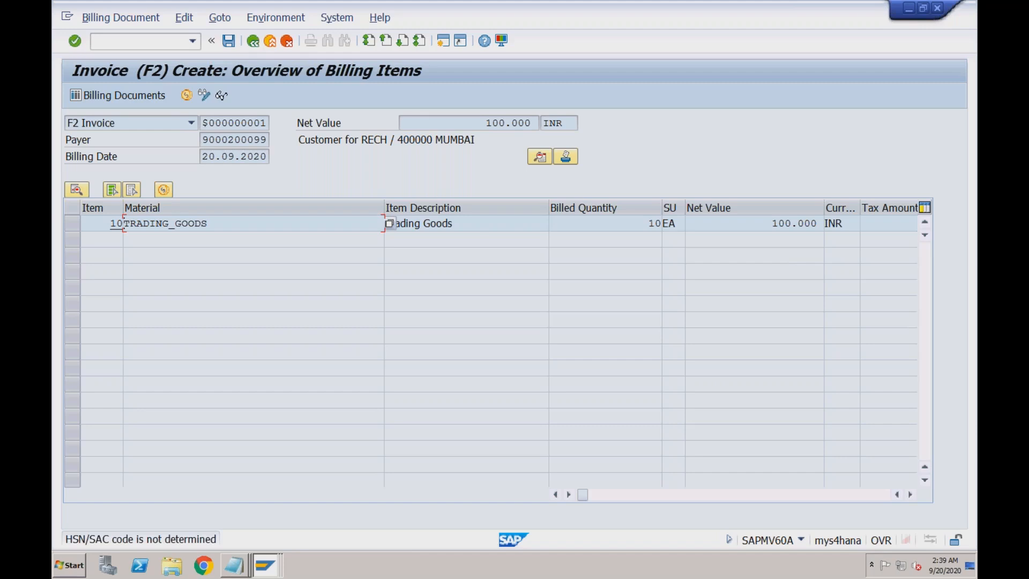
key("Return")
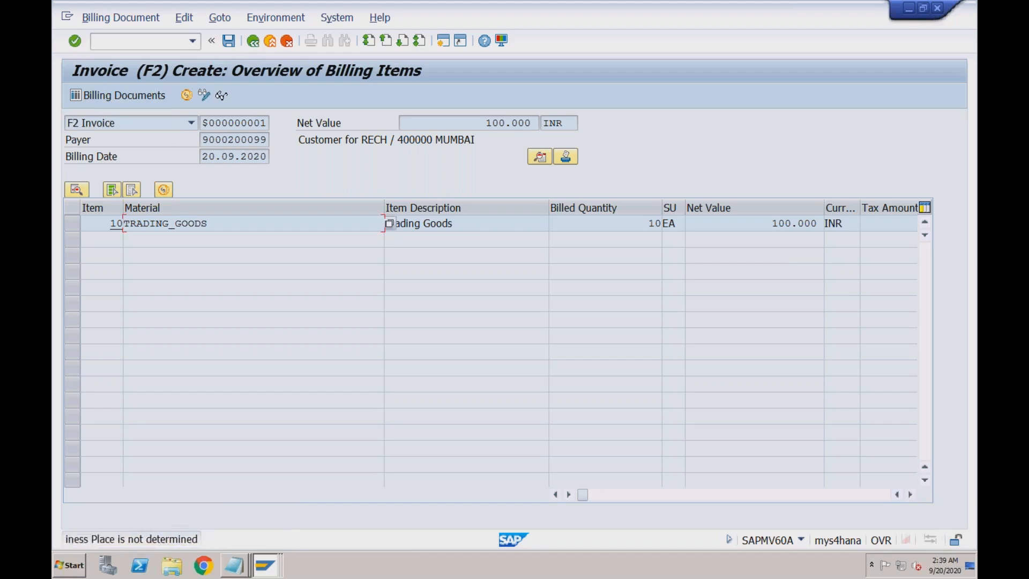
key("Return")
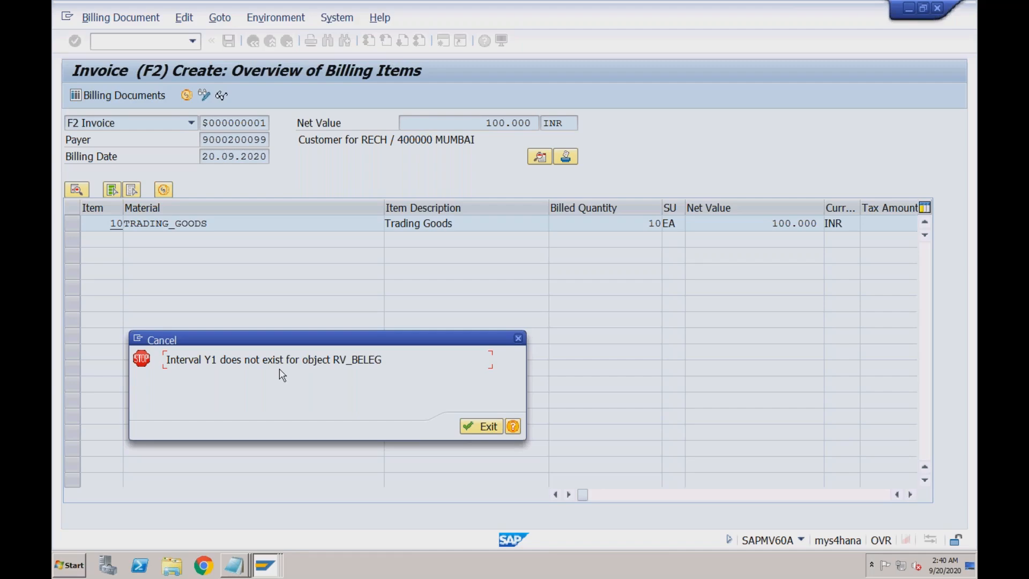
- Read the Performance Assistant help on the missing Y1 interval, then exit the invoice
left_click(512, 427)
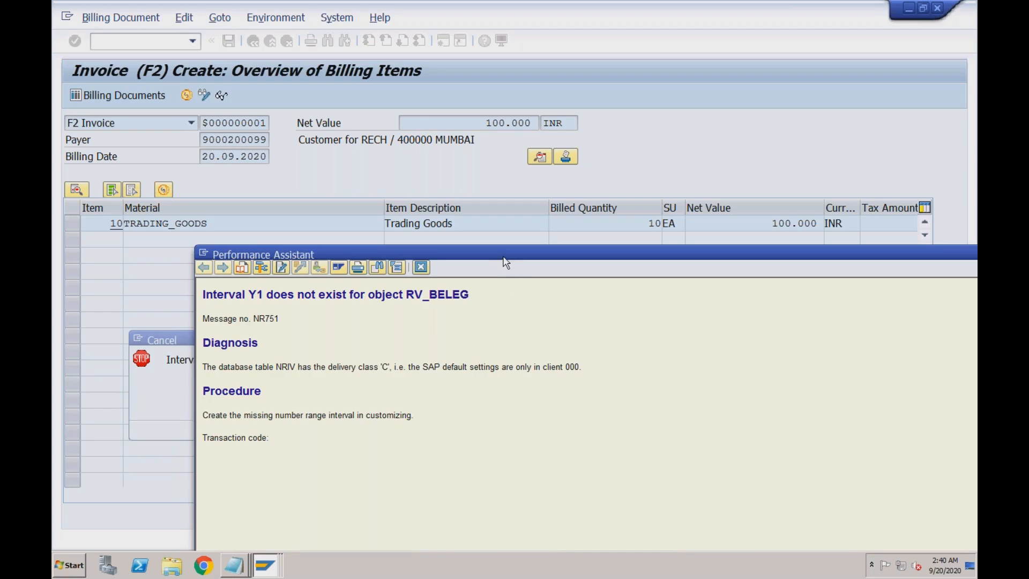
left_click_drag(503, 259, 476, 192)
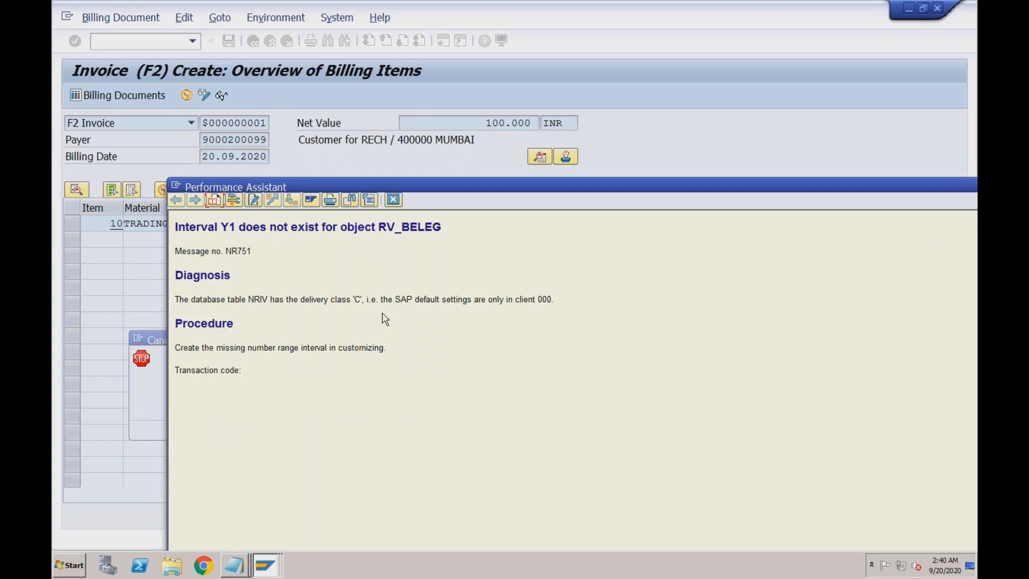
left_click(393, 200)
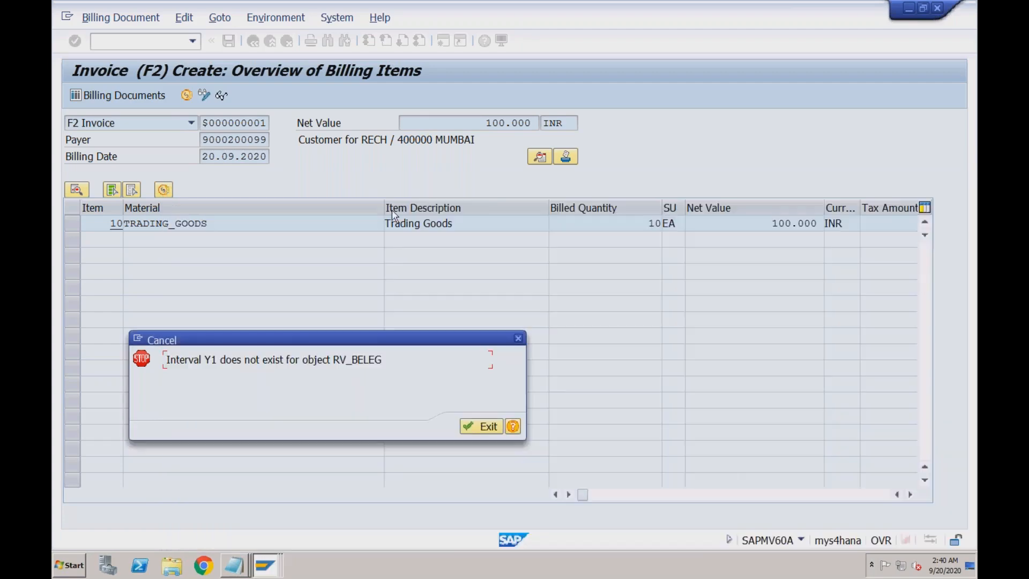
left_click(477, 427)
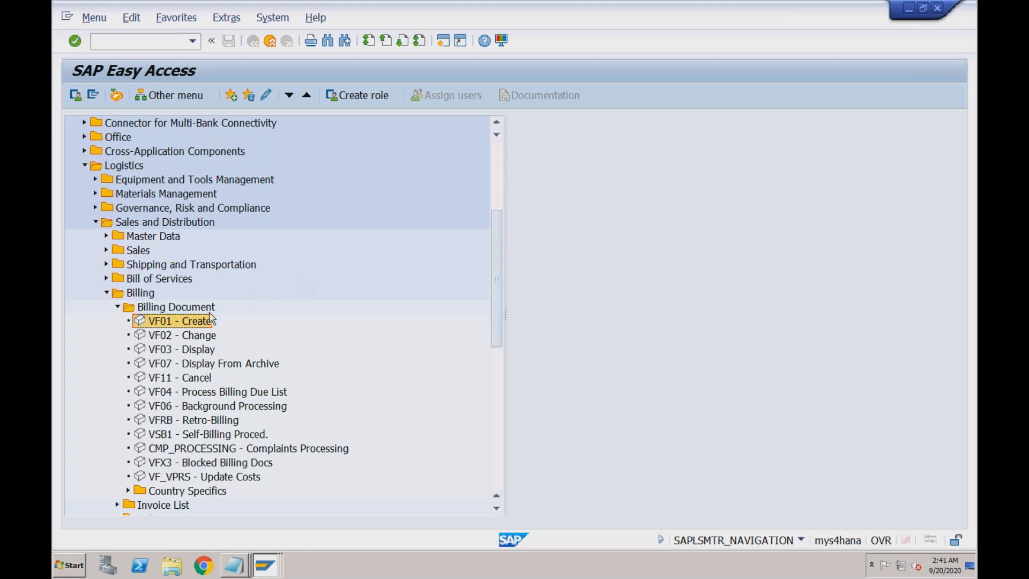
- Rerun VF01 for the delivery, save the F2 invoice, and exit after the same Y1 error
double_click(196, 321)
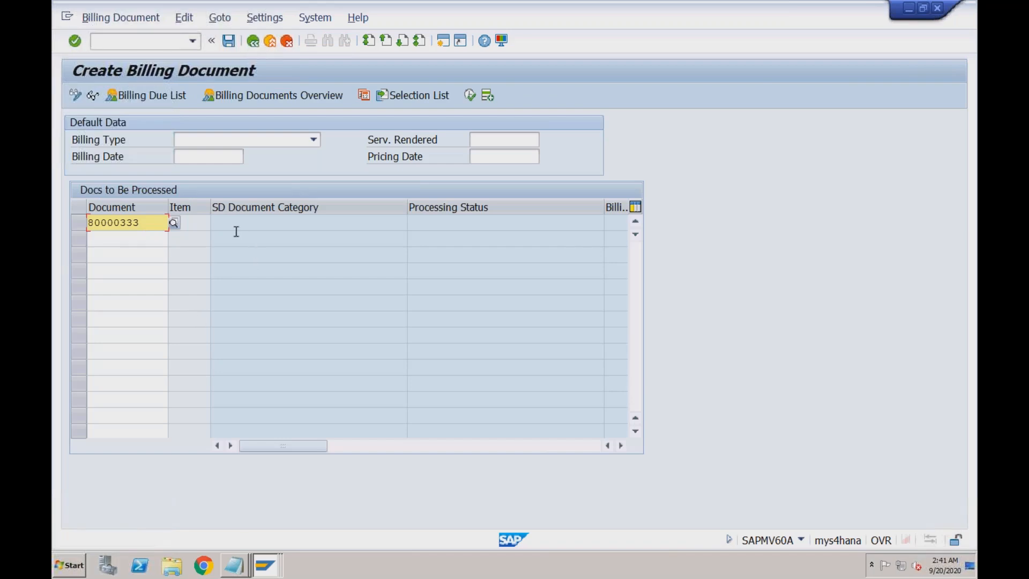
key("Return")
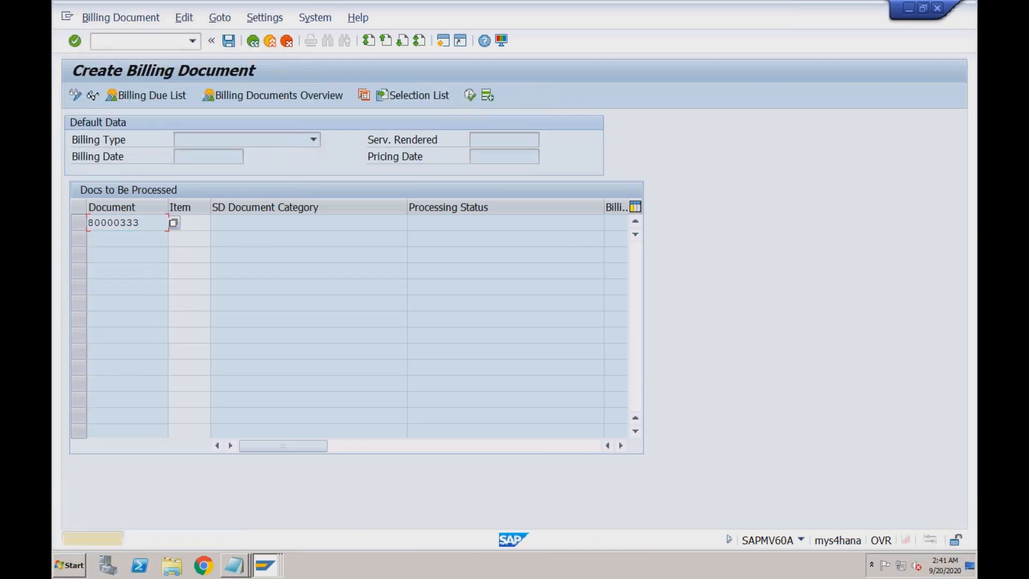
key("Return")
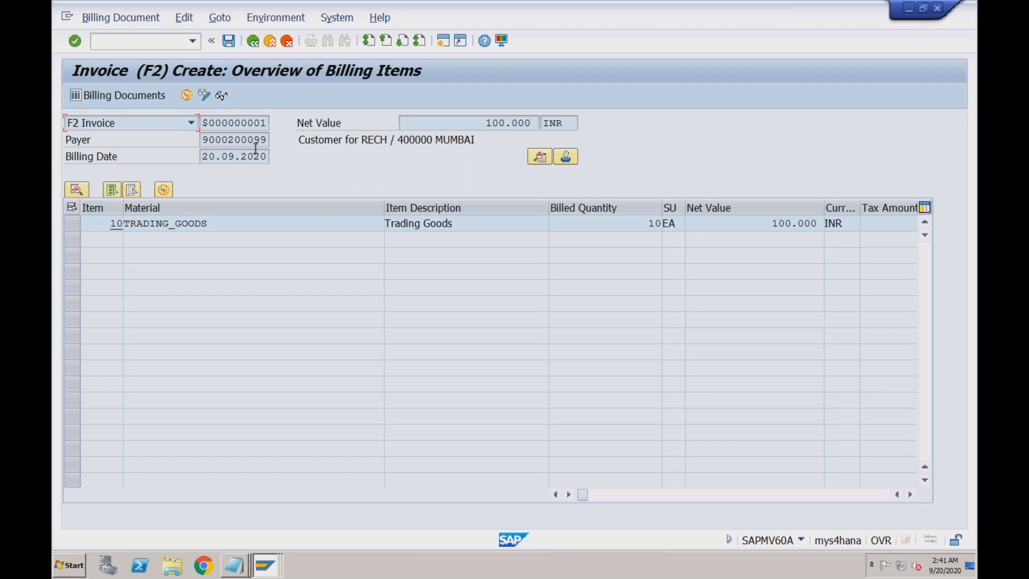
left_click(228, 41)
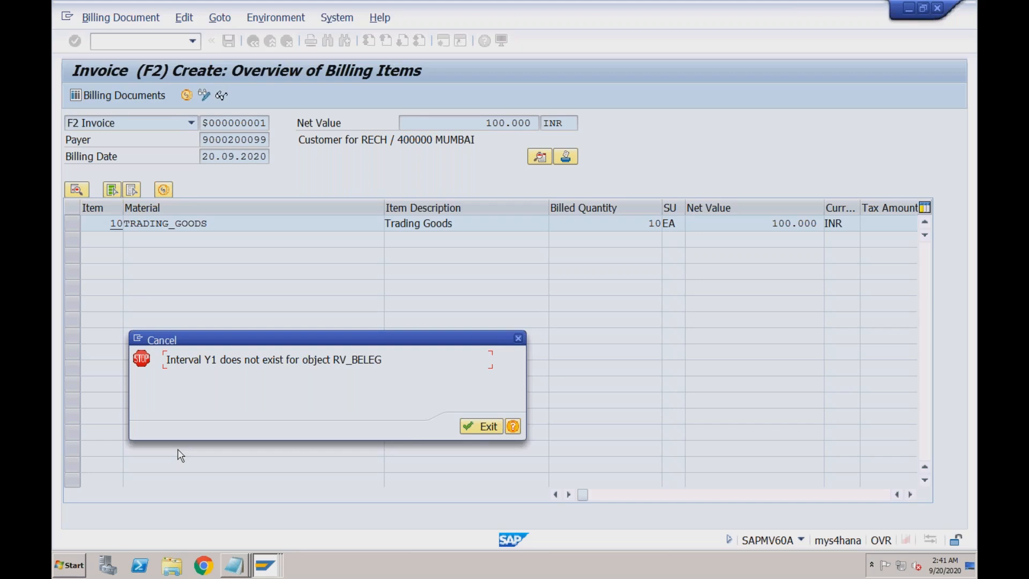
left_click(518, 344)
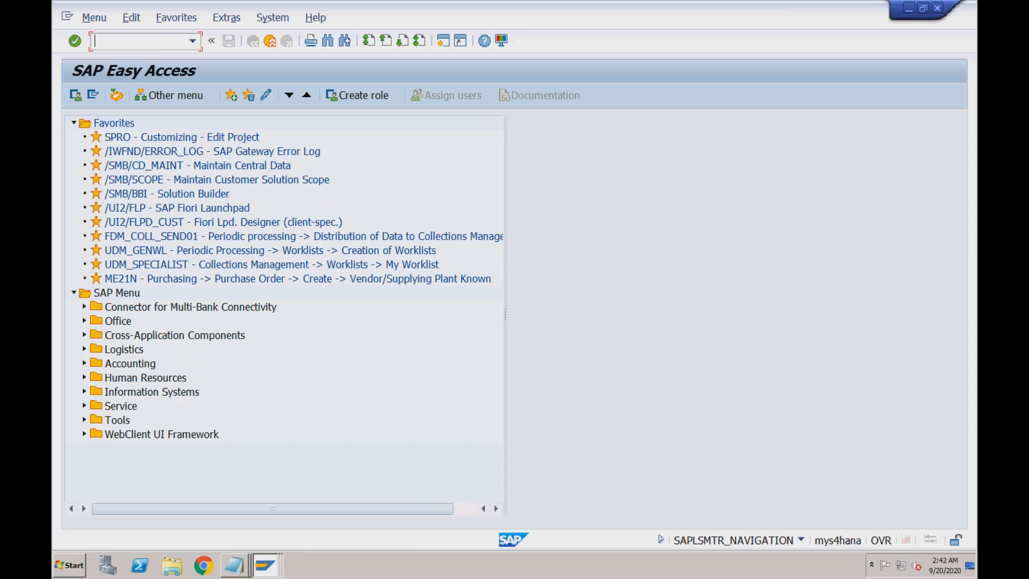
- Open VA03 Display Sales Documents with order 603 in the Order field
type("vl02")
key("BackSpace")
key("BackSpace")
key("BackSpace")
key("BackSpace")
type("va03")
key("Return")
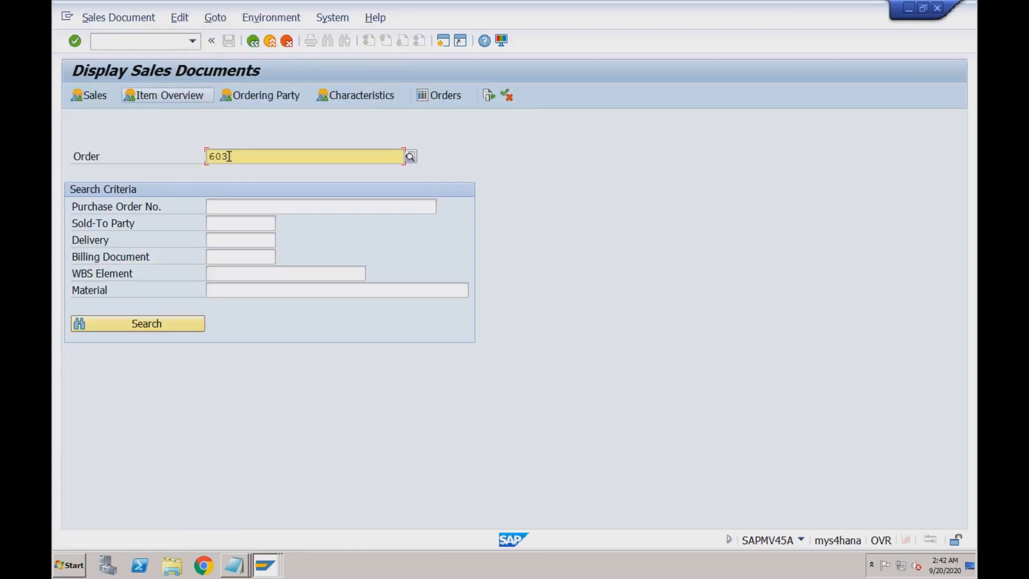
left_click_drag(229, 156, 206, 154)
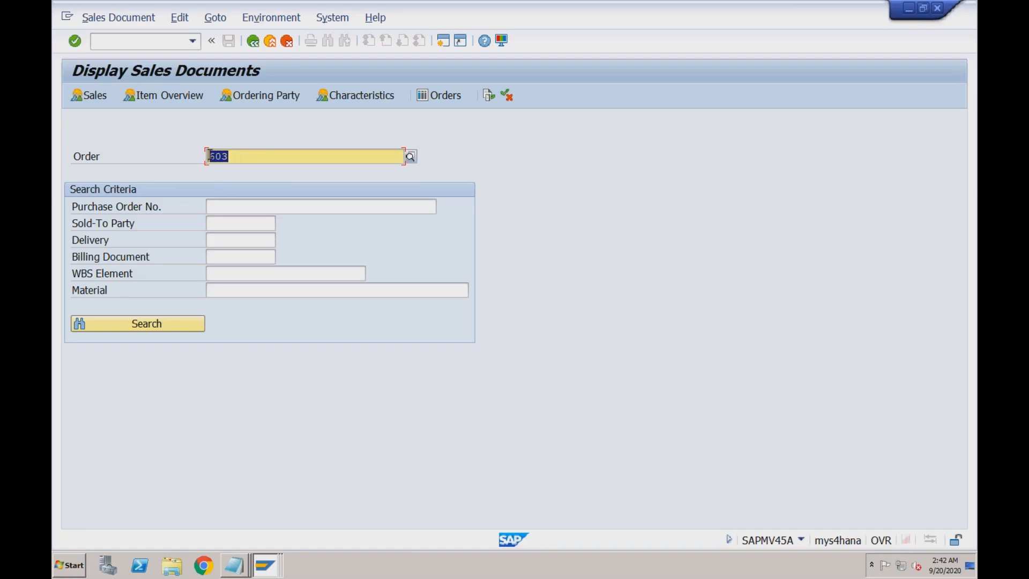
left_click(233, 157)
left_click(153, 43)
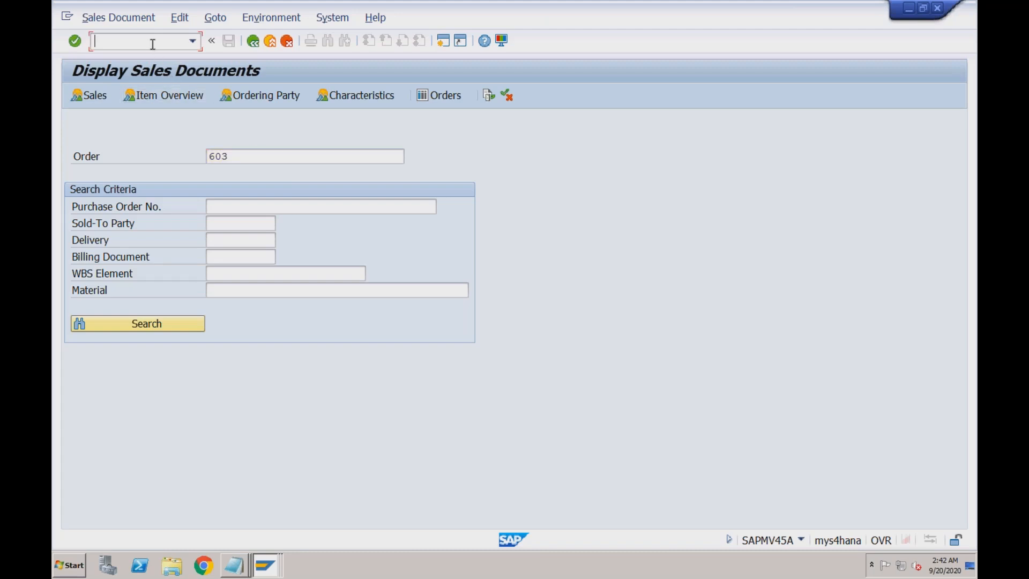
- Run /nVL02N to open Change Outbound Delivery for delivery 80000333
type("/nvl02n")
key("Return")
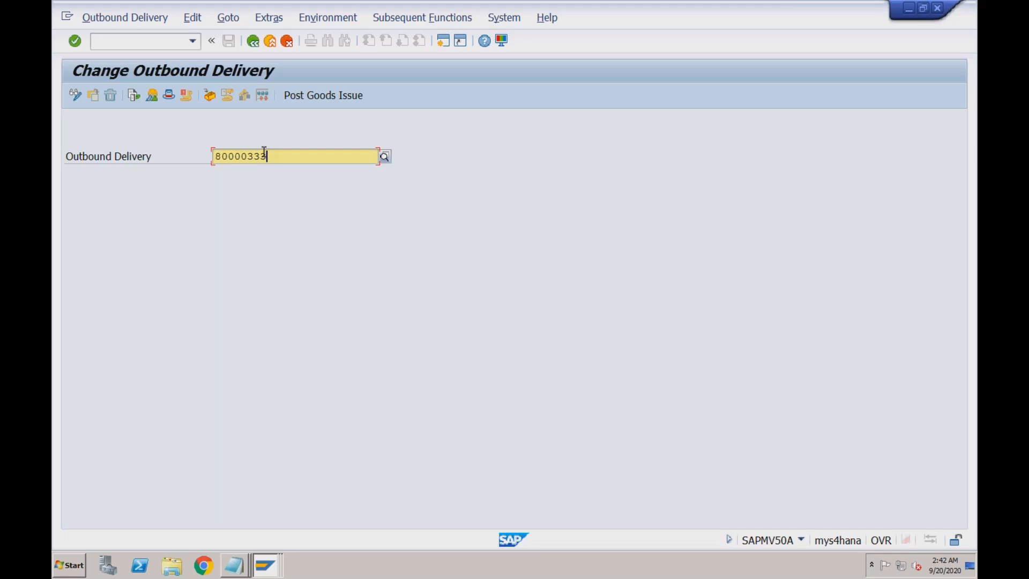
left_click(179, 42)
- Run /nSPRO and open the SAP Reference IMG tree
type("/nspro")
key("Return")
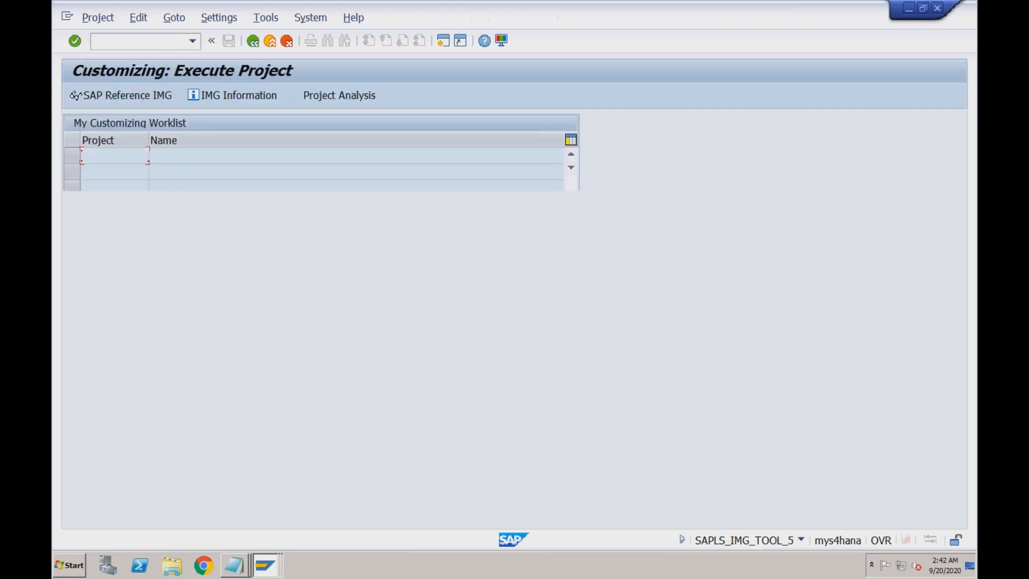
left_click(130, 95)
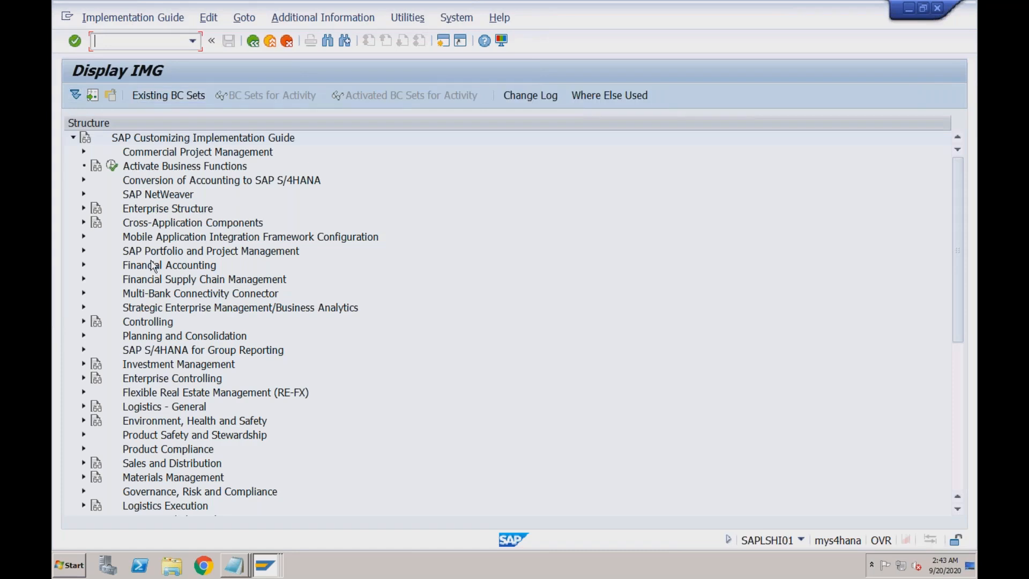
- Expand Sales and Distribution, browse Master Data, then expand Basic Functions
left_click(152, 465)
left_click(84, 464)
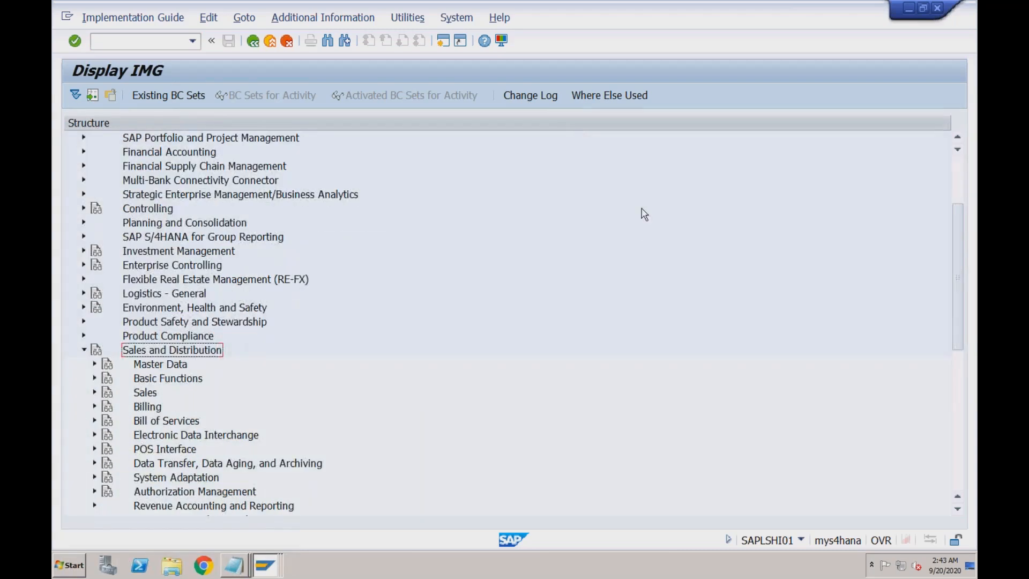
left_click_drag(961, 223, 959, 256)
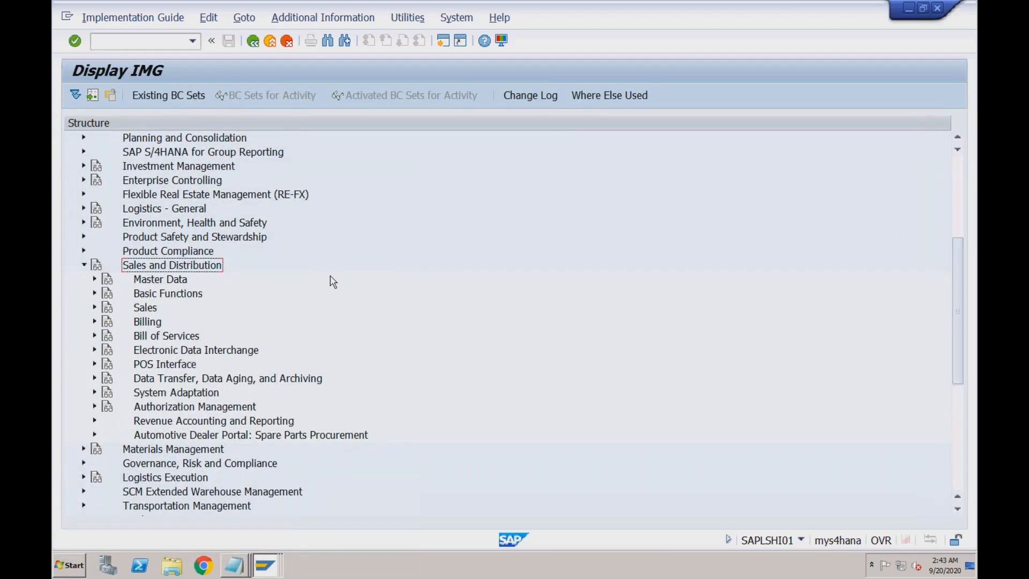
left_click(95, 279)
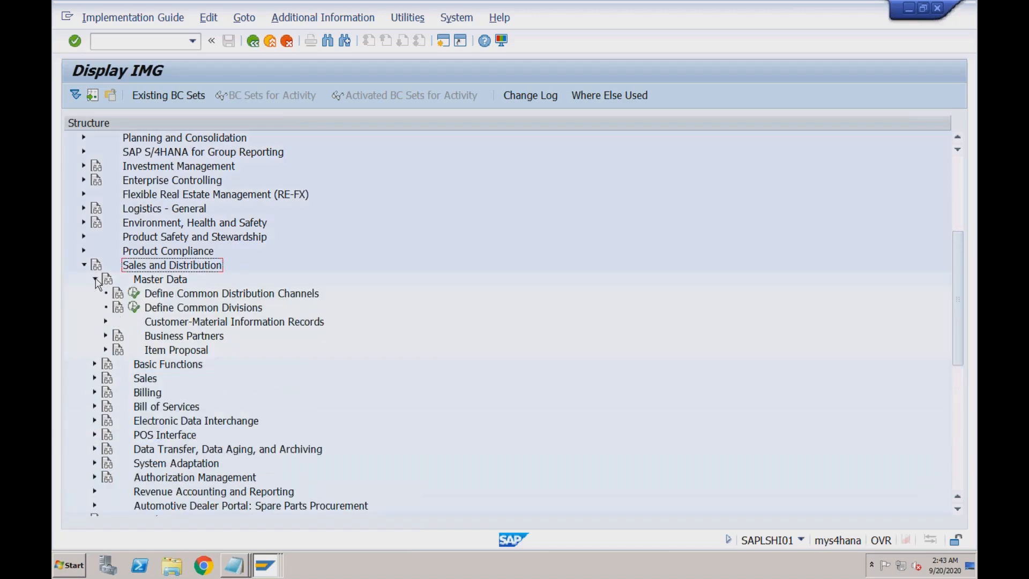
left_click(156, 337)
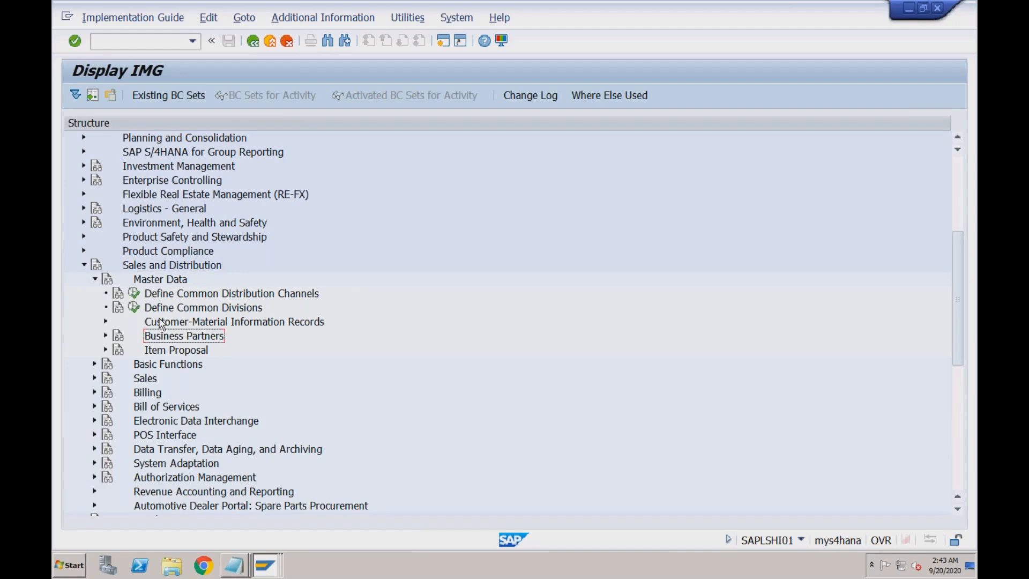
left_click(160, 324)
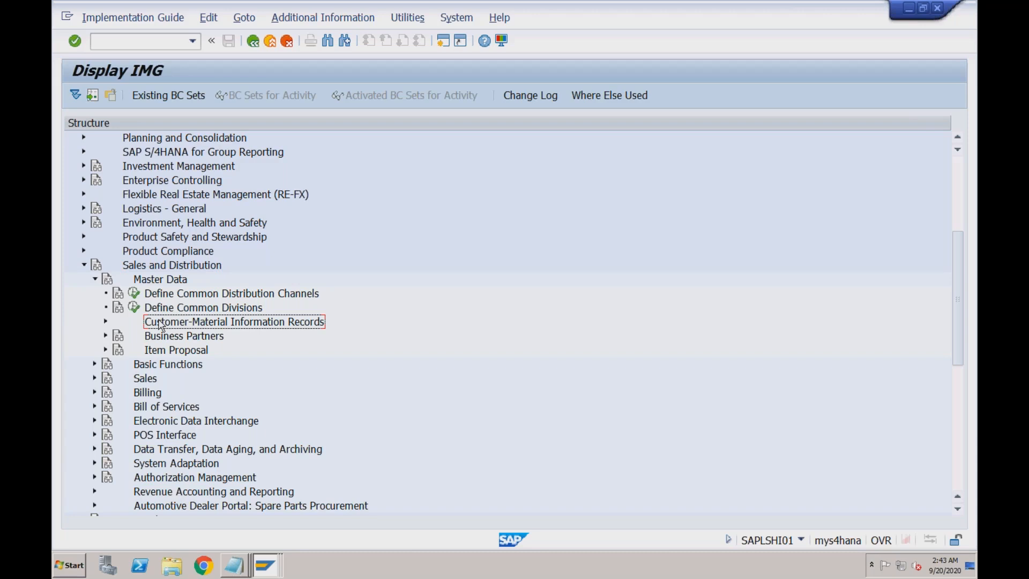
left_click(94, 279)
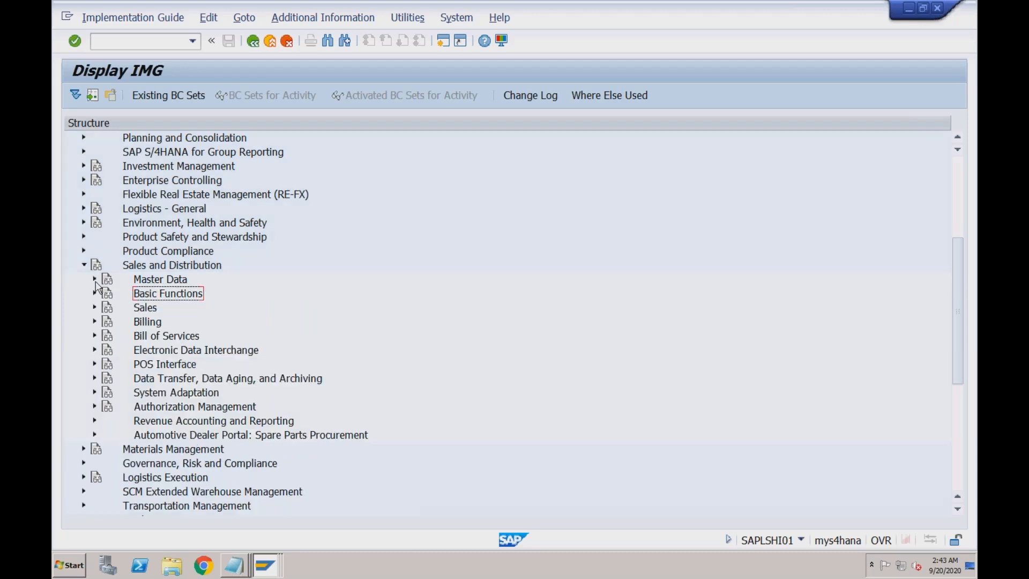
left_click(95, 293)
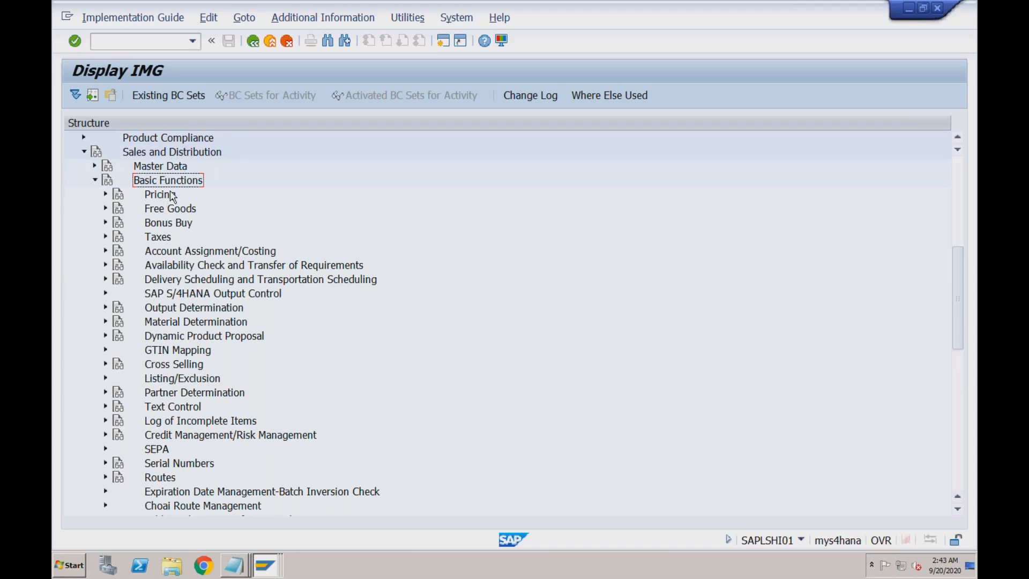
- Browse the Basic Functions entries: Pricing, Free Goods, Taxes, Account Assignment, Availability Check, Output Determination
left_click(172, 196)
left_click(155, 213)
left_click(164, 239)
left_click(162, 253)
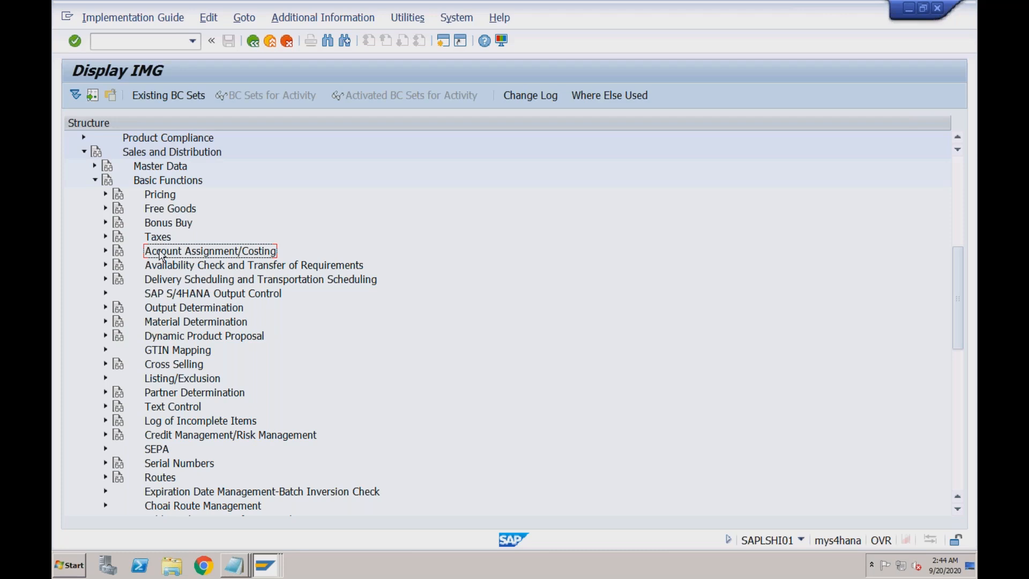
left_click(159, 267)
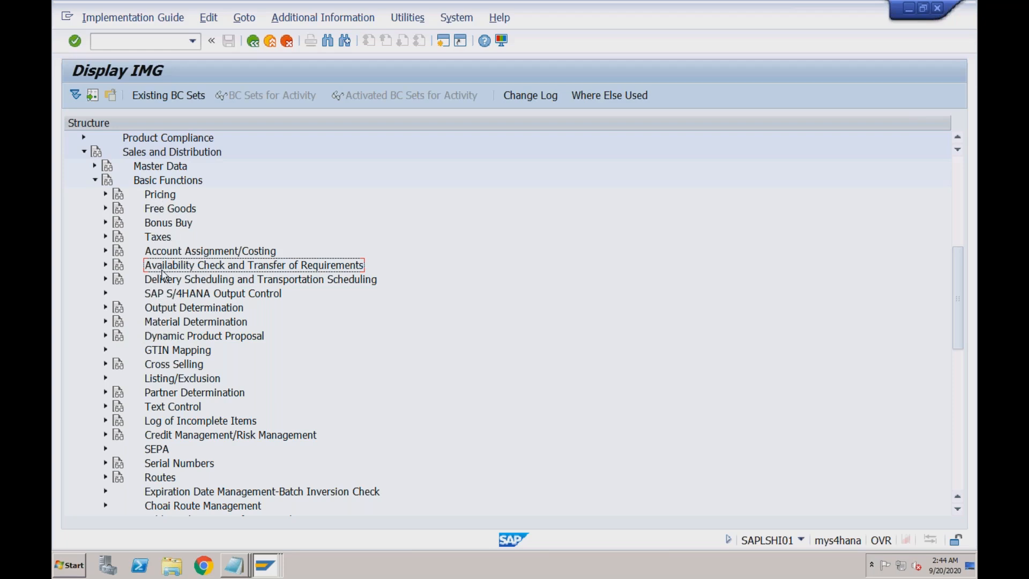
left_click(158, 309)
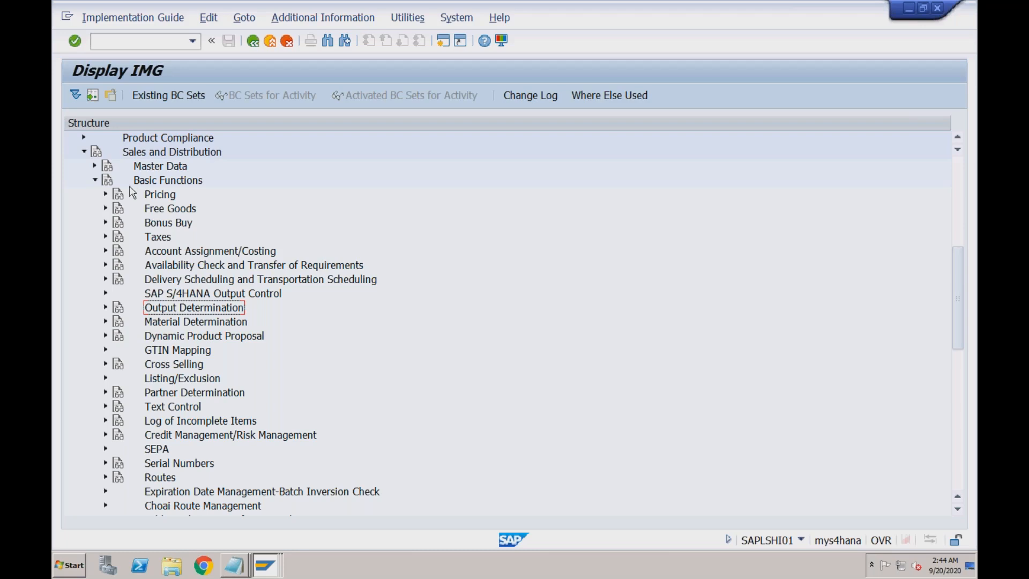
- Collapse Basic Functions and expand Sales > Sales Documents to show Sales Document Header and Item
left_click(94, 180)
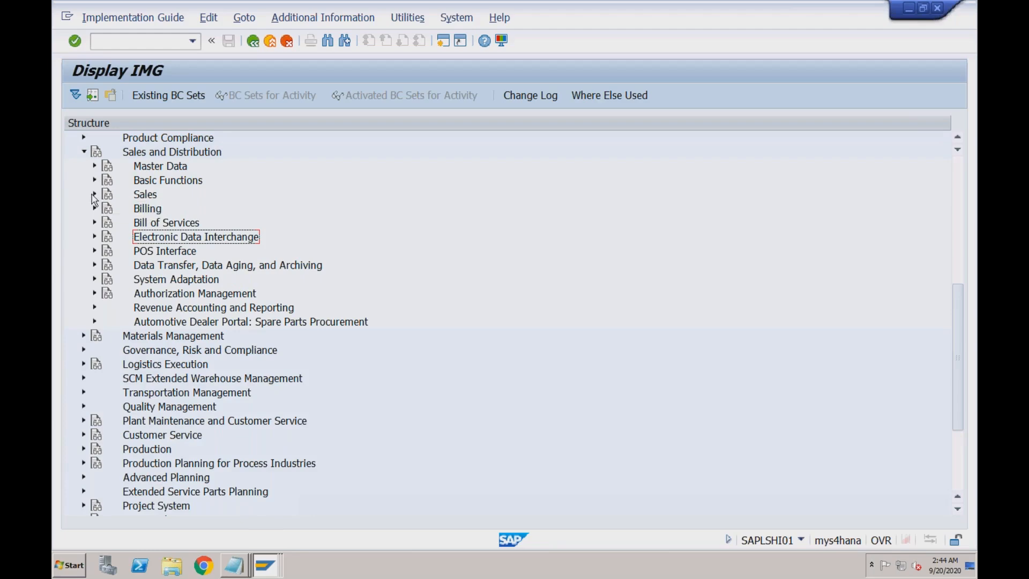
left_click(95, 195)
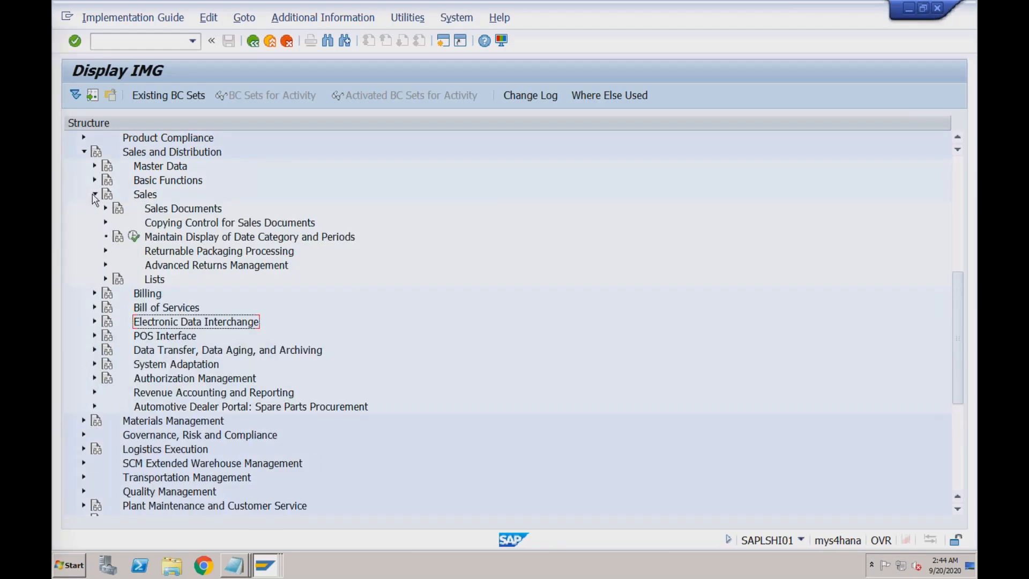
left_click(161, 210)
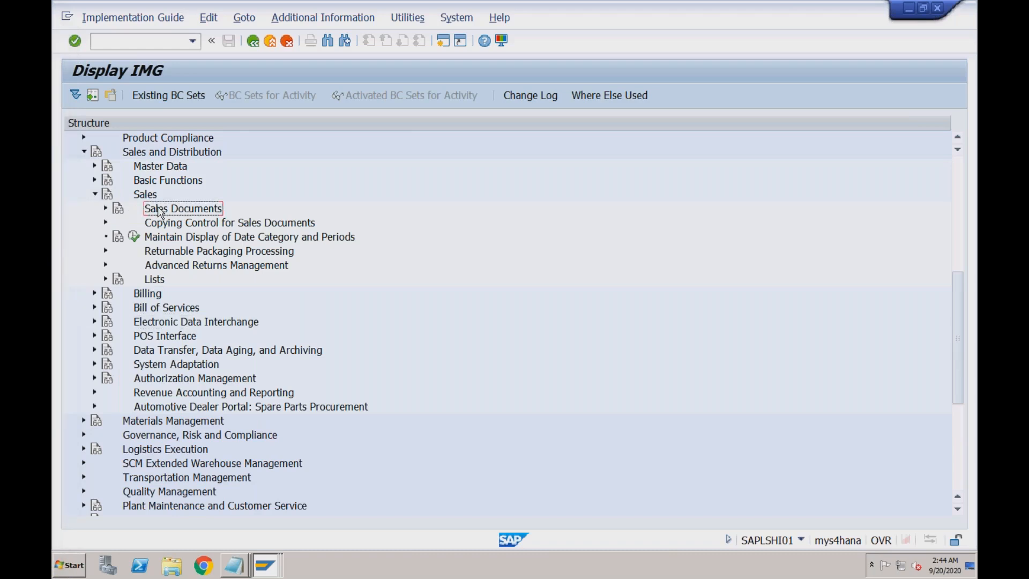
left_click(106, 209)
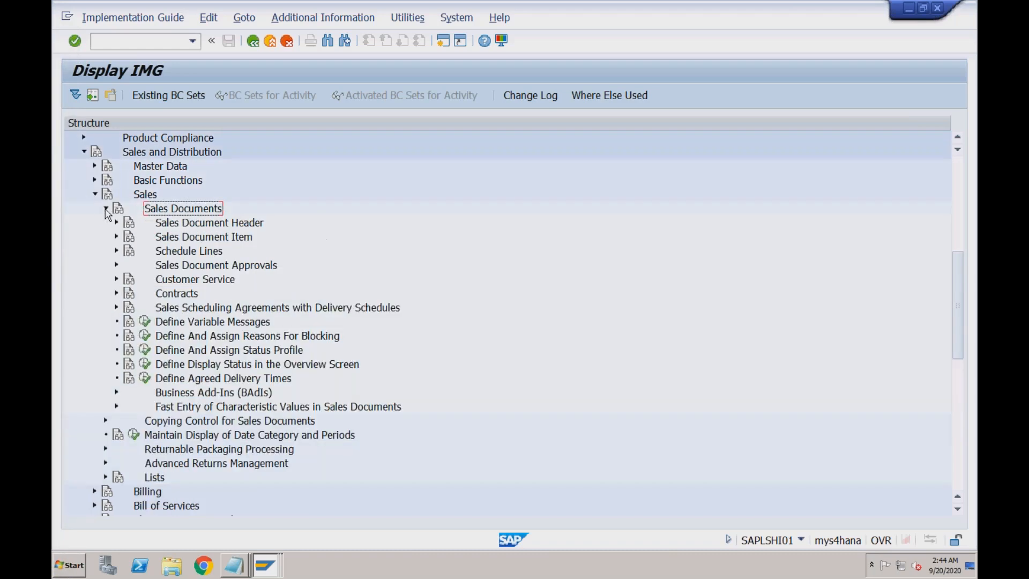
left_click(201, 223)
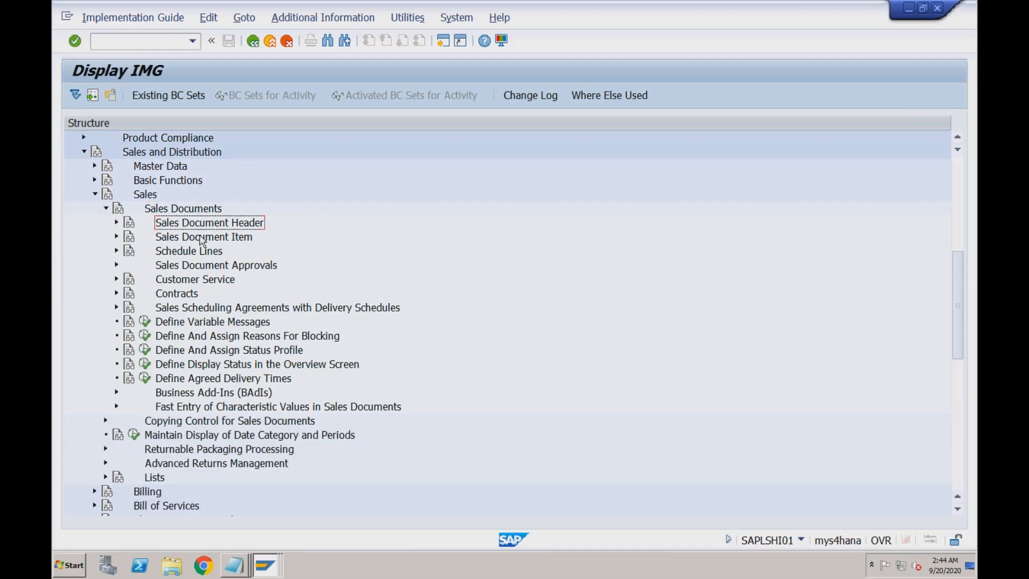
left_click(202, 239)
- In the SAP Easy Access window, run /nva03 to display standard order 603
mouse_move(260, 557)
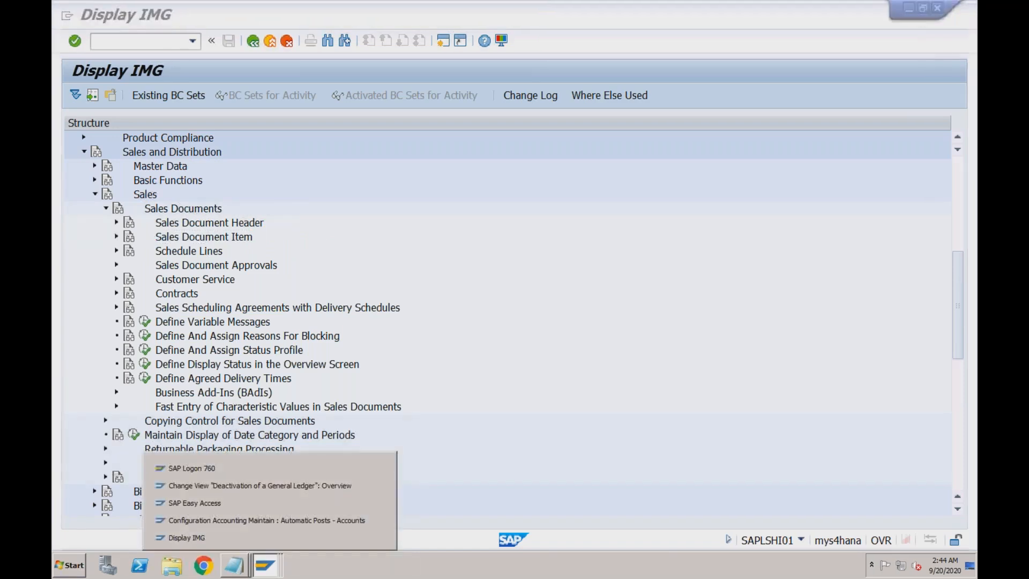
left_click(255, 504)
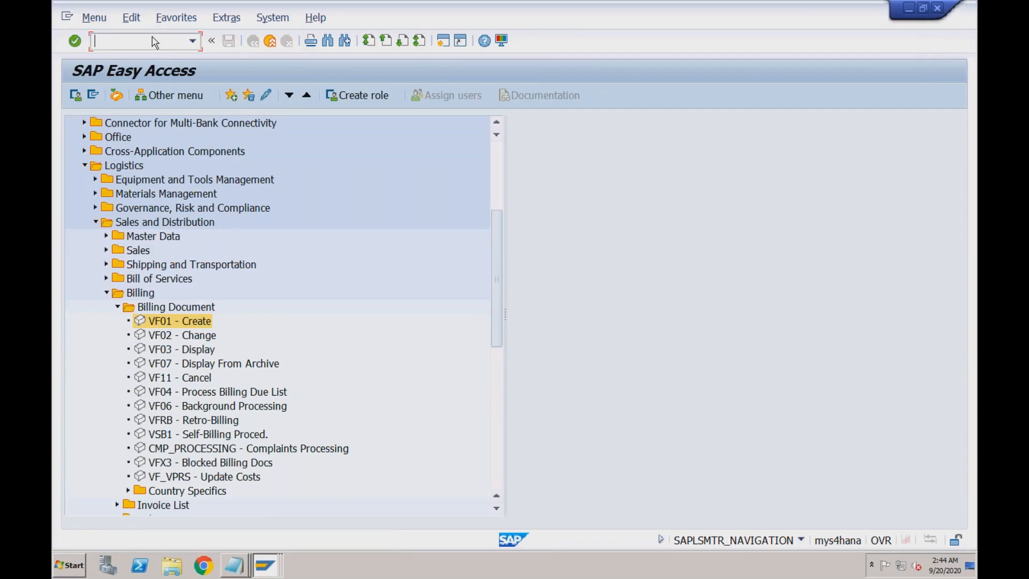
type("/nva03")
key("Return")
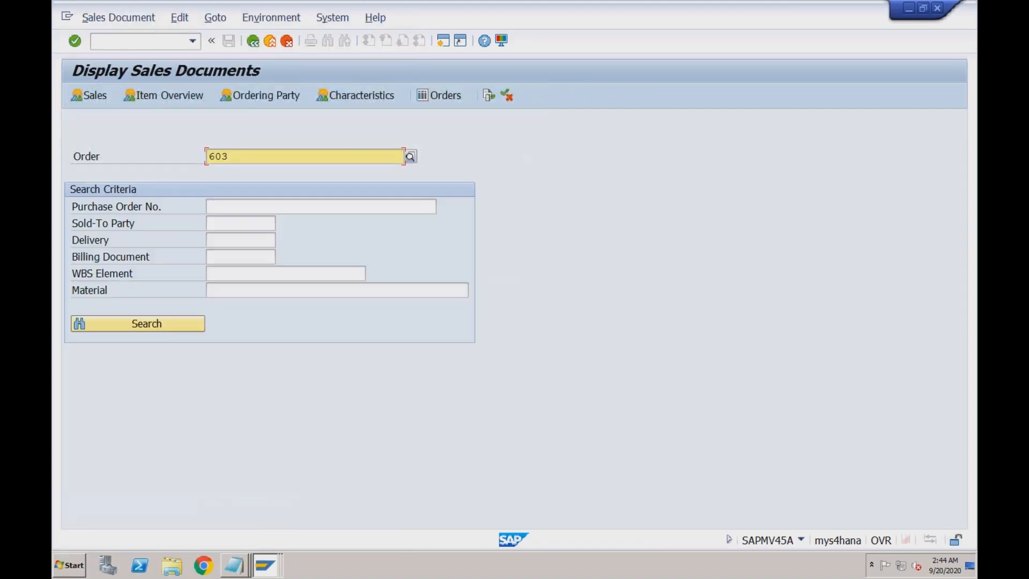
key("Return")
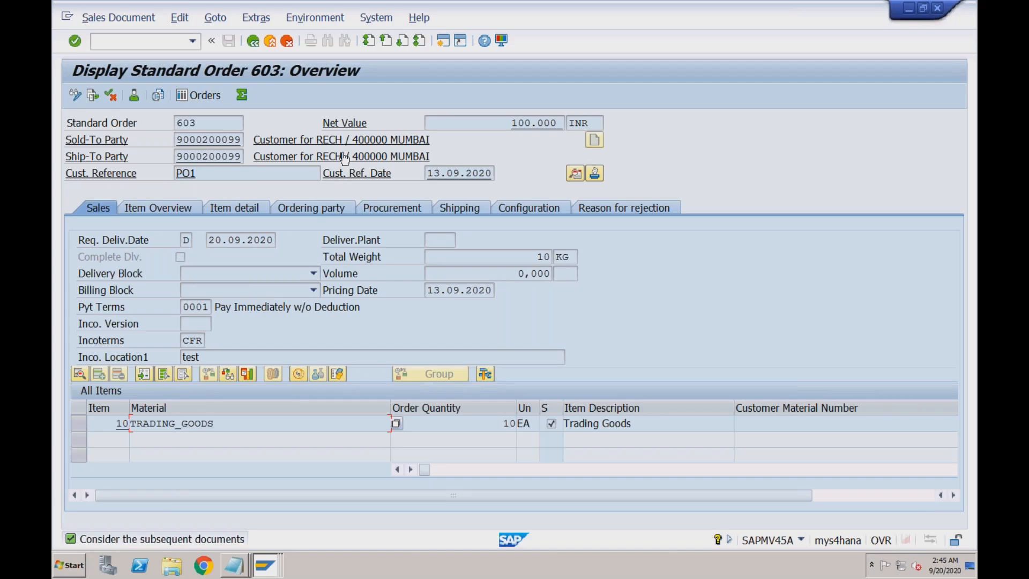
- Review order 603's sold-to party, payment terms, INR currency and item 10 TRADING_GOODS
left_click(242, 141)
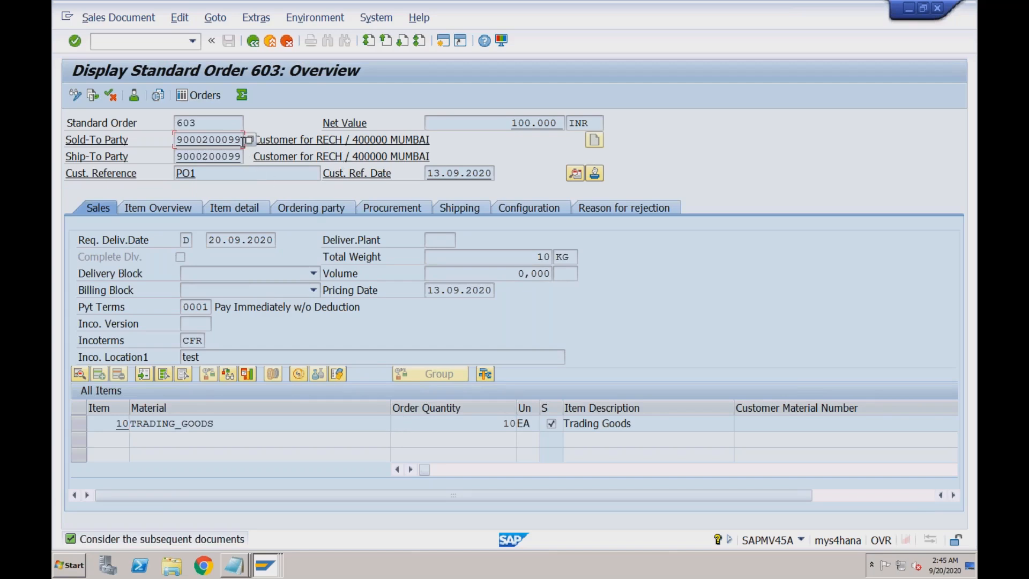
left_click(208, 306)
left_click(575, 174)
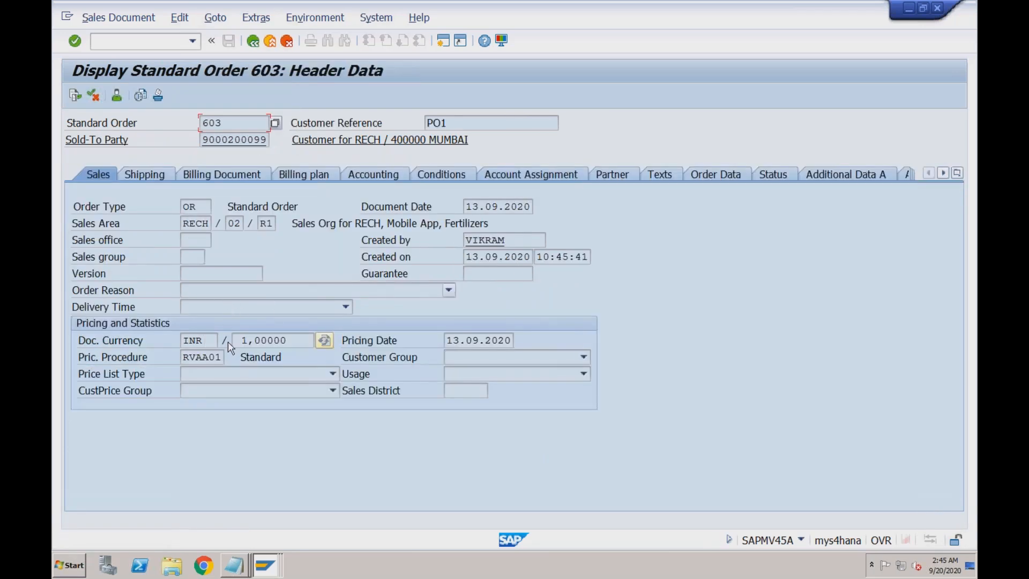
left_click(212, 344)
left_click(254, 45)
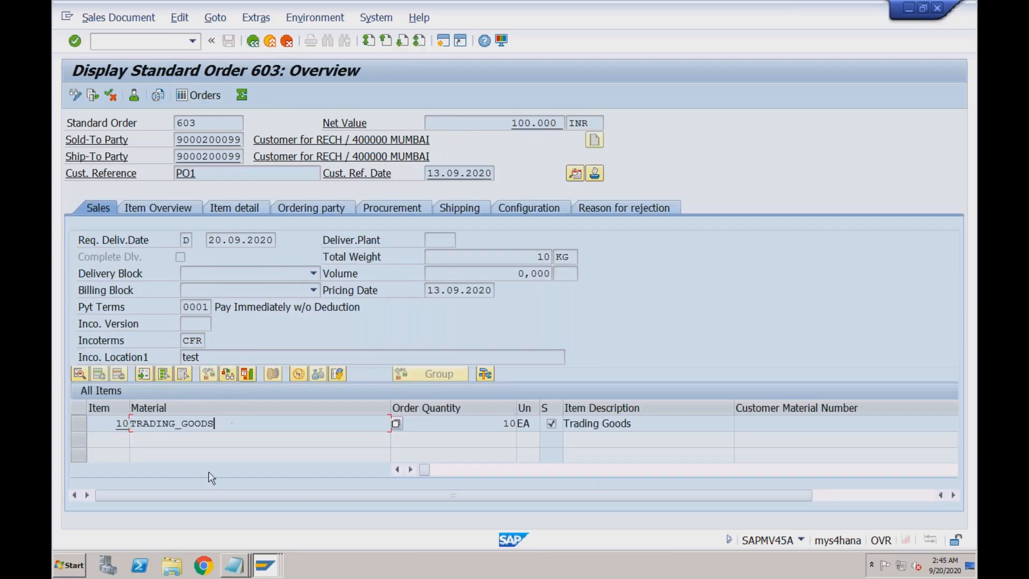
left_click(81, 427)
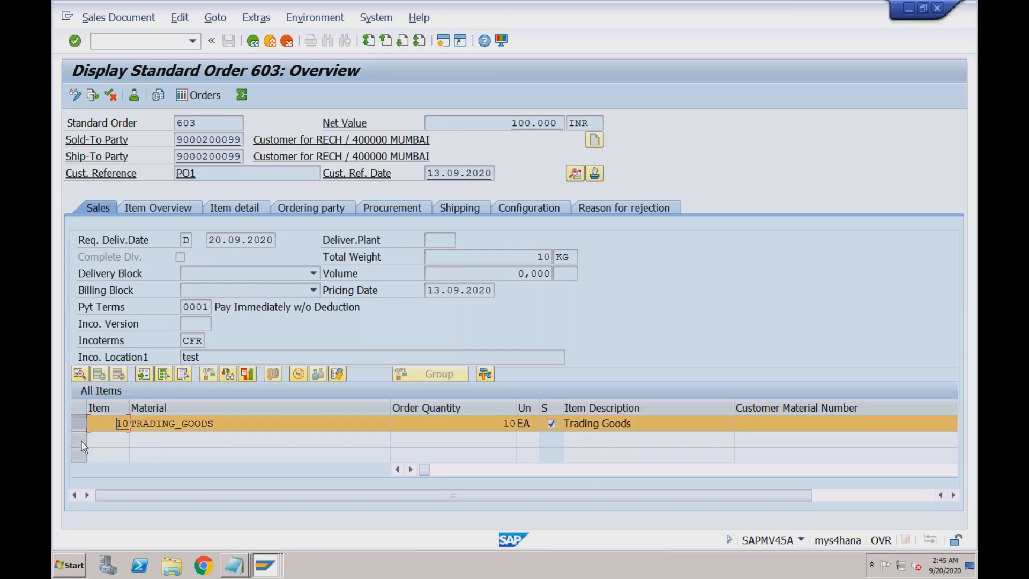
left_click(168, 423)
left_click(231, 423)
left_click(265, 564)
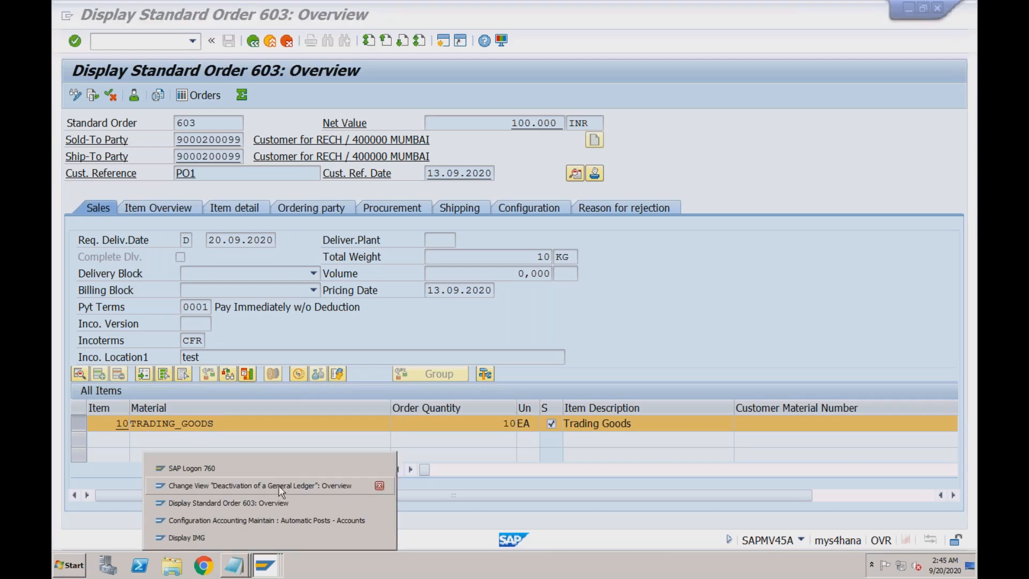
- Back in Display IMG, look over the Sales Documents nodes, then collapse the Sales branch
left_click(274, 537)
left_click(213, 224)
left_click(209, 240)
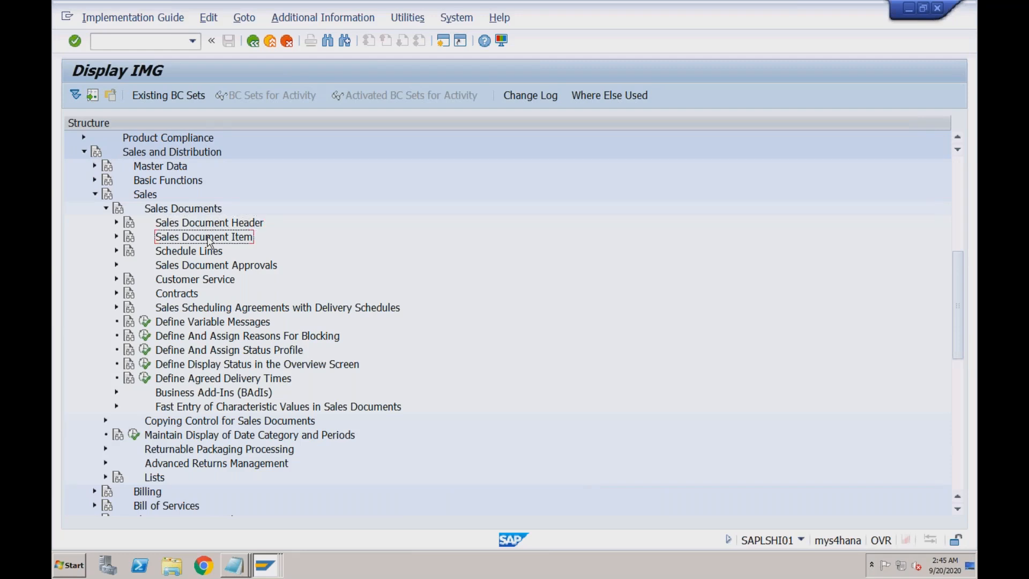
left_click(181, 253)
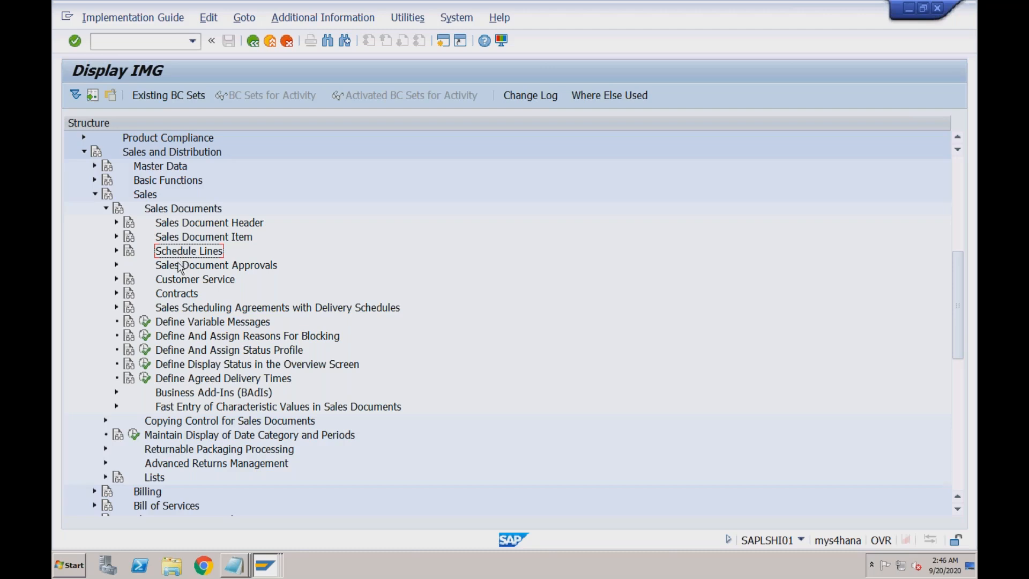
left_click(178, 266)
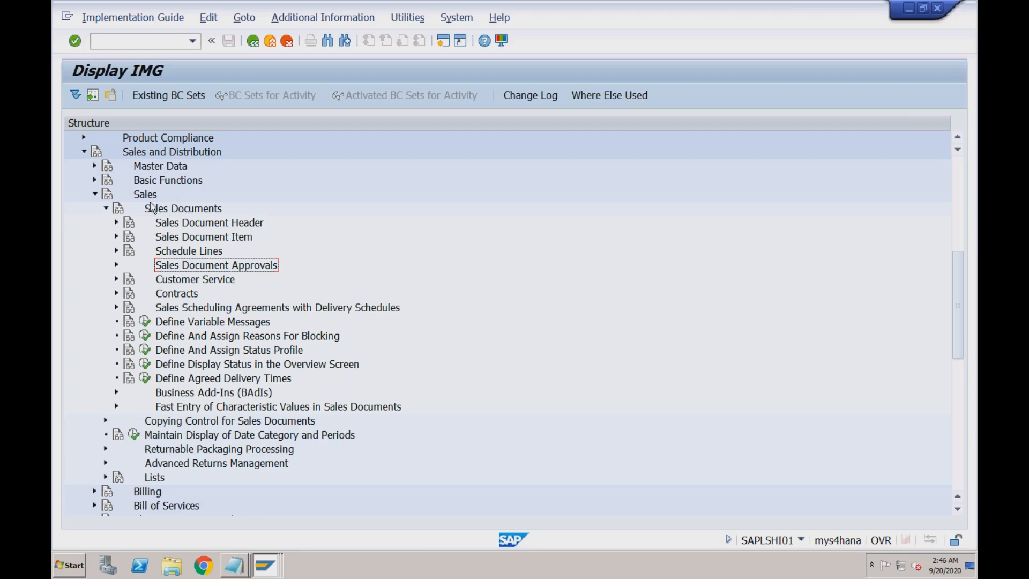
left_click(96, 196)
- Expand Billing > Billing Documents and highlight Define Number Range for Billing Documents
left_click(143, 211)
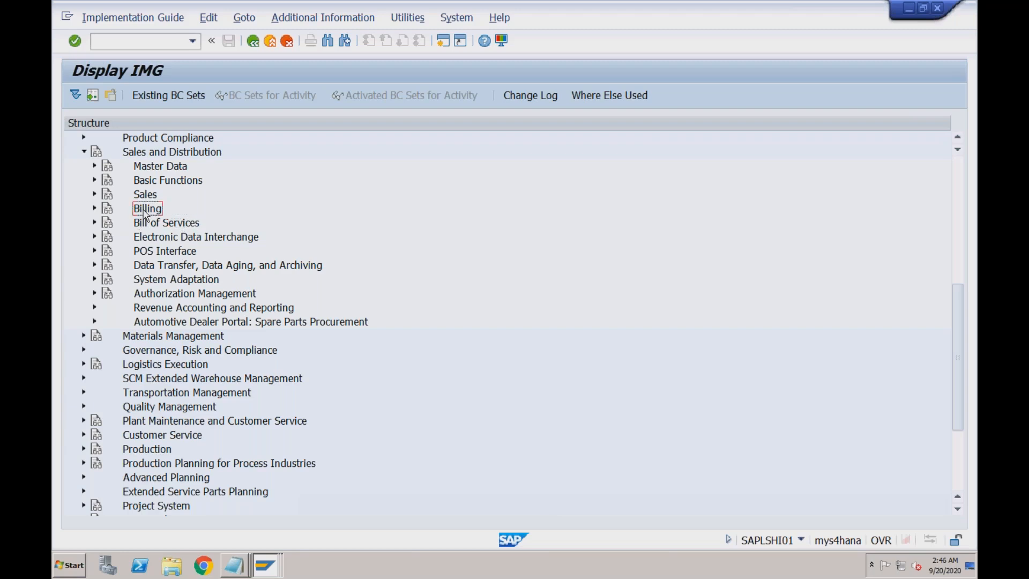
left_click(95, 210)
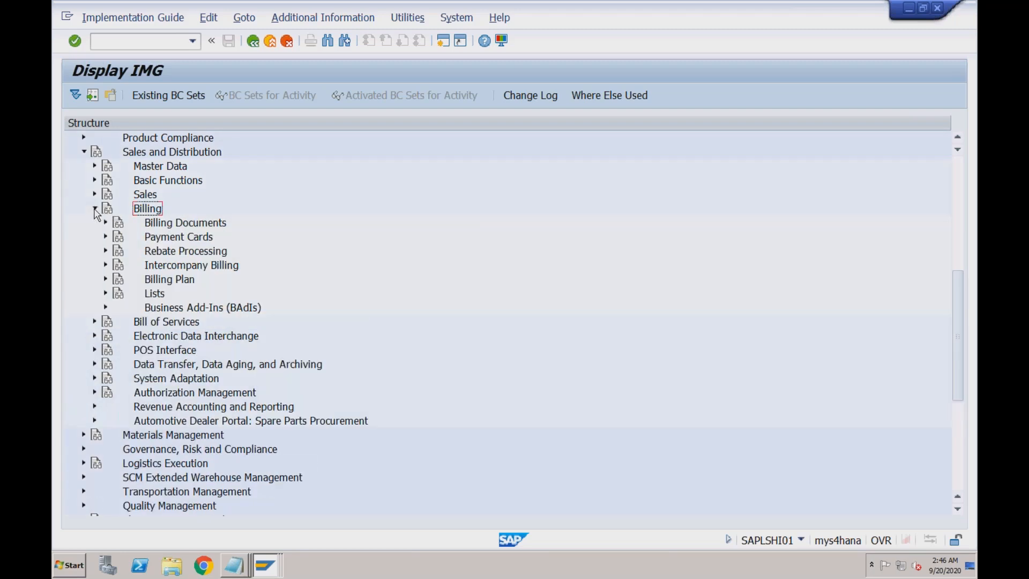
left_click(106, 224)
left_click(106, 223)
left_click(172, 238)
left_click(178, 253)
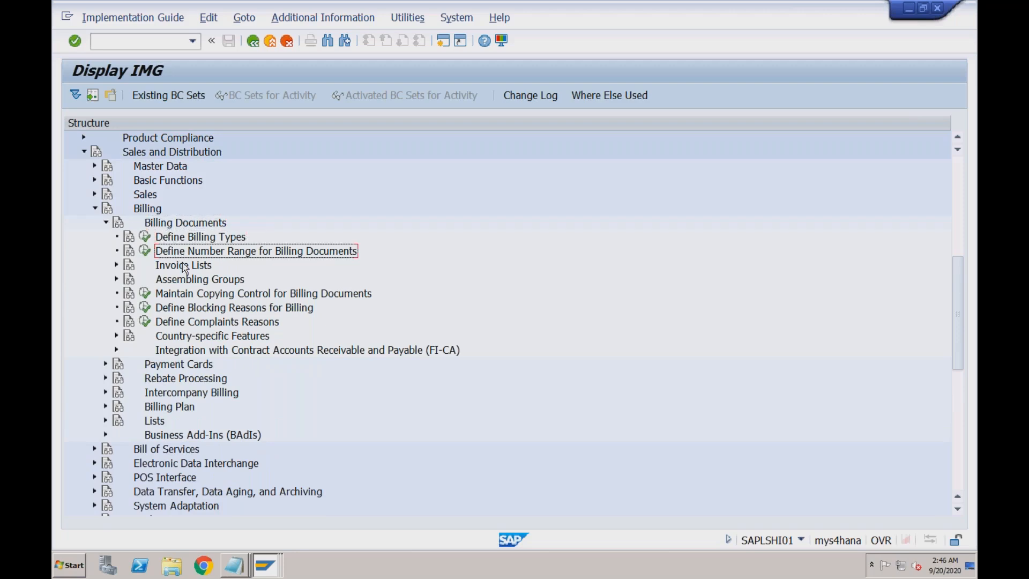
left_click(263, 564)
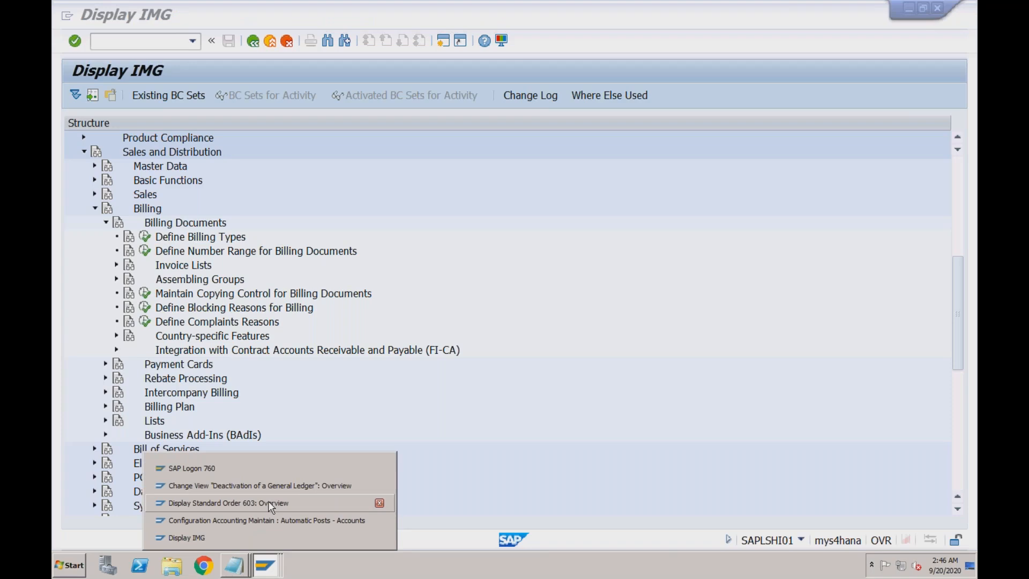
- Start a fresh SAP Easy Access session, then exit the full-screen remote desktop
left_click(443, 40)
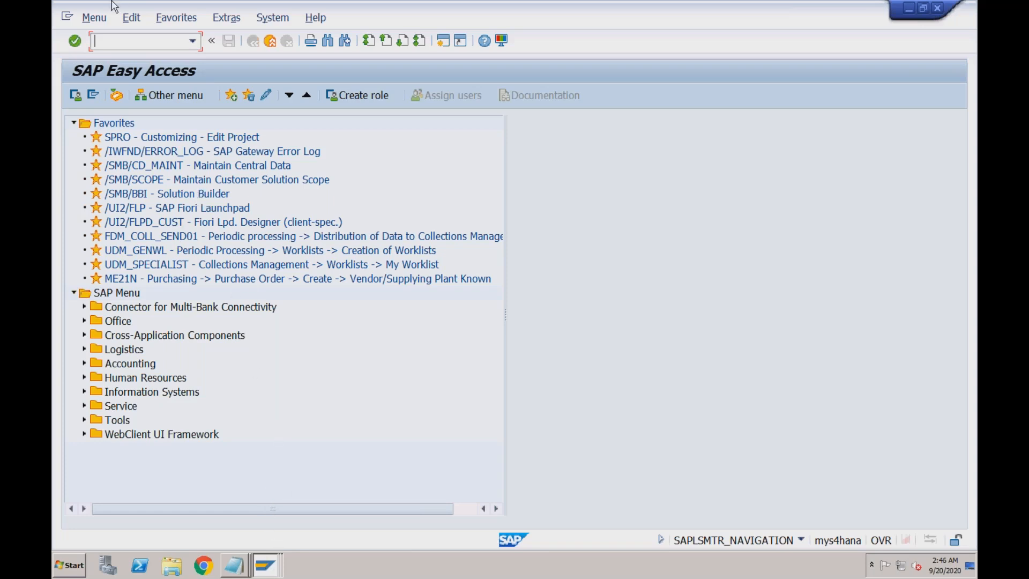
mouse_move(112, 2)
left_click(62, 22)
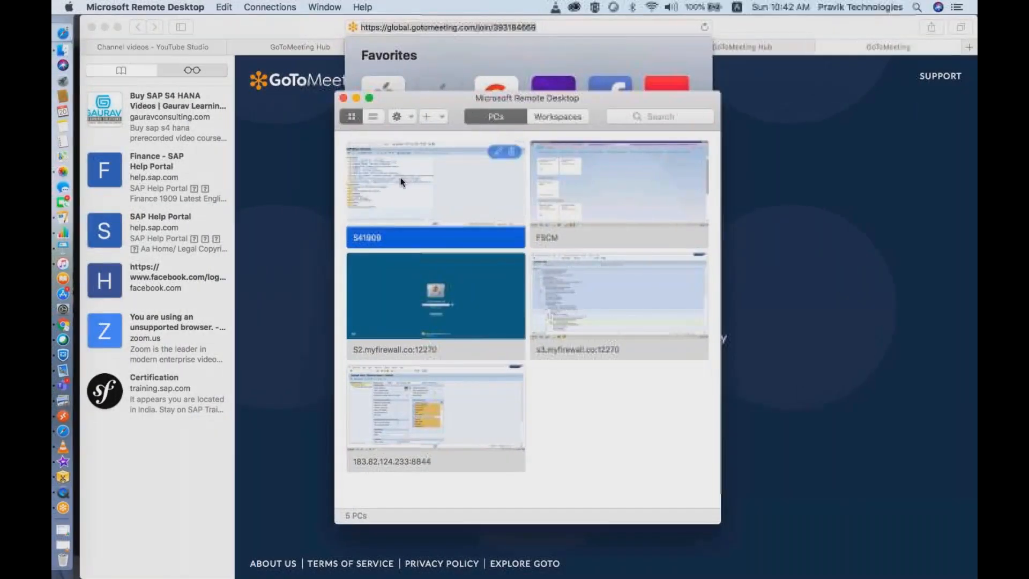
- Reconnect to S41909, accepting certificate warnings and retrying past the 'currently busy' error
double_click(401, 178)
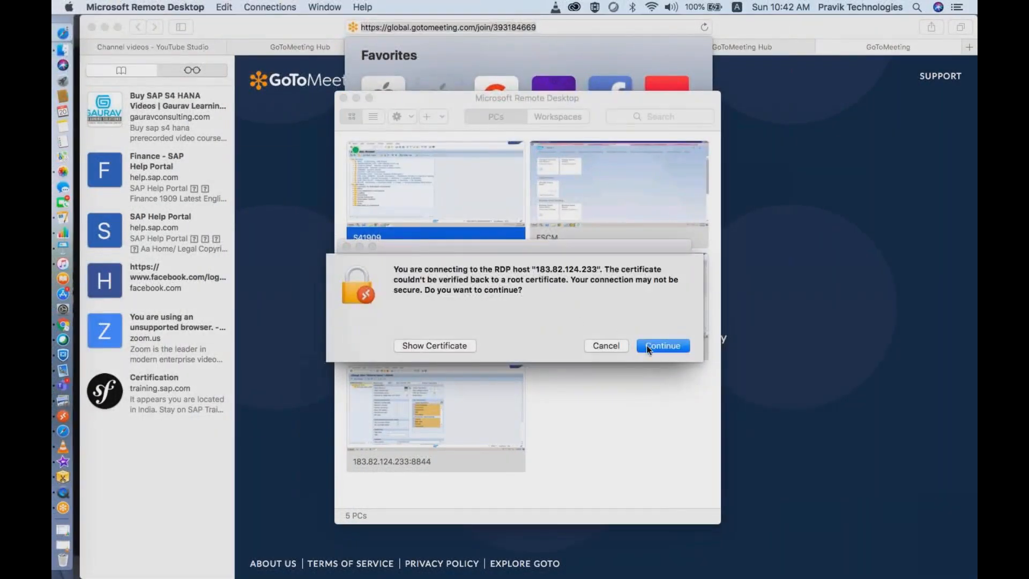
left_click(646, 345)
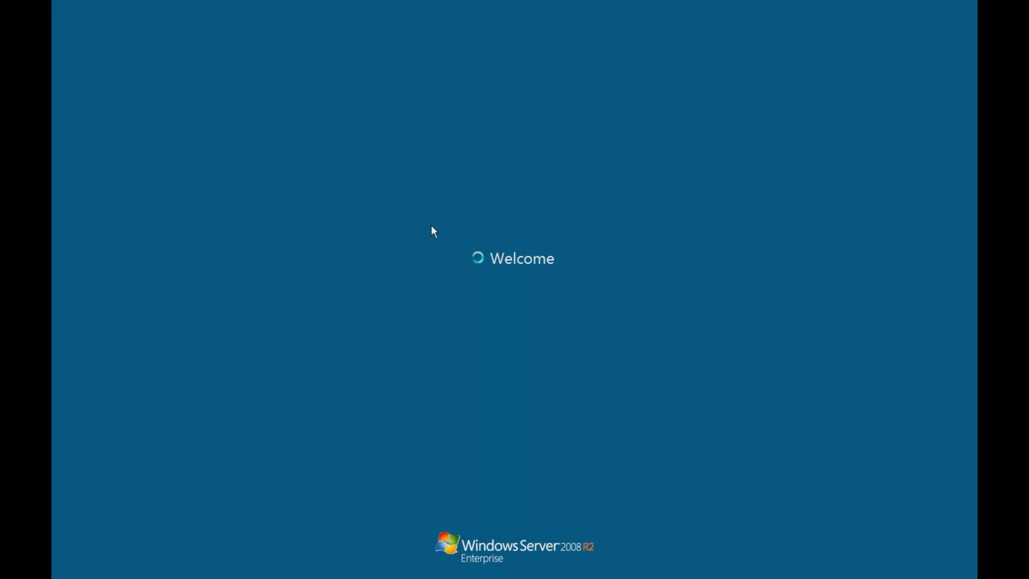
mouse_move(52, 2)
left_click(61, 21)
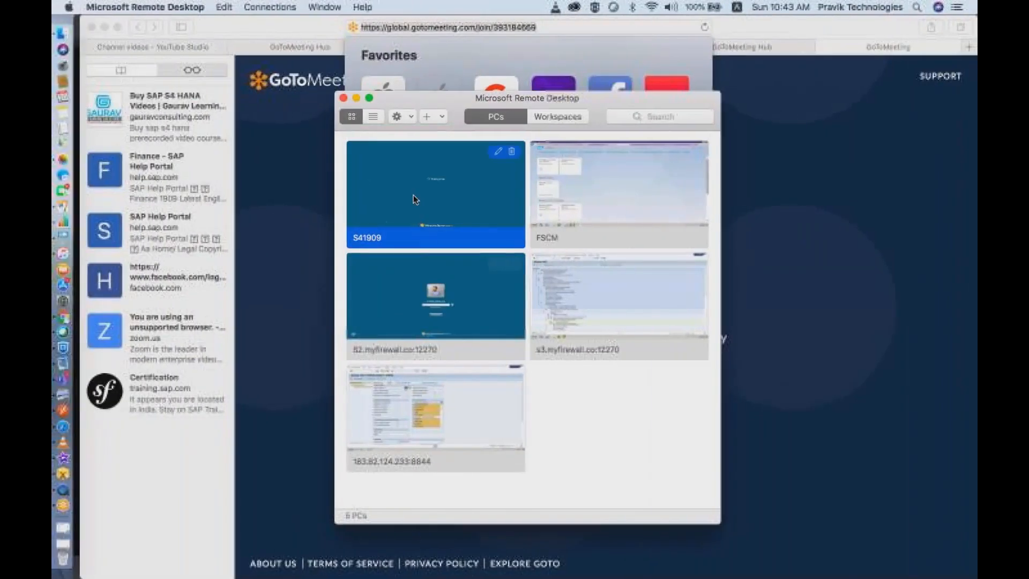
double_click(402, 191)
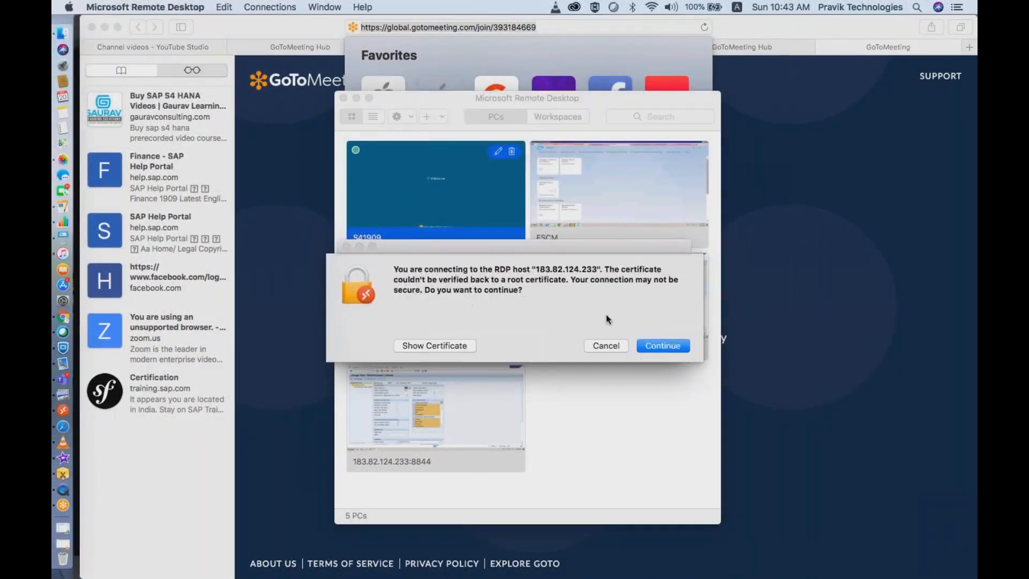
left_click(667, 345)
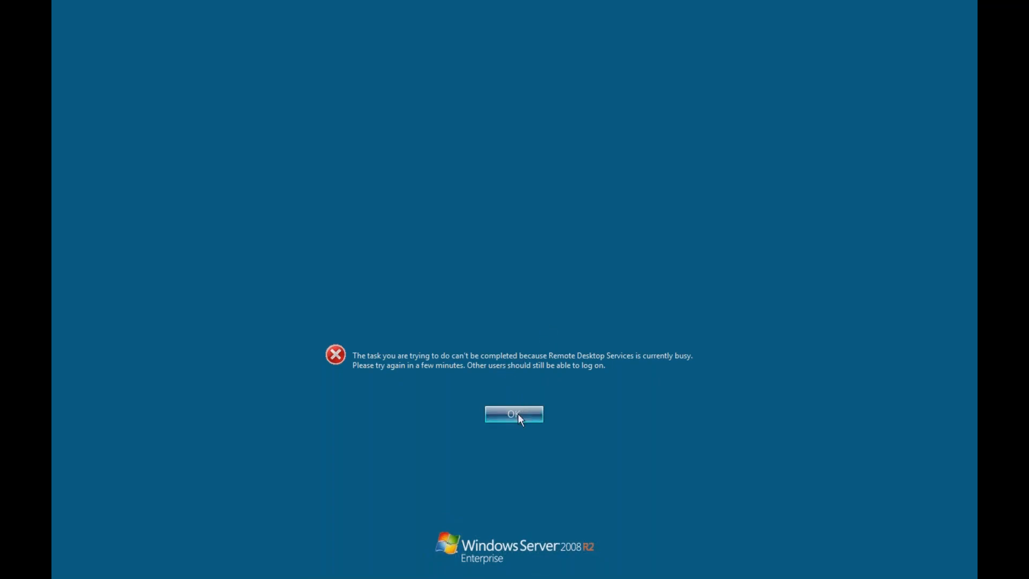
left_click(518, 414)
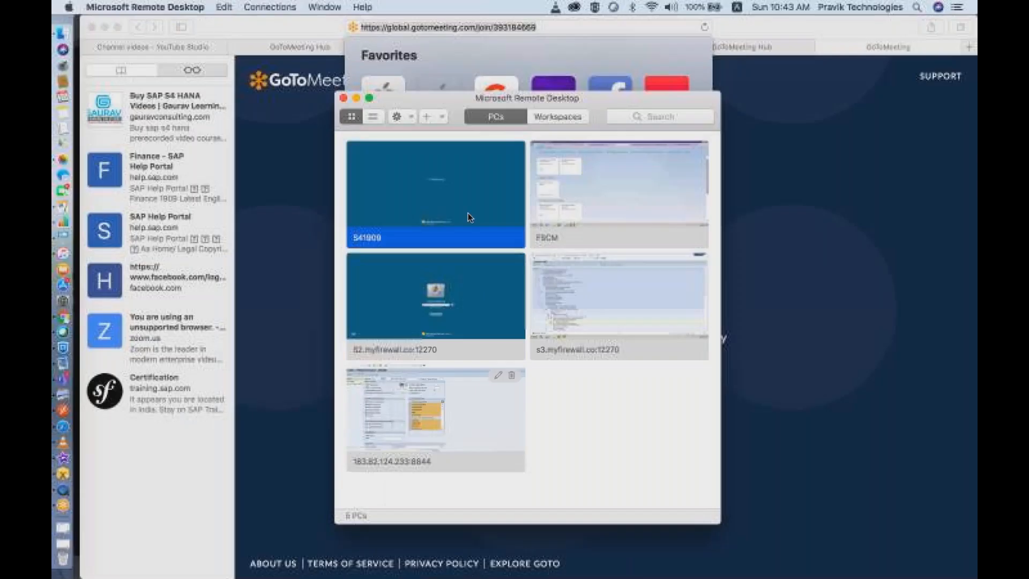
double_click(455, 173)
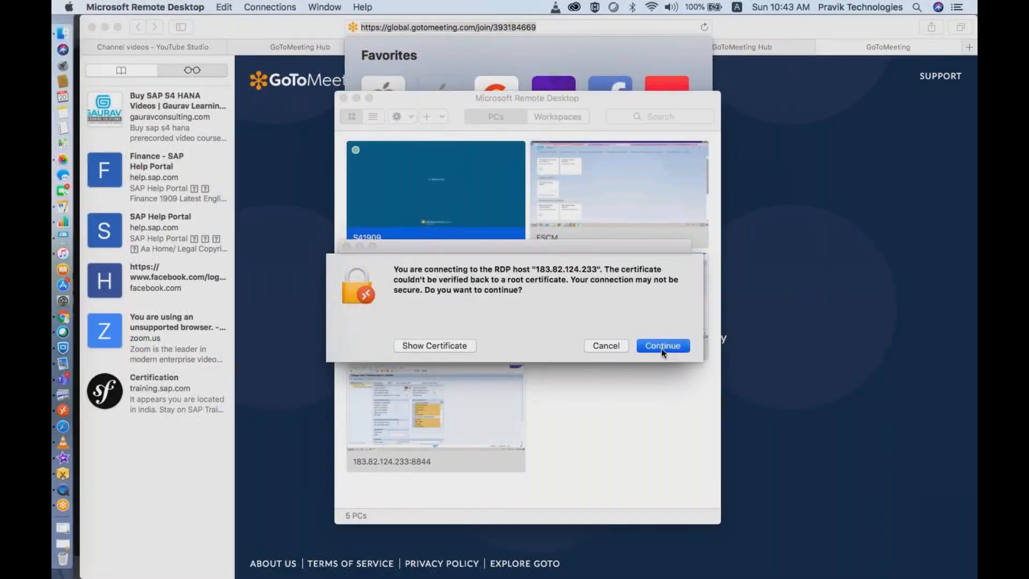
left_click(661, 346)
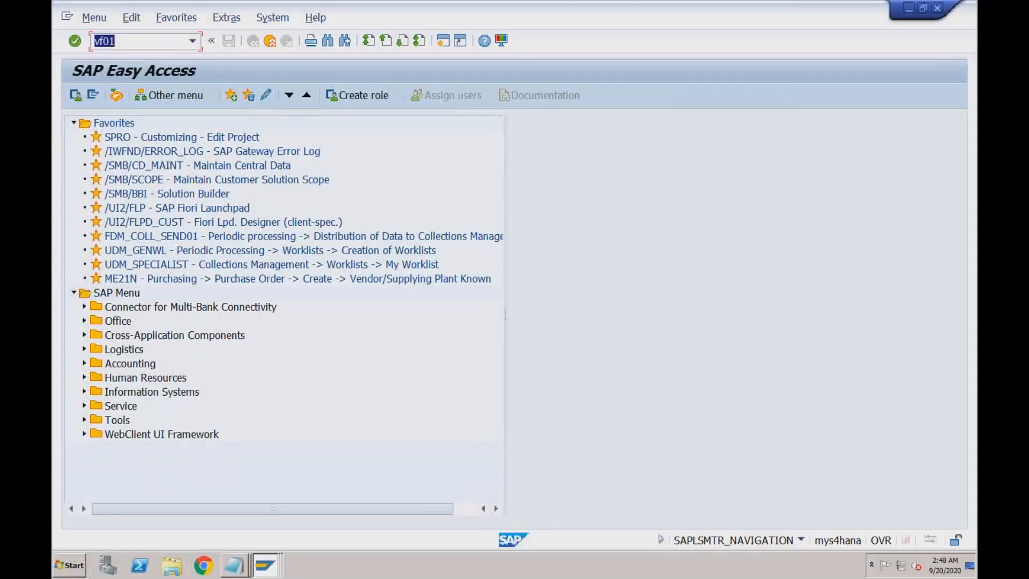
- Run VF01 for the delivery, passing the business place warning, with billing type kept as F2 Invoice
left_click(159, 43)
key("Return")
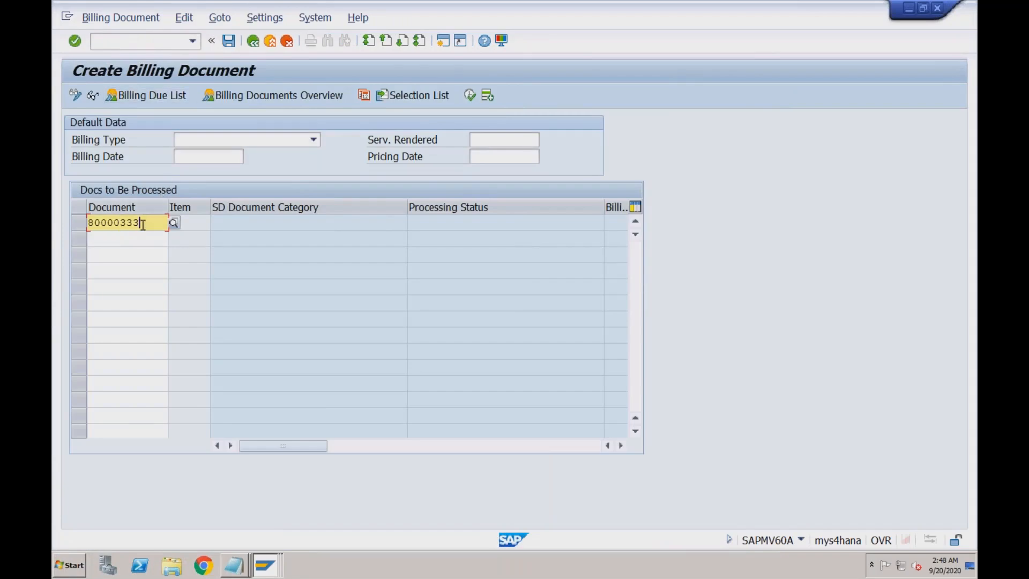
key("Return")
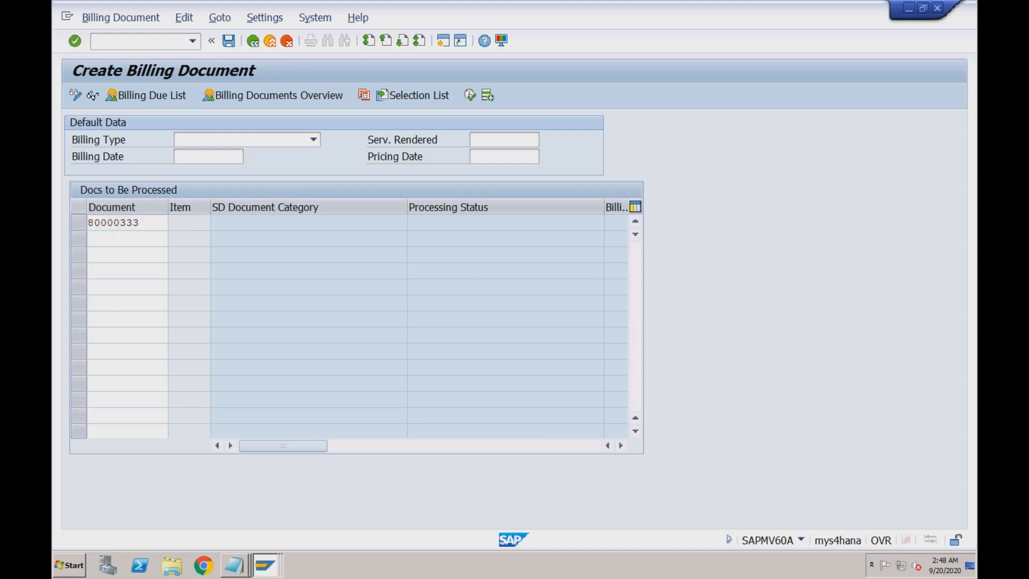
key("Return")
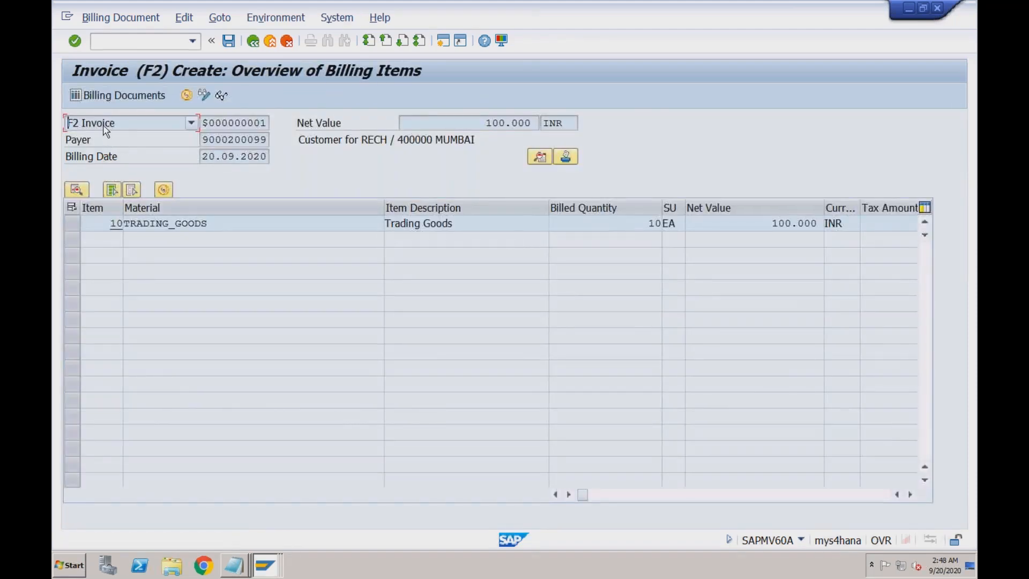
left_click(103, 125)
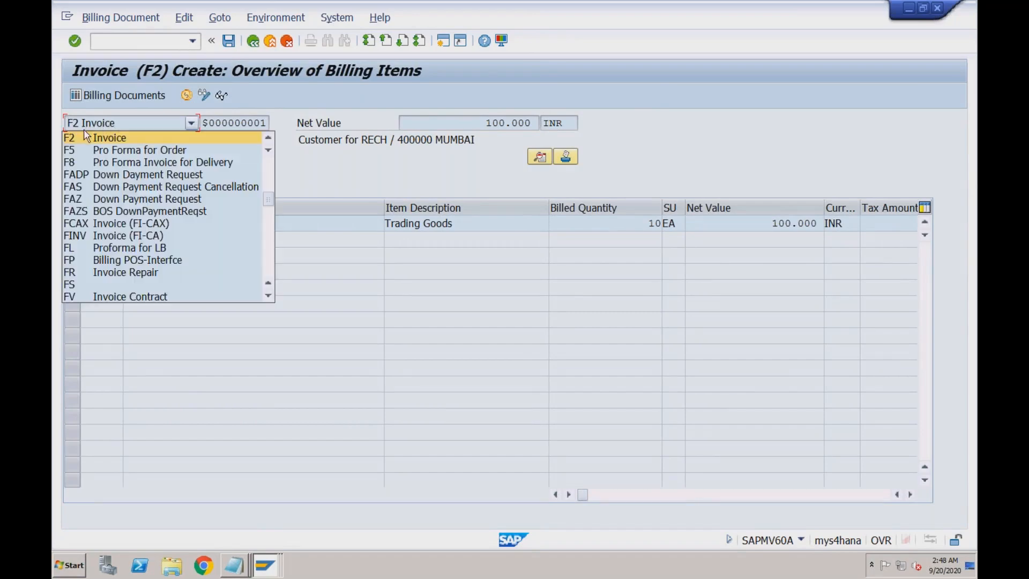
left_click(108, 142)
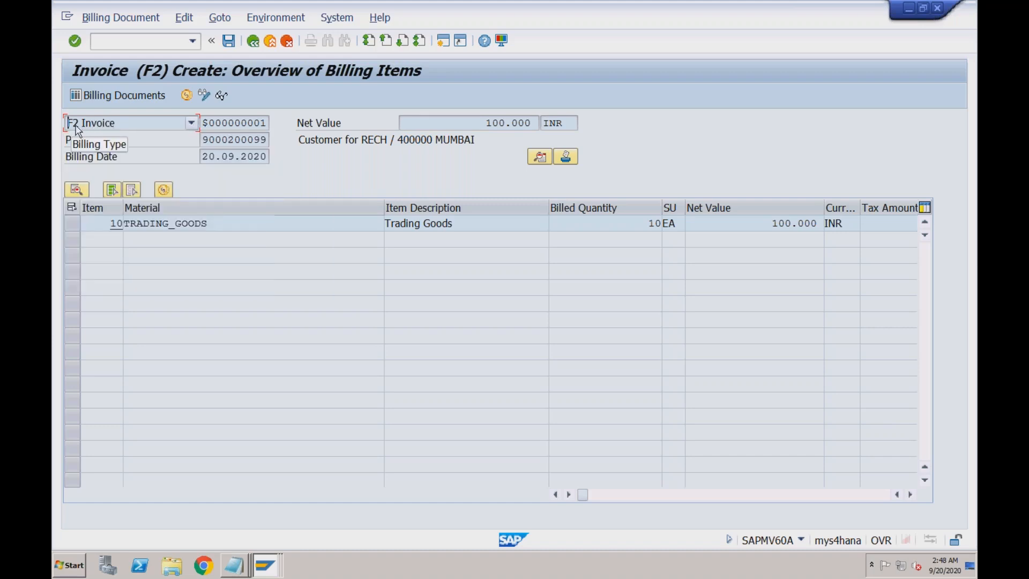
left_click(266, 564)
- In Display IMG, open Define Billing Types and jump to billing type F2
left_click(262, 519)
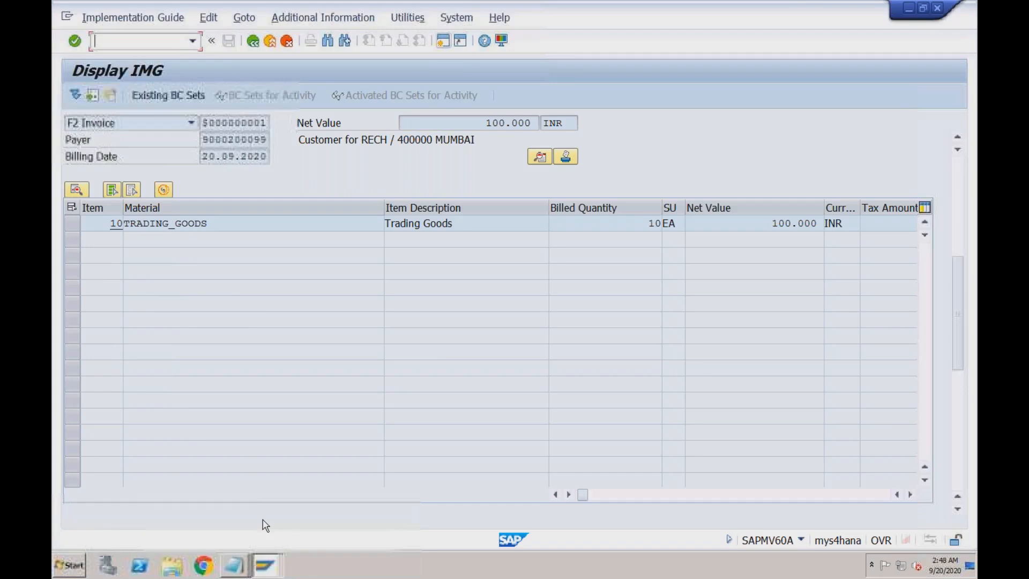
left_click(202, 240)
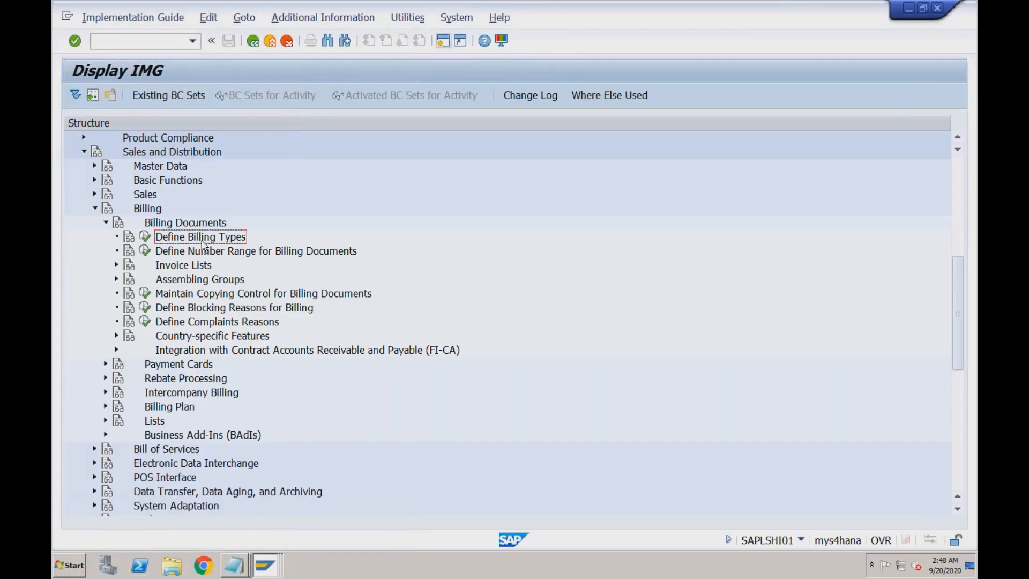
left_click(144, 236)
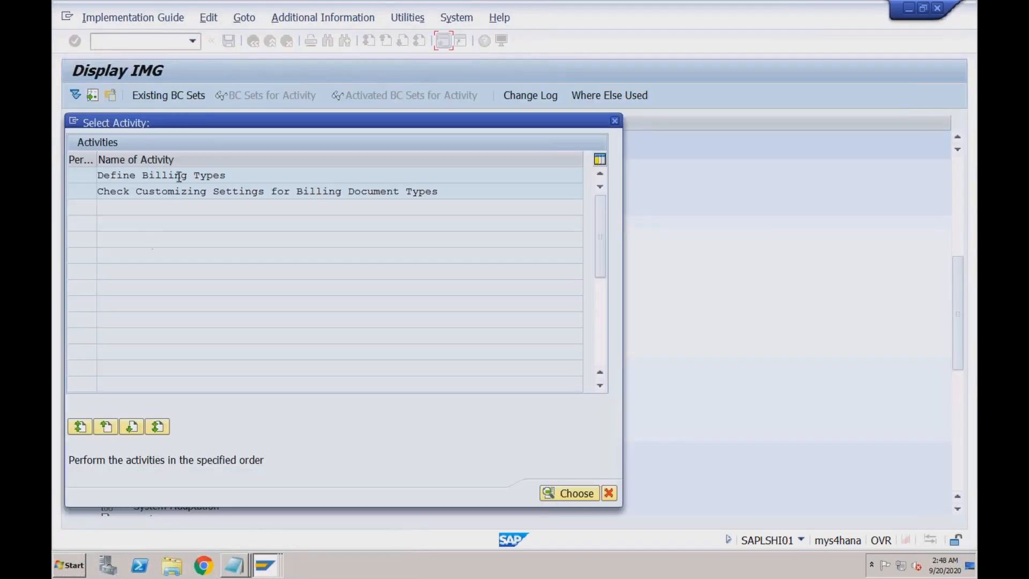
double_click(181, 176)
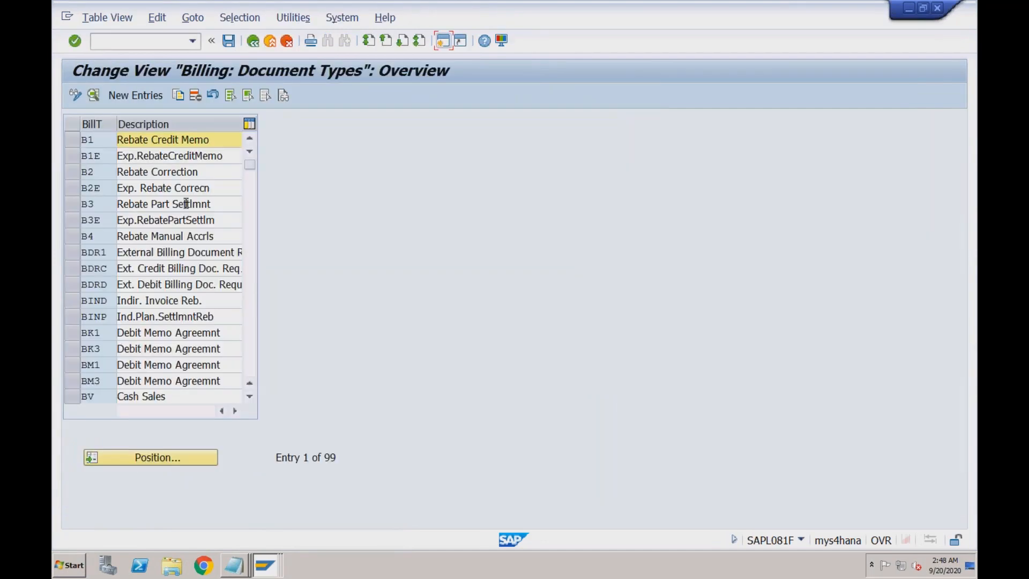
left_click(144, 449)
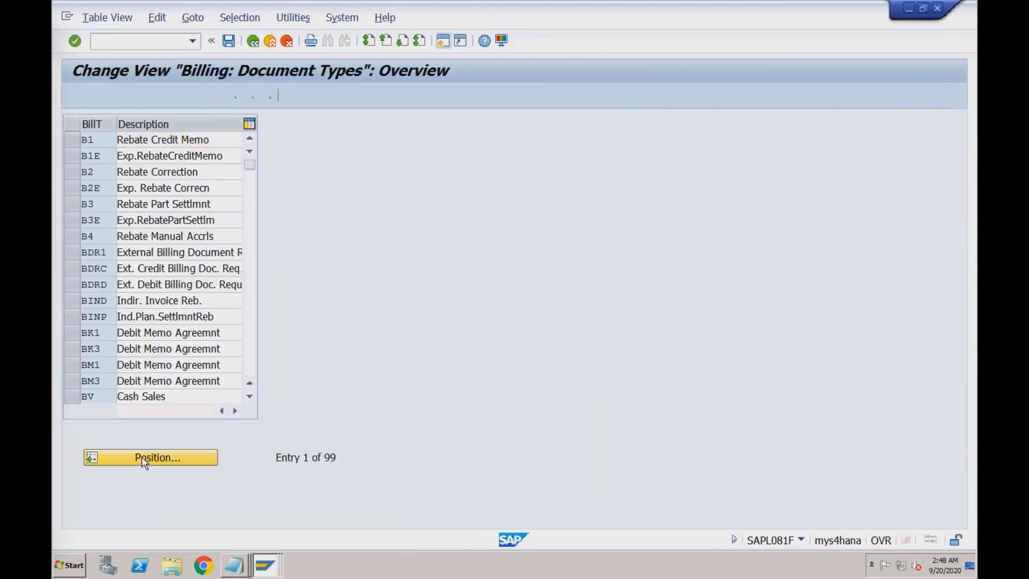
type("f2")
key("Return")
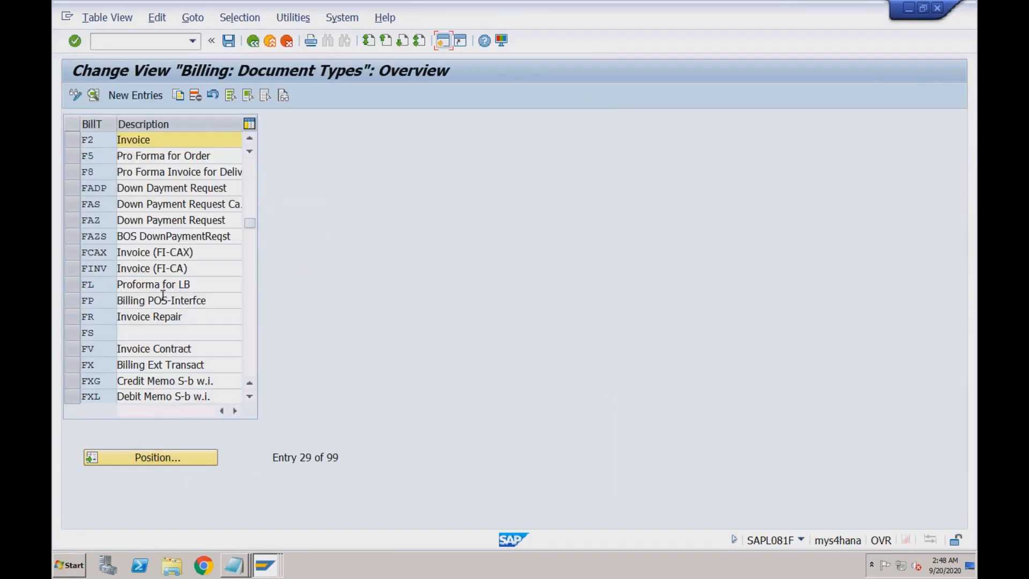
- Confirm F2 Invoice's internal number range is Y1, then go back to the billing activities
double_click(155, 140)
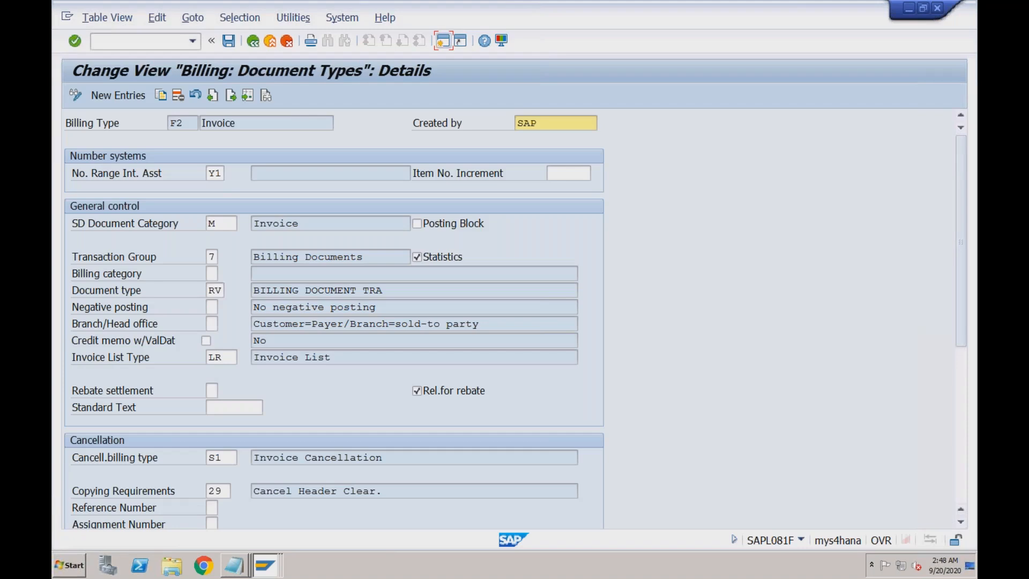
left_click_drag(222, 173, 213, 180)
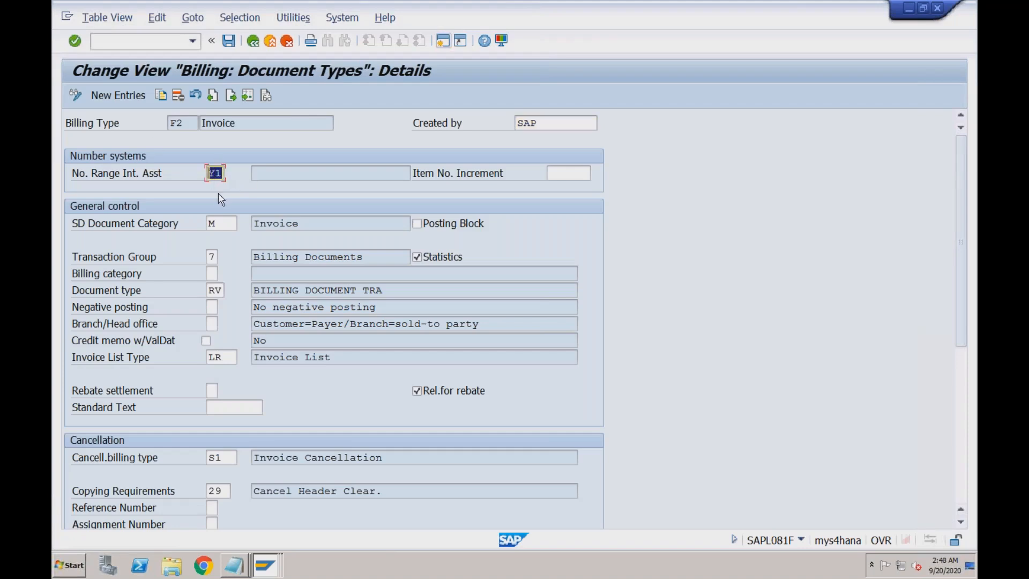
left_click(186, 124)
left_click_drag(188, 123, 173, 122)
left_click_drag(222, 172, 212, 172)
left_click(252, 45)
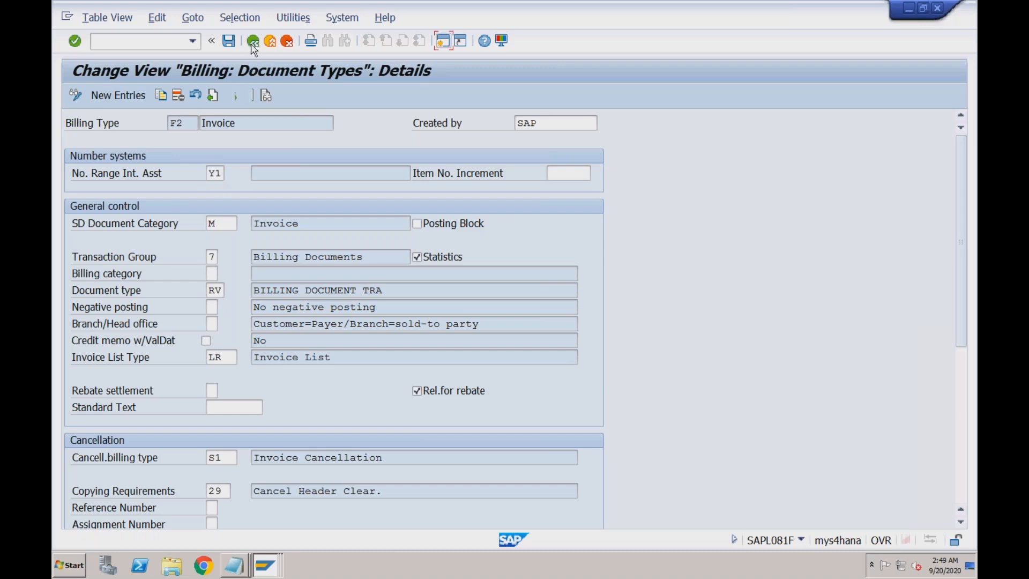
left_click(252, 43)
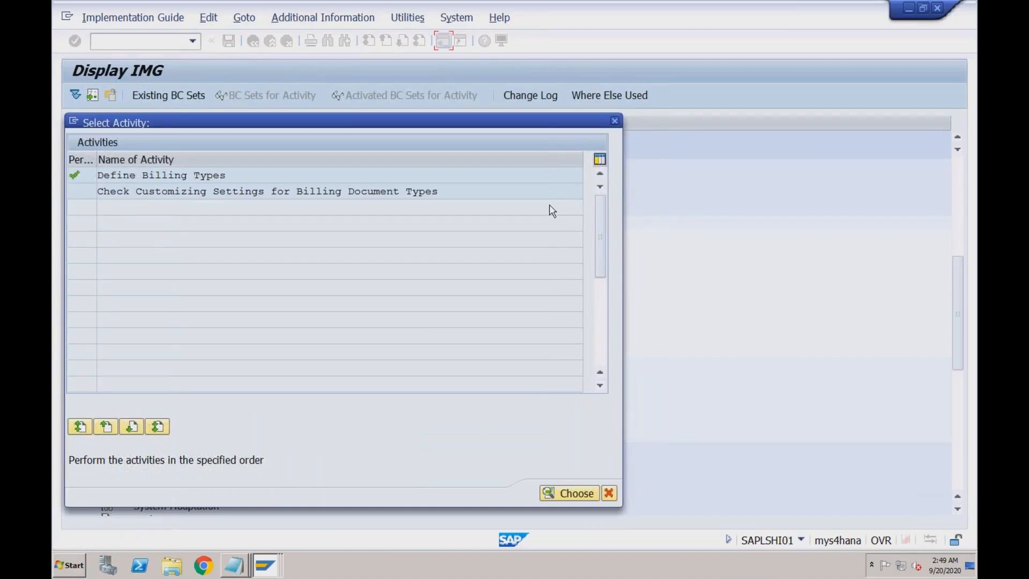
- Open RV_BELEG's intervals for editing via Define Number Range and scroll to the last rows
left_click(615, 121)
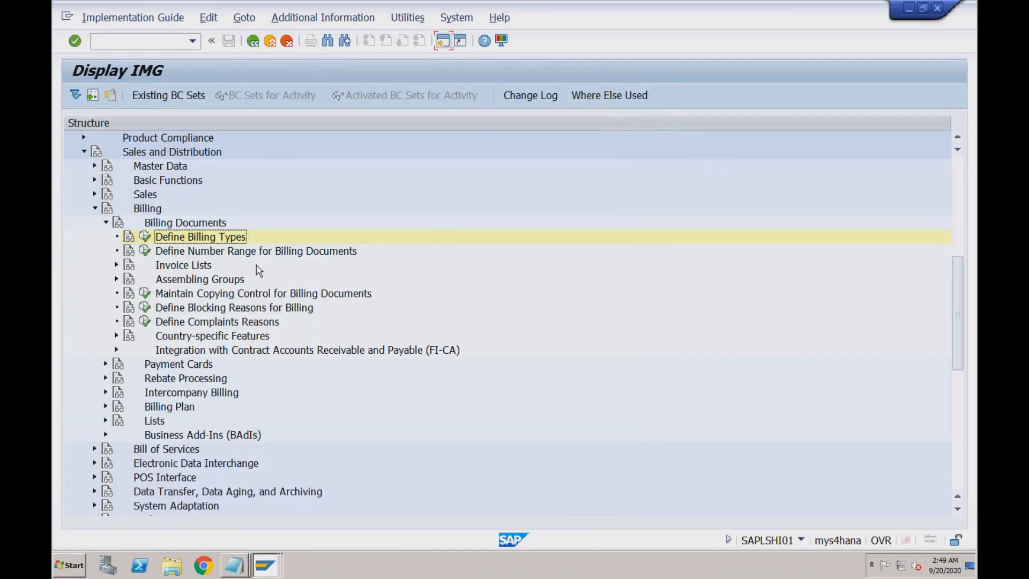
left_click(213, 252)
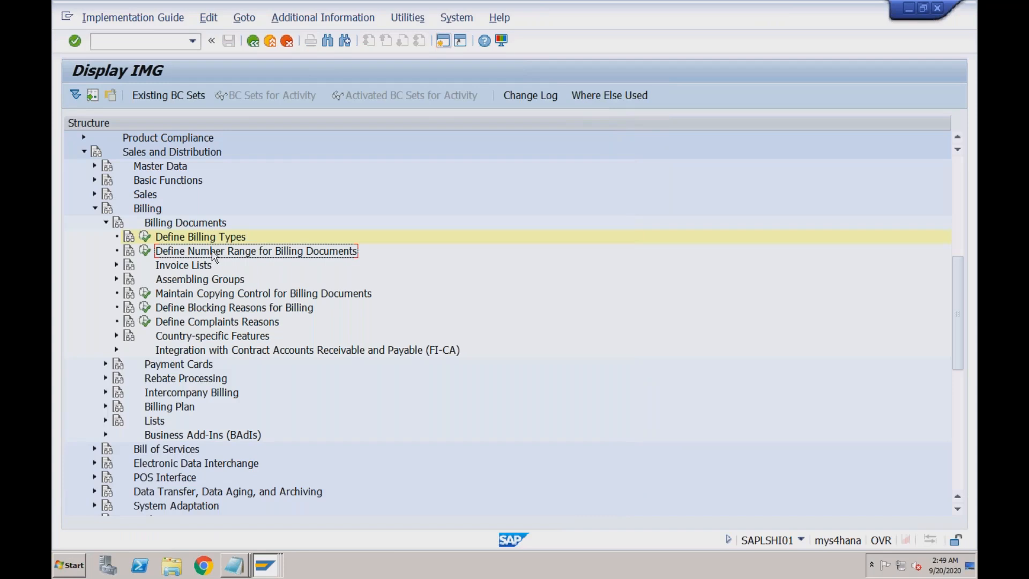
left_click(145, 252)
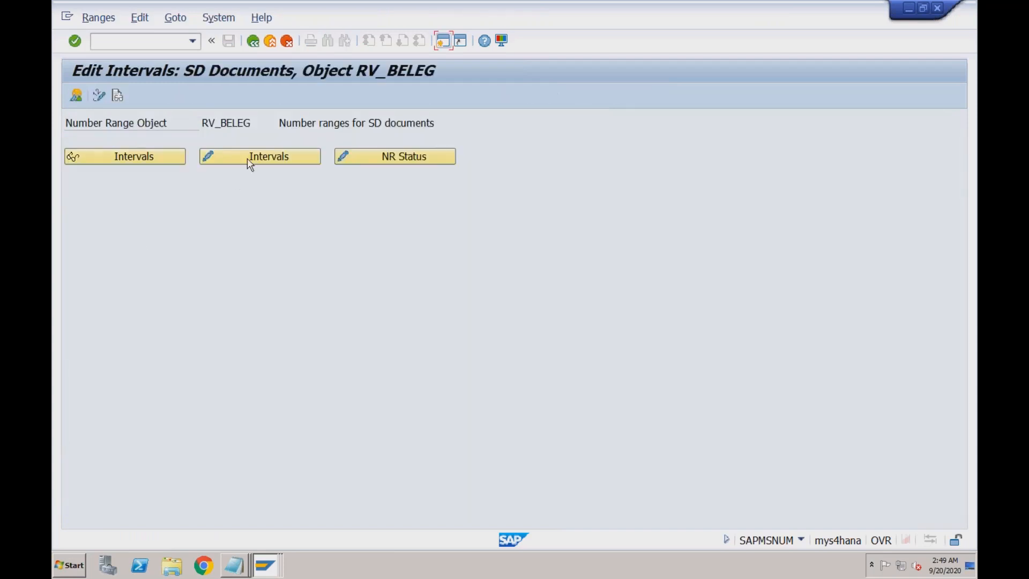
left_click_drag(202, 122, 252, 123)
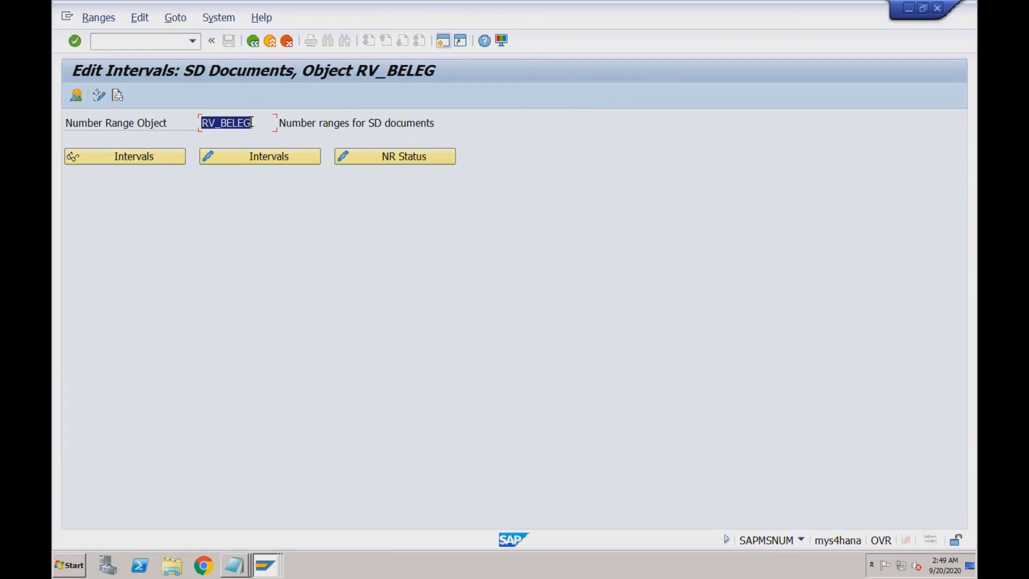
left_click(255, 161)
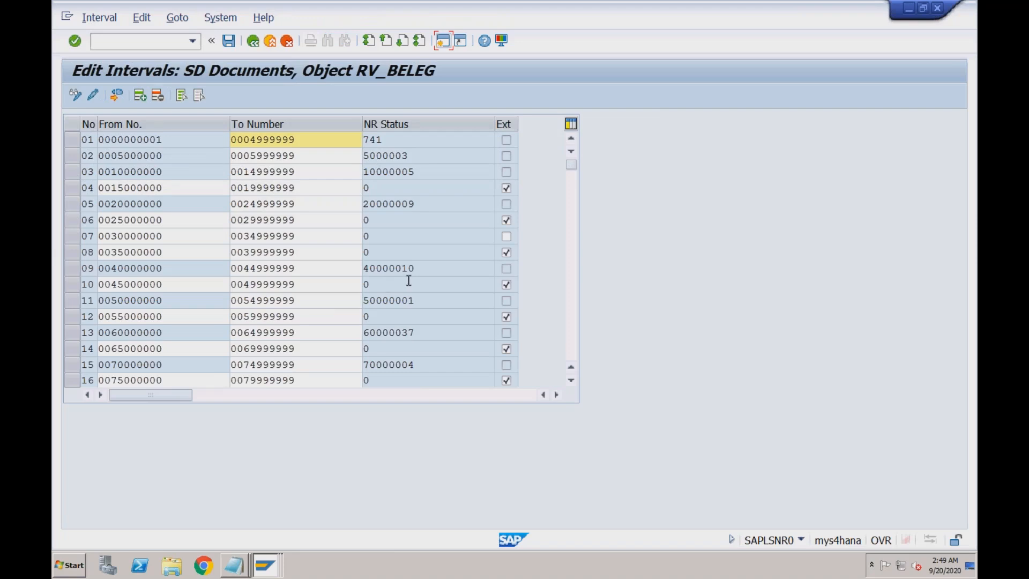
left_click(572, 306)
left_click(572, 308)
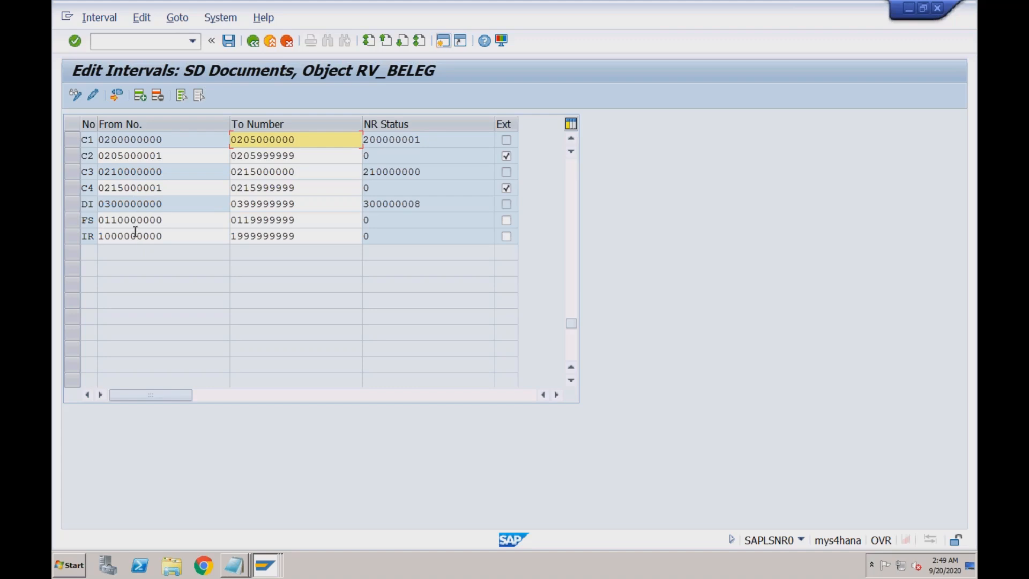
left_click(140, 96)
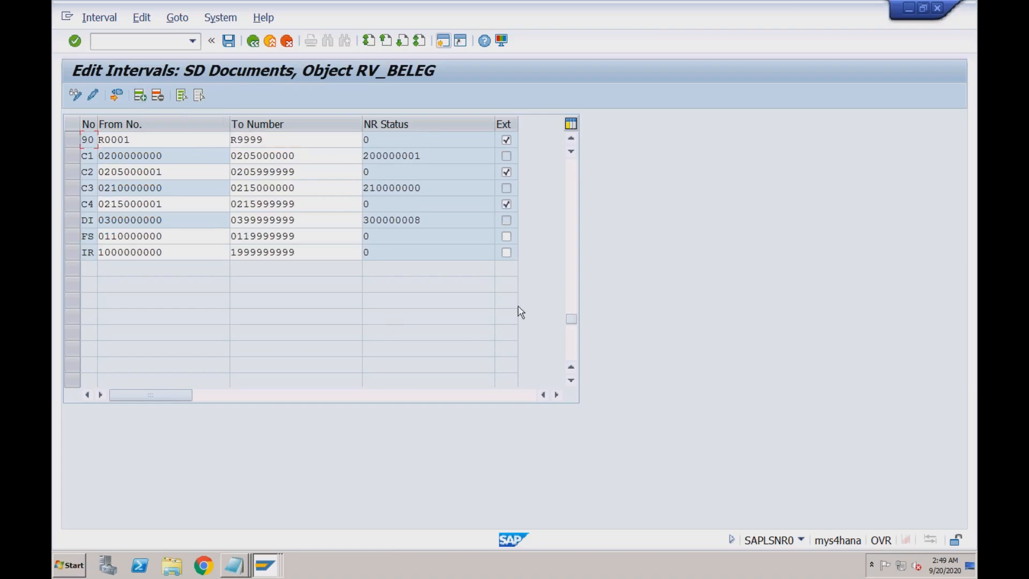
left_click_drag(571, 319, 571, 163)
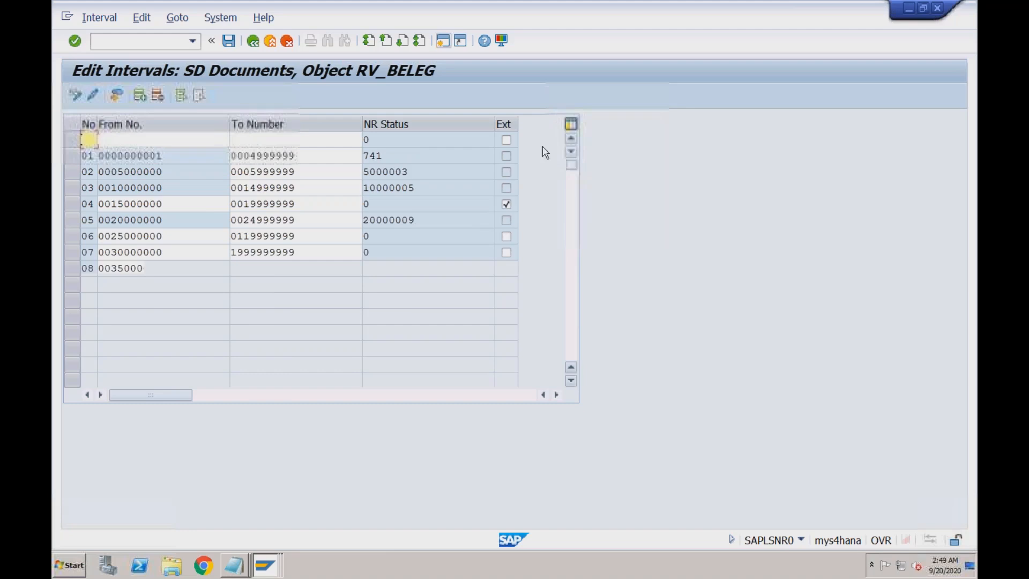
type("Y1")
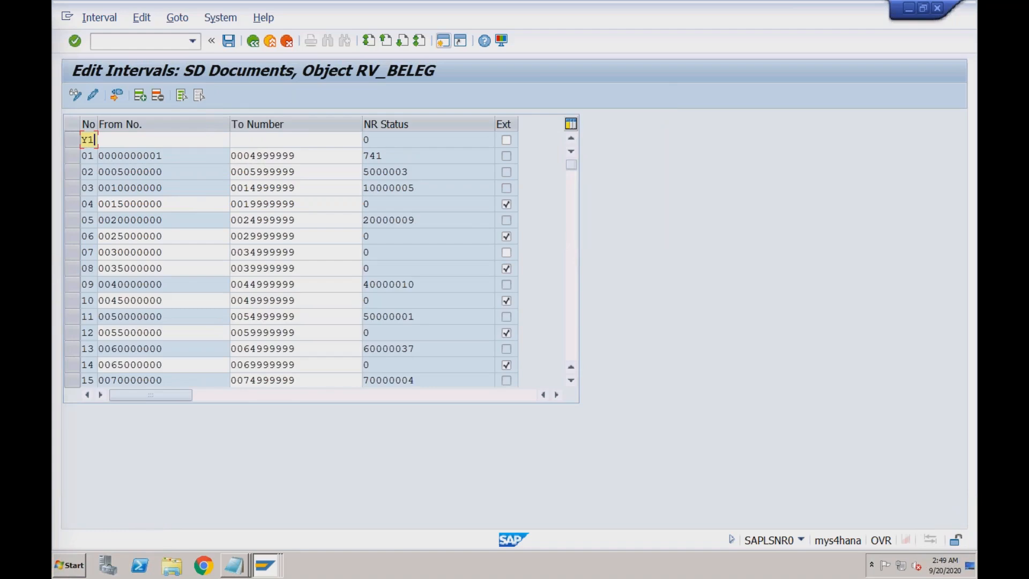
left_click(94, 156)
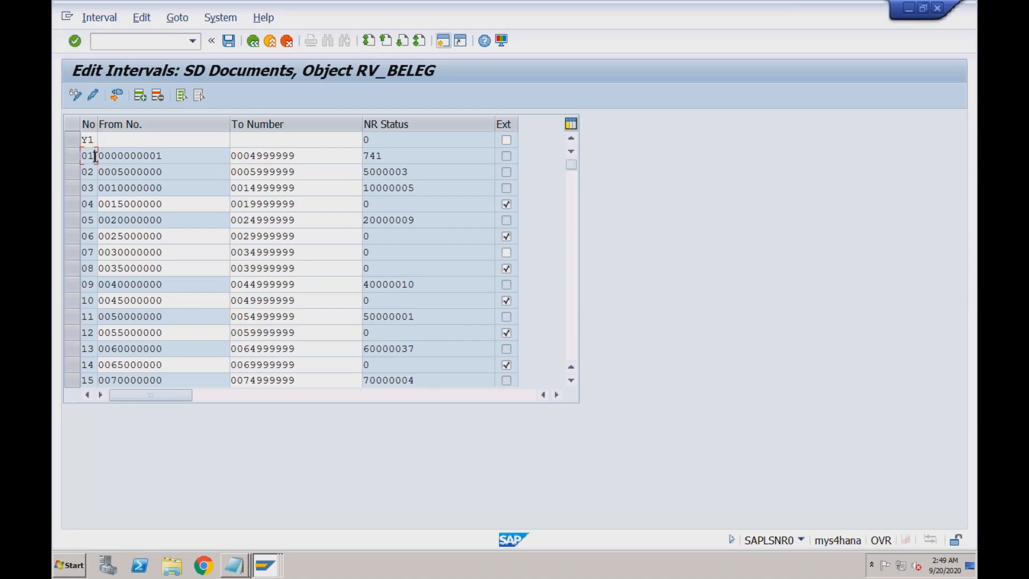
left_click(117, 143)
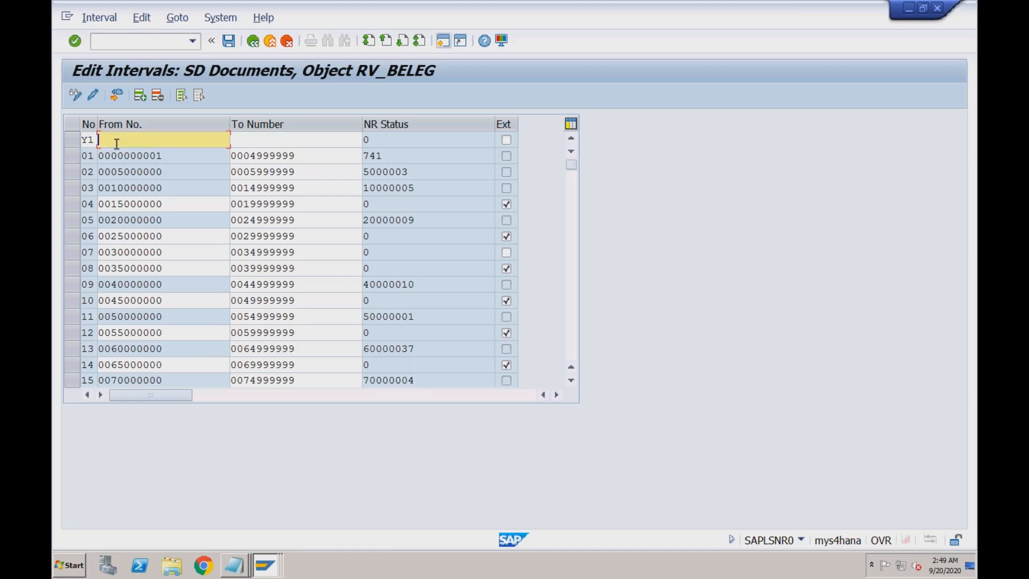
left_click(116, 144)
left_click(119, 155)
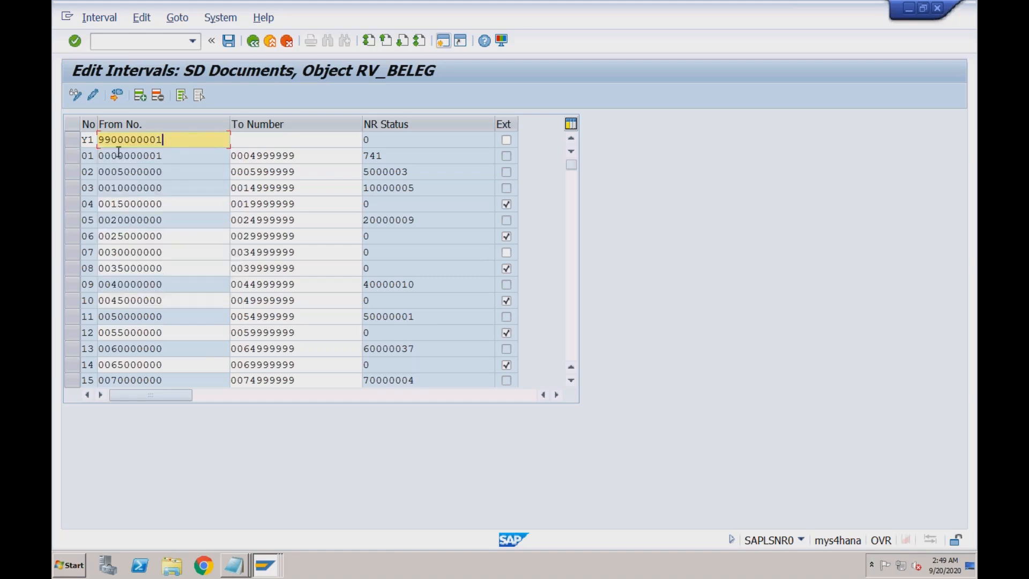
left_click(257, 141)
left_click(257, 141)
left_click(258, 155)
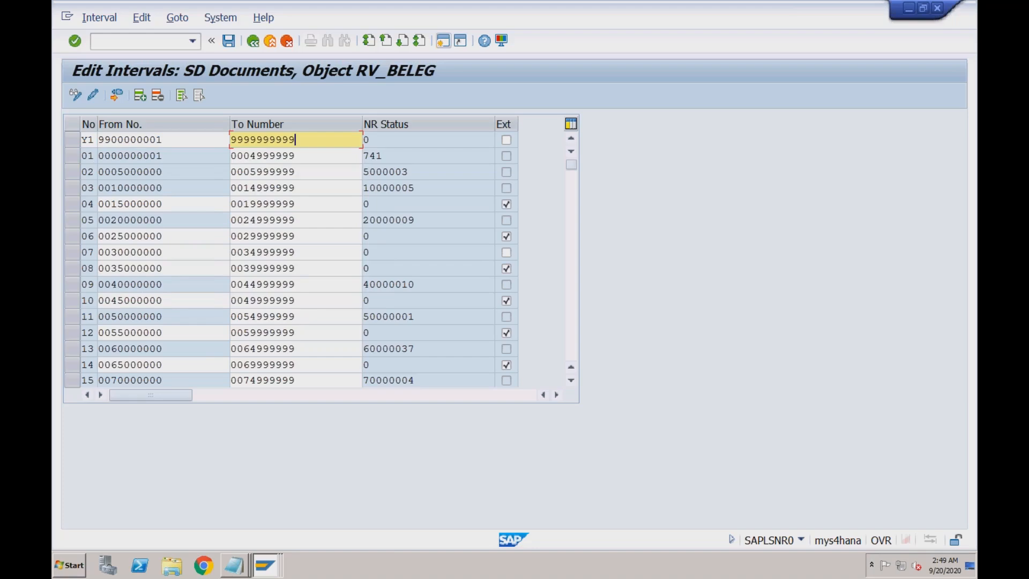
key("Return")
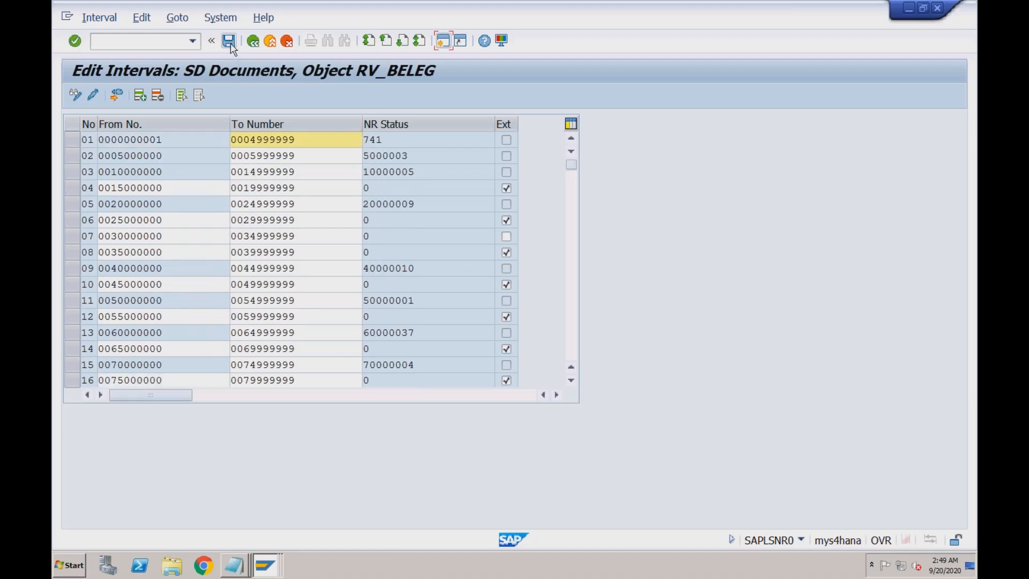
- Save the Y1 interval, acknowledge the transport notice, and reopen the intervals to verify Y1
left_click(228, 42)
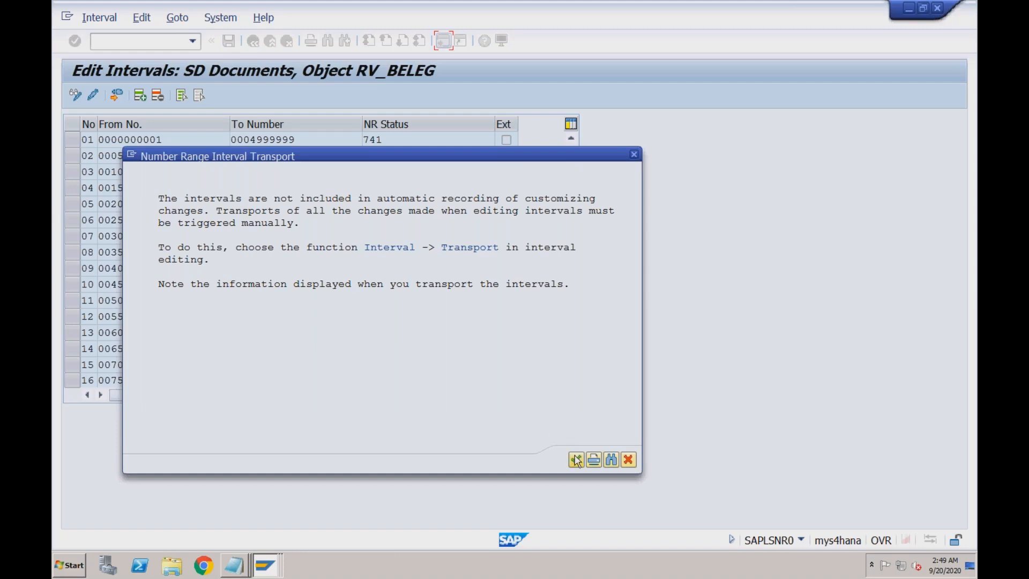
left_click(575, 460)
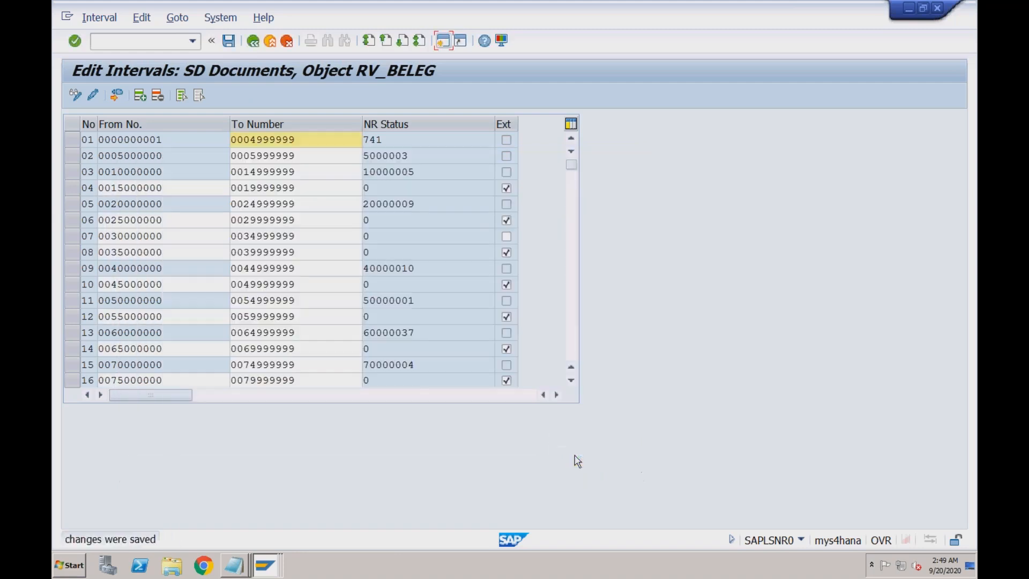
left_click(253, 42)
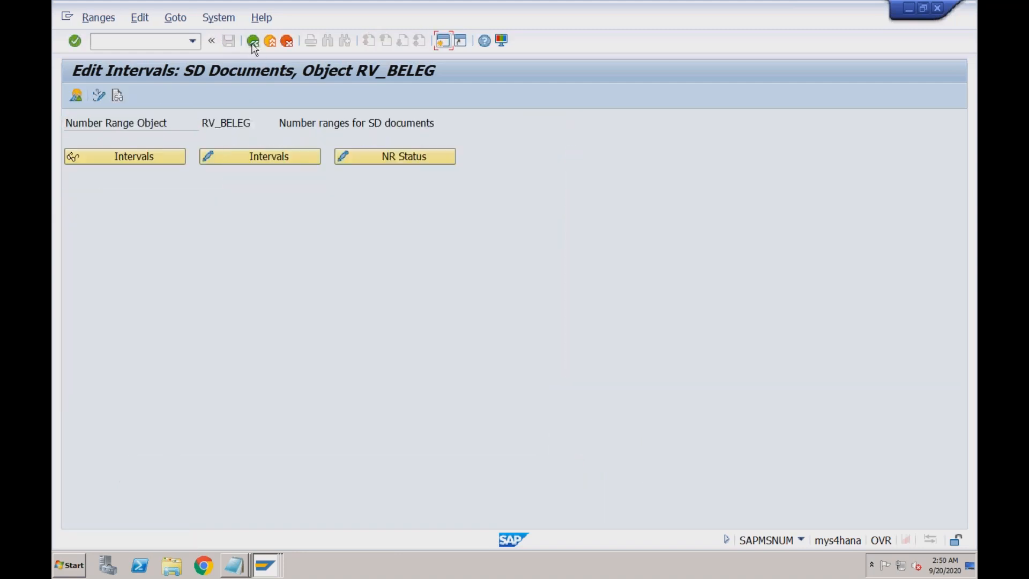
left_click(243, 158)
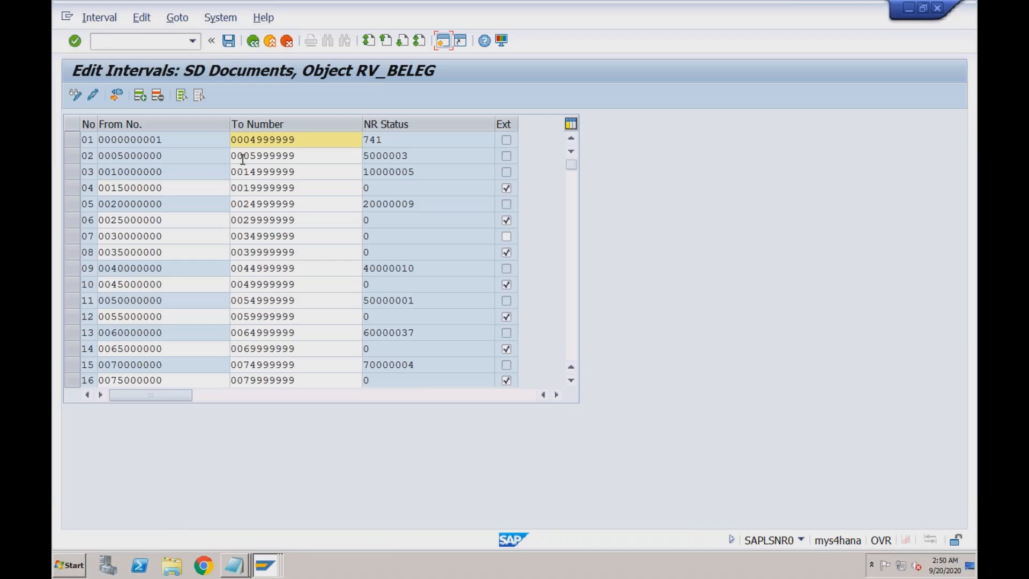
left_click(571, 314)
left_click(571, 316)
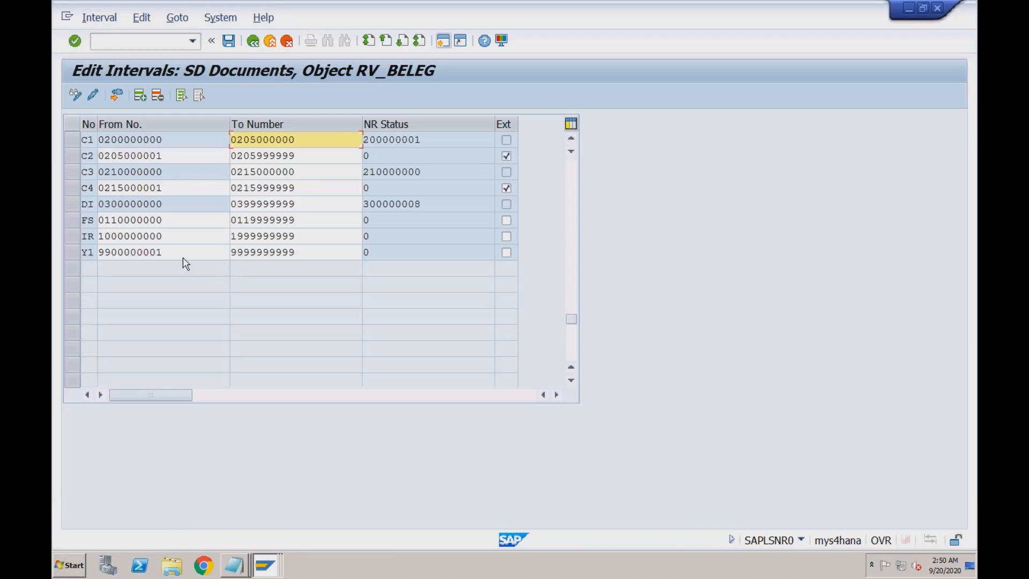
left_click(172, 252)
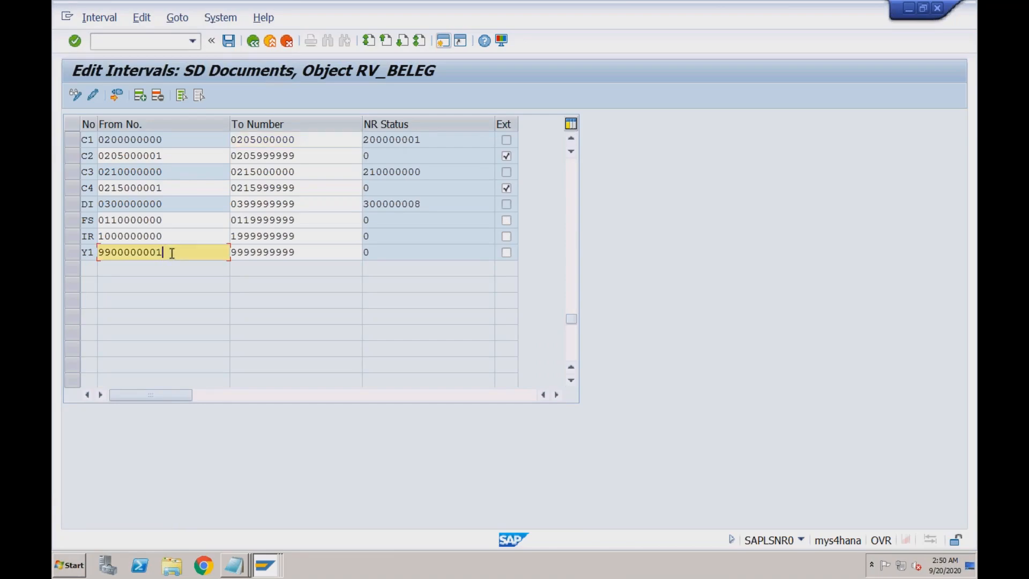
left_click(269, 570)
left_click(266, 536)
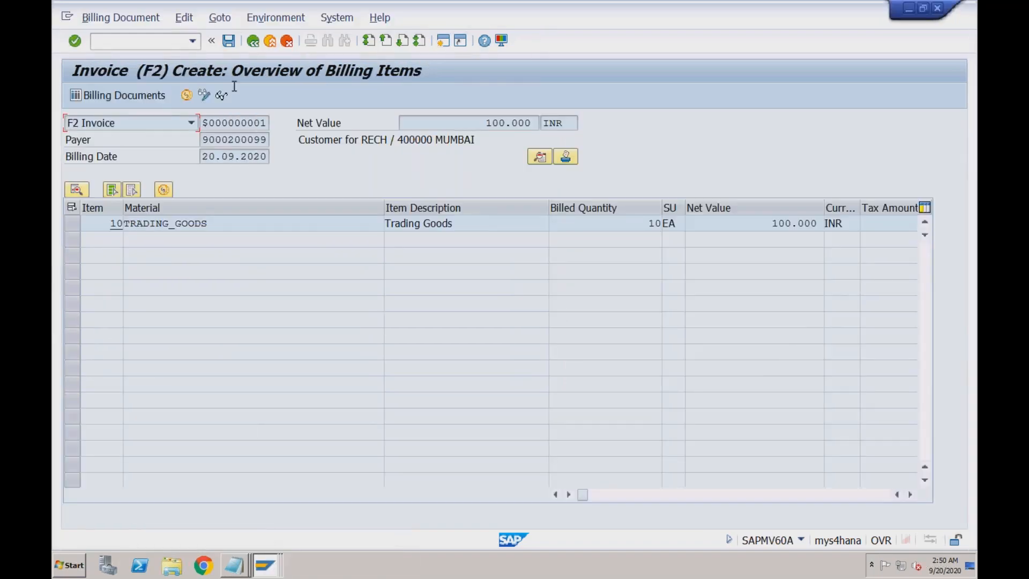
left_click(228, 41)
key("Return")
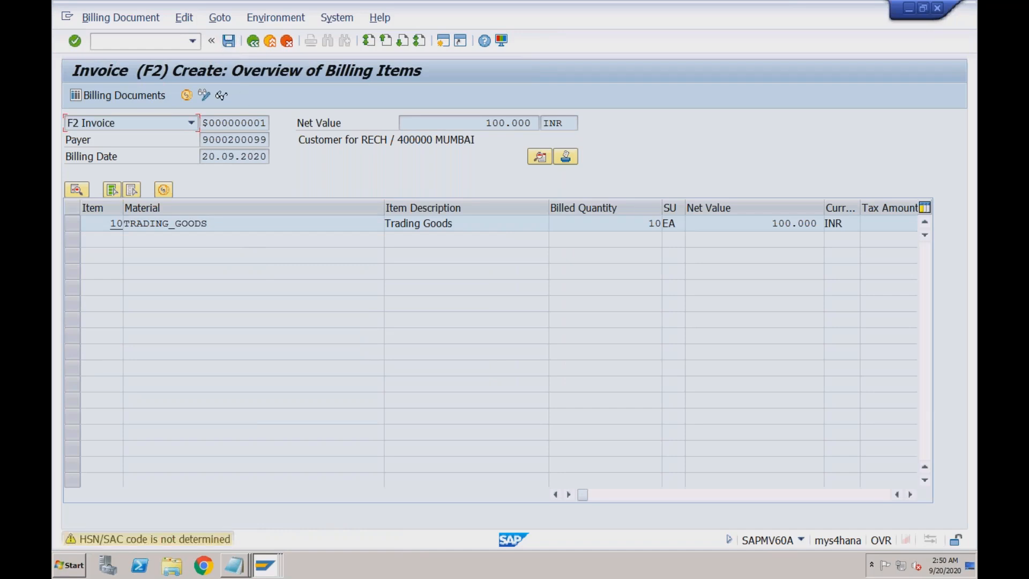
key("Return")
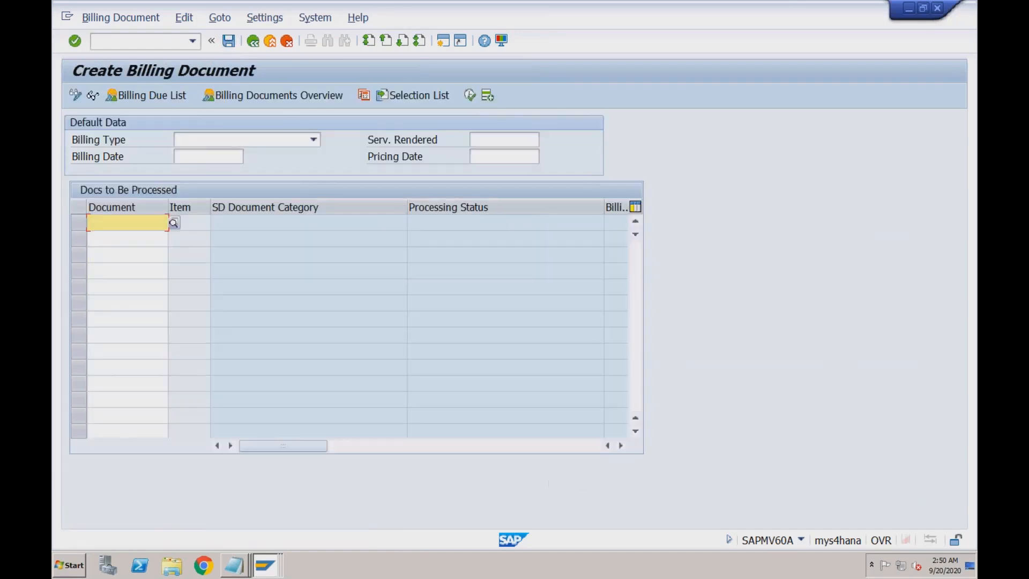
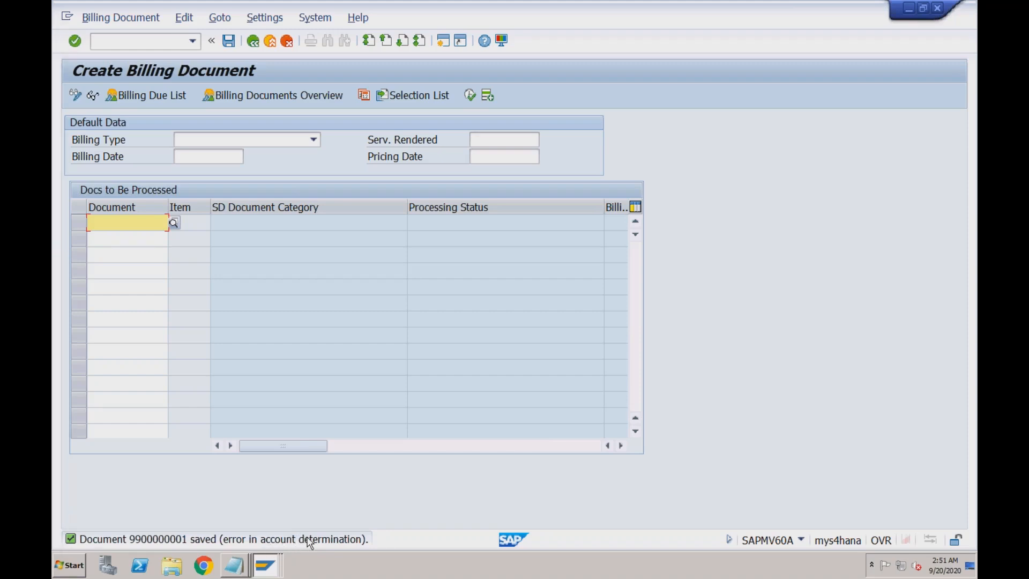
double_click(310, 540)
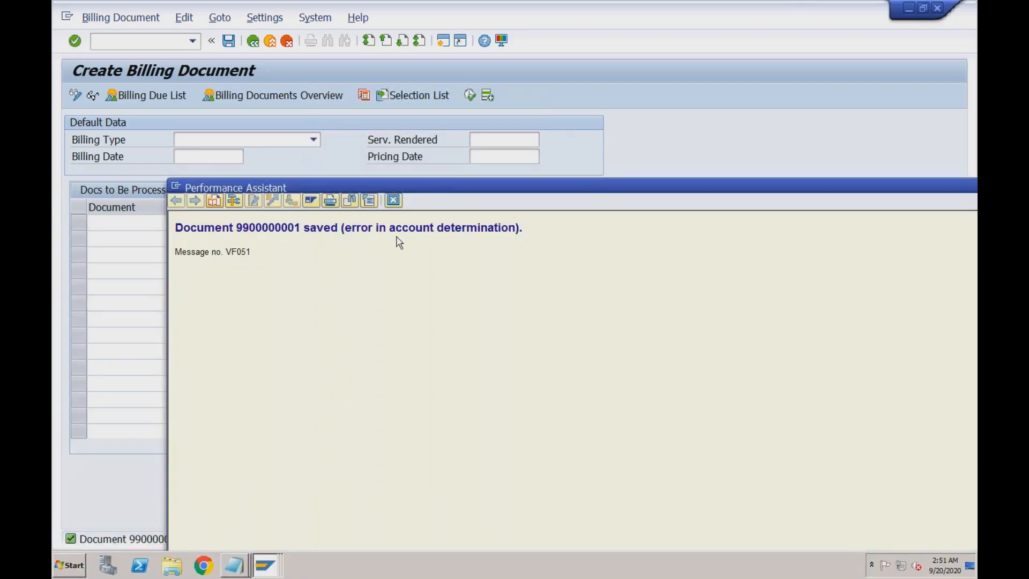
left_click(395, 202)
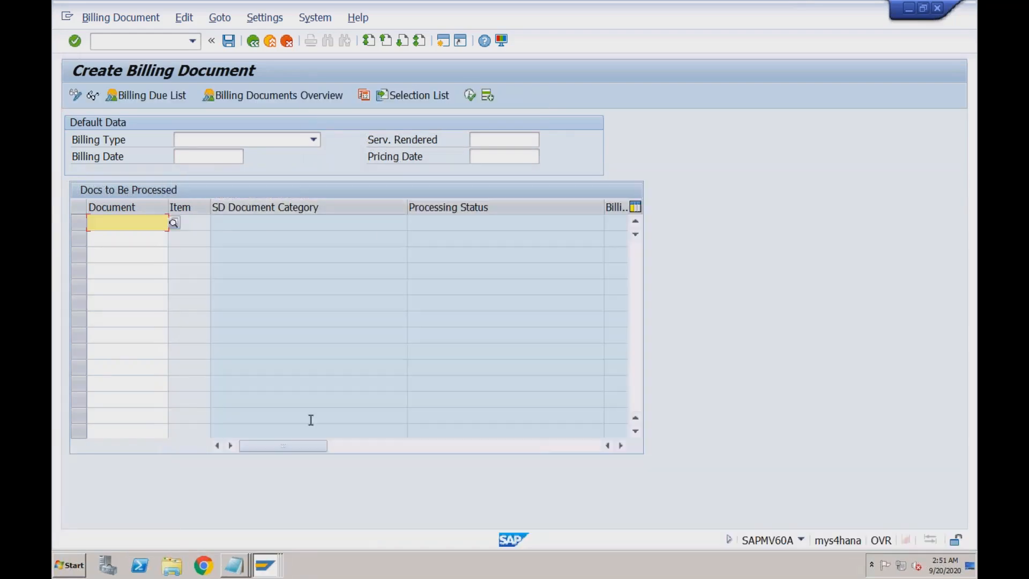
left_click(131, 18)
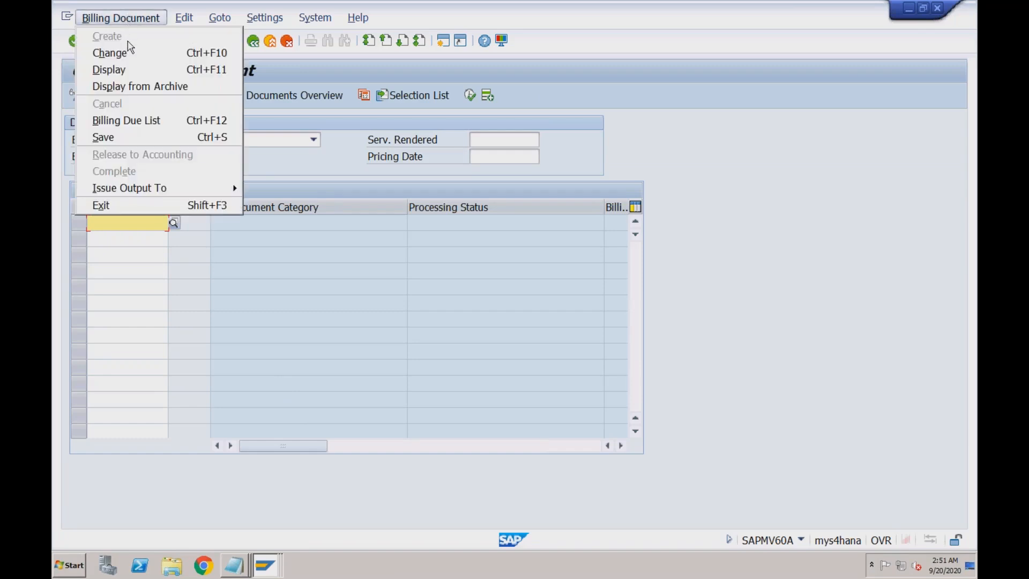
left_click(125, 52)
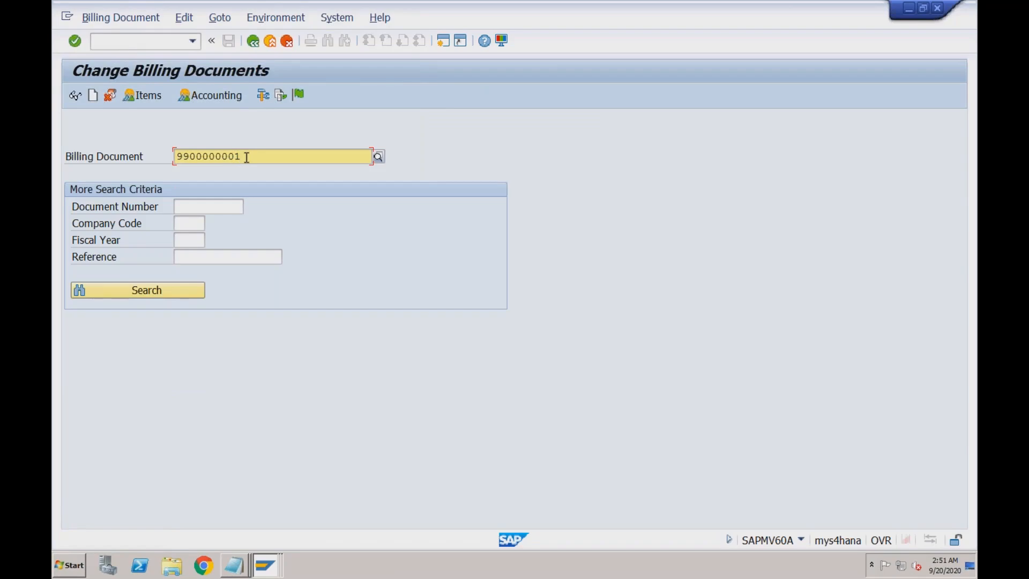
key("Return")
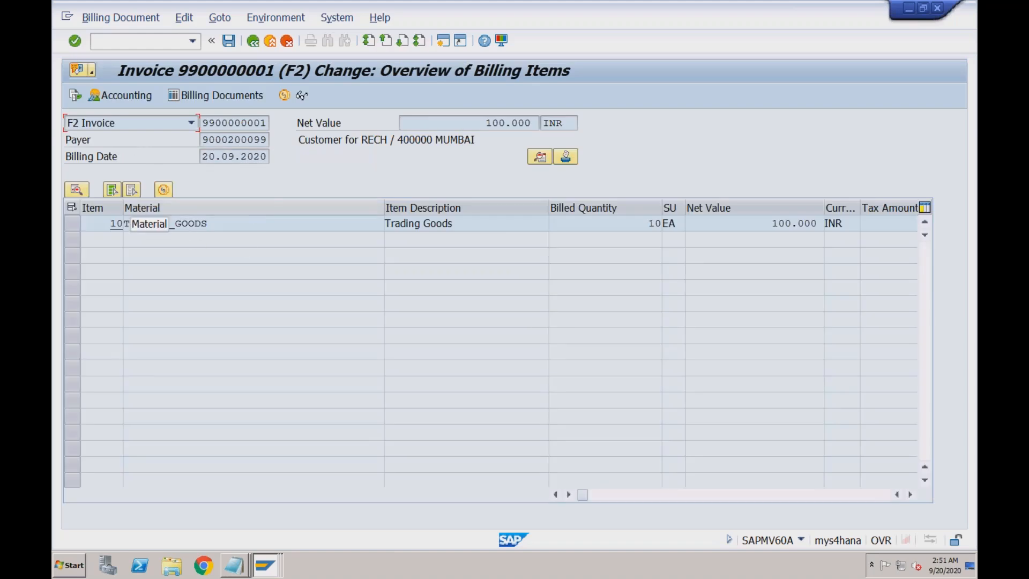
left_click(283, 20)
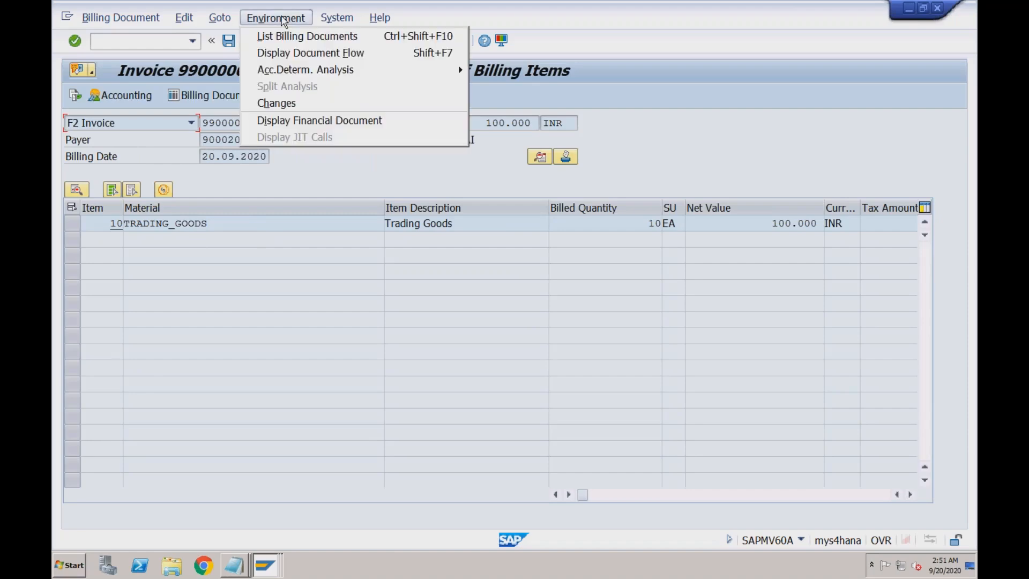
mouse_move(303, 70)
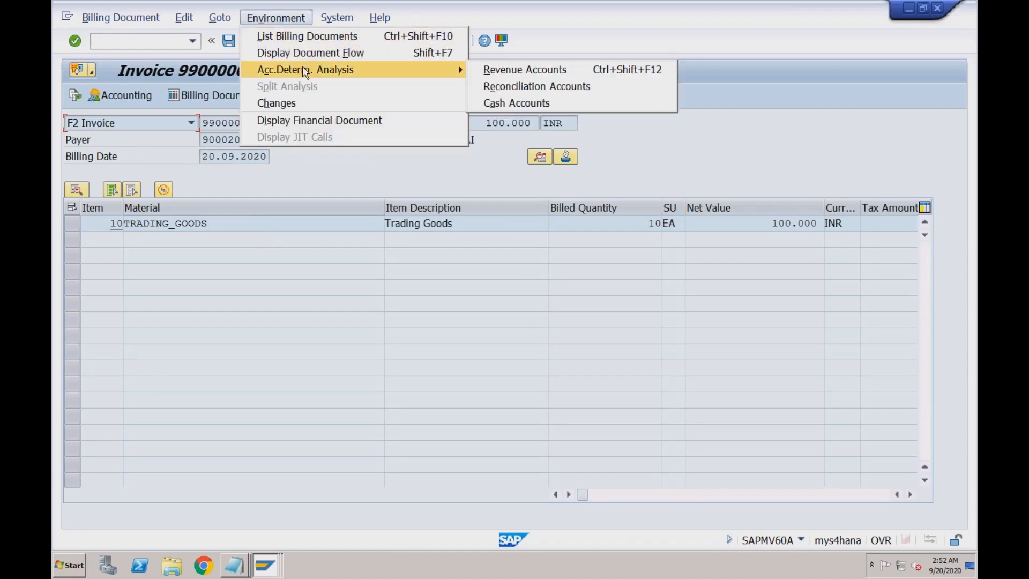
left_click(502, 75)
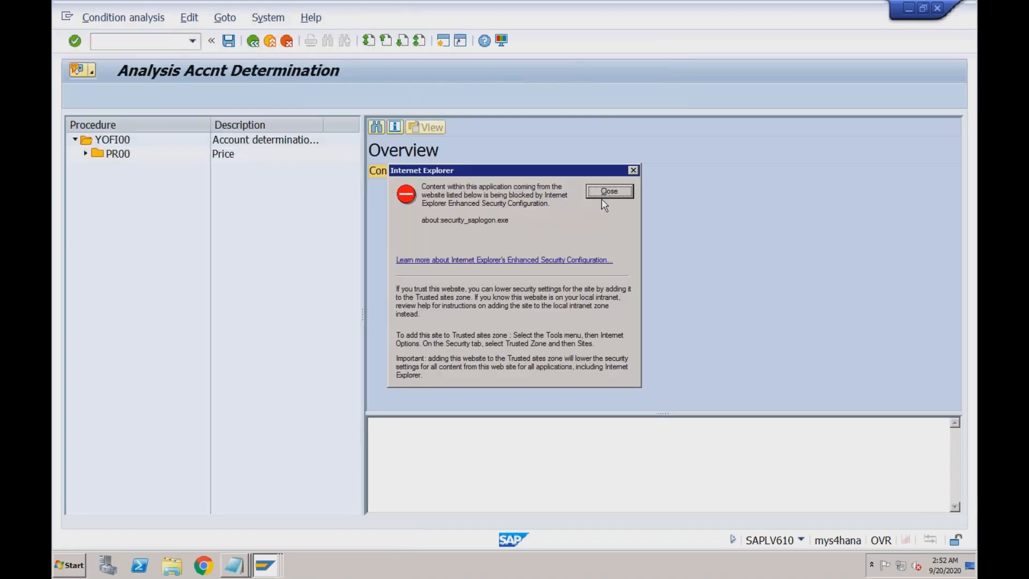
- Expand procedure YOFI00 and select PR00 to review its missing-field errors
left_click(604, 193)
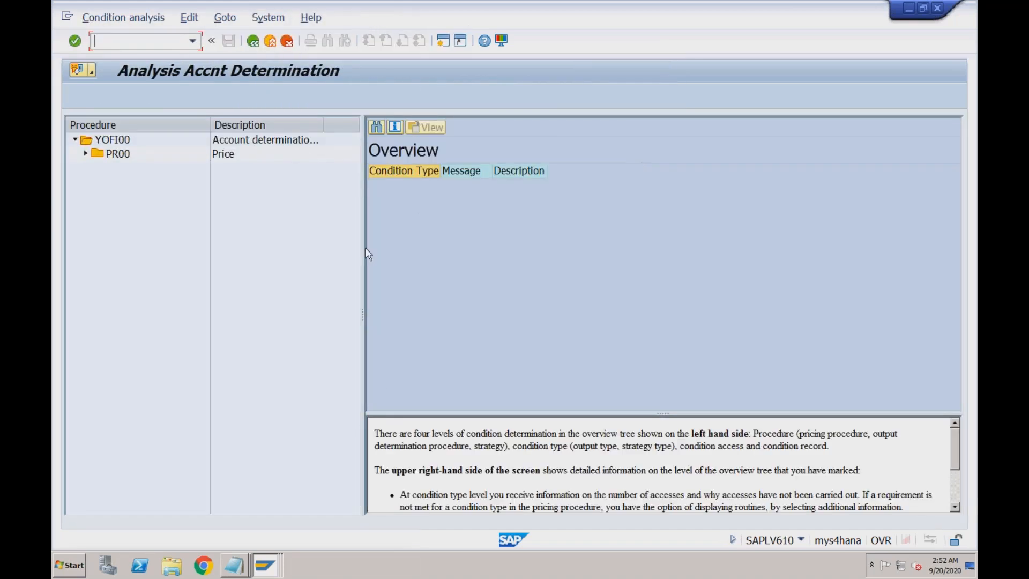
left_click(85, 154)
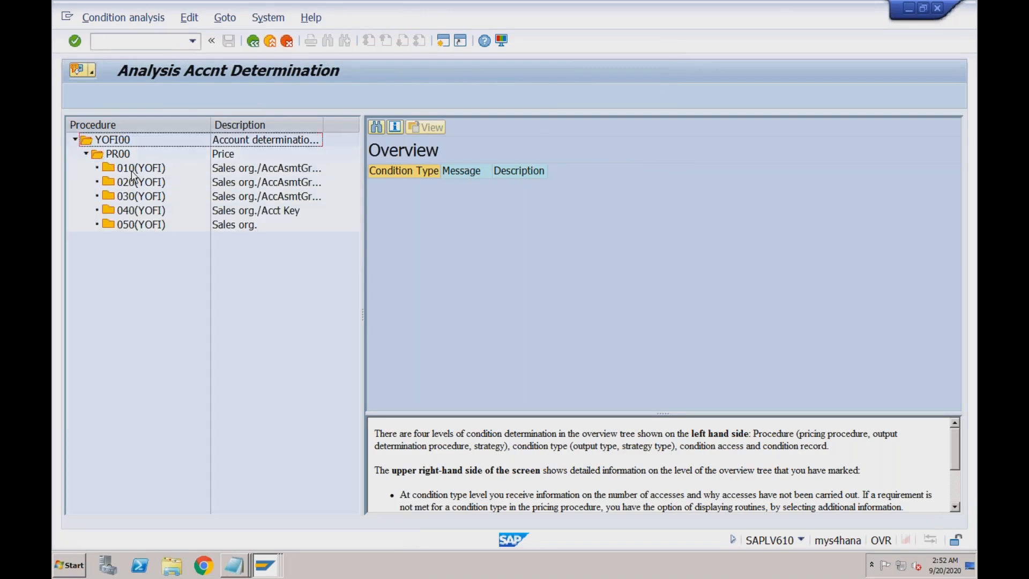
left_click(119, 140)
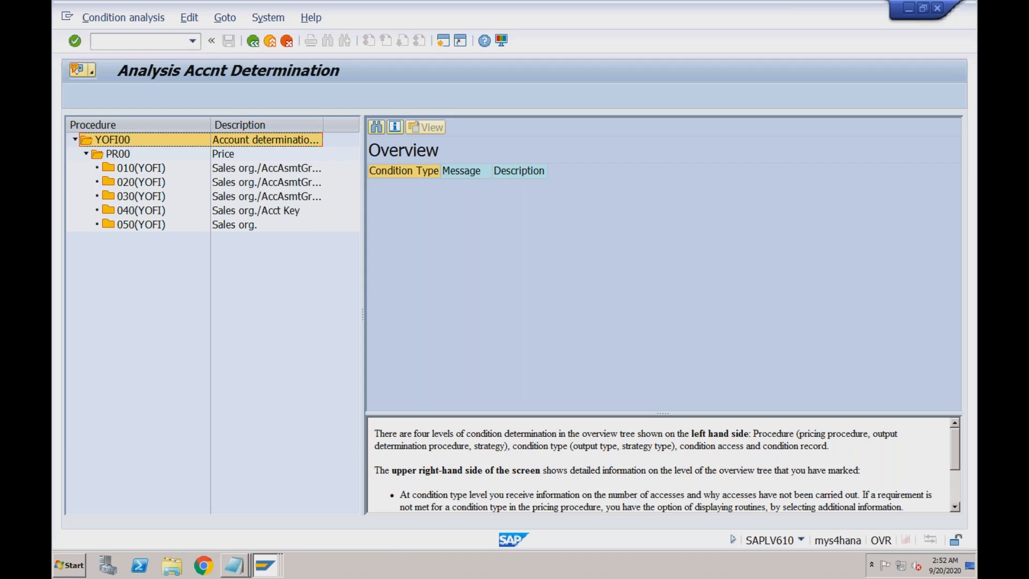
left_click(116, 155)
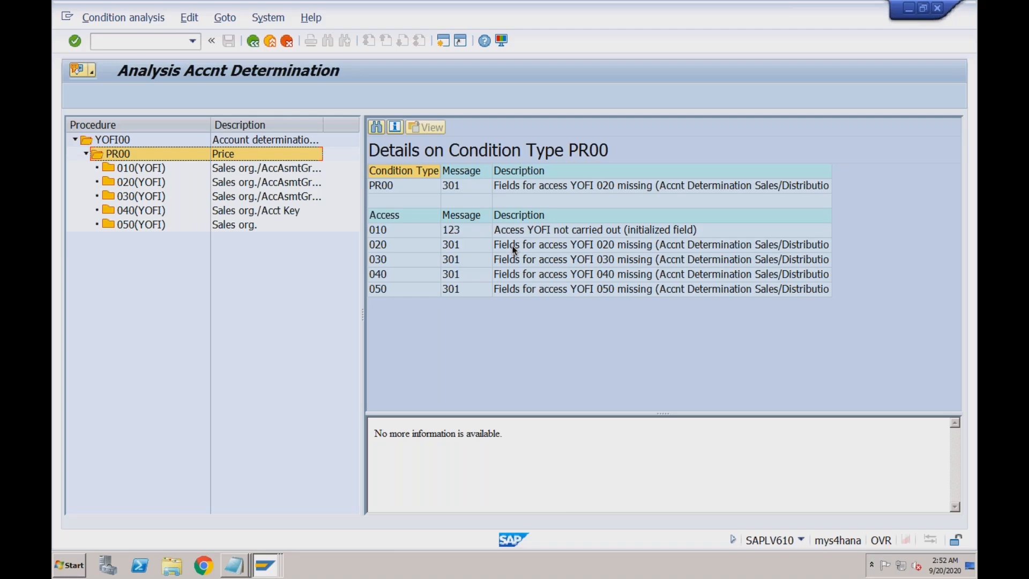
- Start a new SAP session and enter transaction vkoa
left_click(154, 47)
left_click(444, 44)
type("vkoa")
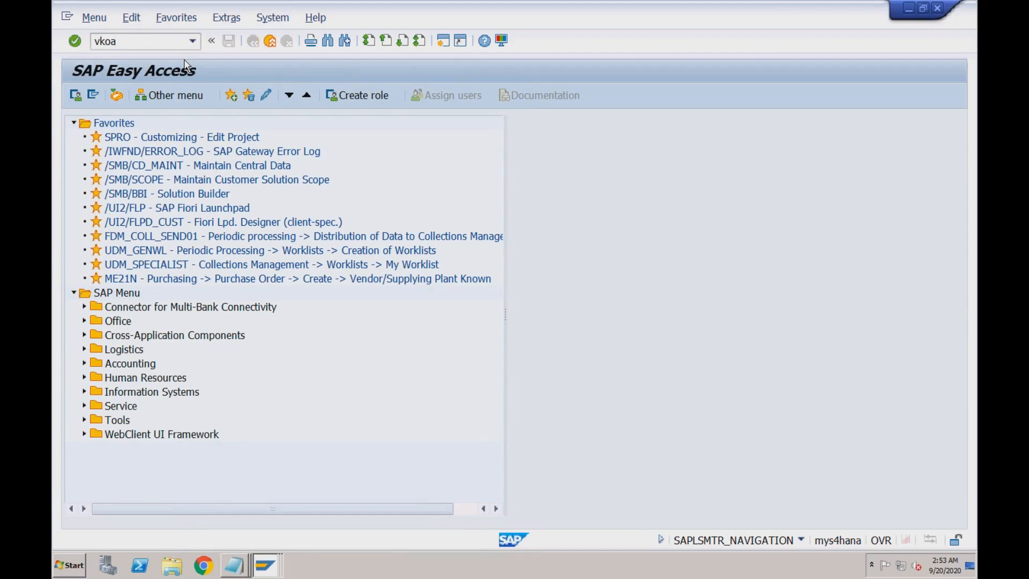
- Run VKOA, check PR00 access 010 (YOFI) values in the analysis, then return to VKOA
key("Return")
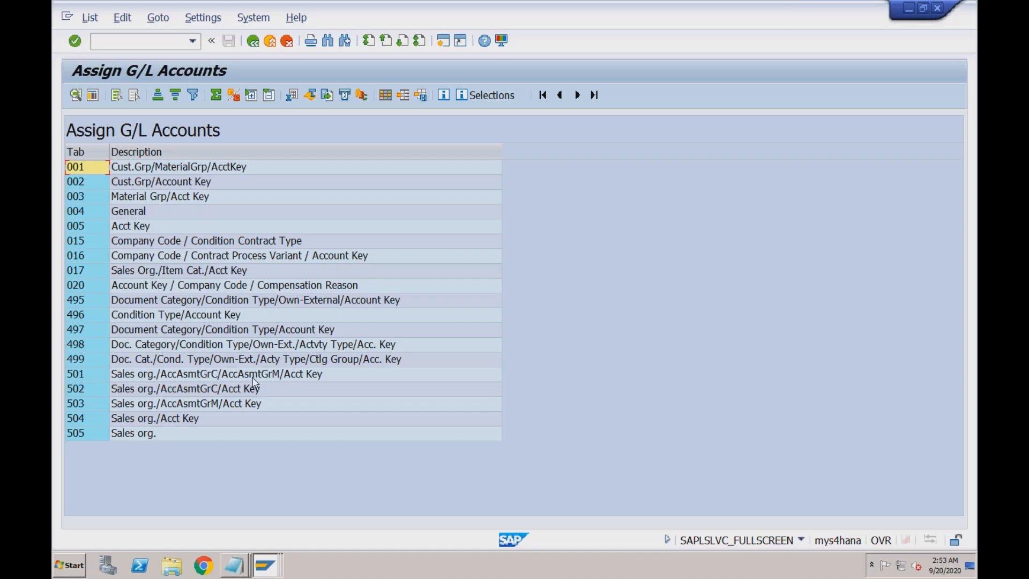
left_click(266, 564)
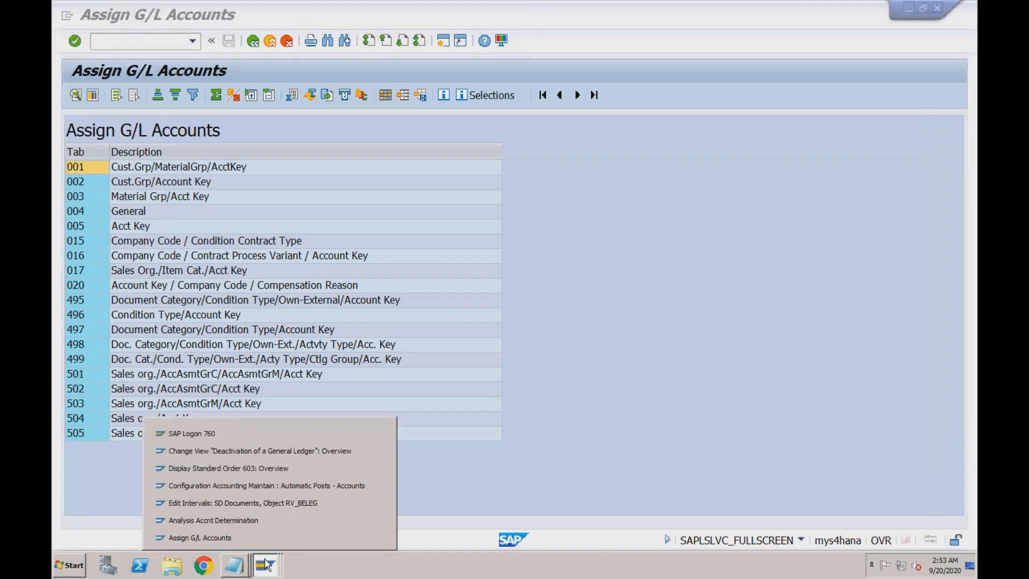
left_click(256, 519)
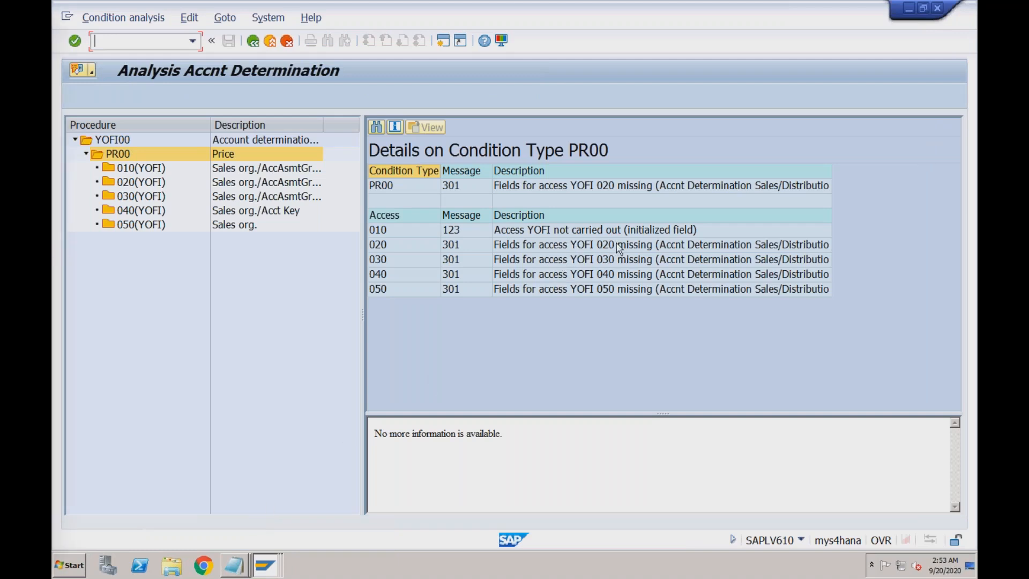
left_click(619, 187)
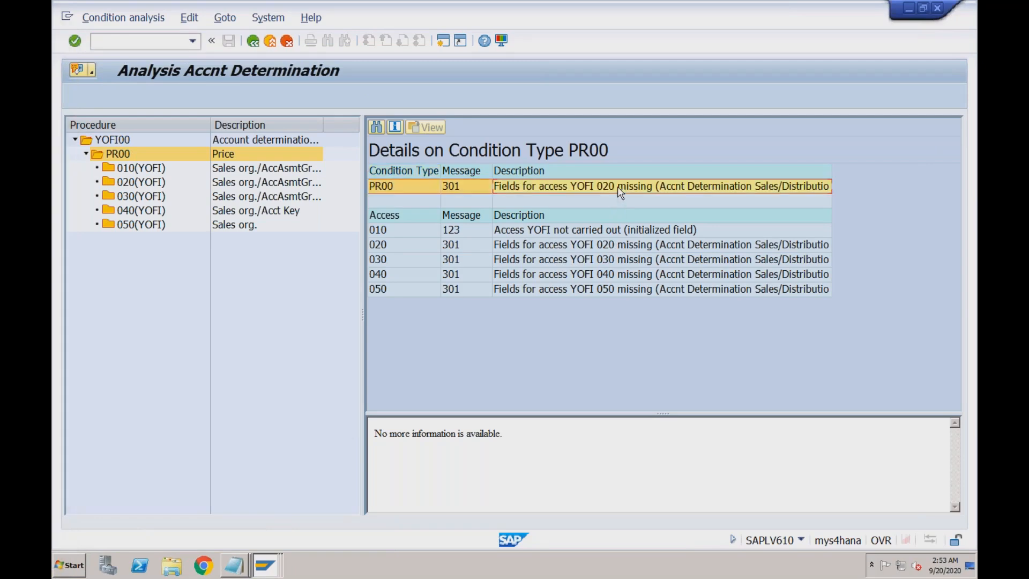
left_click(157, 170)
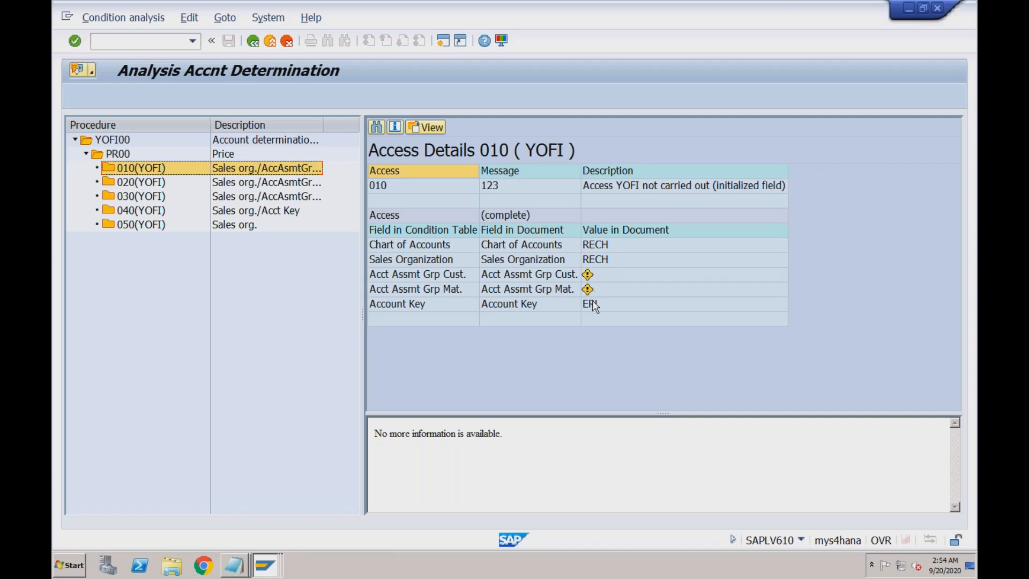
left_click(259, 563)
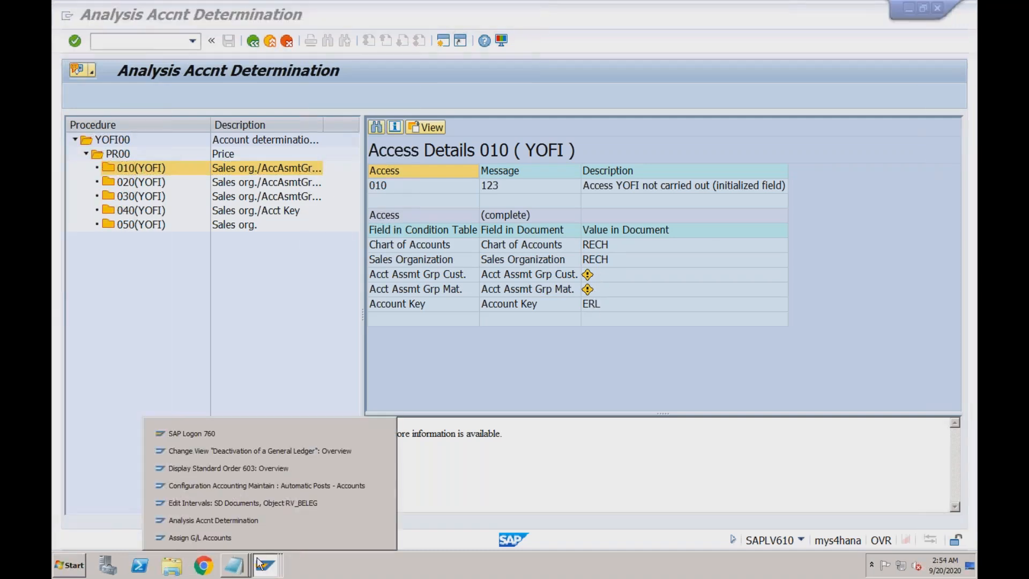
left_click(244, 535)
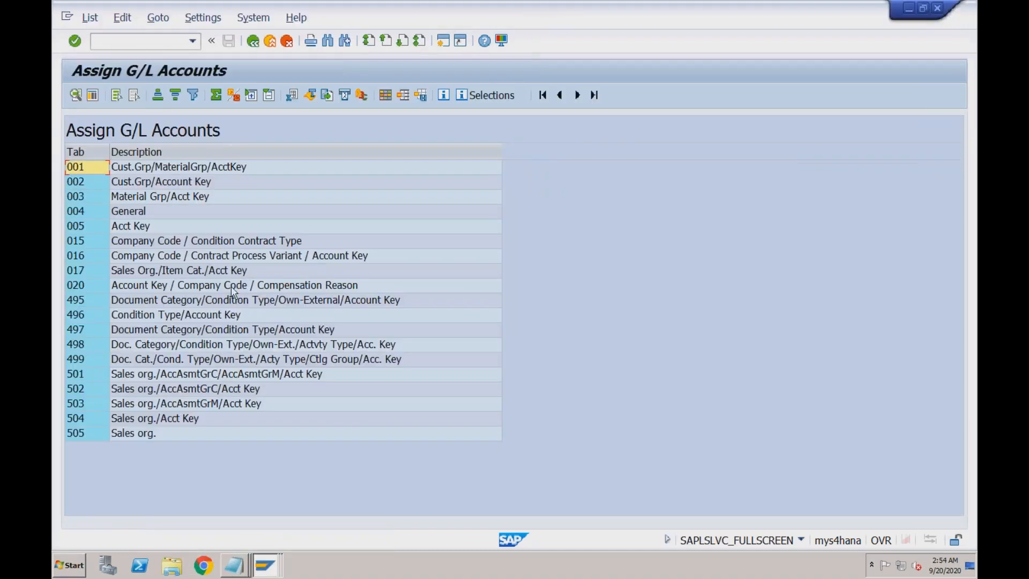
double_click(202, 167)
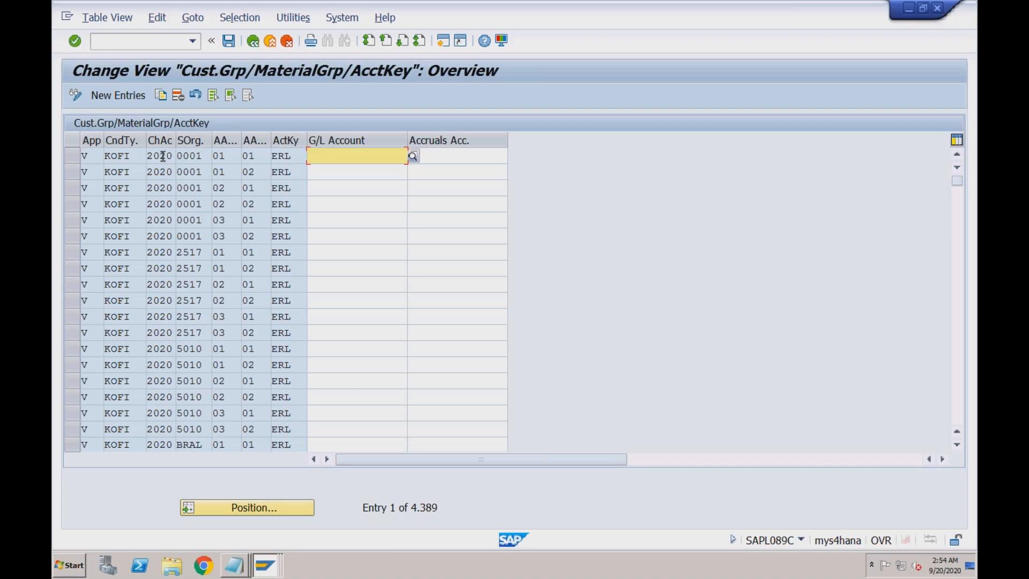
left_click(160, 156)
left_click(224, 156)
left_click(261, 156)
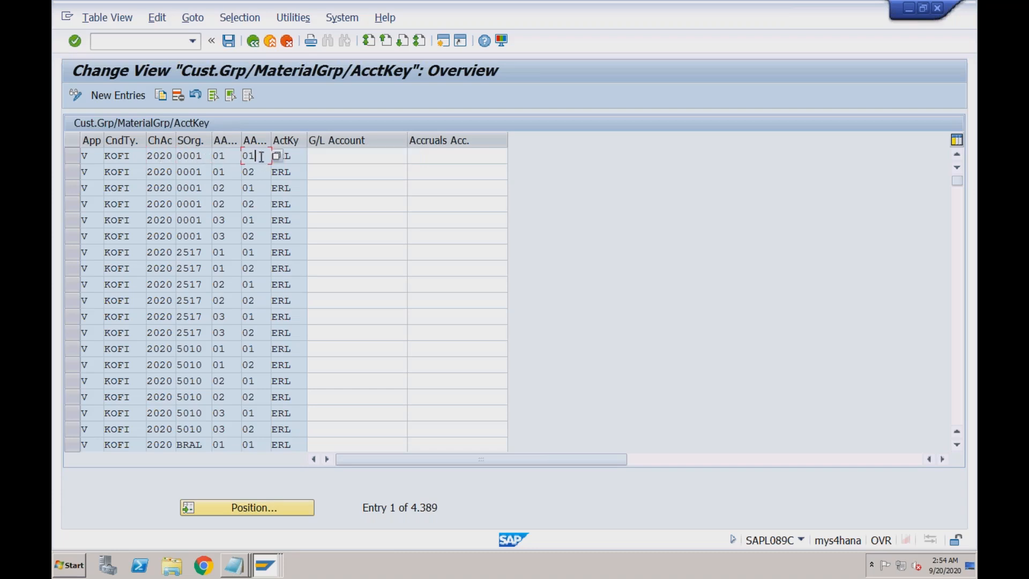
left_click(298, 157)
left_click(344, 155)
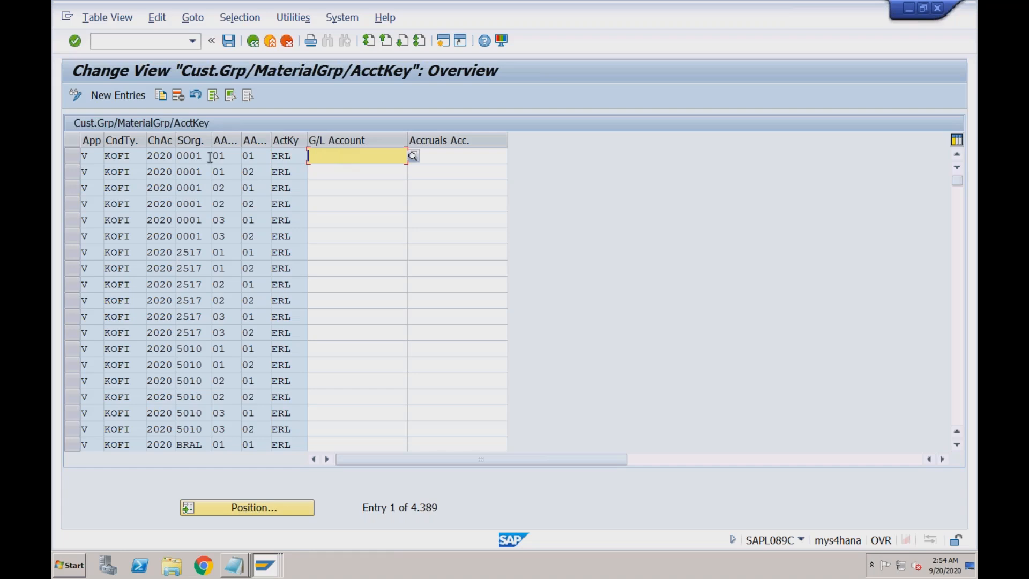
left_click(99, 157)
left_click(137, 159)
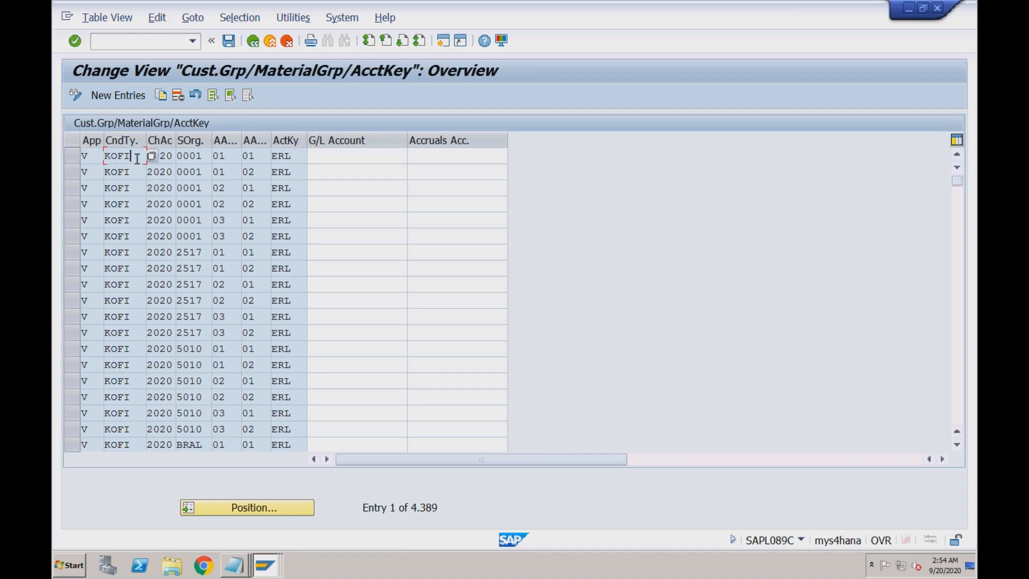
left_click(163, 157)
left_click(201, 158)
left_click(225, 158)
left_click(268, 159)
left_click(292, 157)
left_click(163, 156)
left_click(196, 157)
left_click(232, 157)
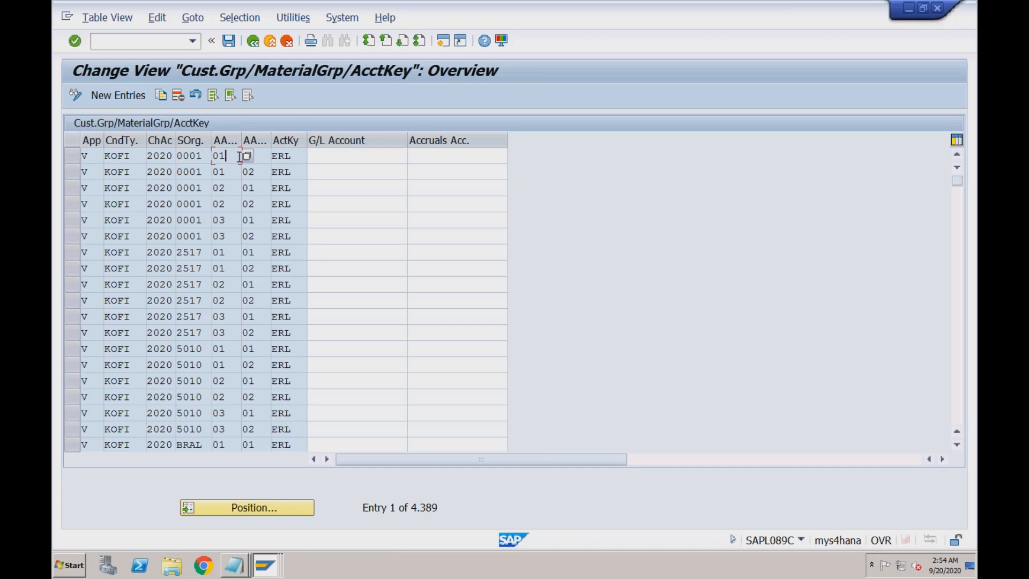
left_click(293, 155)
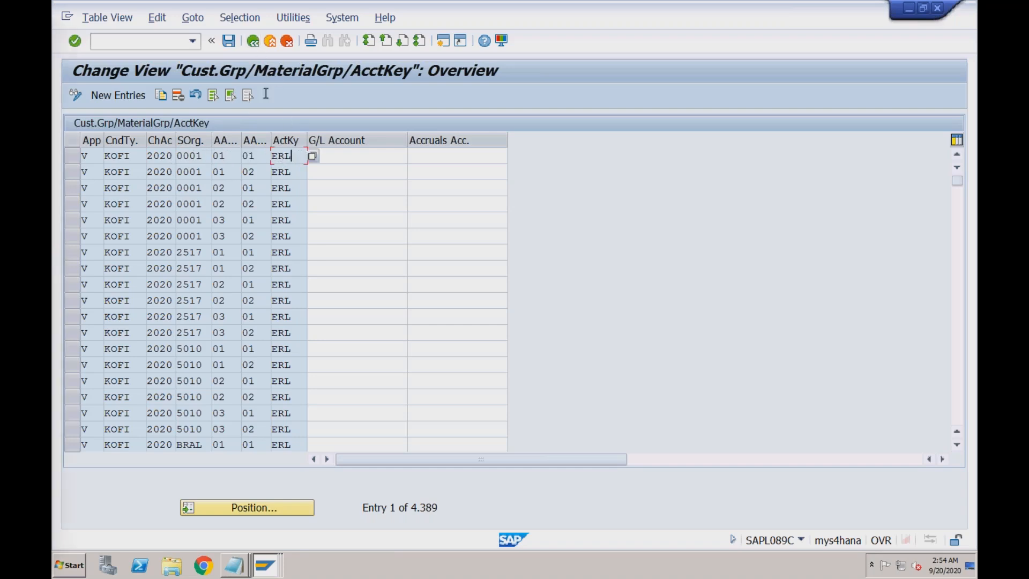
left_click(253, 42)
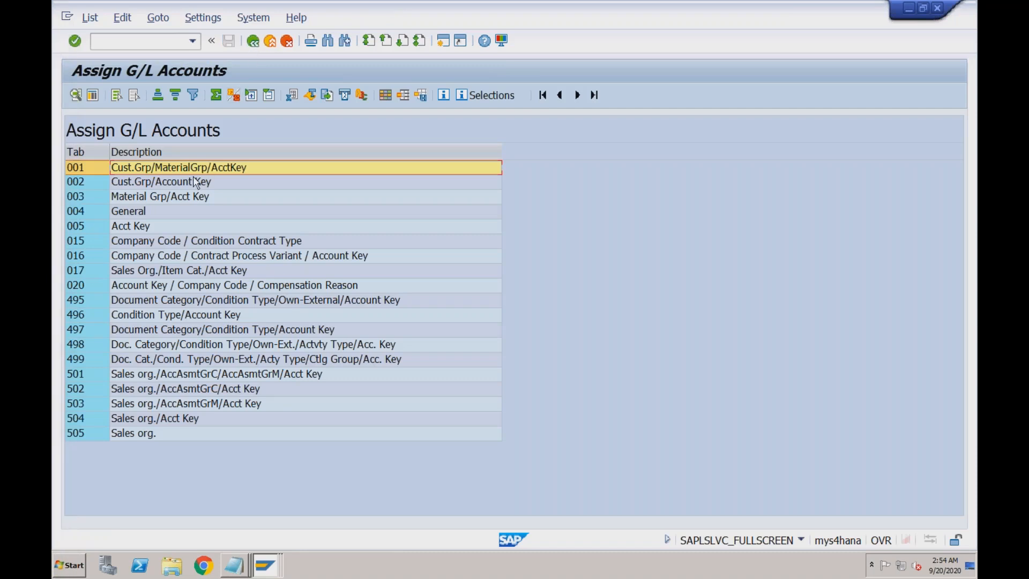
- Look into the Cust.Grp/Account Key and Material Grp/Acct Key tables and back out
double_click(175, 182)
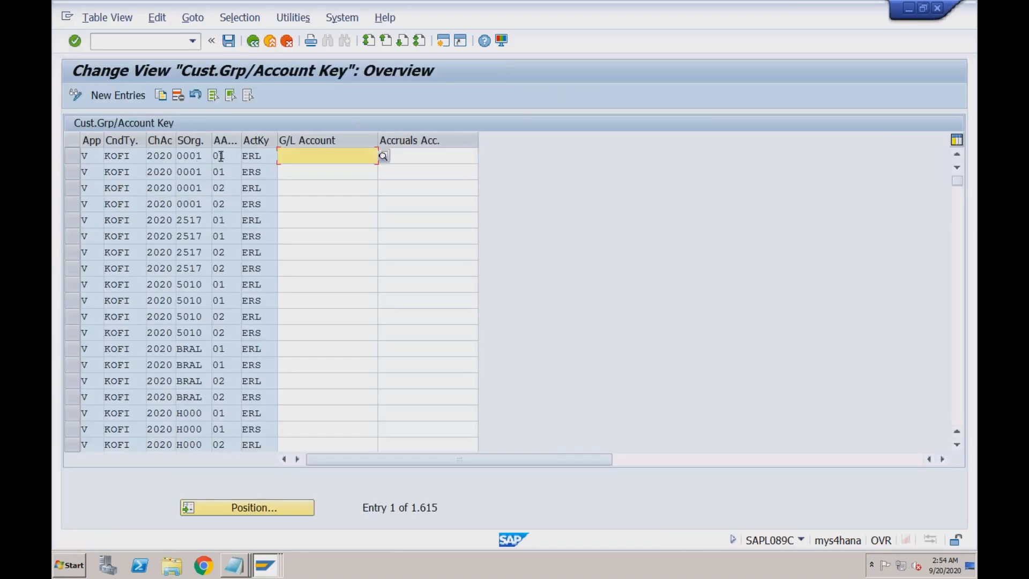
left_click(252, 42)
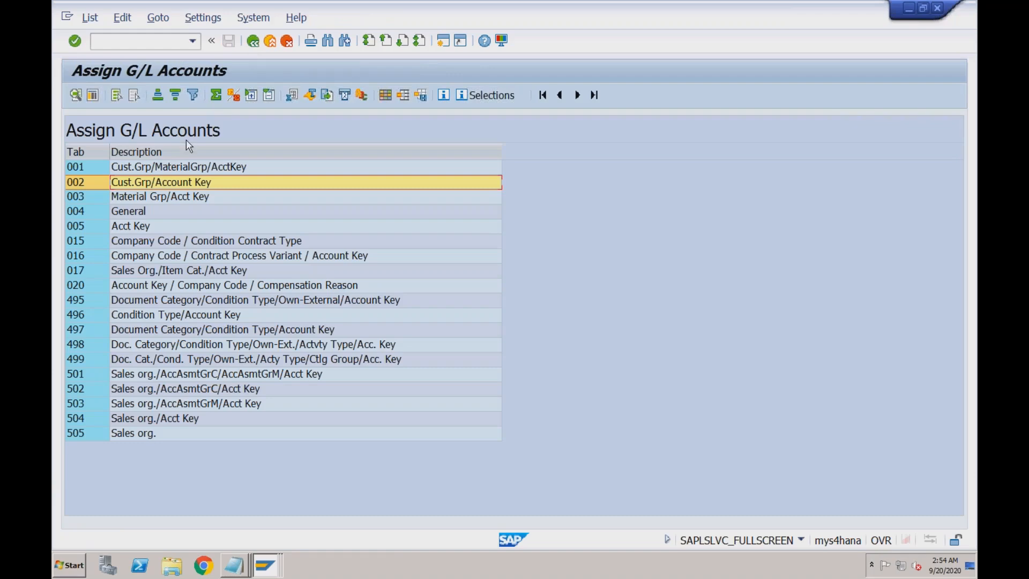
double_click(155, 197)
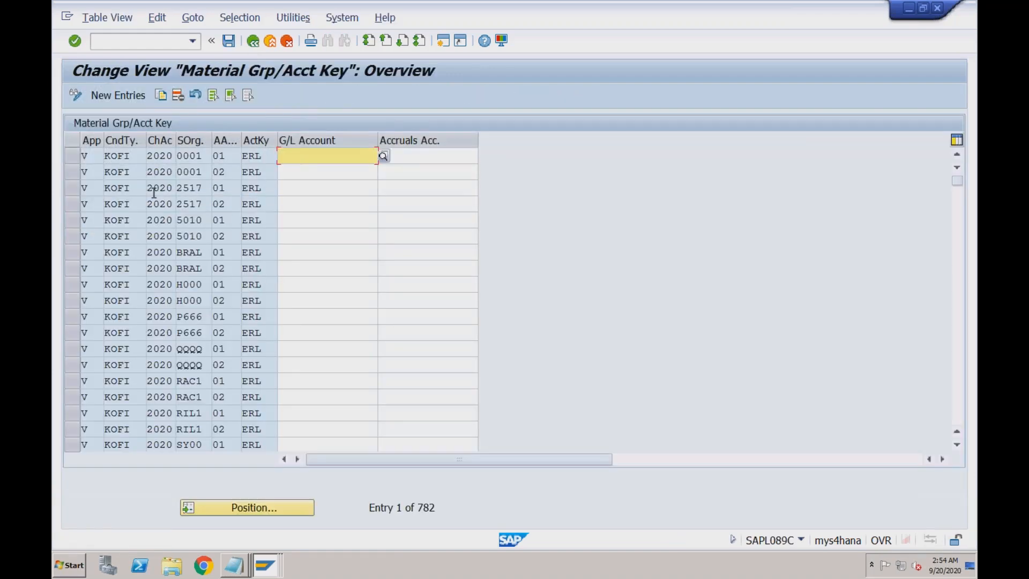
left_click(252, 42)
- Check G/L account 800000 for chart 1800 / sales org 1800 in the General table
double_click(139, 211)
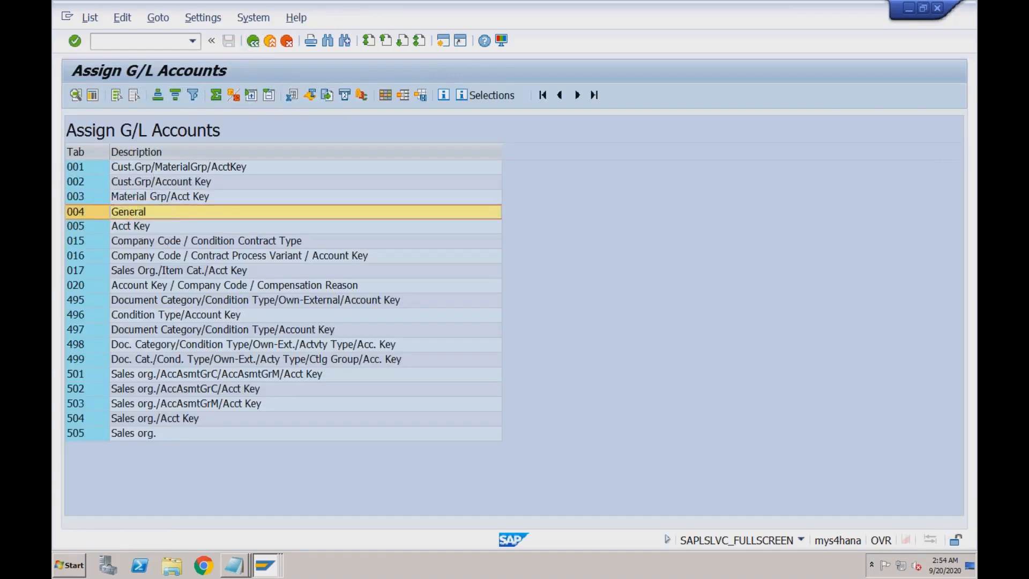
left_click(204, 156)
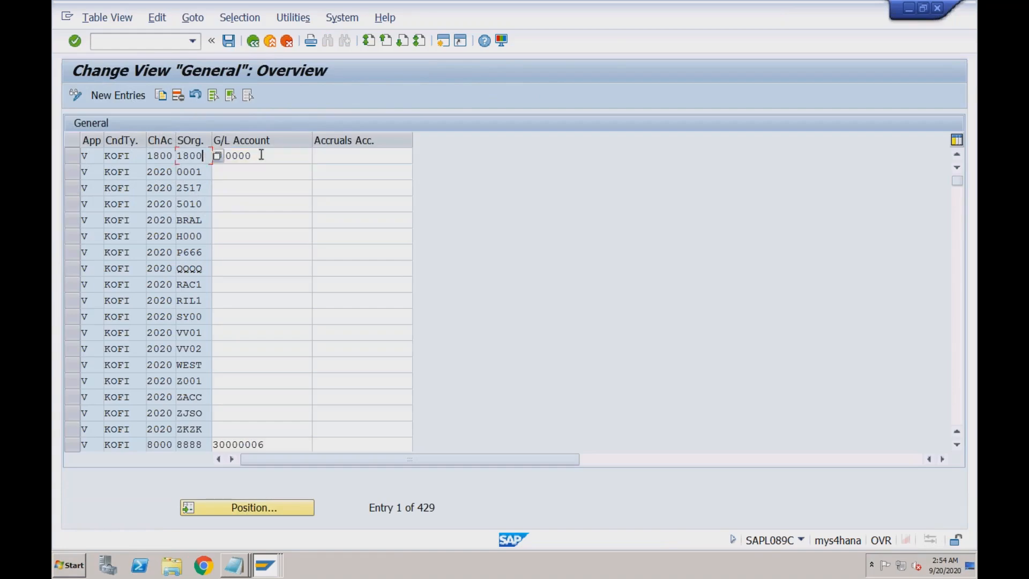
left_click(261, 154)
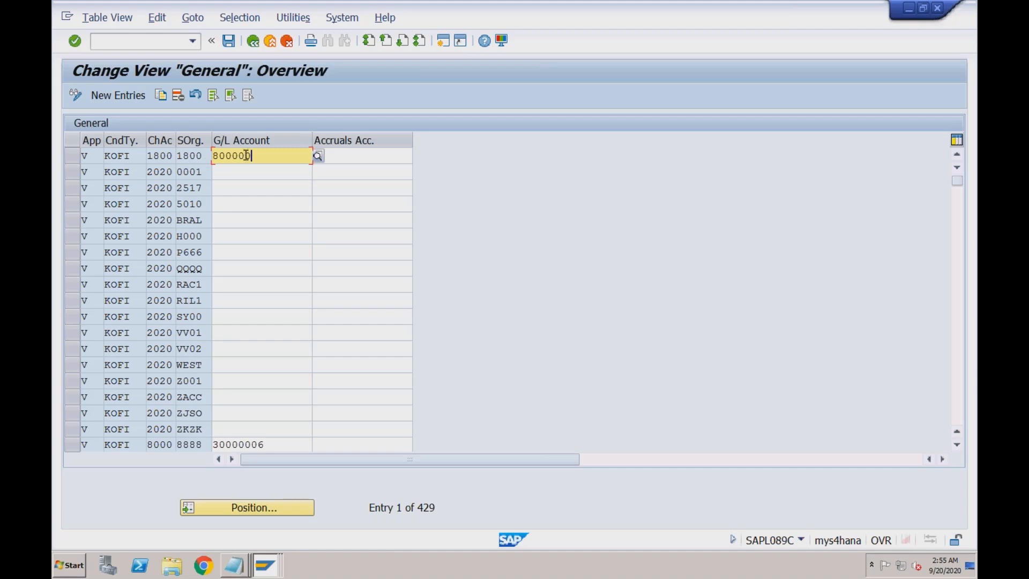
left_click_drag(254, 155, 225, 156)
left_click(202, 155)
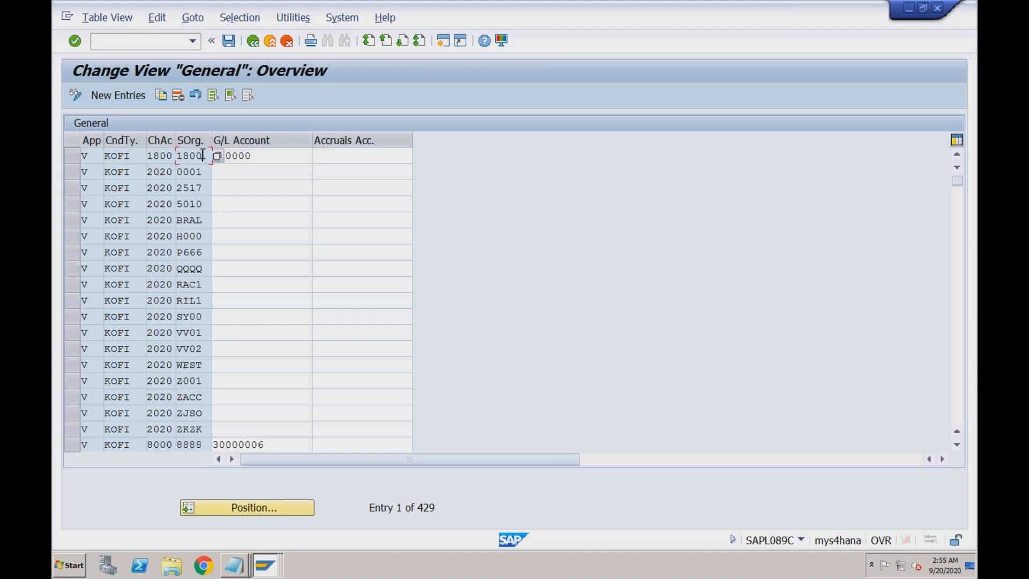
left_click(252, 156)
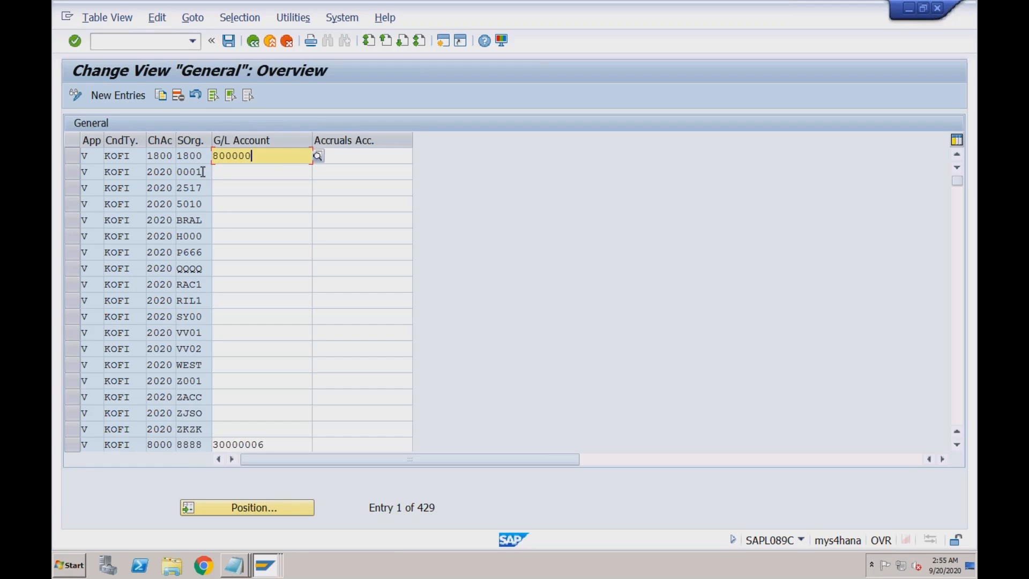
left_click(253, 41)
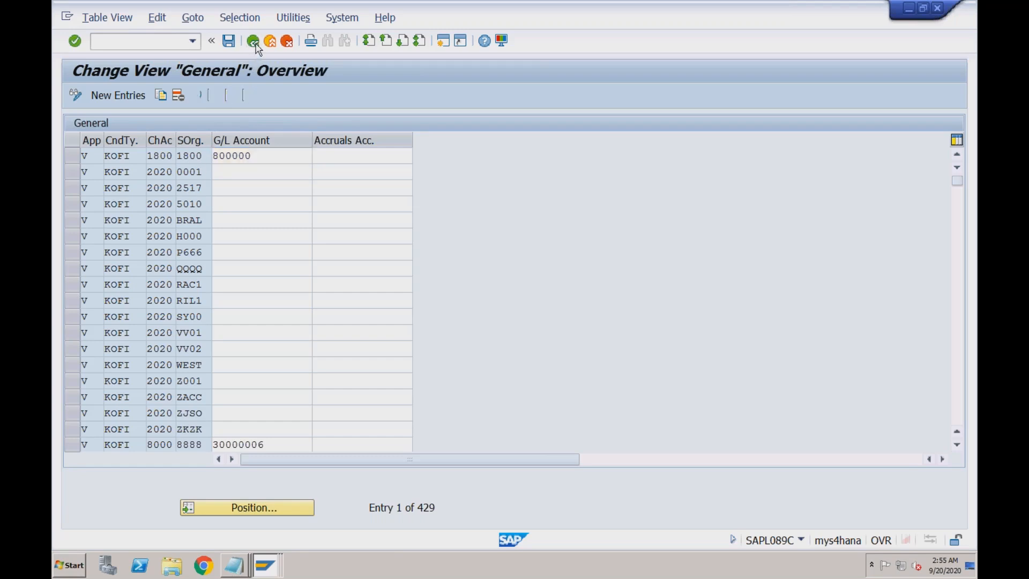
- Open the Cust.Grp/MaterialGrp/AcctKey table and copy the first KOFI row as a new entry
double_click(193, 168)
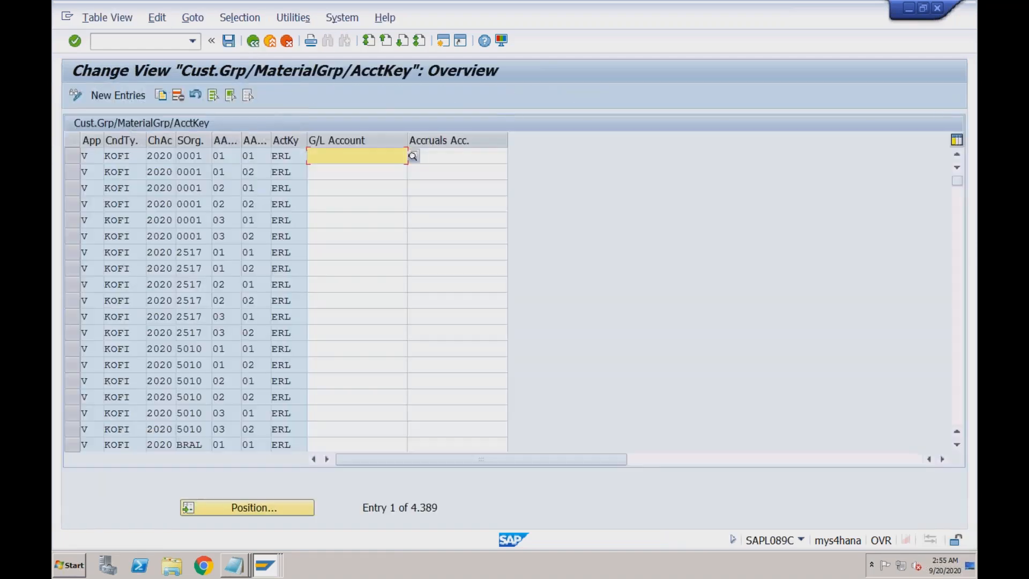
left_click(299, 156)
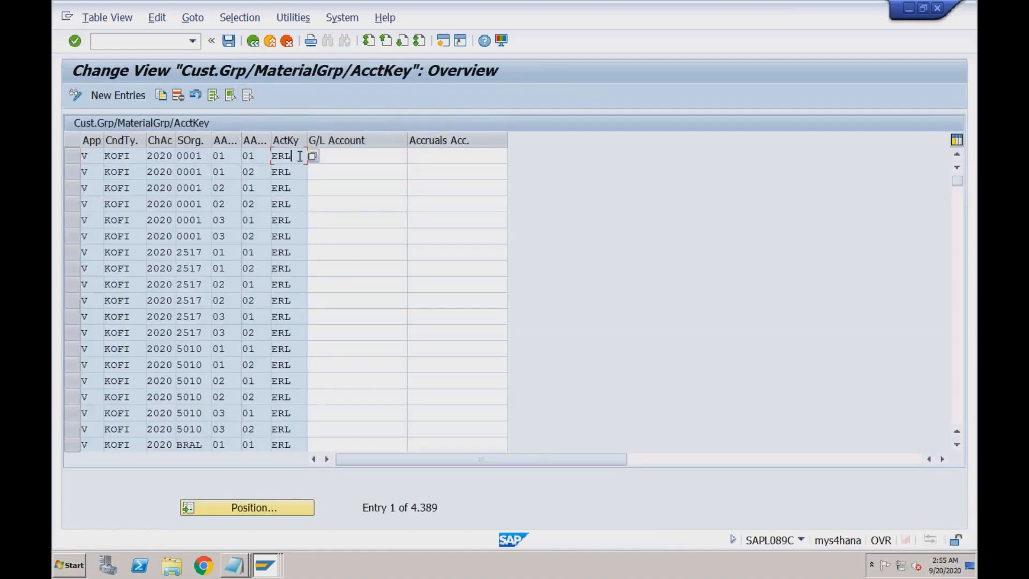
left_click(339, 156)
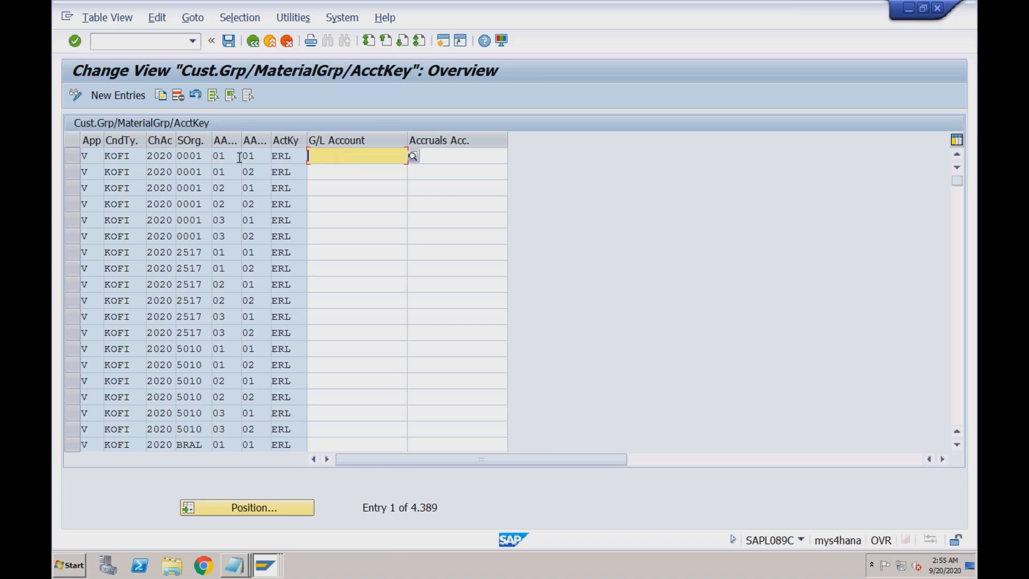
left_click(73, 157)
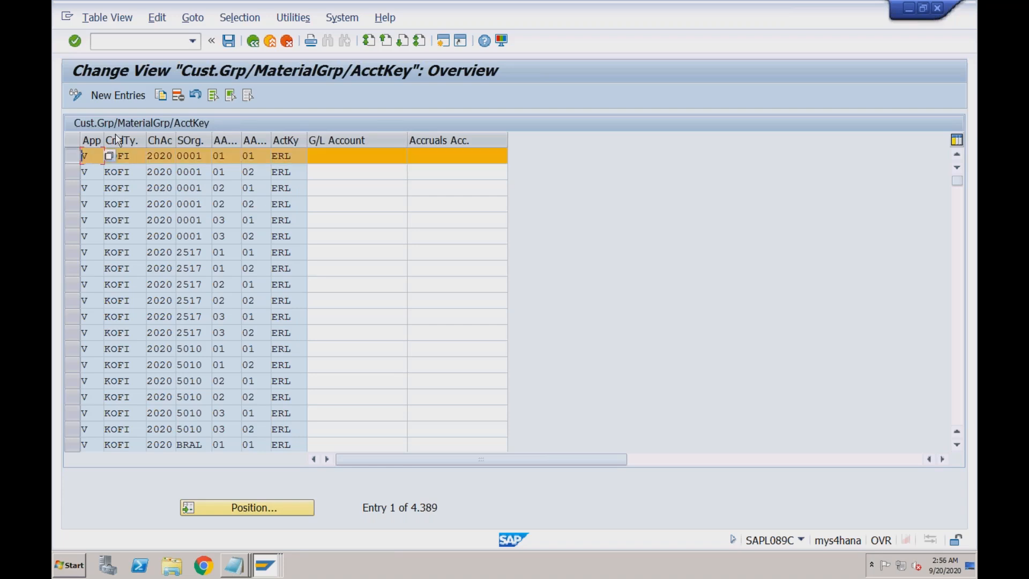
left_click(160, 96)
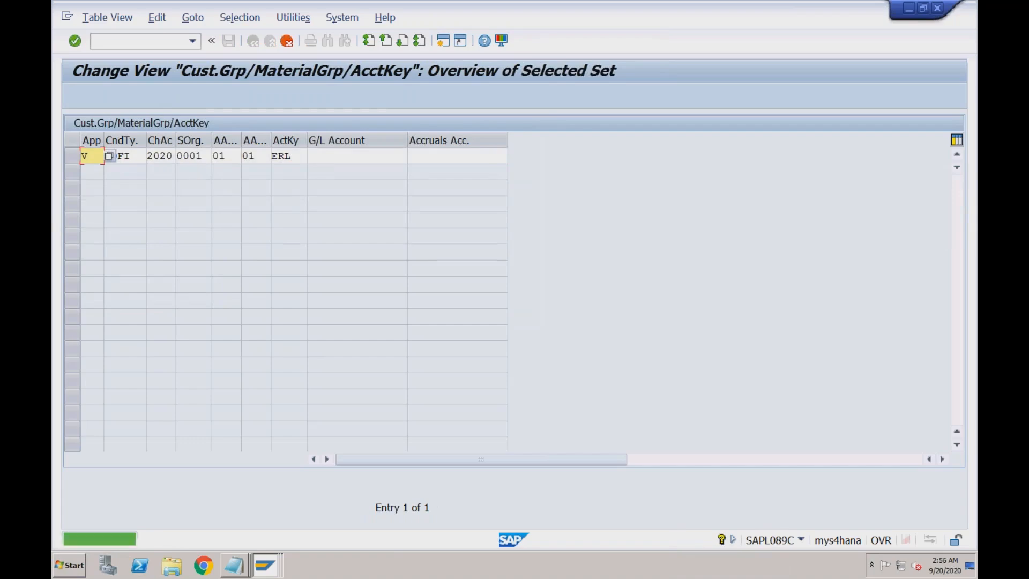
- Enter RECH as the chart of accounts in the copied entry
left_click(95, 155)
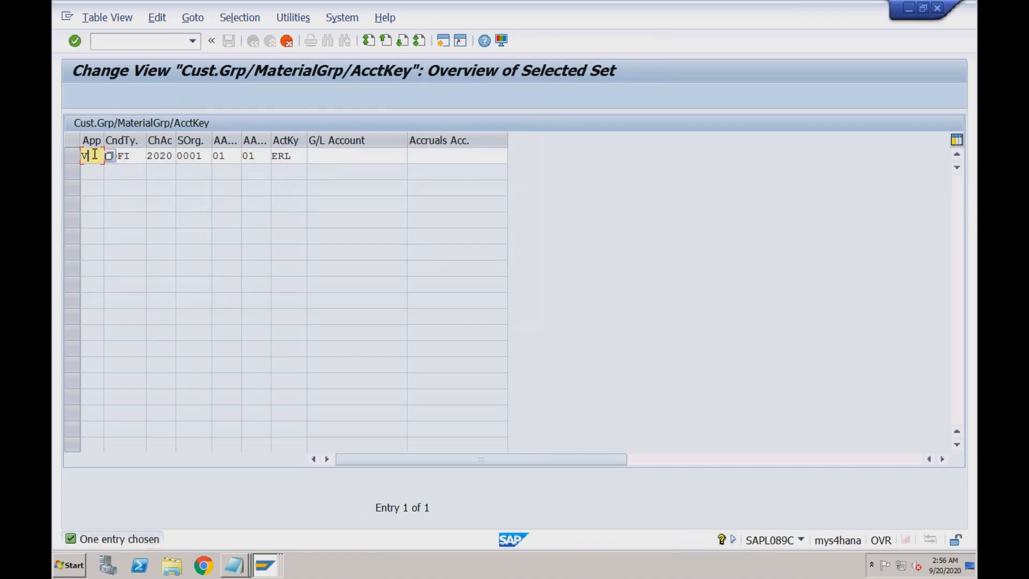
left_click(135, 155)
key("Tab")
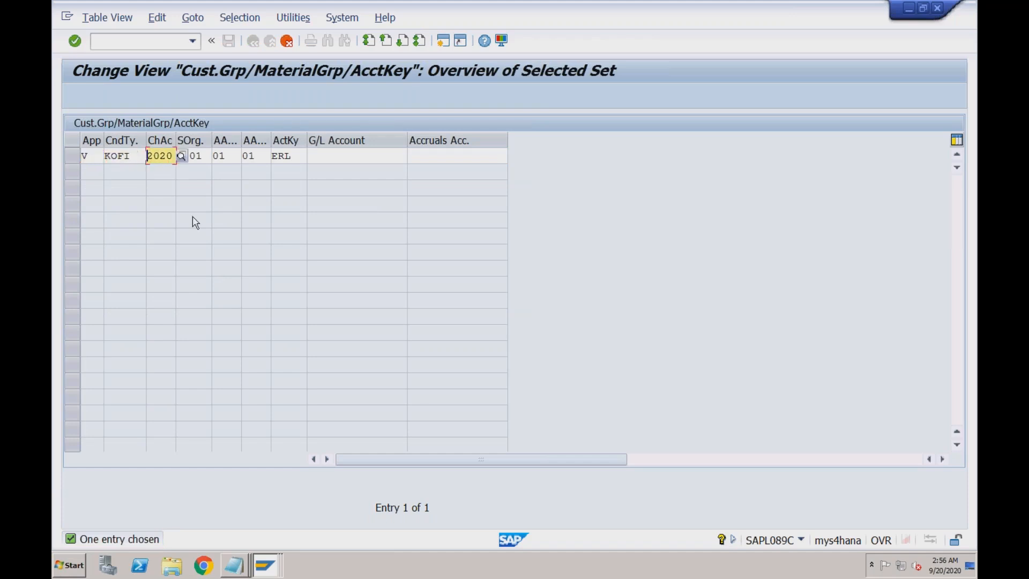
type("RECH")
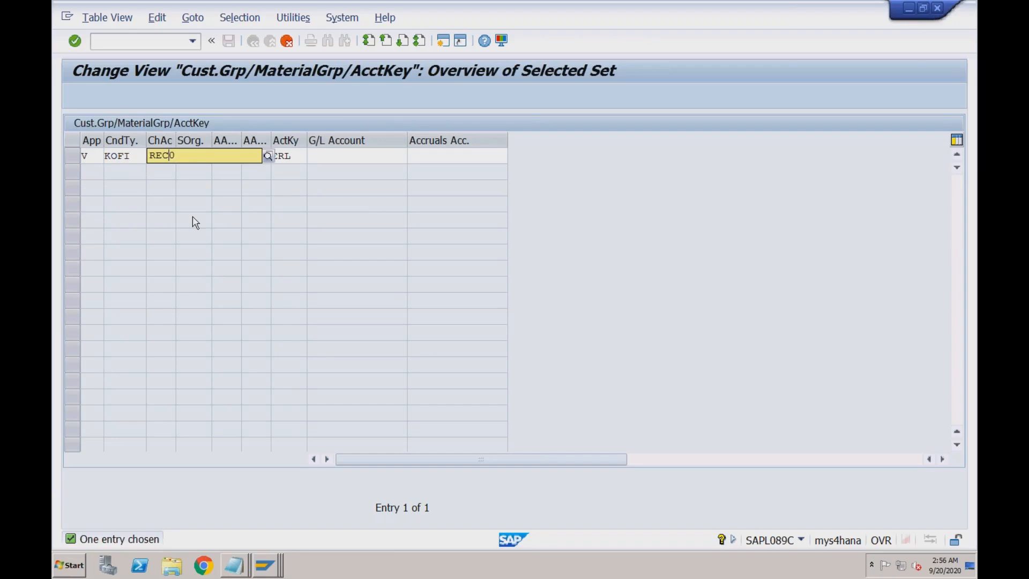
- Confirm RECH, RECH and ERL in the analysis, then select sales organization 0001 to overwrite
left_click(274, 567)
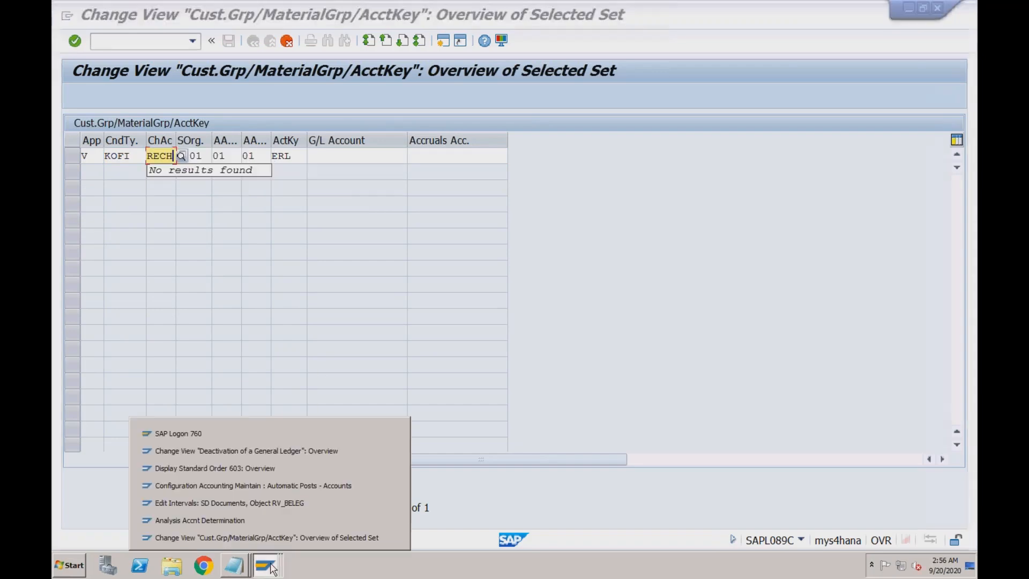
left_click(273, 519)
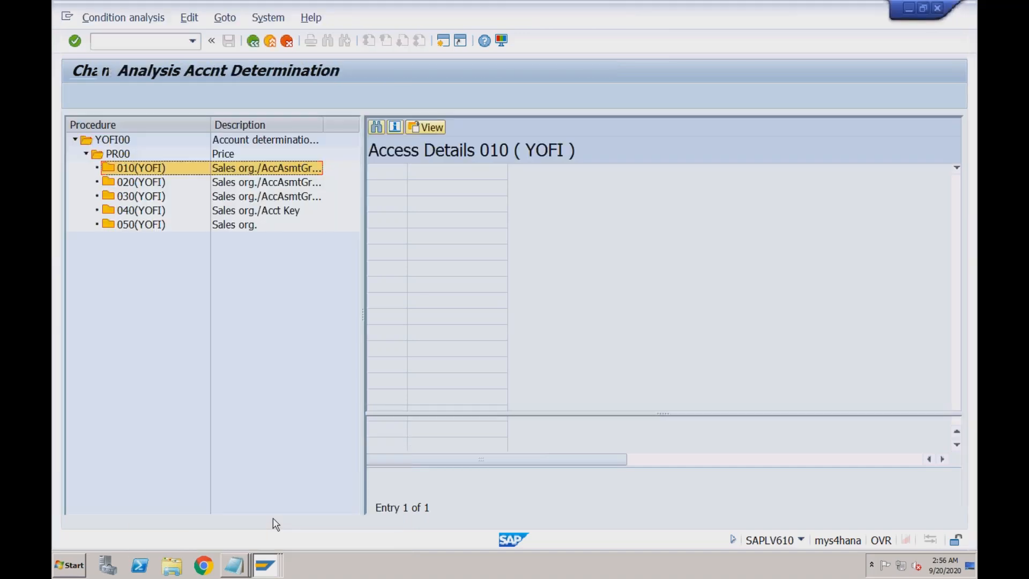
left_click(608, 248)
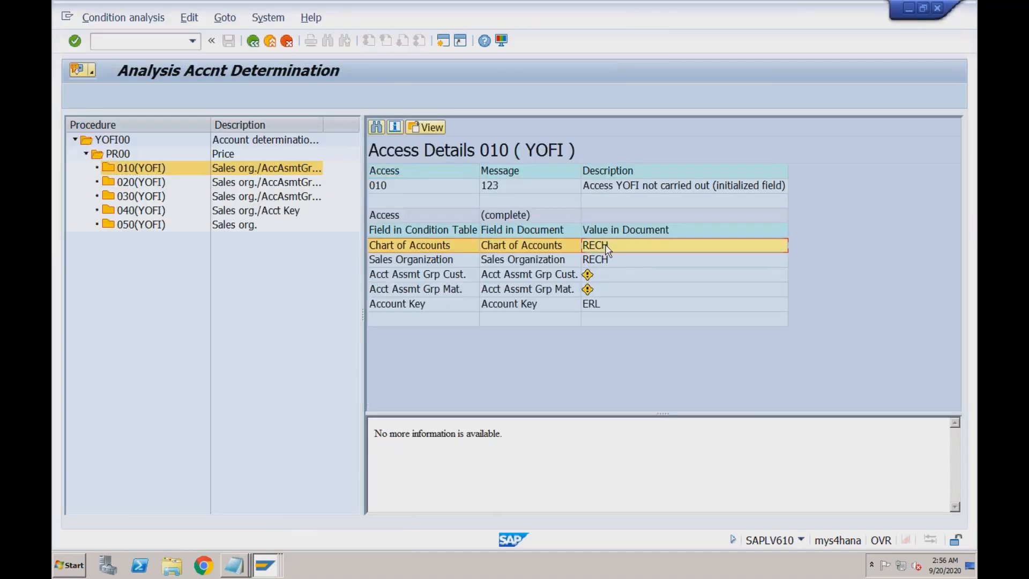
left_click(608, 262)
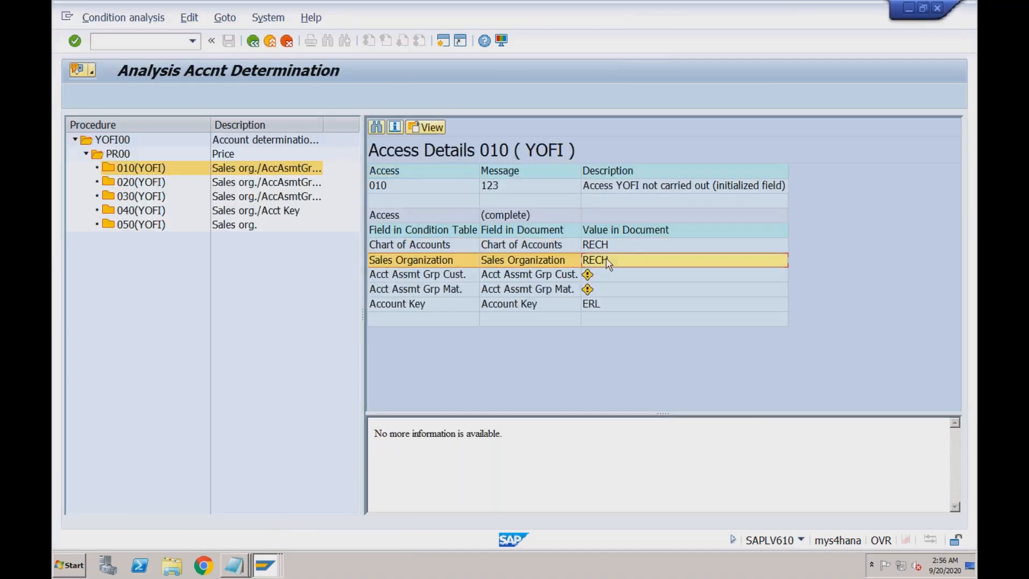
left_click(590, 304)
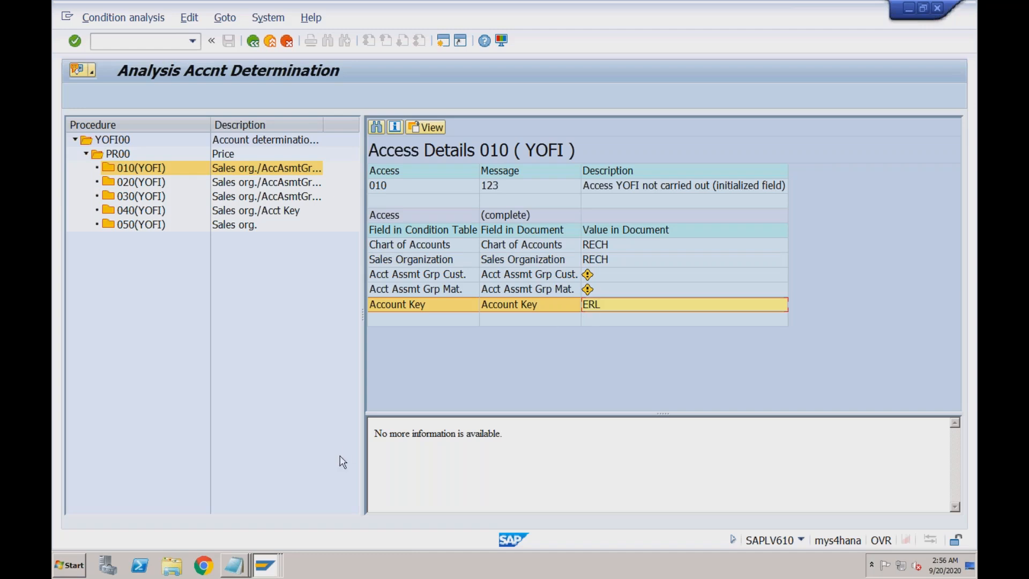
left_click(267, 566)
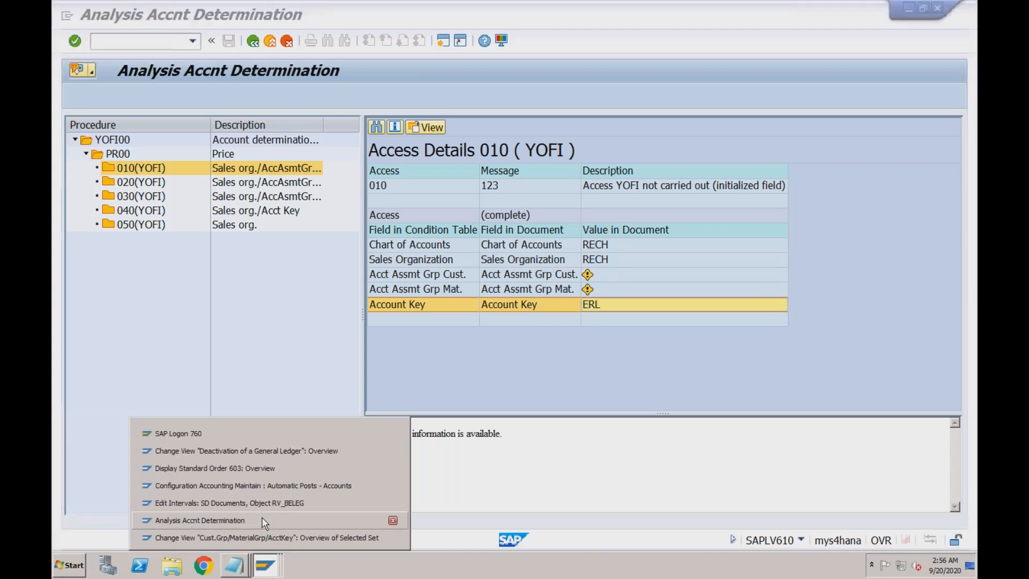
left_click(264, 537)
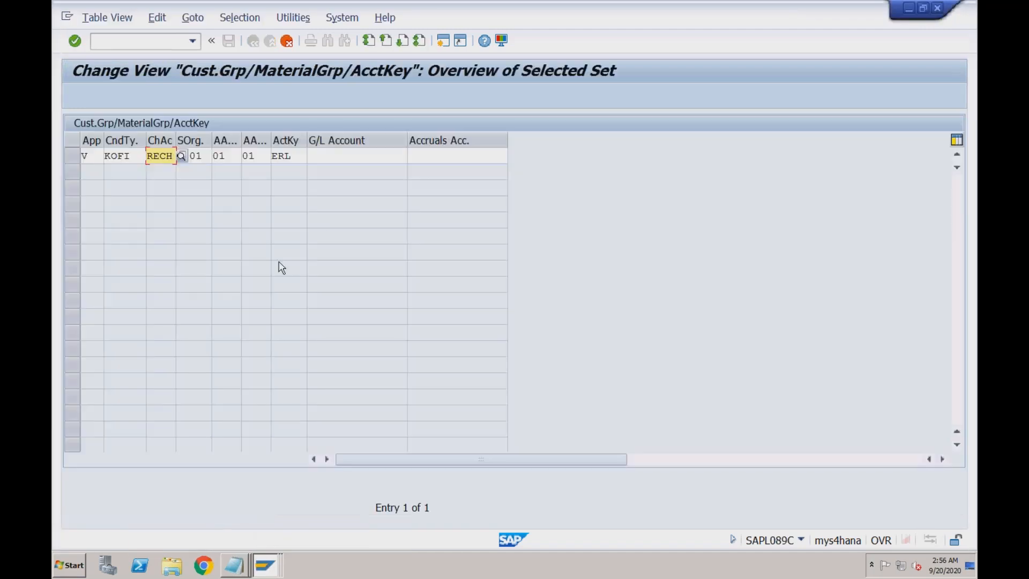
key("Tab")
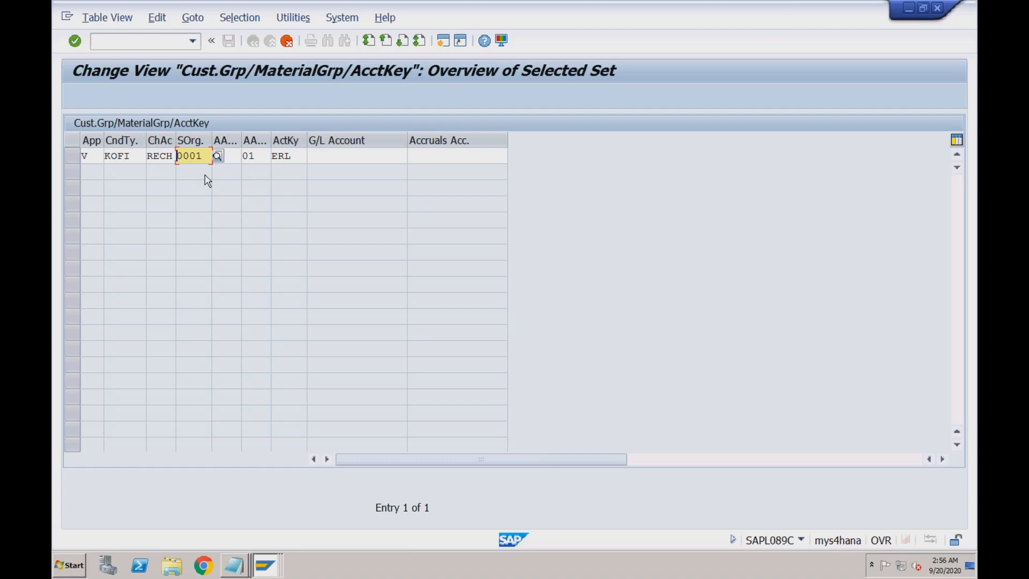
left_click_drag(208, 156, 177, 156)
- Enter RECH as the sales organization, then reconnect to the S41909 remote session
type("RECH")
key("Tab")
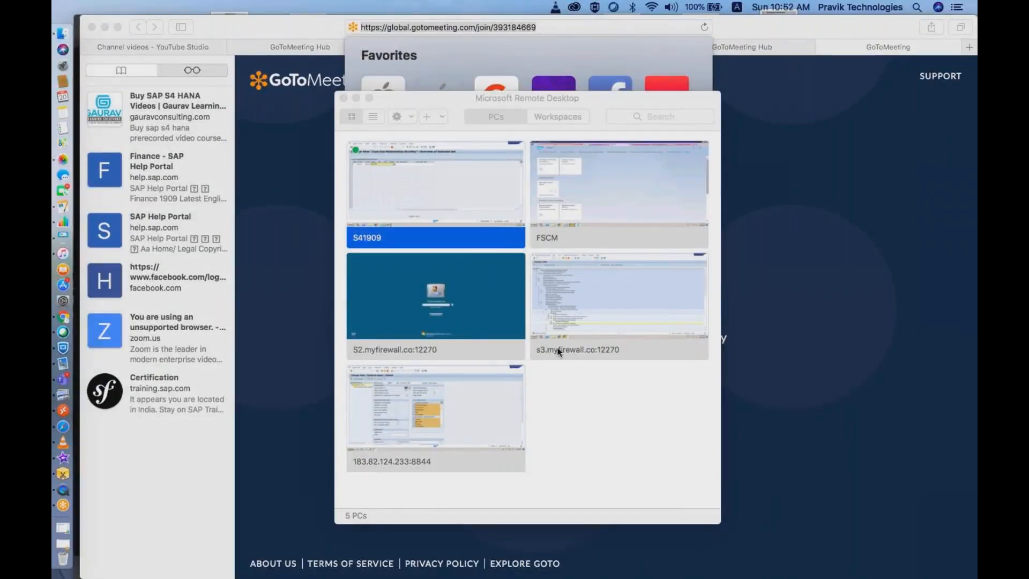
left_click(354, 184)
double_click(353, 184)
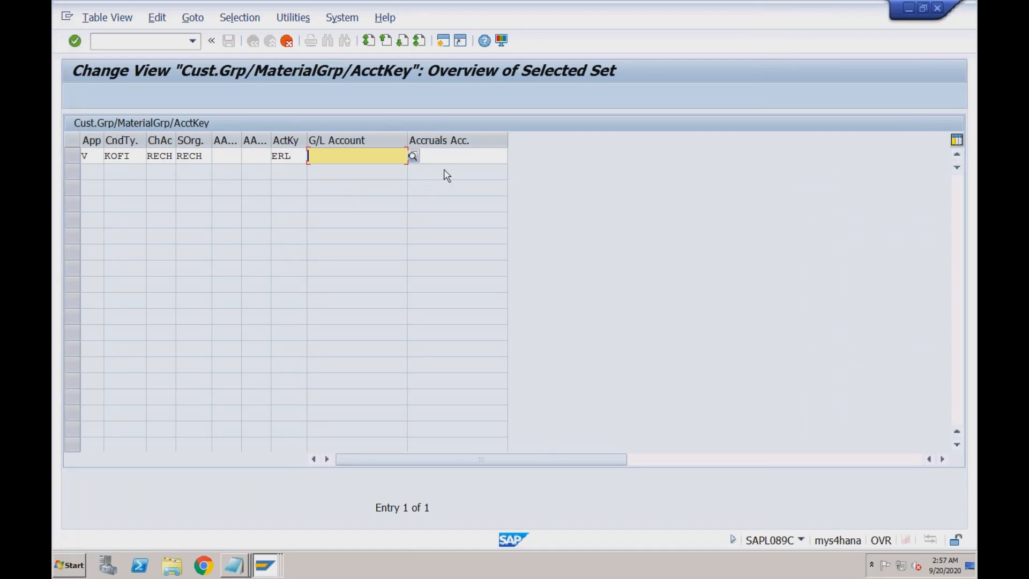
- Search the G/L account help for accounts in company code RECH
left_click(443, 156)
left_click(394, 157)
left_click(423, 157)
left_click(387, 155)
left_click(436, 155)
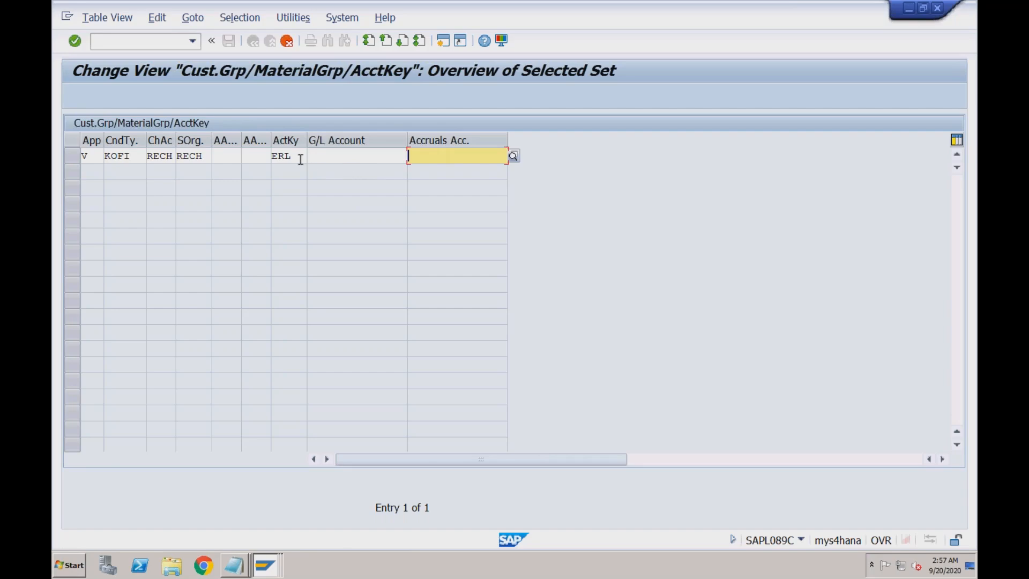
left_click(338, 157)
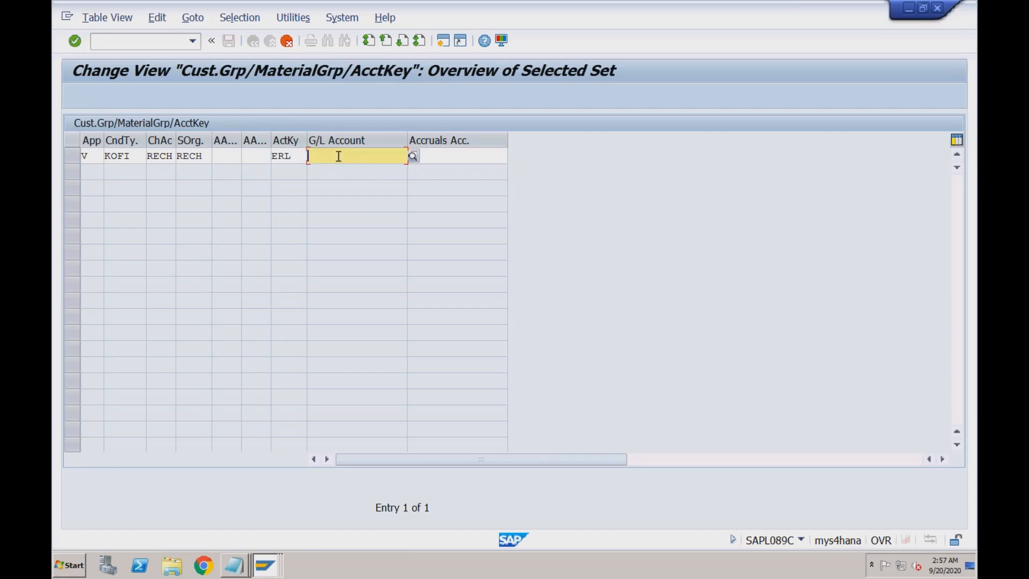
left_click(413, 156)
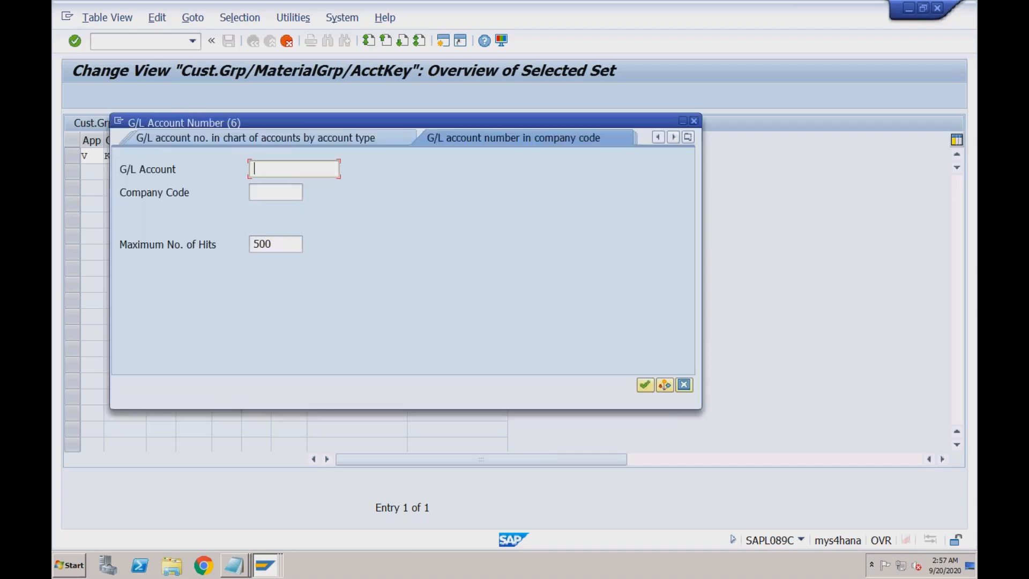
left_click(688, 138)
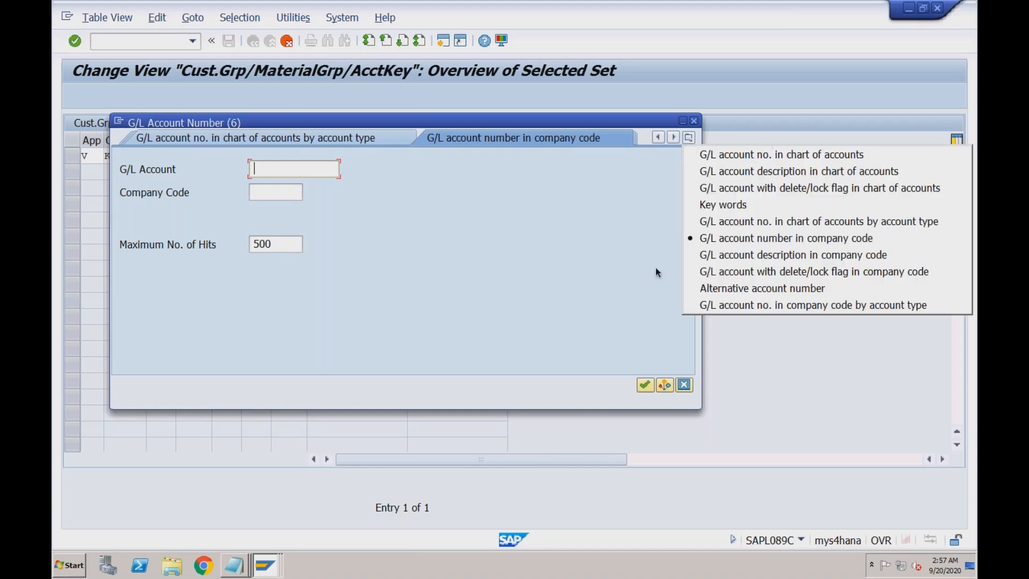
left_click(762, 237)
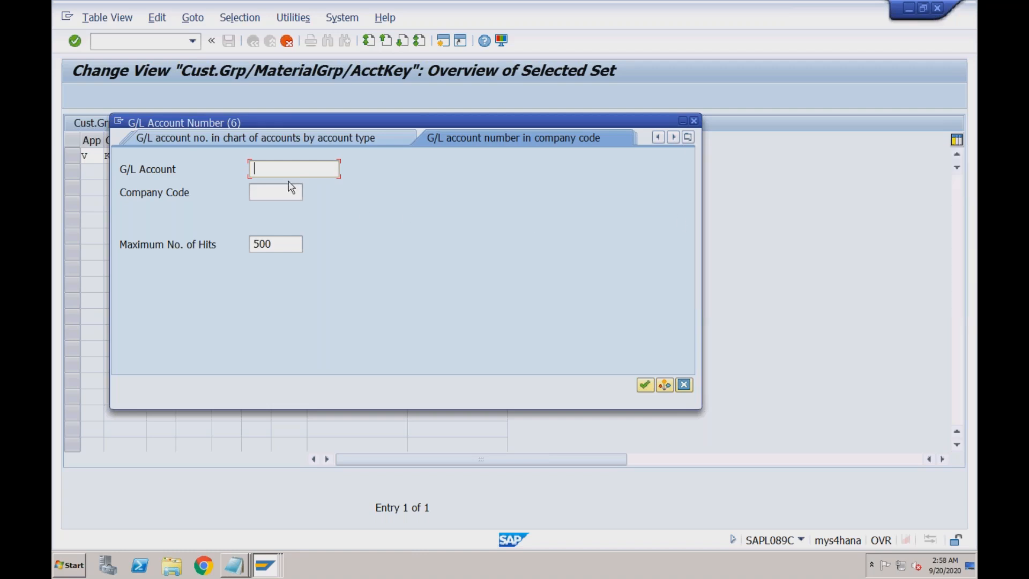
left_click(275, 191)
type("rech")
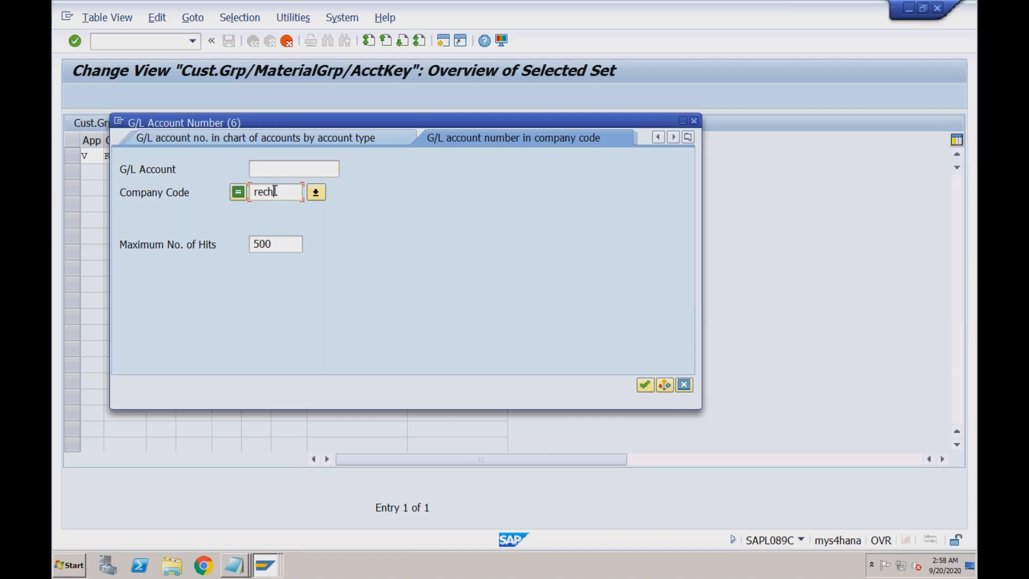
key("Return")
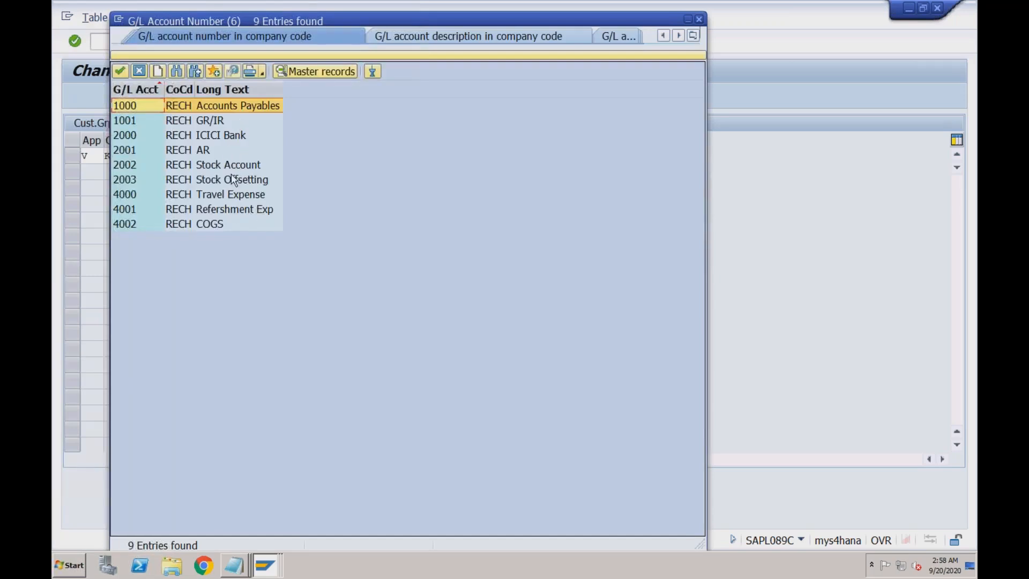
- Review RECH accounts 1001–2003, close the list unpicked, and attempt a new session
left_click(209, 120)
left_click(206, 137)
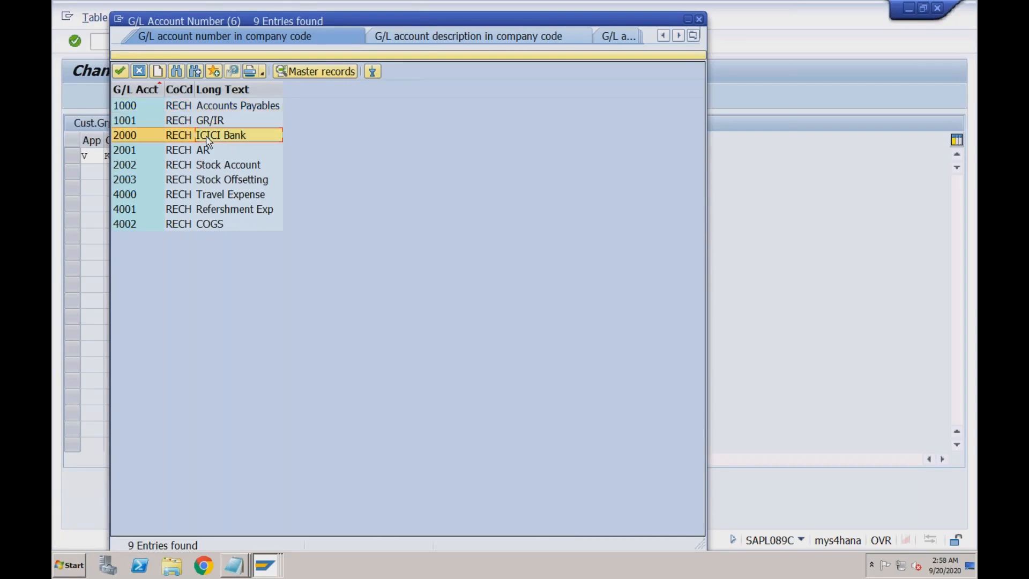
left_click(206, 151)
left_click(215, 165)
left_click(216, 180)
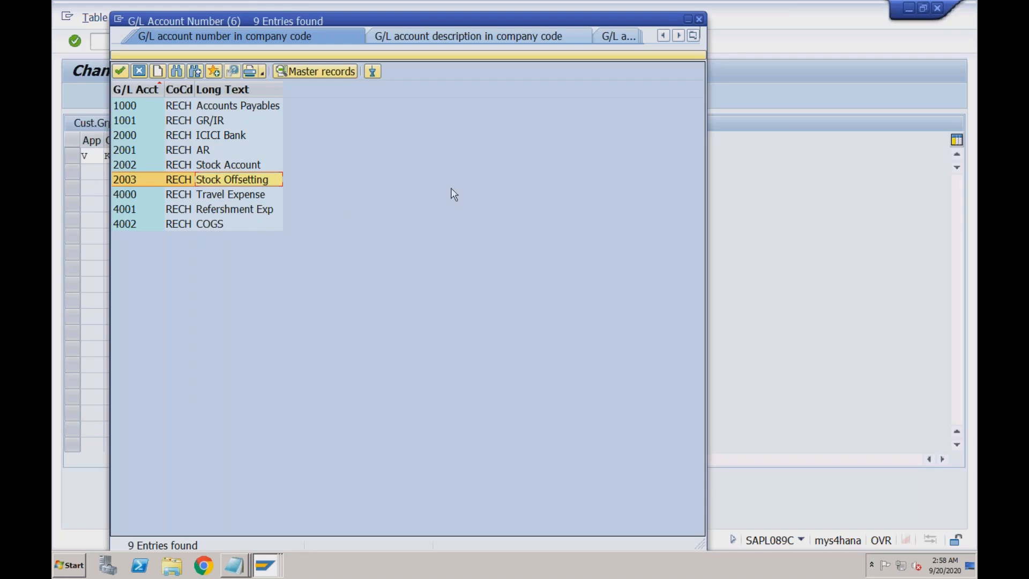
left_click(699, 19)
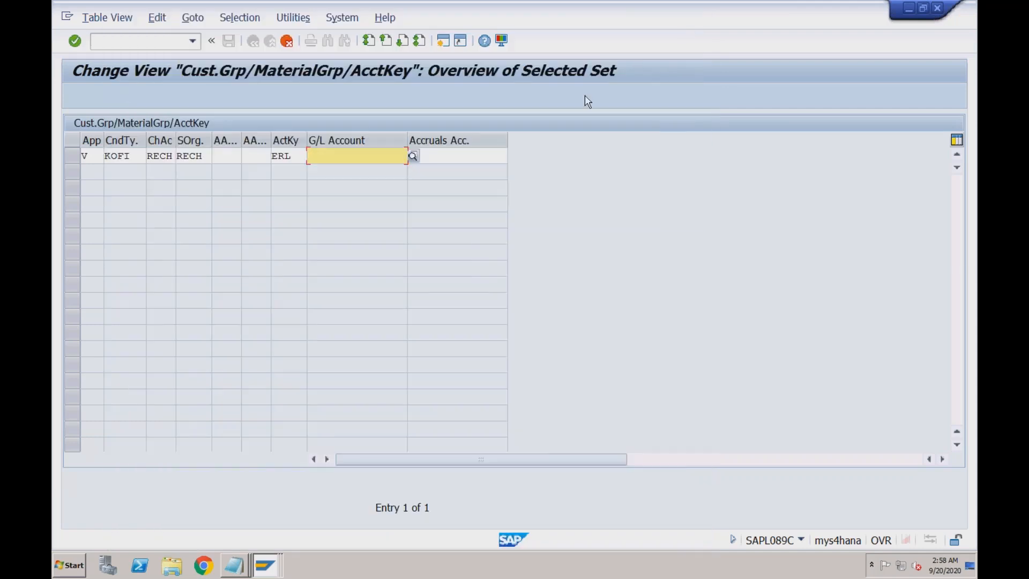
left_click(442, 41)
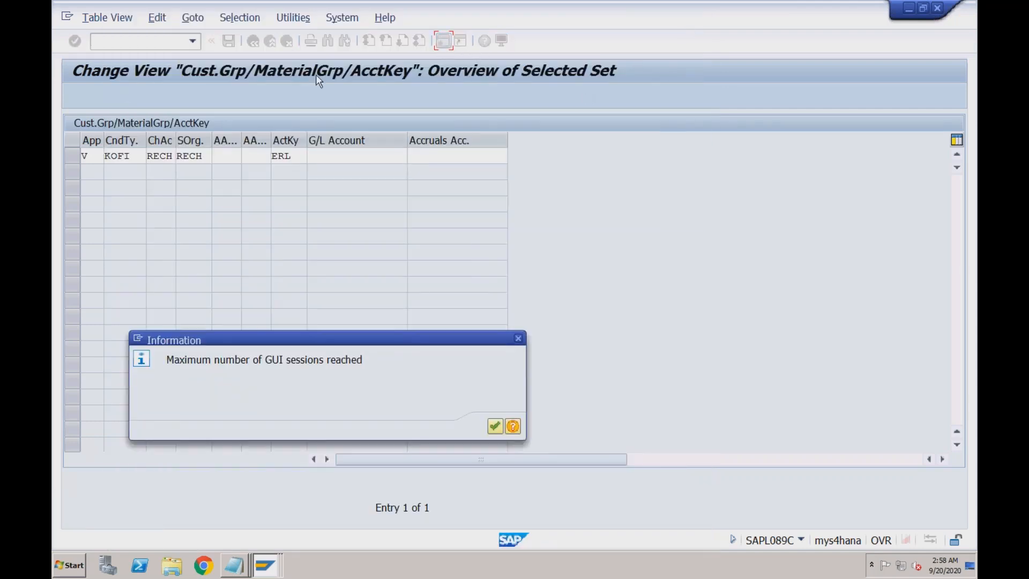
- Dismiss the session-limit message and start /nFS00 in another SAP window
left_click(495, 426)
left_click(268, 567)
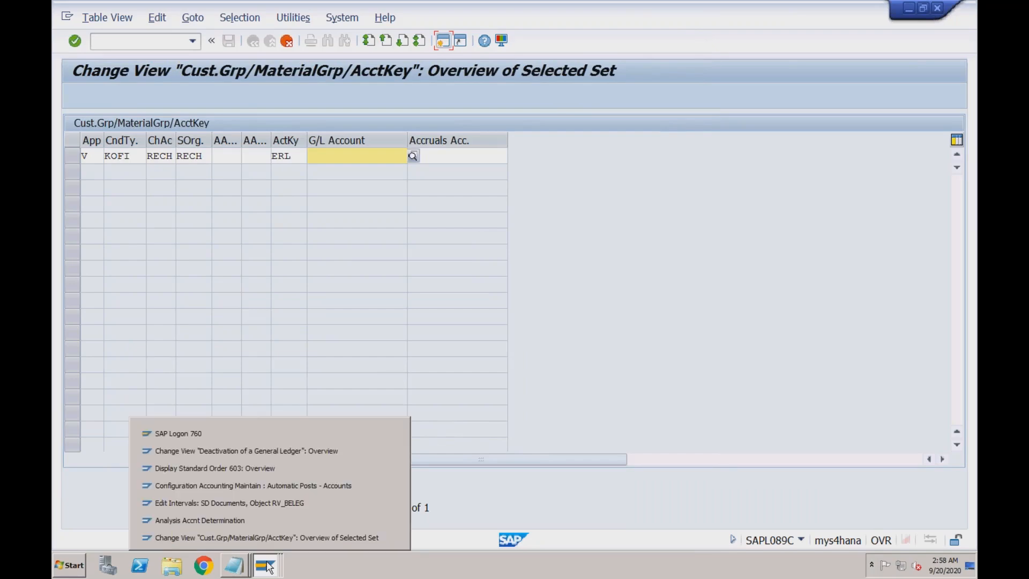
left_click(272, 451)
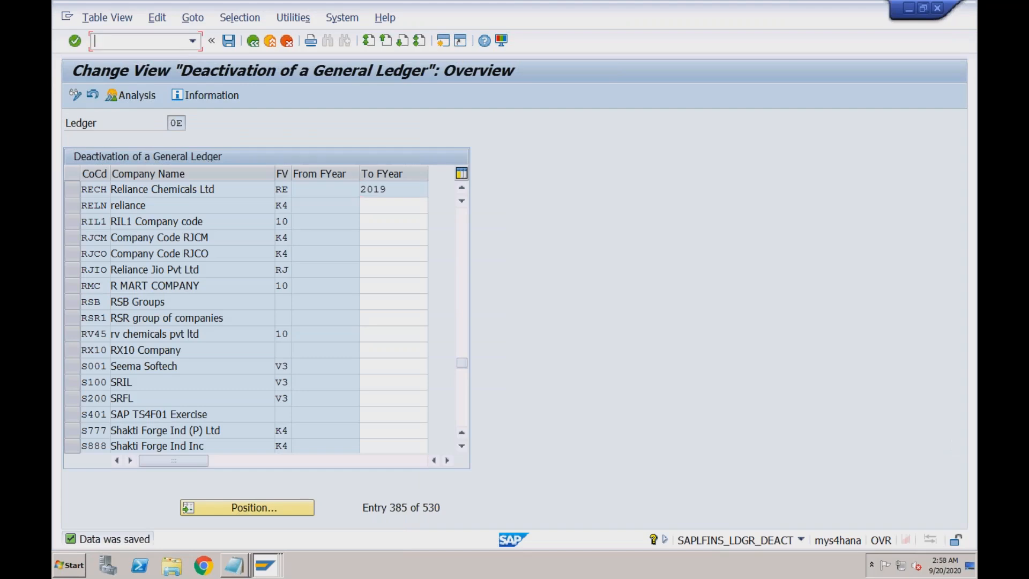
type("/nfs00")
key("Return")
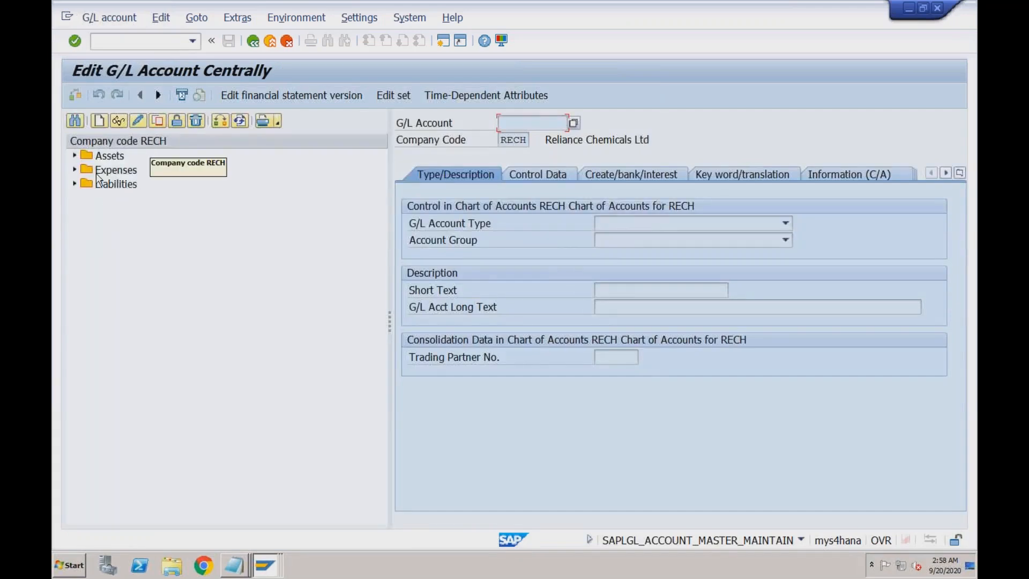
- Create G/L account 3000 in RECH as Nonoperating type, group REV, short text Revenue
left_click(100, 122)
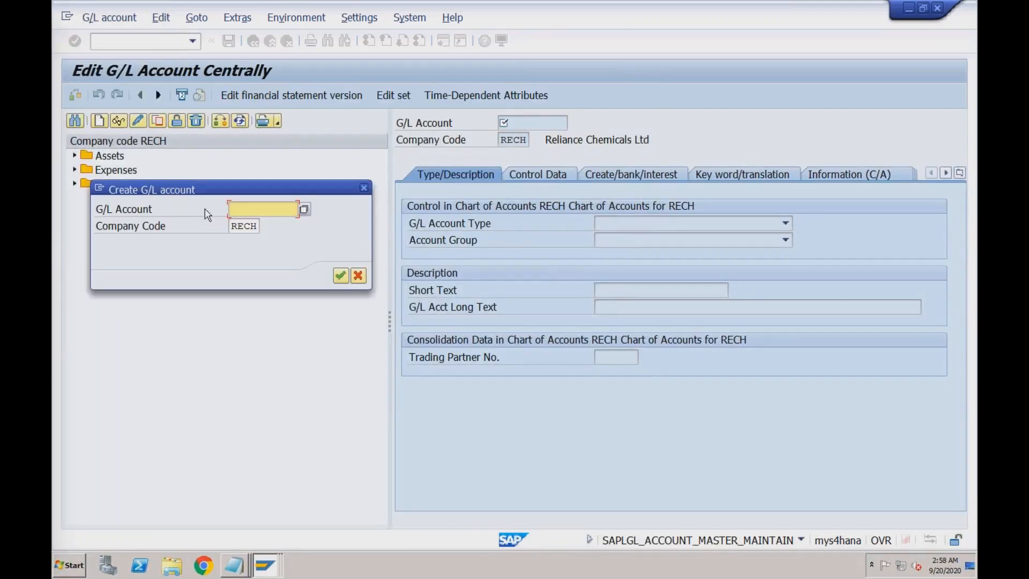
type("3000")
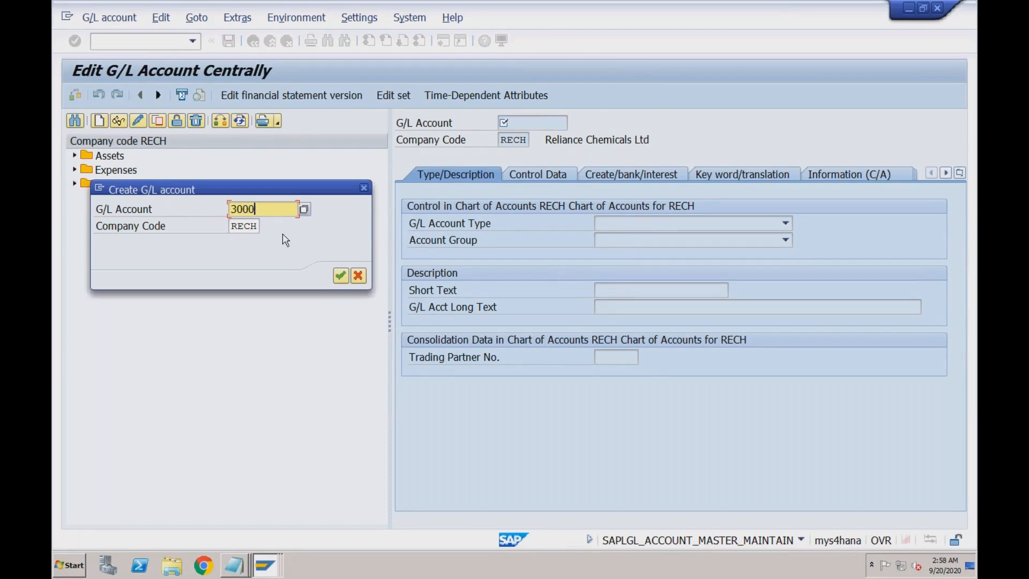
left_click(340, 276)
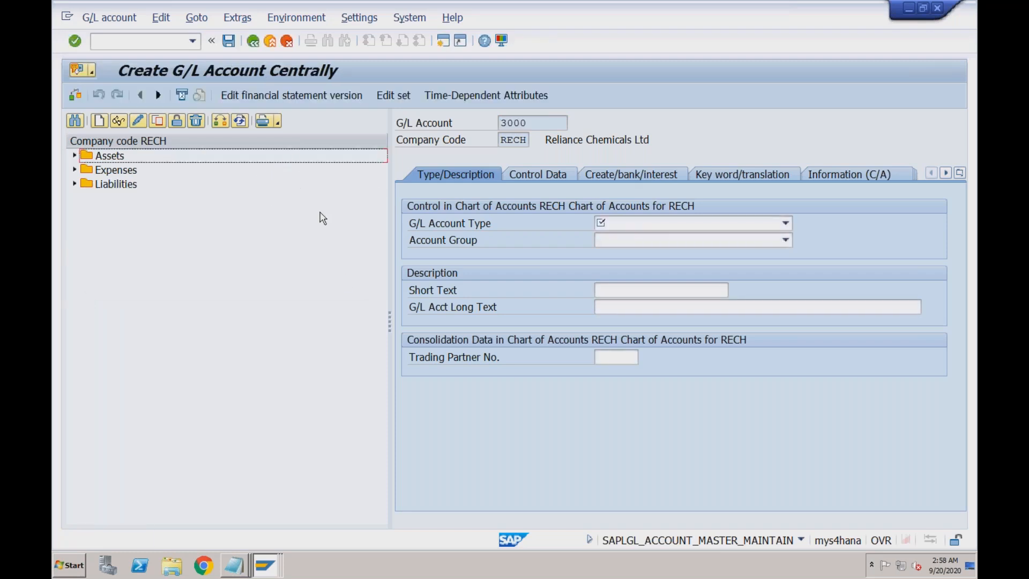
left_click(651, 226)
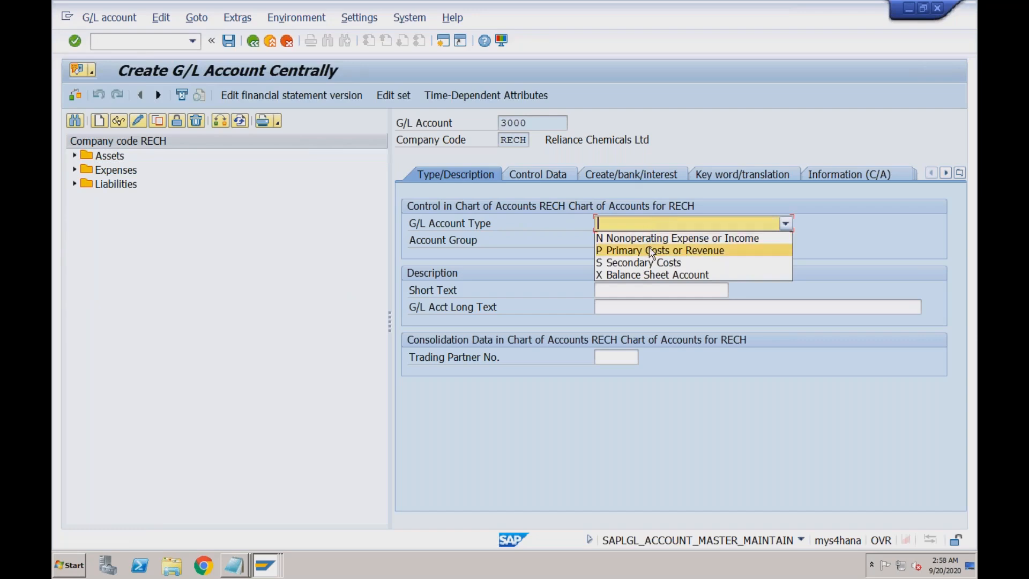
left_click(650, 239)
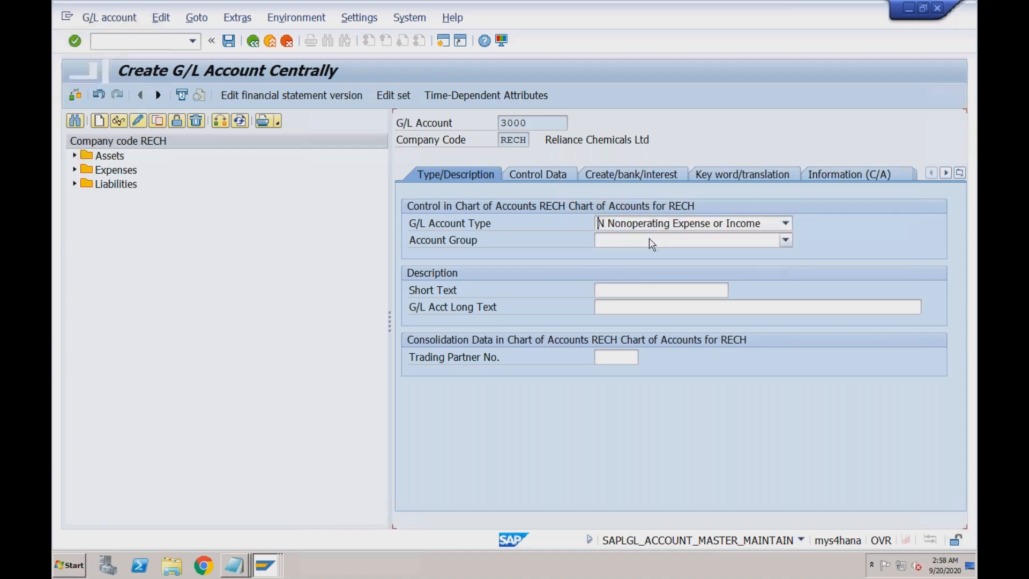
left_click(638, 242)
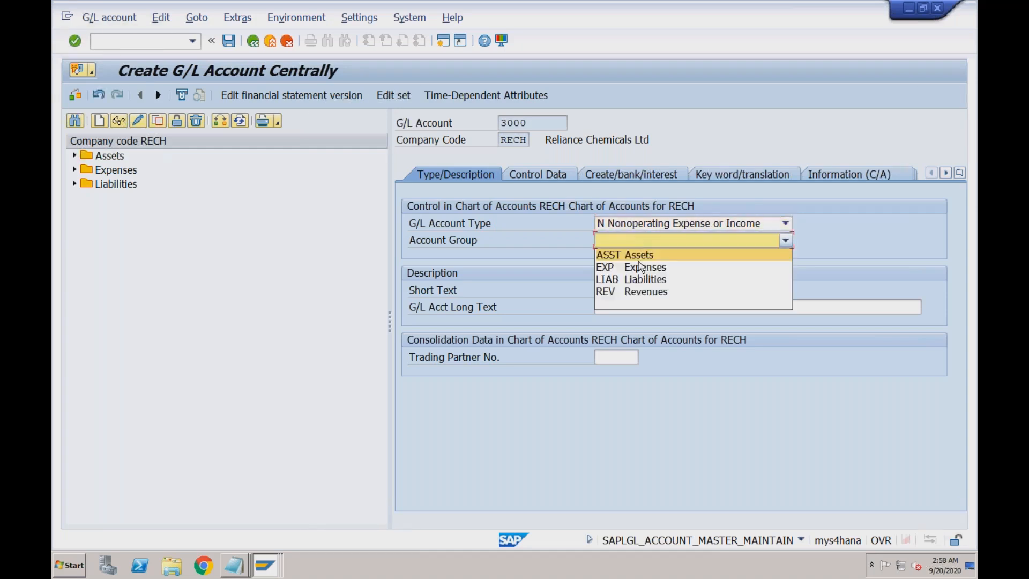
left_click(642, 291)
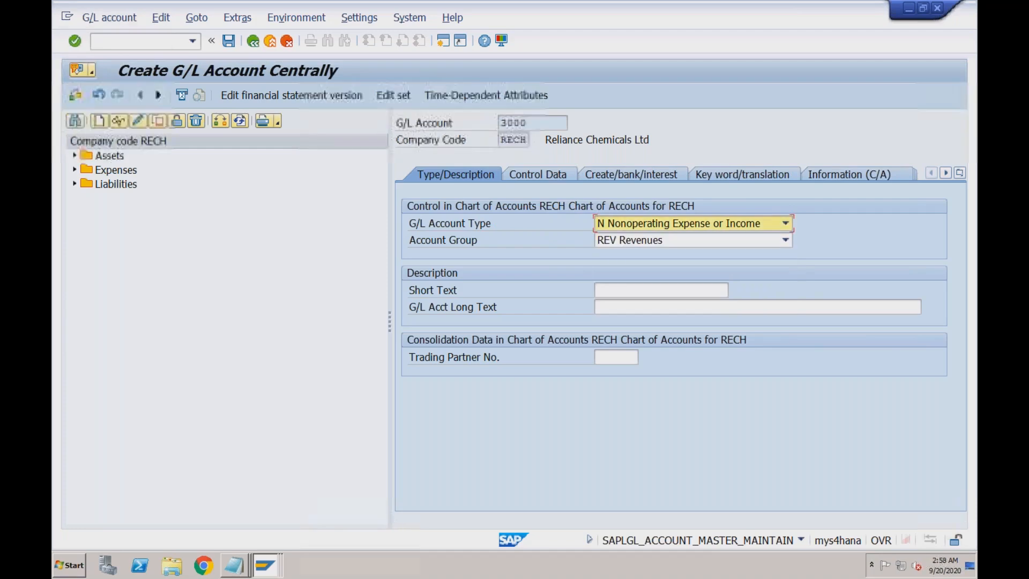
left_click(620, 290)
type("Revenue")
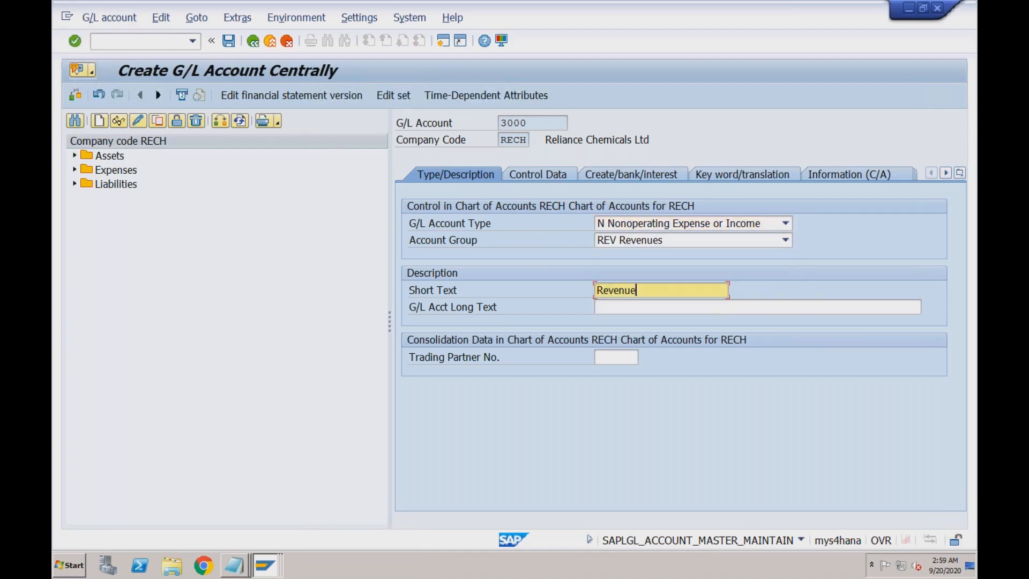
- Set field status group G029 on account 3000 and save it
left_click(560, 176)
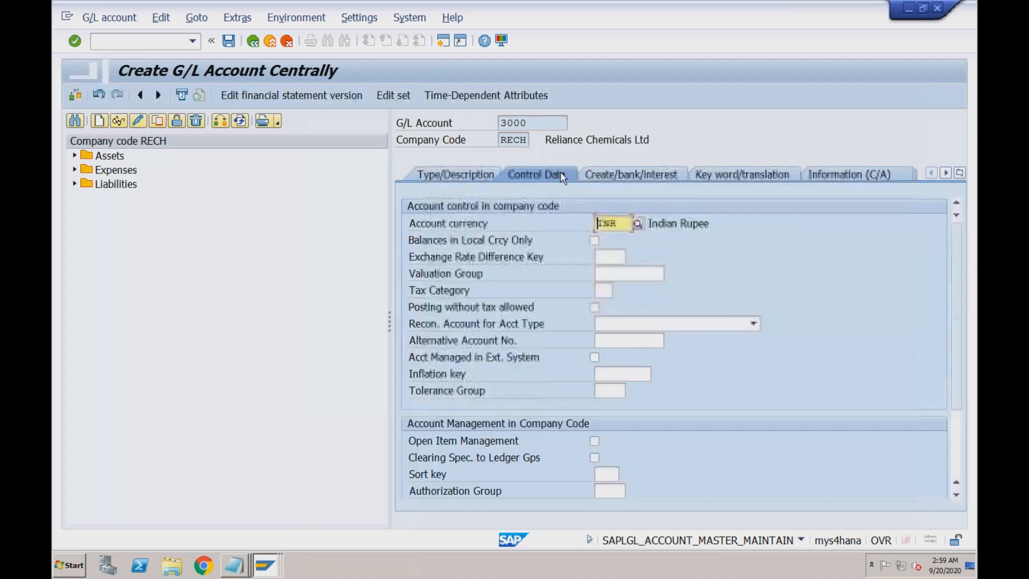
left_click(609, 176)
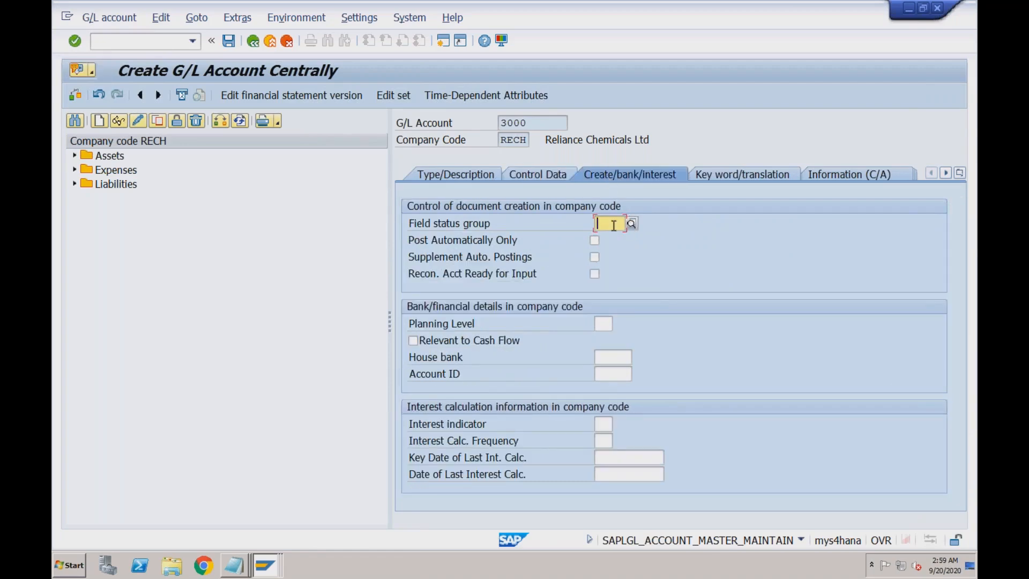
type("G029")
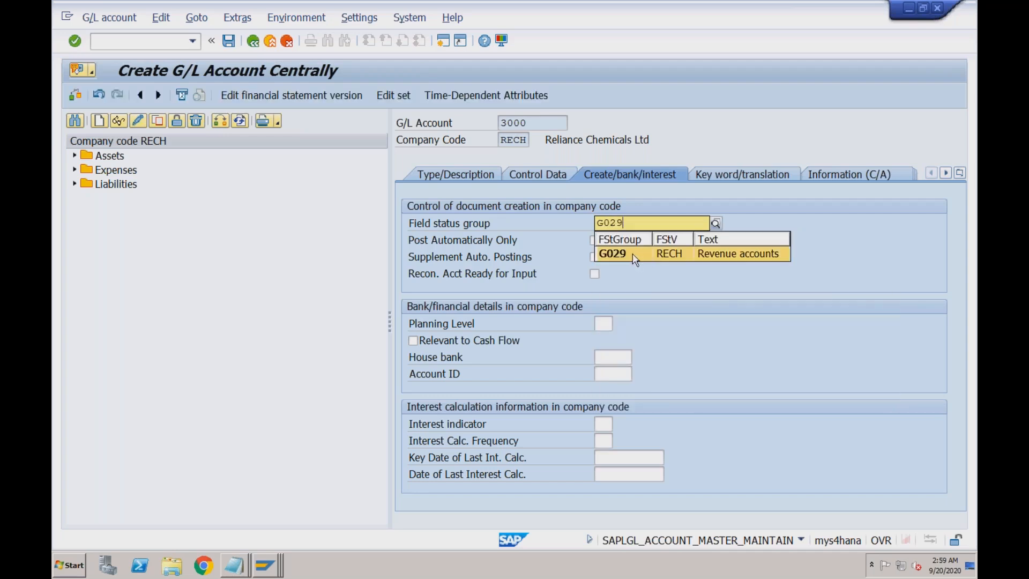
left_click(635, 259)
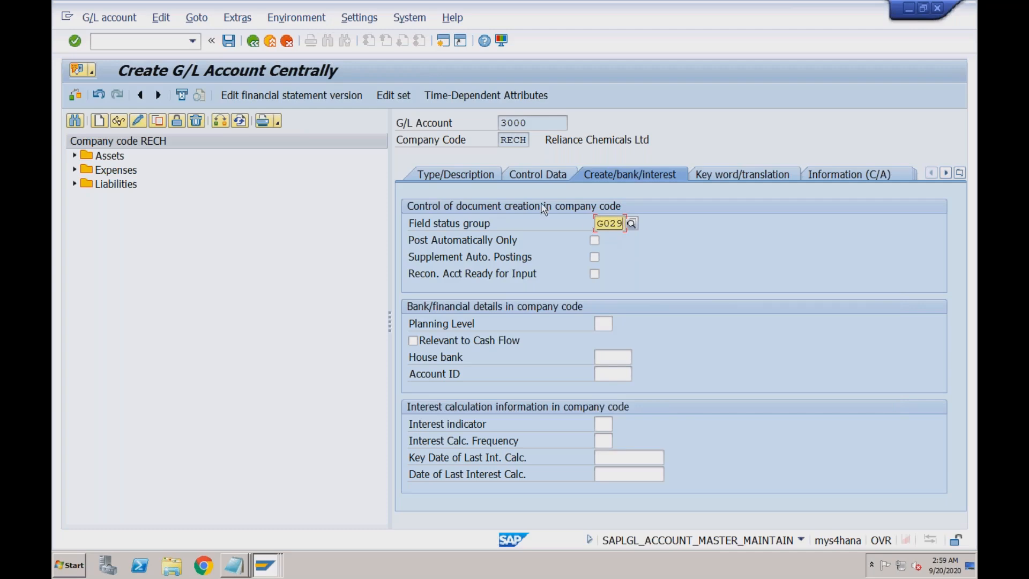
left_click(229, 41)
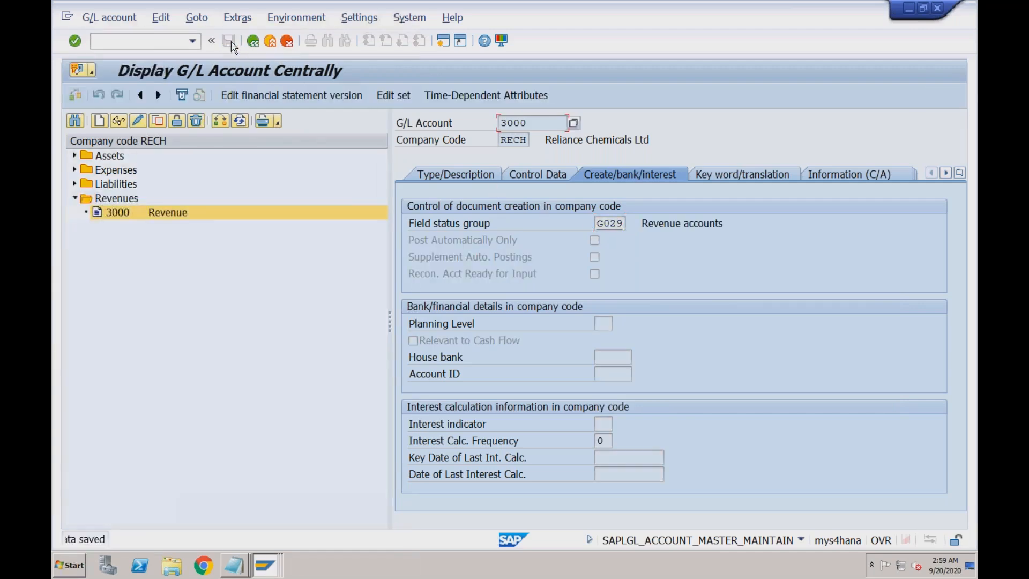
- Copy account number 3000 and return to the account-key assignment table
double_click(500, 122)
left_click(500, 122)
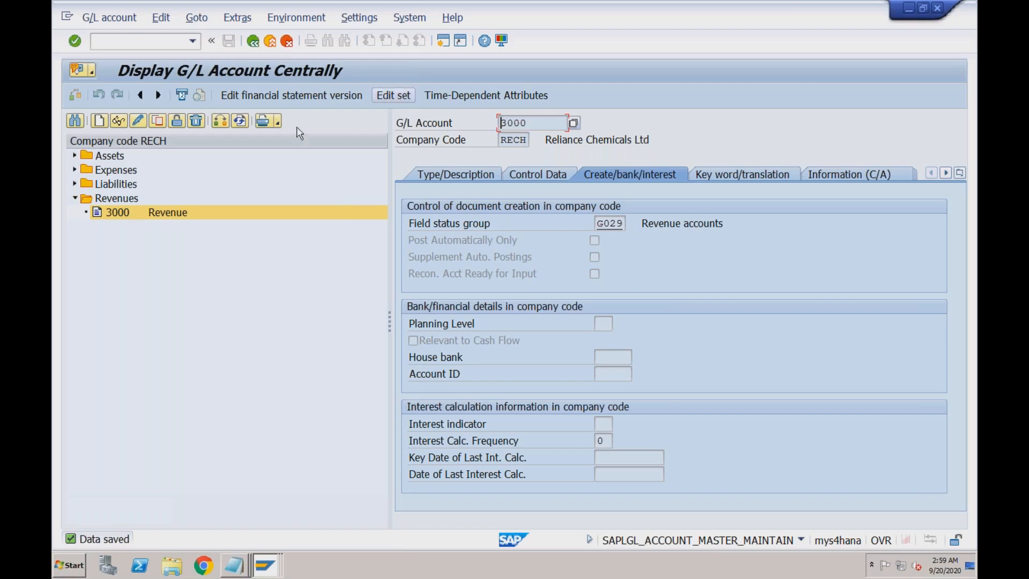
left_click(261, 558)
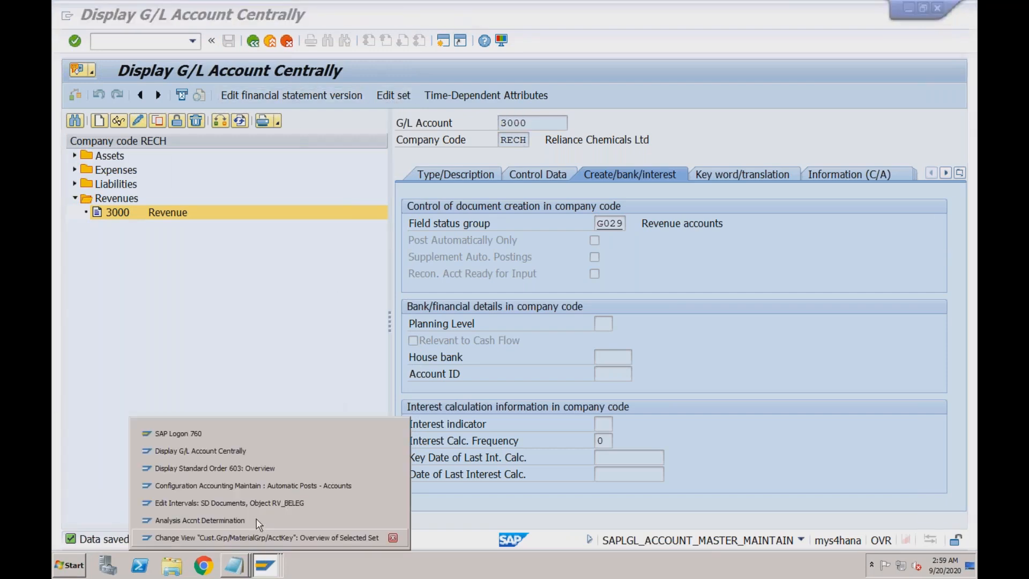
left_click(256, 522)
left_click(263, 564)
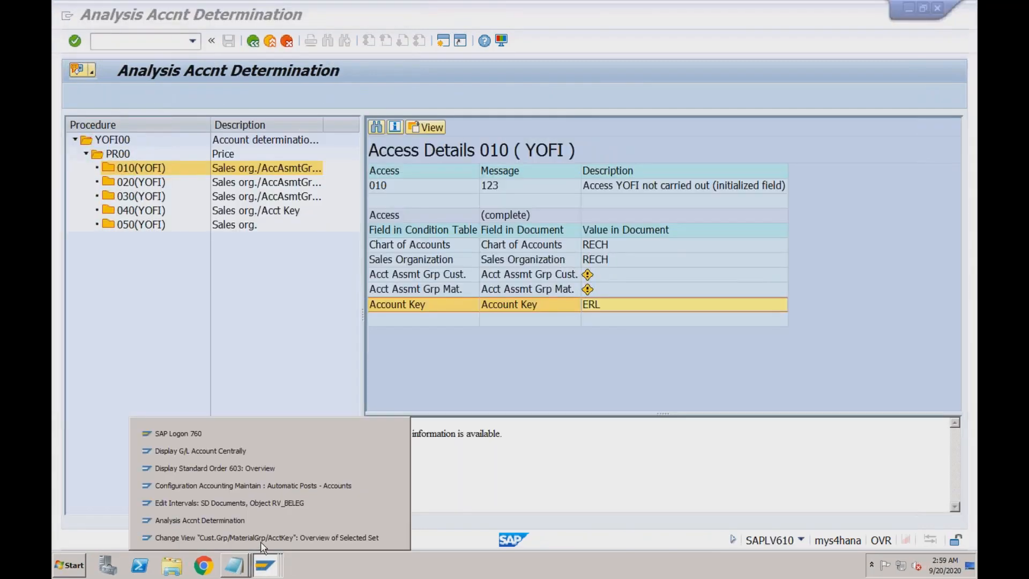
left_click(260, 539)
- Enter G/L account 3000 for the KOFI RECH/RECH ERL entry and save under a customizing request
type("3000")
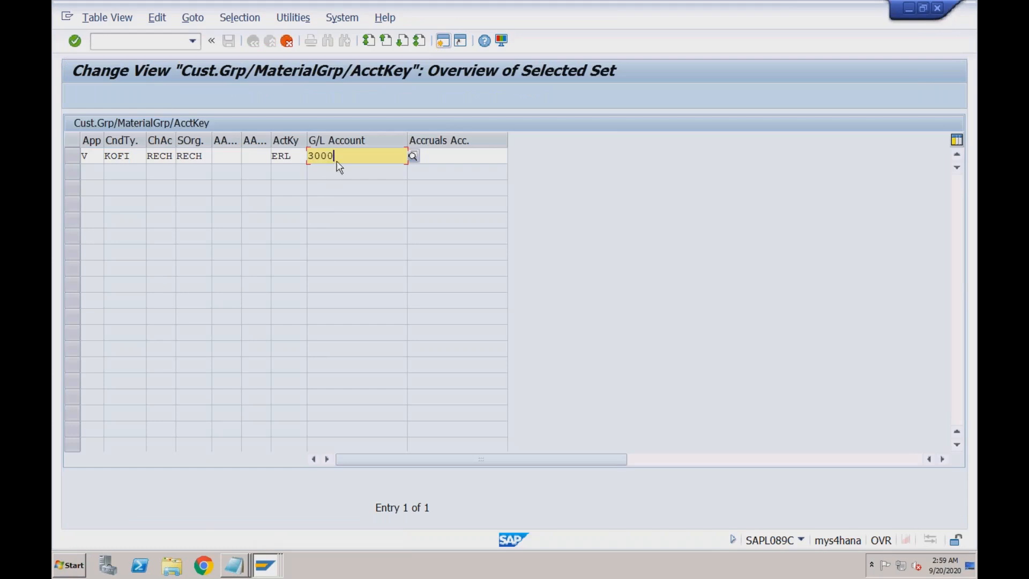
left_click(433, 157)
left_click(207, 156)
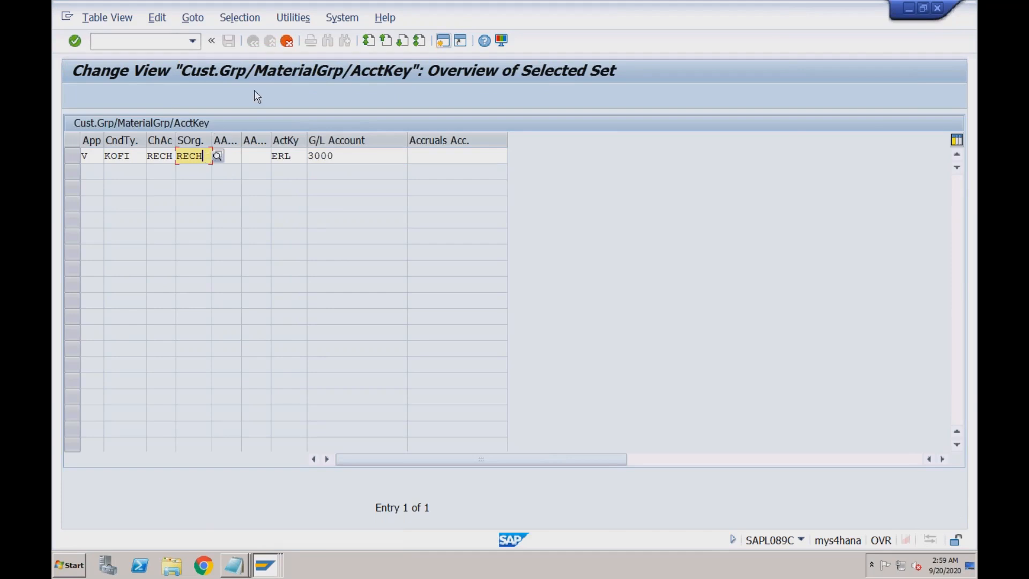
key("Return")
left_click(228, 41)
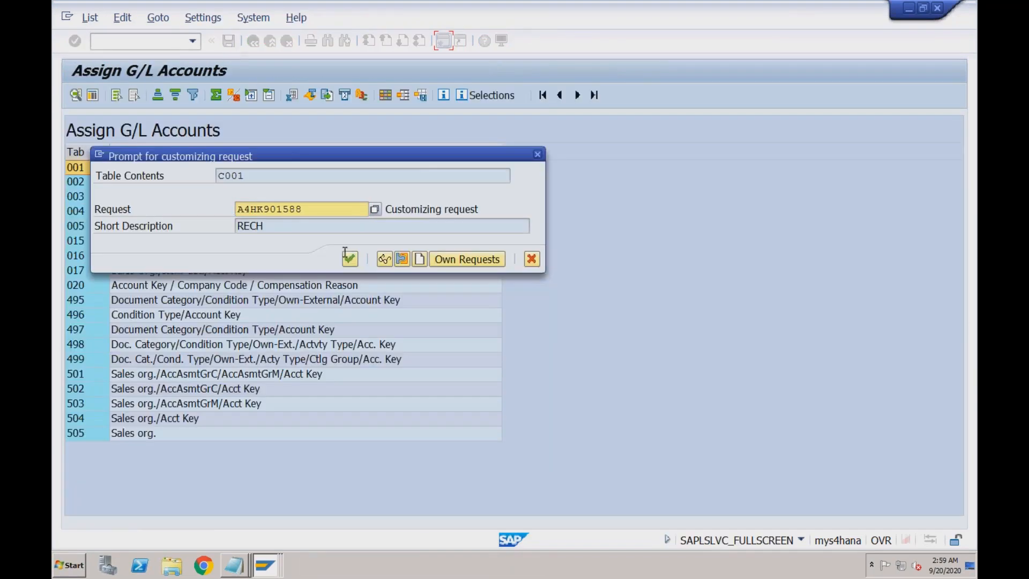
left_click(349, 258)
- Switch to the account determination analysis and leave it
left_click(265, 565)
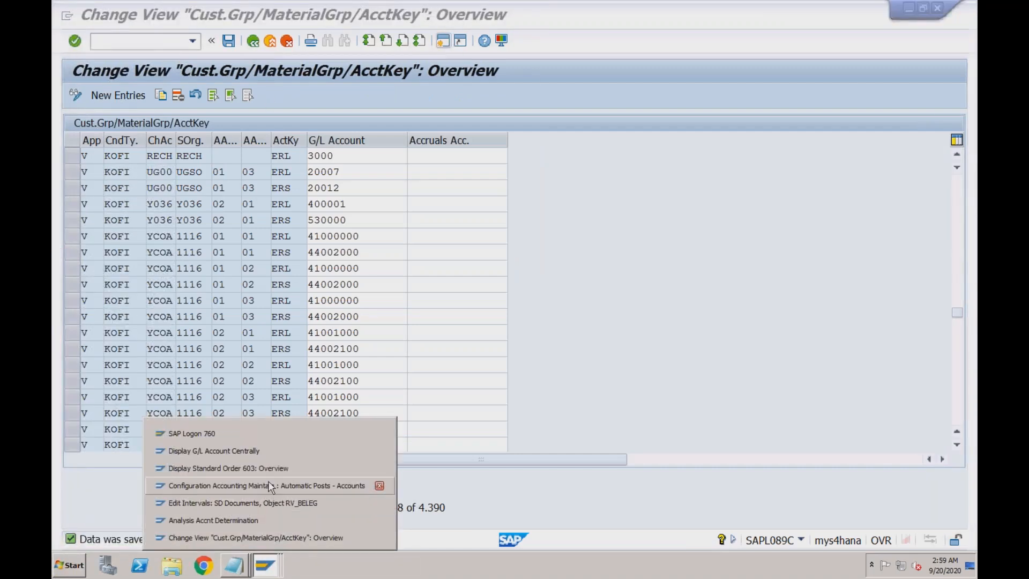
left_click(214, 519)
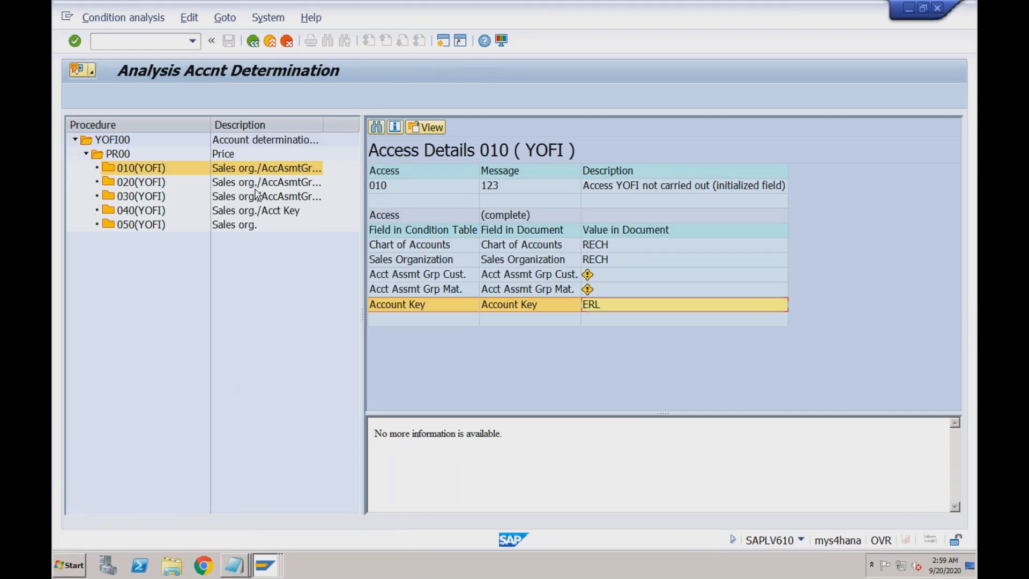
left_click(256, 47)
left_click(257, 45)
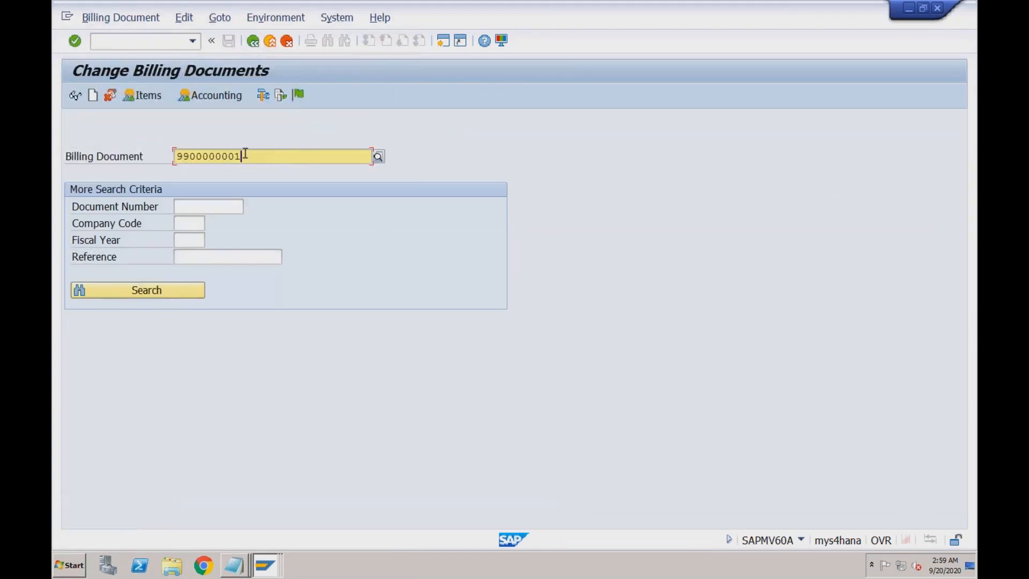
key("Return")
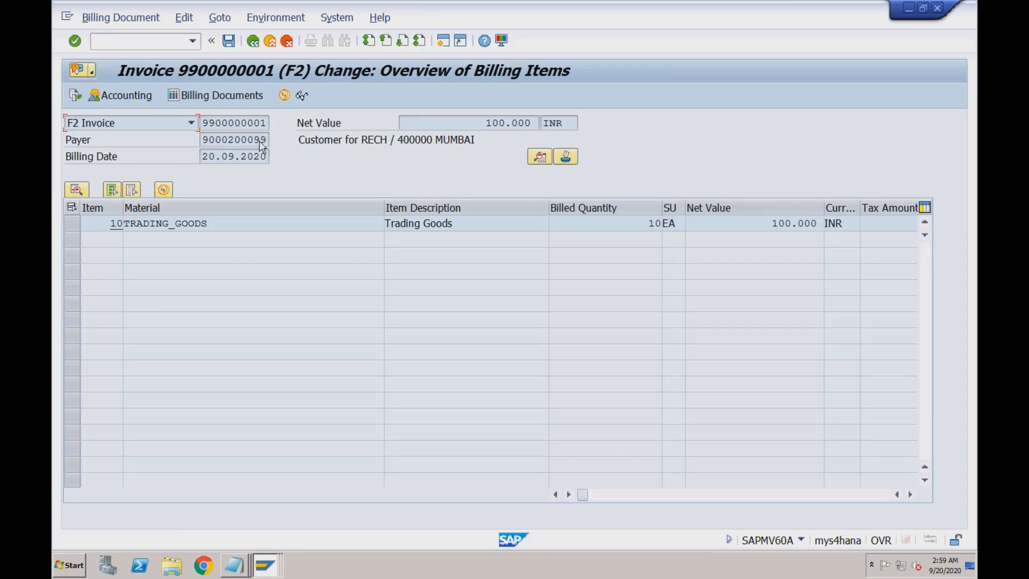
left_click(139, 99)
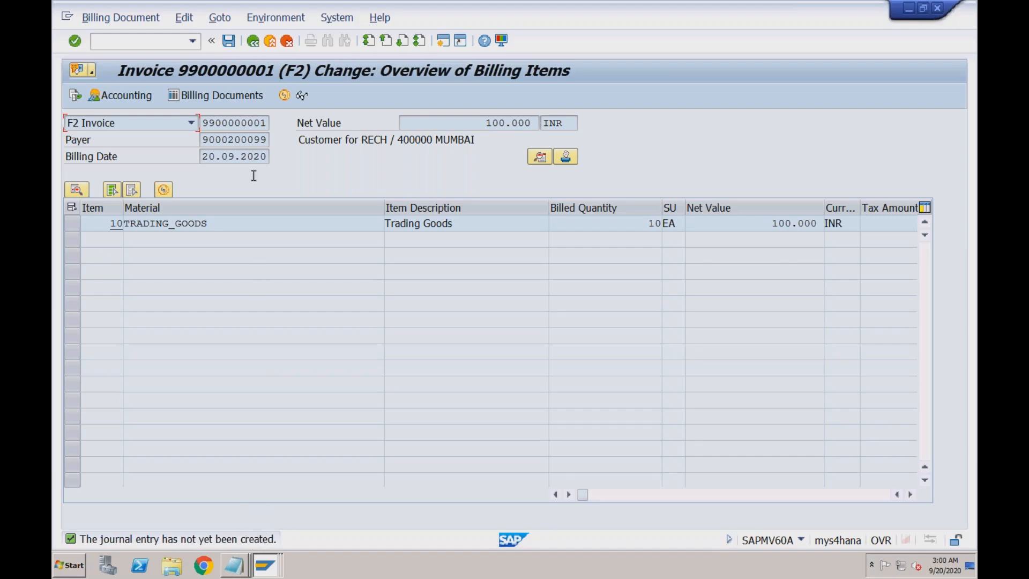
left_click(253, 41)
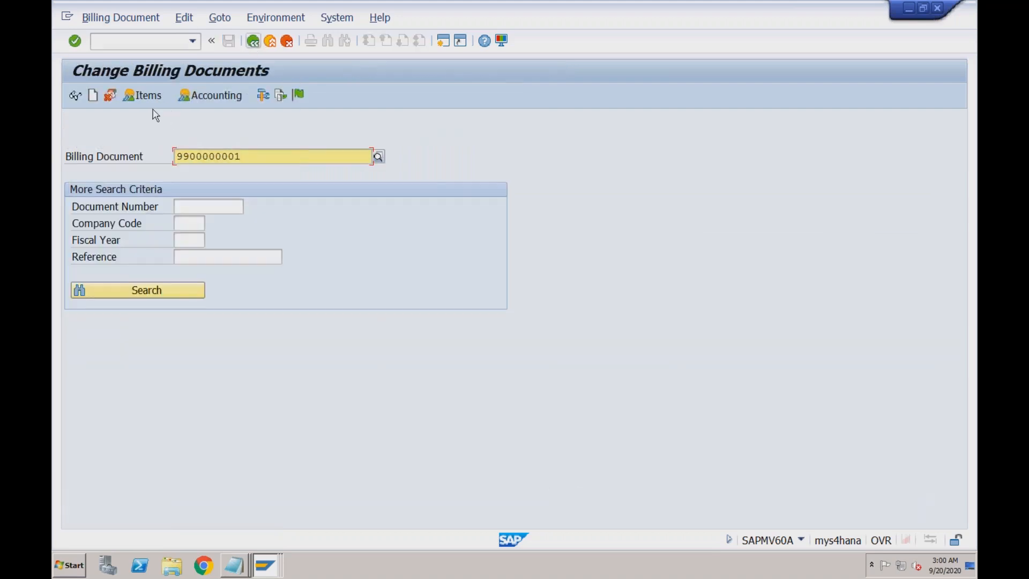
left_click(299, 96)
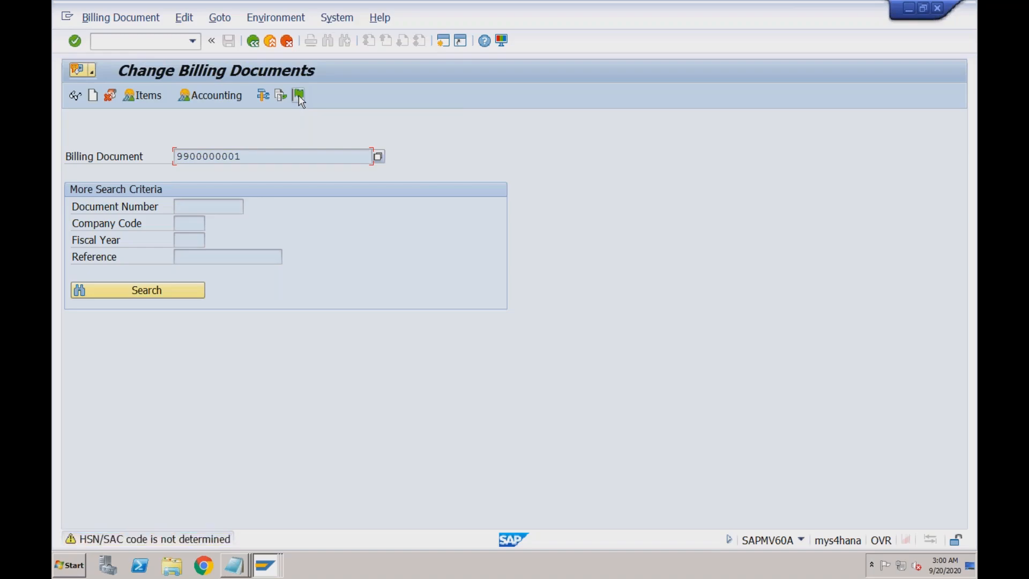
key("Return")
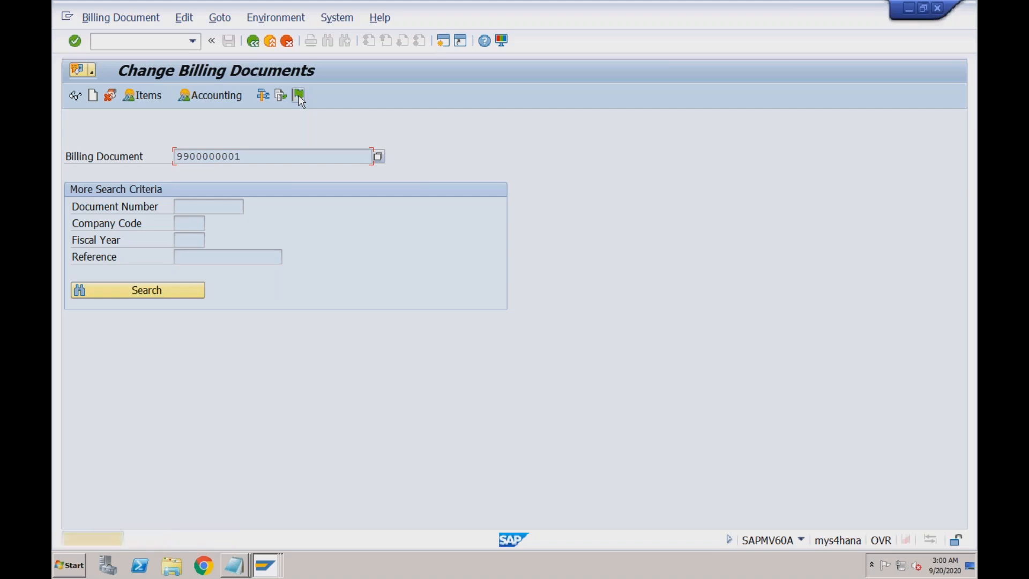
key("Return")
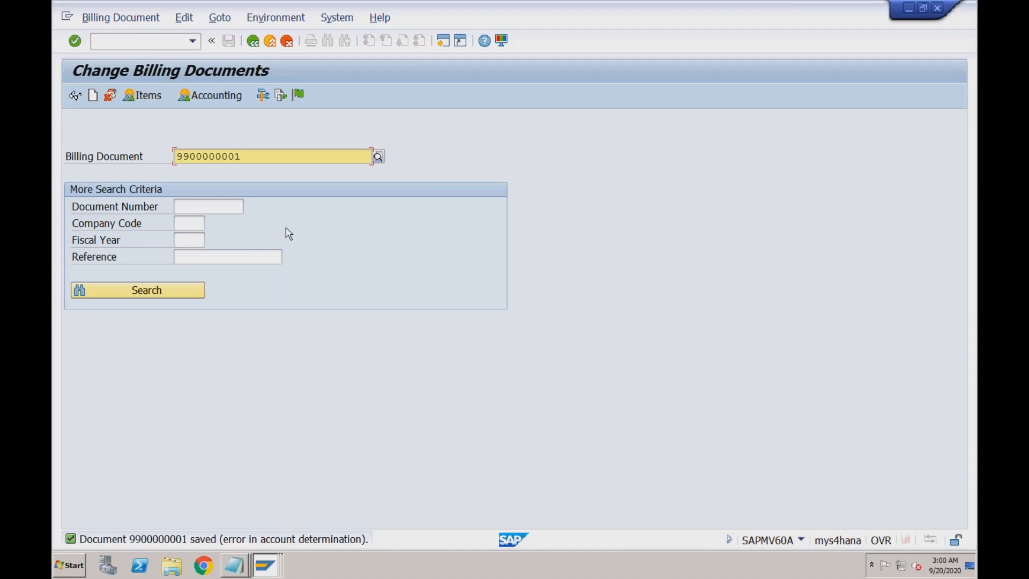
key("Return")
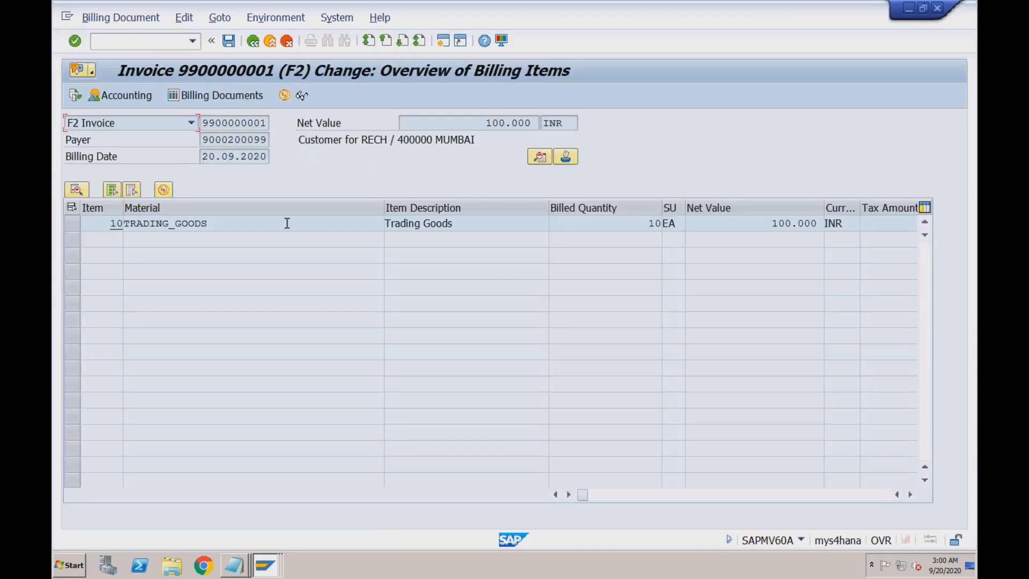
- Open the revenue account determination analysis for the invoice and dismiss the security warning
left_click(300, 20)
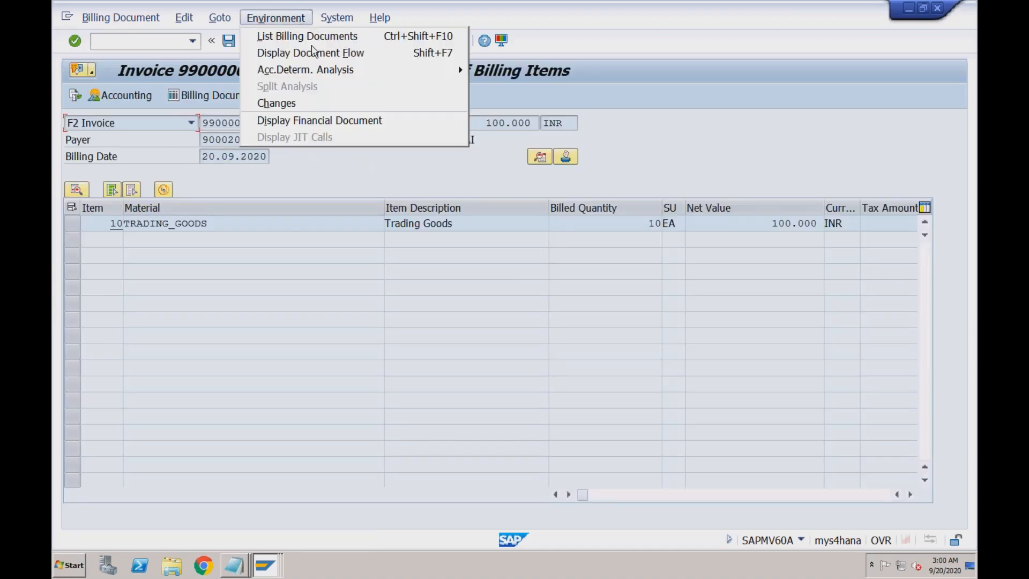
mouse_move(374, 79)
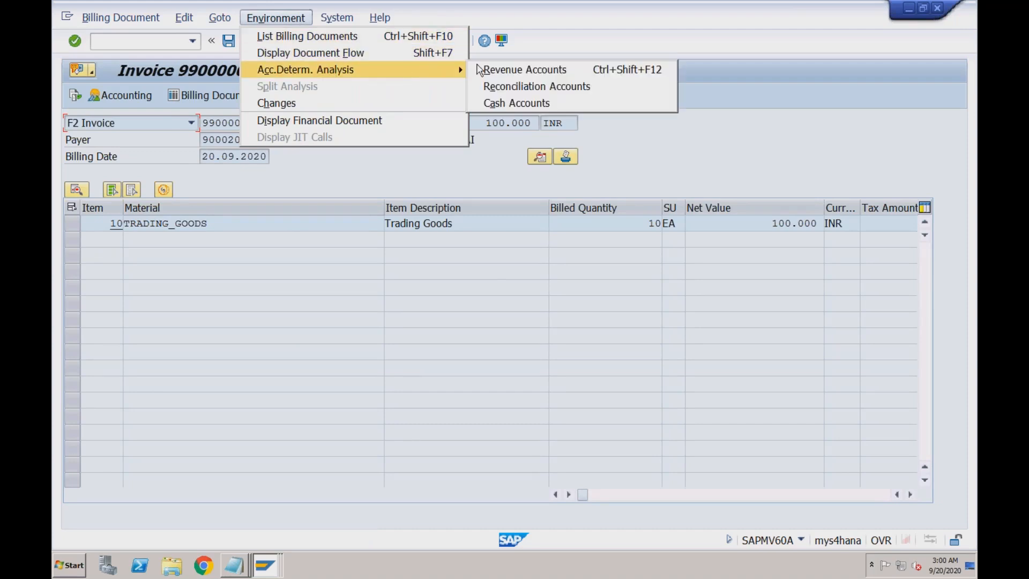
left_click(495, 71)
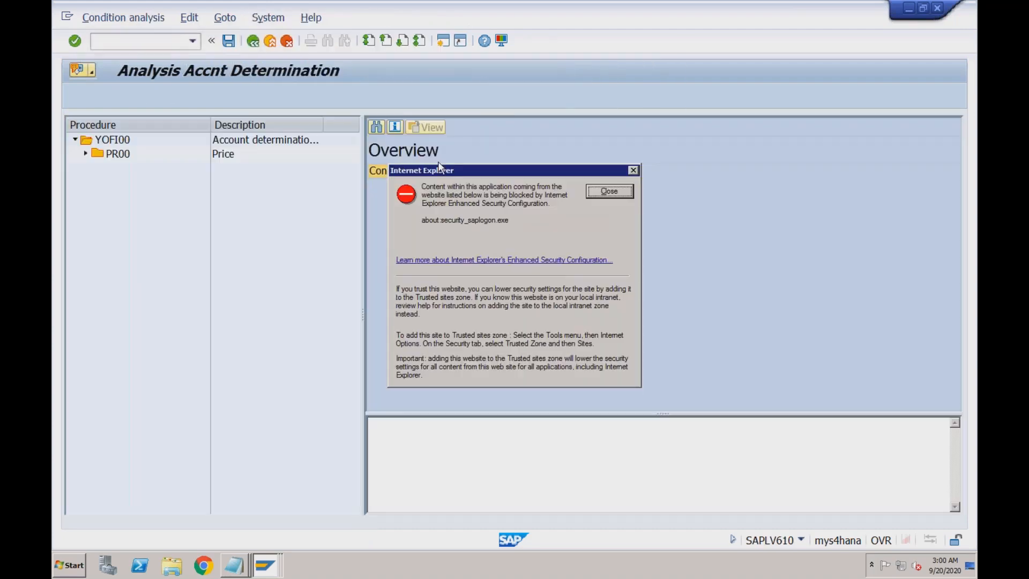
left_click(598, 194)
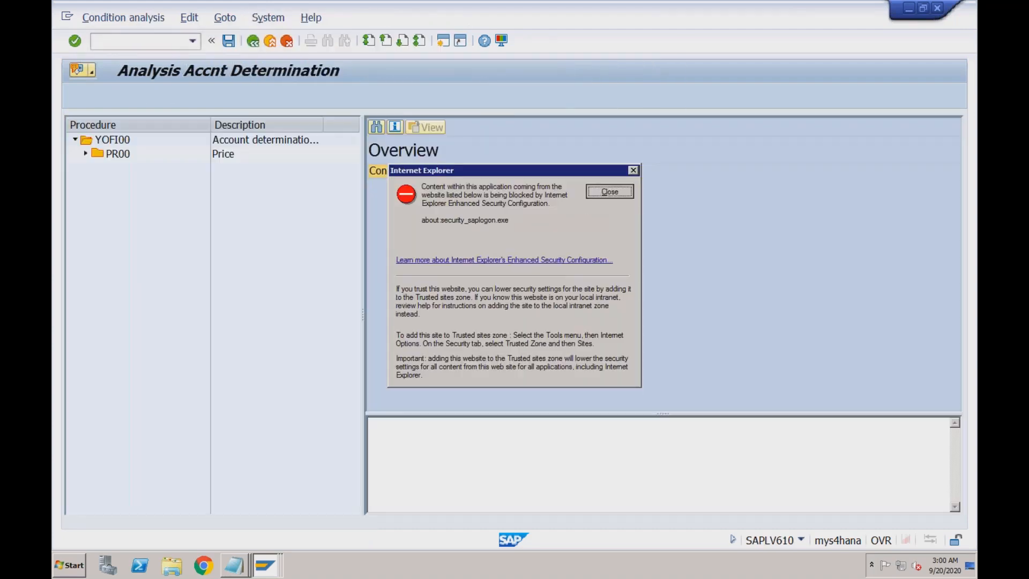
- Expand PR00 and inspect YOFI accesses 010 and 020, which report missing fields
double_click(103, 158)
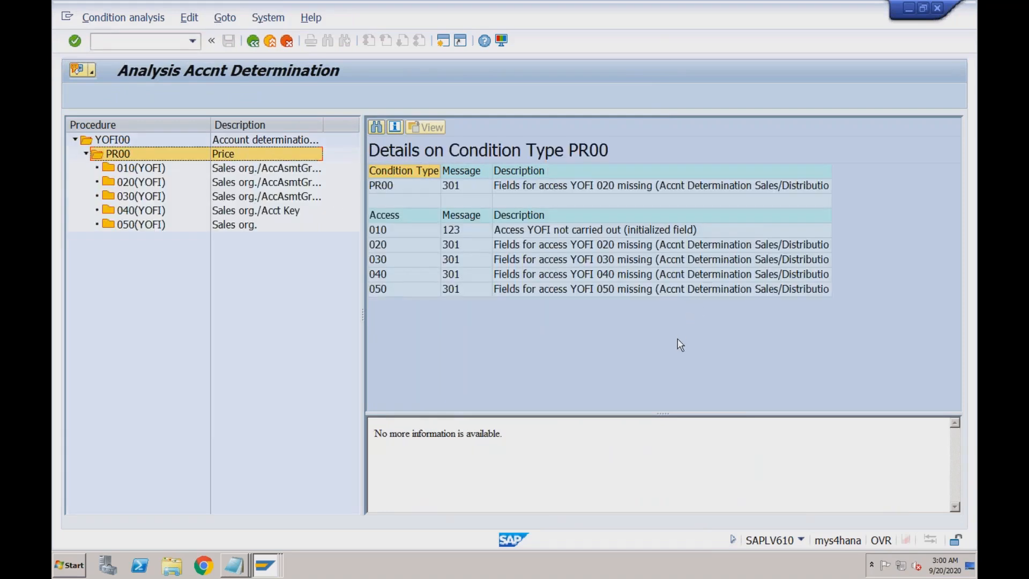
left_click(590, 187)
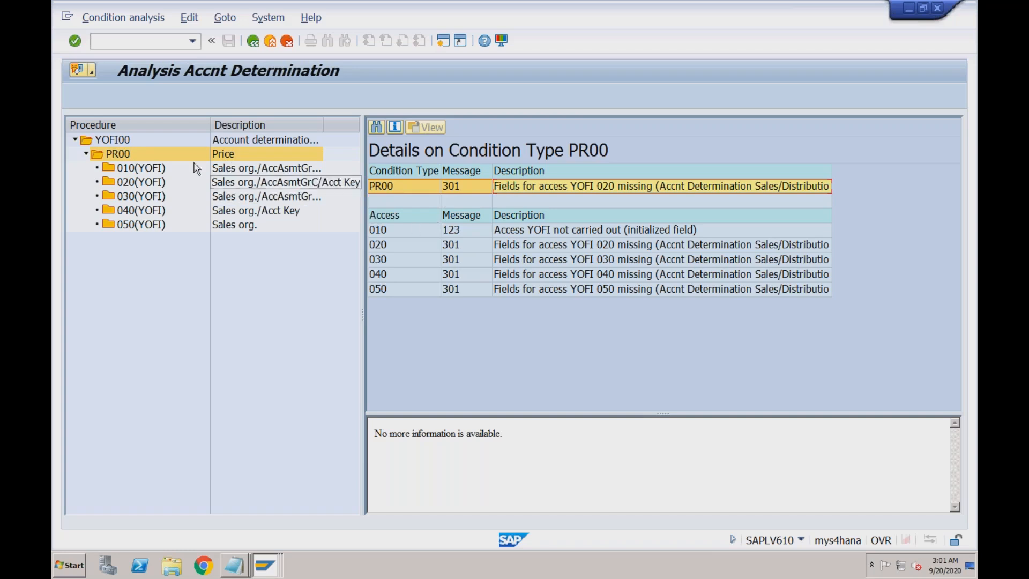
left_click(155, 170)
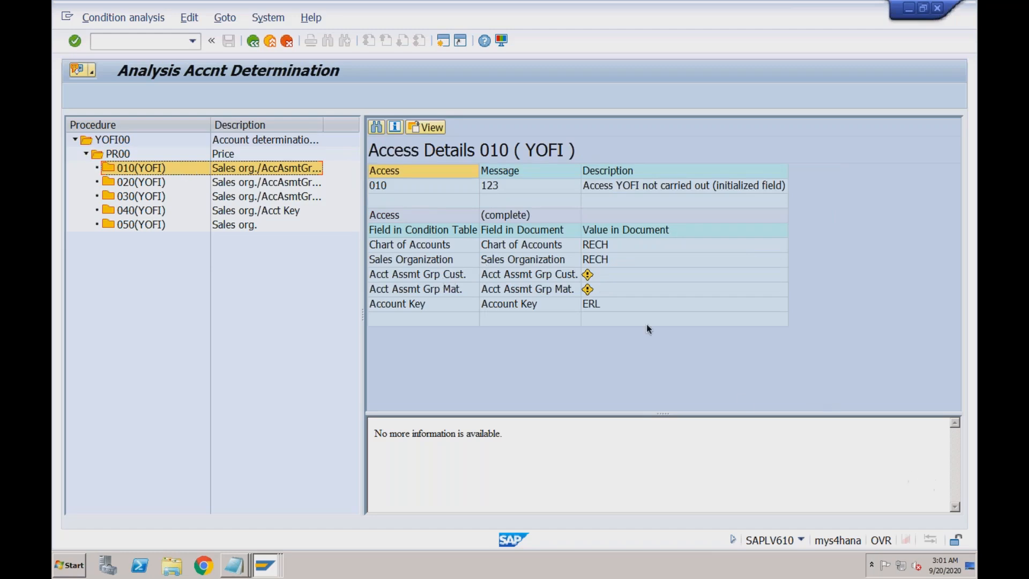
left_click(160, 182)
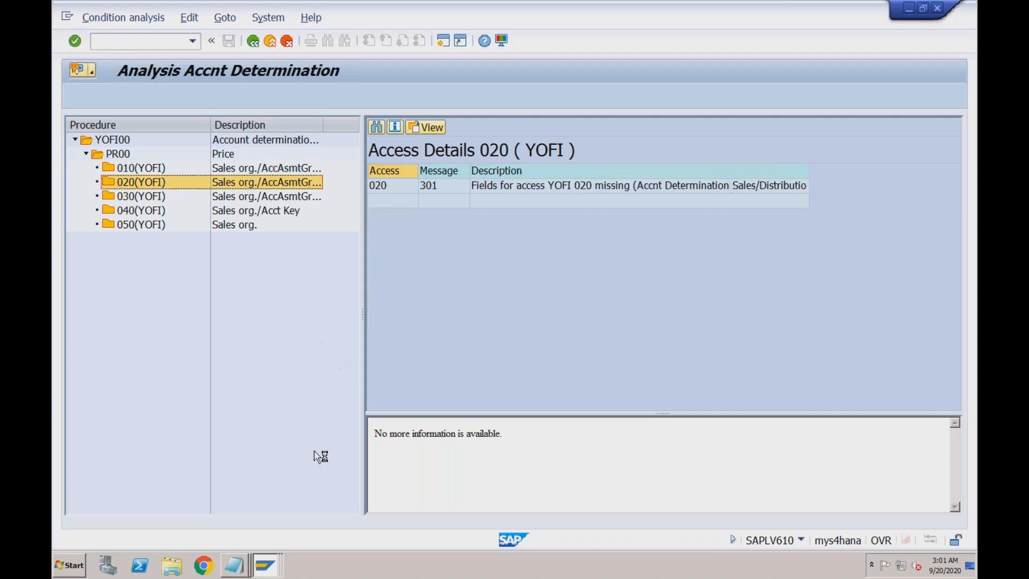
right_click(266, 564)
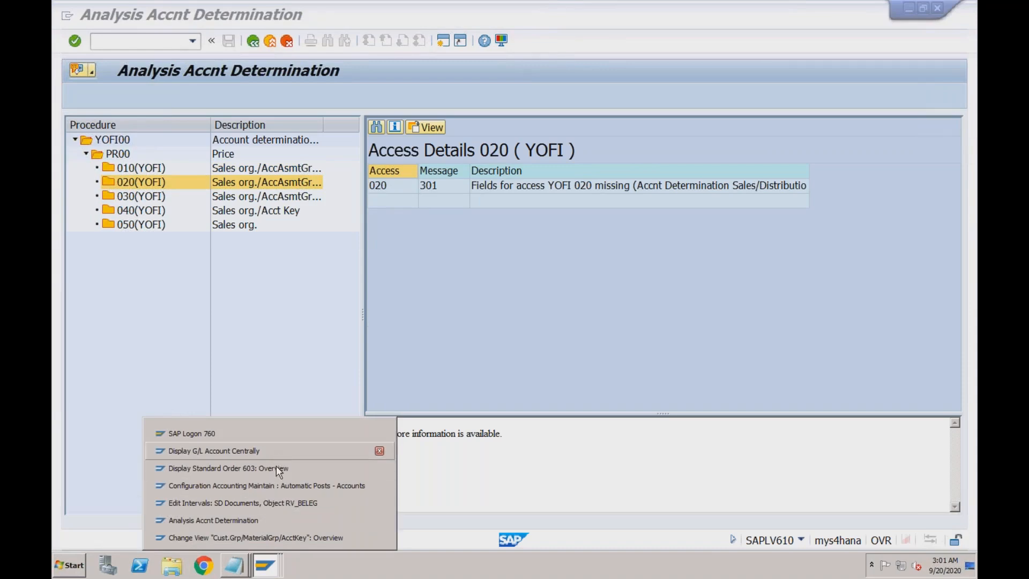
- Switch to the VKOA account key G/L assignment table and scroll through it
left_click(273, 538)
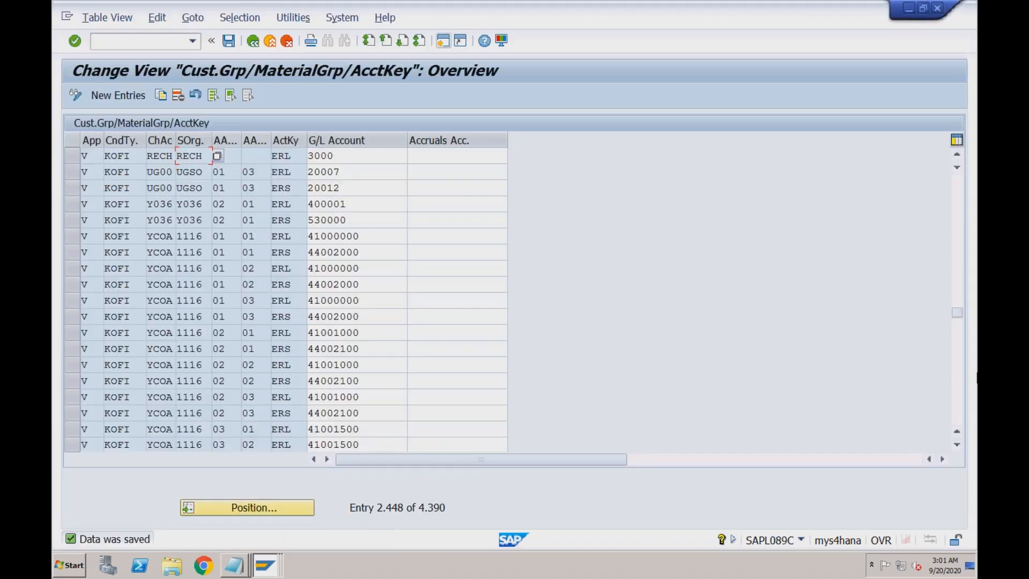
left_click(958, 360)
left_click_drag(958, 316, 959, 410)
left_click(959, 409)
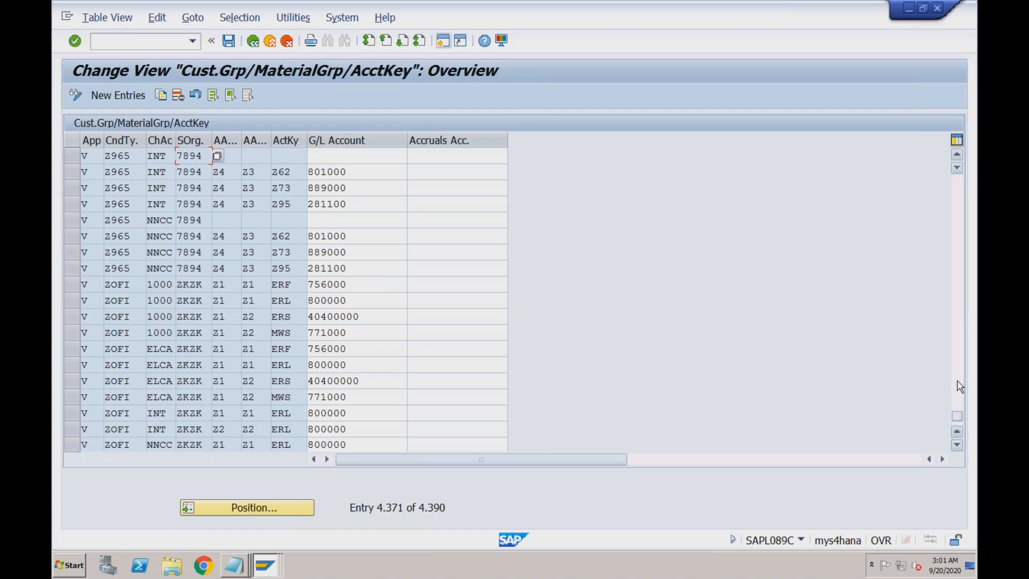
left_click(958, 386)
left_click(959, 354)
- Use Position to jump the table to the KOFI entries
left_click(234, 507)
type("V")
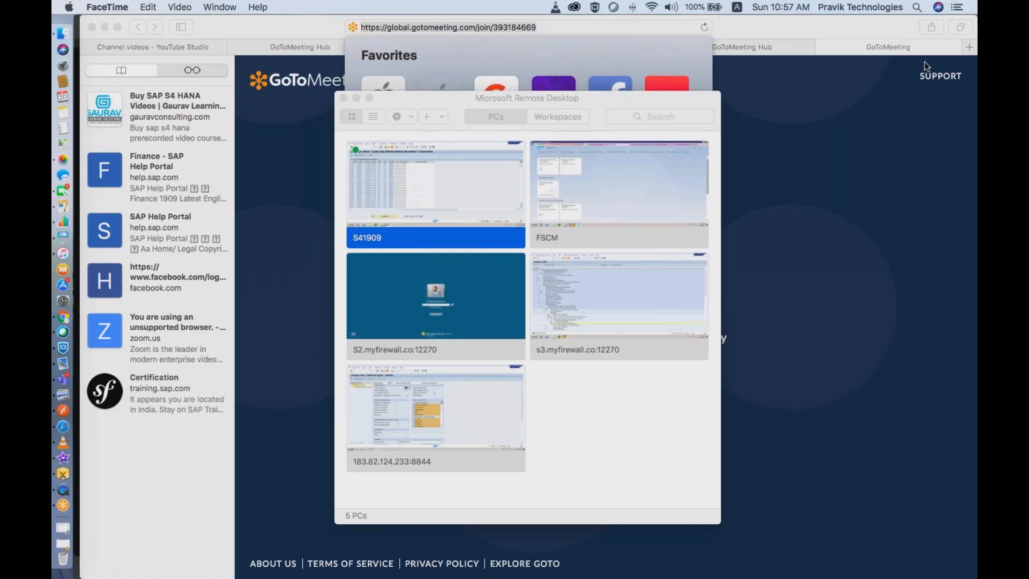
left_click(701, 239)
double_click(436, 211)
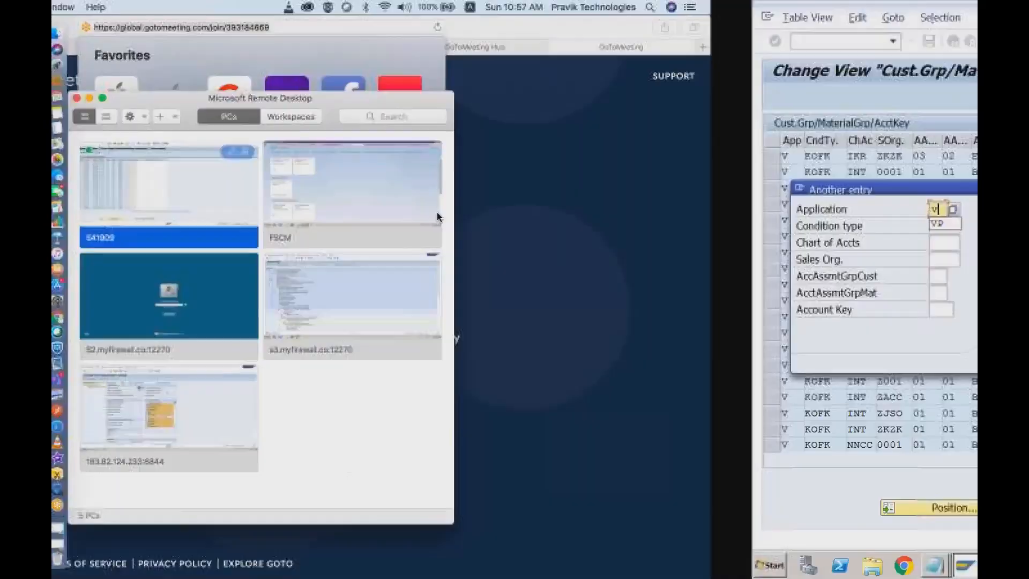
left_click(246, 238)
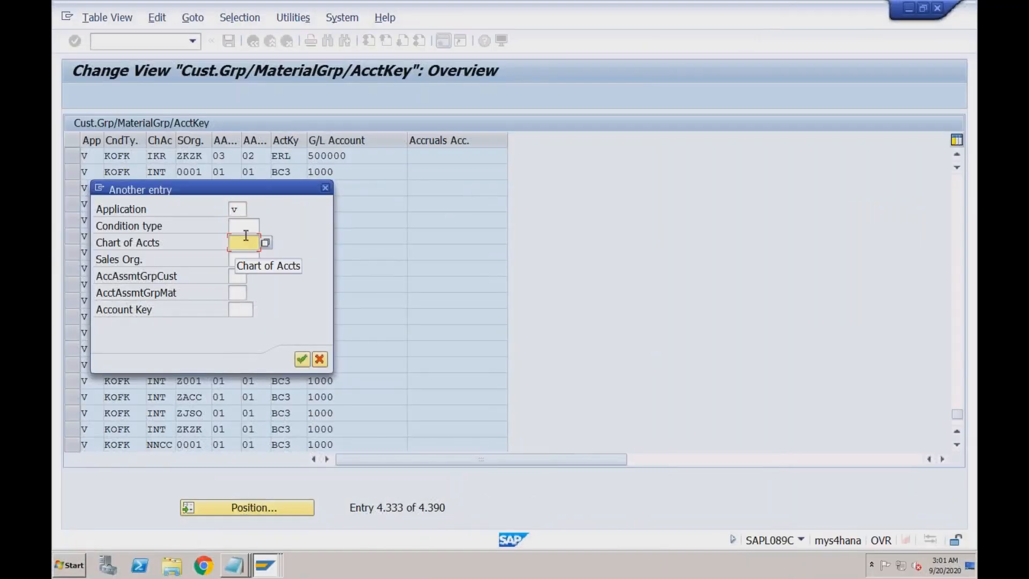
left_click(325, 187)
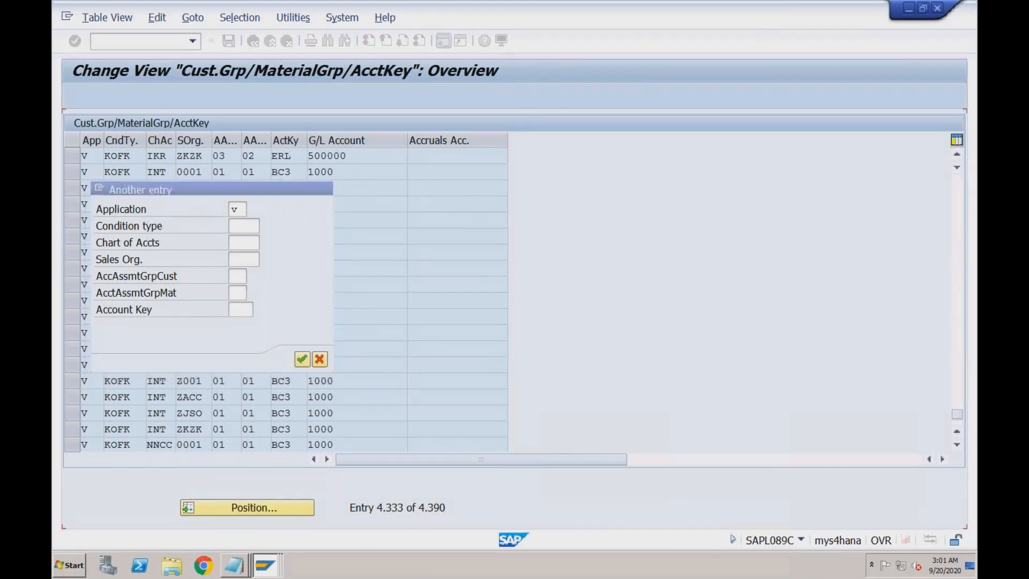
left_click(240, 507)
type("v")
key("Tab")
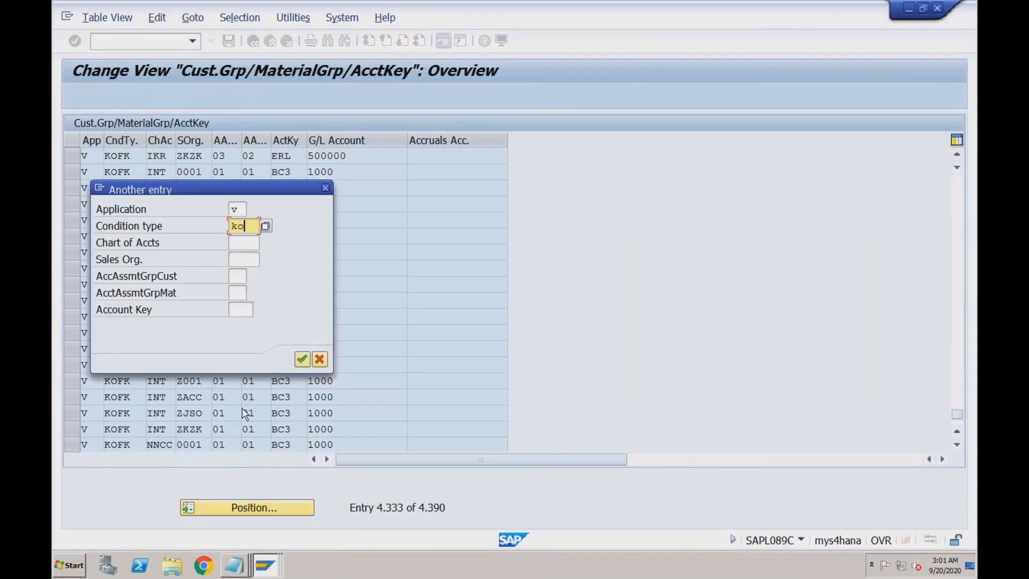
key("Tab")
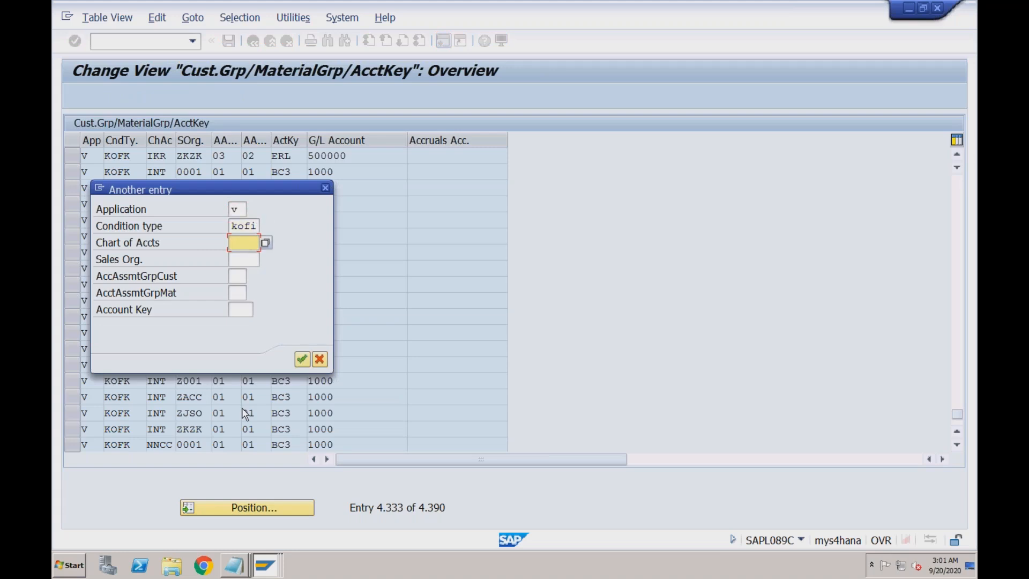
type("mech")
key("Return")
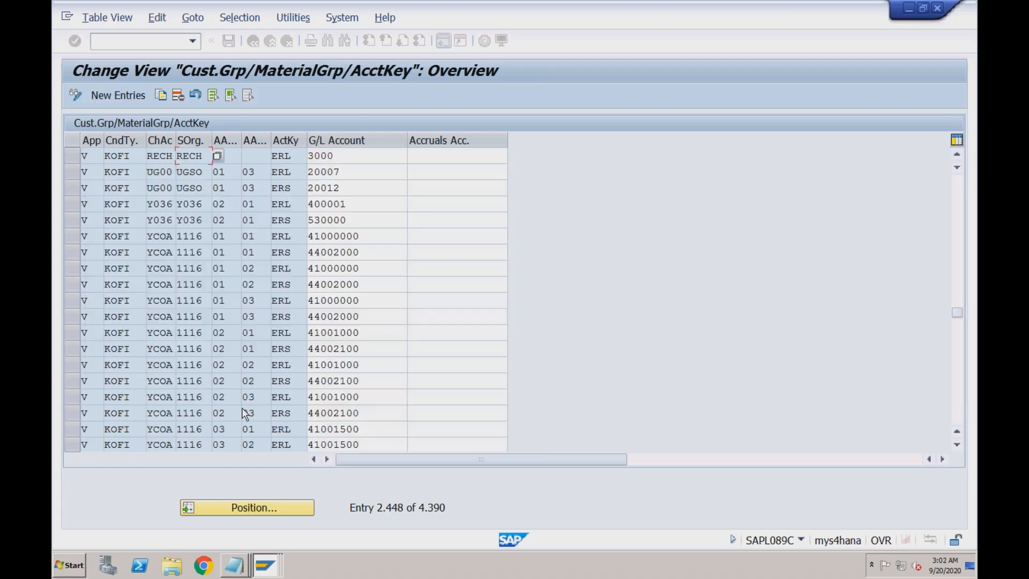
- Copy the KOFI RECH/ERL row as a new YOFI entry and save it
left_click(73, 156)
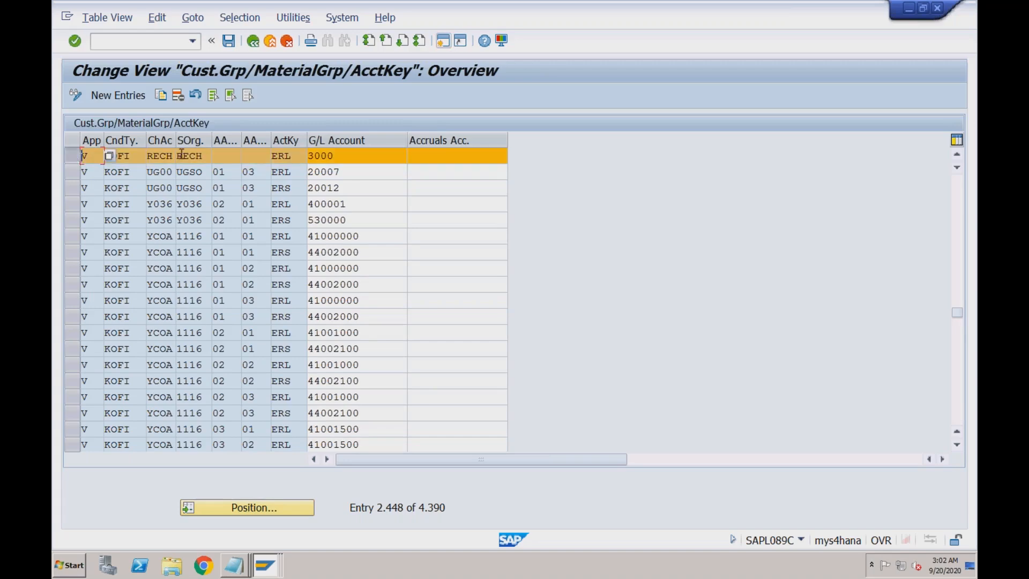
left_click(161, 95)
key("F4")
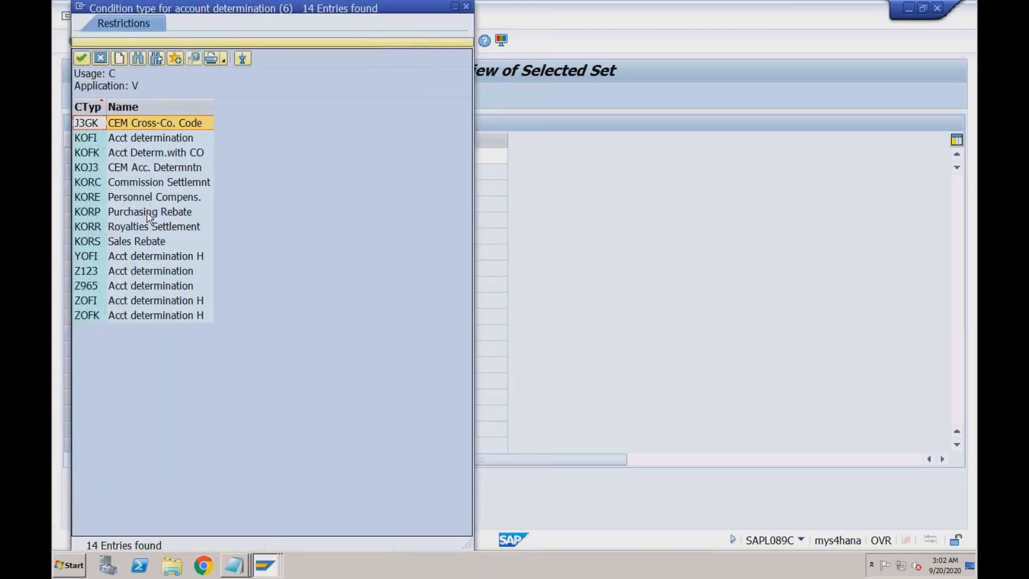
double_click(132, 256)
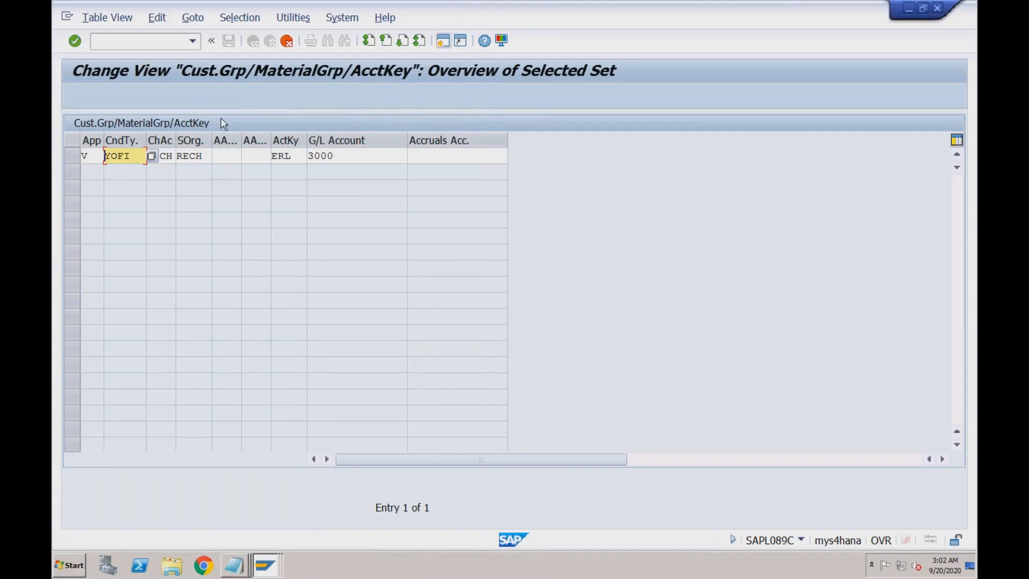
key("Return")
left_click(228, 40)
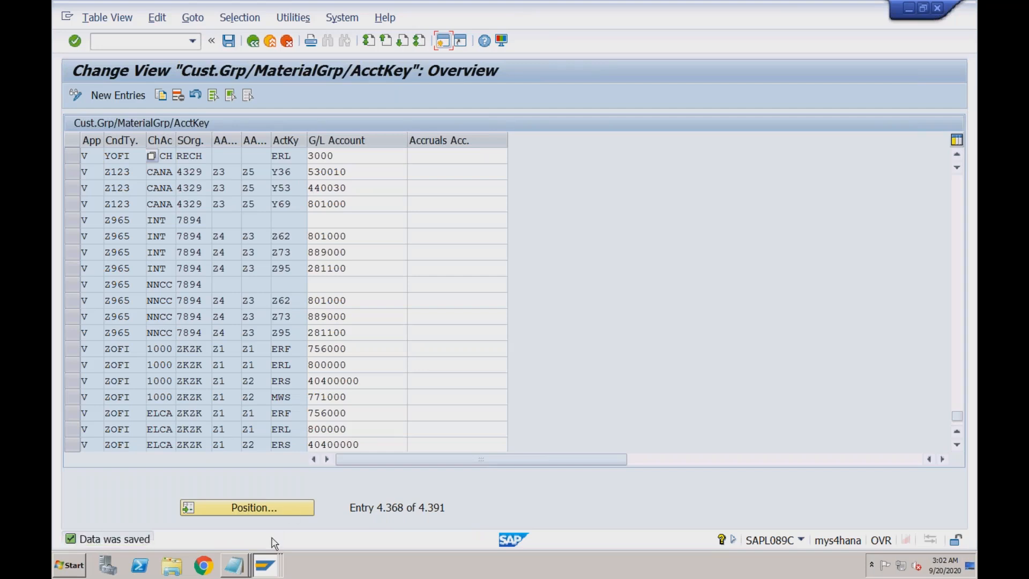
left_click(264, 565)
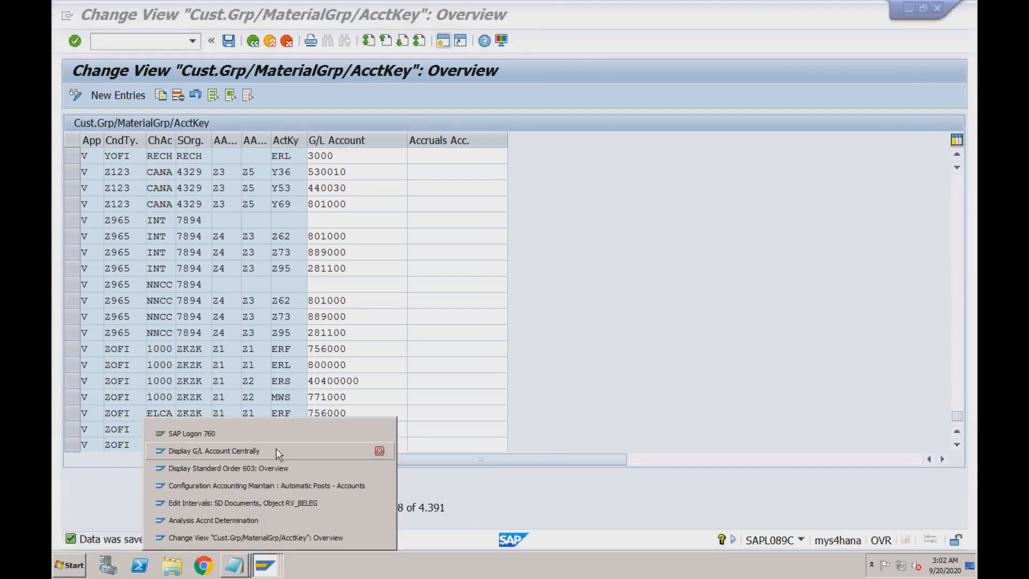
left_click(267, 518)
left_click(255, 47)
left_click(255, 45)
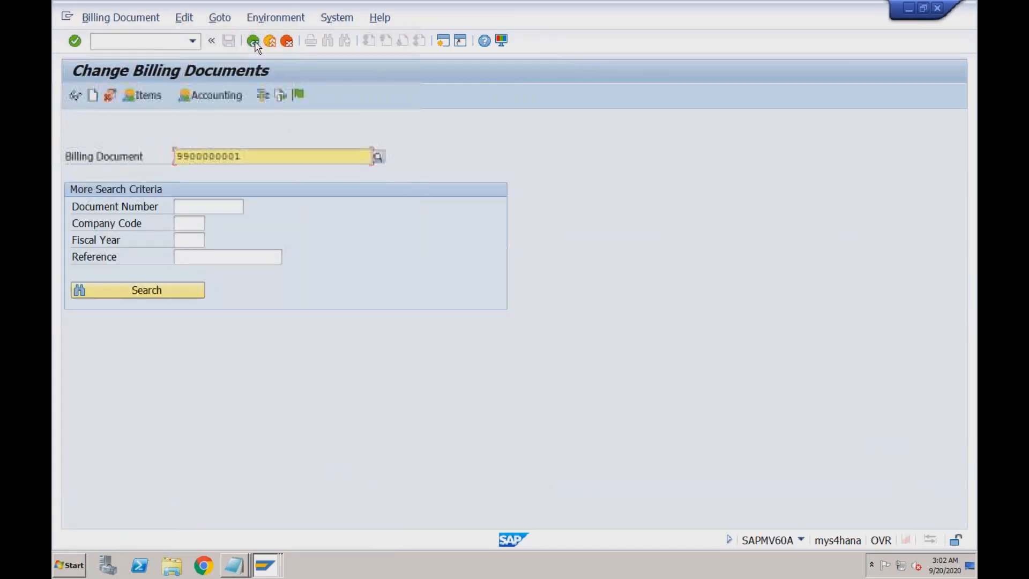
left_click(299, 96)
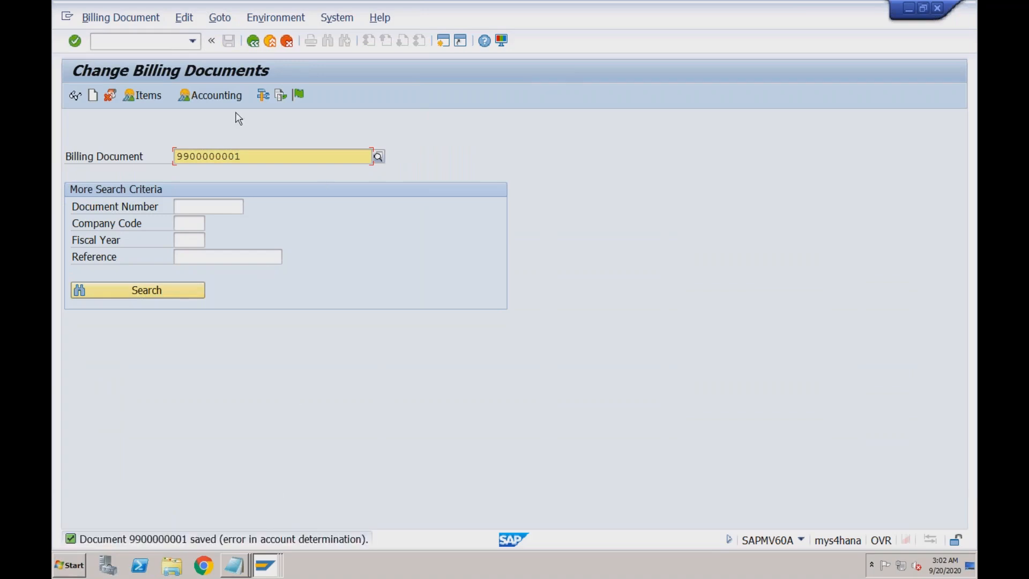
left_click(288, 22)
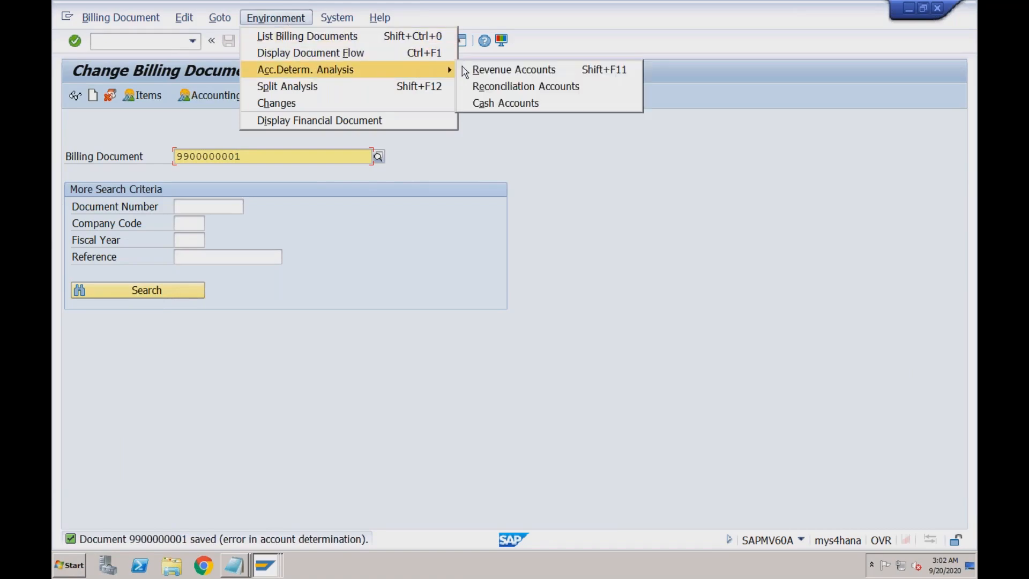
- Reopen the revenue account determination analysis and expand condition type PR00
left_click(464, 71)
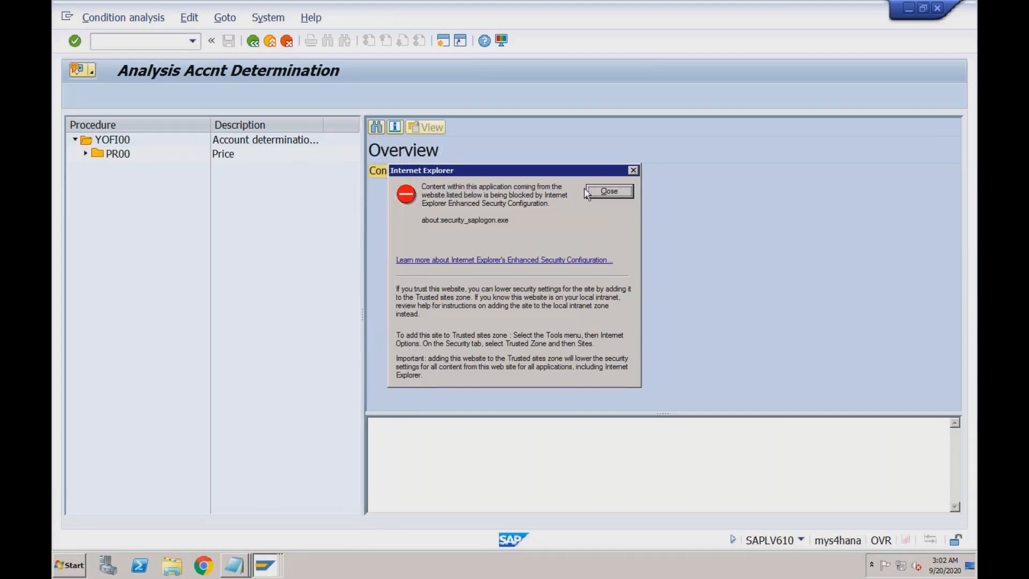
left_click(585, 192)
double_click(110, 155)
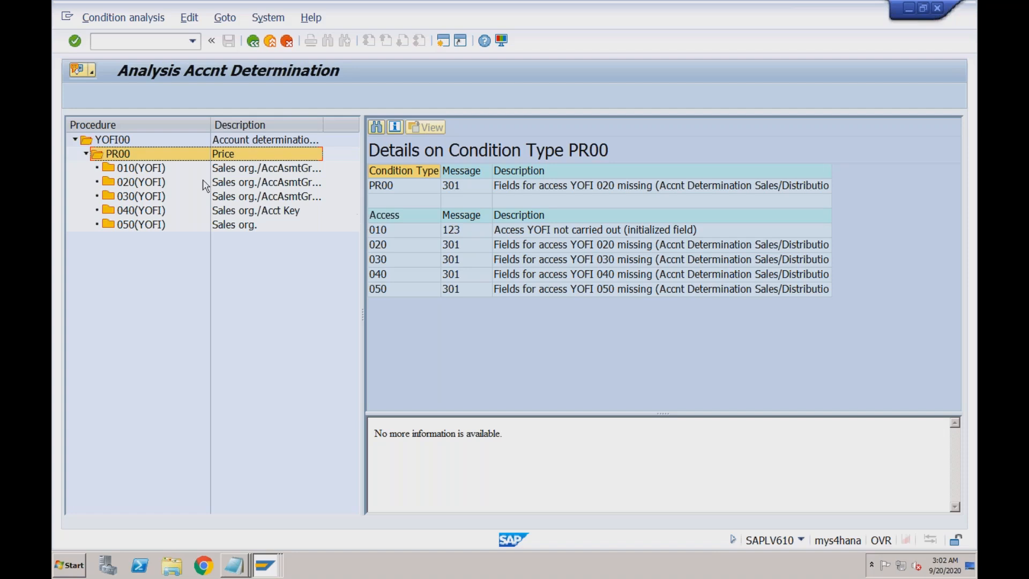
- Inspect the details of YOFI accesses 010, 020, 030, 040 and 050
double_click(160, 170)
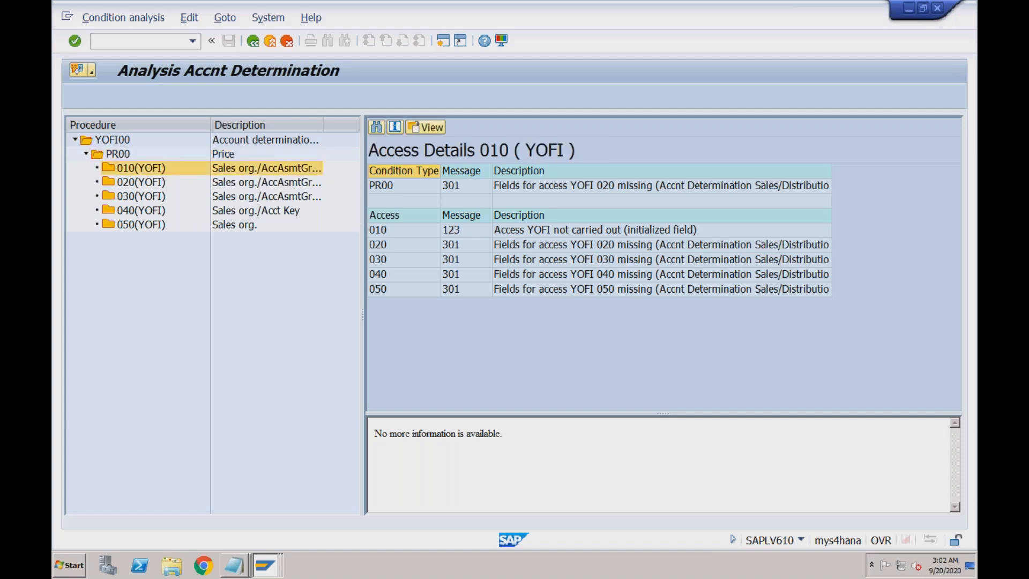
double_click(160, 183)
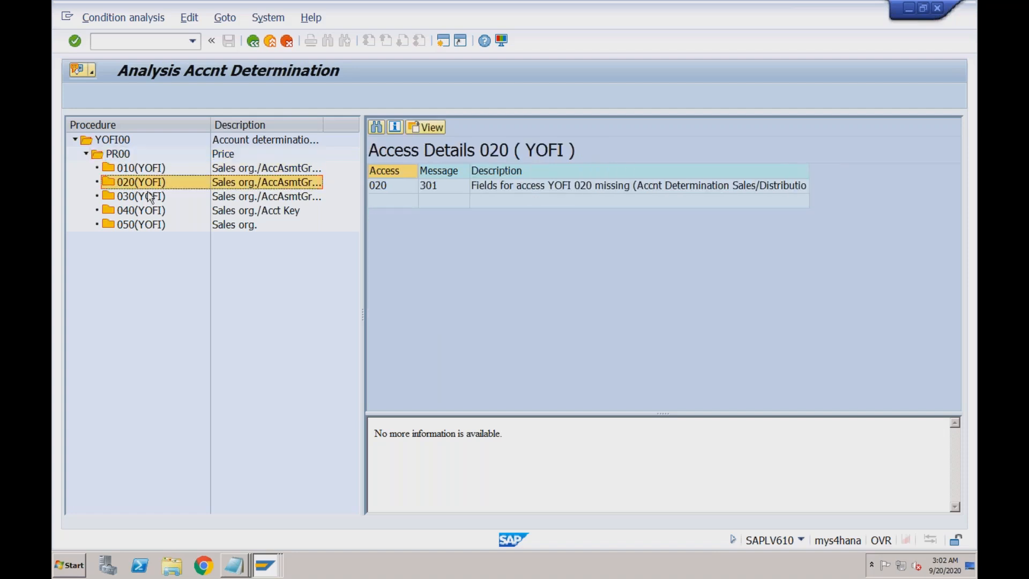
double_click(149, 197)
double_click(148, 212)
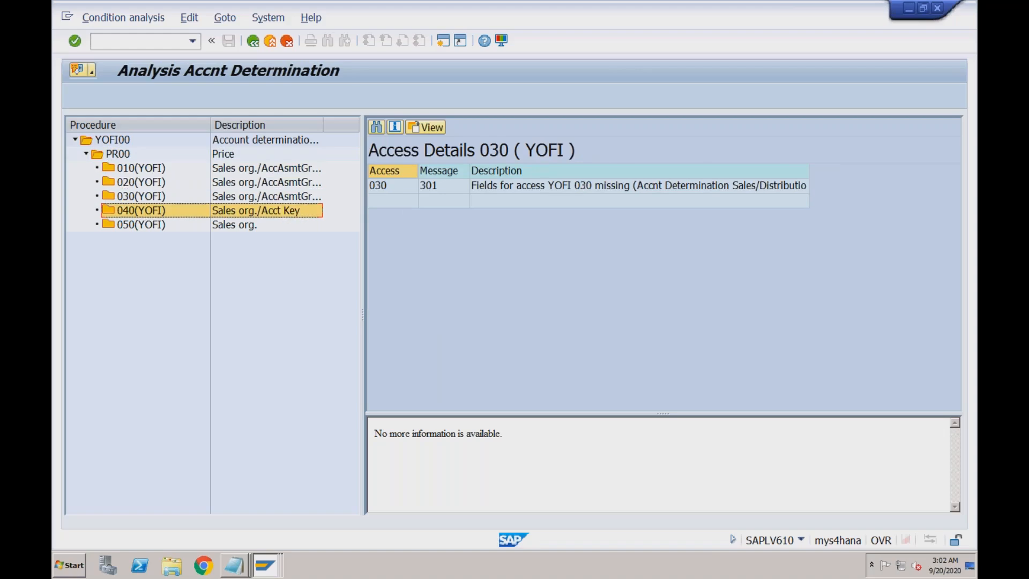
double_click(147, 226)
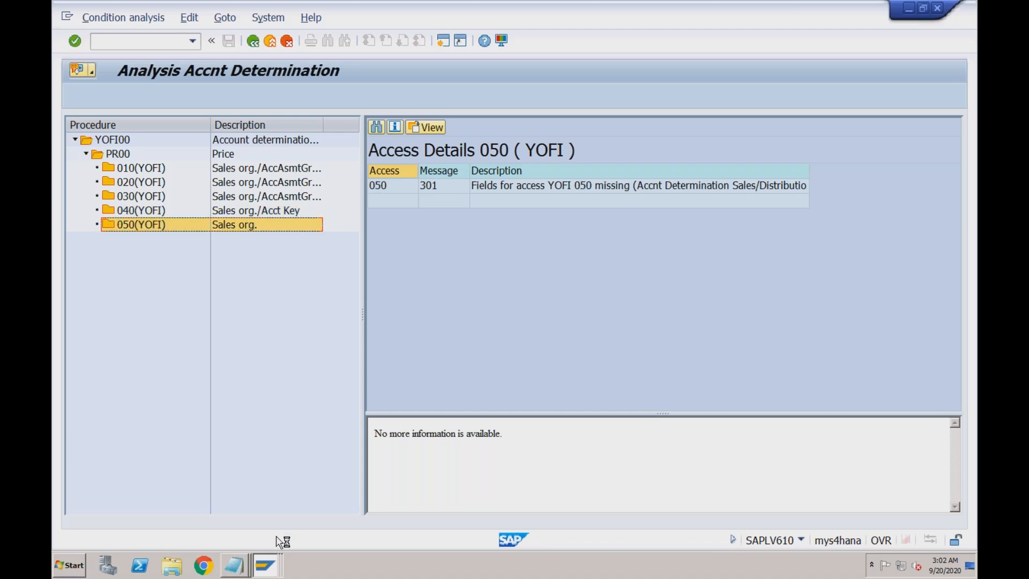
left_click(266, 565)
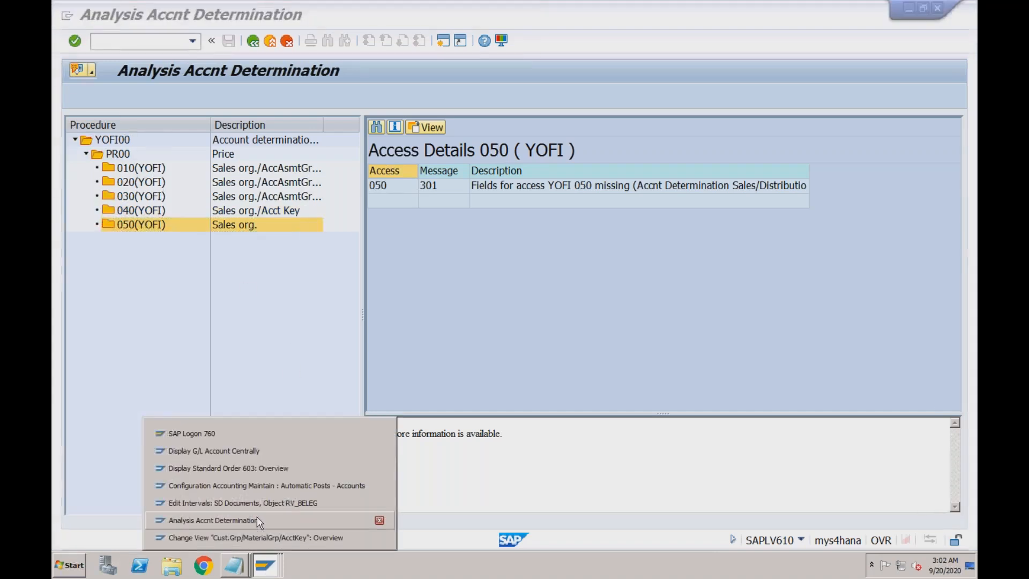
- Open the VKOA Acct Key table and copy the first KOFI entry as a template
left_click(255, 537)
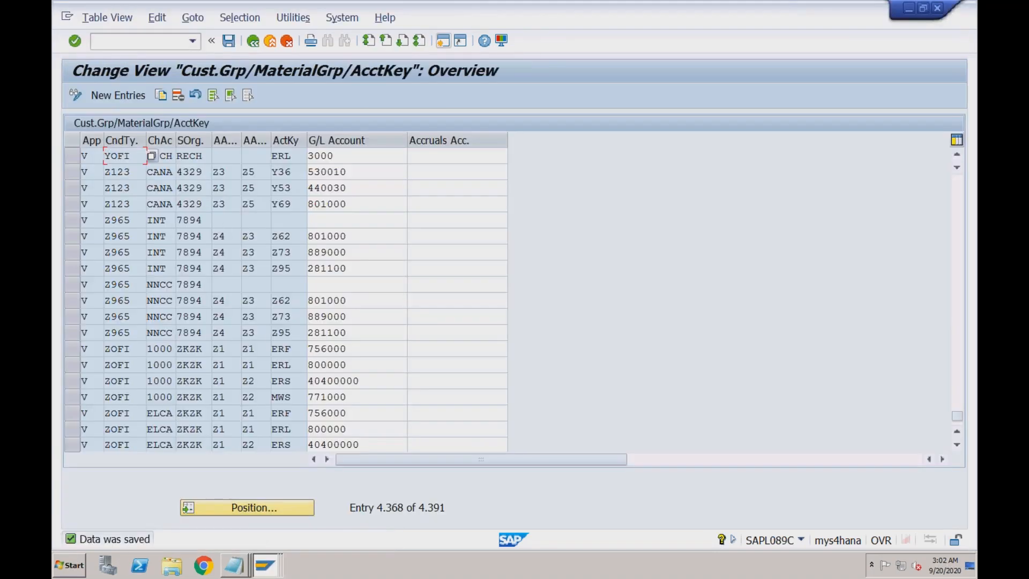
left_click(252, 42)
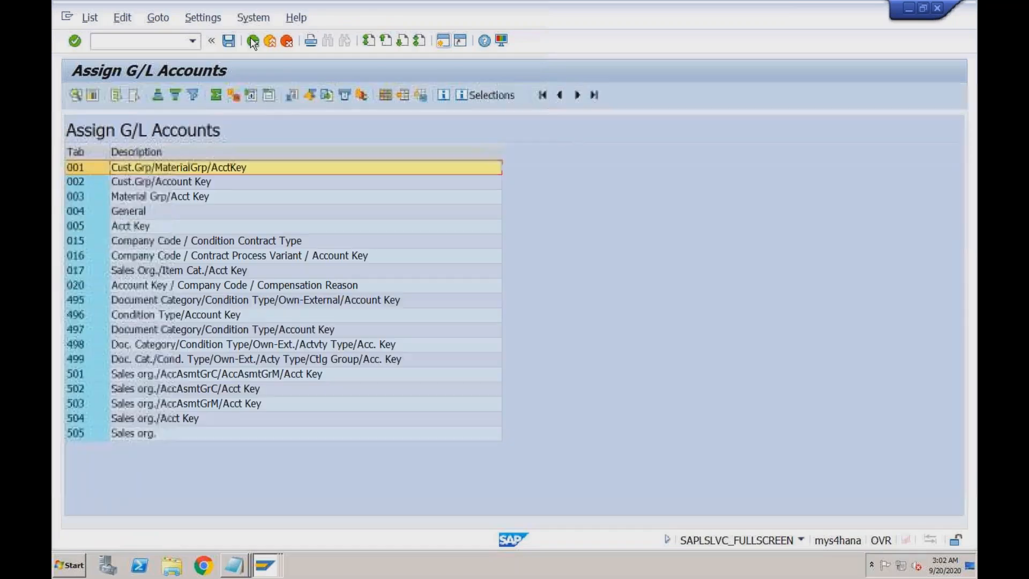
double_click(153, 230)
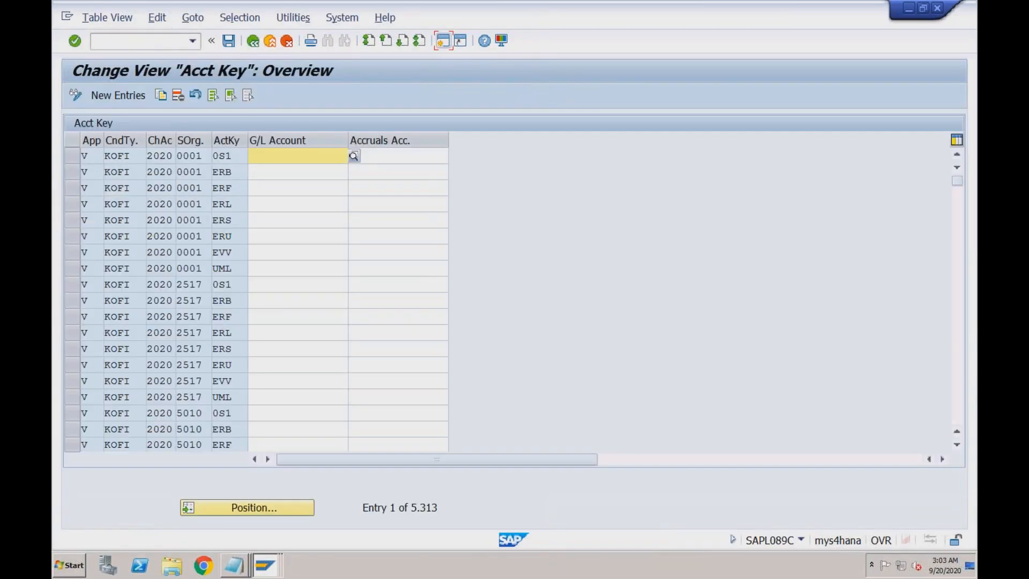
left_click(71, 156)
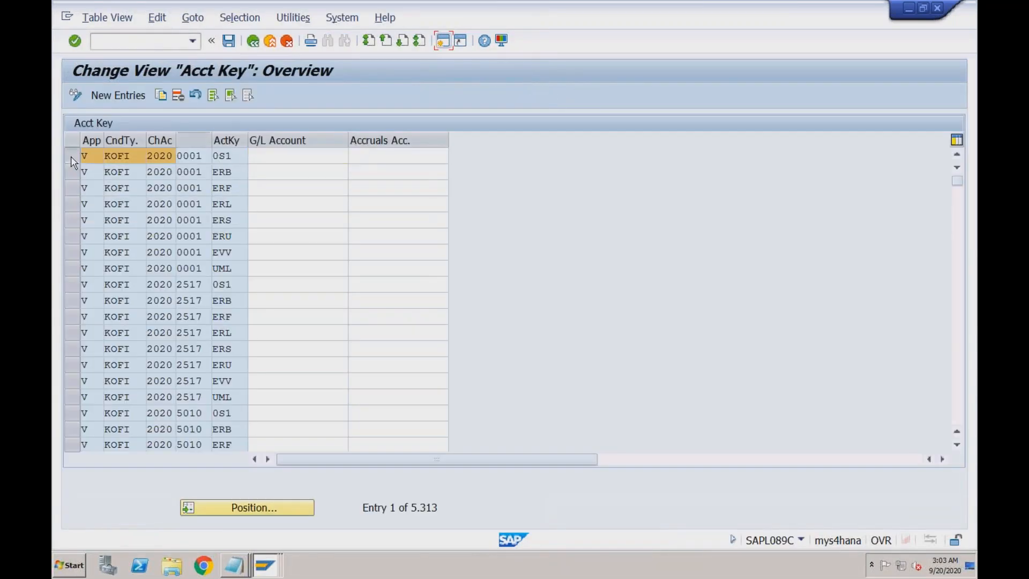
left_click(161, 96)
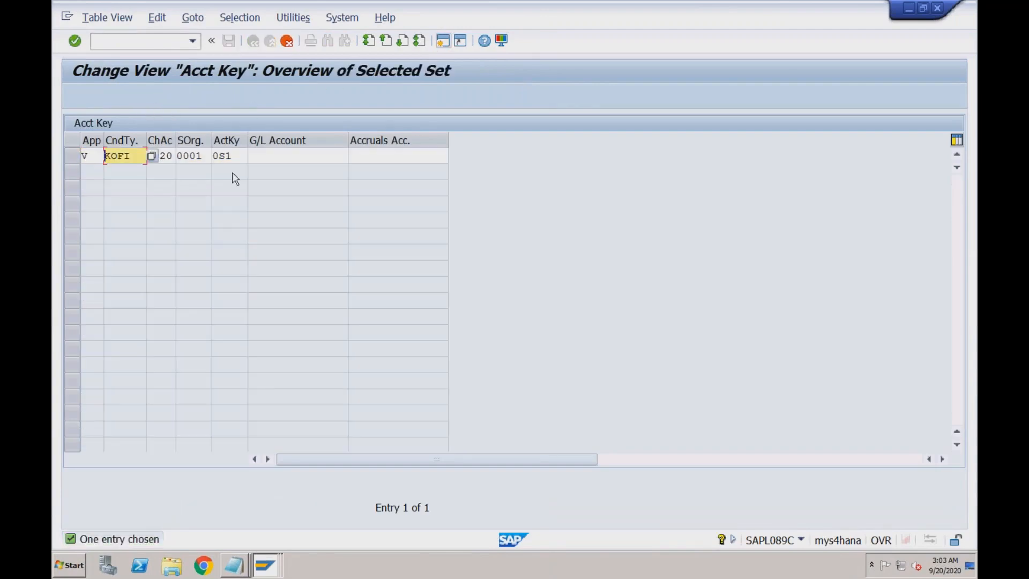
- Set the copy to chart RECH, sales org RECH, account key ERL, G/L account 3000
key("Tab")
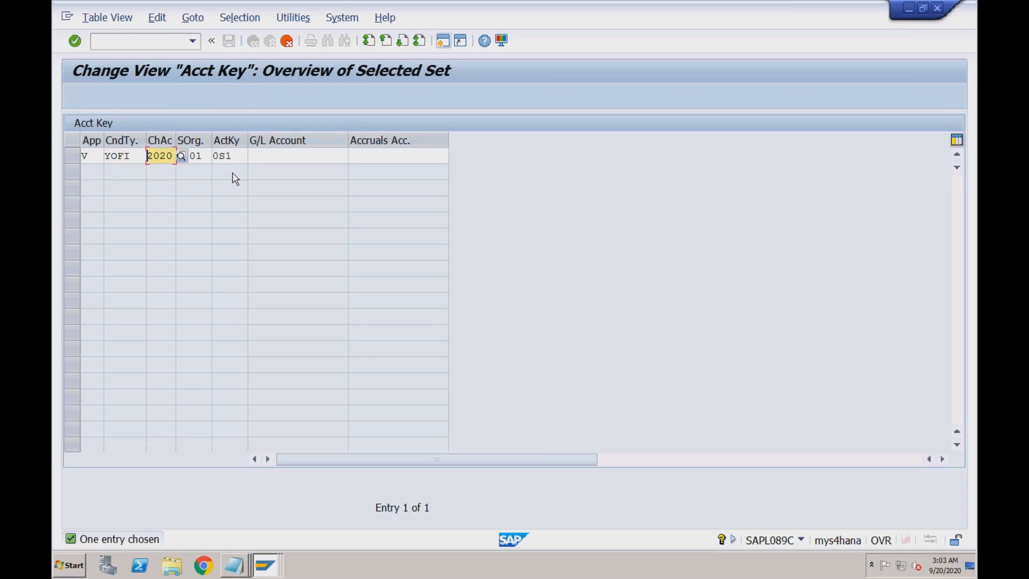
key("shift+Right")
key("shift+Right")
key("shift+Right")
key("Delete")
type("RECH")
key("Tab")
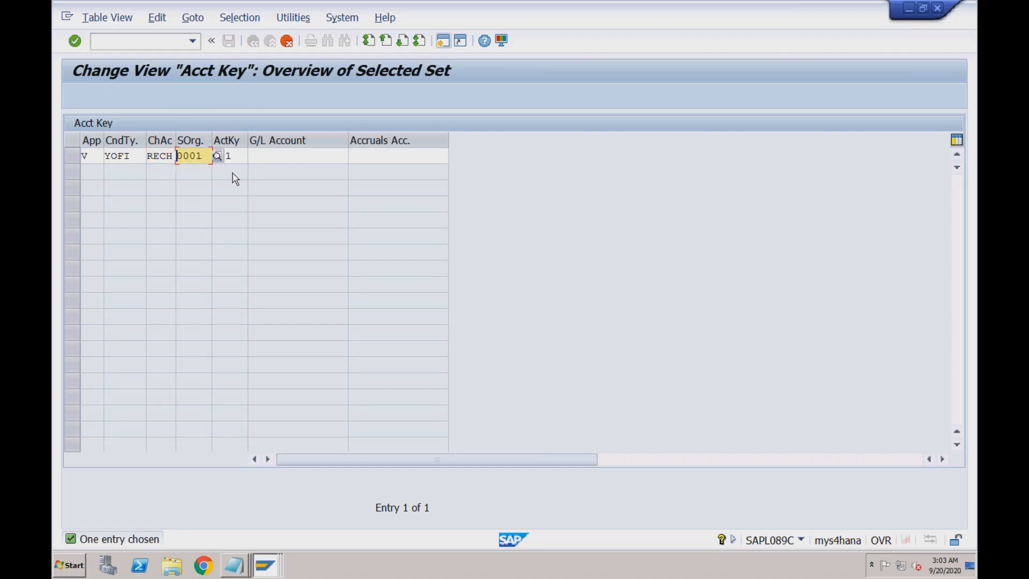
type("RECH")
key("Tab")
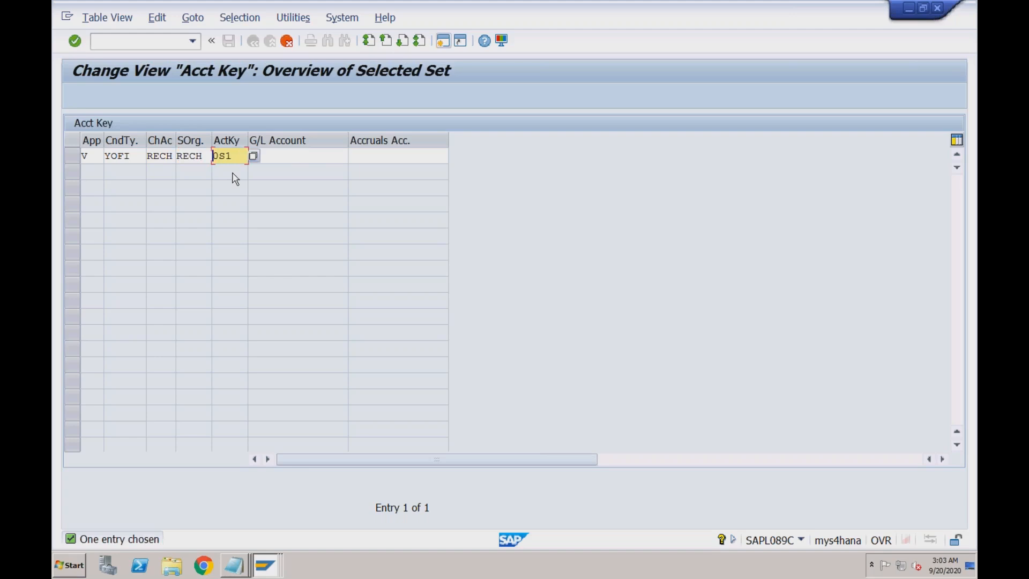
key("shift+End")
type("E")
key("Tab")
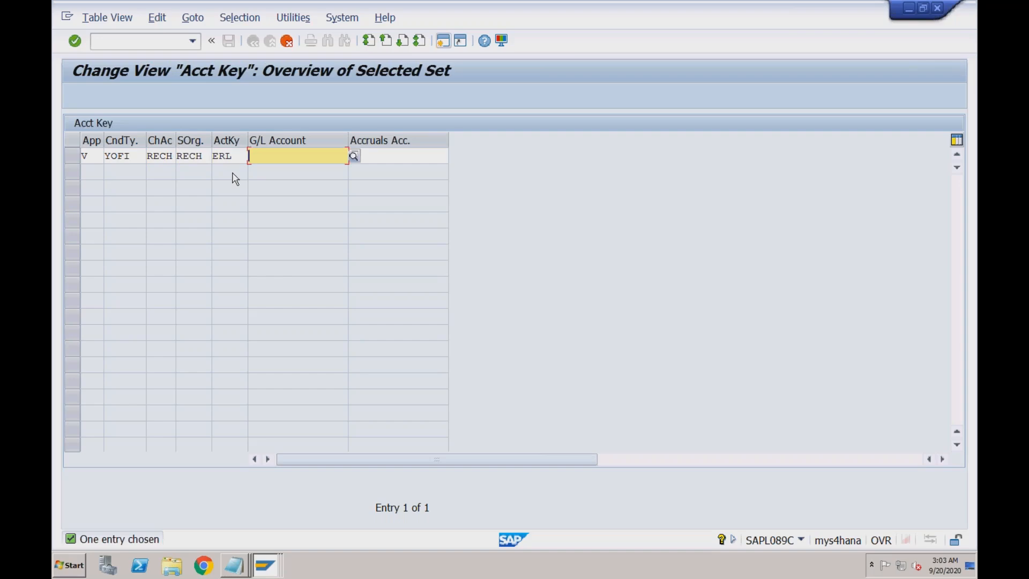
type("3000")
key("Return")
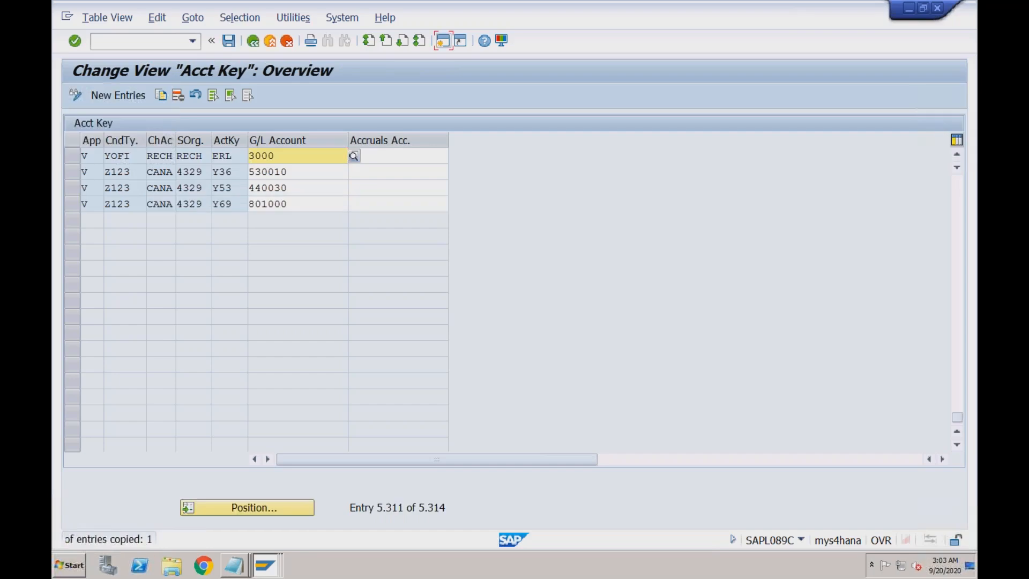
- Save the new Acct Key entry and confirm the customizing request
left_click(229, 42)
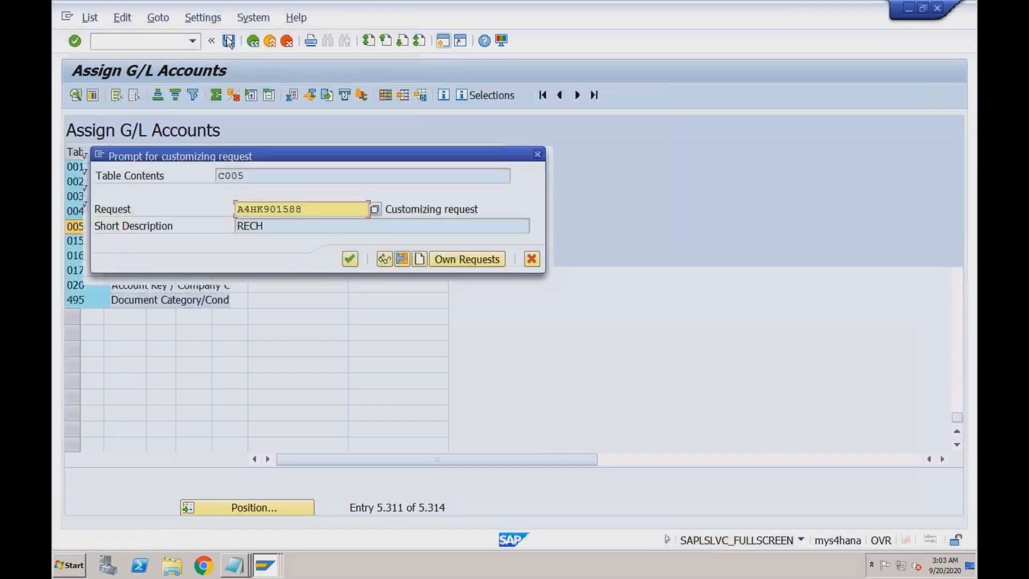
left_click(347, 258)
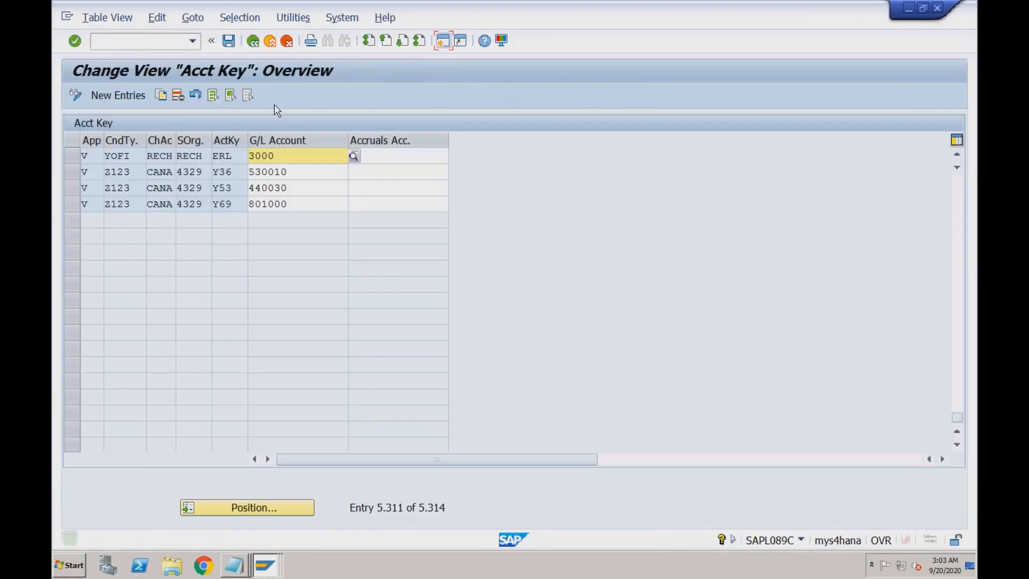
left_click(252, 42)
- Close VKOA and the analysis session, returning to SAP Easy Access
left_click(258, 47)
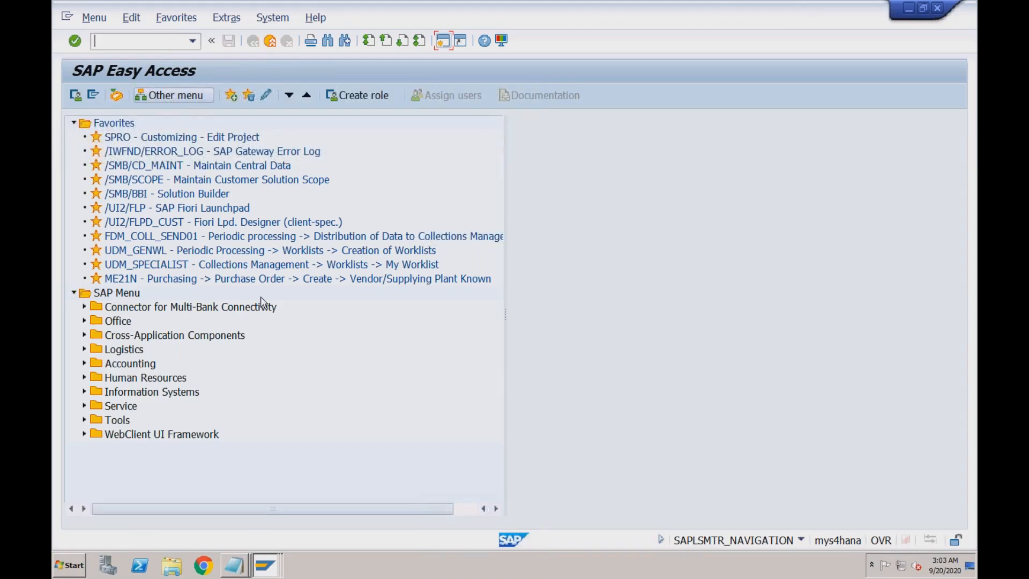
left_click(264, 564)
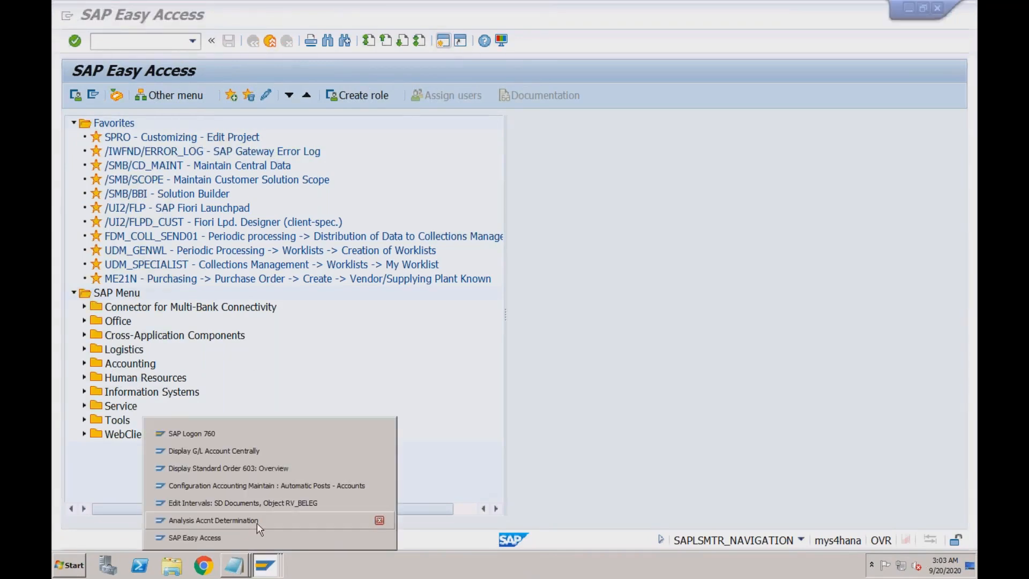
left_click(256, 521)
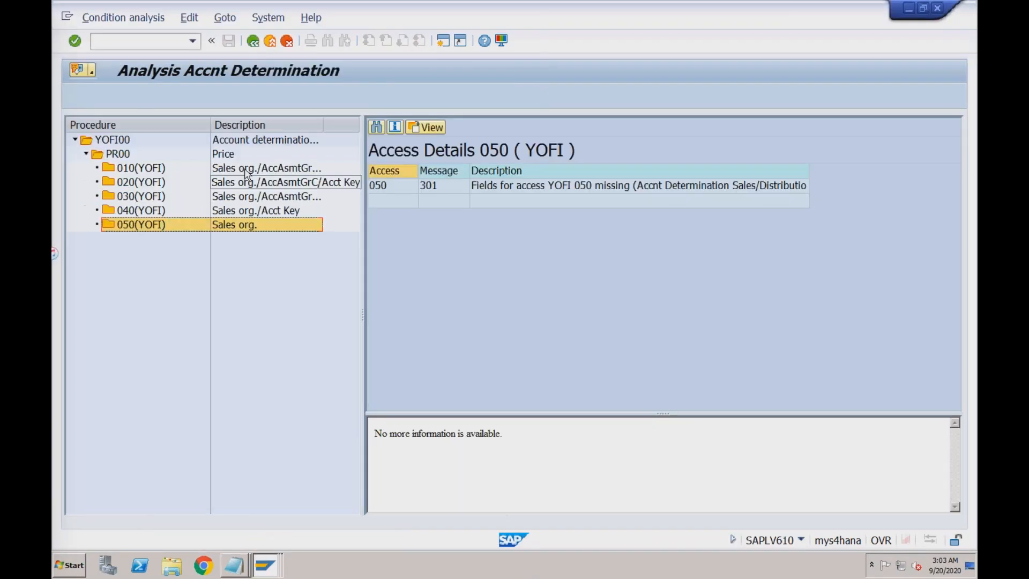
left_click(255, 43)
left_click(256, 44)
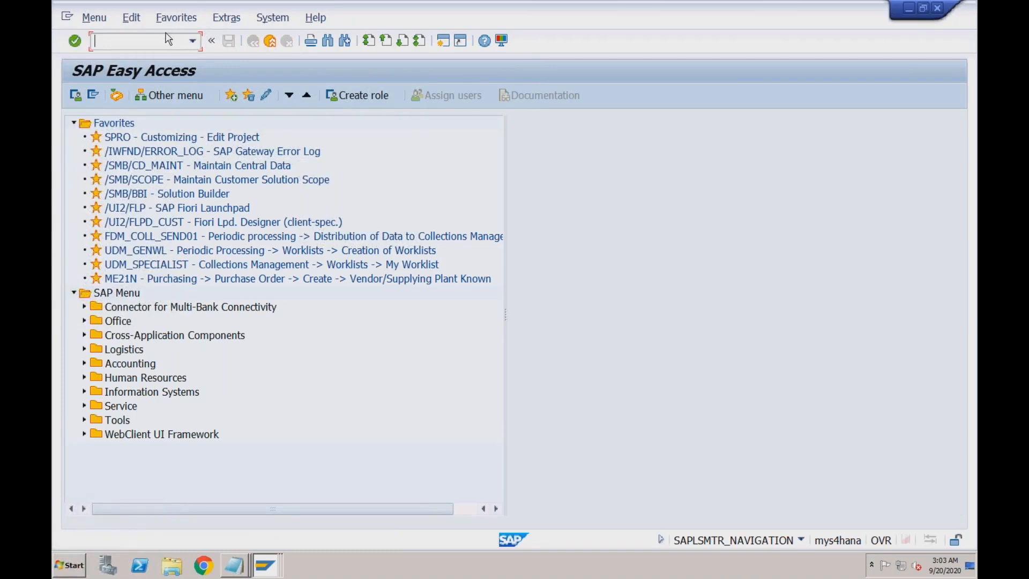
type("vf02")
key("Return")
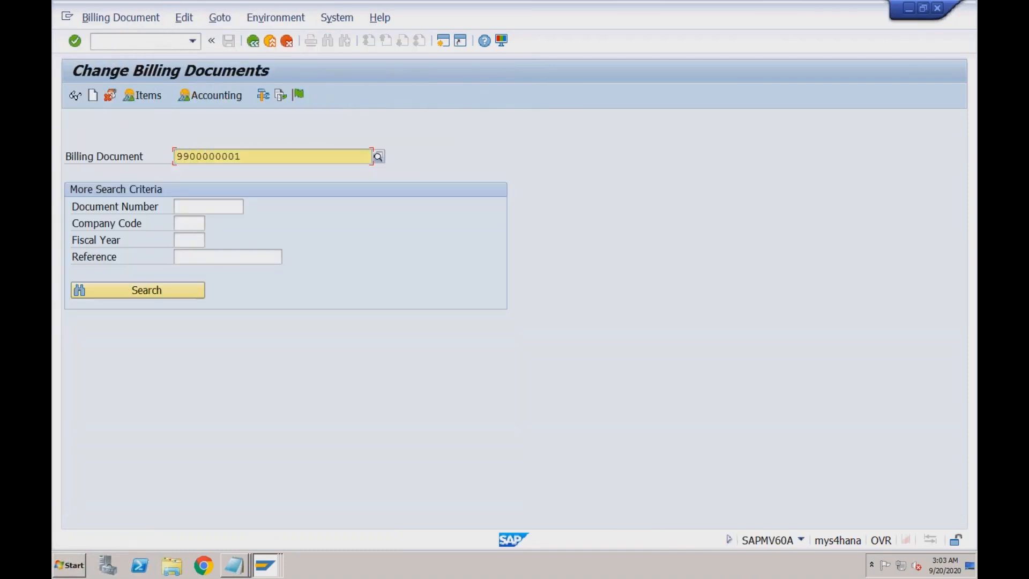
left_click(300, 98)
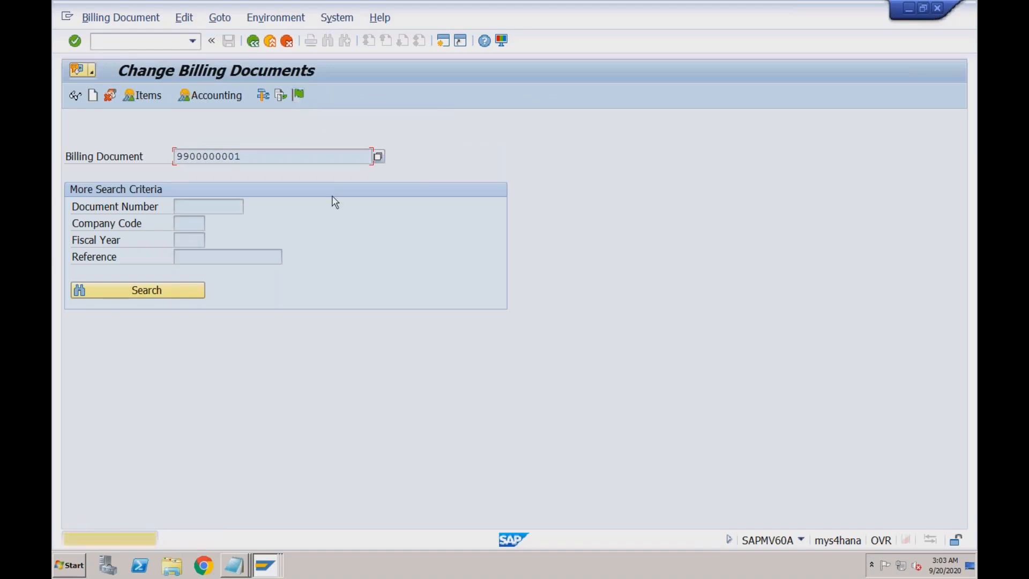
key("Return")
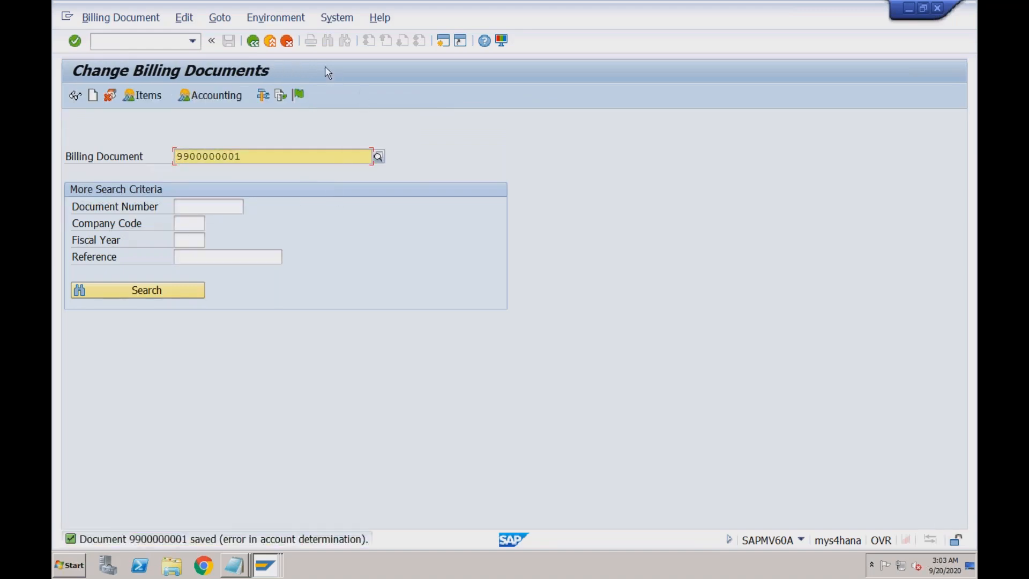
left_click(294, 21)
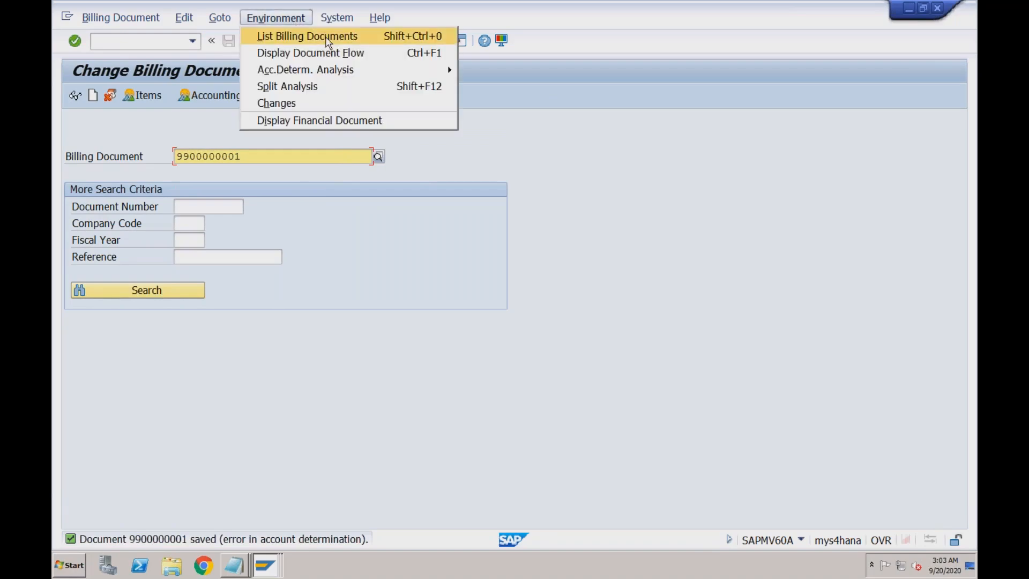
mouse_move(341, 72)
left_click(484, 71)
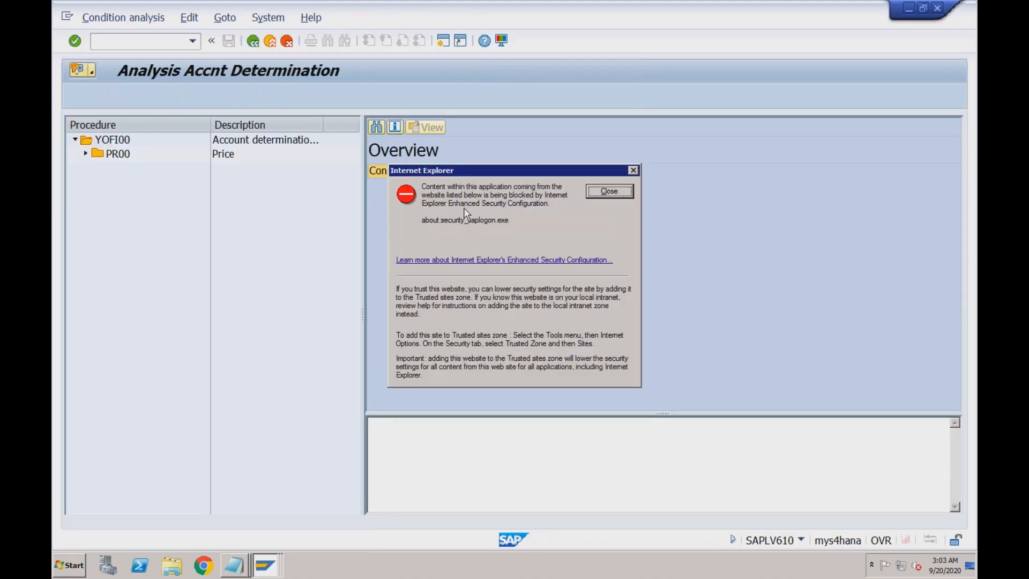
left_click(609, 191)
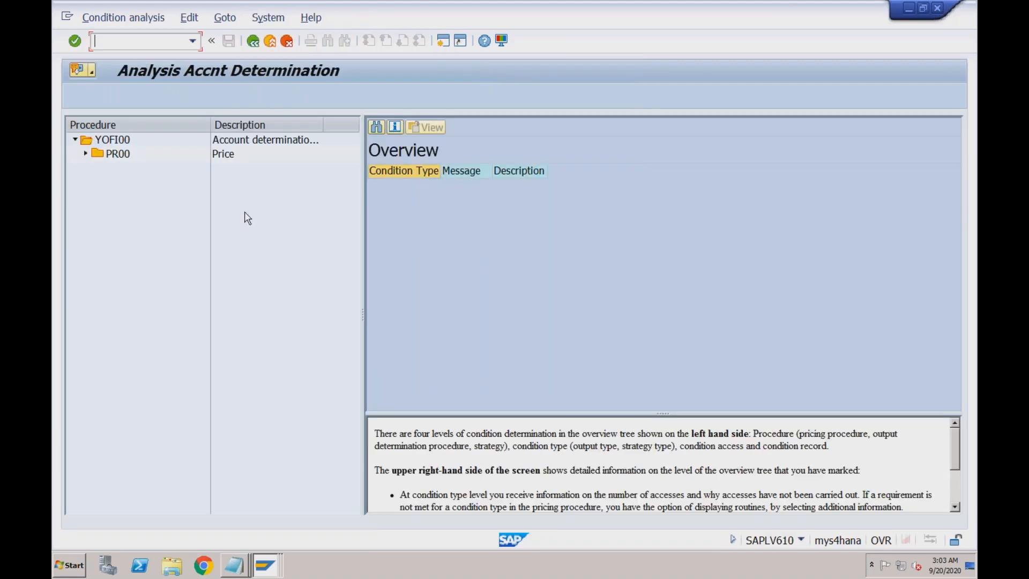
left_click(85, 155)
left_click(136, 169)
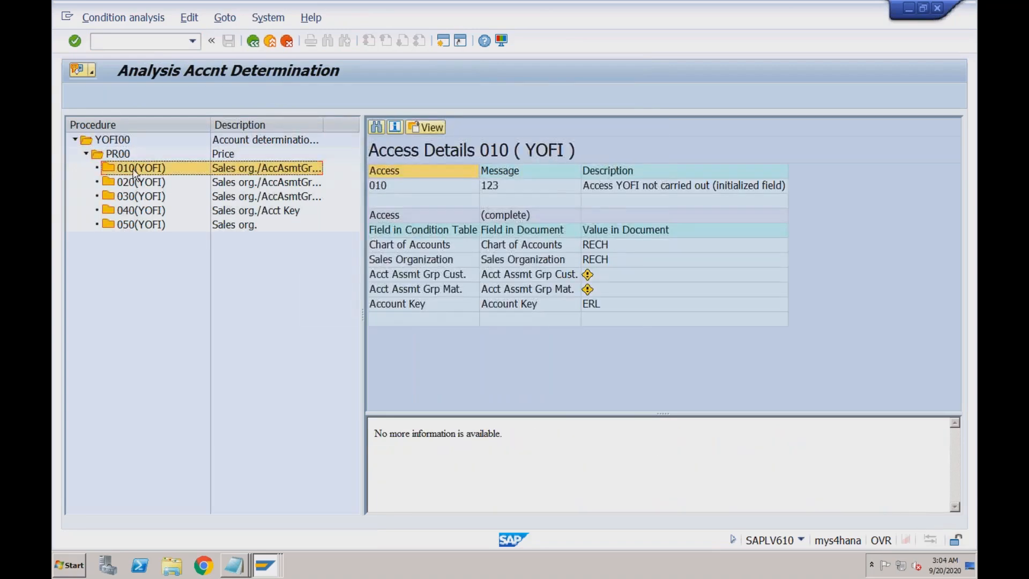
left_click(138, 228)
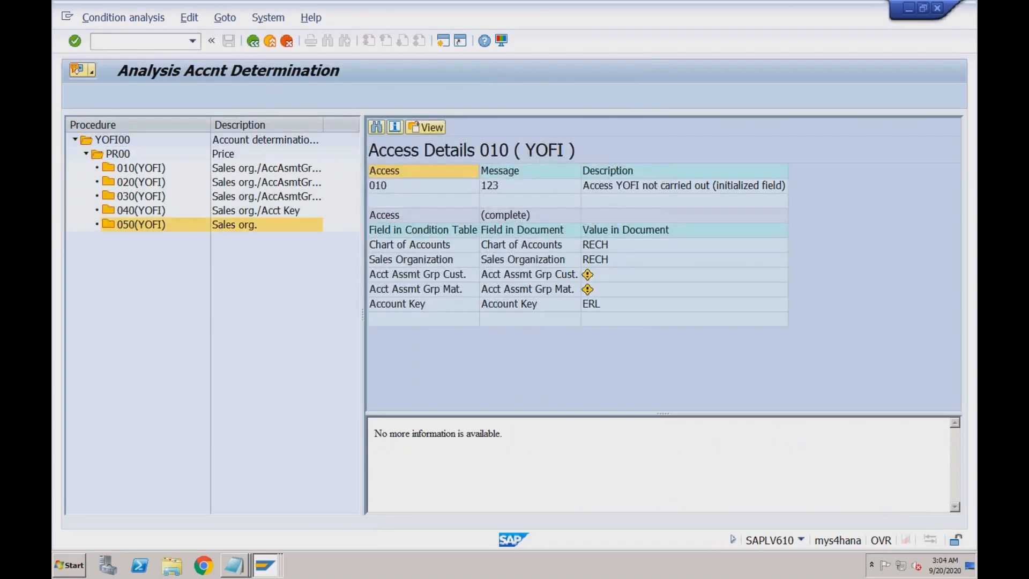
left_click(137, 212)
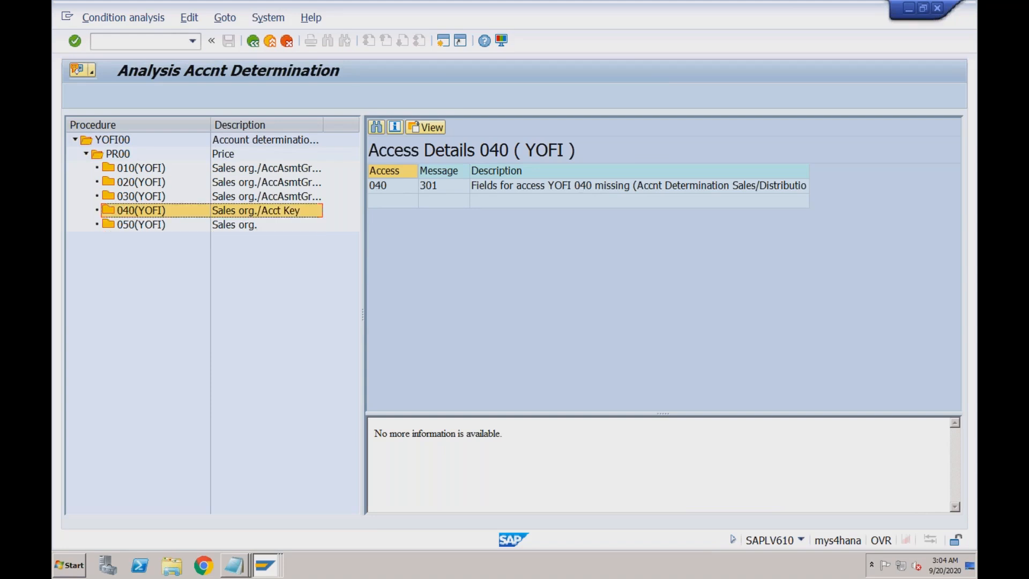
left_click(138, 197)
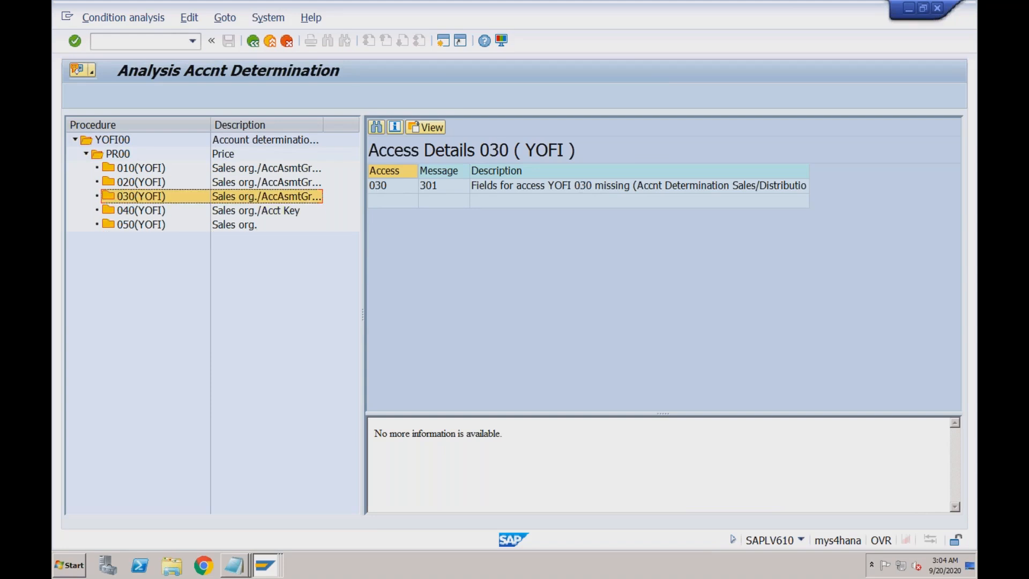
left_click(140, 183)
left_click(140, 169)
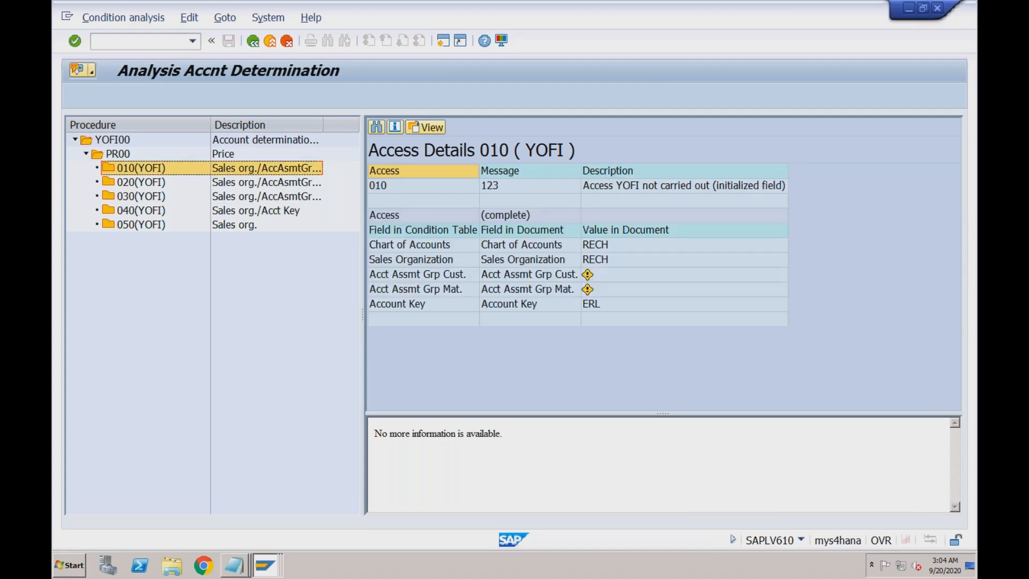
left_click(138, 183)
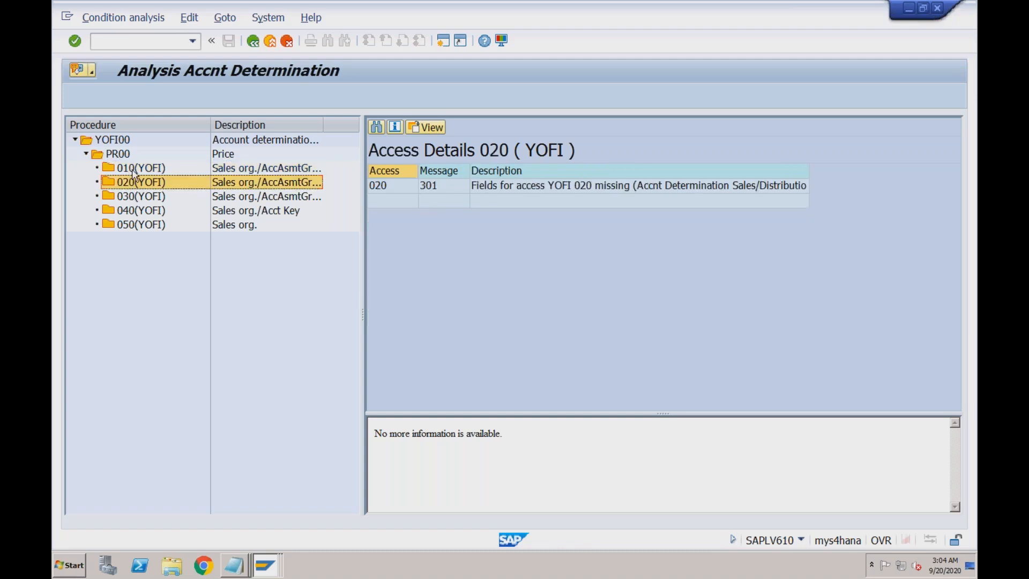
left_click(129, 200)
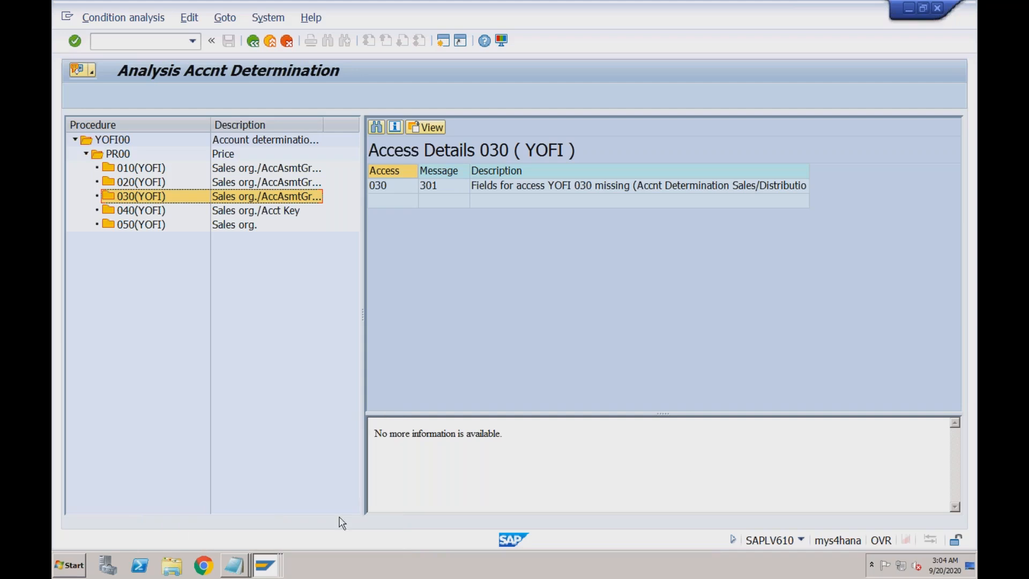
left_click(267, 565)
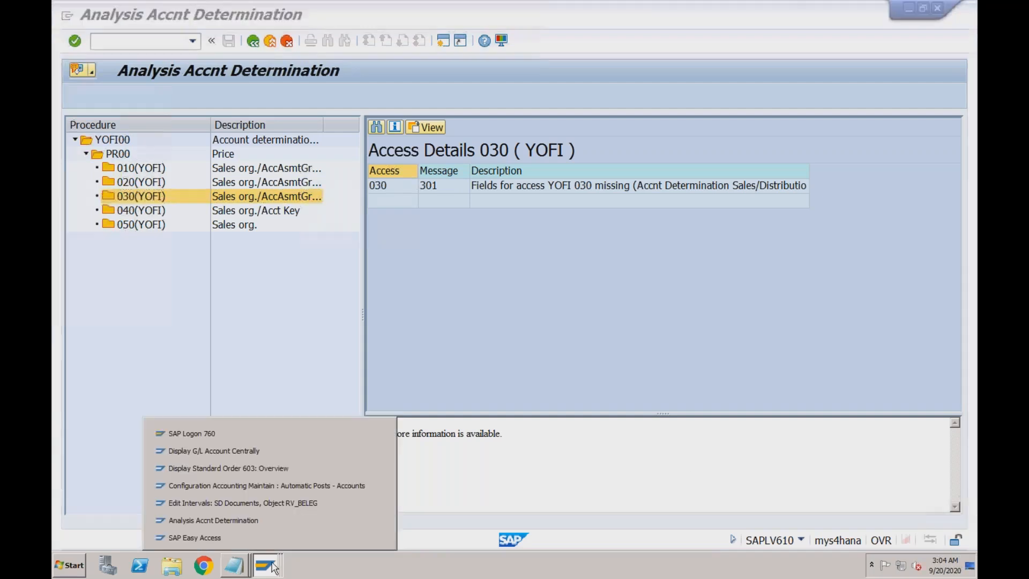
left_click(254, 520)
left_click(261, 567)
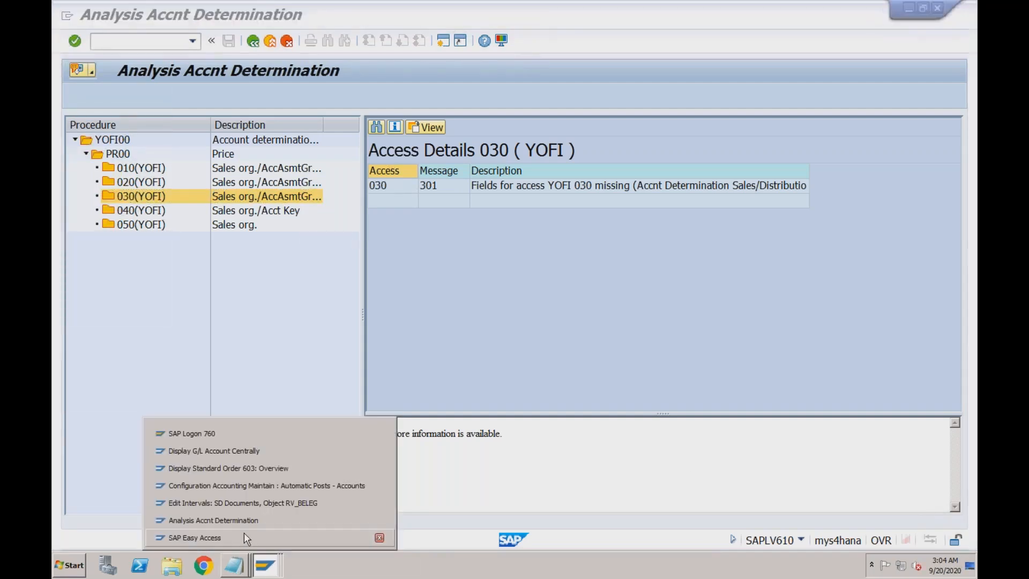
- Run /nVKOA and open the Account Key / Company Code / Compensation Reason table
left_click(243, 532)
type("vk01")
key("Return")
left_click(147, 42)
type("/nvkoa")
key("Return")
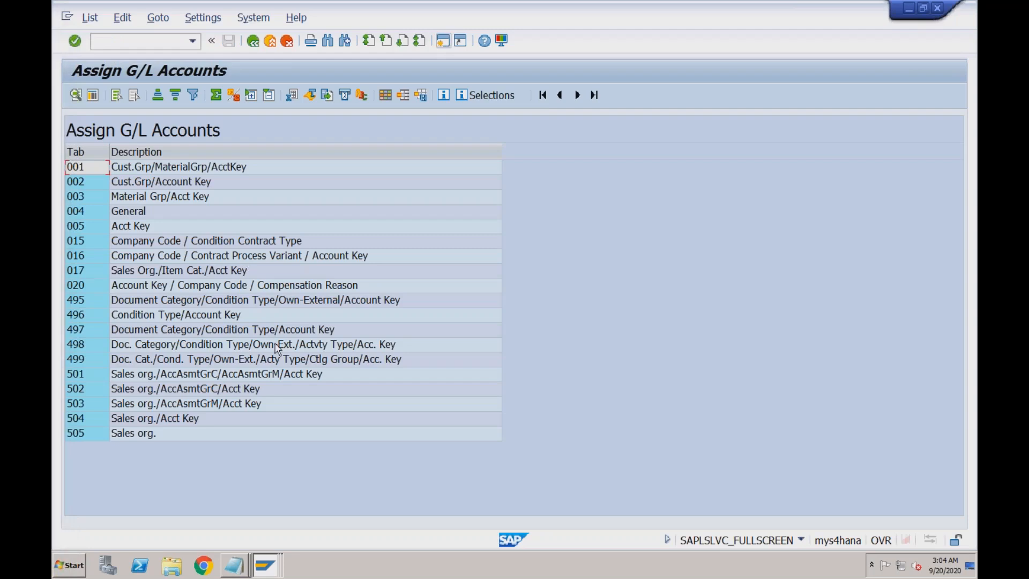
double_click(247, 287)
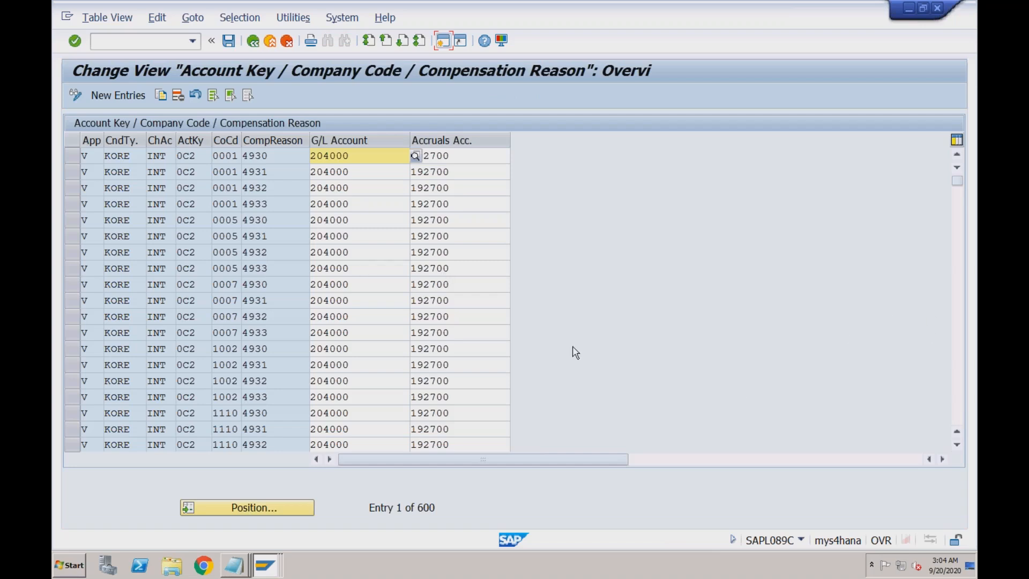
- Copy the 0001 4930 entry and change it to chart RECH, account key ERL, company code RECH
left_click(77, 159)
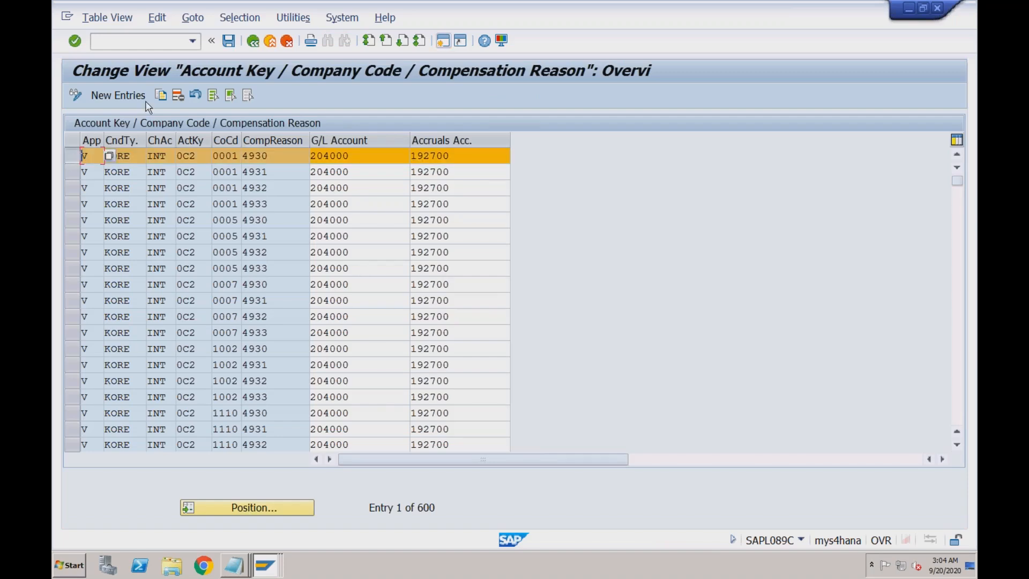
left_click(161, 96)
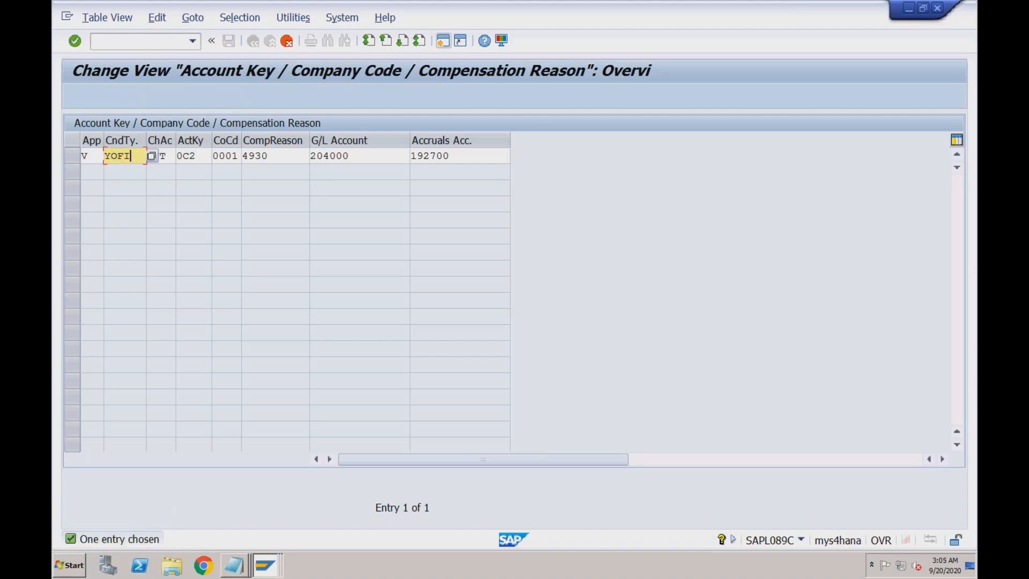
key("Tab")
left_click_drag(147, 156, 163, 155)
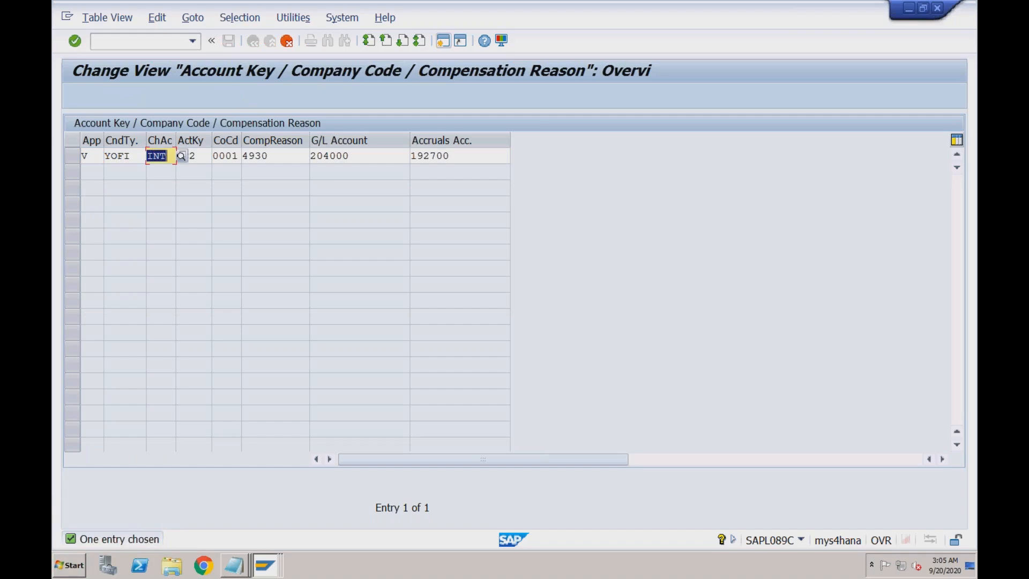
type("RECH")
key("Tab")
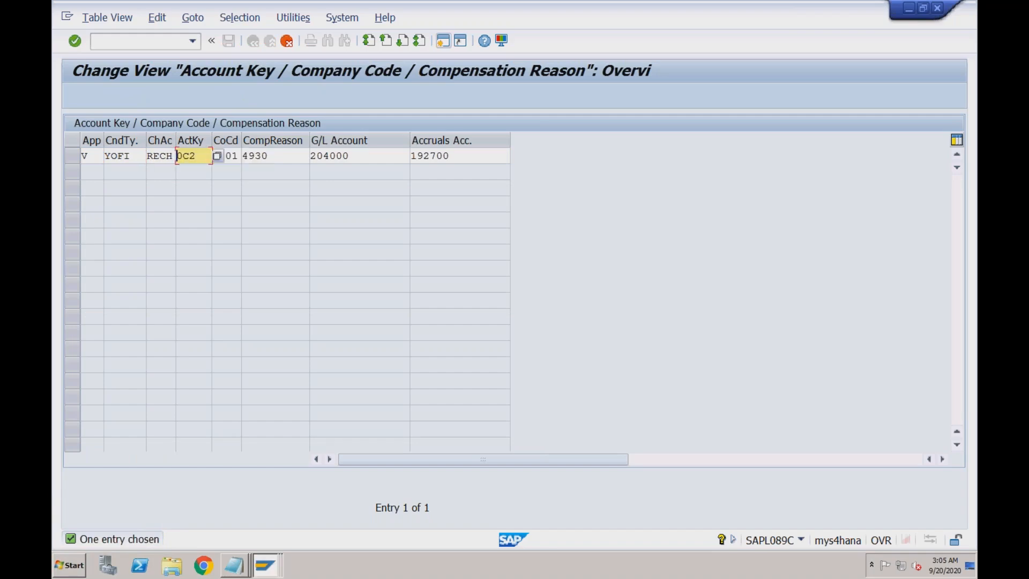
left_click_drag(177, 155, 189, 156)
type("ERL")
key("Tab")
key("shift+Right")
key("shift+Right")
key("shift+Right")
key("shift+Right")
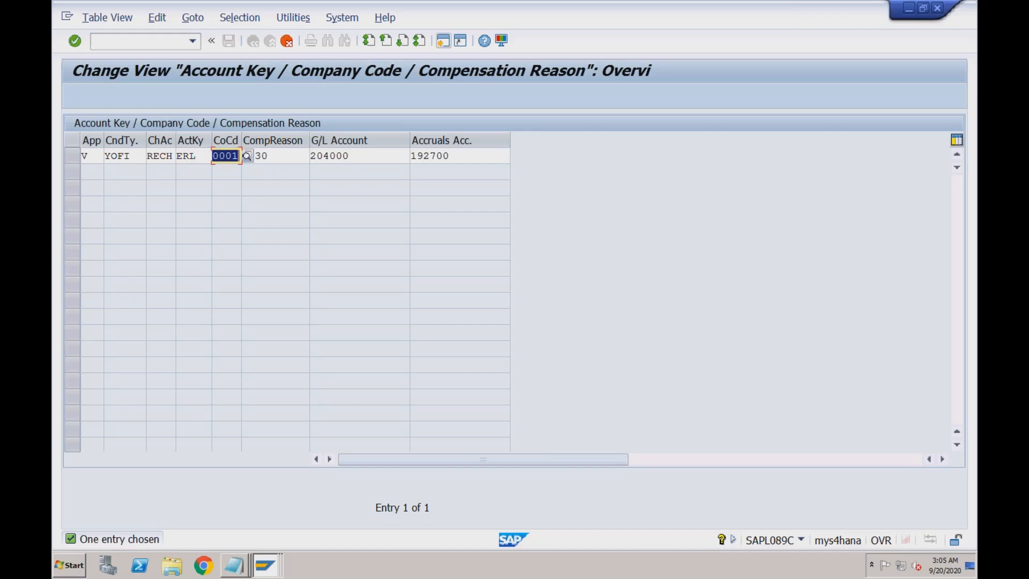
type("RECH")
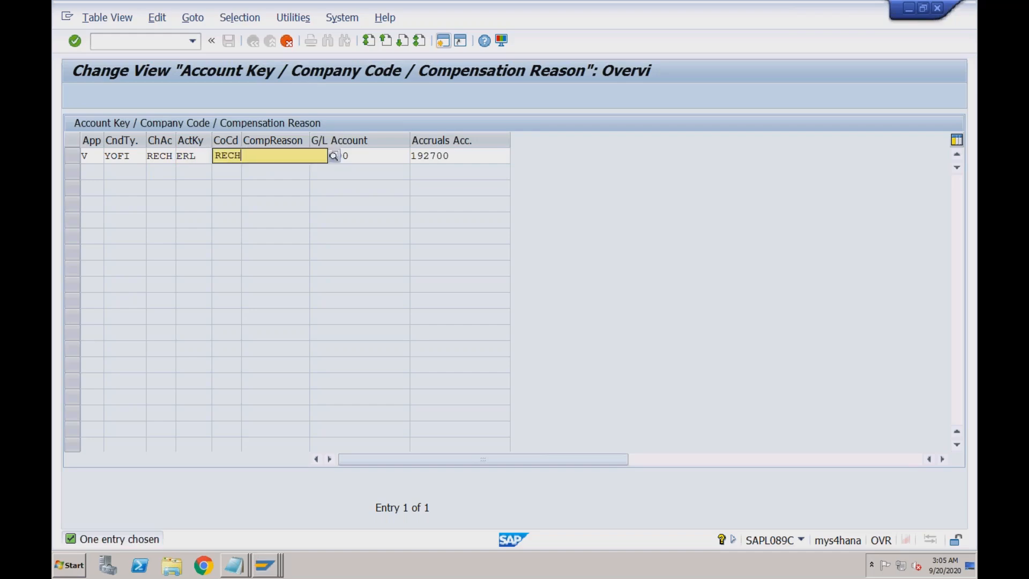
- Clear the compensation reason, set G/L account 3000 and clear the accruals account
key("shift+Right")
key("shift+Right")
key("shift+Right")
key("shift+Right")
key("Delete")
key("Tab")
key("shift+Right")
key("shift+Right")
key("shift+Right")
key("shift+Right")
key("shift+Right")
key("shift+Right")
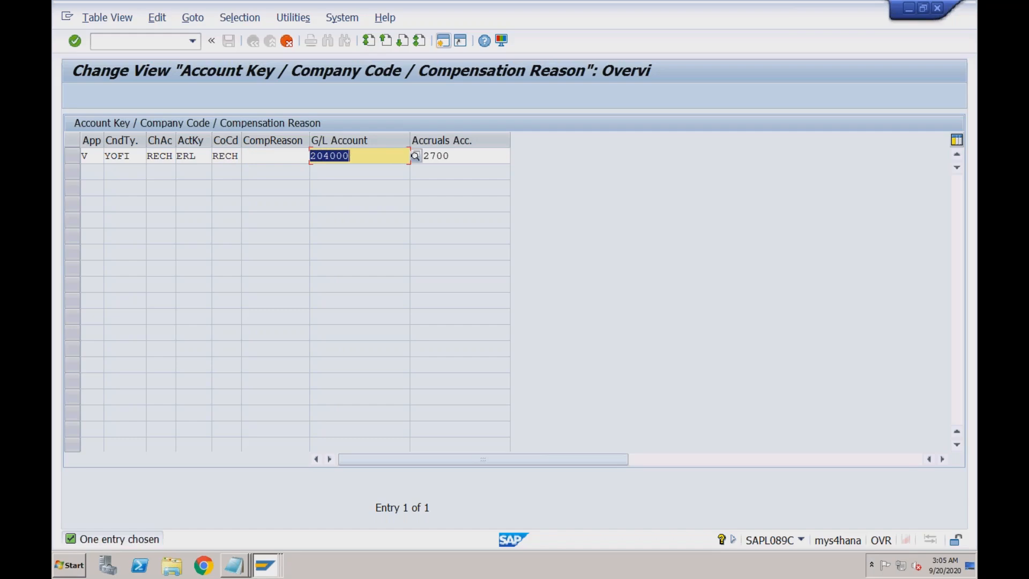
type("3000")
key("Tab")
key("shift+Right")
key("shift+Right")
key("shift+Right")
key("shift+Right")
key("shift+Right")
key("shift+Right")
key("Delete")
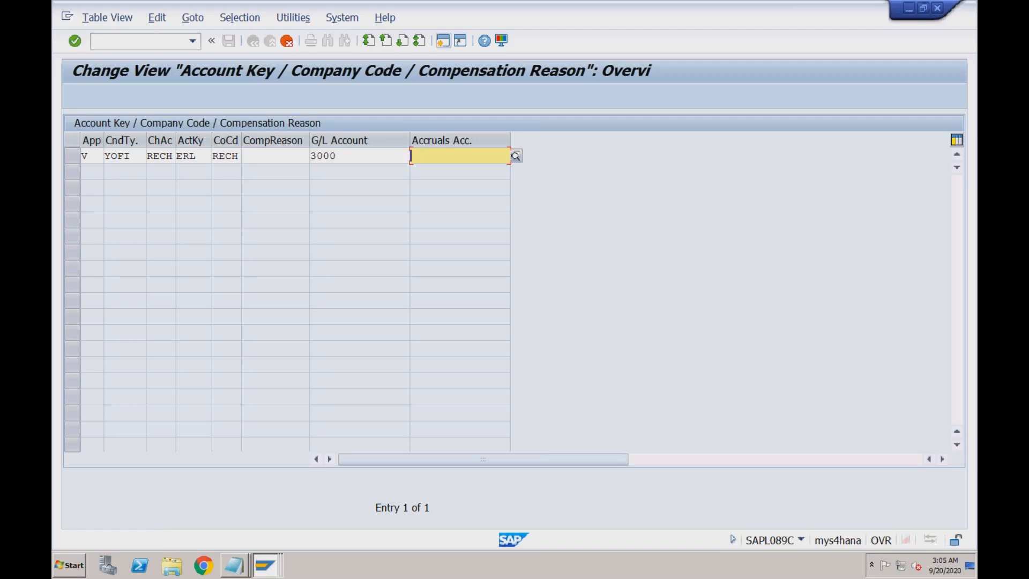
key("Return")
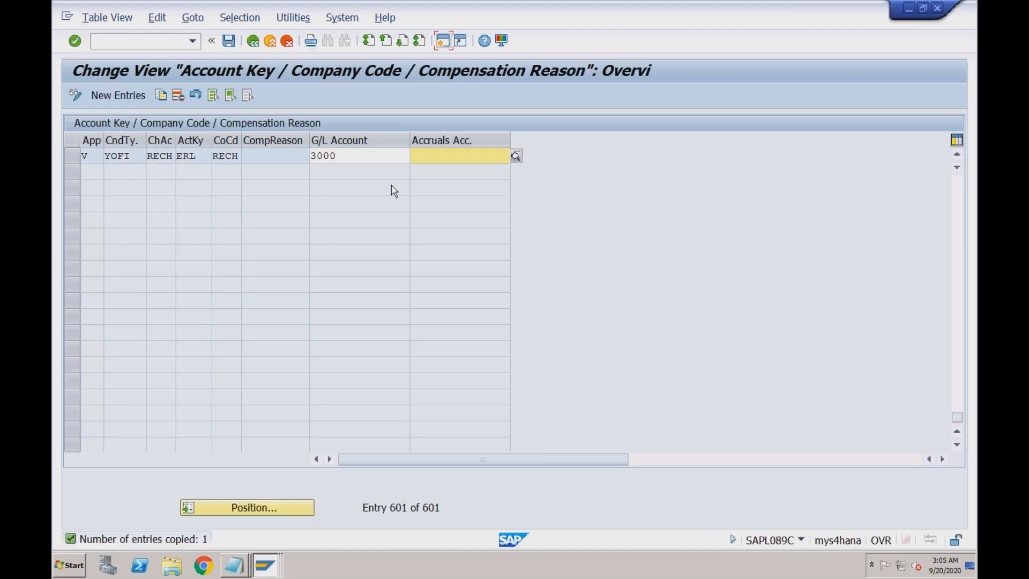
- Save the YOFI entry to the customizing request and leave VKOA
left_click(229, 40)
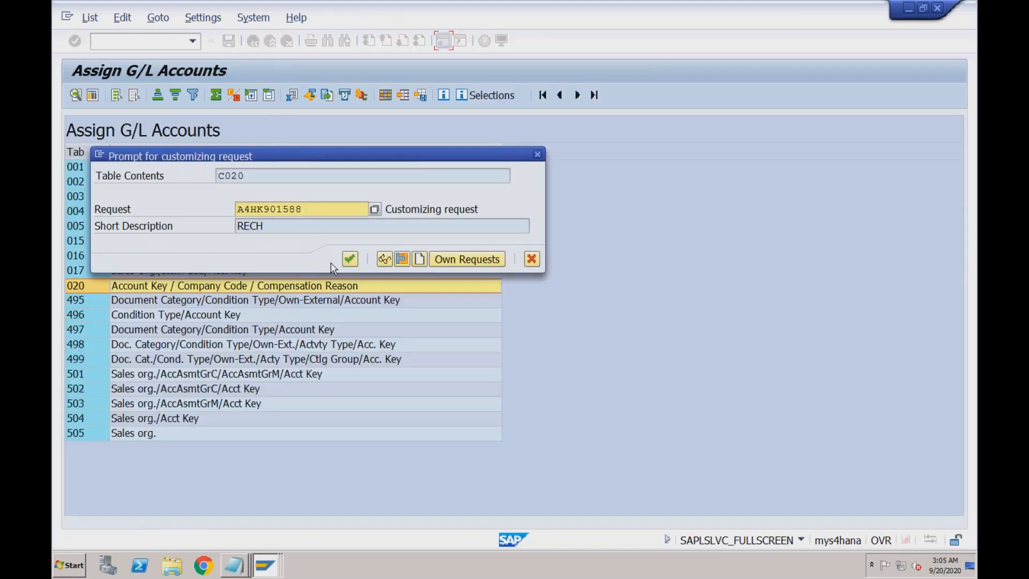
left_click(349, 259)
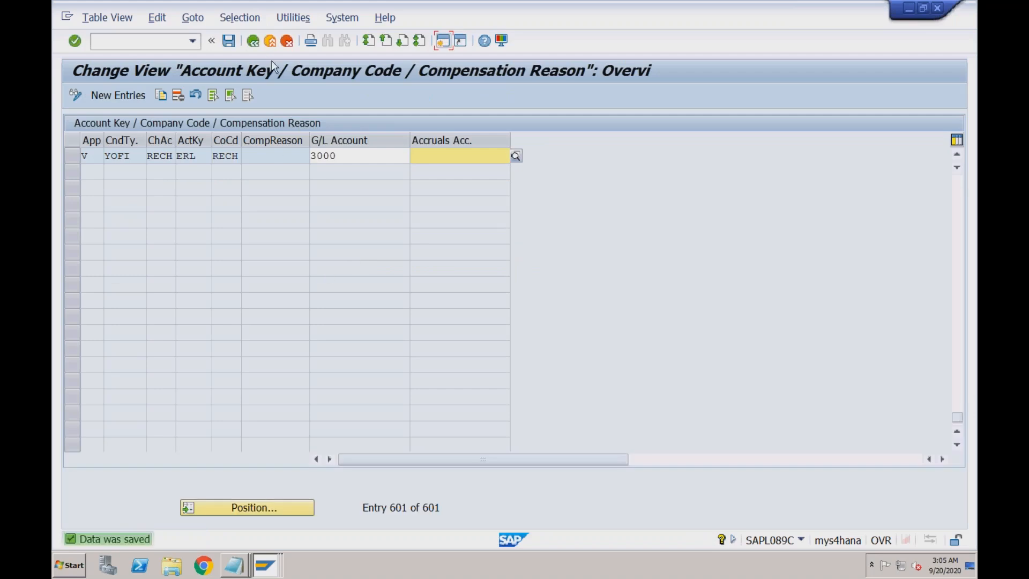
left_click(253, 43)
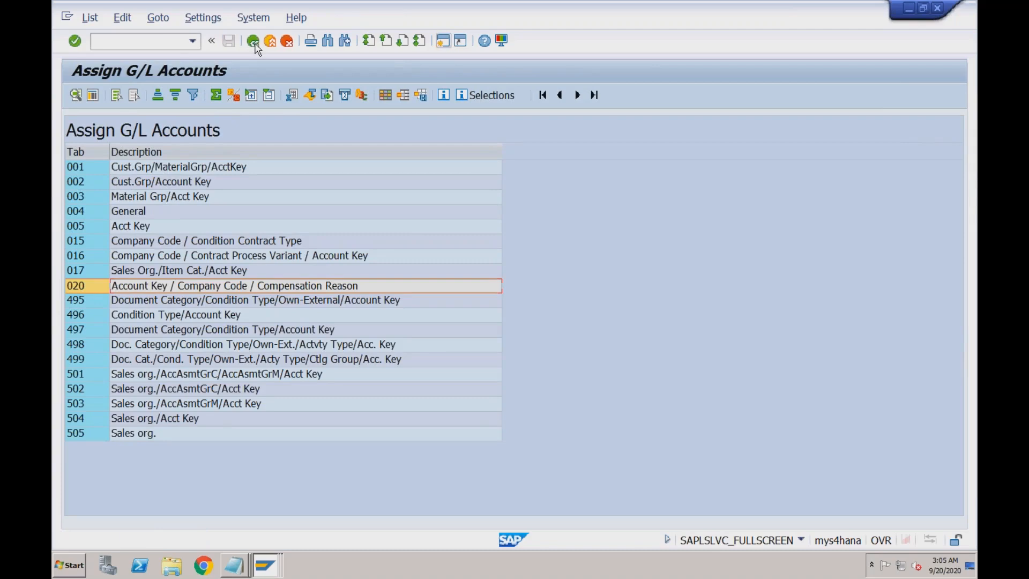
left_click(255, 45)
mouse_move(264, 560)
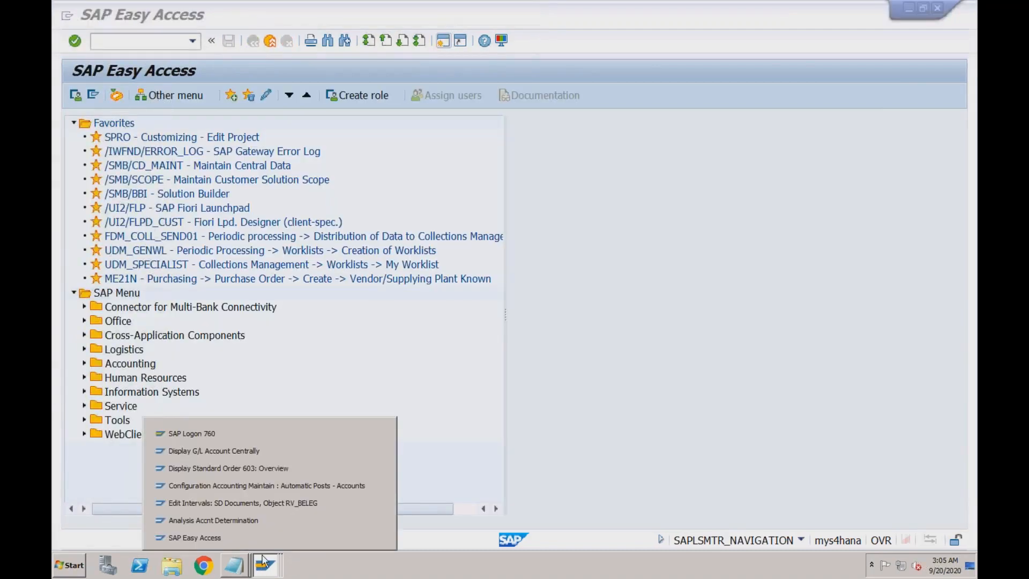
left_click(257, 520)
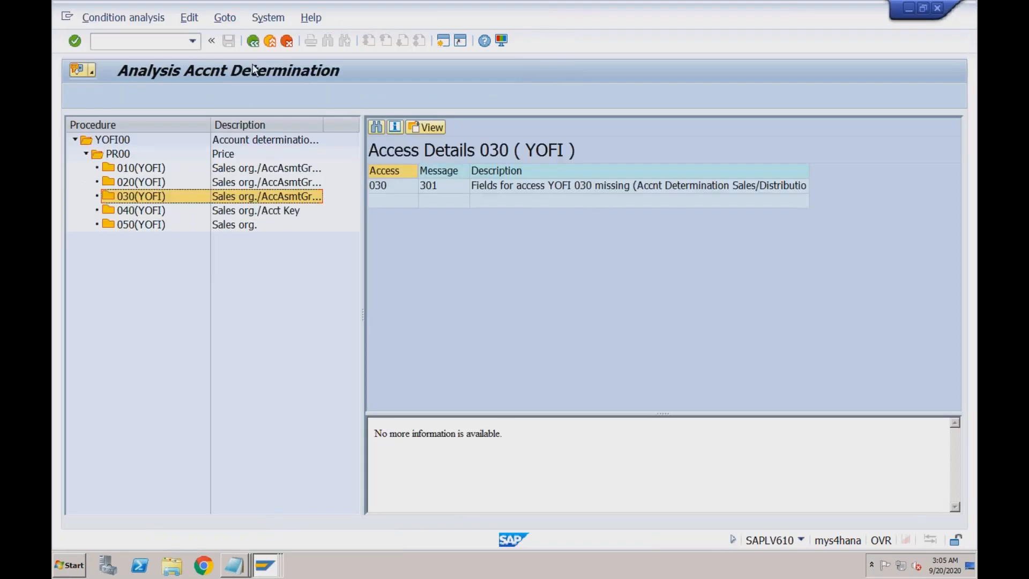
left_click(253, 41)
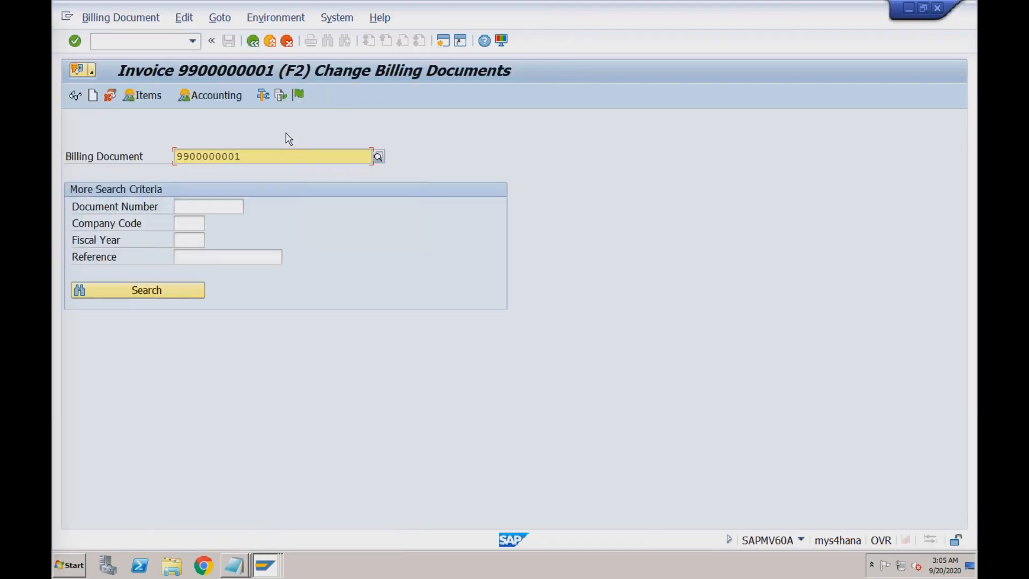
left_click(297, 96)
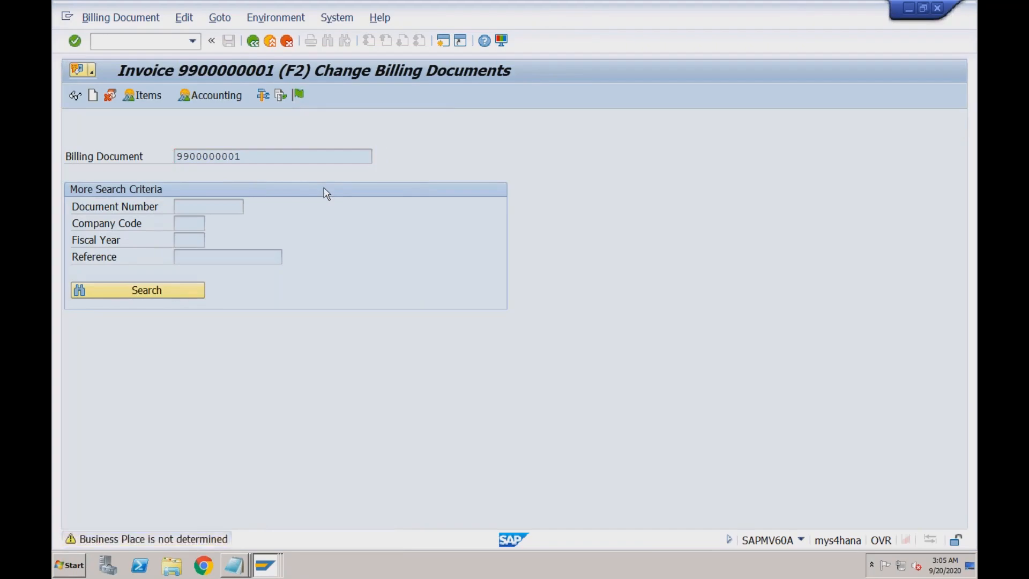
key("Return")
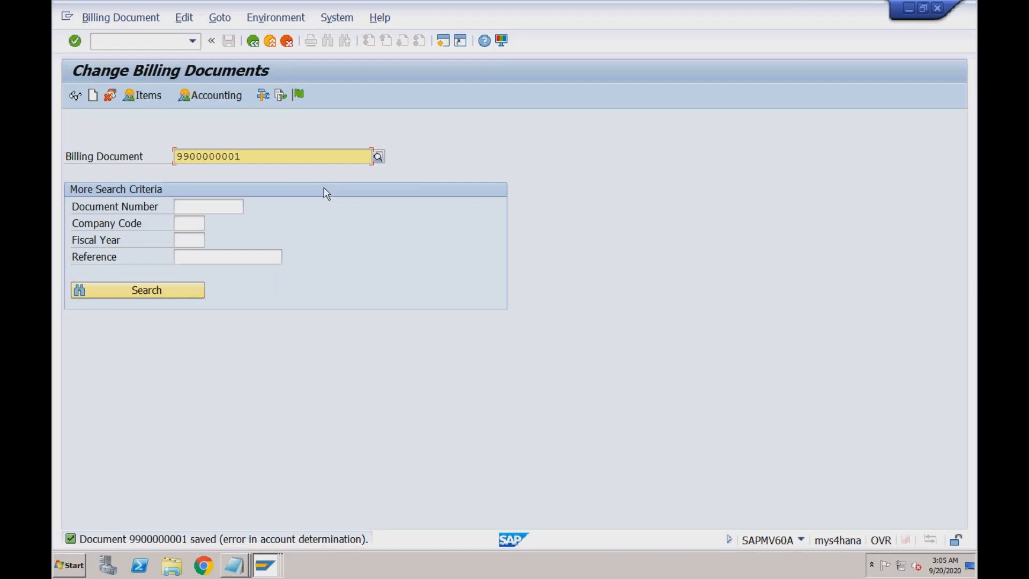
- Run the revenue account determination analysis and check PR00 accesses 020–050's missing-fields messages
left_click(283, 18)
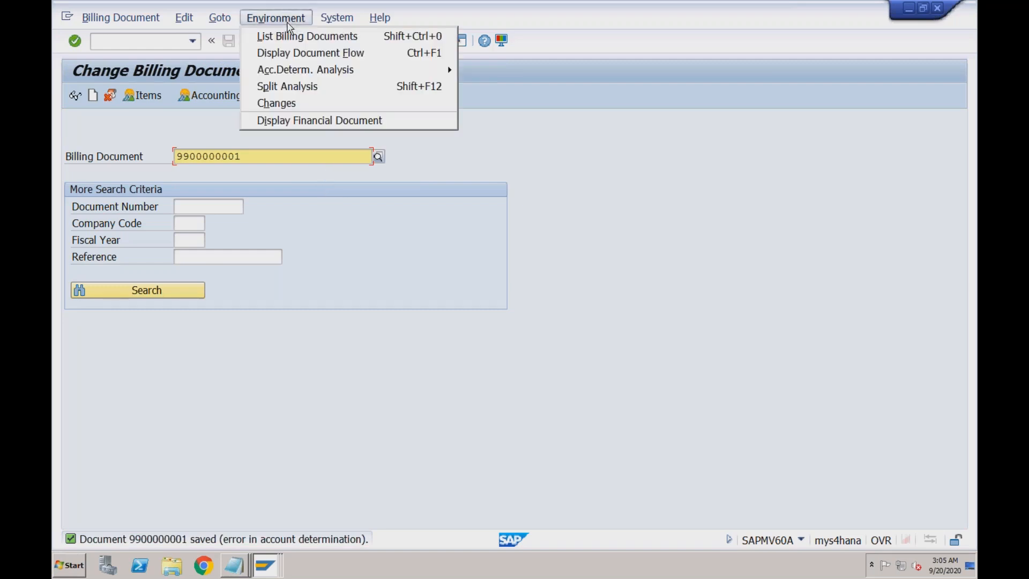
mouse_move(369, 76)
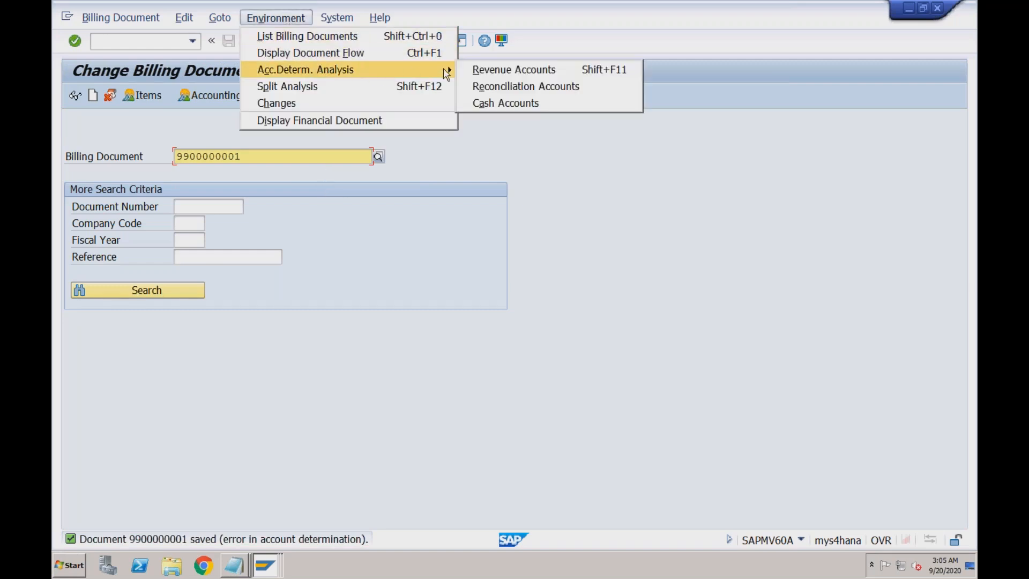
left_click(474, 70)
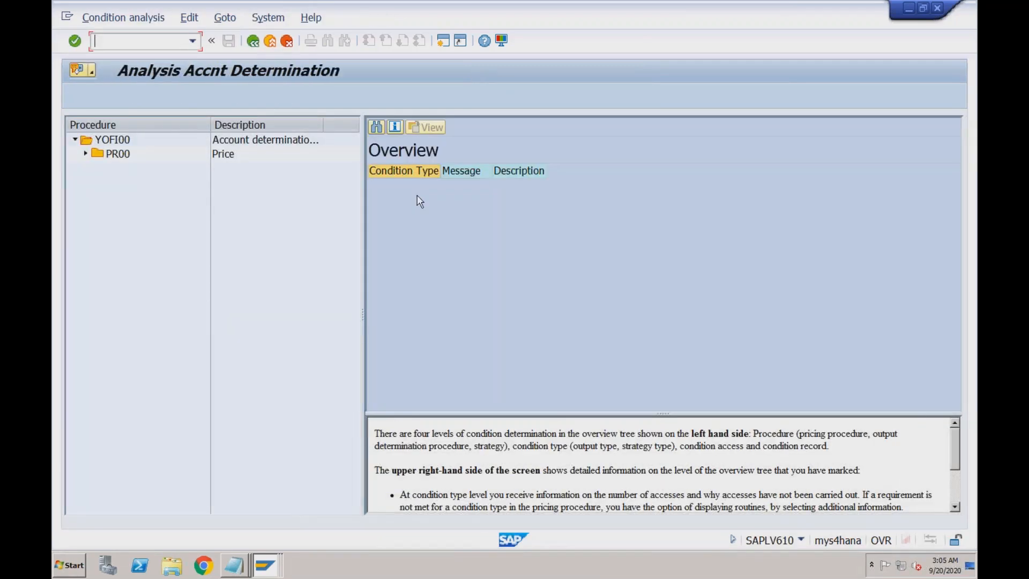
left_click(86, 154)
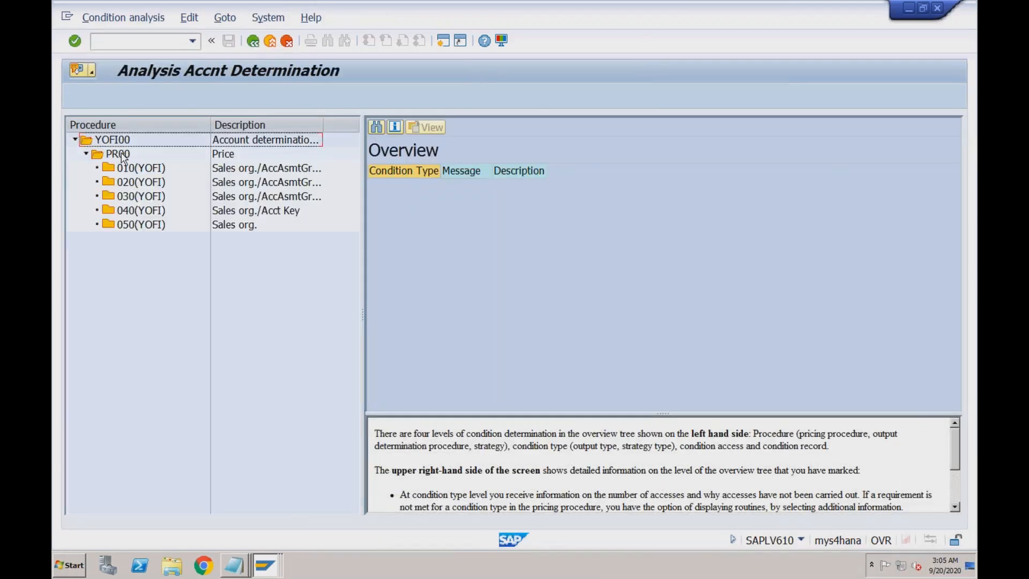
left_click(123, 154)
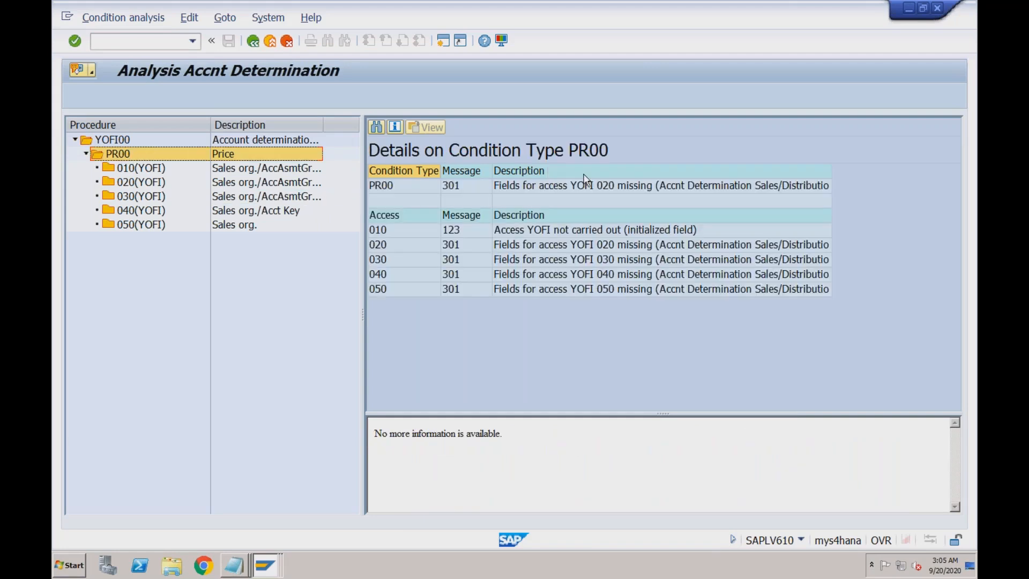
left_click(596, 245)
left_click(598, 260)
left_click(599, 275)
left_click(598, 289)
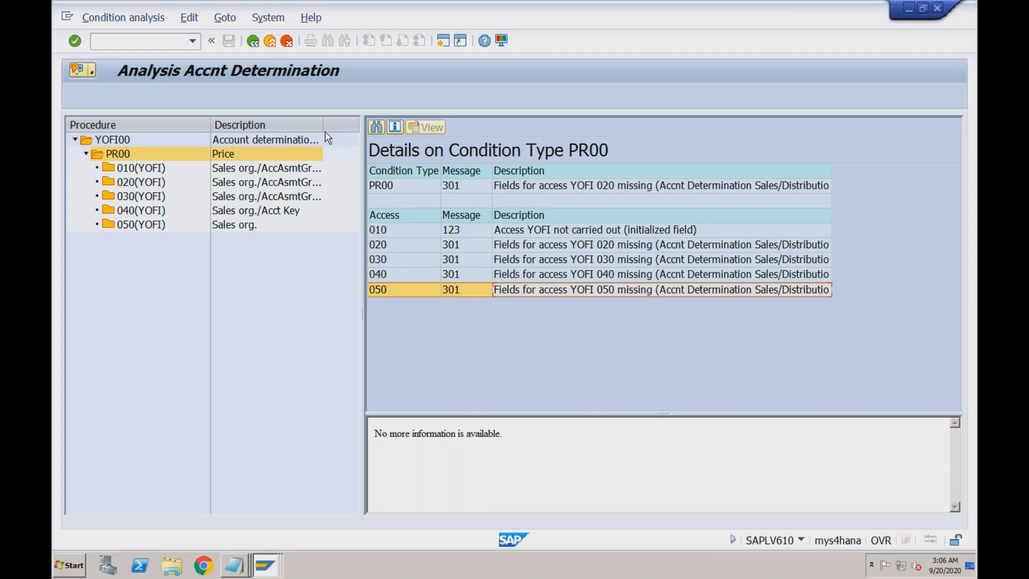
left_click(270, 41)
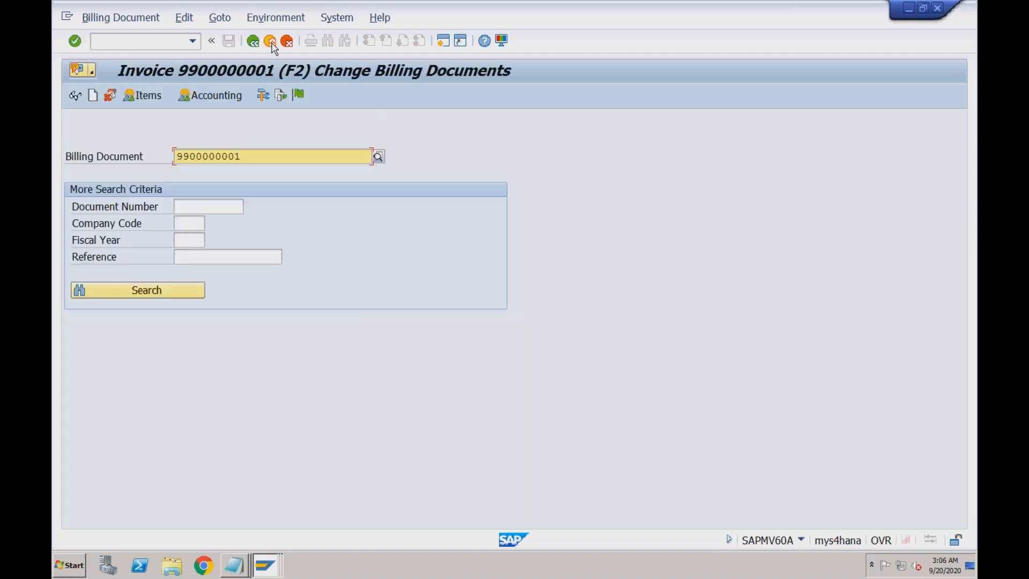
left_click(271, 43)
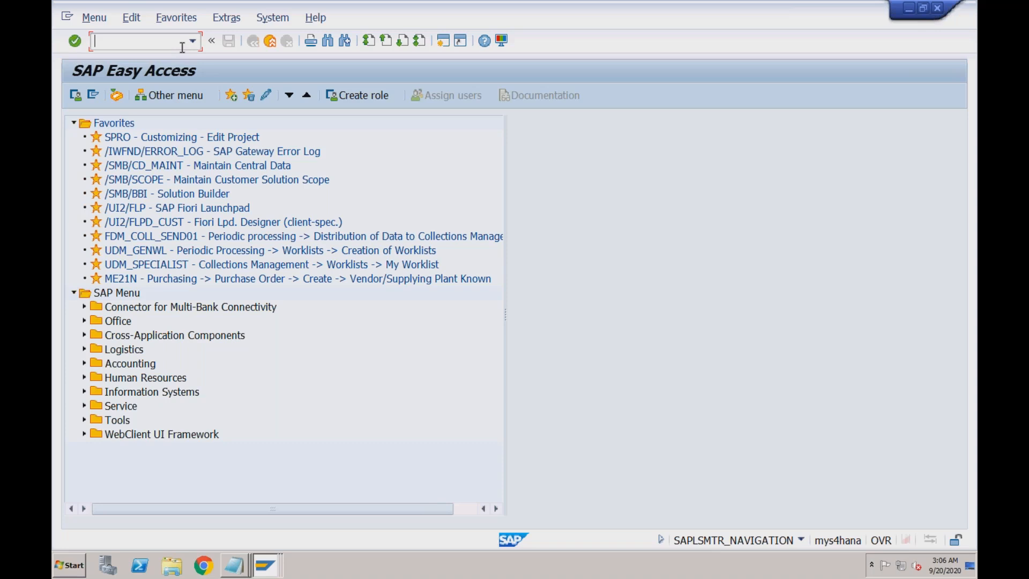
- Discard the CO notes in Notepad and type 'Order --> Delivery (Picking) --> Delivery (PGI) --> Billing'
left_click(237, 569)
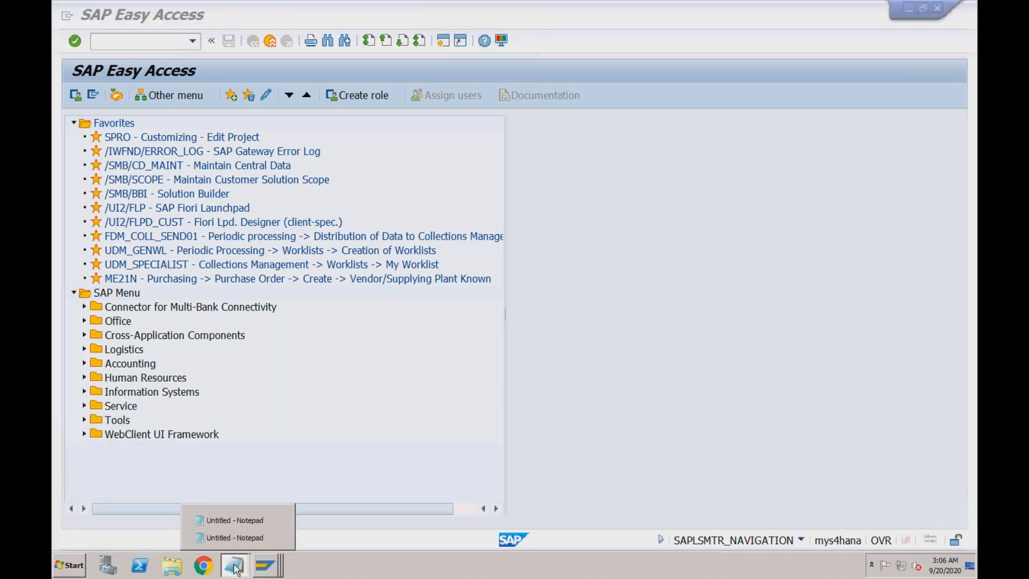
left_click(236, 537)
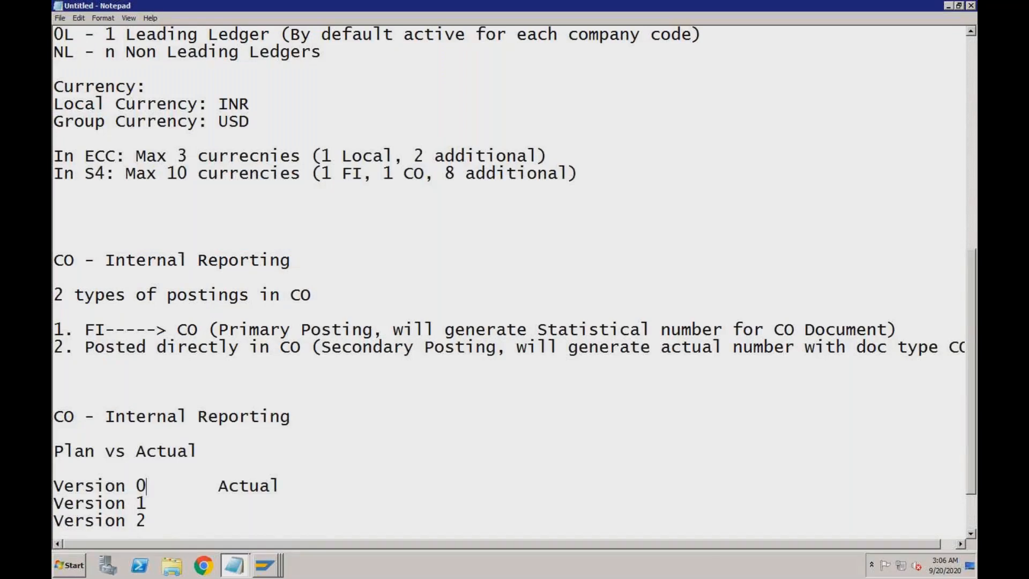
key("alt+F4")
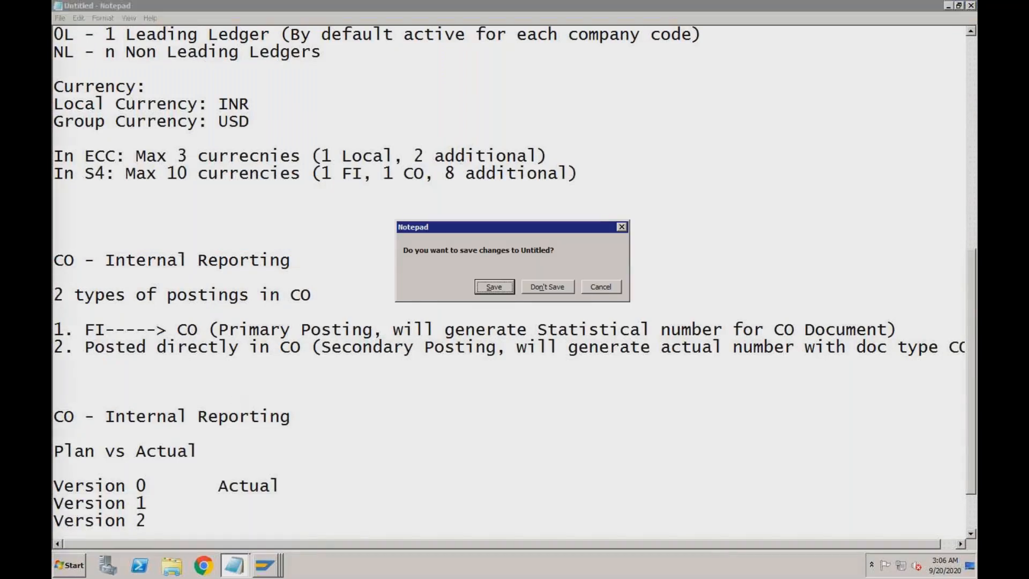
left_click(535, 287)
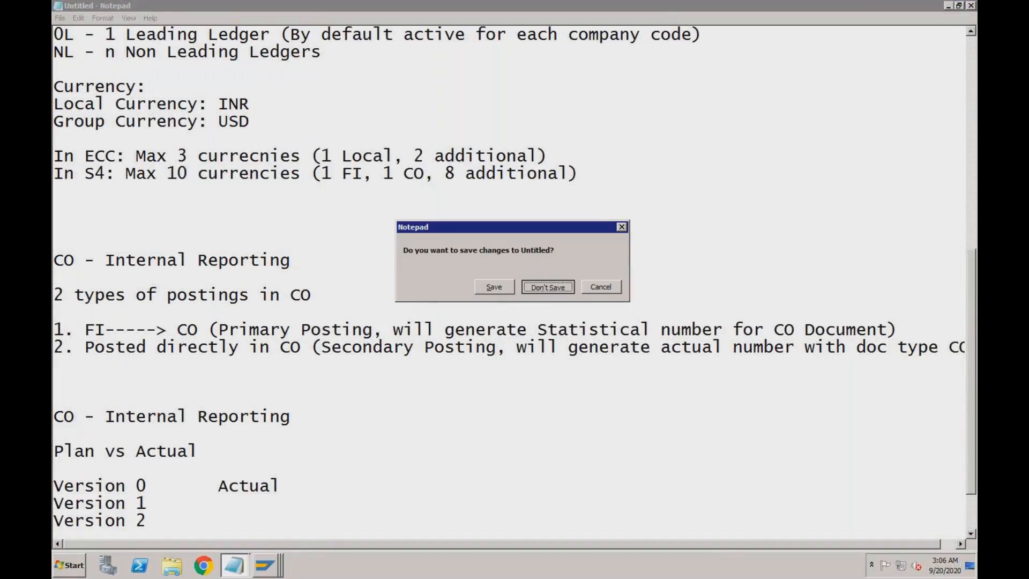
type("O")
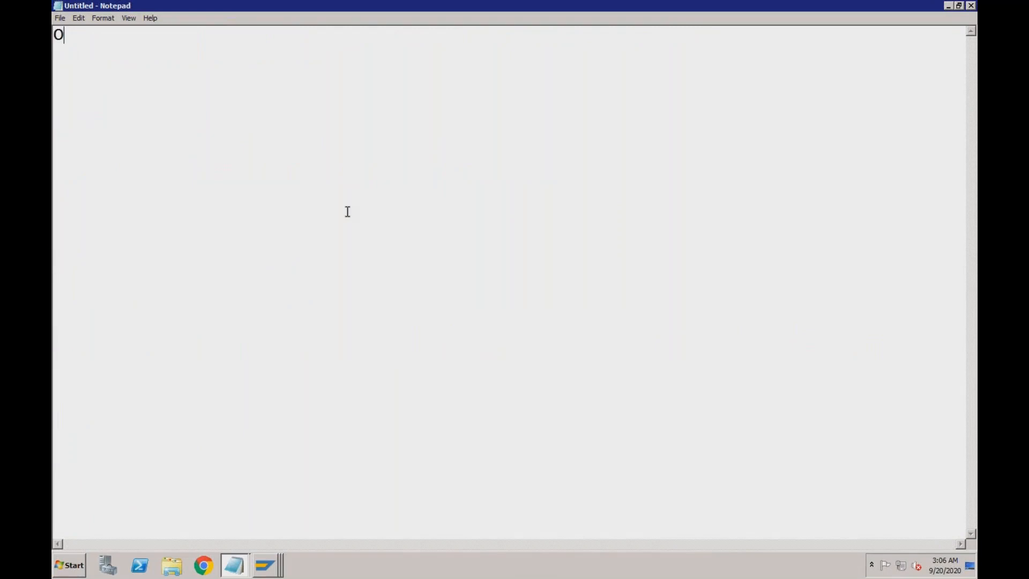
type("rder --> Delivery")
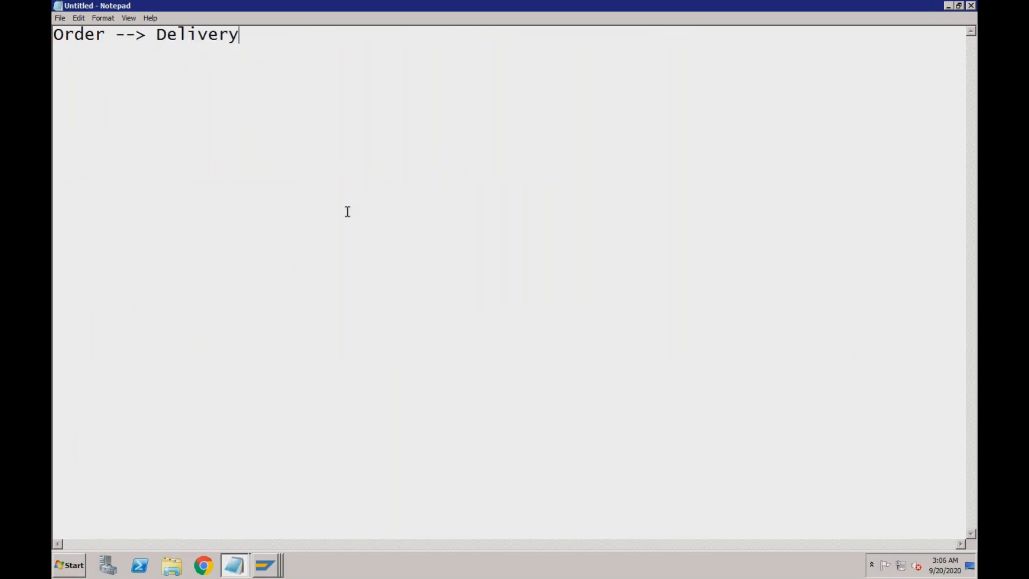
type(" (Picking) --")
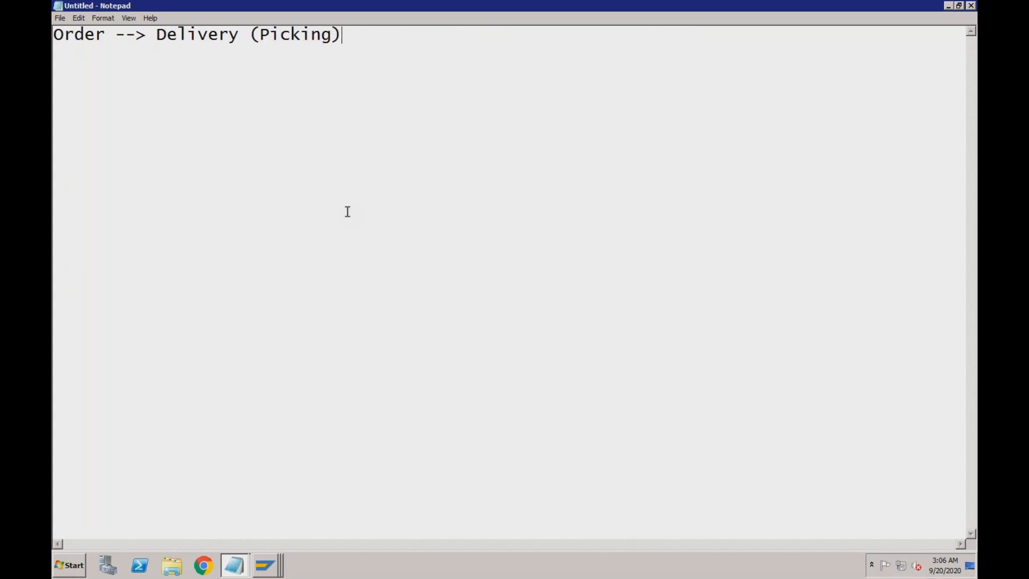
type("> Delivery (PG")
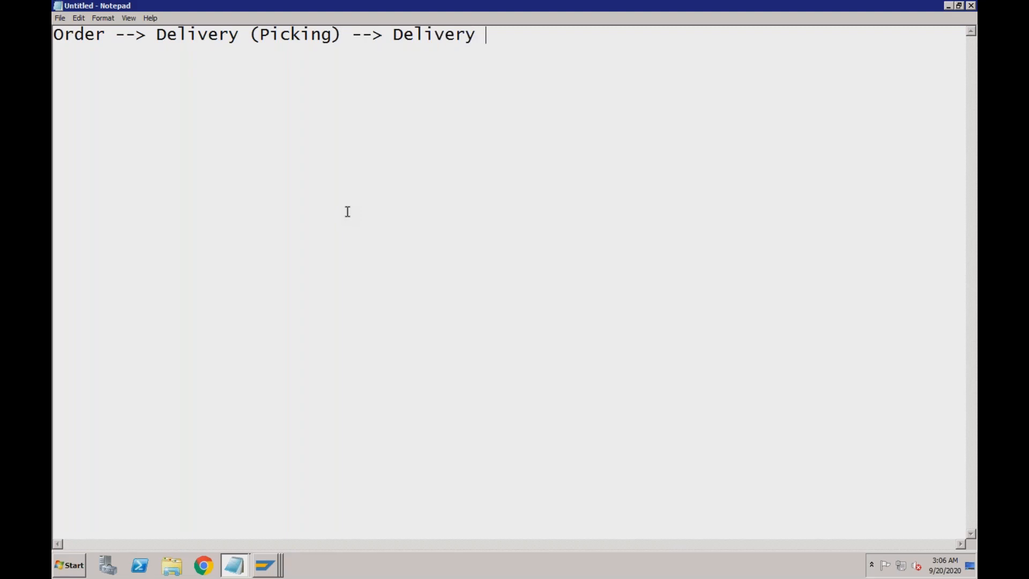
type("I) --> Billing")
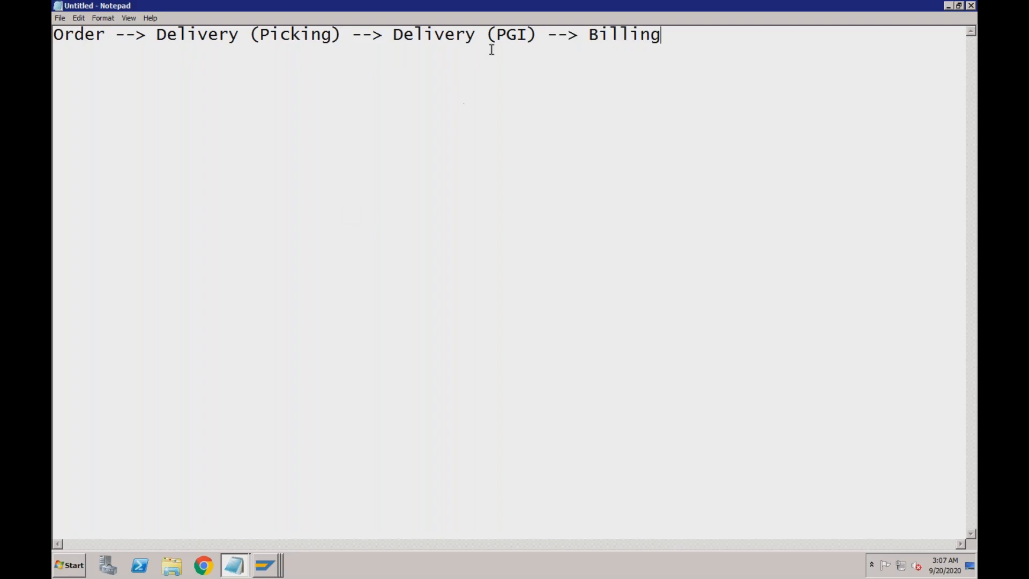
- Display sales order 603 with /nva03 and show its document flow
left_click(265, 564)
left_click(257, 450)
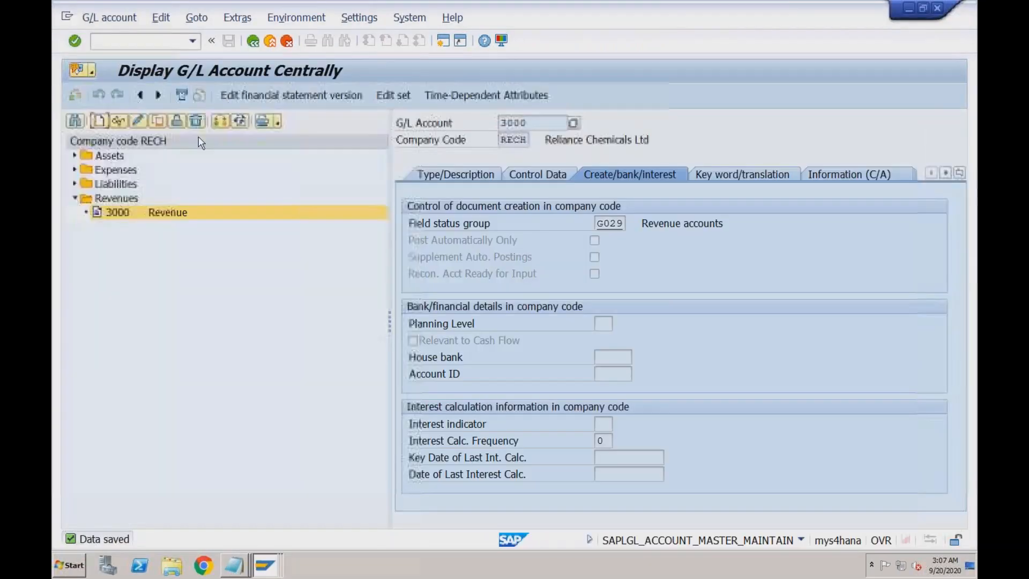
left_click(169, 42)
type("/")
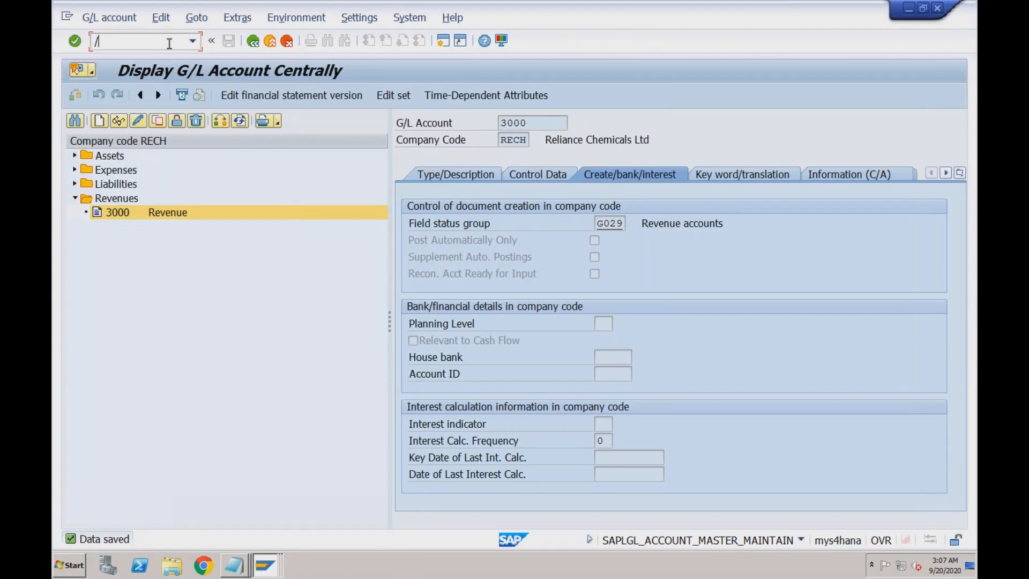
type("nva03")
key("Return")
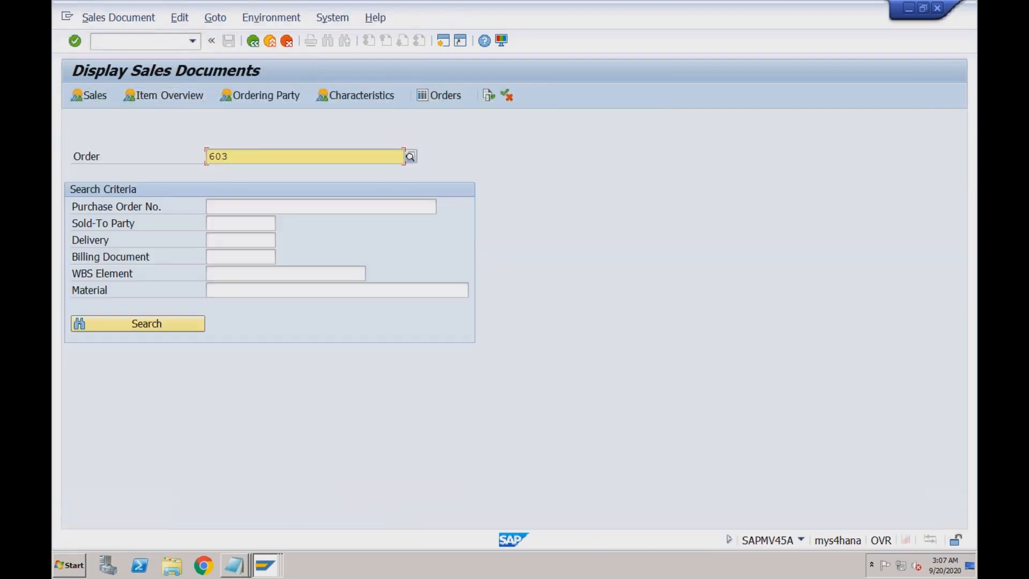
left_click(91, 96)
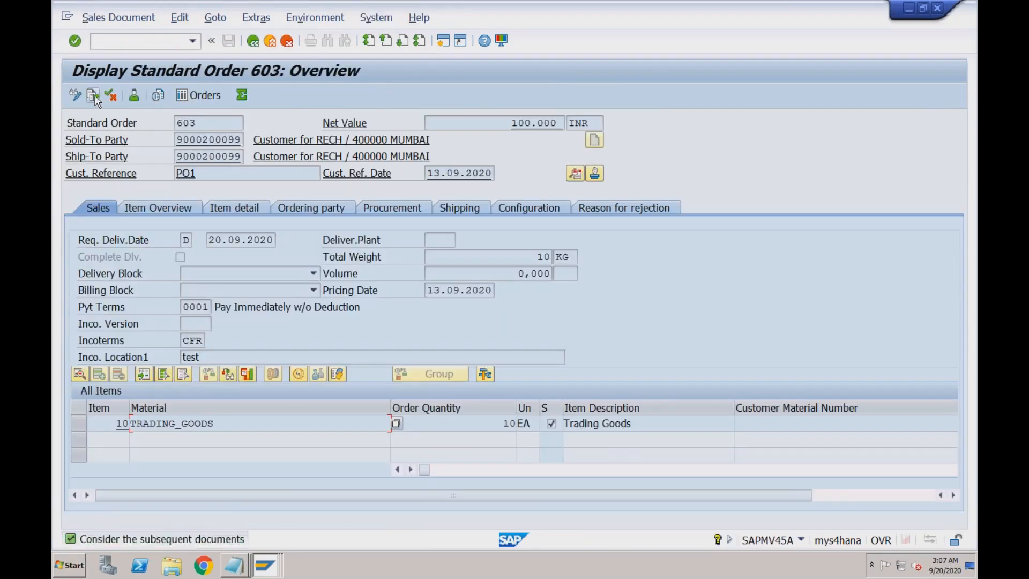
left_click(94, 98)
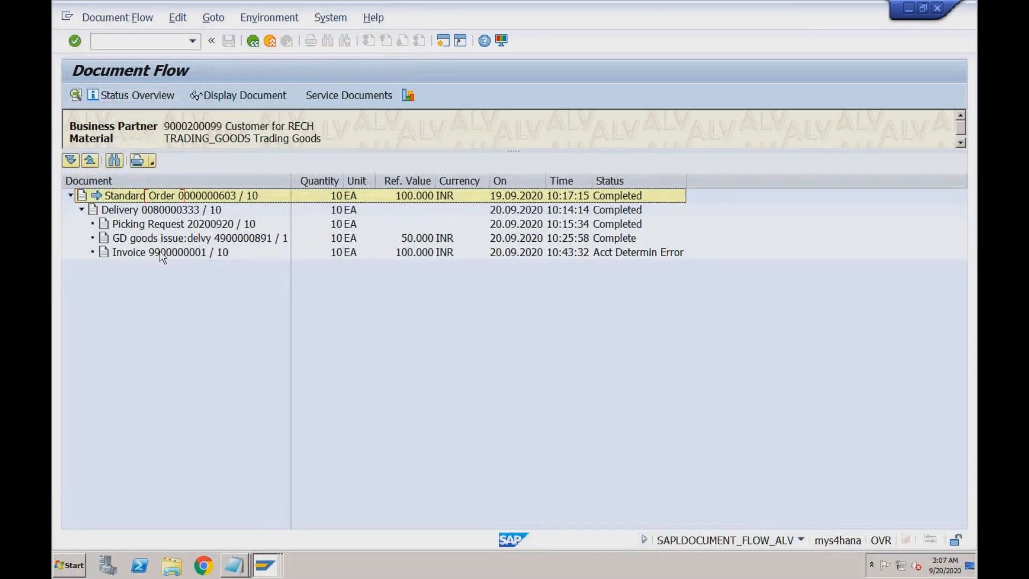
left_click(162, 255)
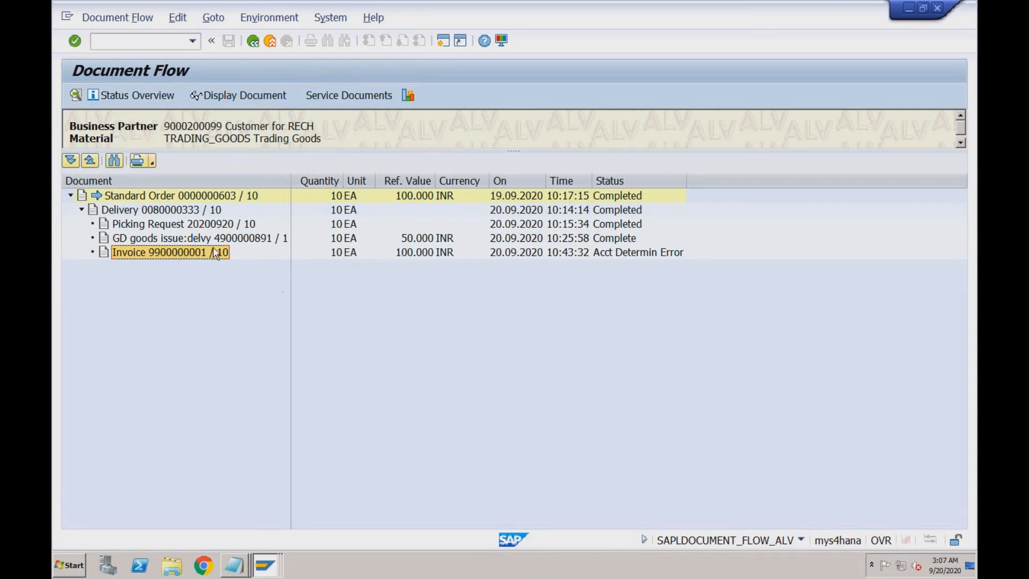
left_click(637, 256)
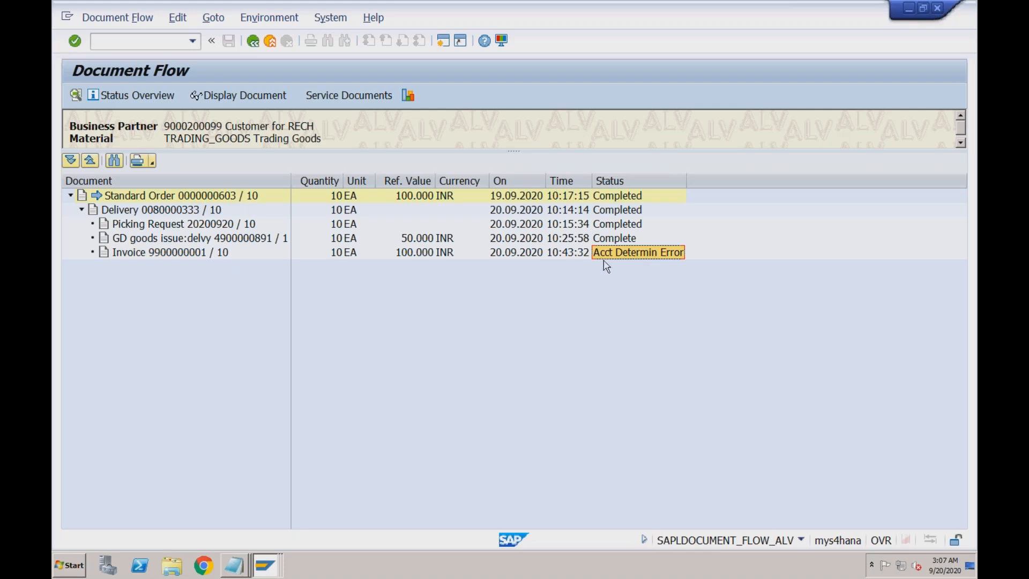
left_click(173, 252)
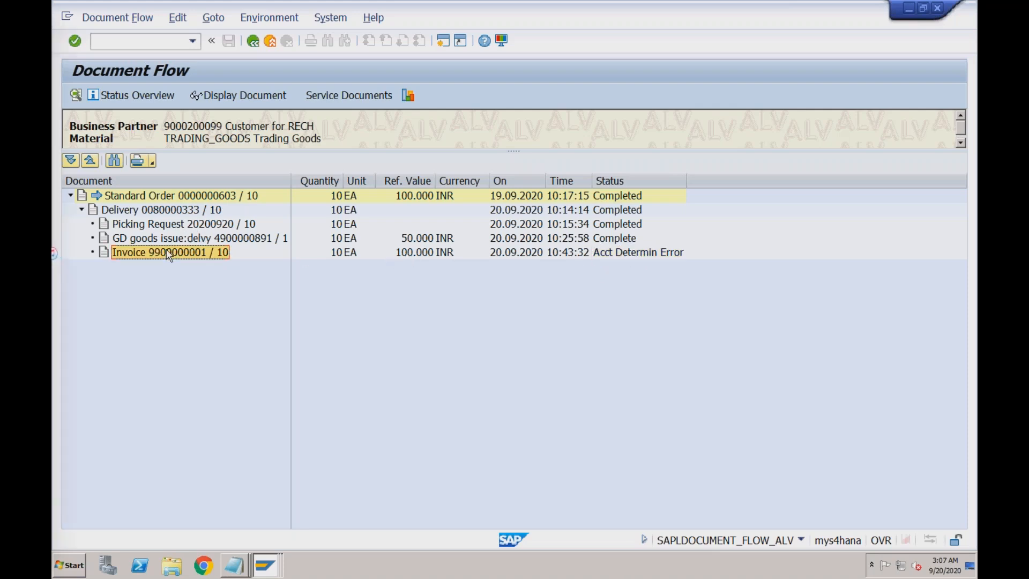
left_click(241, 95)
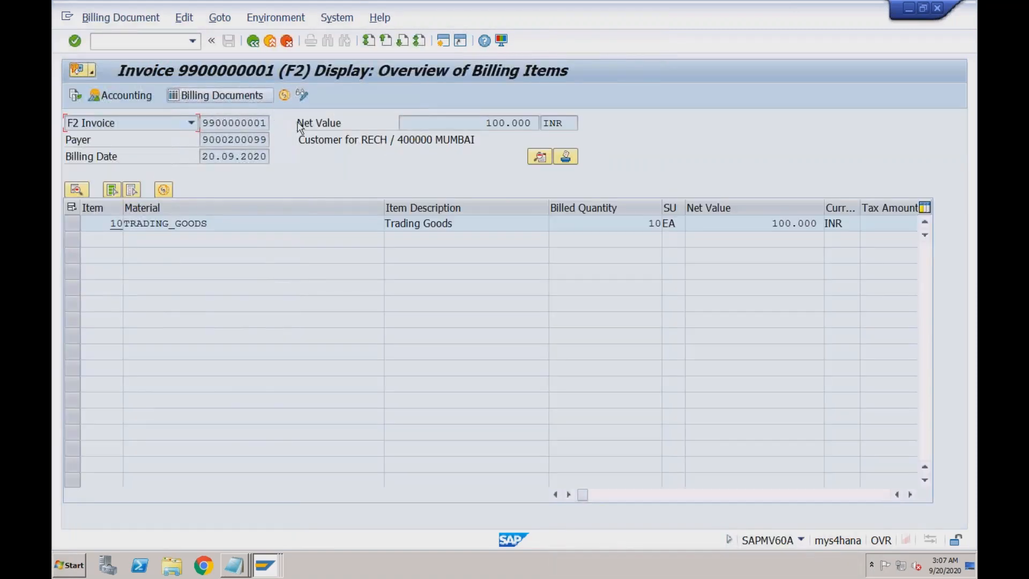
left_click(136, 96)
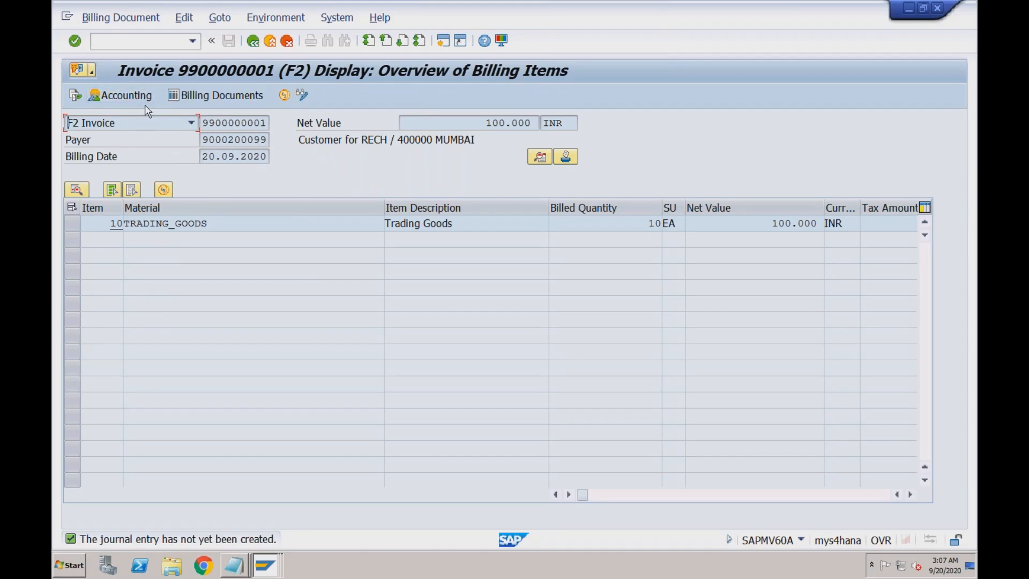
left_click(252, 41)
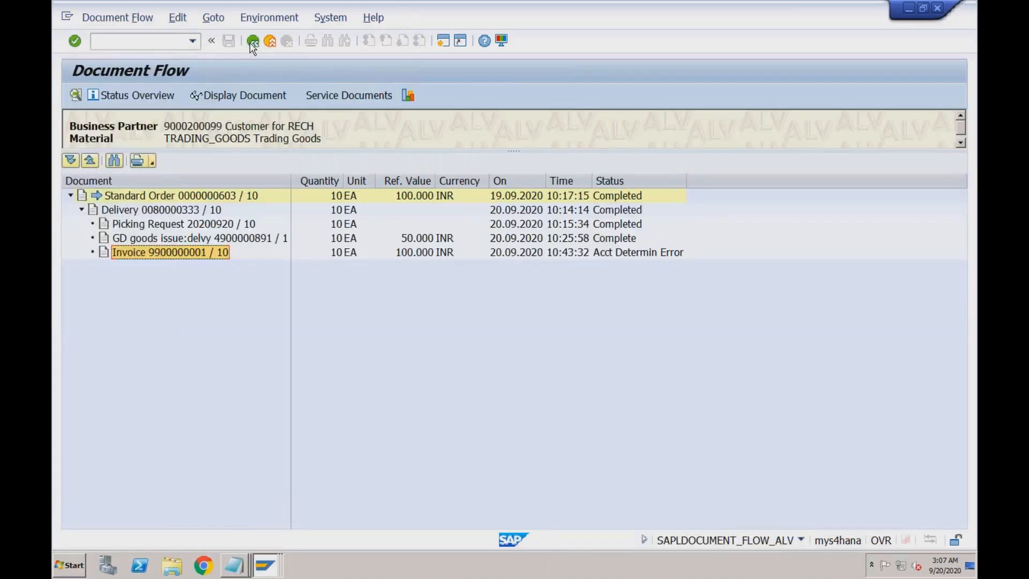
left_click(167, 200)
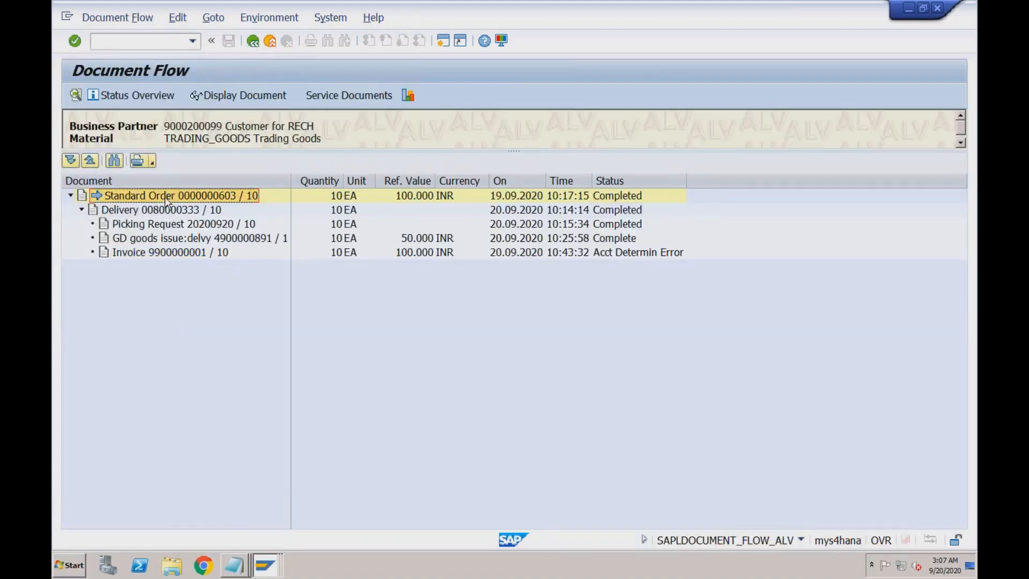
left_click(165, 210)
left_click(164, 223)
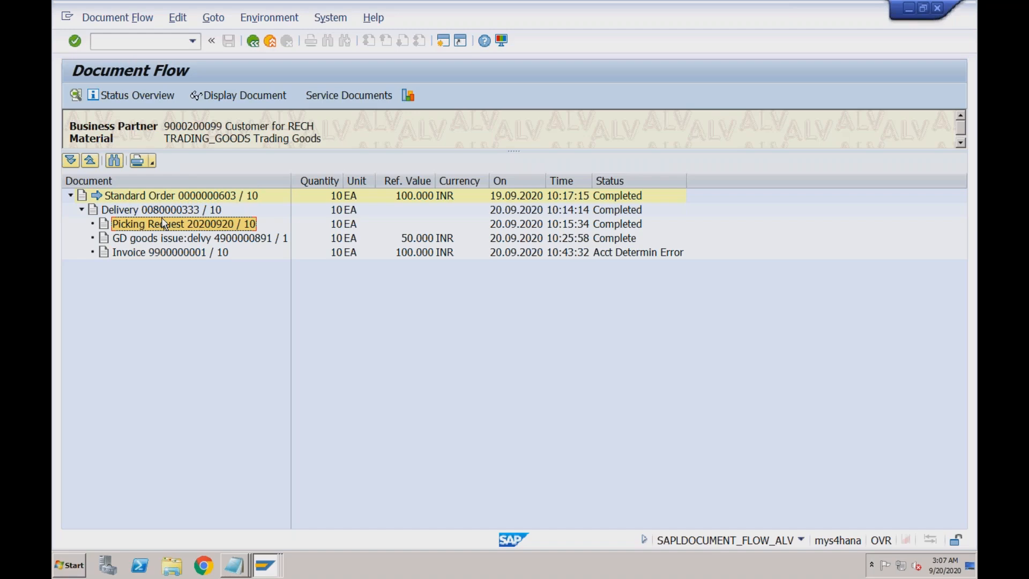
left_click(164, 238)
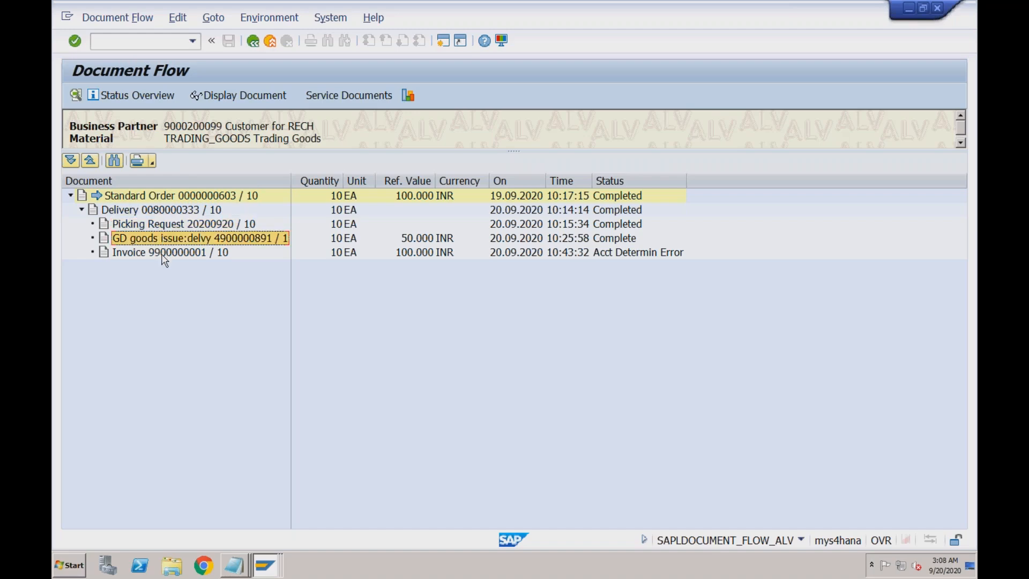
left_click(164, 253)
double_click(166, 253)
left_click(239, 96)
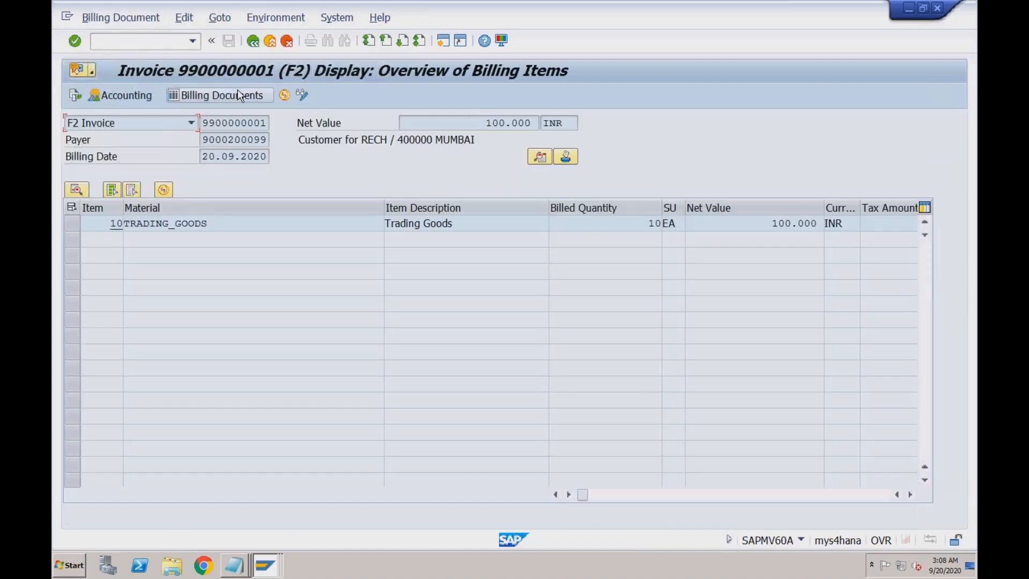
left_click(237, 223)
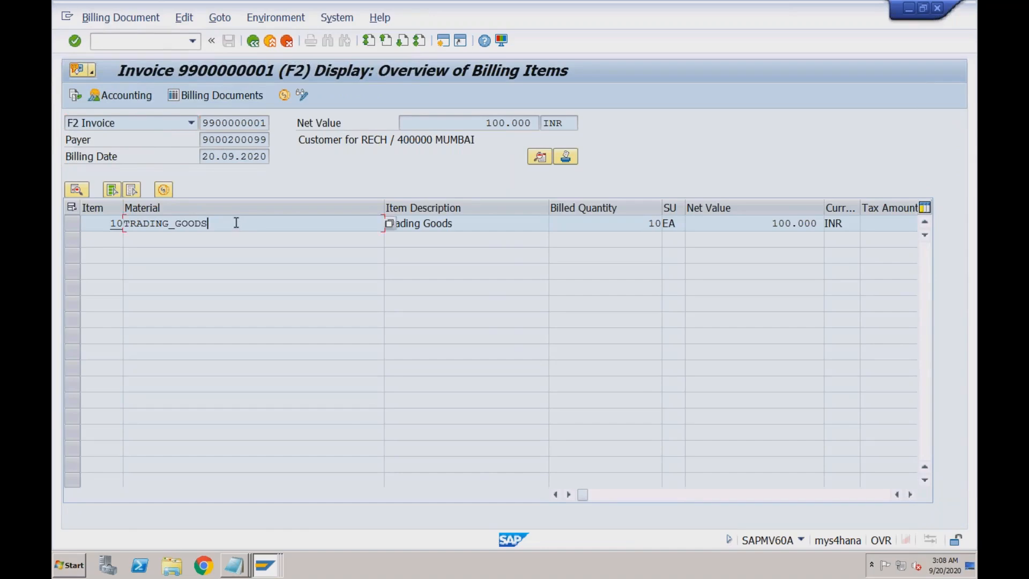
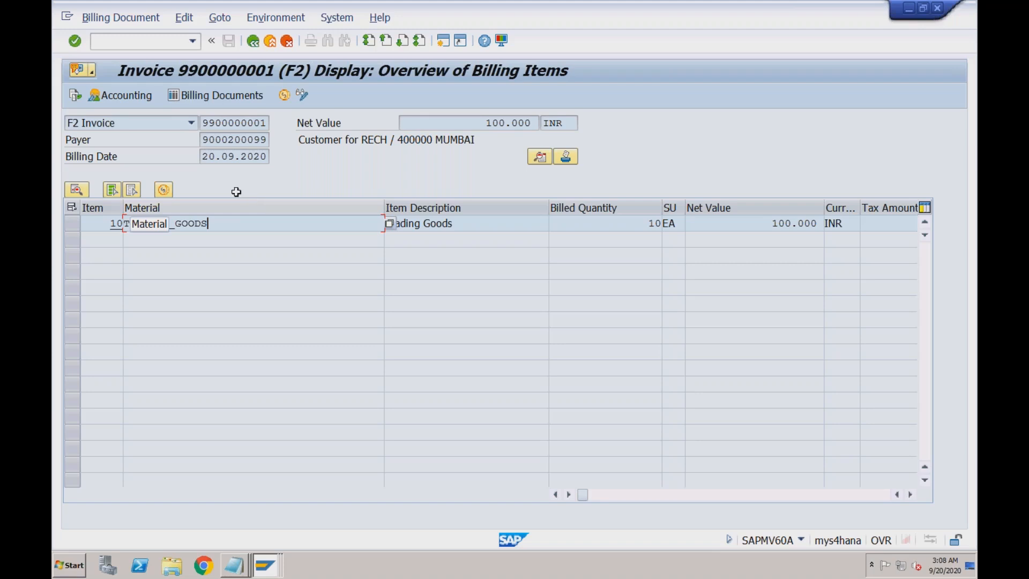
left_click(131, 22)
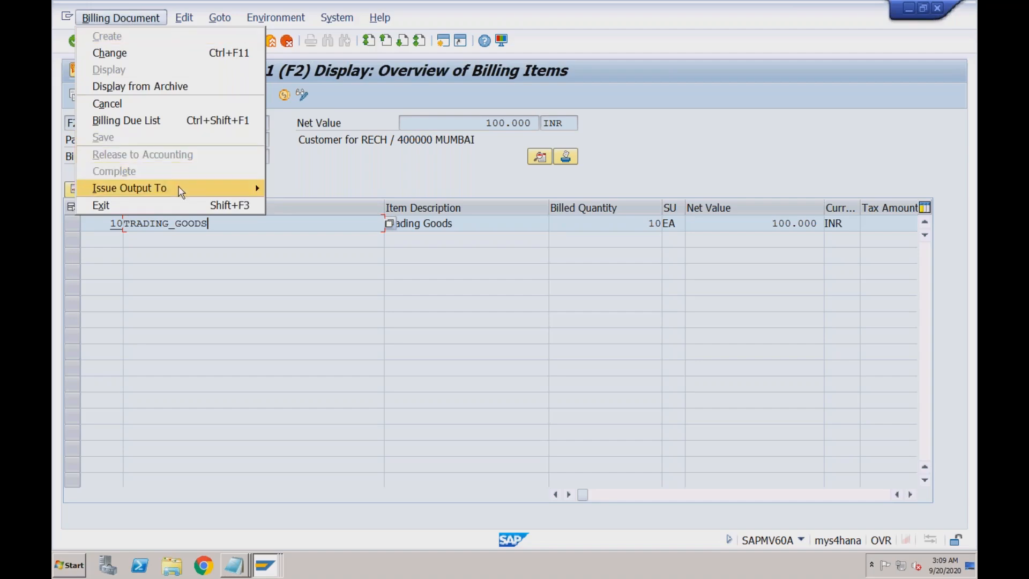
mouse_move(180, 192)
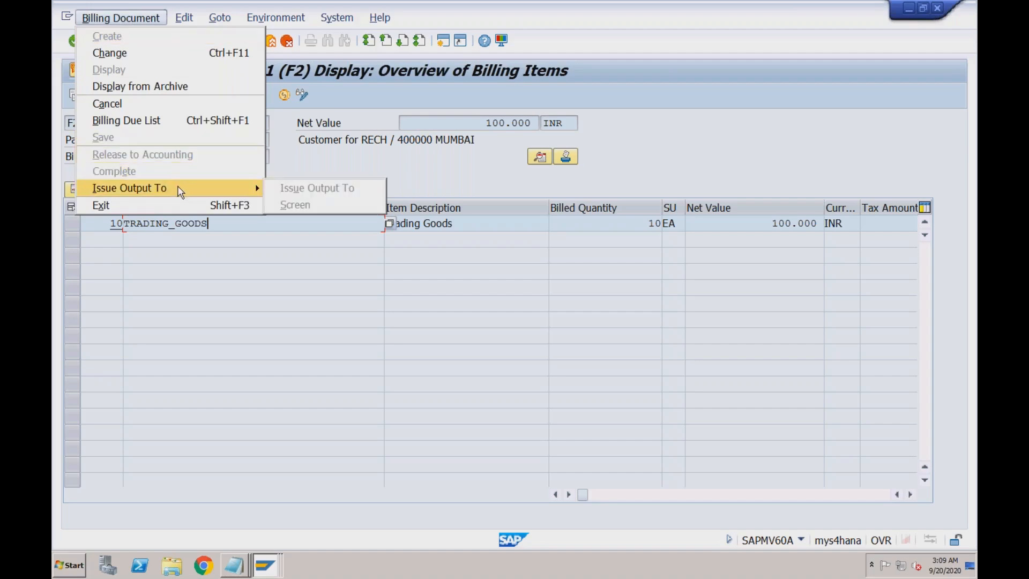
left_click(279, 157)
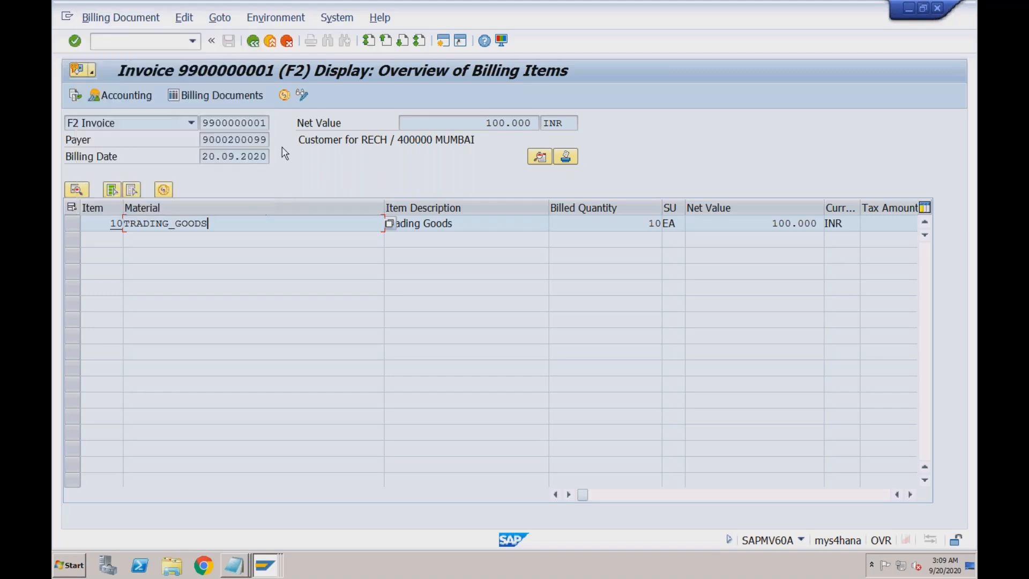
left_click(227, 23)
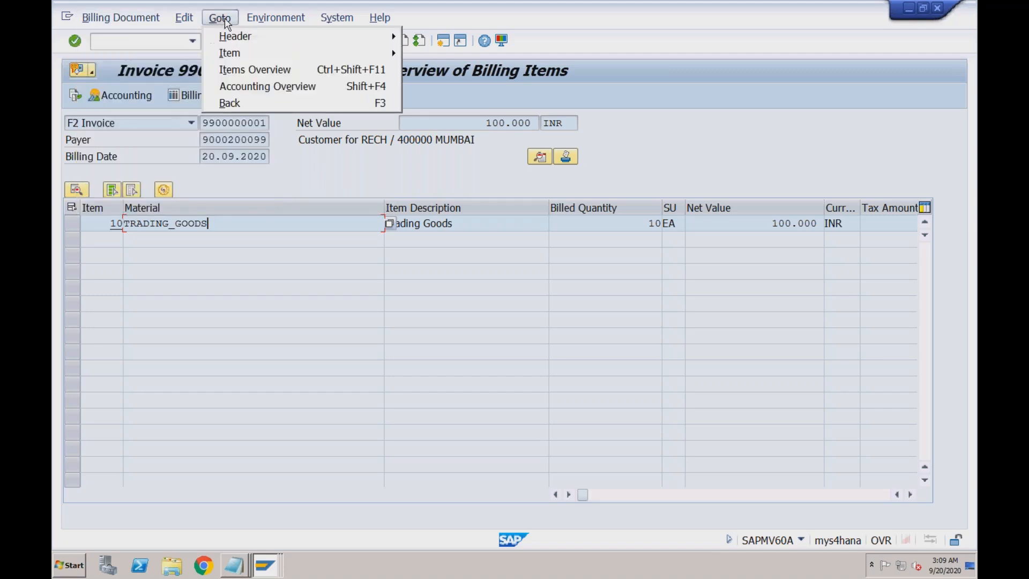
mouse_move(260, 37)
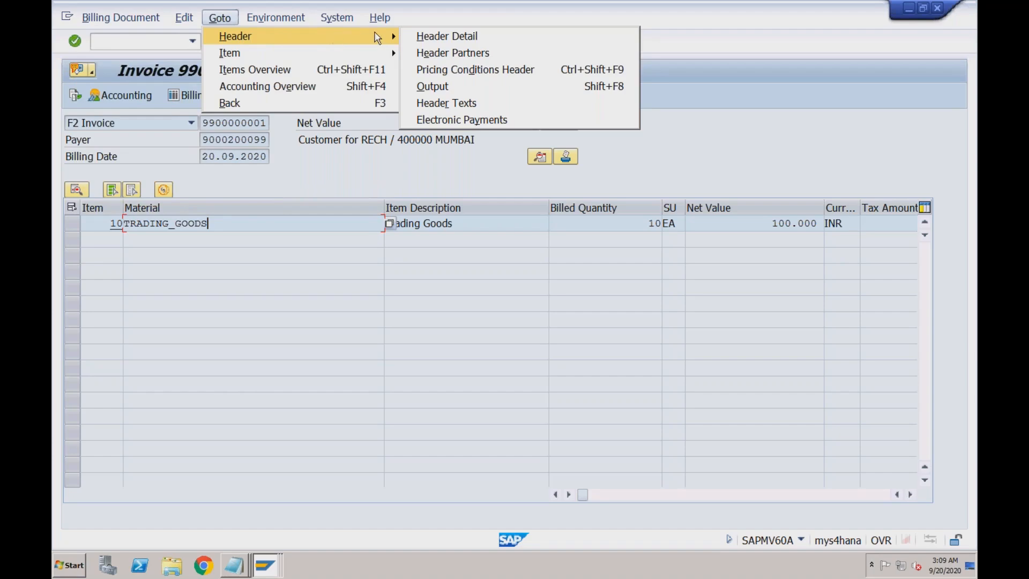
left_click(433, 87)
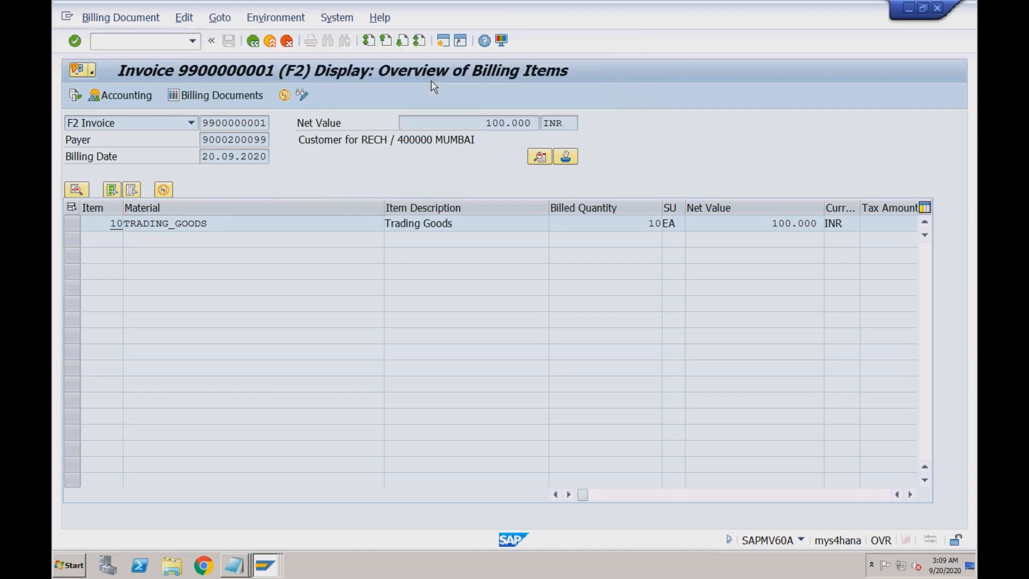
left_click(303, 190)
left_click(206, 191)
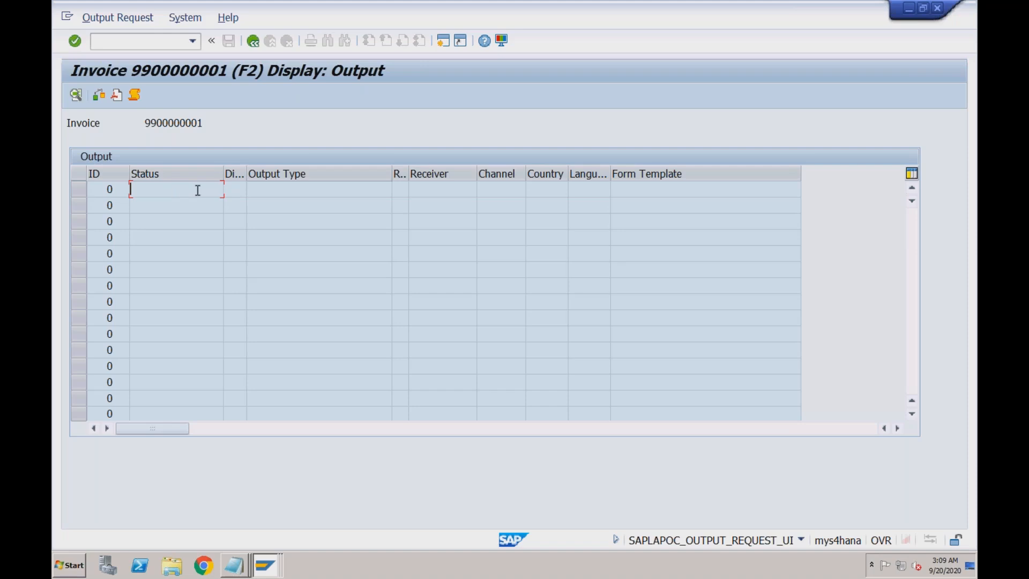
left_click(255, 41)
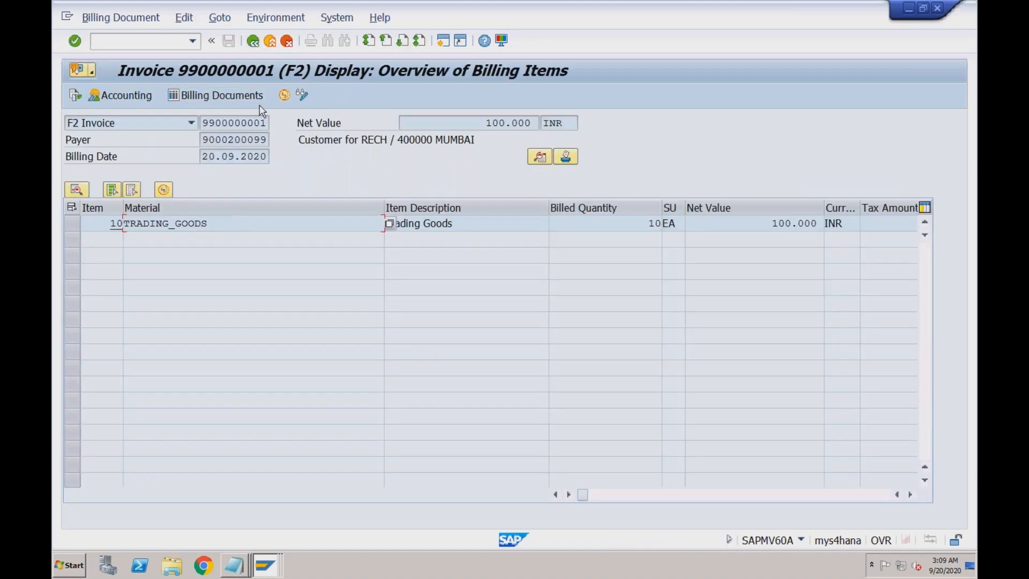
left_click(306, 95)
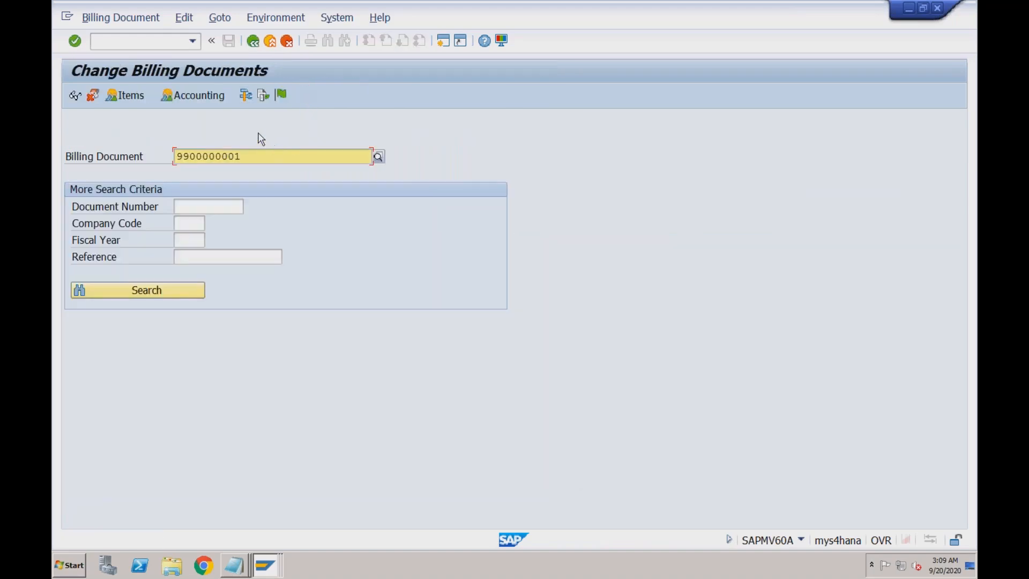
left_click(168, 290)
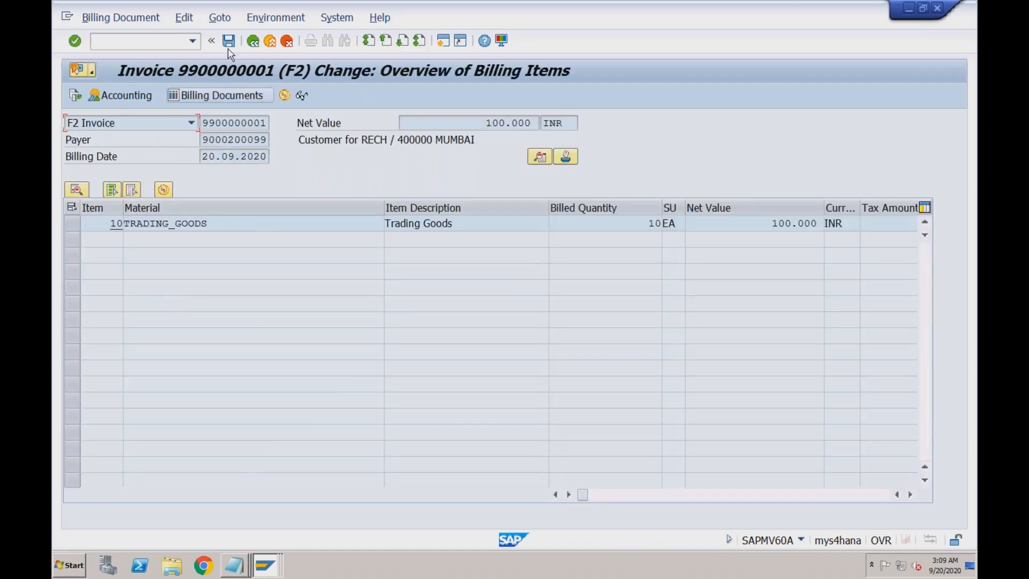
left_click(227, 19)
- Add a new output line in the invoice's header output screen
mouse_move(332, 35)
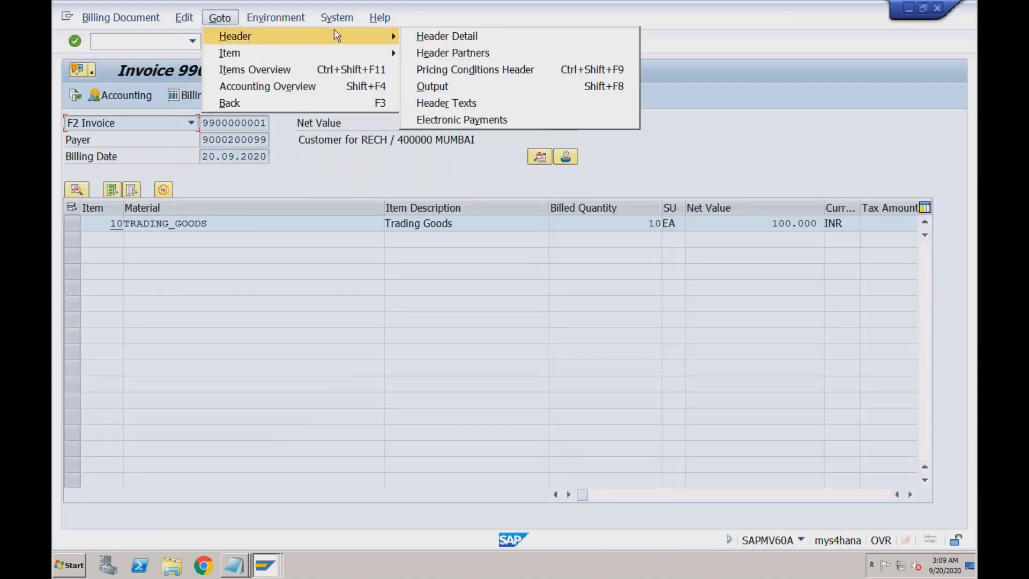
left_click(434, 87)
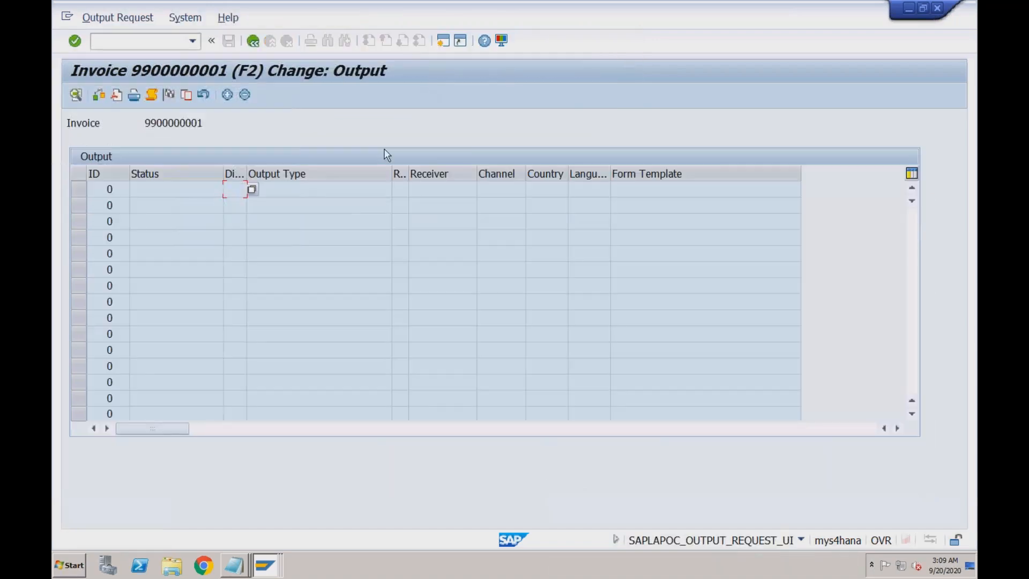
left_click(227, 96)
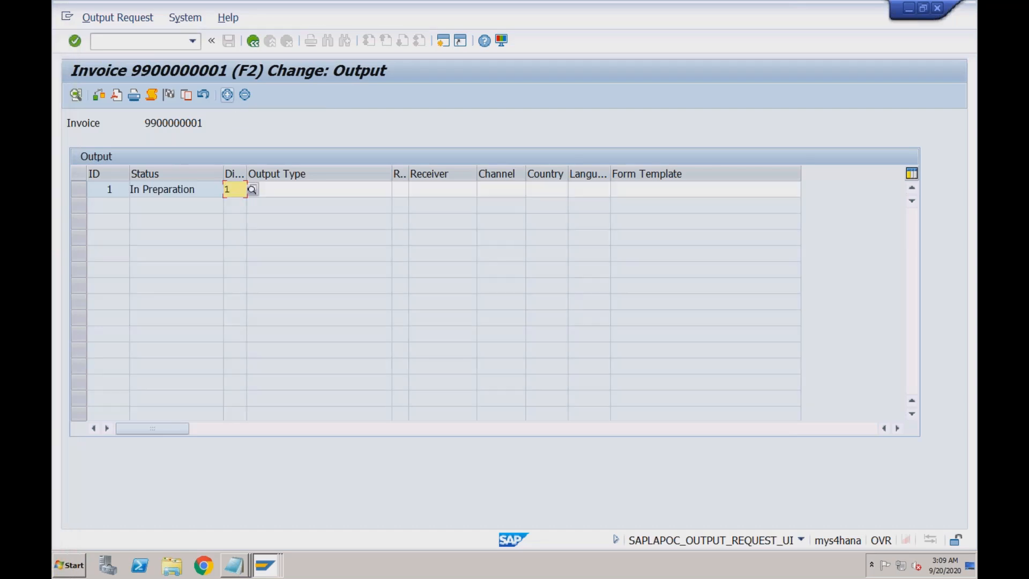
- Inspect the new row's Output Type, Receiver, Channel, Language and Form Template cells
left_click(289, 191)
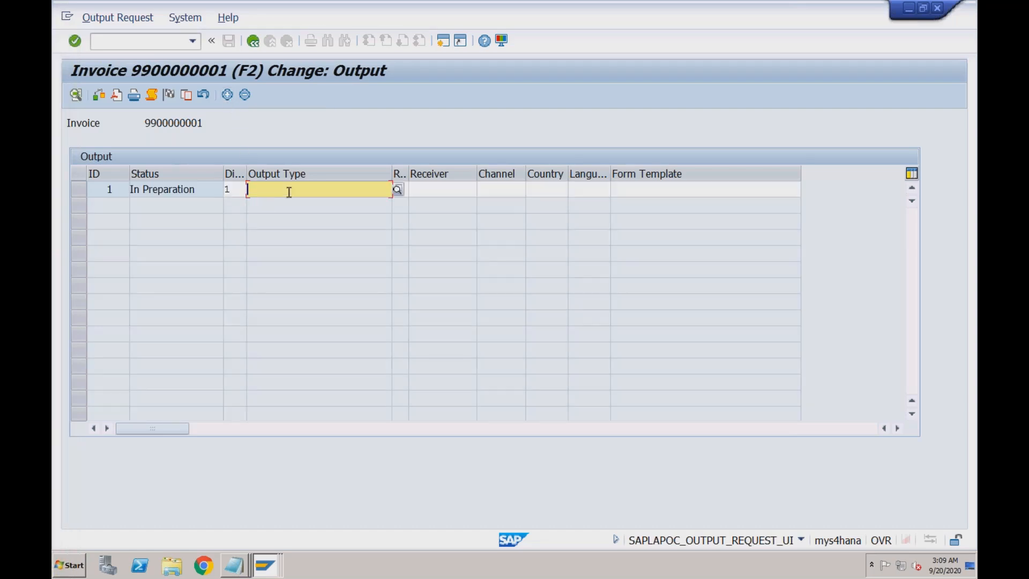
left_click(445, 191)
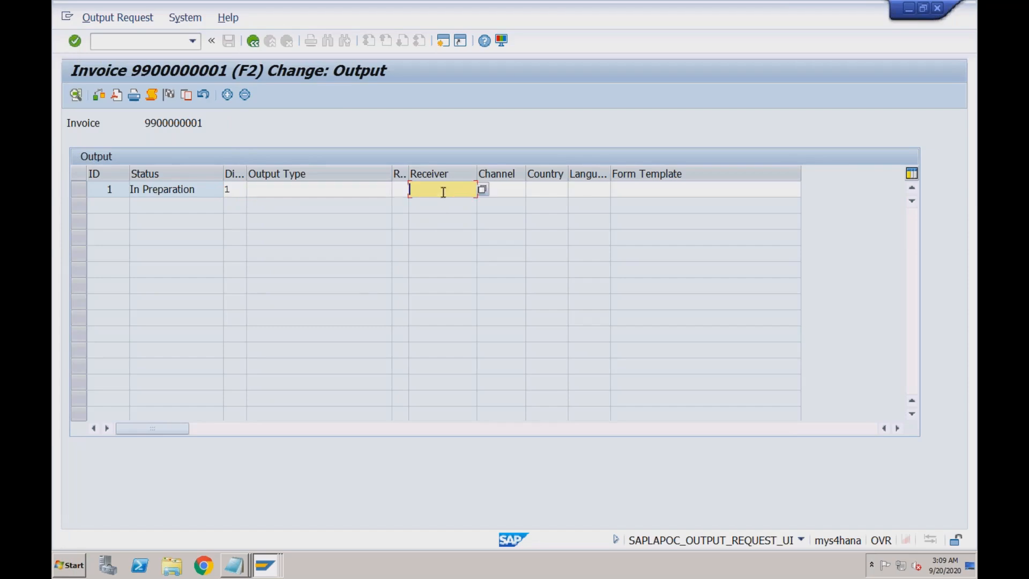
key("Tab")
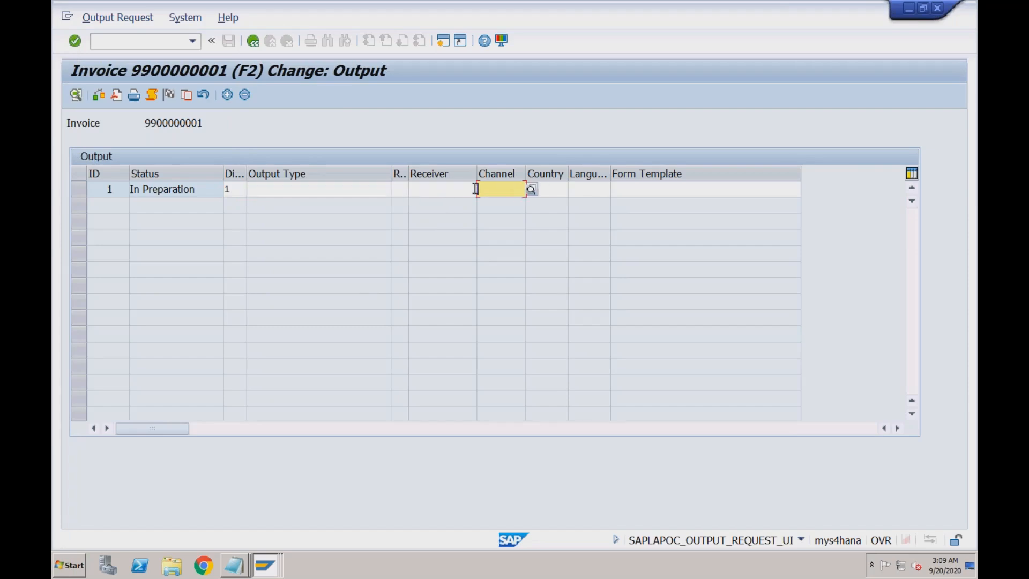
left_click(445, 189)
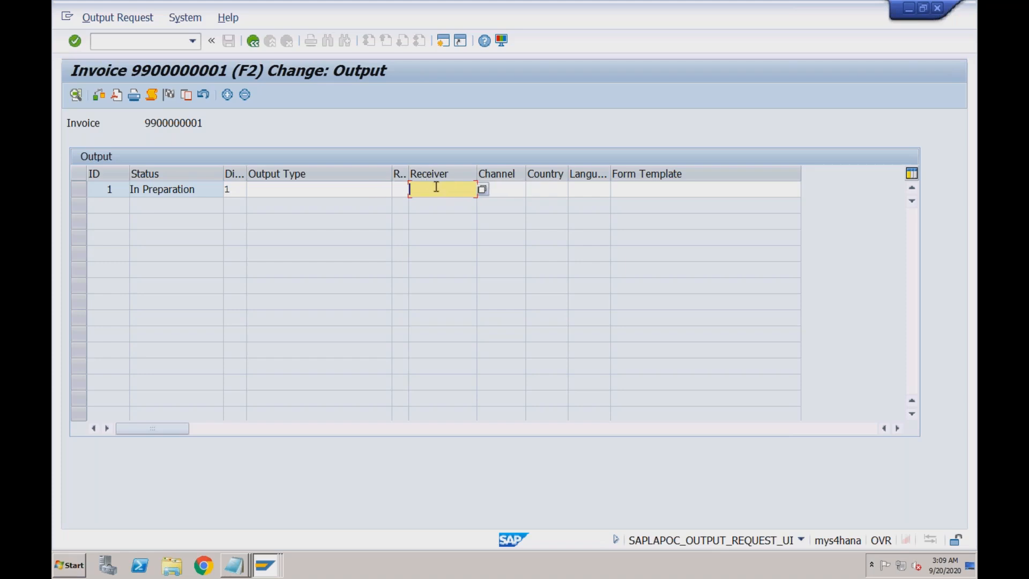
left_click(510, 190)
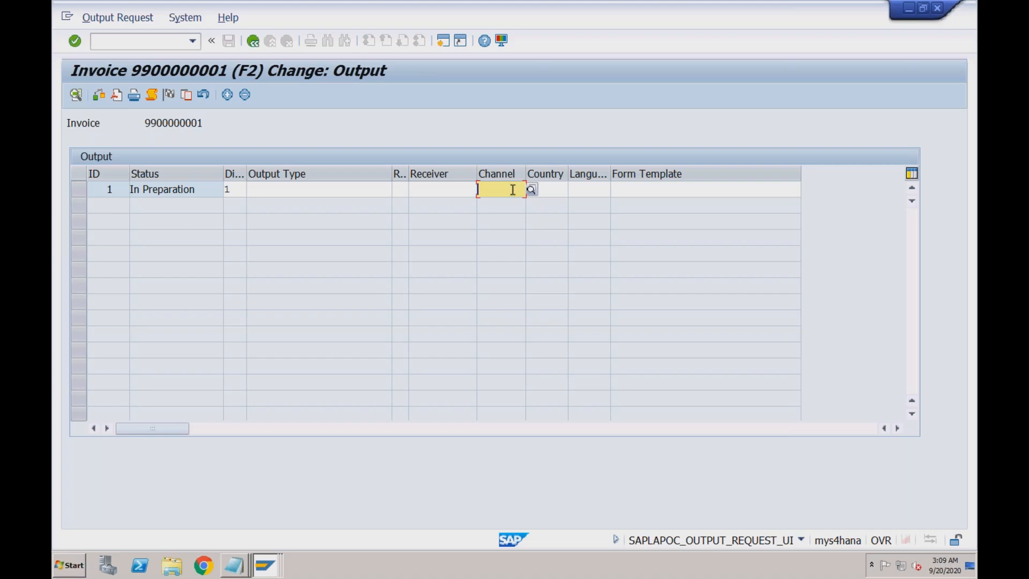
left_click(633, 190)
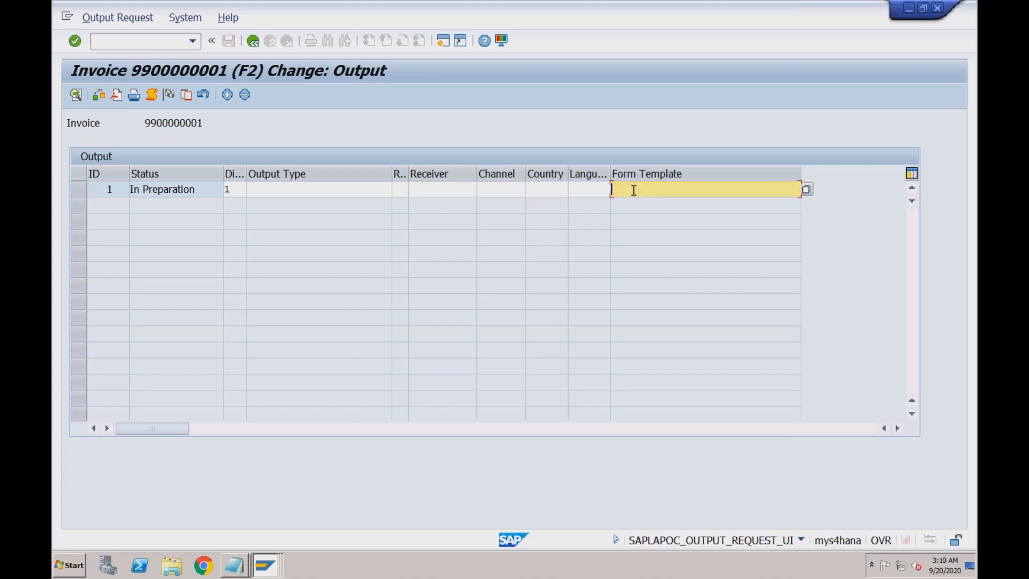
left_click(603, 190)
left_click(639, 188)
left_click(592, 187)
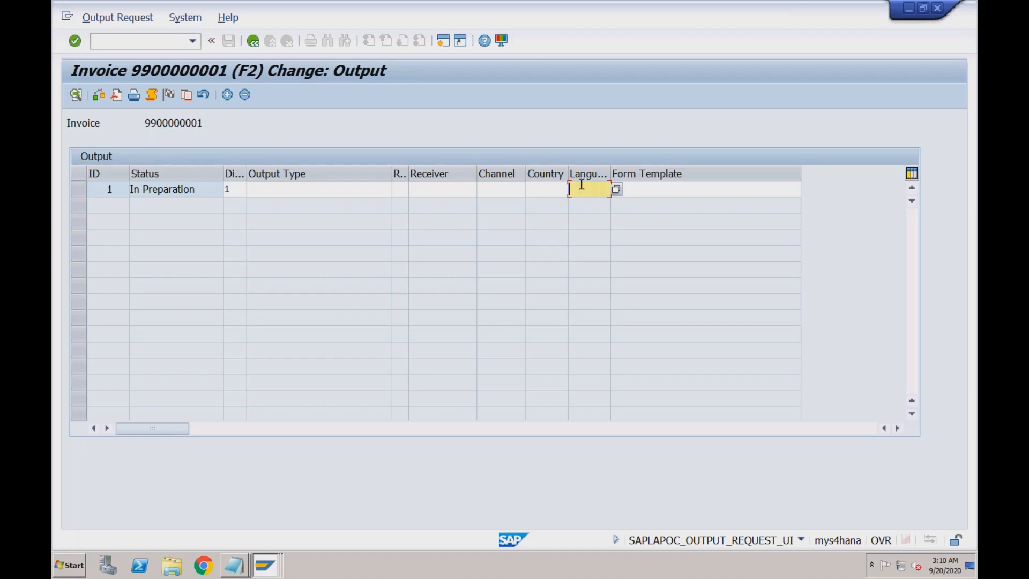
left_click(265, 562)
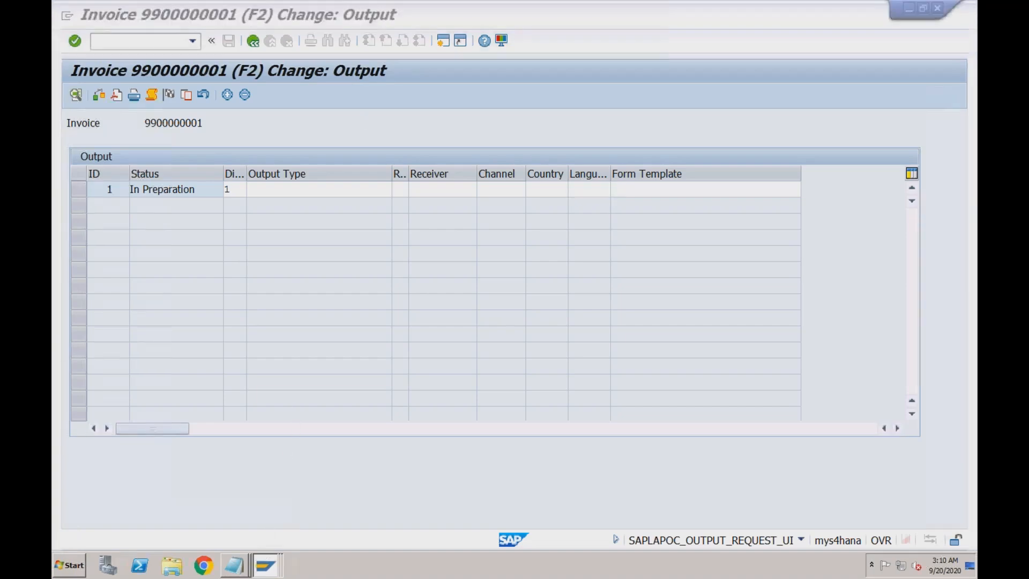
- Run NACE from SAP Easy Access and list the output types for application V3 Billing
left_click(246, 520)
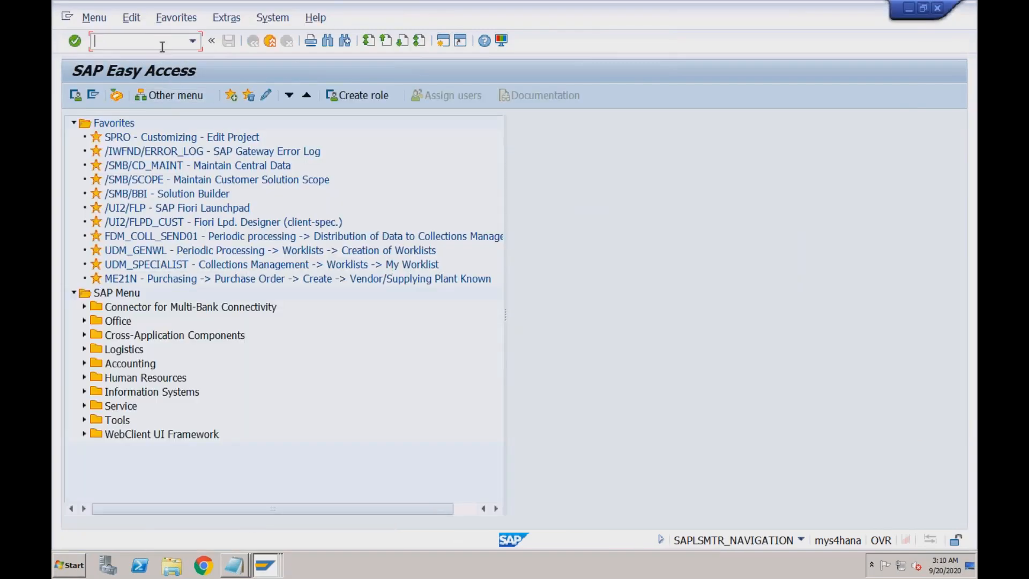
type("nace")
key("Return")
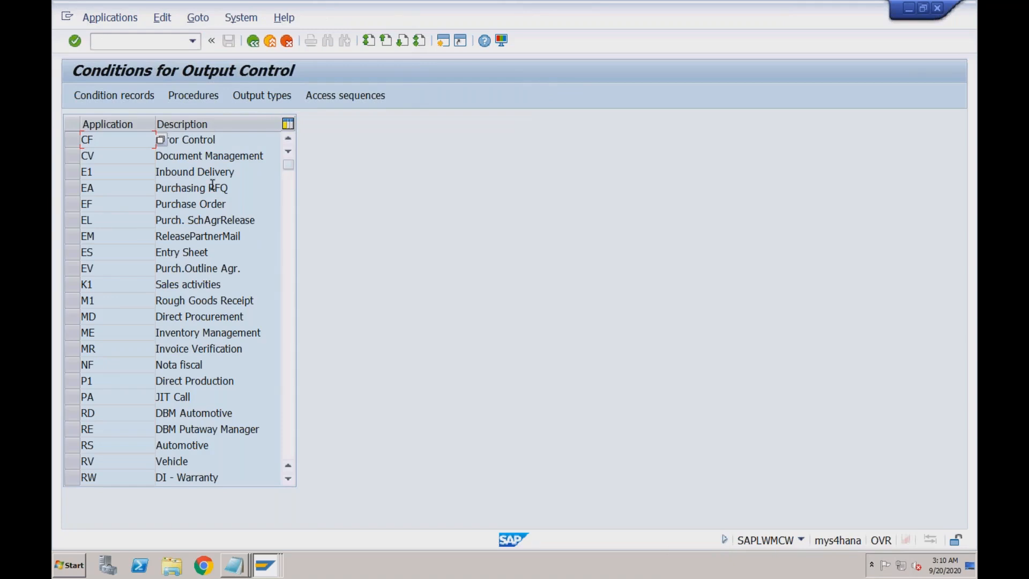
left_click(286, 280)
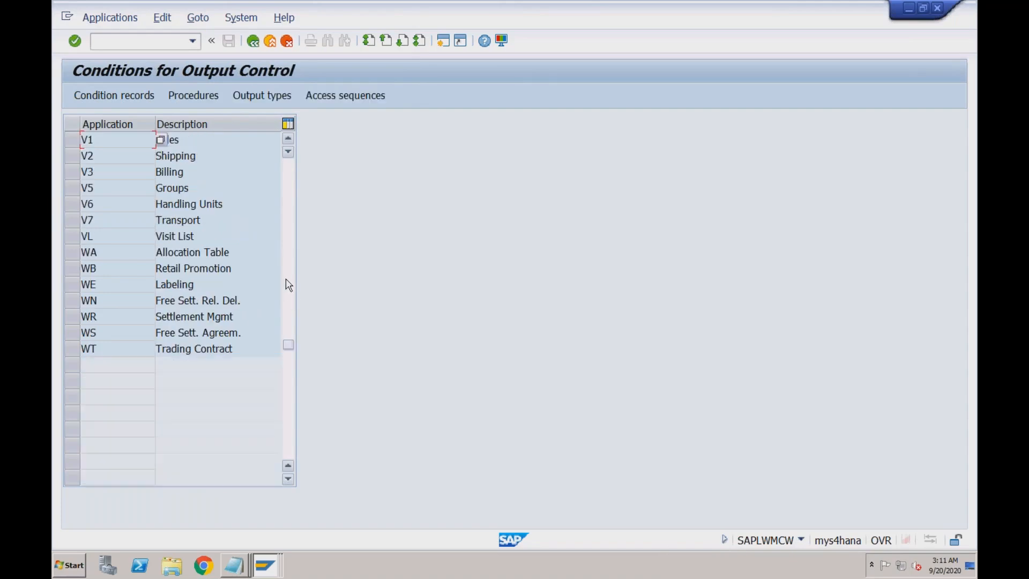
left_click(178, 172)
left_click(131, 172)
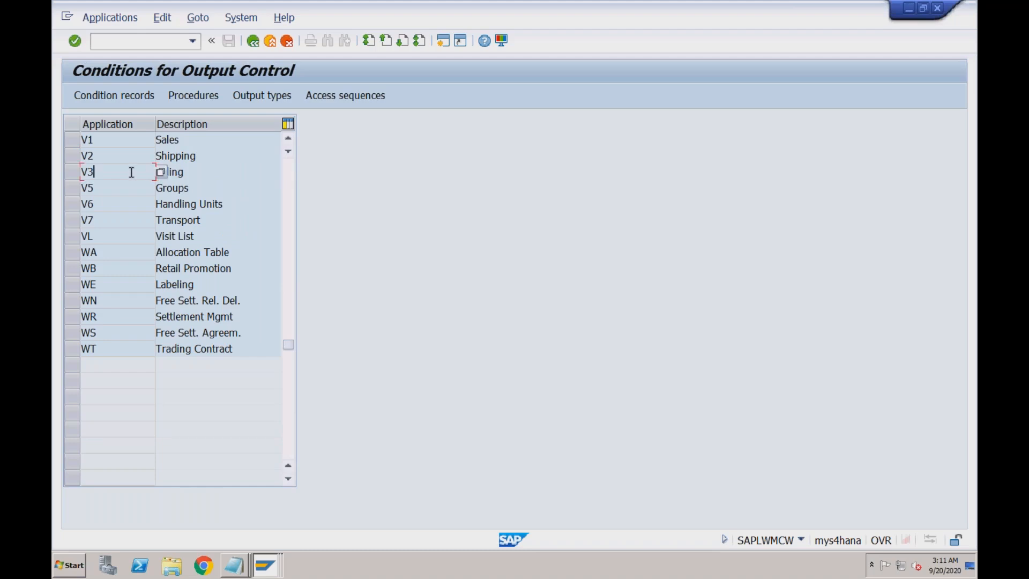
left_click(73, 171)
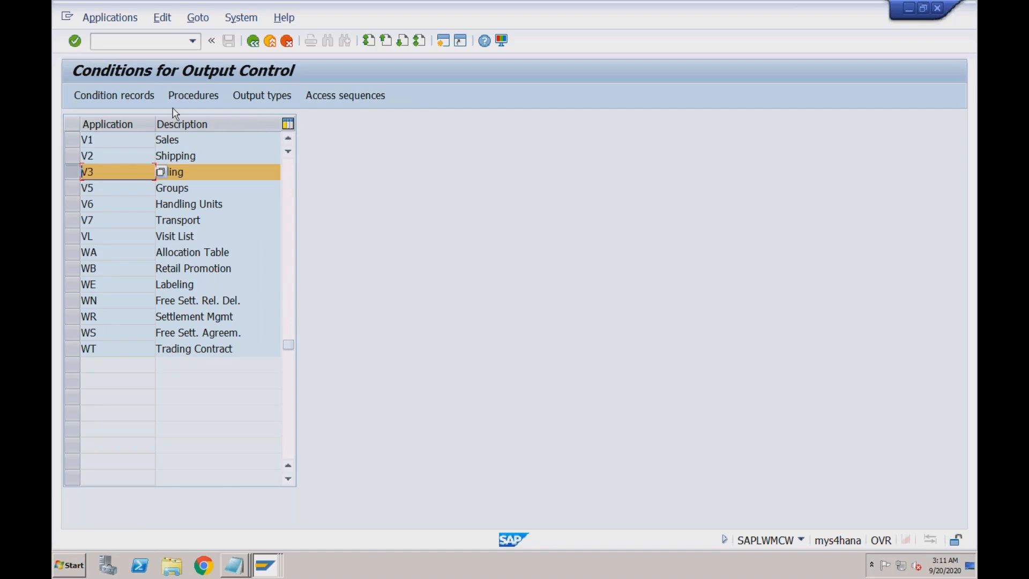
left_click(249, 98)
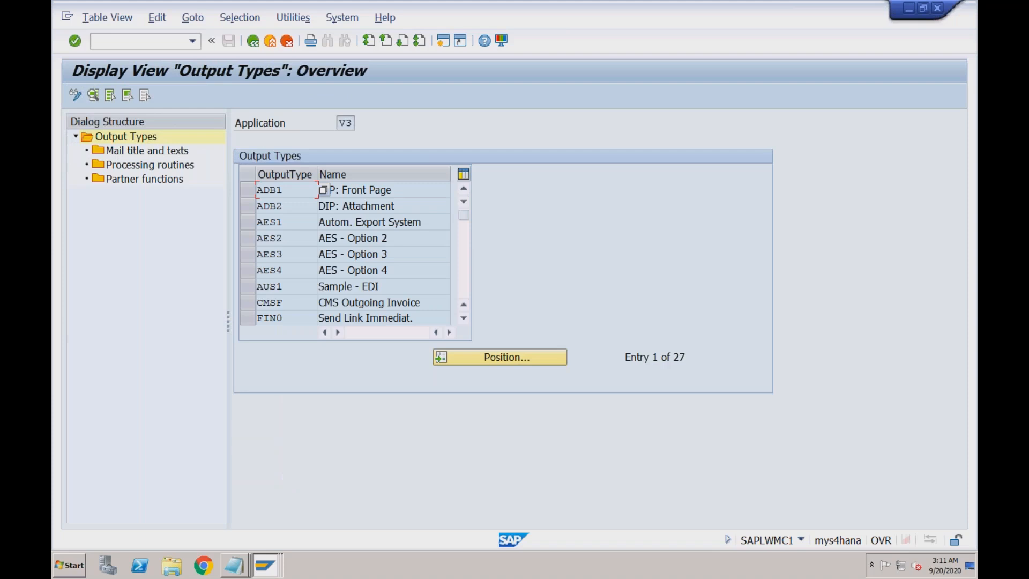
- Review the 27 V3 billing output types, including RD00 Invoice, LR00 Invoice list and MAIL
left_click(464, 244)
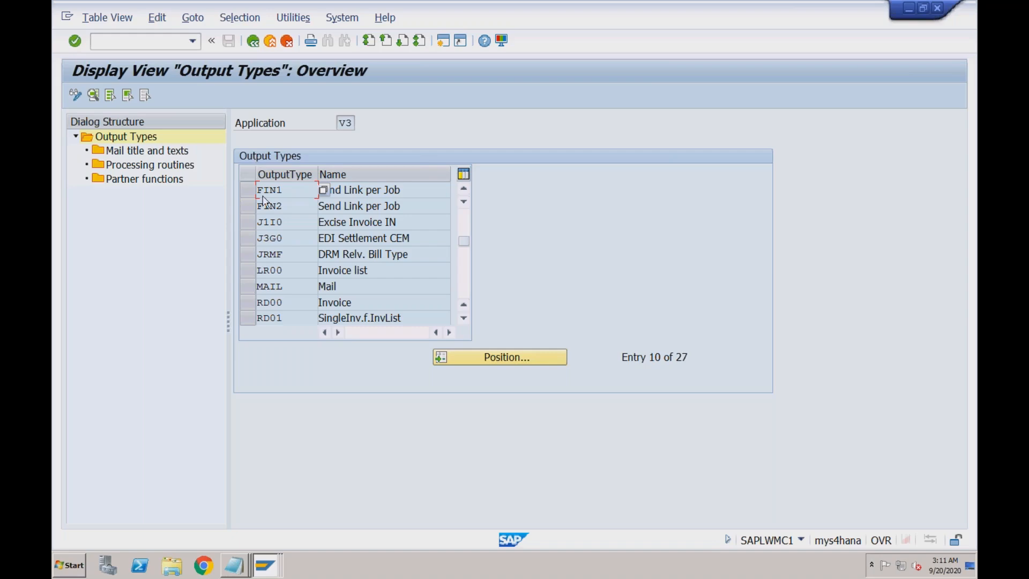
- Add the line 'BRF+ --> Business Rules Framework' below the flow note in Notepad
mouse_move(242, 563)
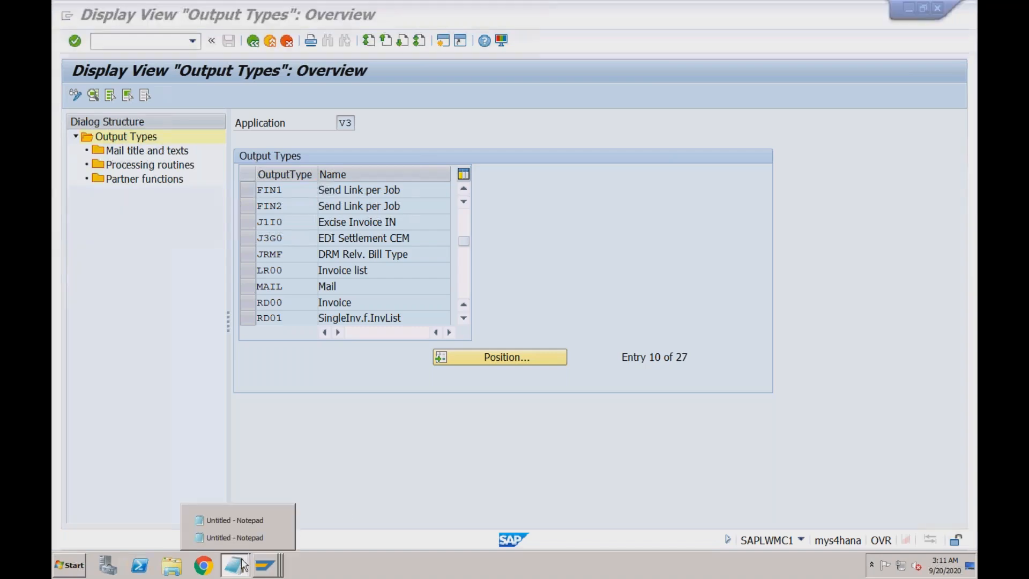
left_click(257, 536)
key("Return")
type("BRF+ --> Busine")
type("Rules Framework")
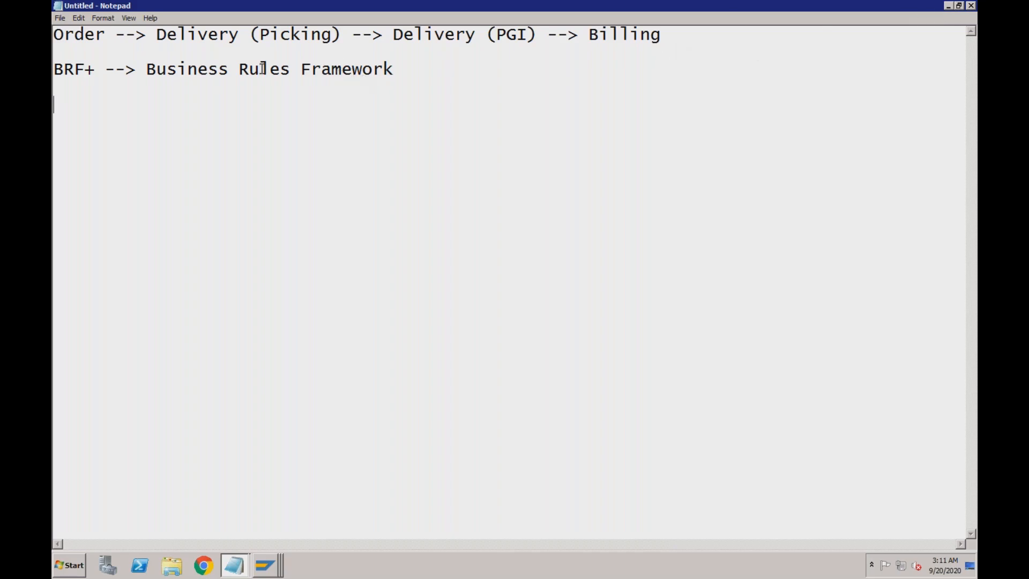
left_click_drag(55, 68, 338, 83)
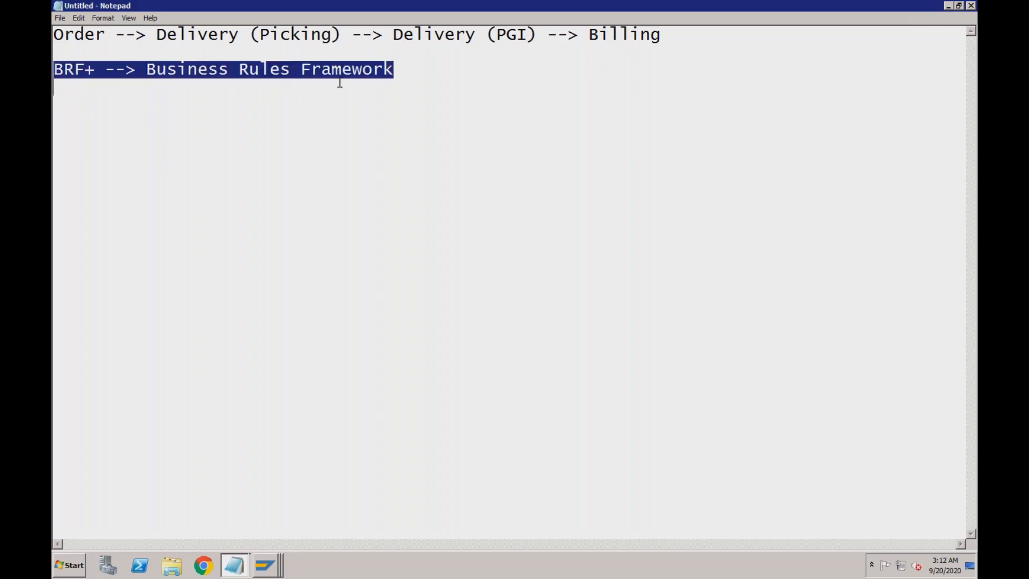
left_click(268, 566)
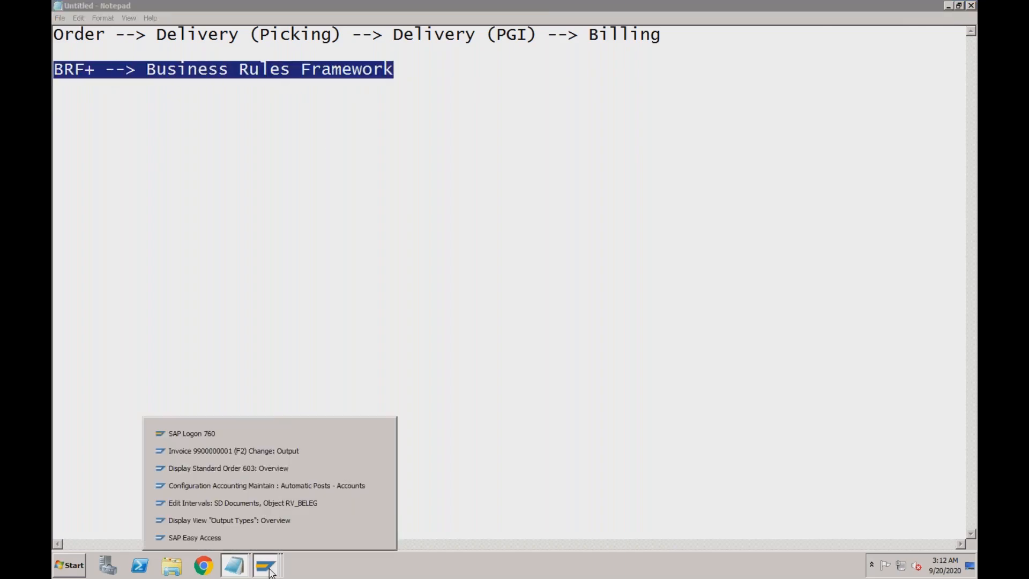
left_click(276, 450)
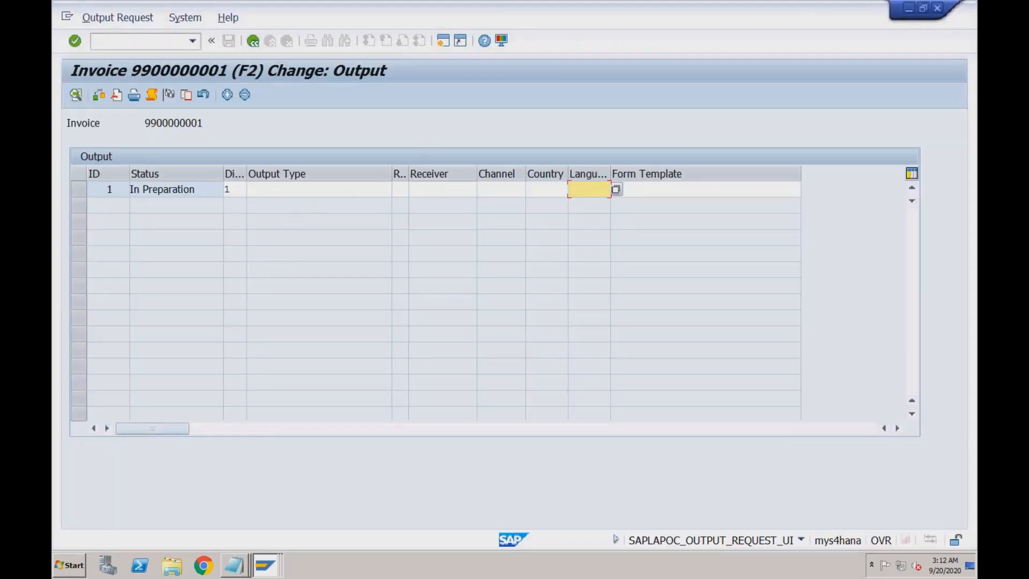
- Look over the empty Receiver, Channel, Country, Language and Form Template fields, then enter /nspro
left_click(459, 191)
left_click(517, 189)
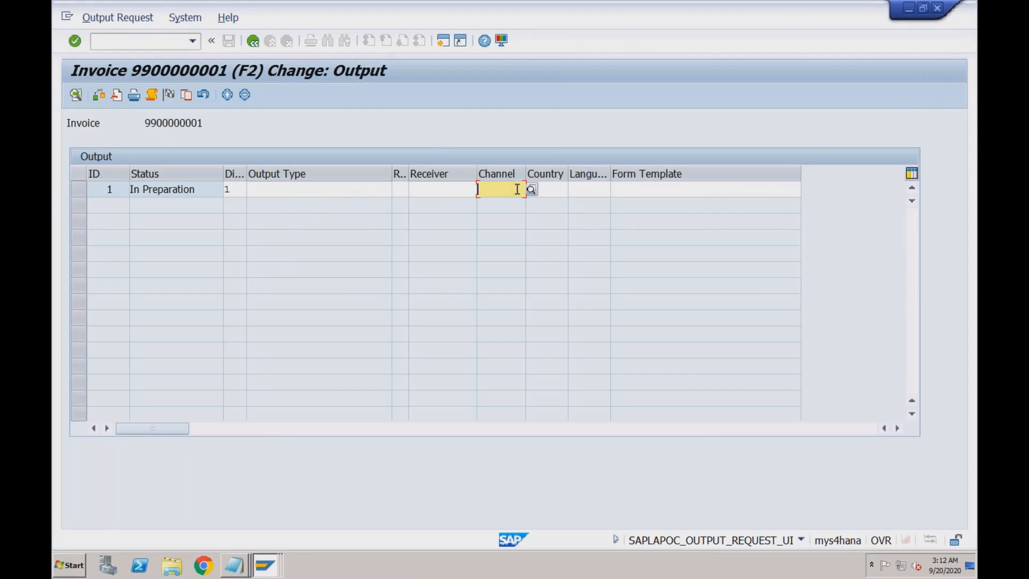
left_click(452, 192)
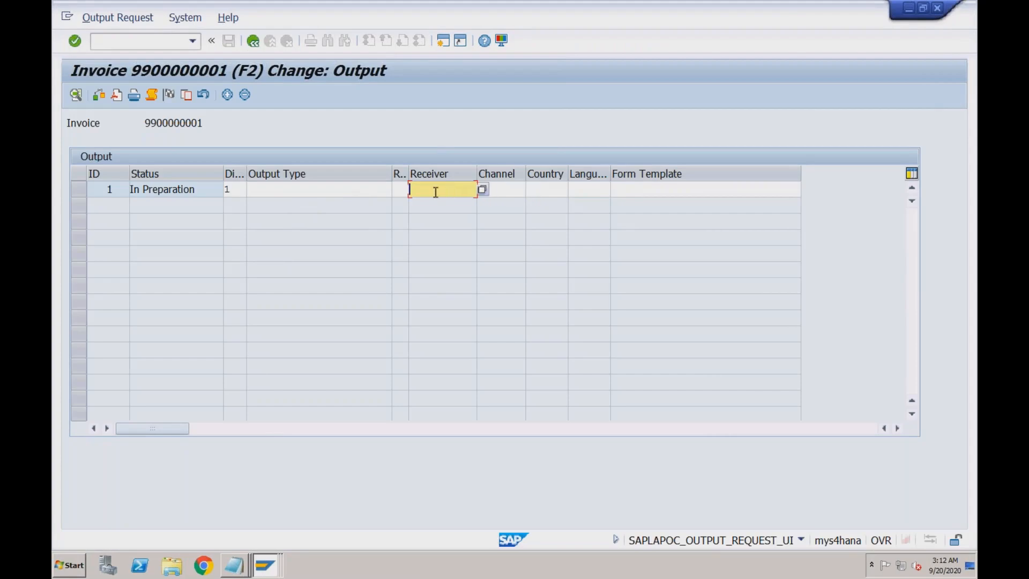
left_click(402, 189)
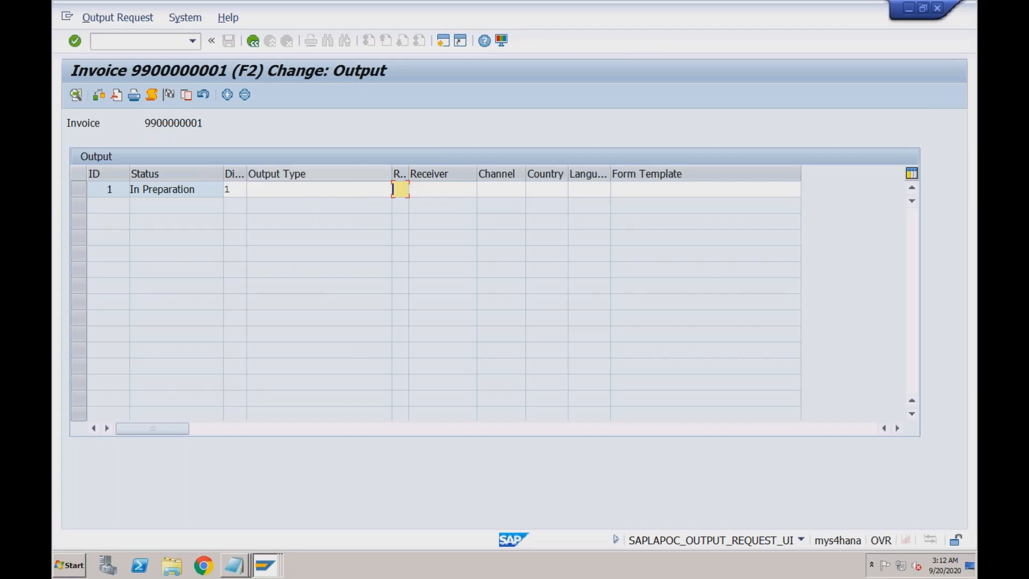
left_click(494, 191)
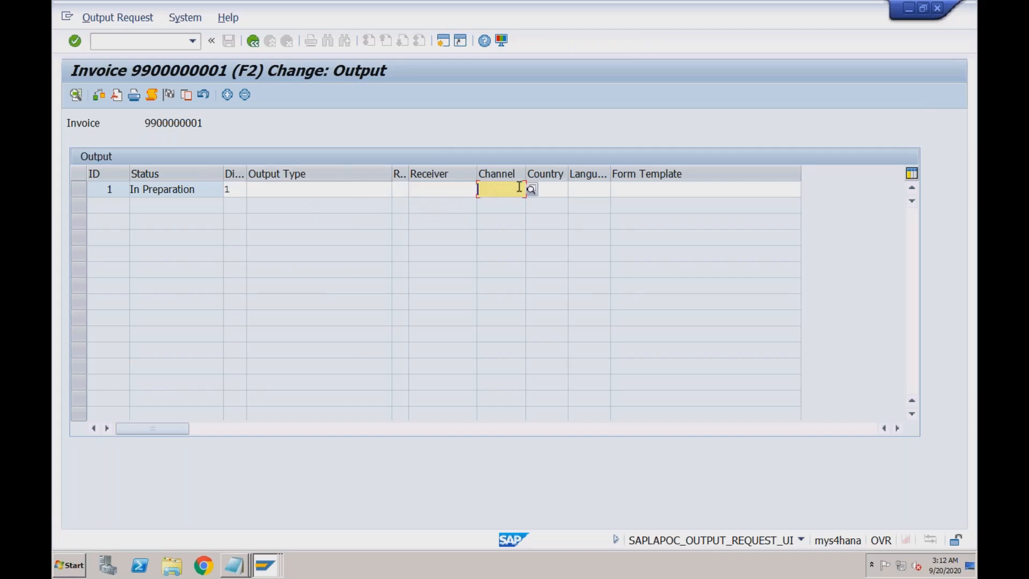
left_click(549, 189)
left_click(601, 189)
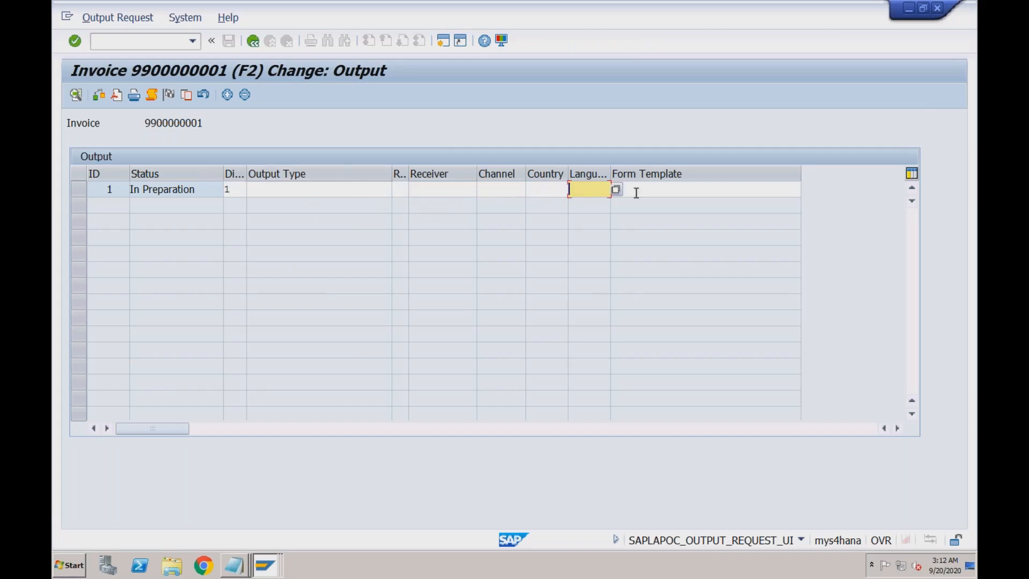
left_click(636, 192)
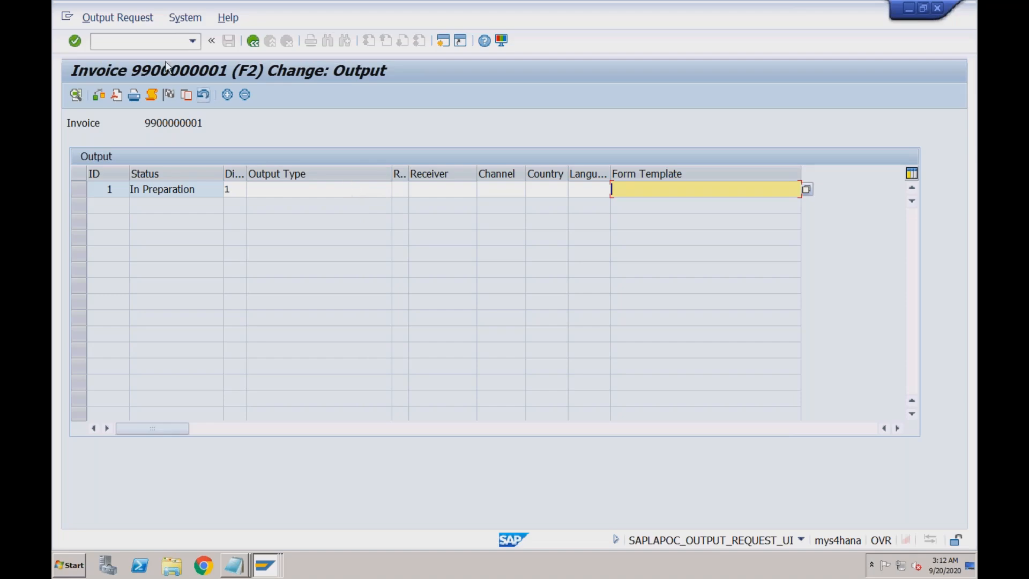
left_click(154, 44)
type("/")
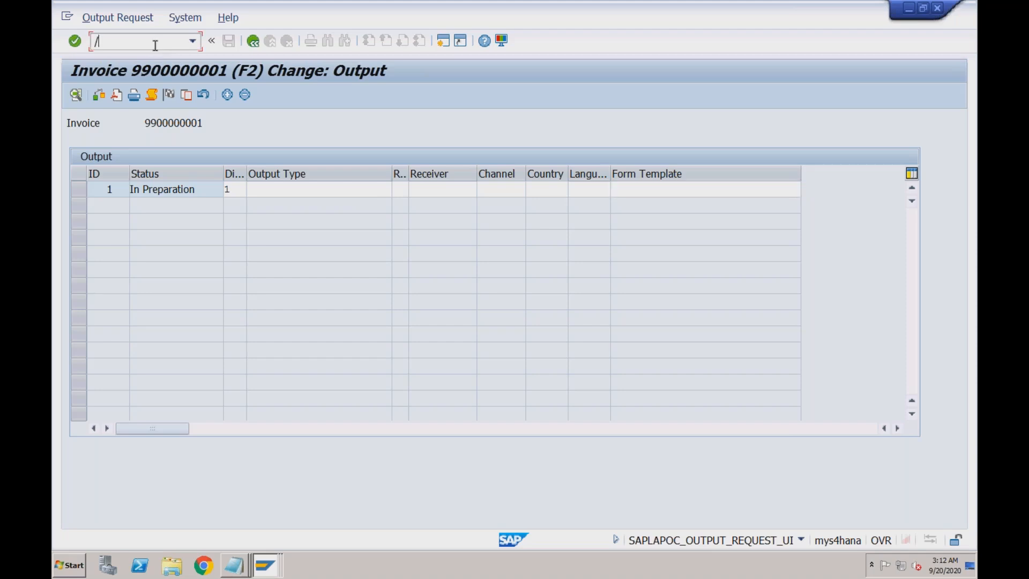
type("nspro")
- Run SPRO and execute Manage Application Object Type Activation under Cross-Application Components > Output Control
key("Return")
left_click(136, 95)
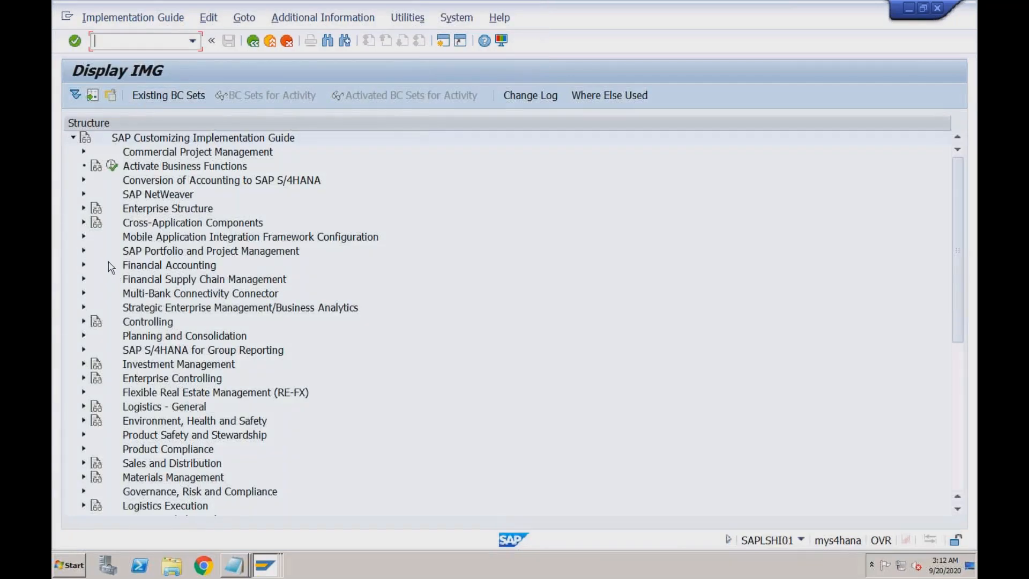
left_click(129, 226)
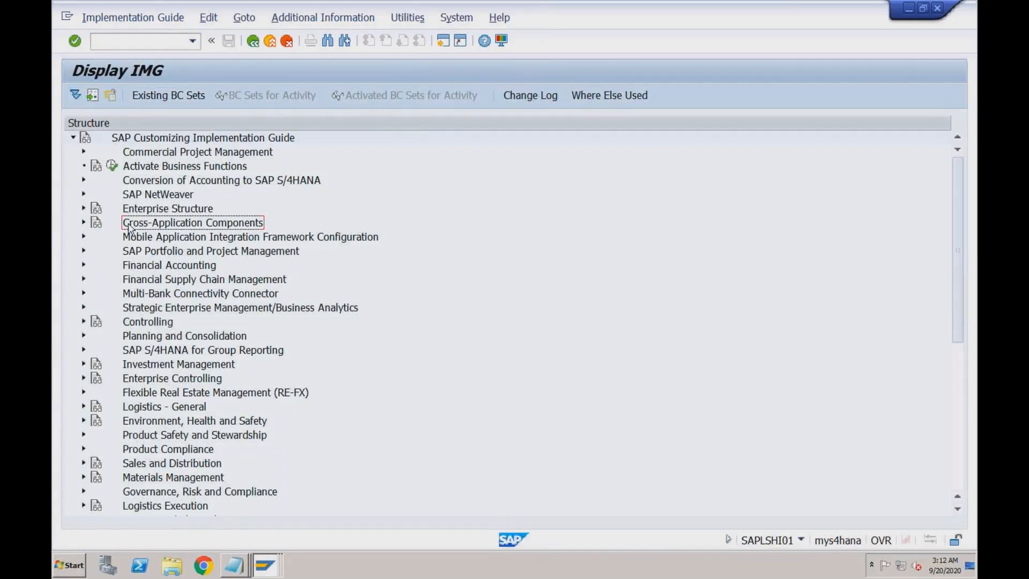
left_click(84, 223)
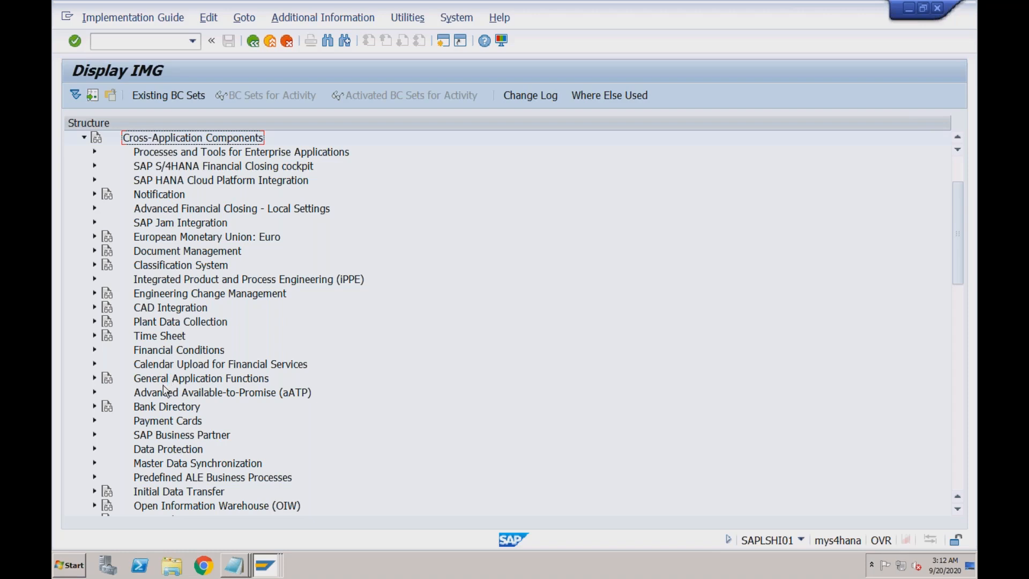
left_click(959, 304)
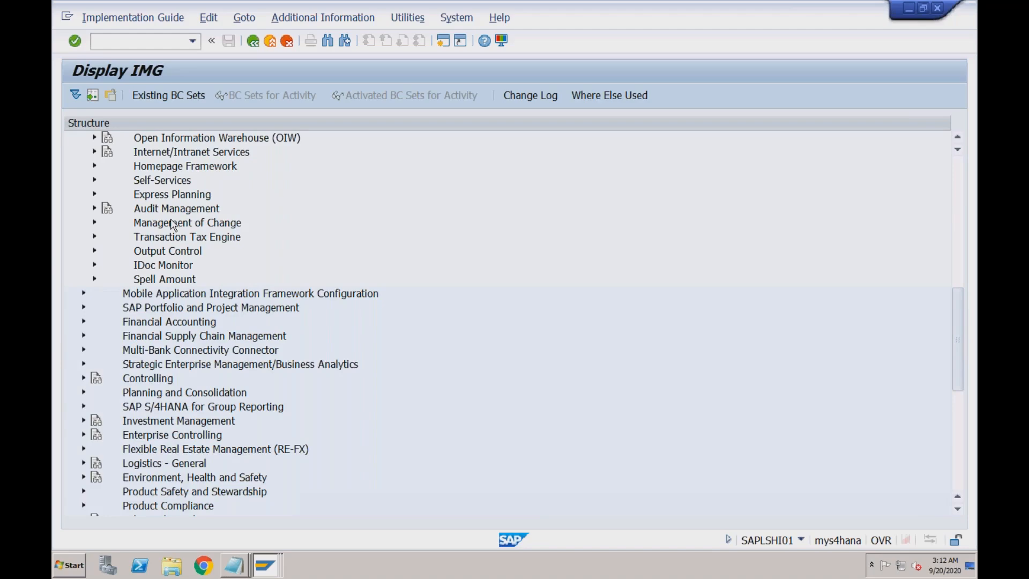
left_click(152, 251)
left_click(95, 251)
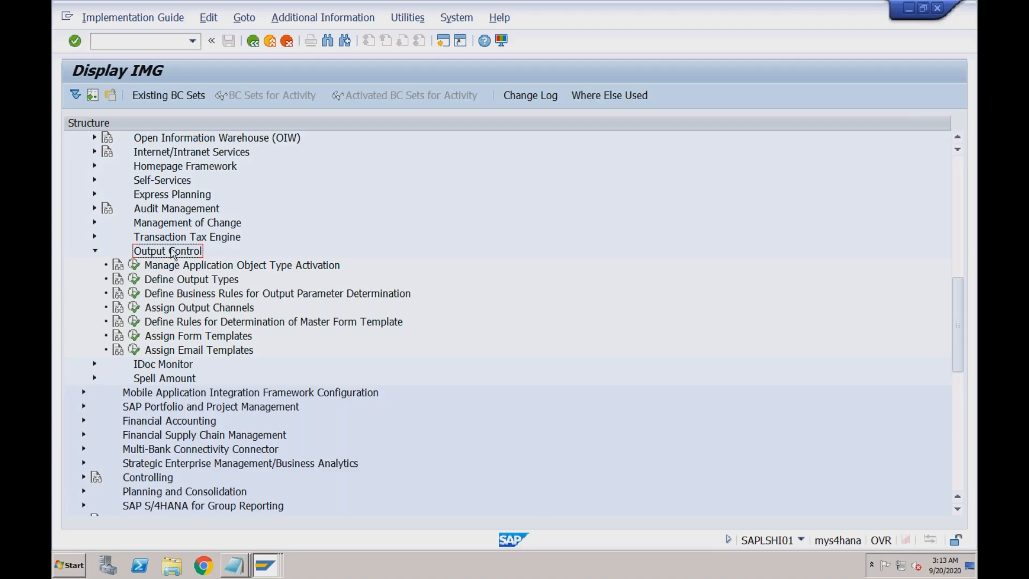
left_click(186, 268)
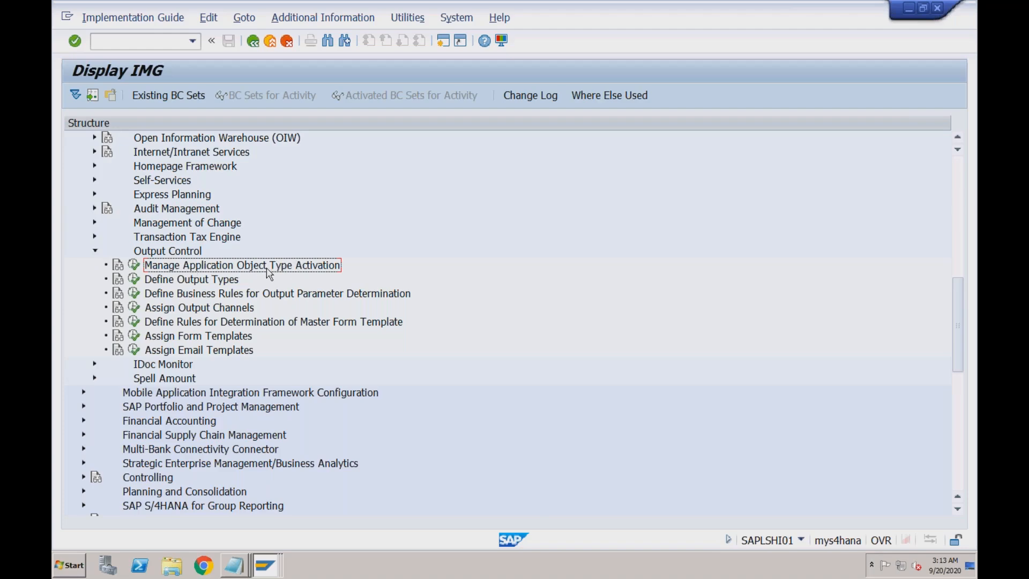
left_click(134, 265)
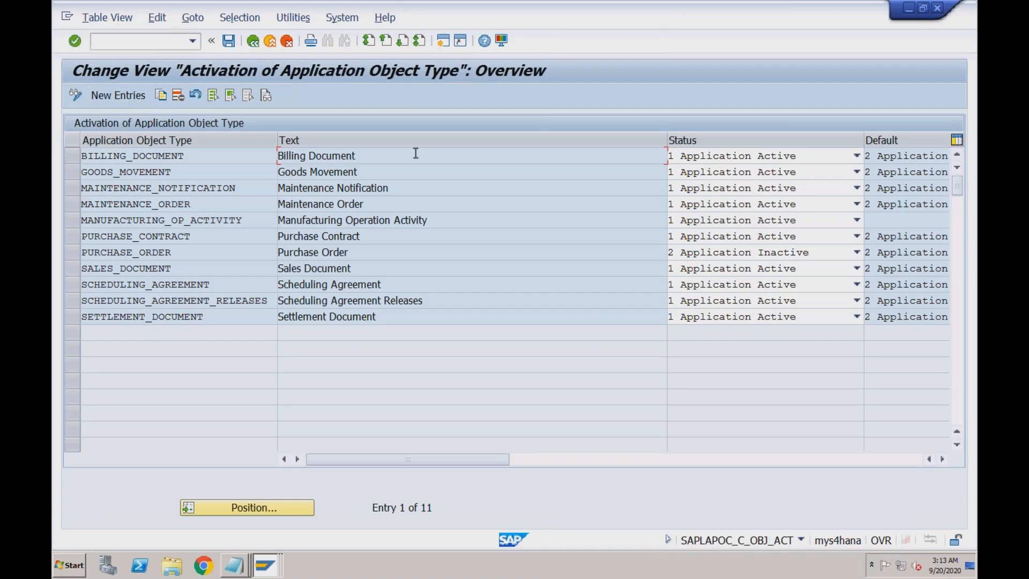
- Set BILLING_DOCUMENT to '2 Application Inactive', save it under a customizing request, and go back
left_click(74, 157)
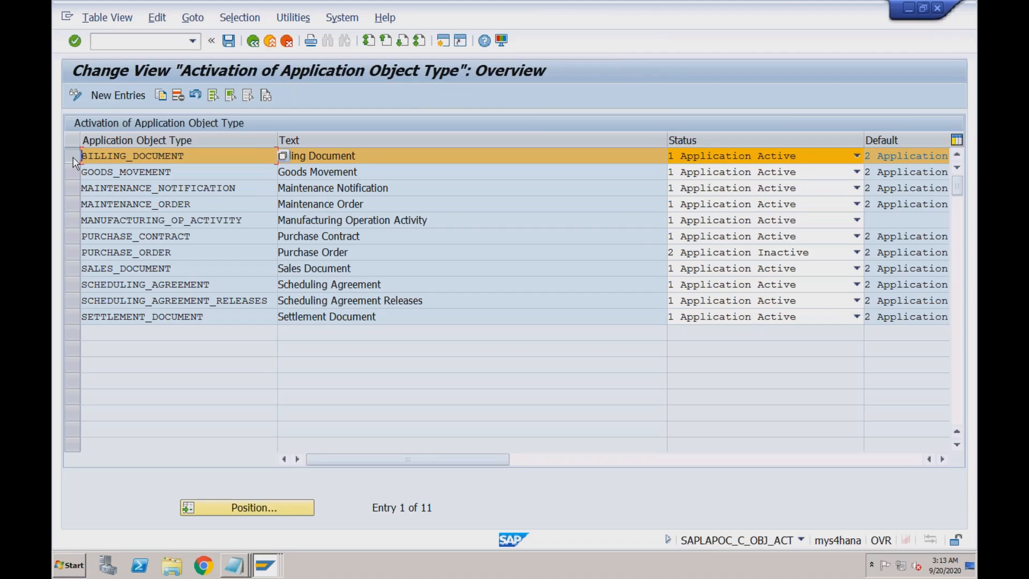
left_click(193, 256)
left_click(789, 157)
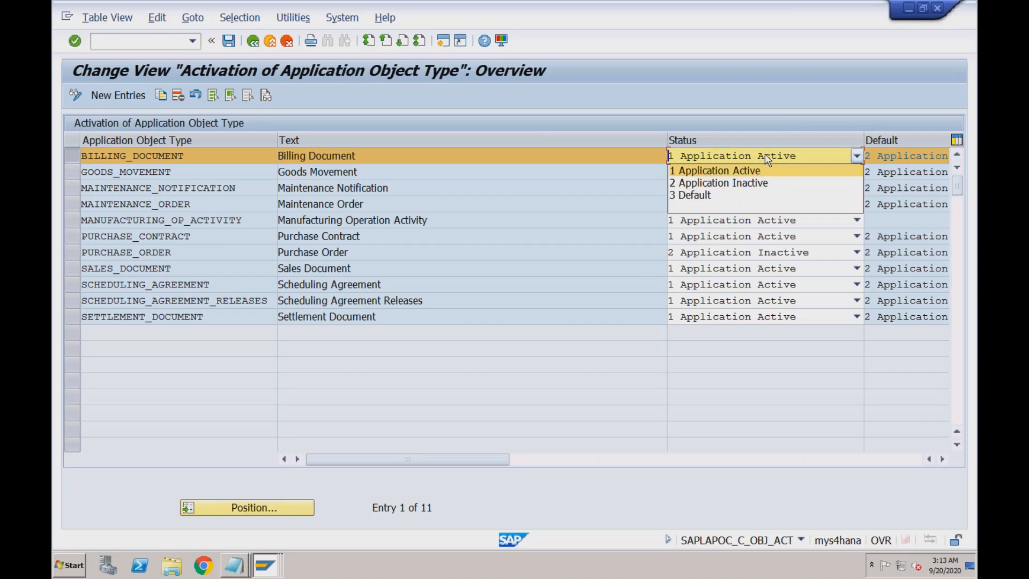
left_click(758, 184)
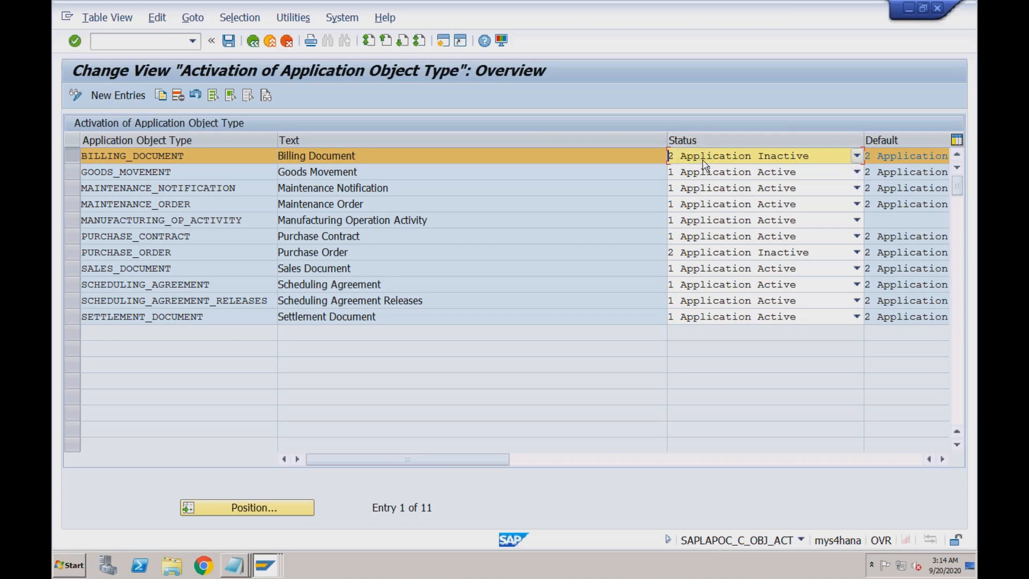
left_click(227, 43)
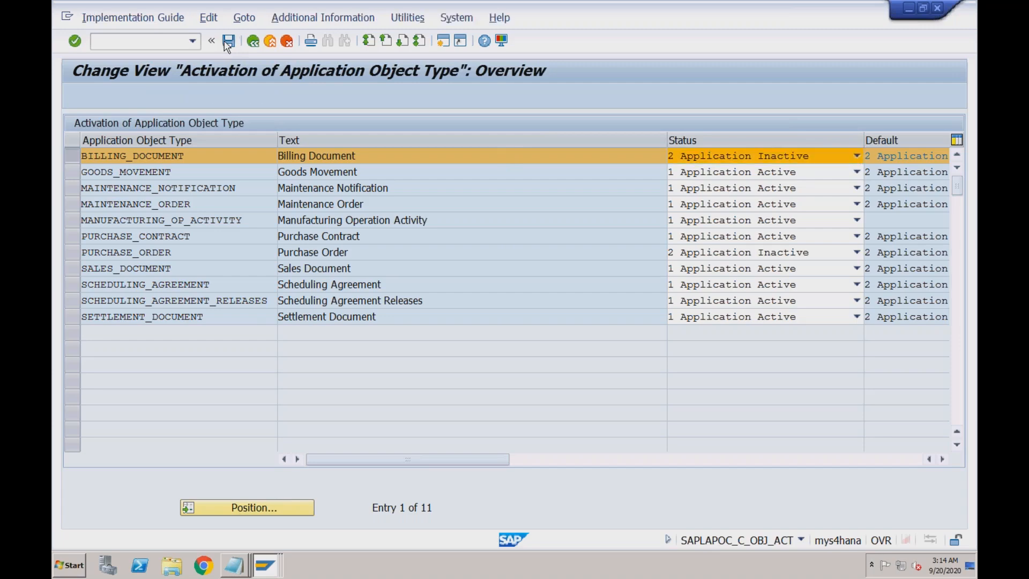
left_click(413, 259)
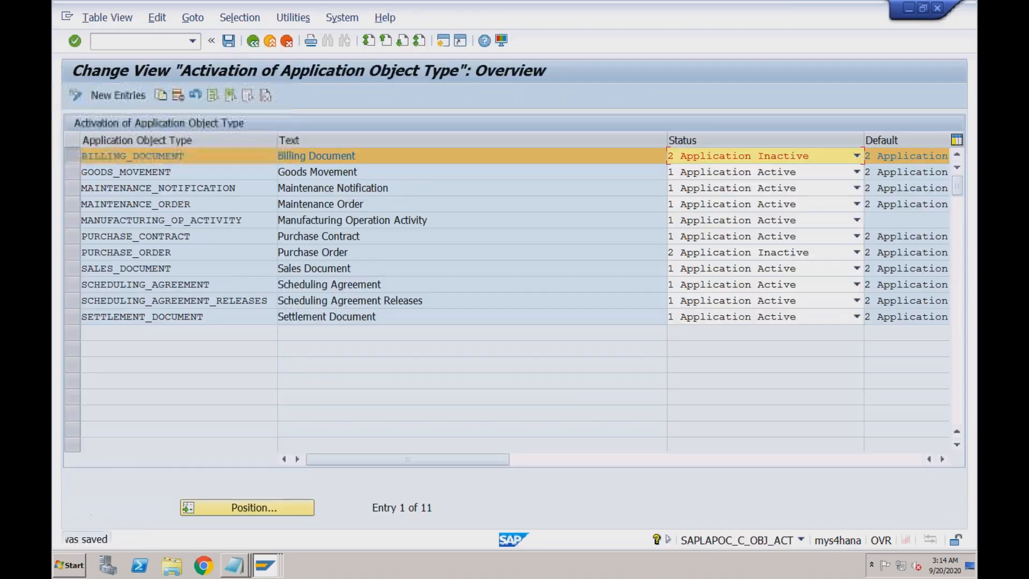
left_click(255, 44)
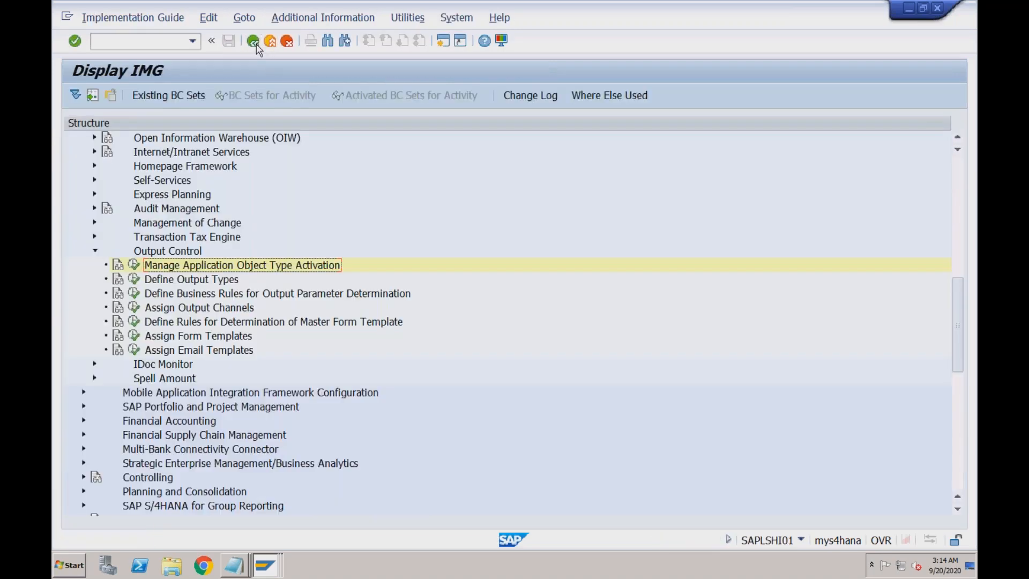
left_click(256, 46)
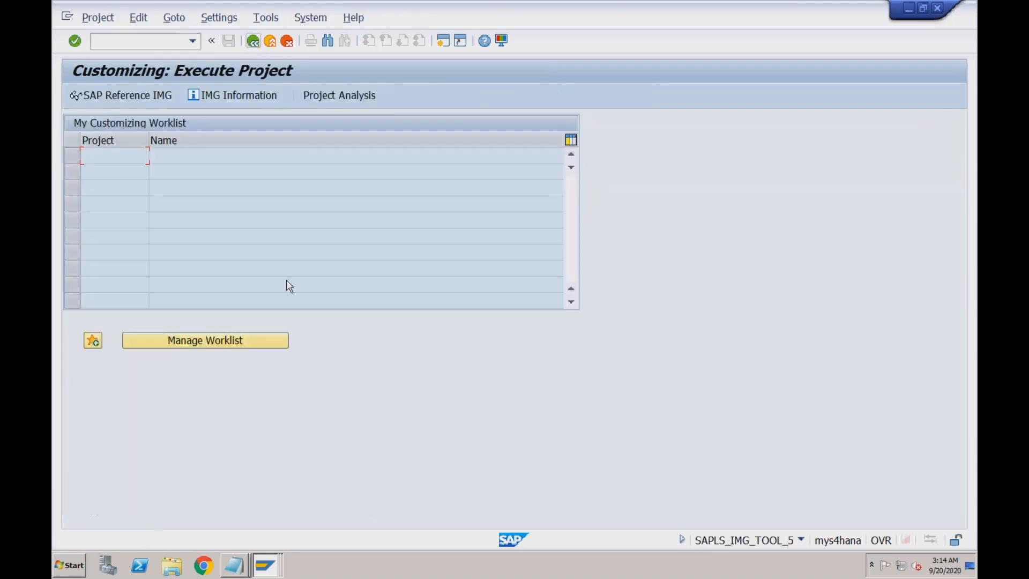
left_click(264, 564)
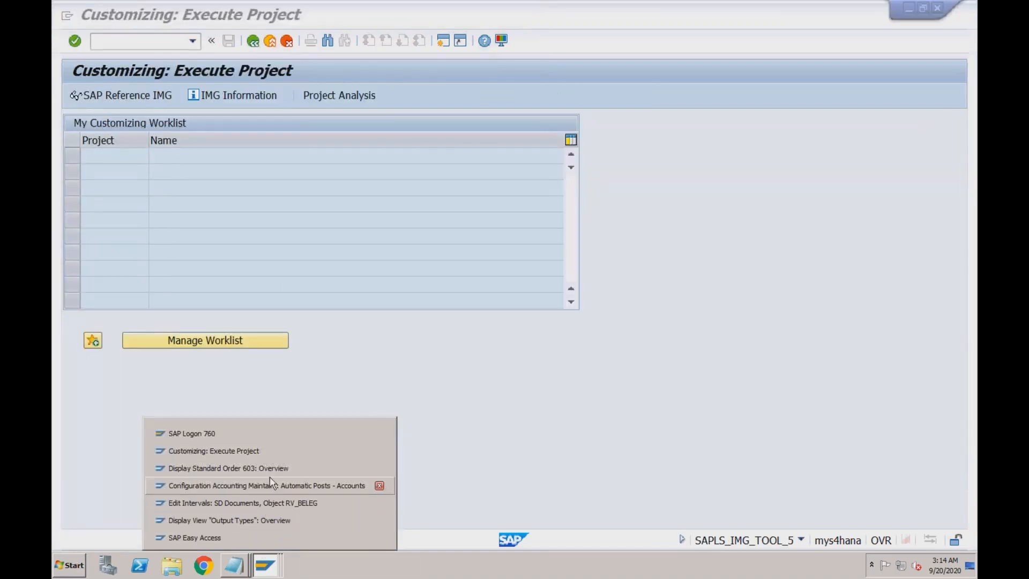
left_click(262, 504)
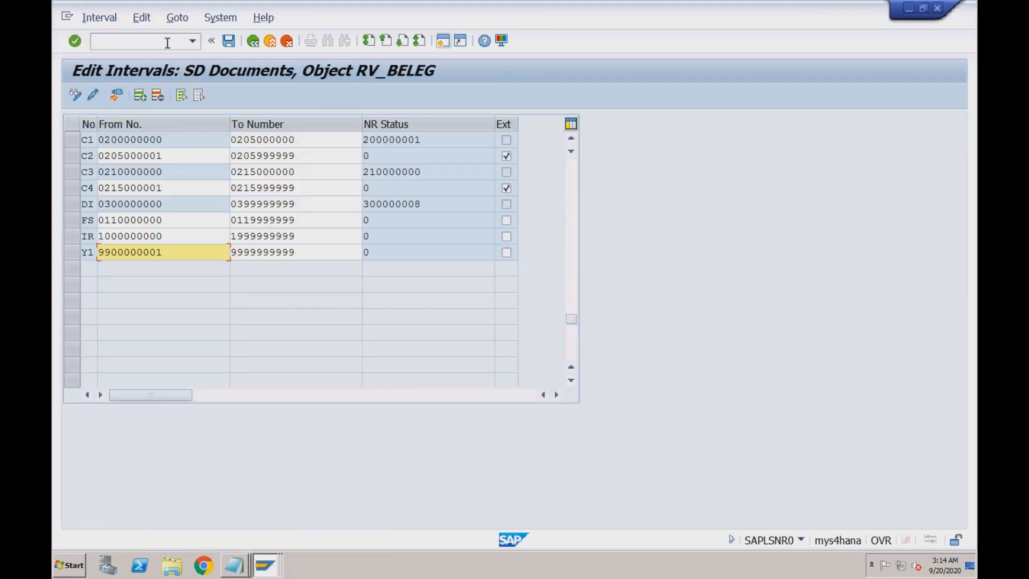
left_click(166, 43)
type("/nvf01")
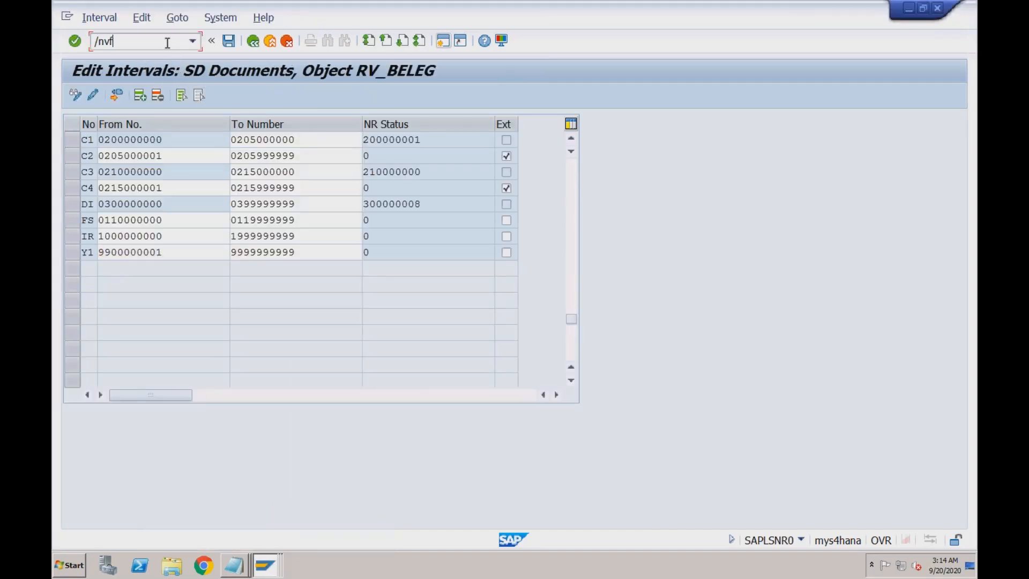
key("Return")
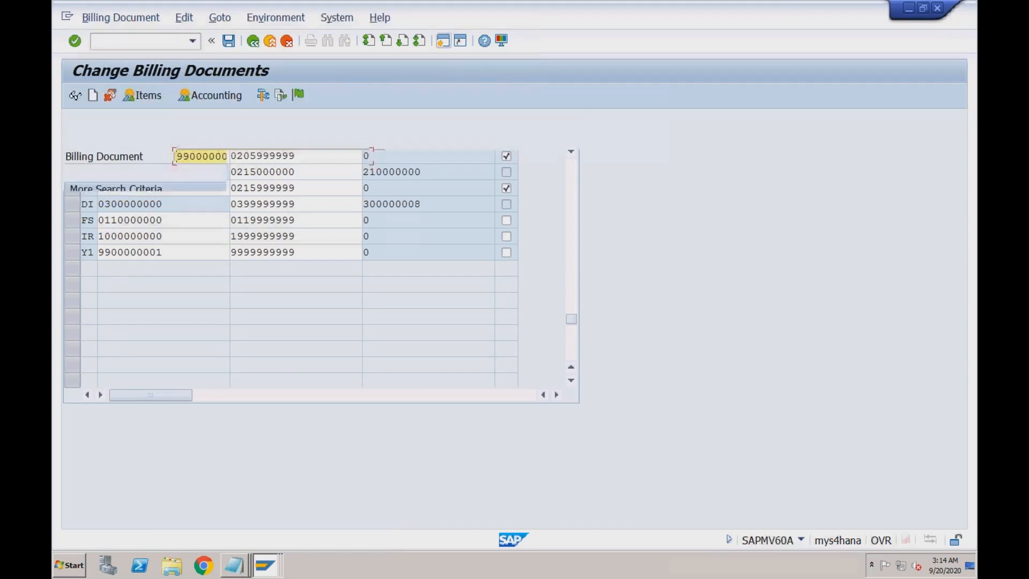
key("Return")
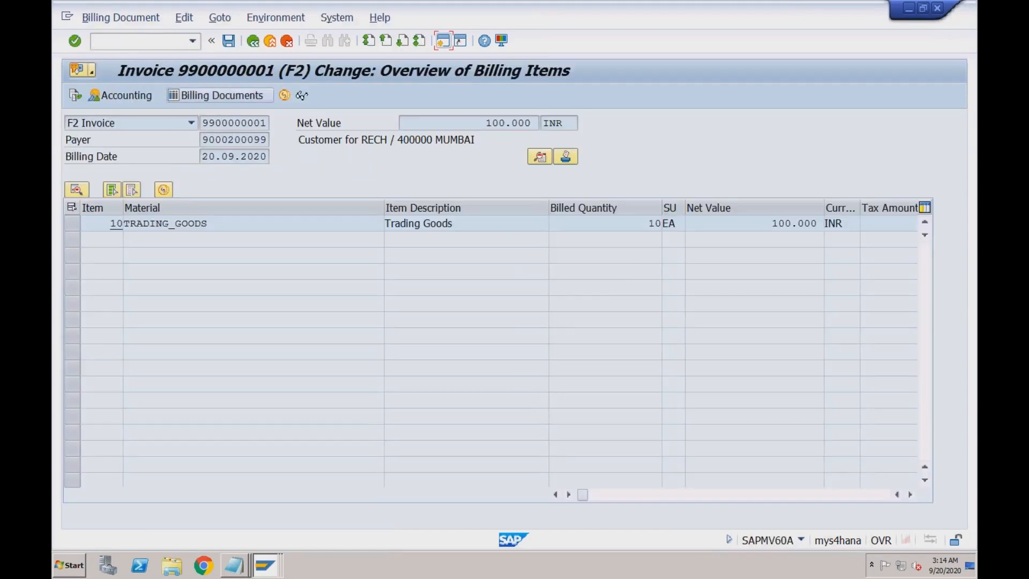
- Display the invoice's header output list, which now shows no outputs
left_click(219, 17)
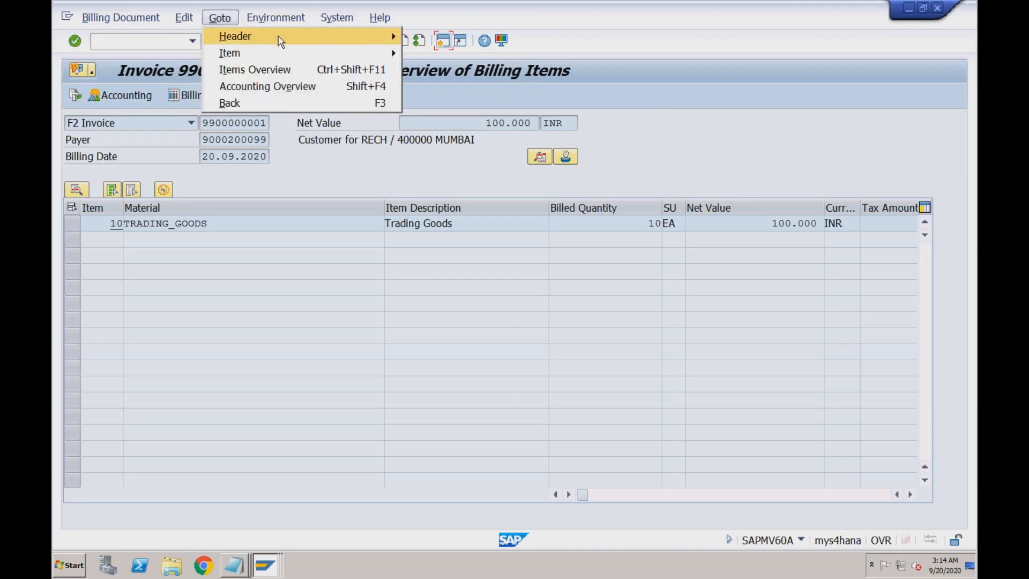
mouse_move(355, 38)
left_click(566, 88)
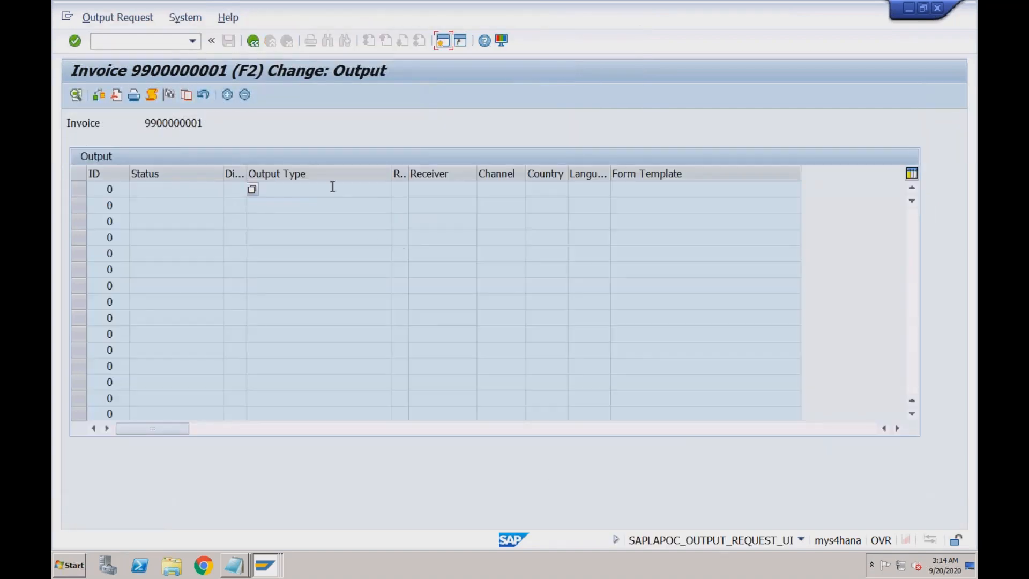
left_click(294, 189)
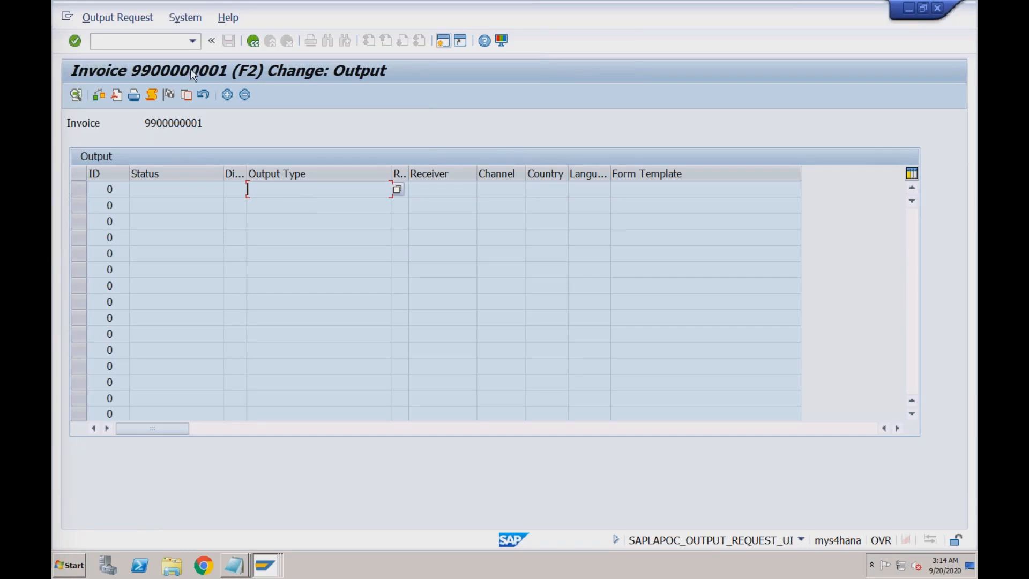
left_click(172, 42)
type("/")
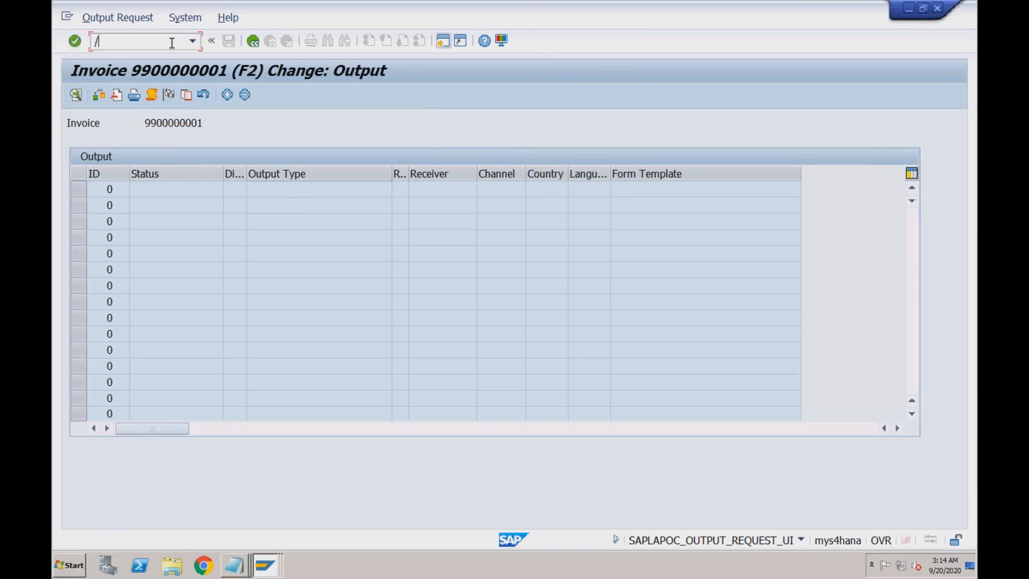
type("nva01")
- Create an OR order by copying reference order 603, found under sales organization RECH
key("Return")
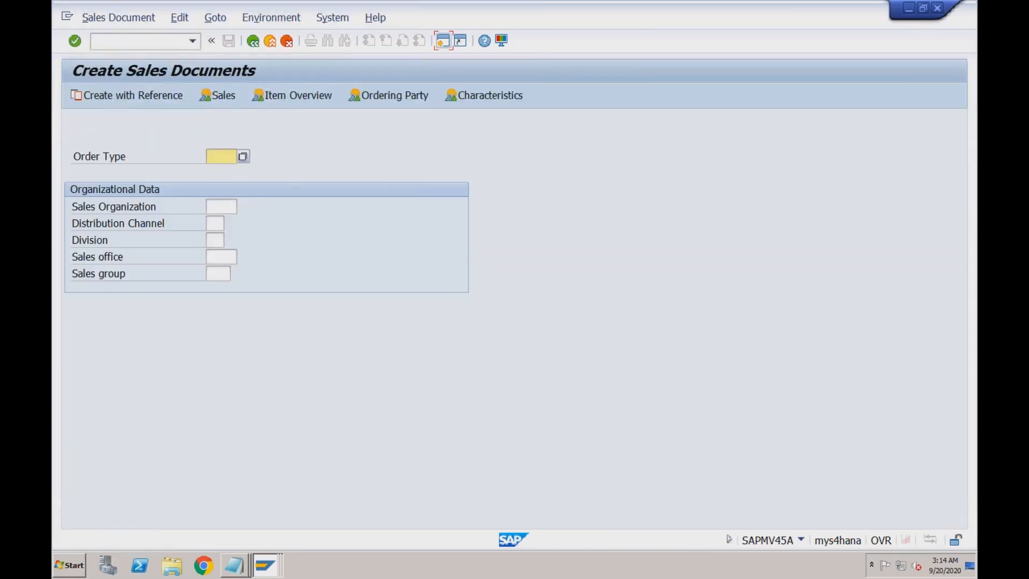
left_click(215, 155)
type("or")
left_click(162, 102)
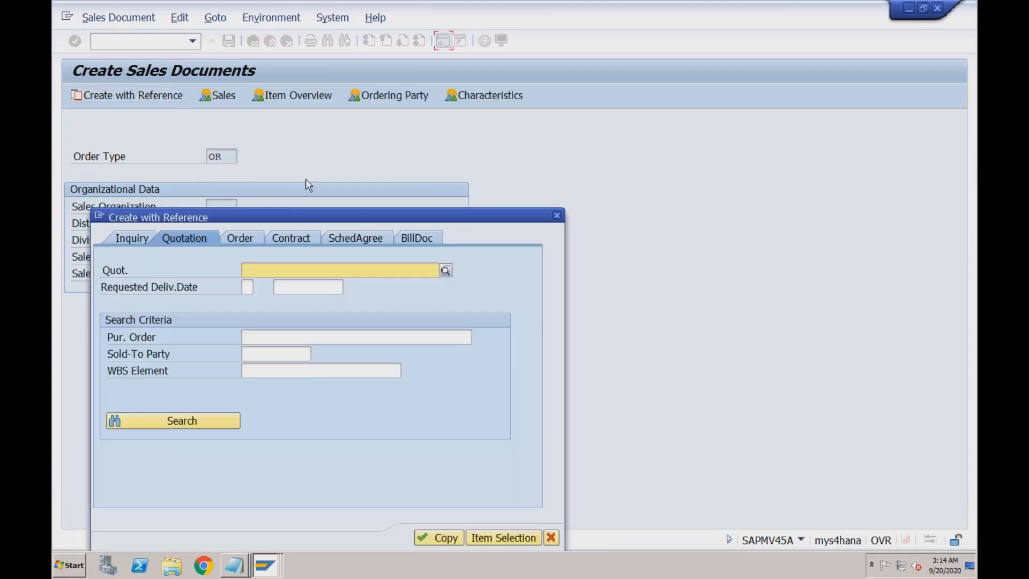
left_click(243, 239)
left_click(280, 269)
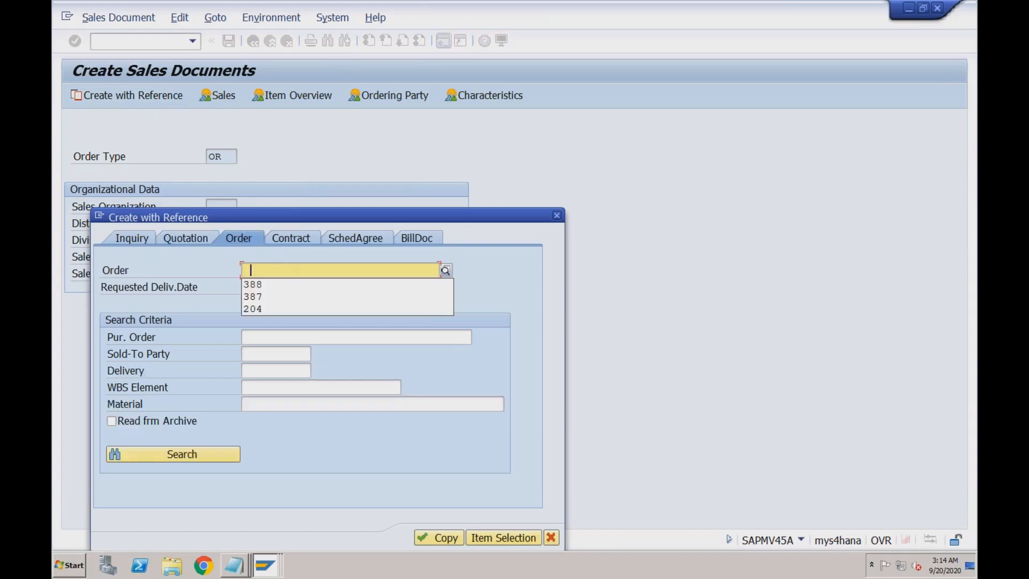
left_click(445, 271)
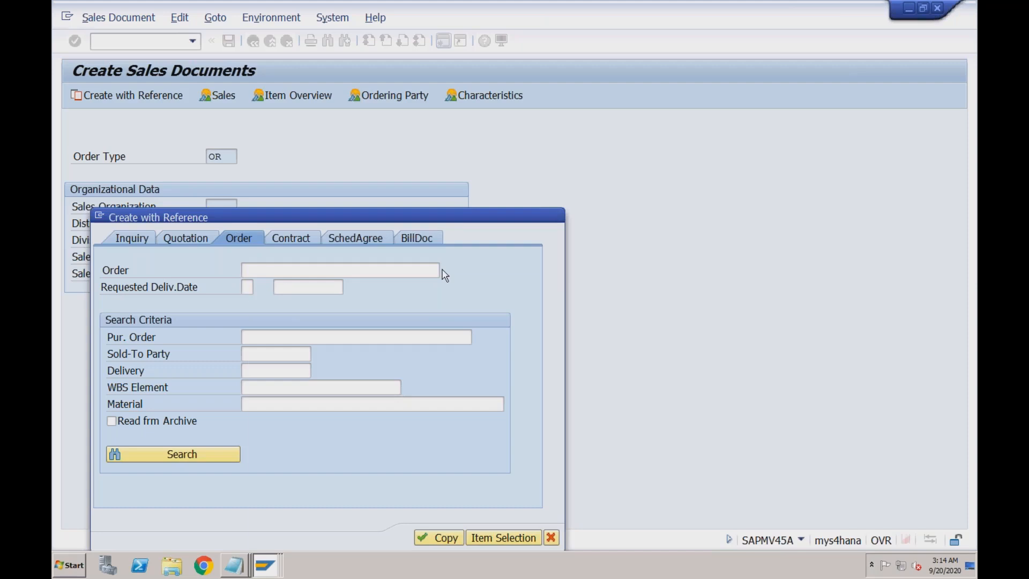
left_click(409, 116)
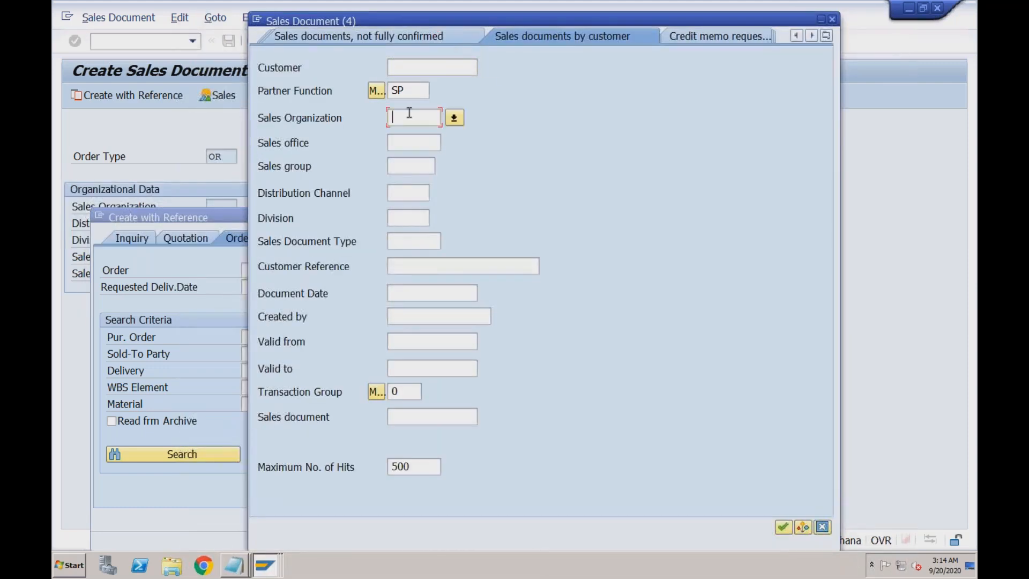
type("rech")
key("Return")
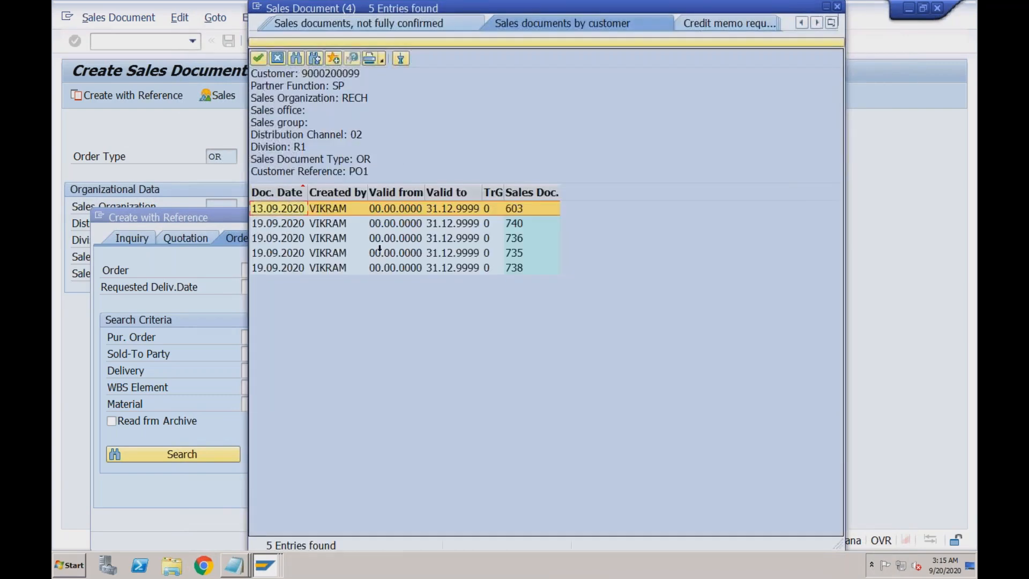
double_click(465, 209)
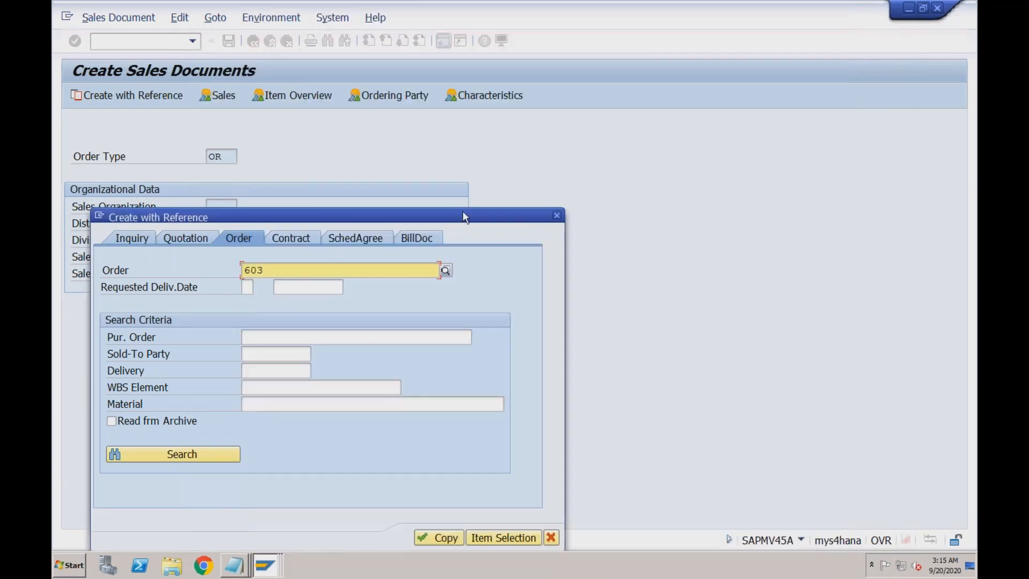
left_click(442, 538)
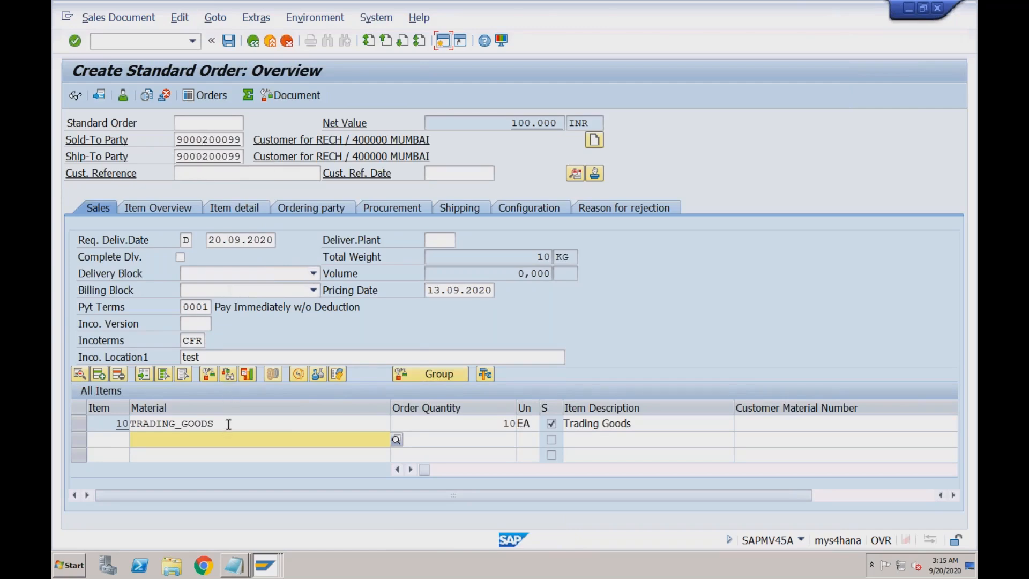
- Restart VA01 and create a new standard order copied from sales order 603
left_click(145, 39)
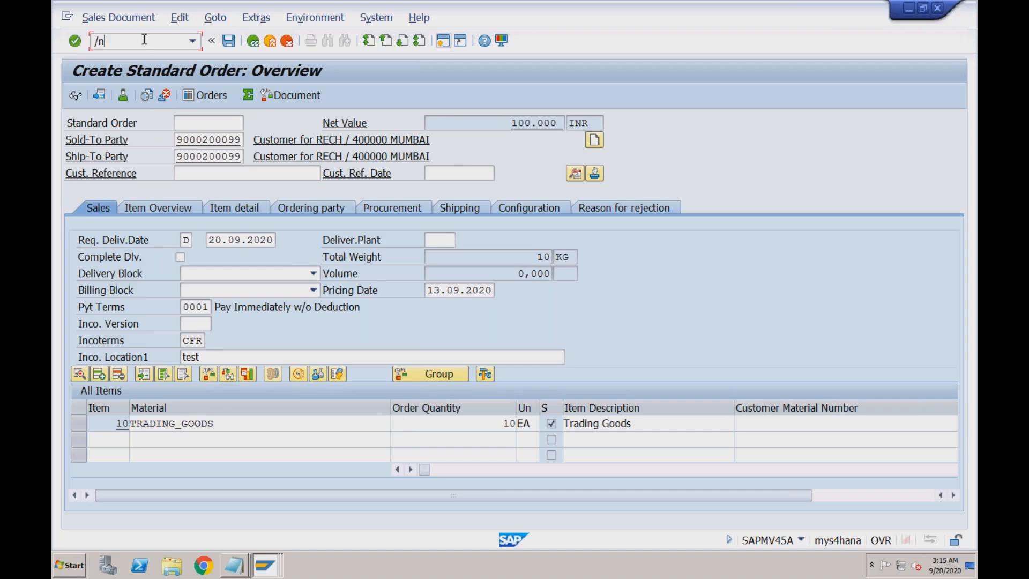
type("/n")
key("Return")
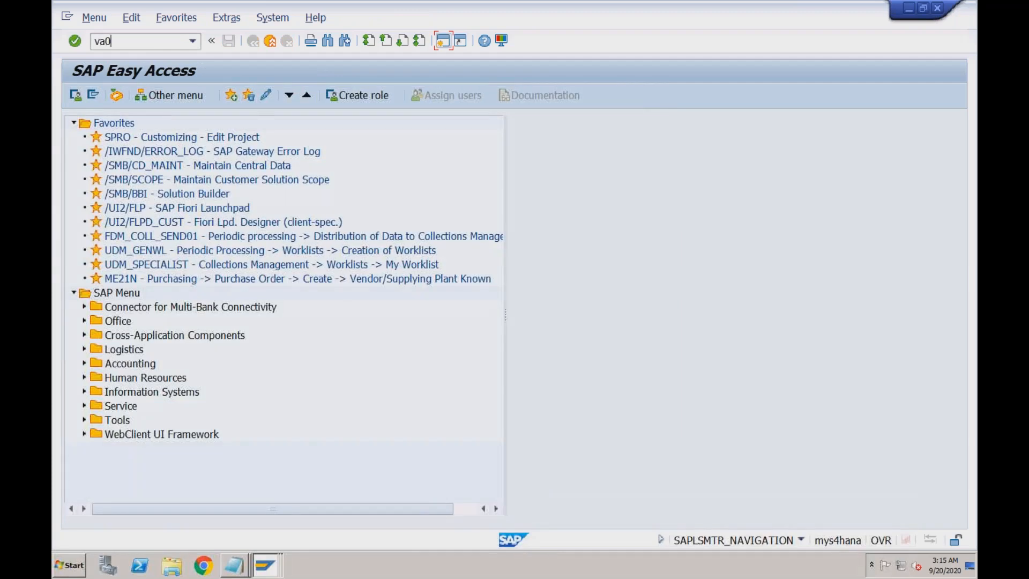
type("va01")
key("Return")
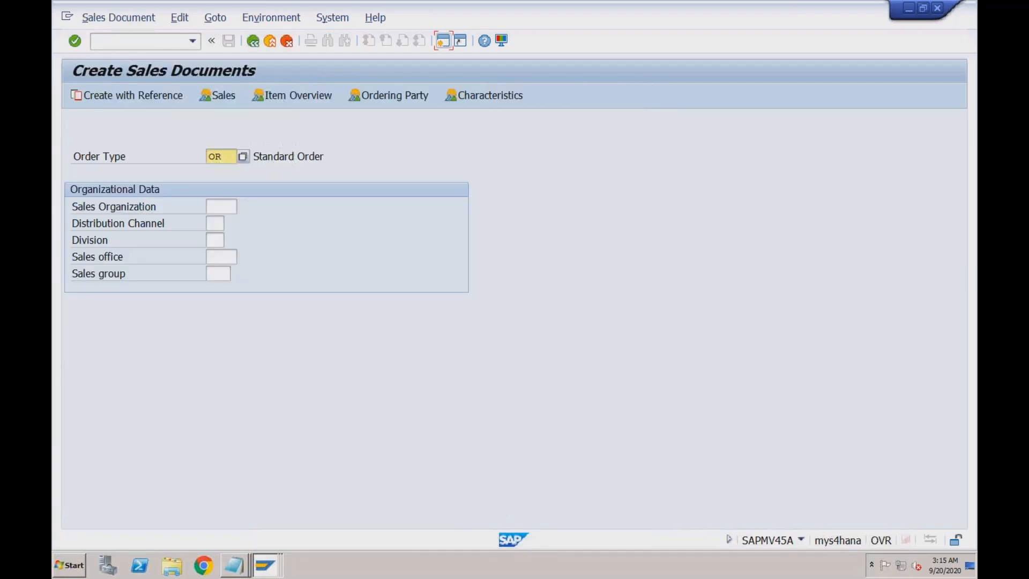
left_click(155, 97)
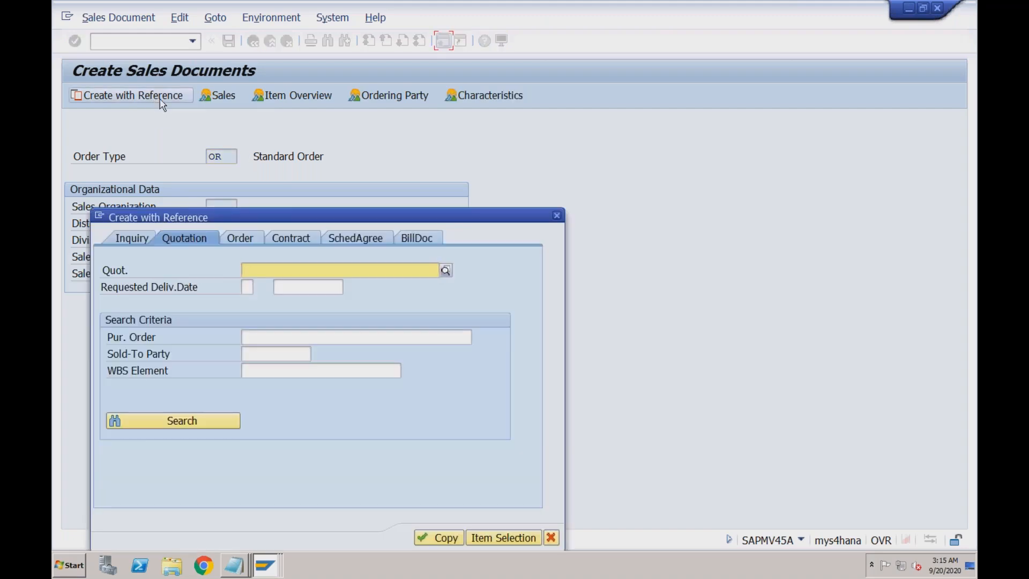
left_click(245, 239)
type("603")
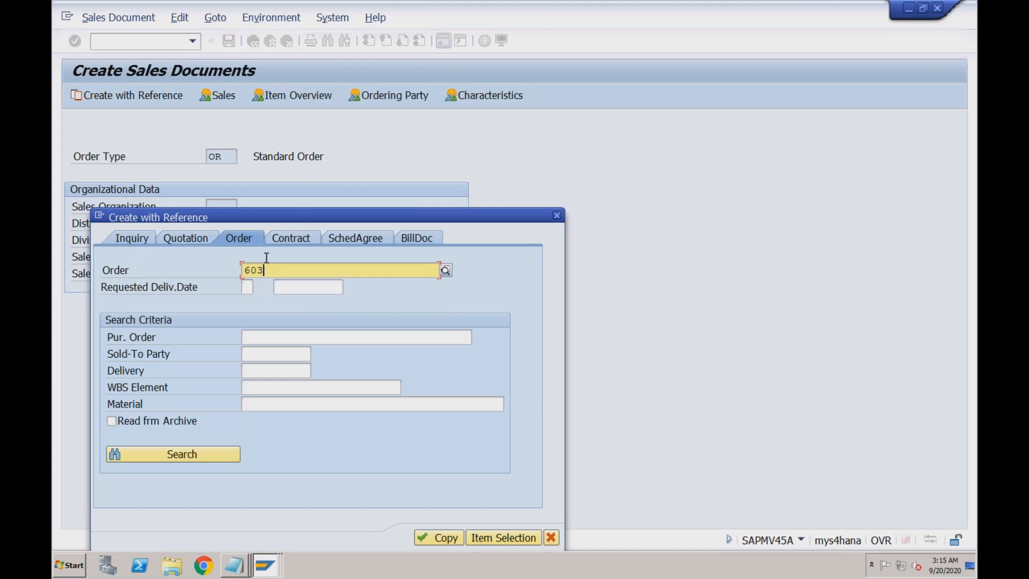
left_click(438, 536)
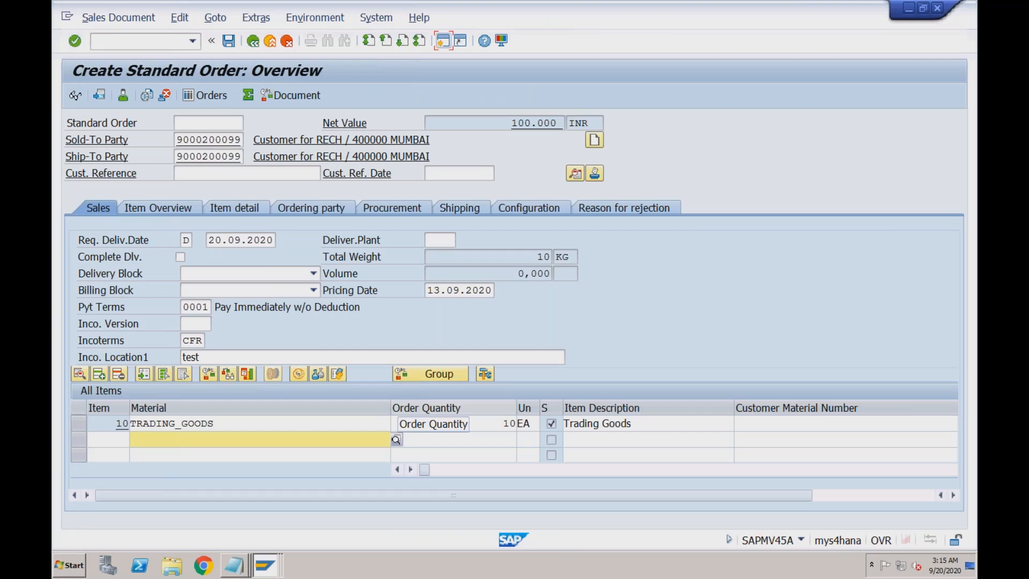
- Enter customer reference Test1 with reference date 13.09.2020
left_click(256, 174)
left_click(431, 171)
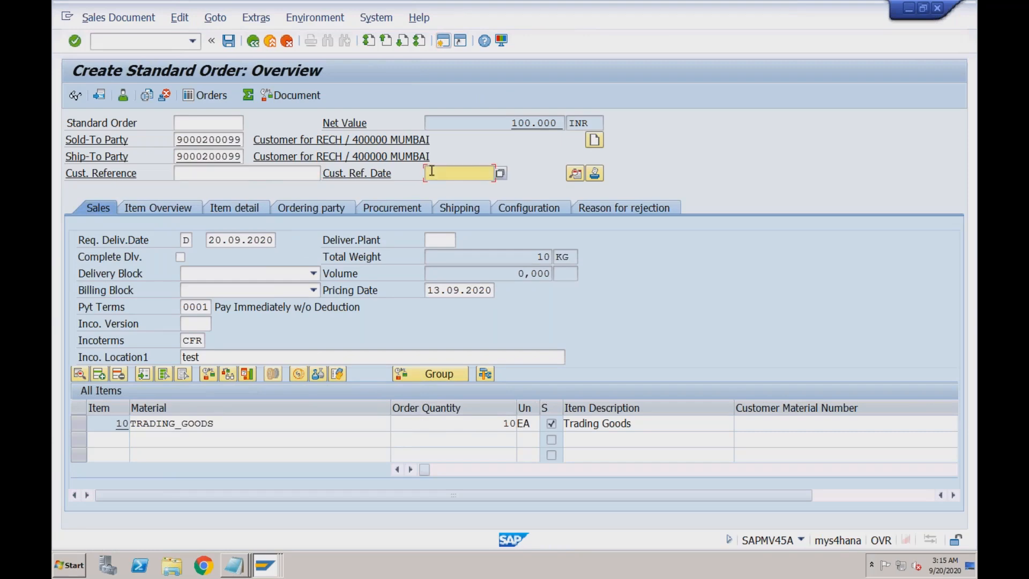
left_click(262, 175)
type("Test1")
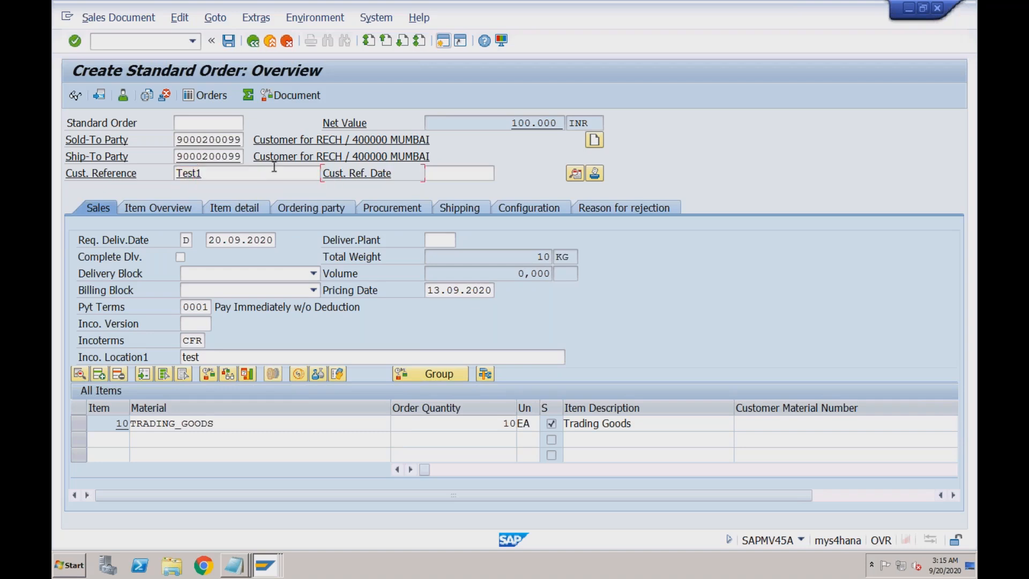
left_click(467, 175)
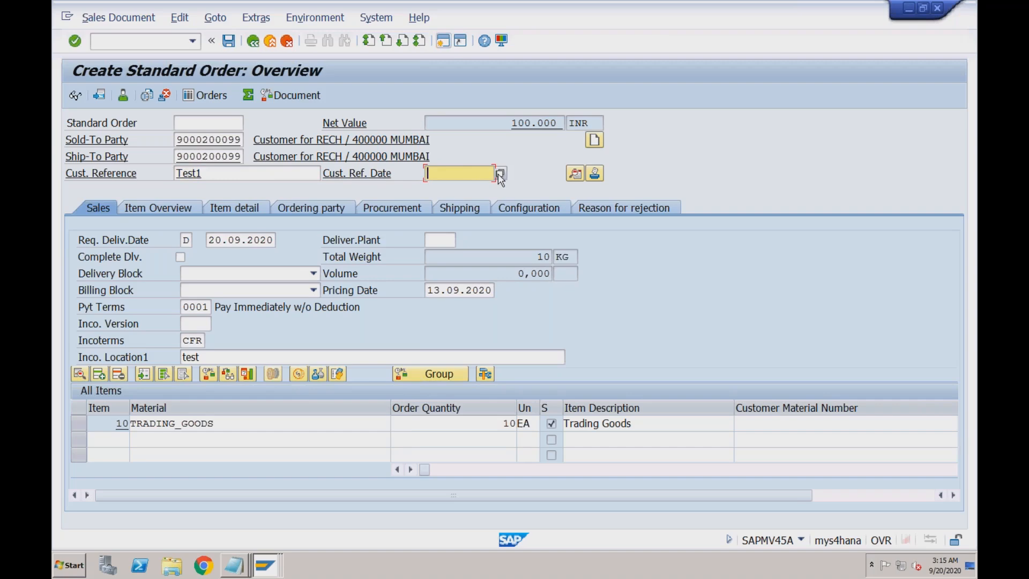
left_click(499, 177)
left_click(471, 192)
- Accept the availability delivery proposal and save the order as 742
left_click(209, 373)
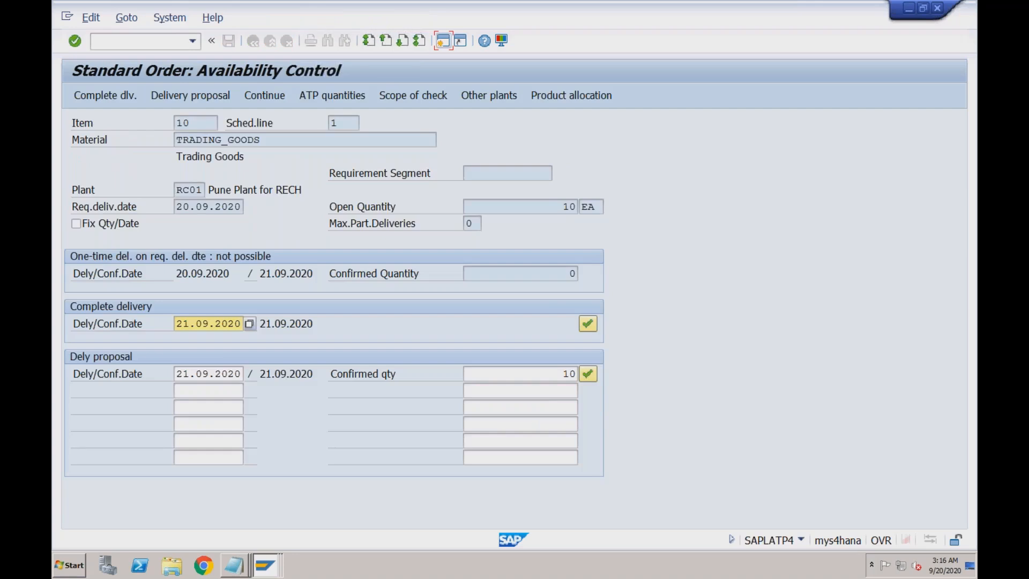
left_click(189, 374)
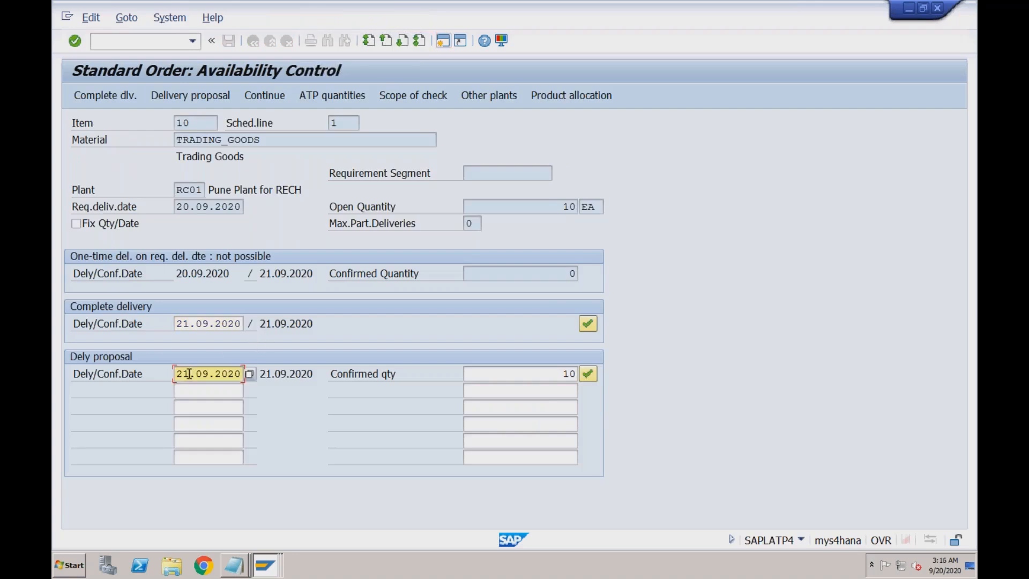
left_click(587, 373)
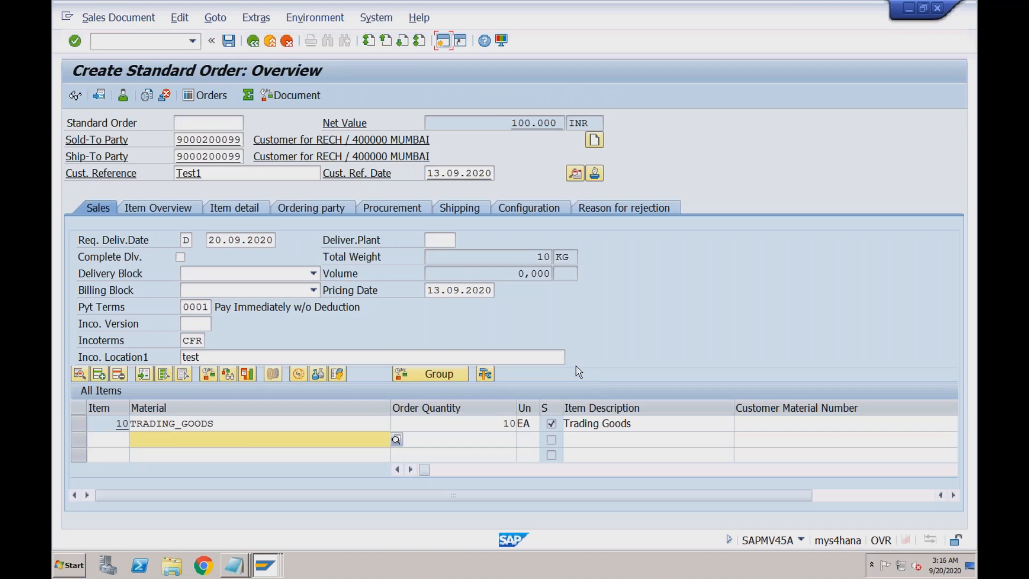
left_click(227, 43)
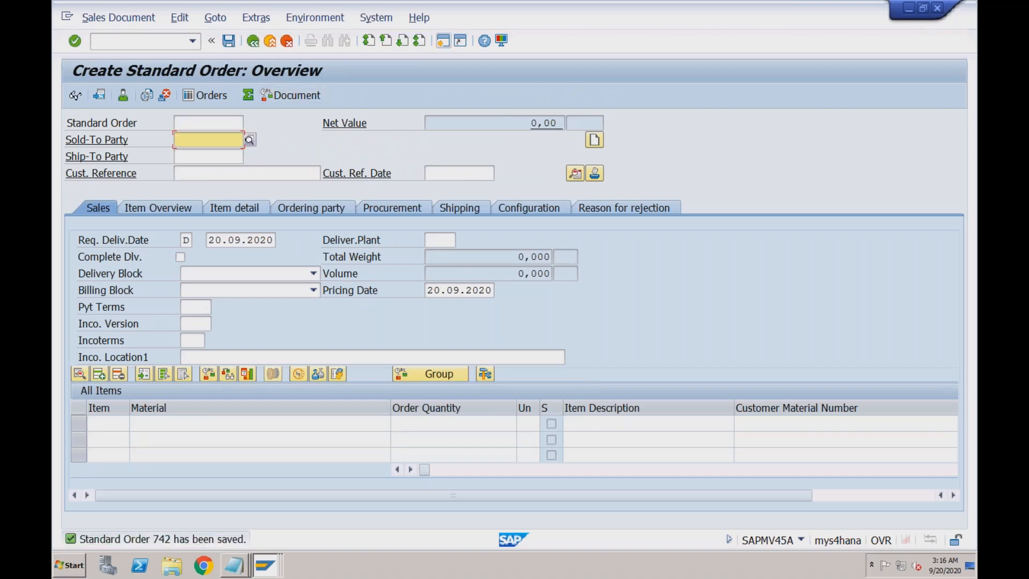
left_click(180, 41)
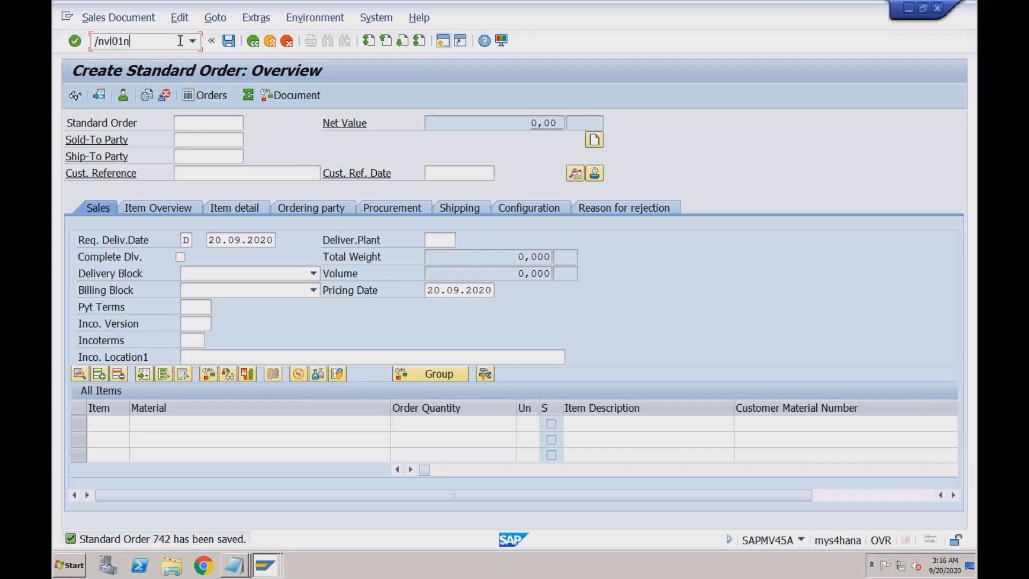
- Create an outbound delivery in VL01N for order 742 from shipping point RC01, dated 21.09.2020
type("/nvl01n")
key("Return")
left_click(229, 155)
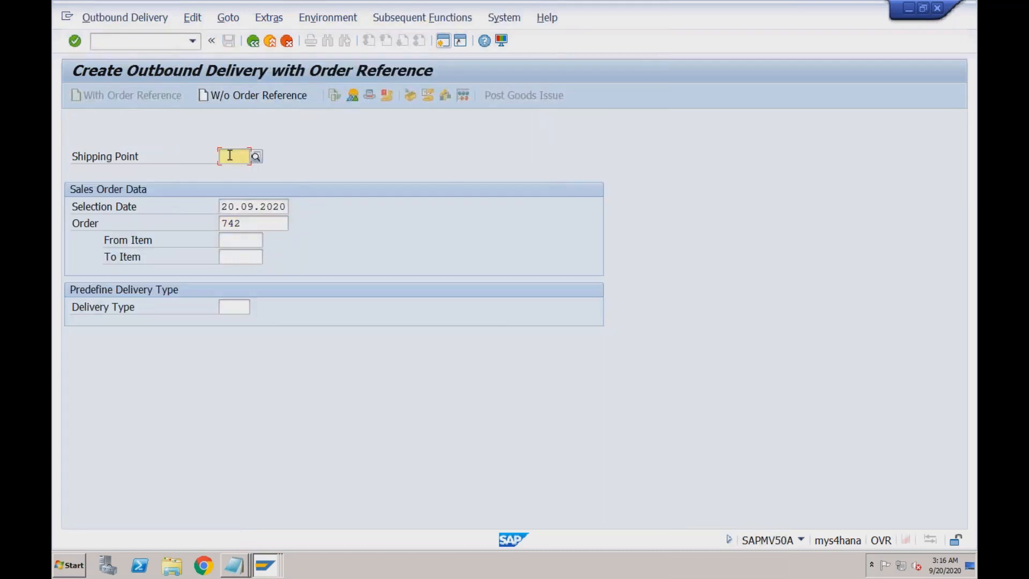
left_click(234, 171)
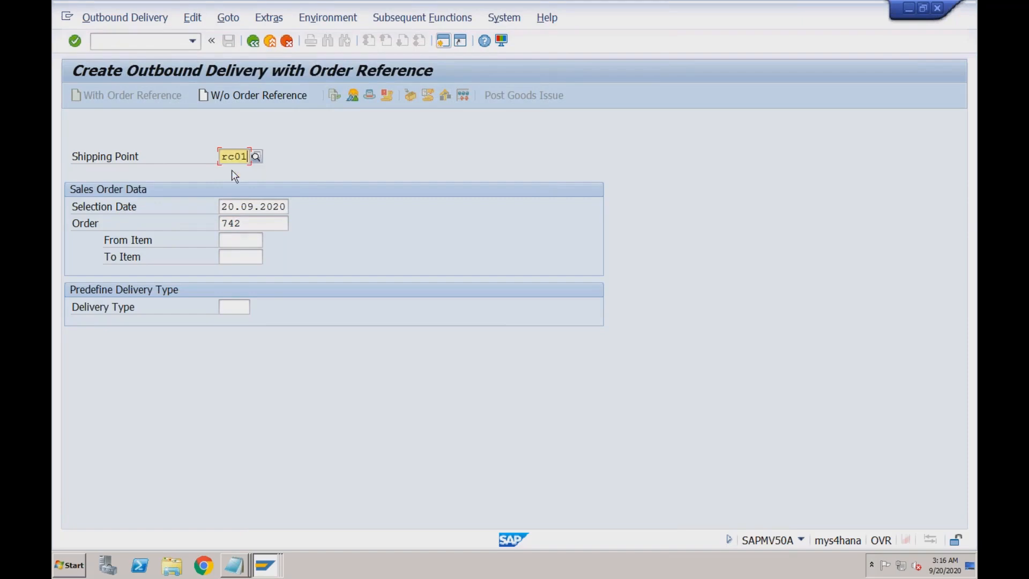
left_click(244, 223)
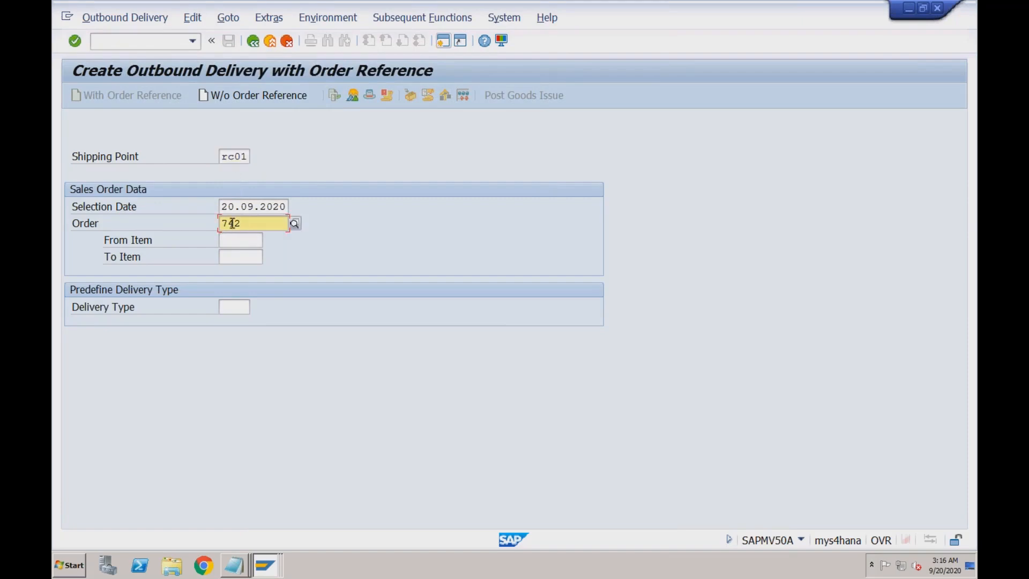
left_click(229, 208)
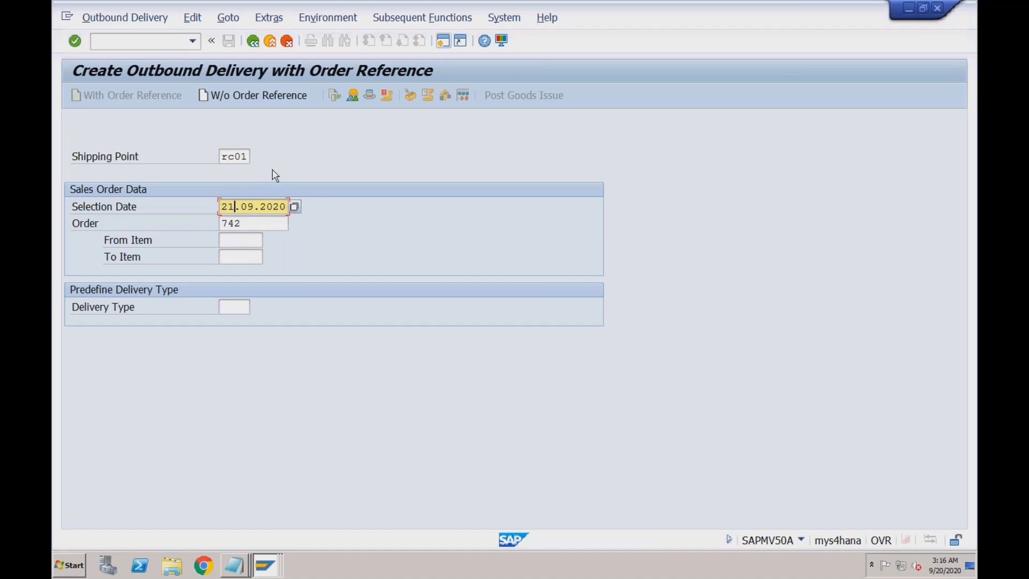
key("Return")
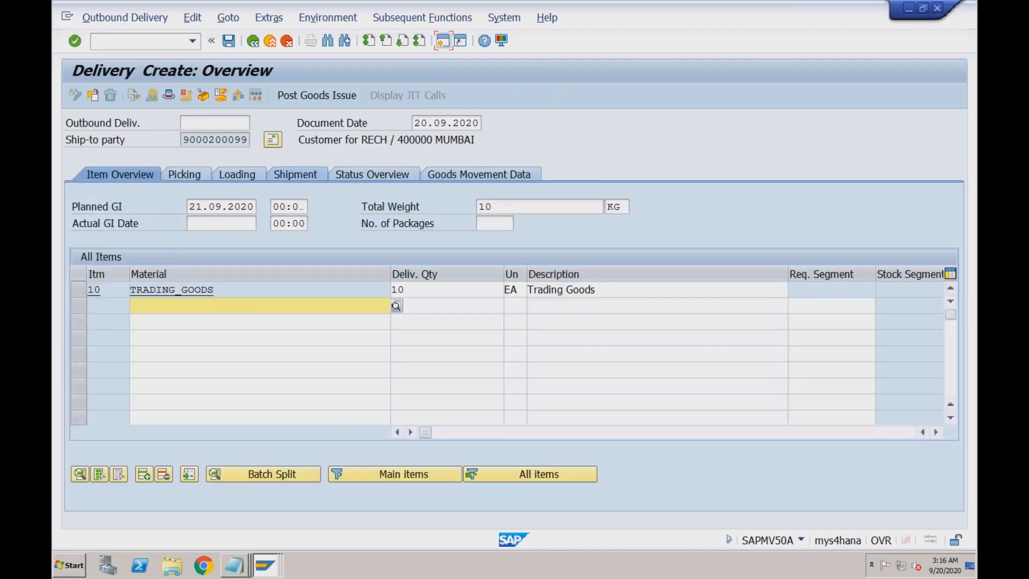
- Set the picked quantity of item 10 to 10 and post goods issue
left_click(196, 176)
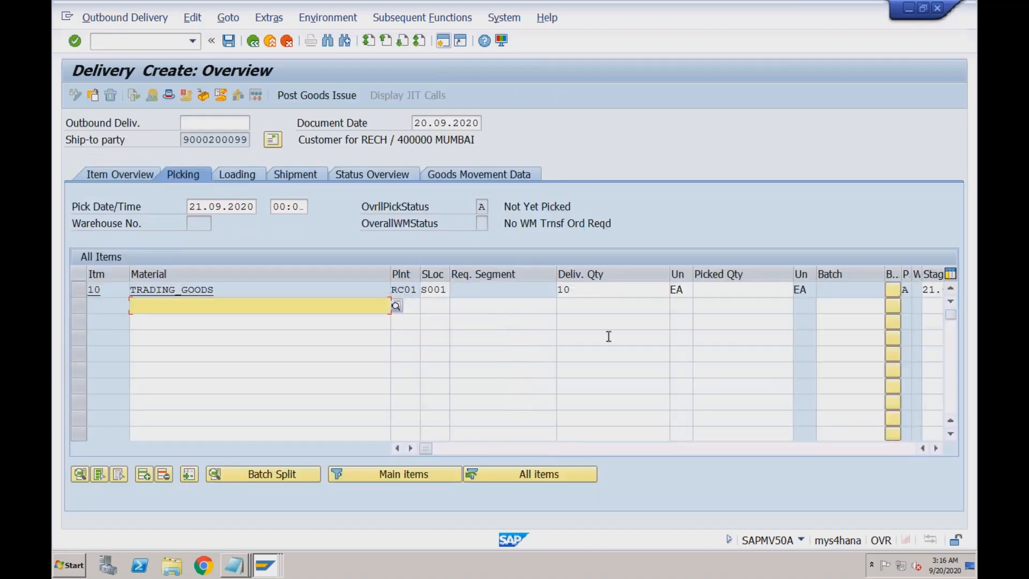
left_click(735, 291)
left_click(719, 305)
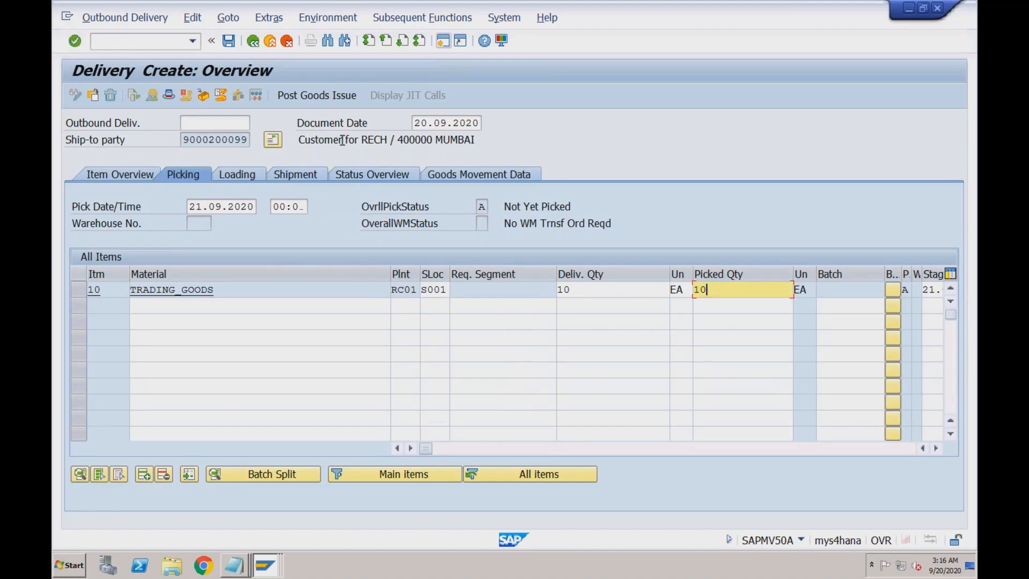
left_click(305, 98)
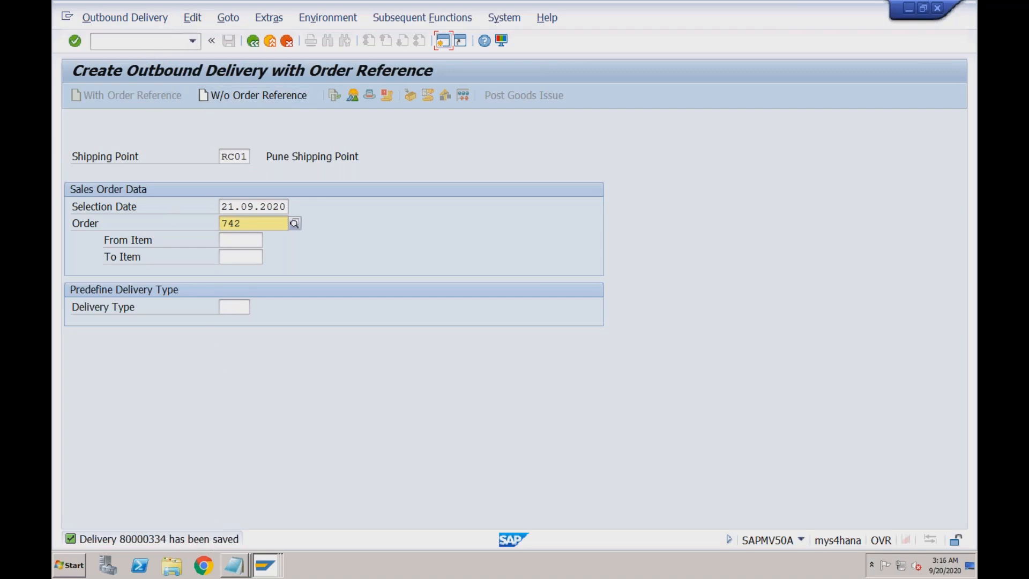
left_click(95, 42)
type("/nvf01")
key("Return")
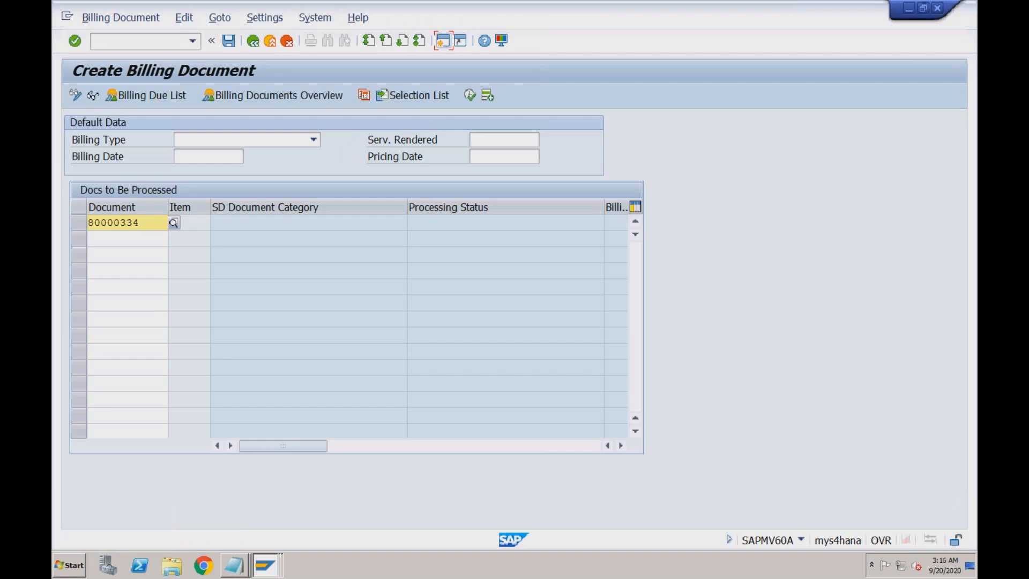
key("Return")
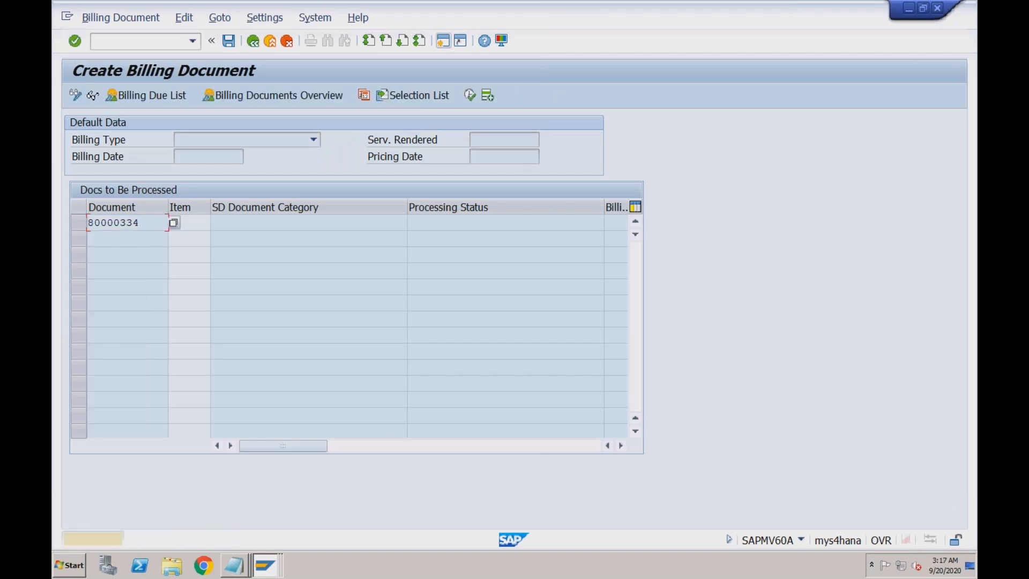
key("Return")
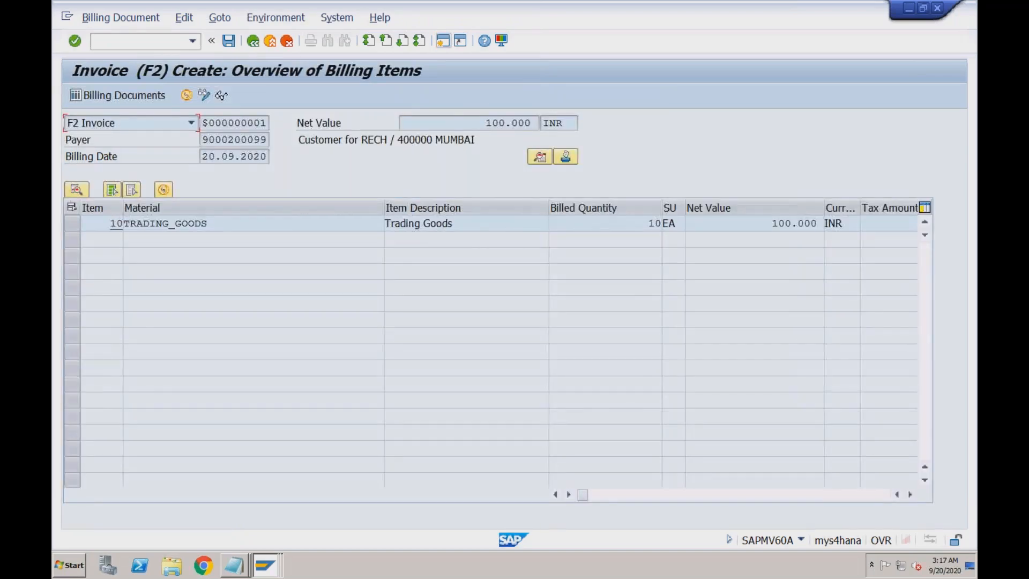
left_click(233, 47)
key("Return")
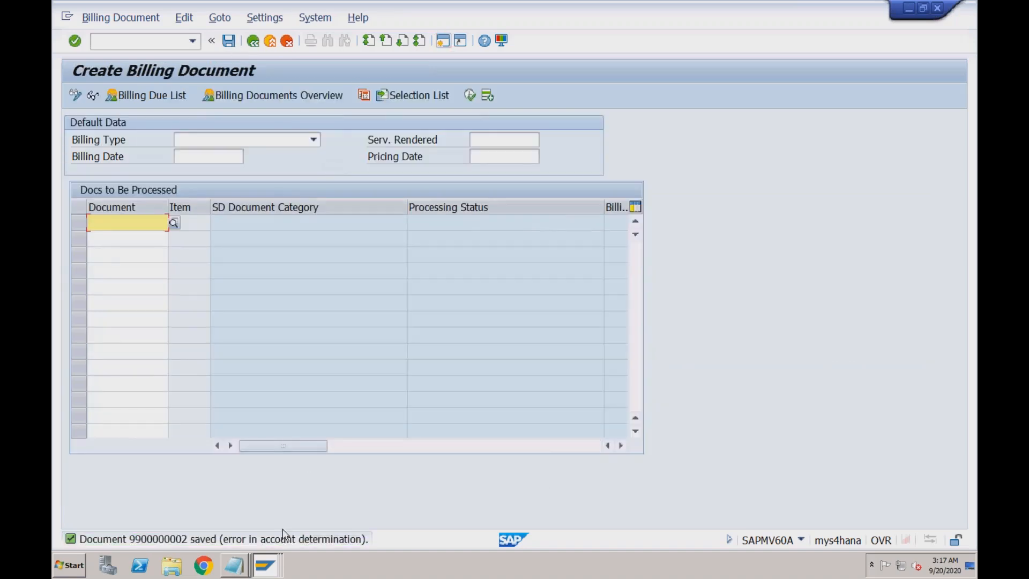
left_click(138, 18)
left_click(135, 51)
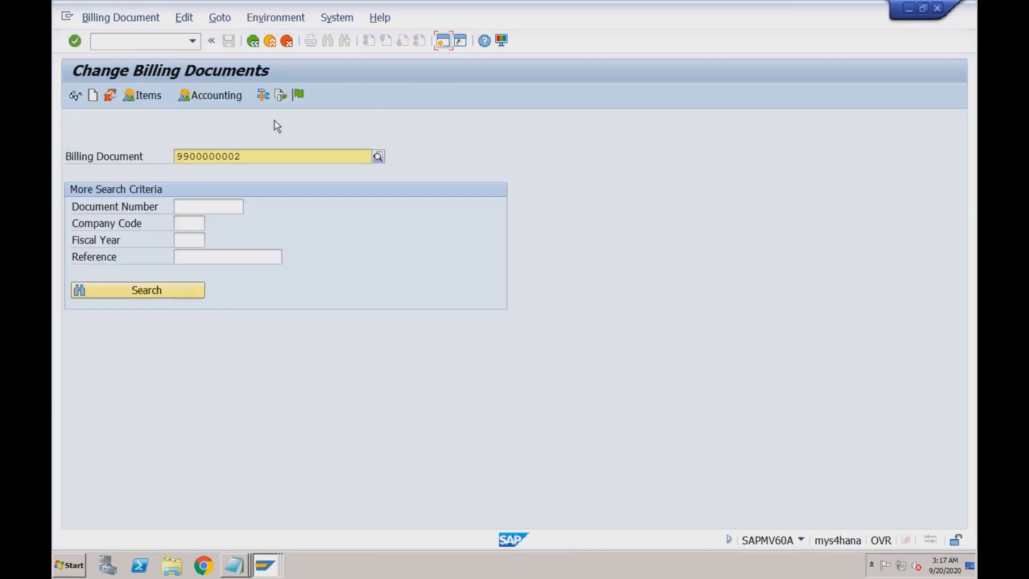
key("Return")
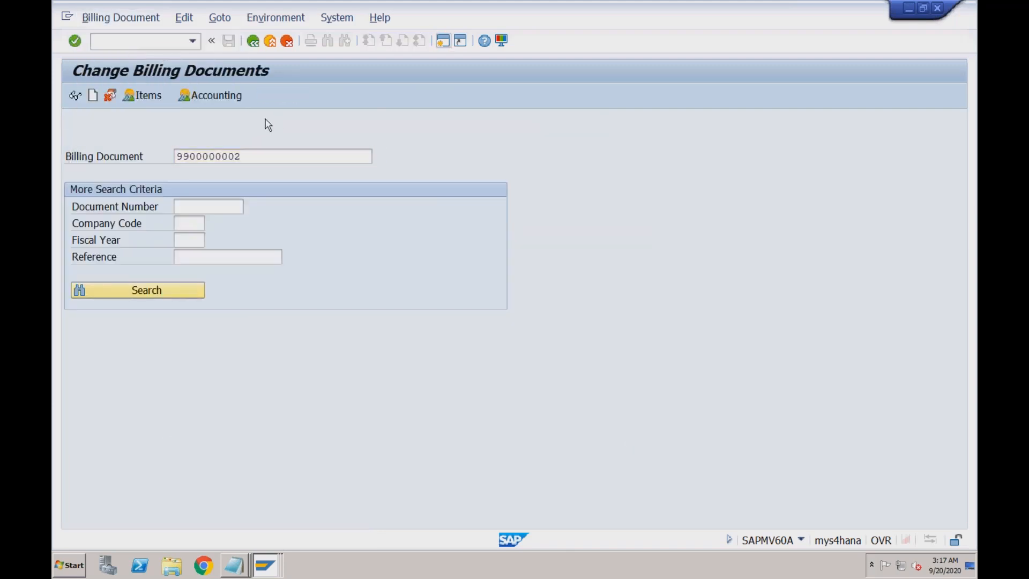
left_click(224, 18)
mouse_move(237, 44)
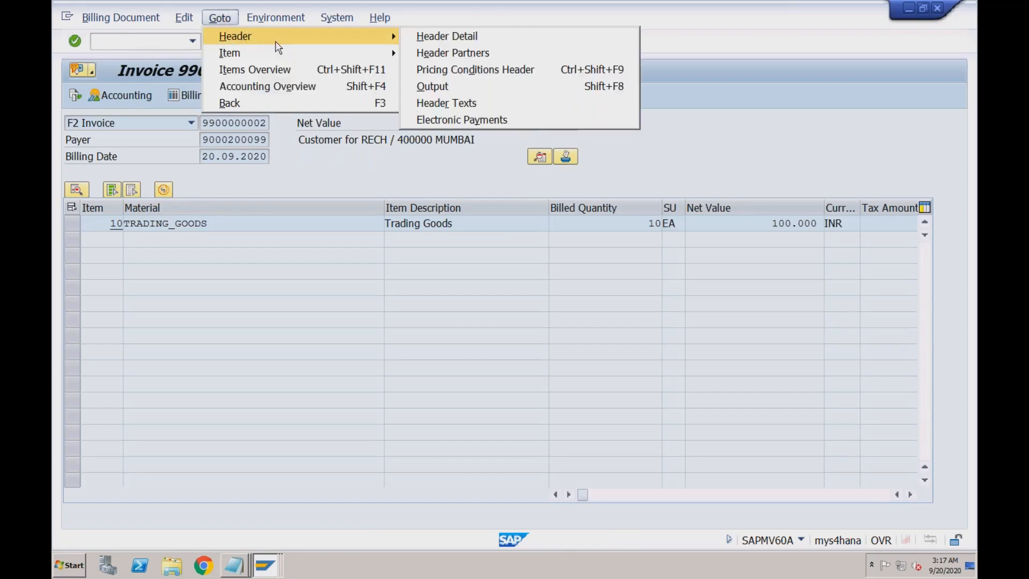
left_click(427, 87)
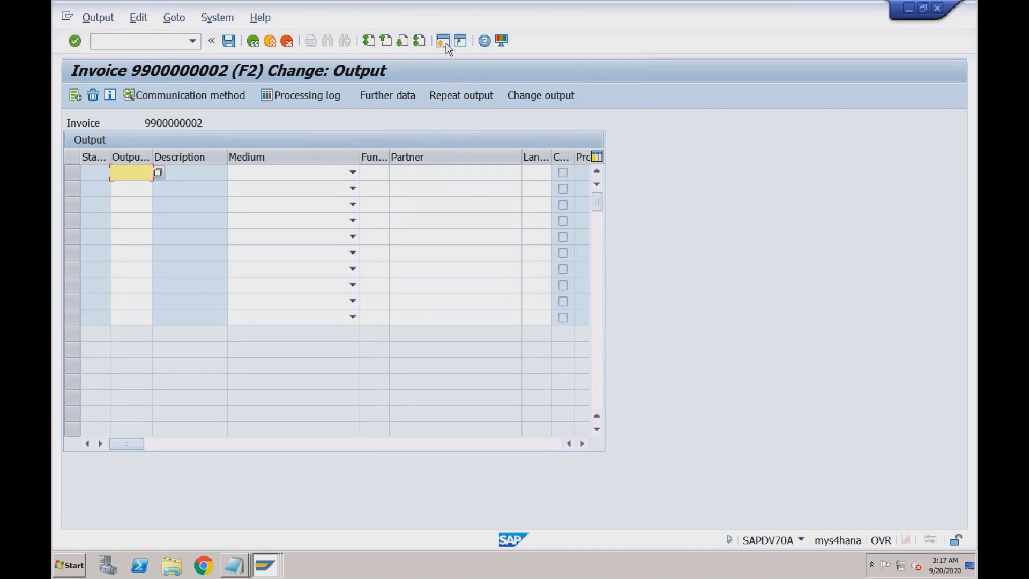
left_click(265, 565)
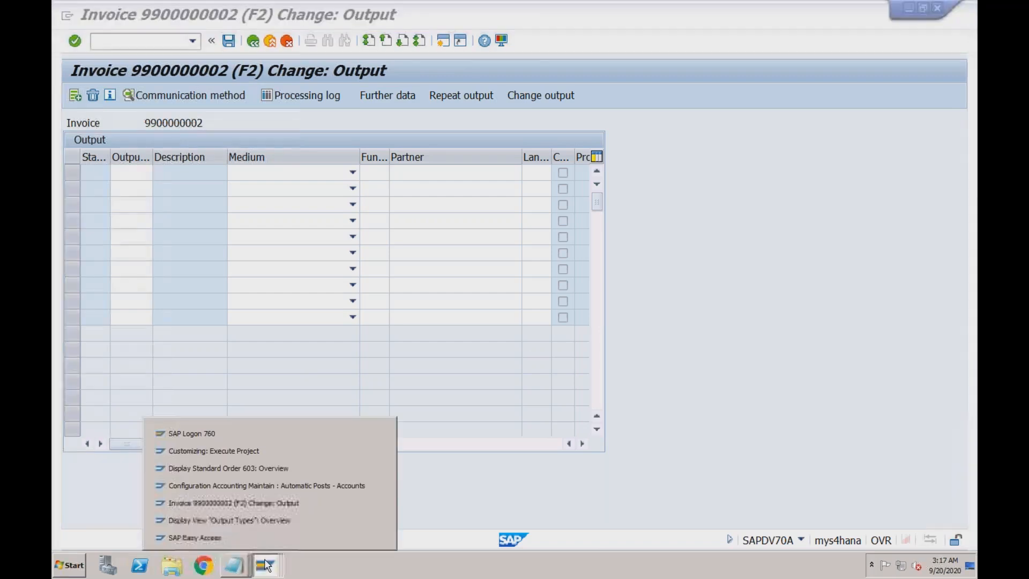
left_click(270, 466)
left_click(168, 42)
type("/n")
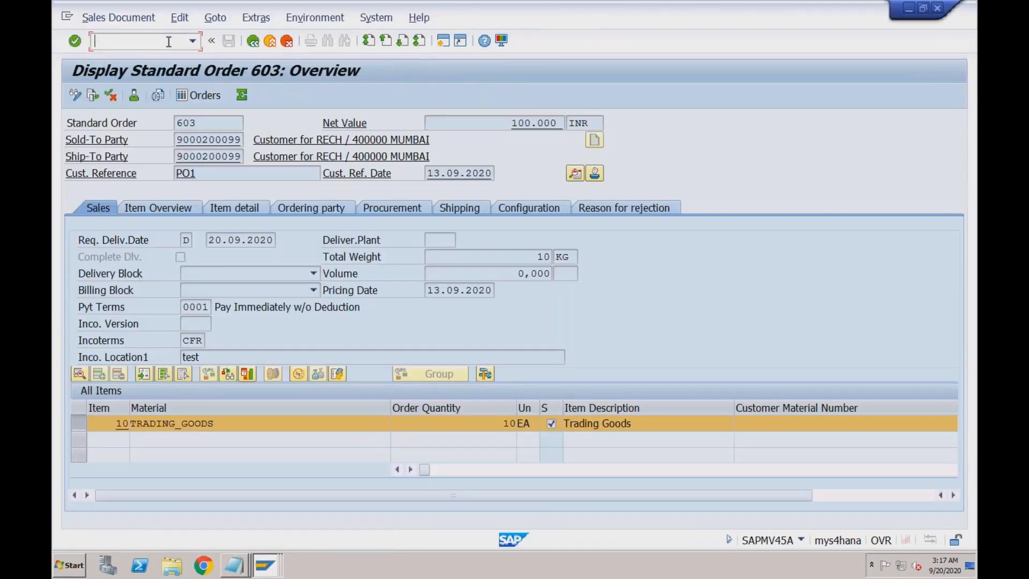
type("vf02")
key("Return")
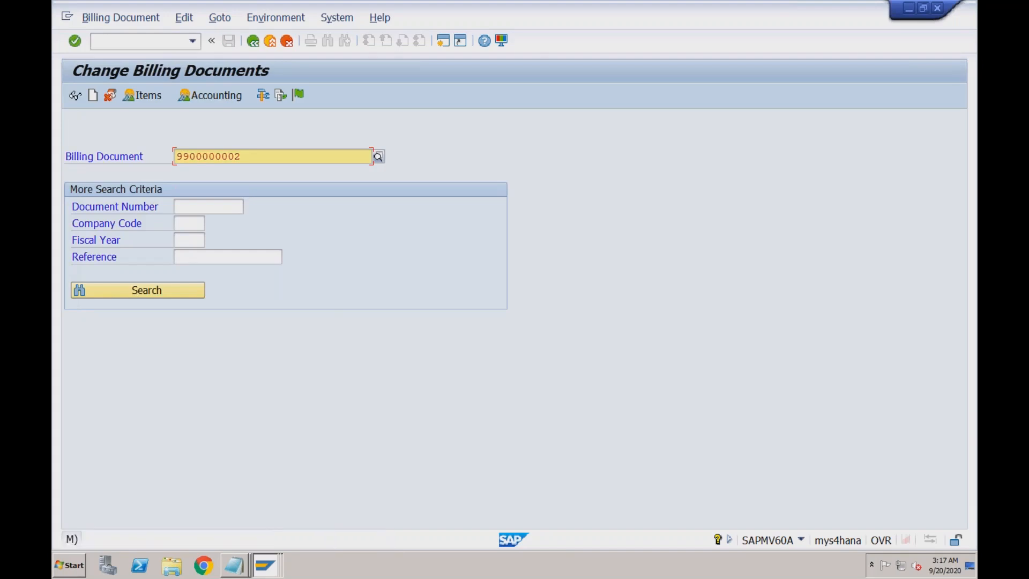
left_click(250, 154)
key("BackSpace")
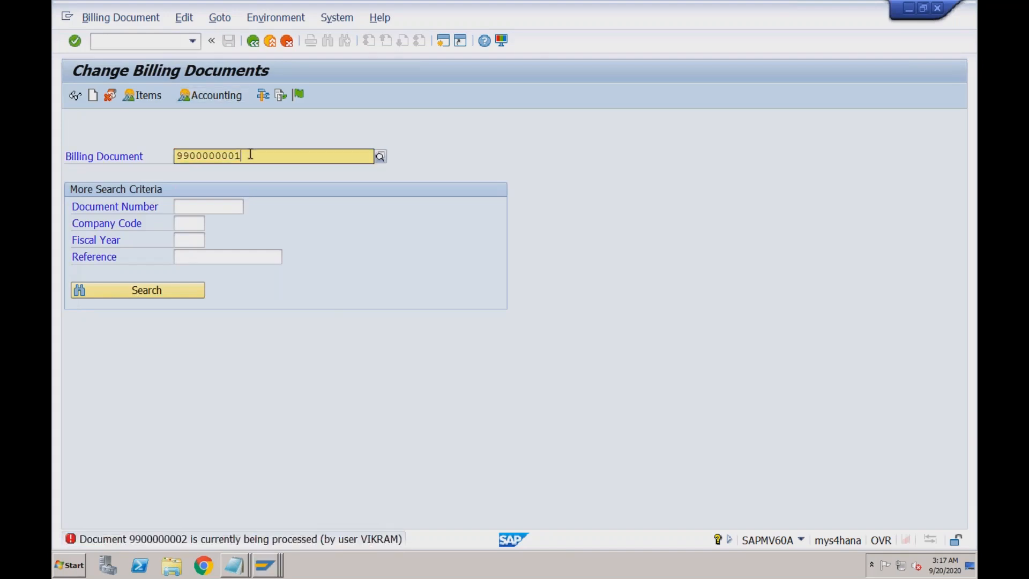
key("Return")
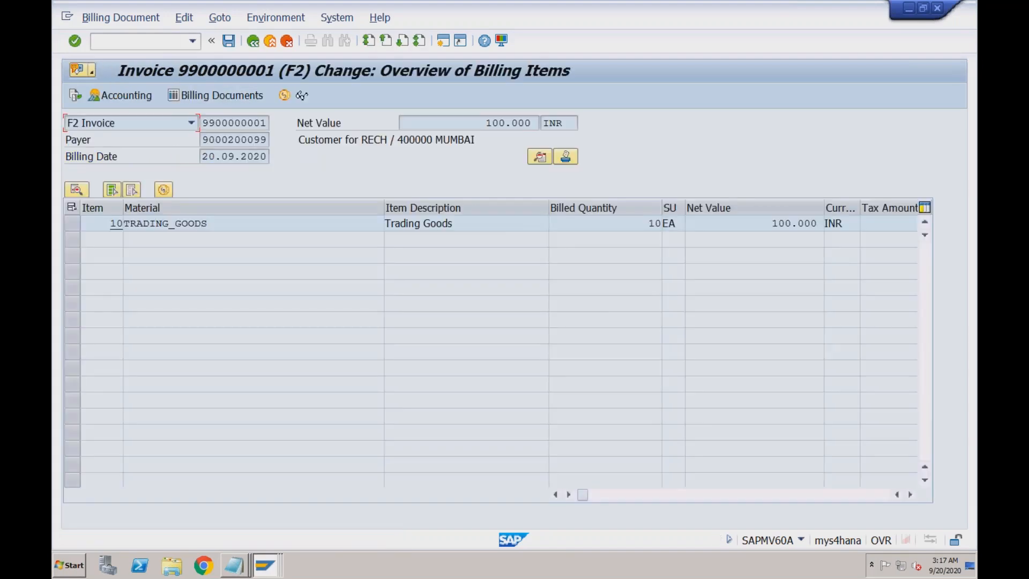
left_click(275, 17)
mouse_move(231, 22)
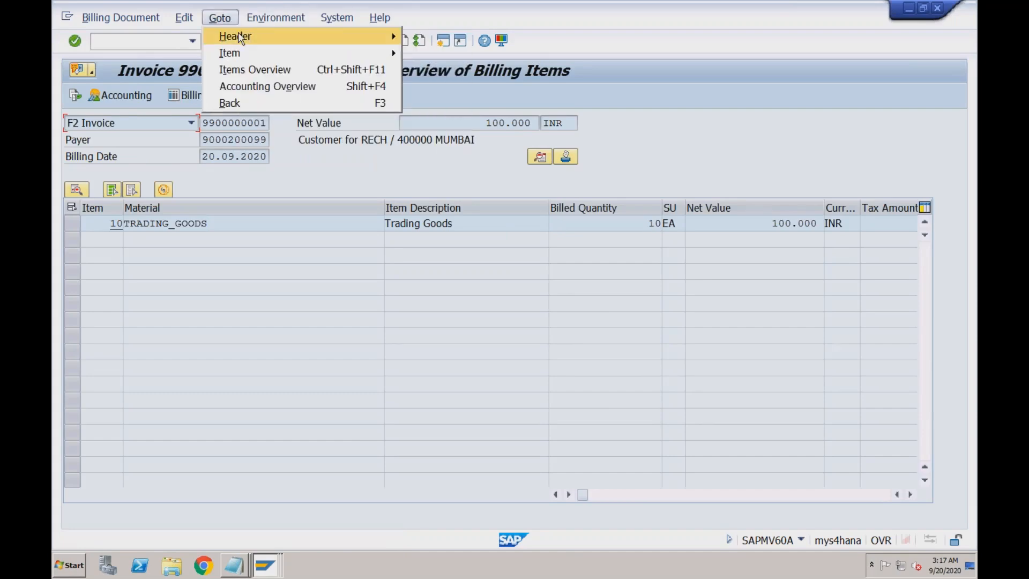
mouse_move(352, 36)
left_click(431, 86)
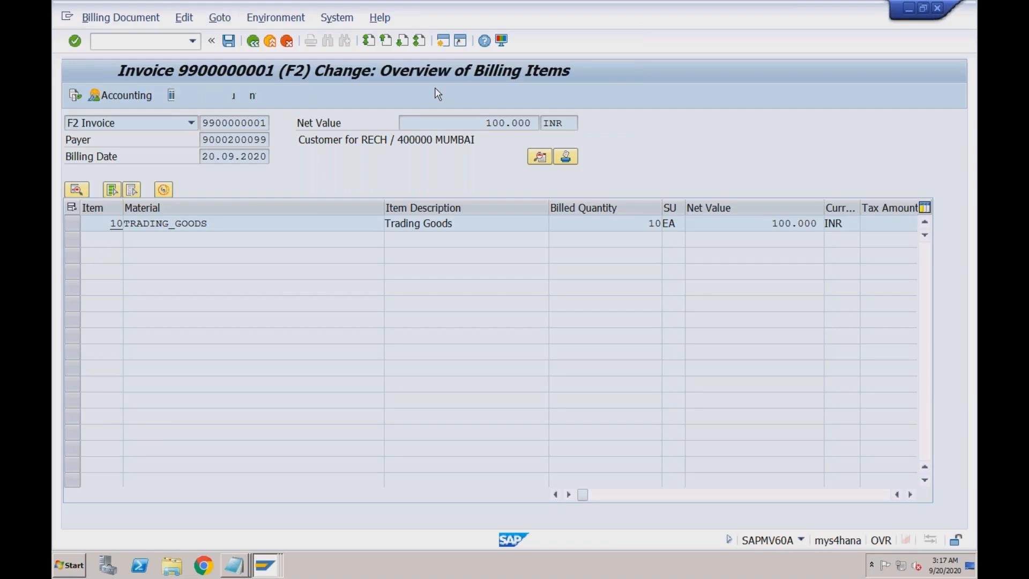
- Arrange the two invoice output windows to compare them, then enter /nOPD in the customizing window
double_click(680, 9)
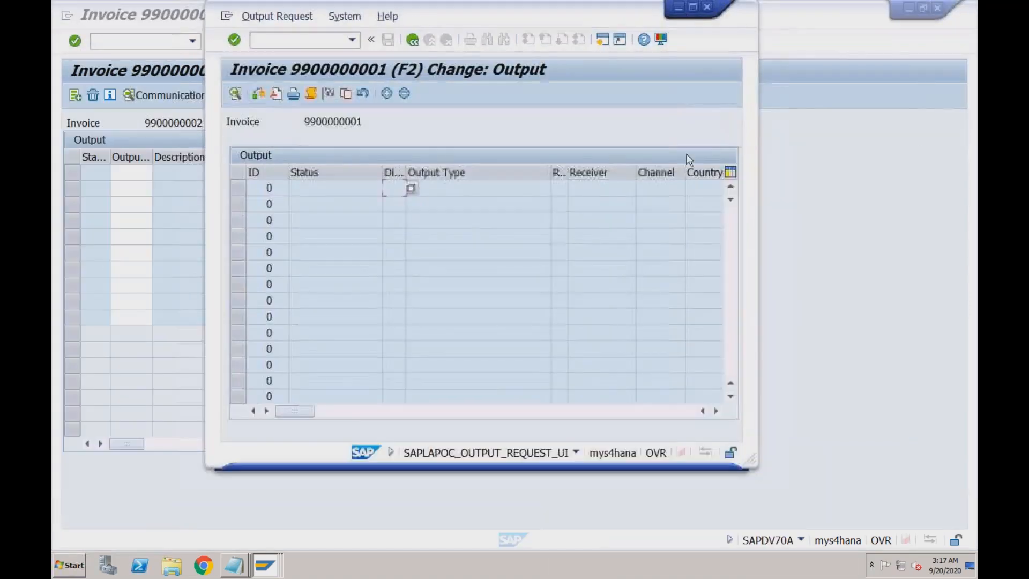
left_click(794, 170)
double_click(798, 14)
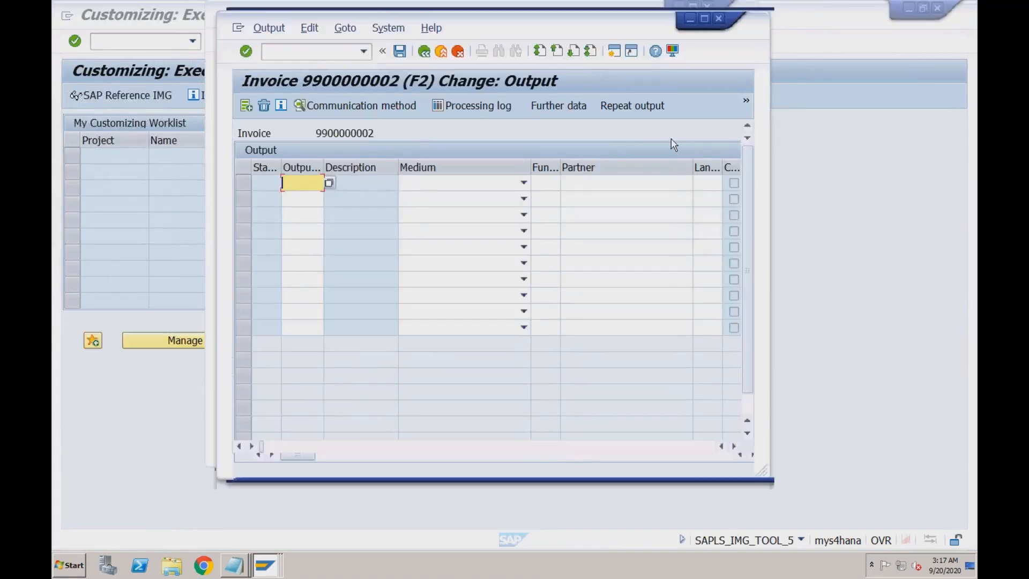
left_click_drag(332, 17, 473, 209)
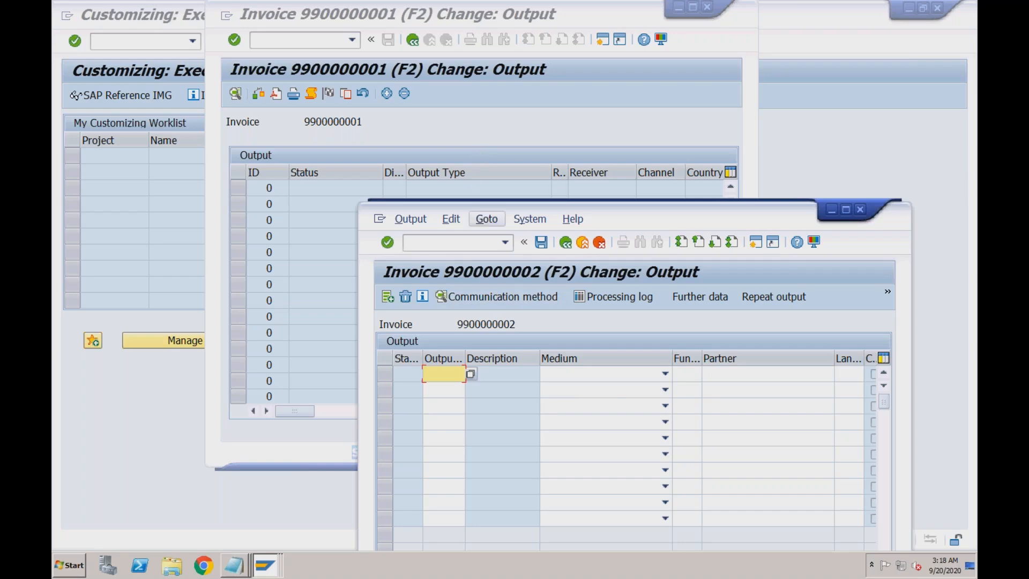
left_click(445, 138)
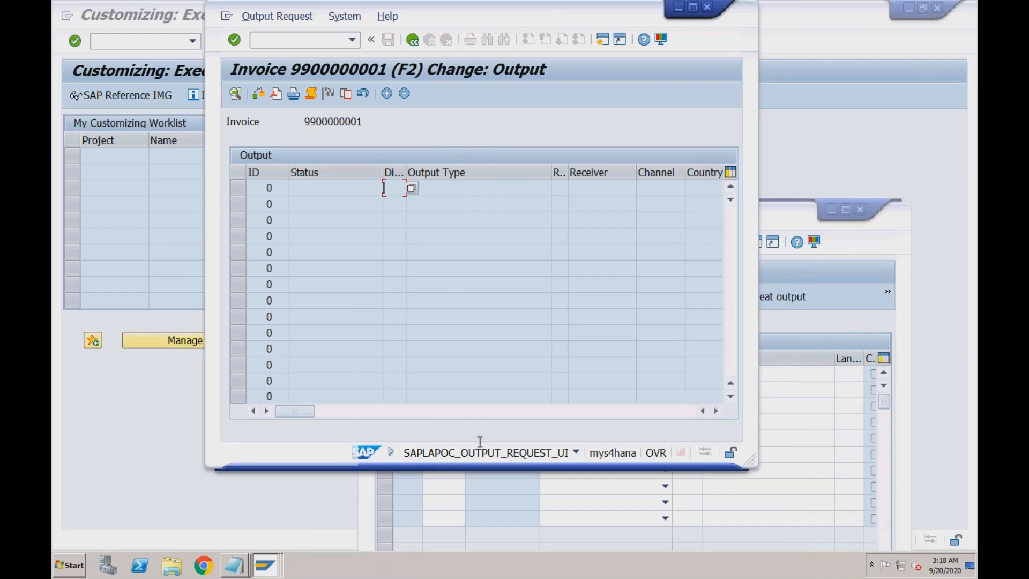
left_click(479, 489)
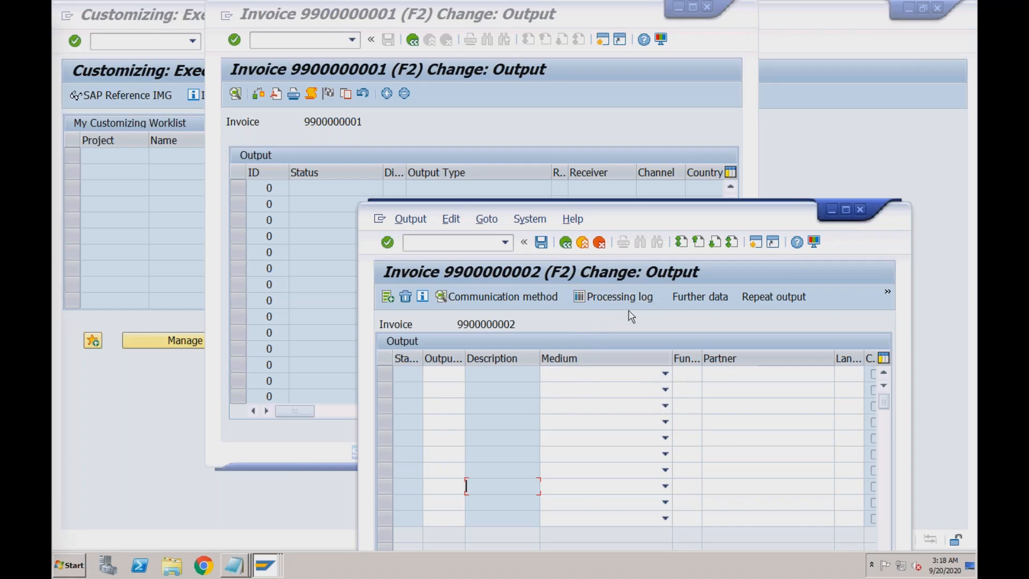
left_click(330, 314)
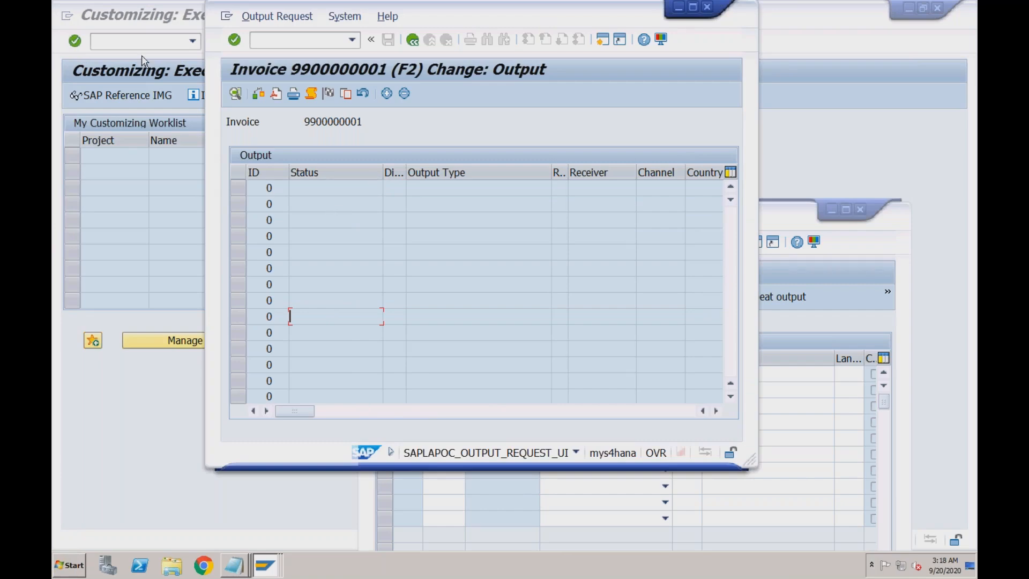
left_click(137, 42)
type("/n")
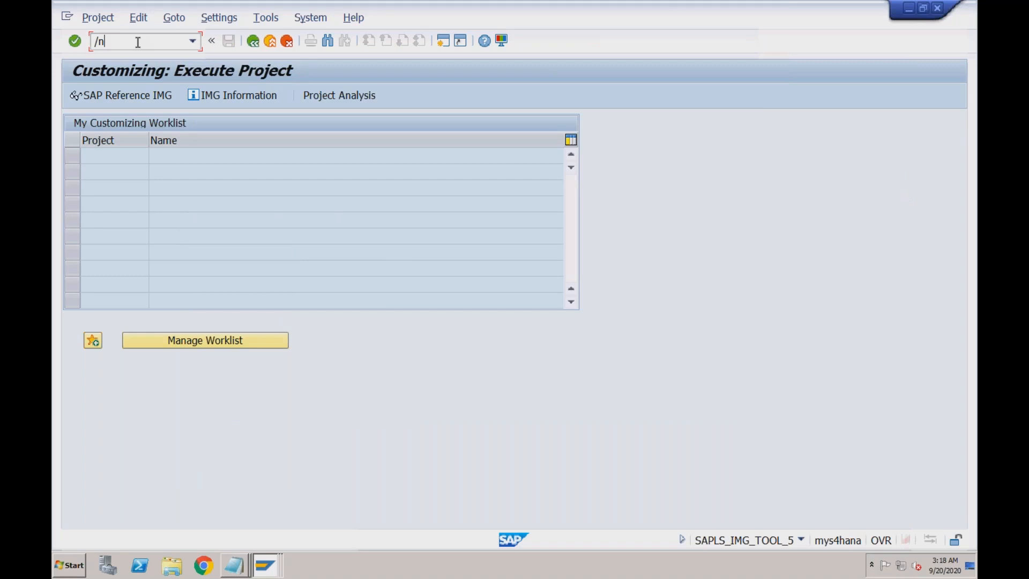
type("opd")
- Run the OPD transaction and dismiss both Internet Explorer blocked-content warnings
key("Return")
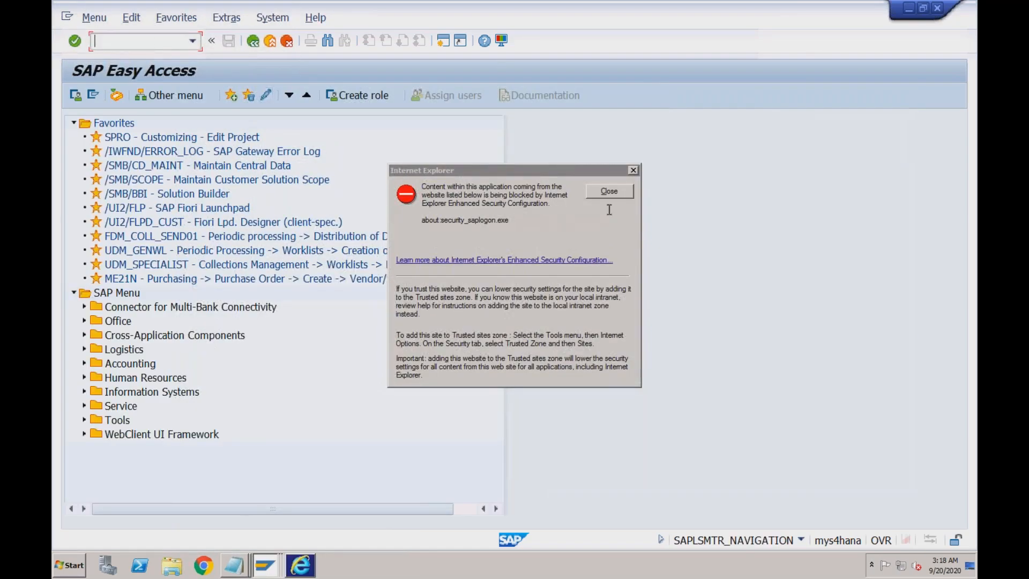
left_click(611, 191)
left_click(309, 554)
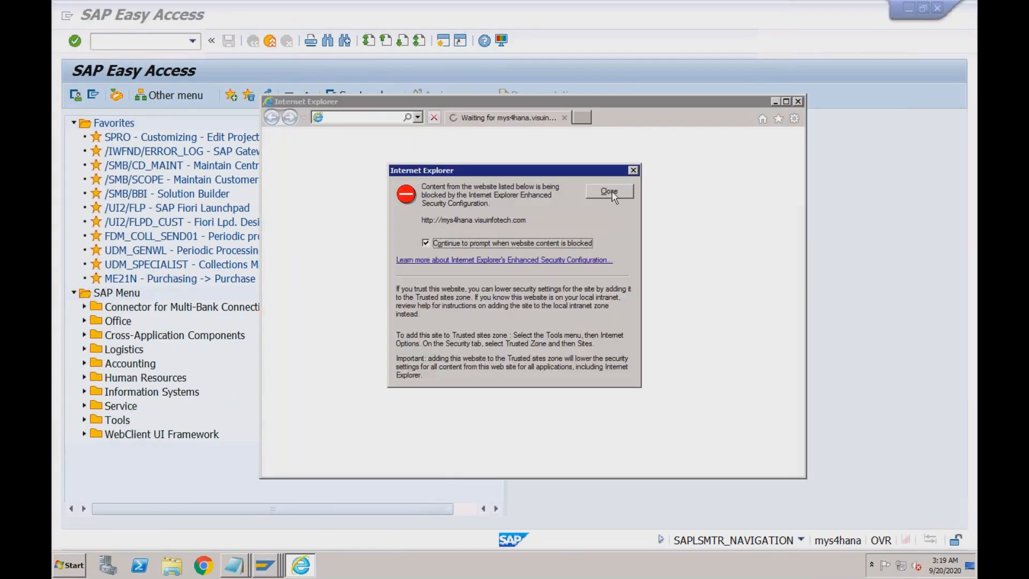
left_click(609, 191)
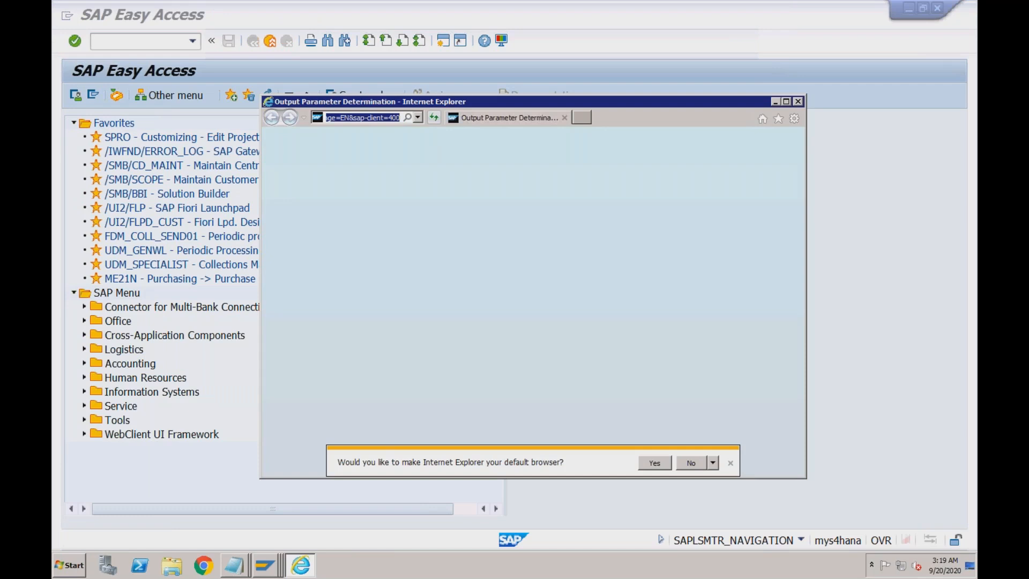
left_click(204, 560)
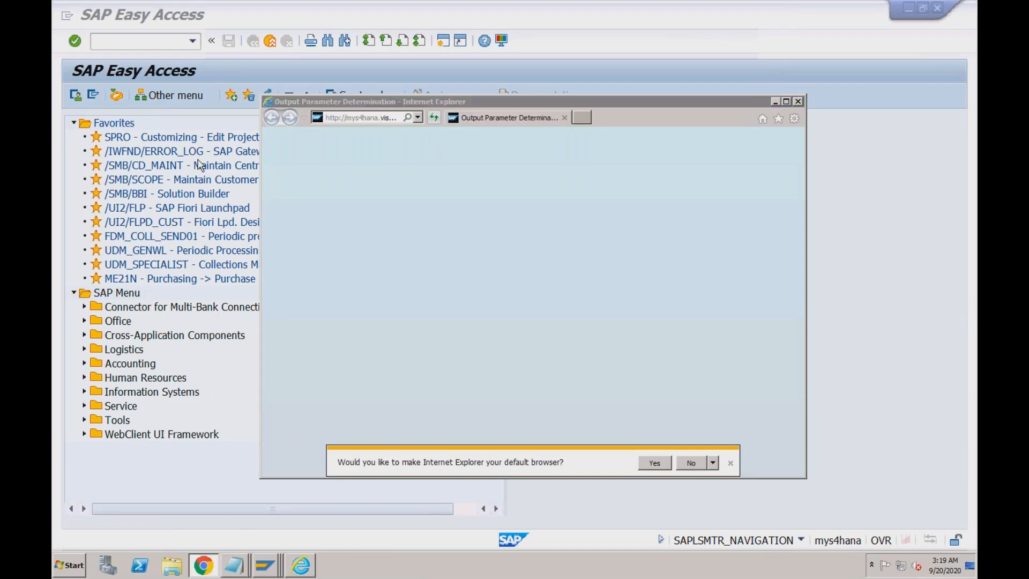
- Load the Output Parameter Determination URL in Chrome and log on with the user ID and password
type("http://mys4hana.visuinfotech.com:8012/sap/bc/webdynpro/sap/apoc_wd_brf_dec_tab_maintain?sap-language=EN&sap-client=400")
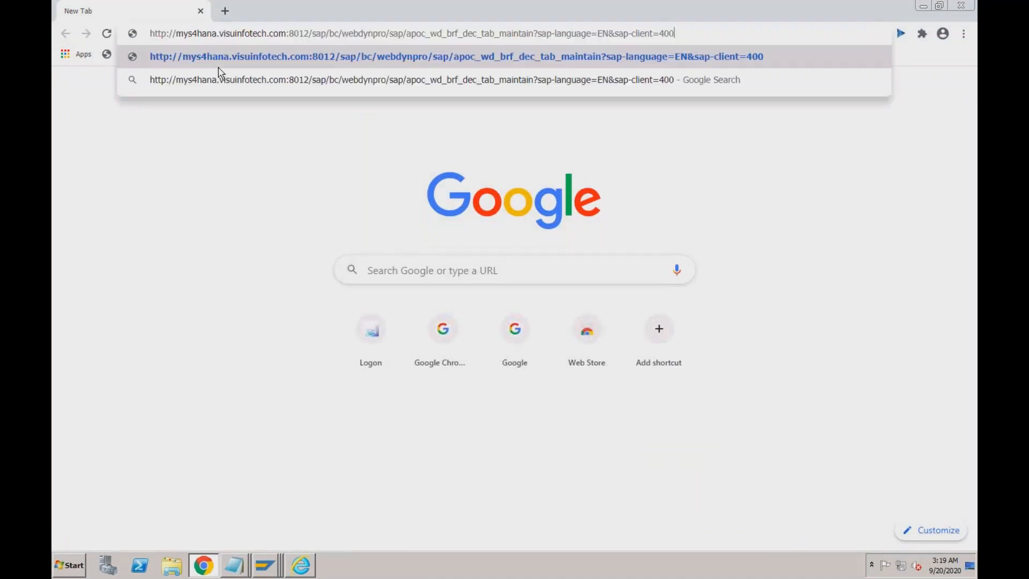
key("Return")
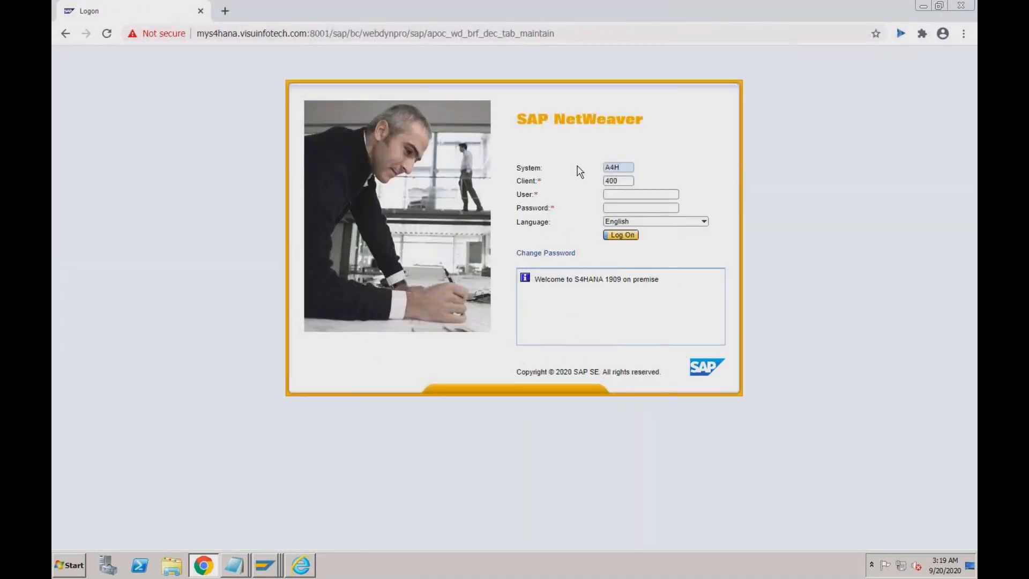
type("vikram")
key("Tab")
type("**********")
key("Return")
left_click(532, 272)
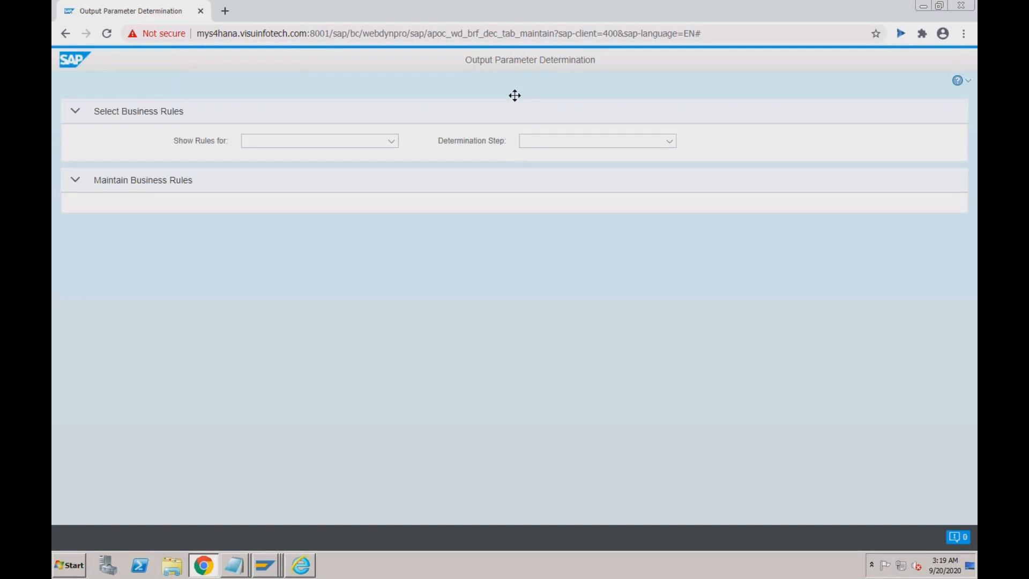
left_click_drag(465, 60, 599, 63)
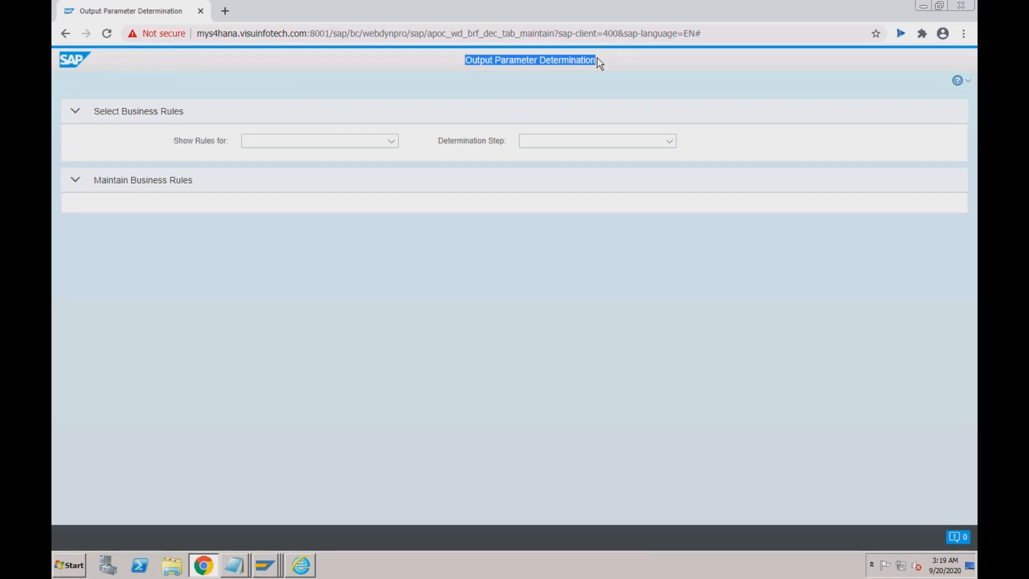
left_click(498, 58)
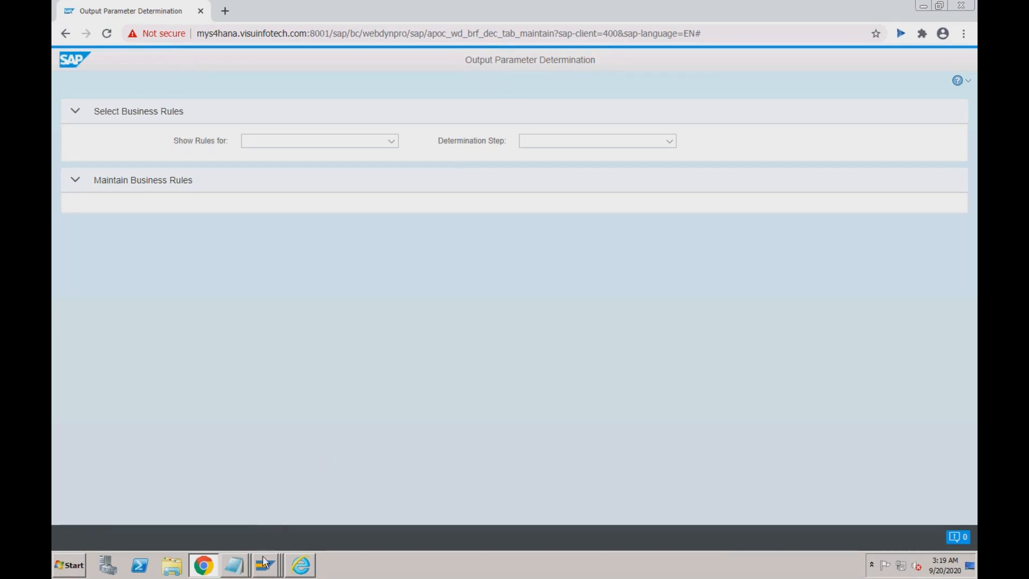
mouse_move(262, 570)
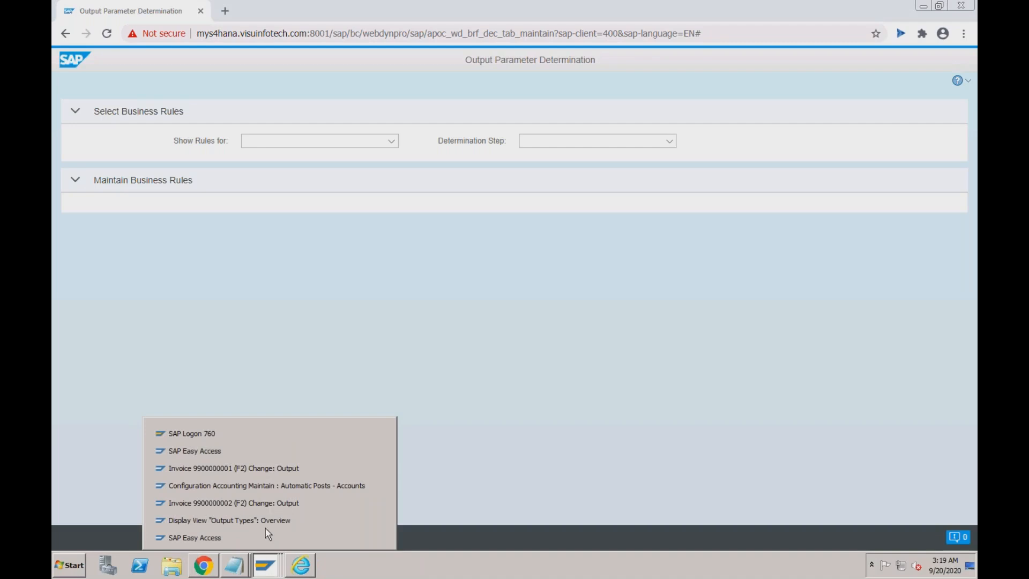
- Return to the GBB posting accounts for chart RECH and select the second row's debit account
left_click(277, 489)
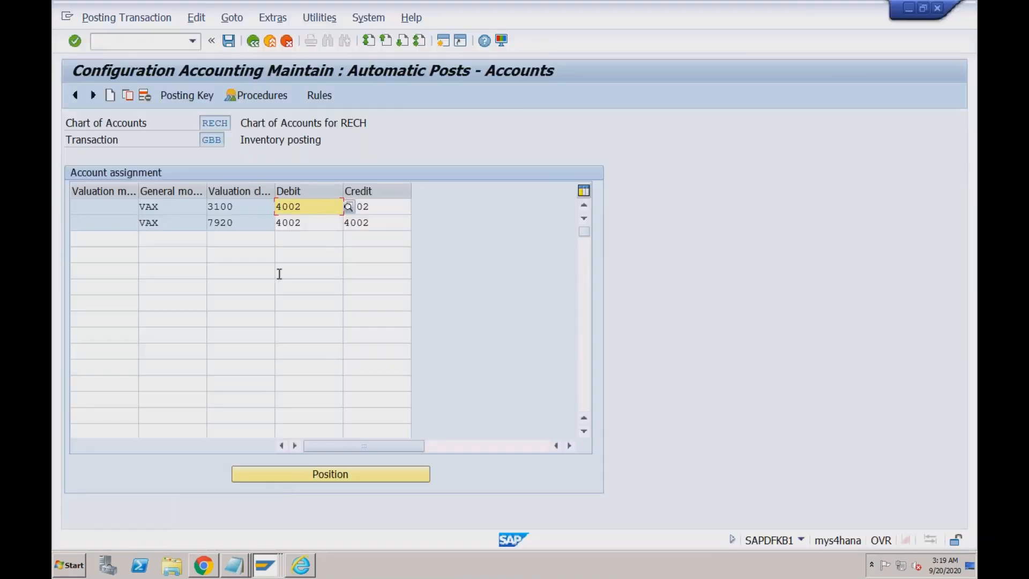
left_click(309, 221)
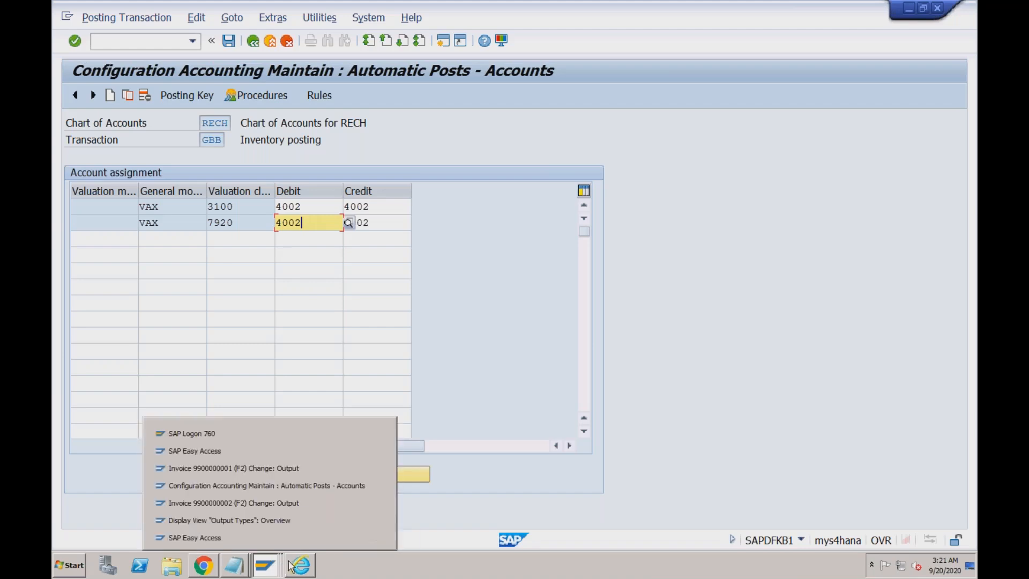
- Log off the spare SAP Easy Access session, leaving the other SAP windows open
left_click(217, 567)
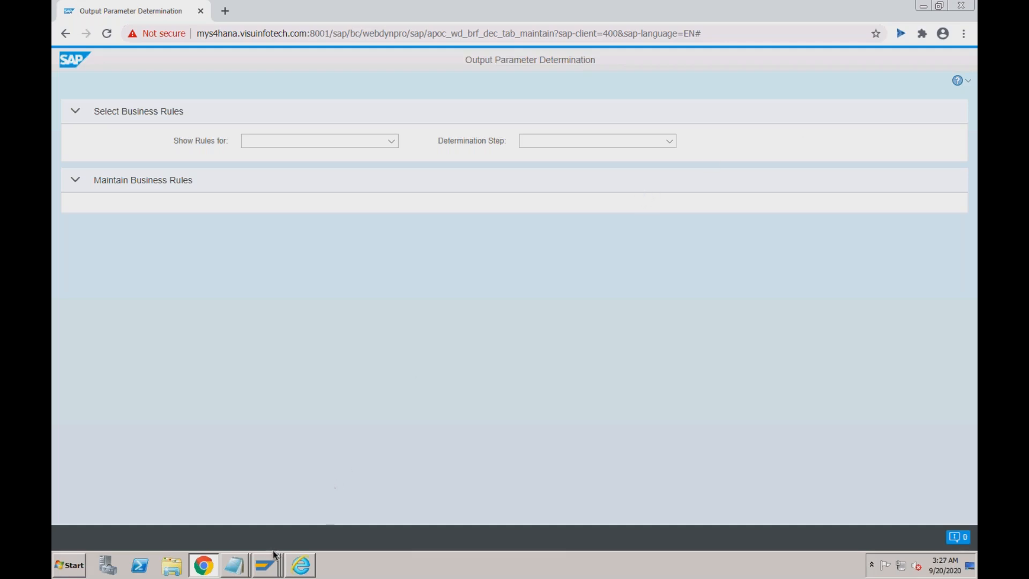
left_click(272, 565)
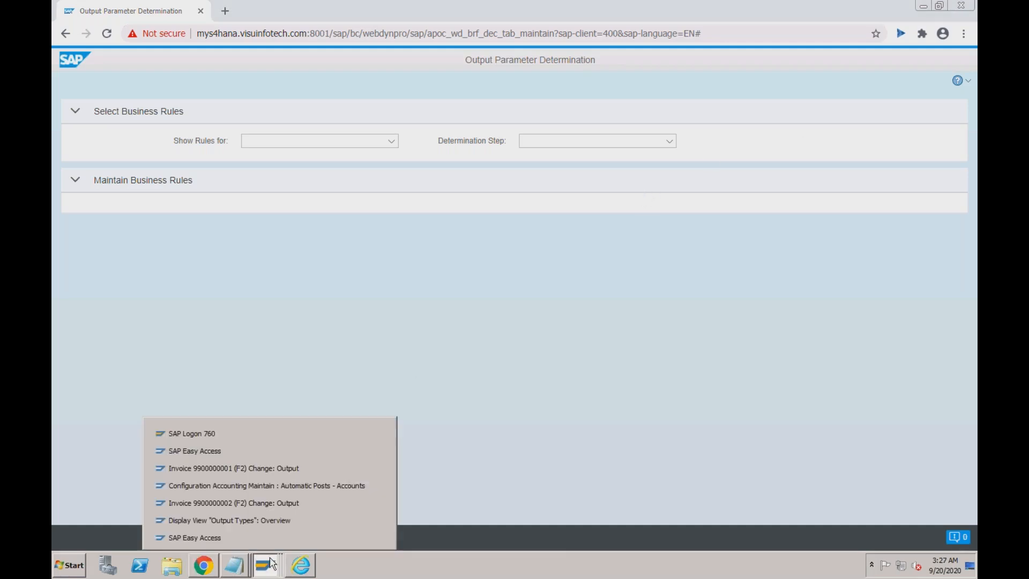
left_click(267, 457)
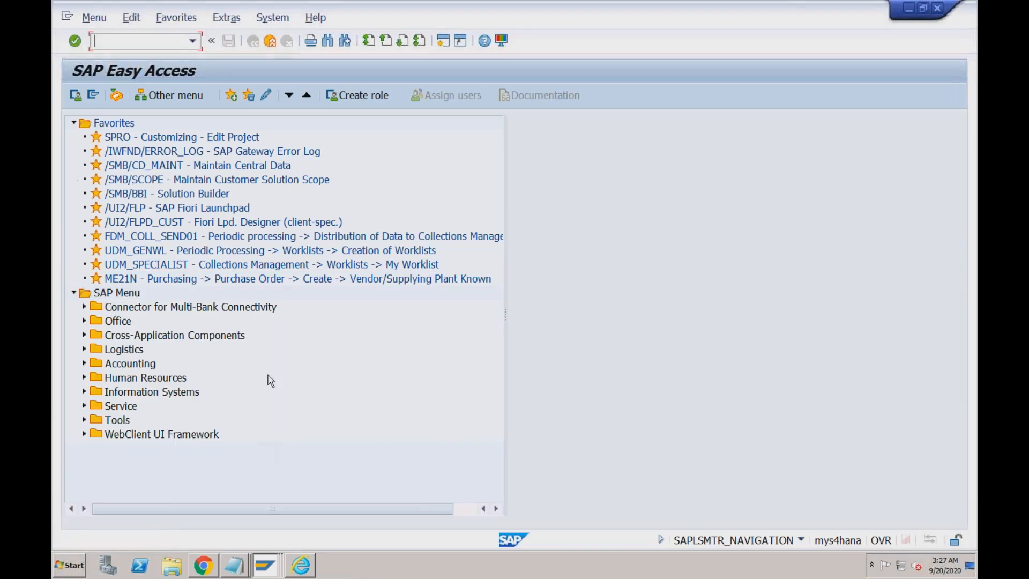
left_click(268, 41)
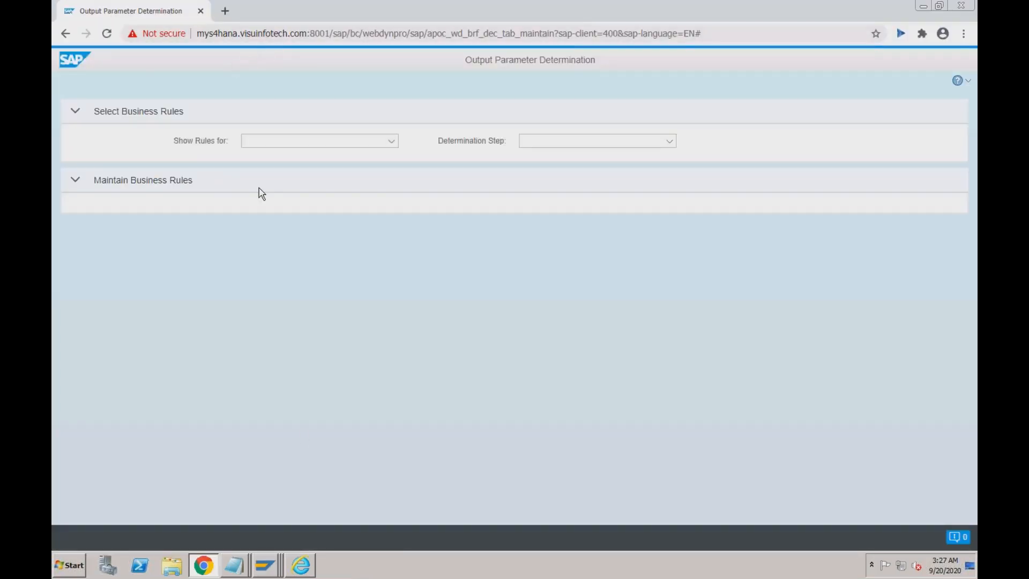
left_click(265, 565)
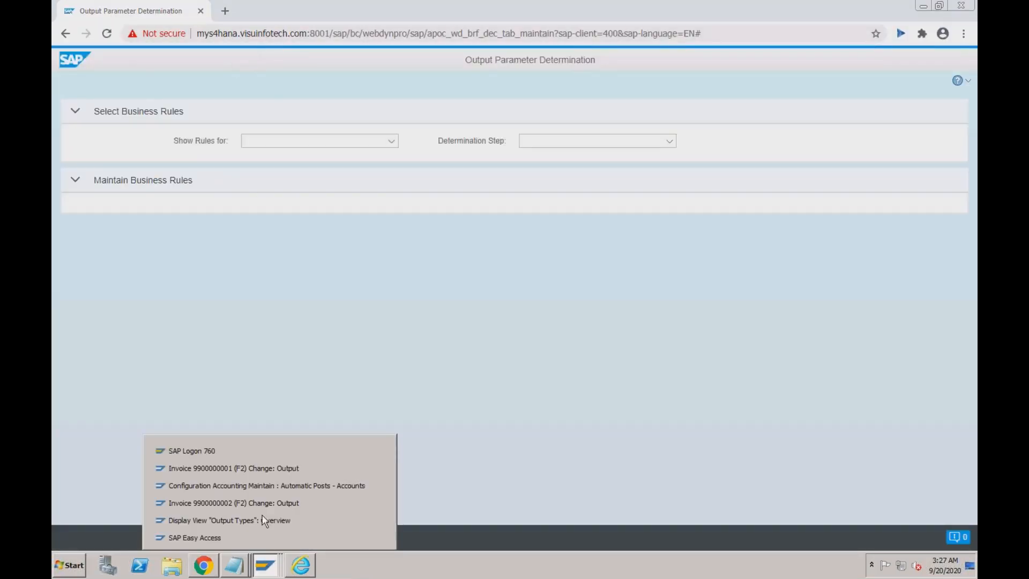
- From the automatic posting accounts window, run VA03 to display sales documents for order 742
left_click(263, 486)
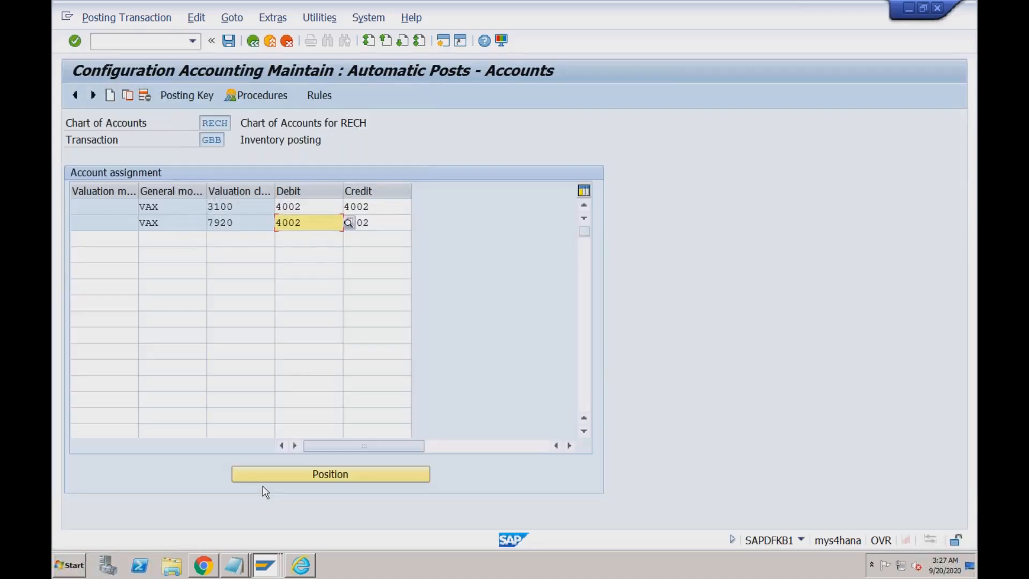
left_click(178, 43)
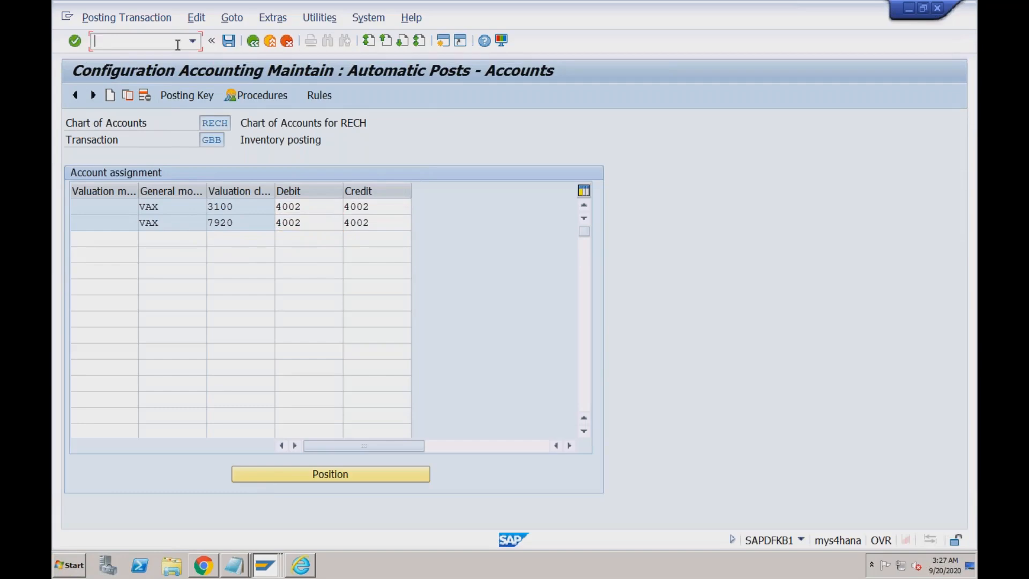
type("/nva03")
key("Return")
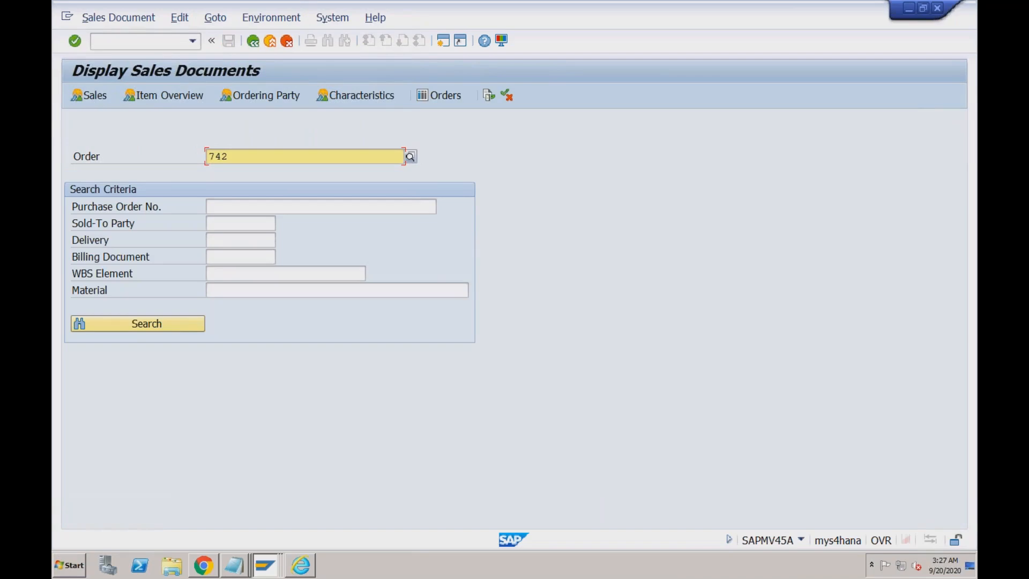
left_click(173, 47)
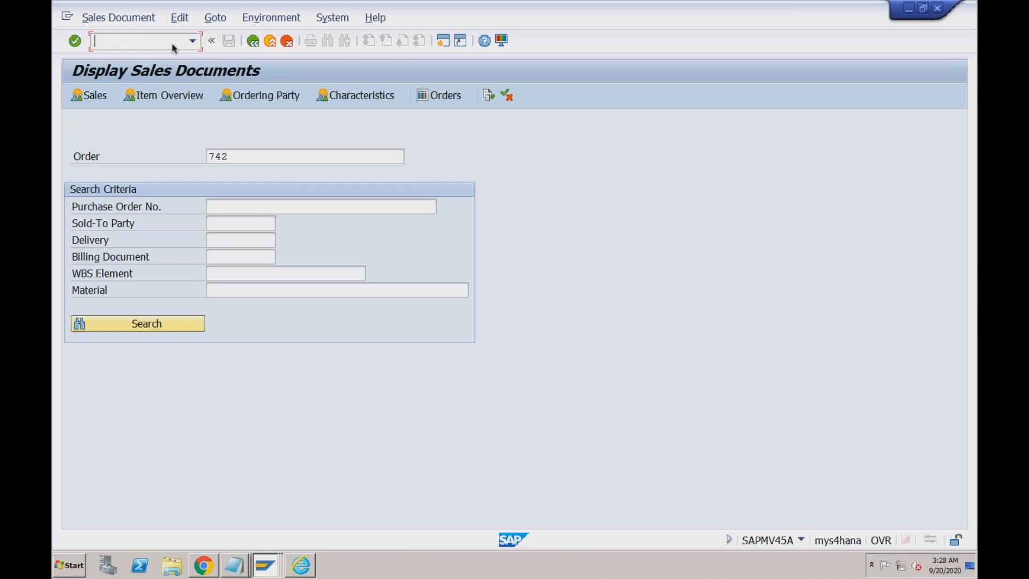
- Display the standard order and review its sold-to party, reference Test1, payment terms 0001 and Incoterms CFR
left_click(233, 154)
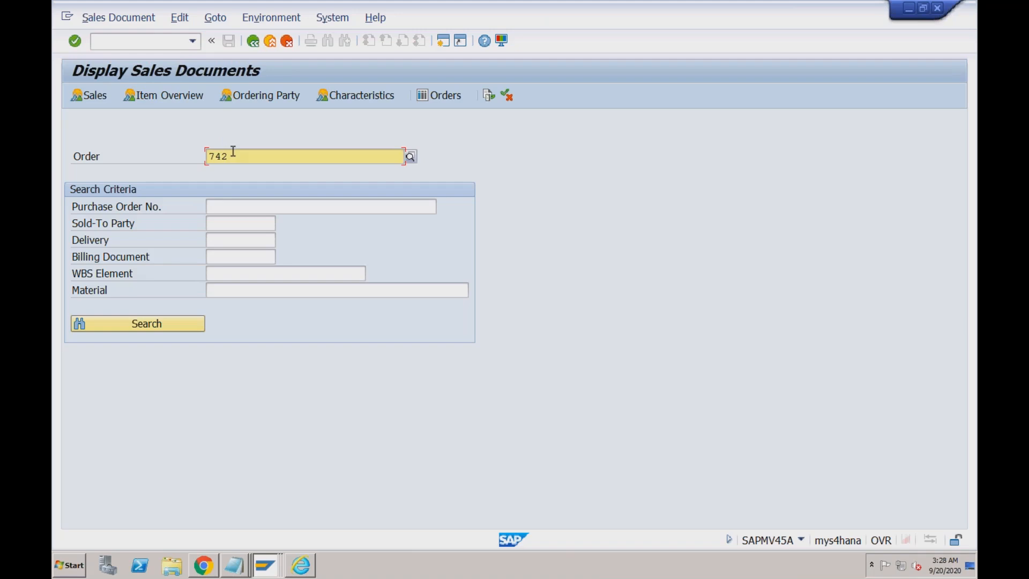
key("Return")
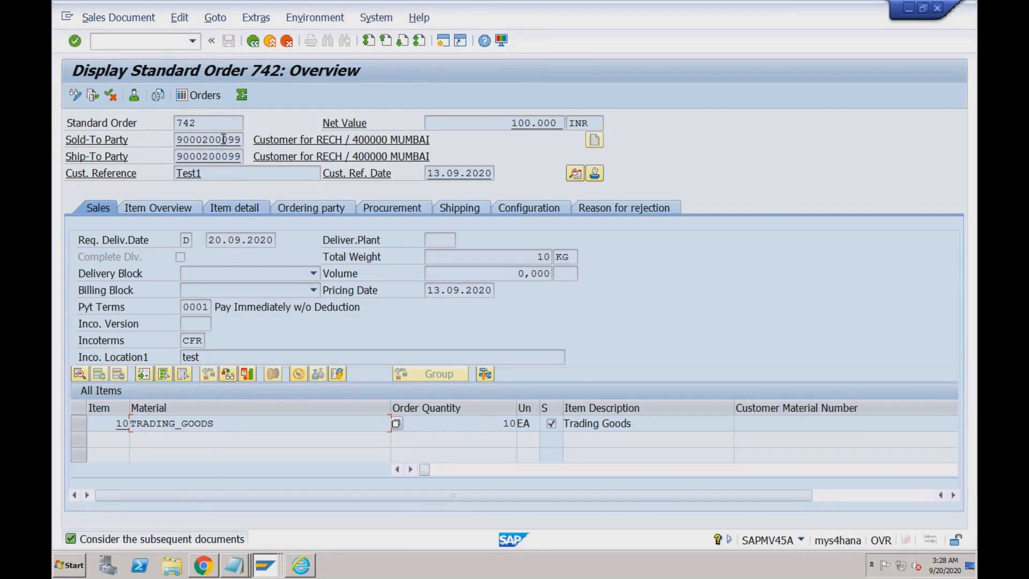
left_click_drag(178, 140, 241, 140)
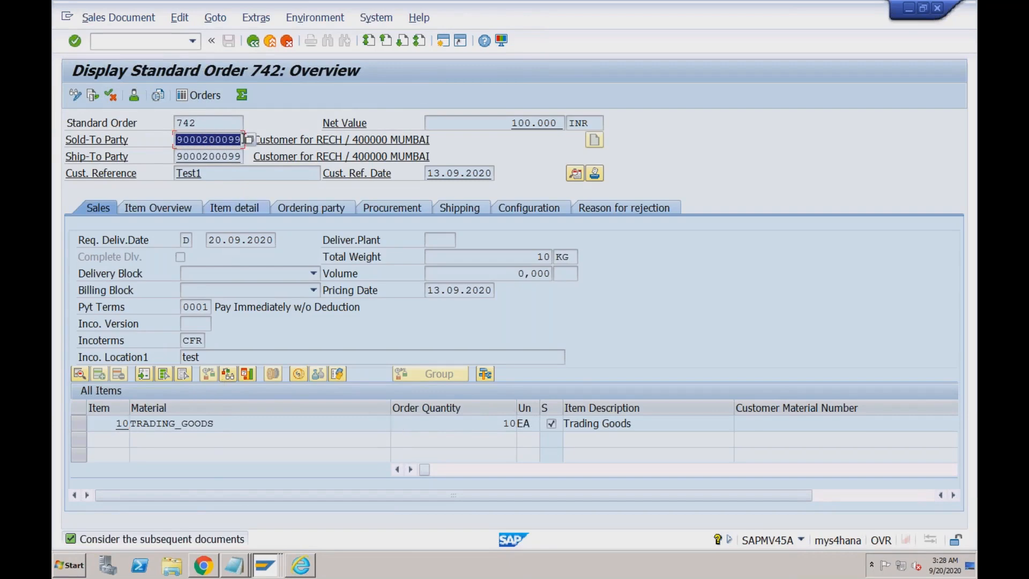
left_click(211, 174)
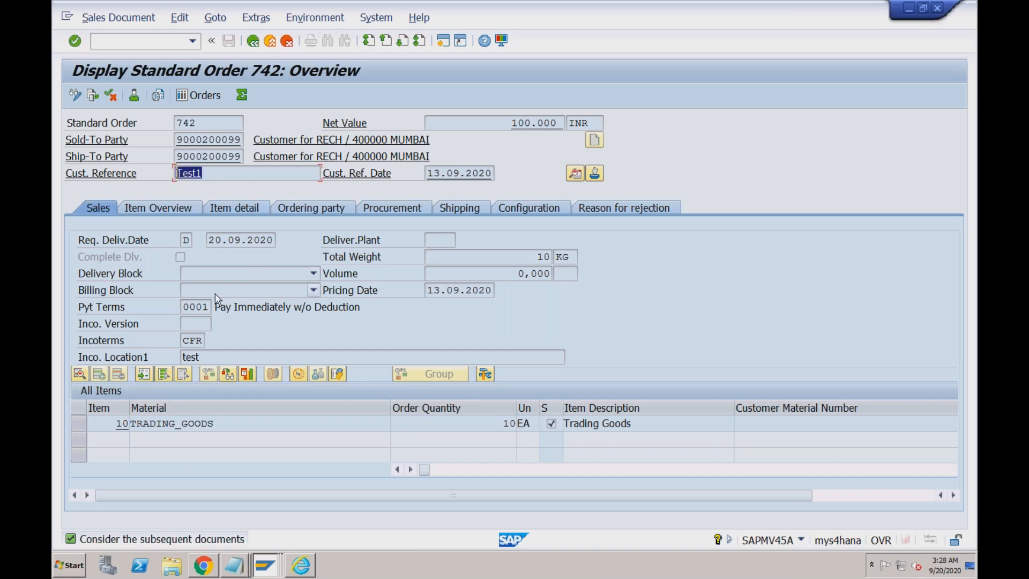
left_click(190, 307)
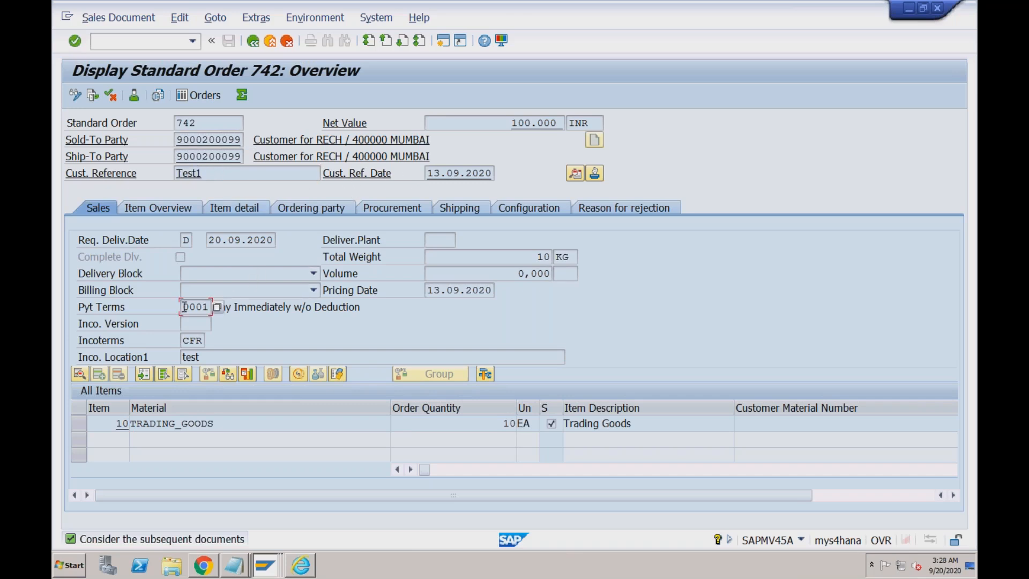
left_click(200, 340)
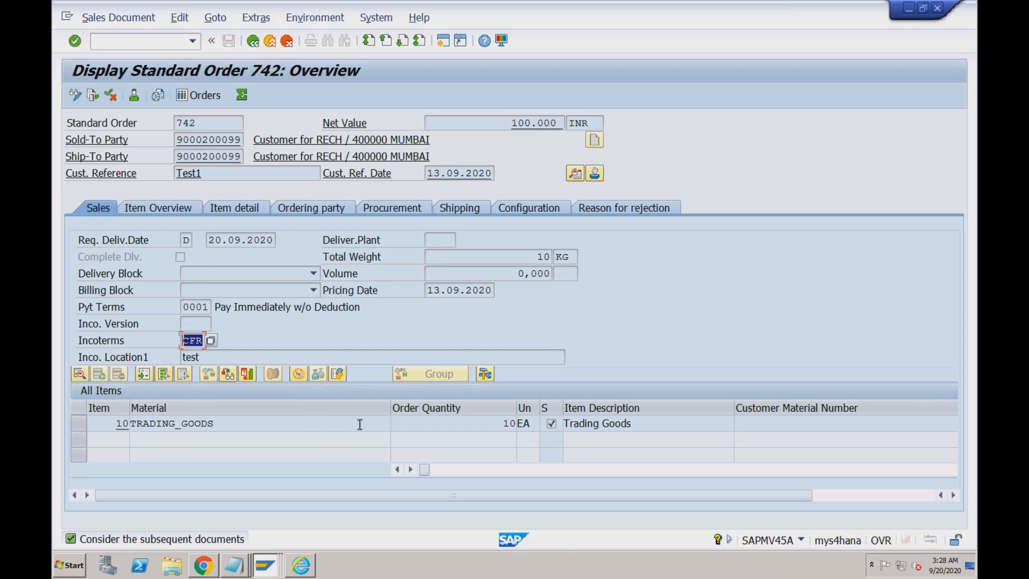
- Check item 10's material and quantity, then view its pricing conditions (PR00 10.000 INR)
left_click_drag(233, 423, 136, 423)
left_click_drag(494, 424, 536, 422)
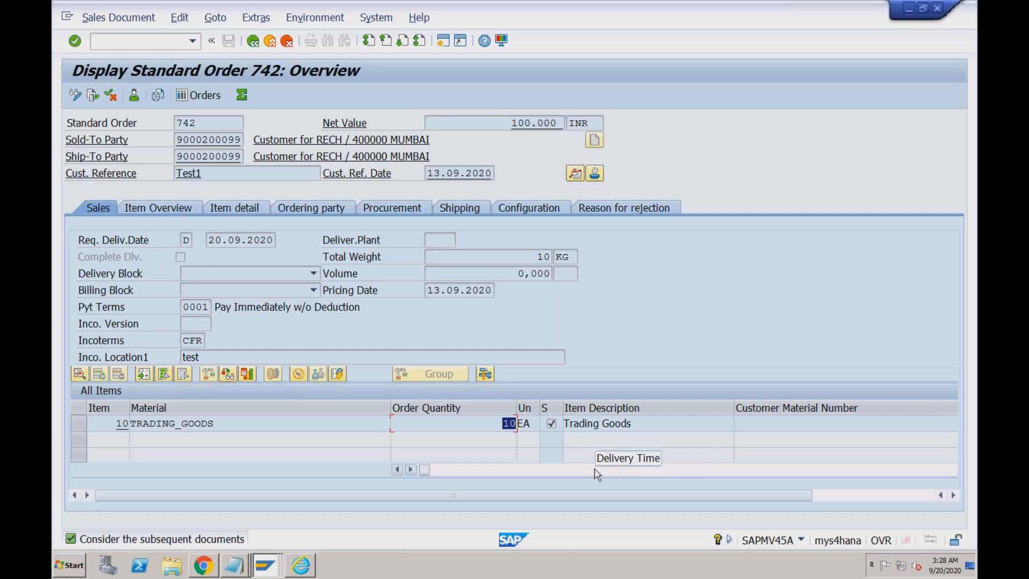
double_click(481, 426)
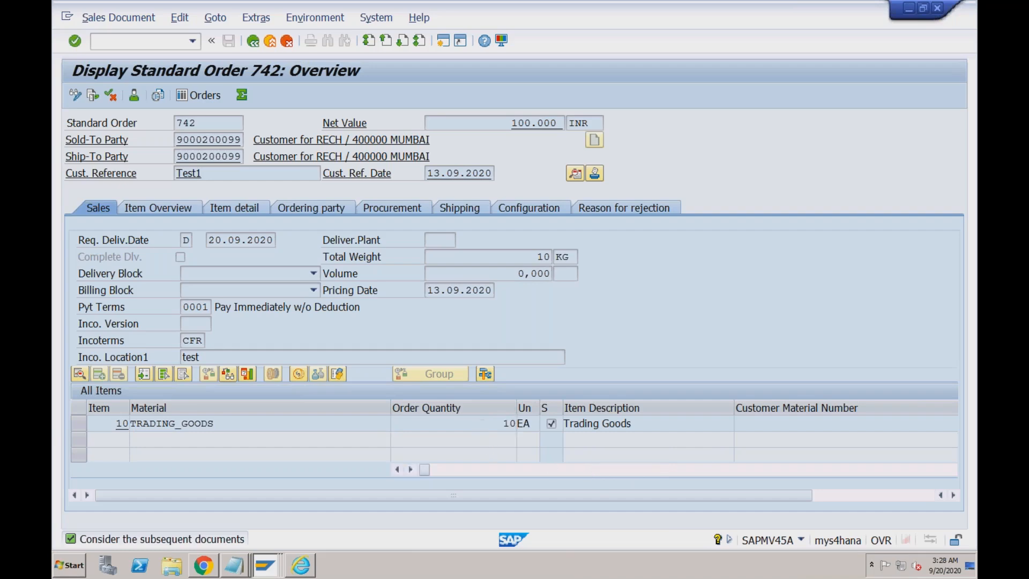
left_click(374, 192)
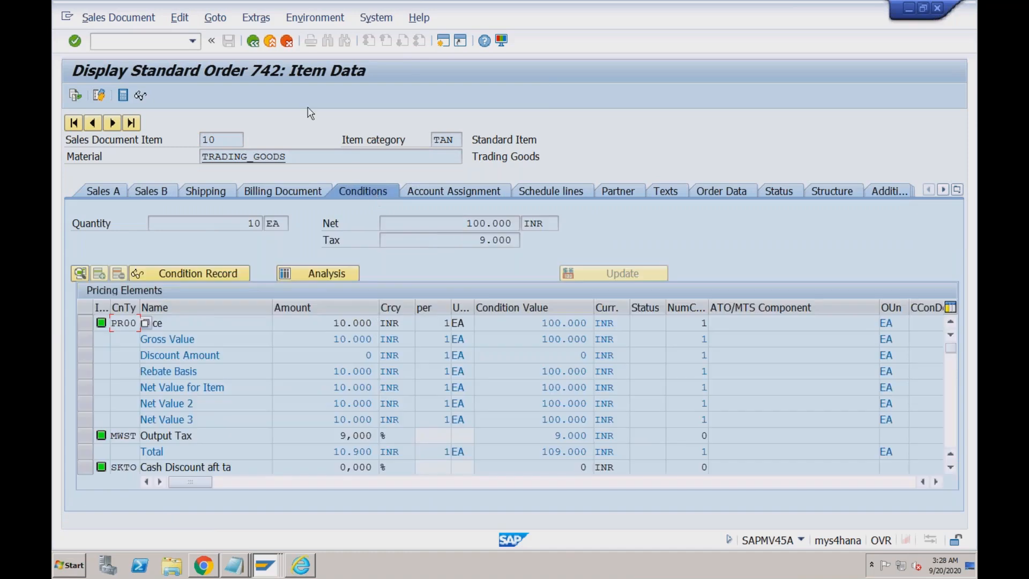
- Return to the overview and view item 10's schedule lines for 20.09.2020 and 21.09.2020
left_click(253, 41)
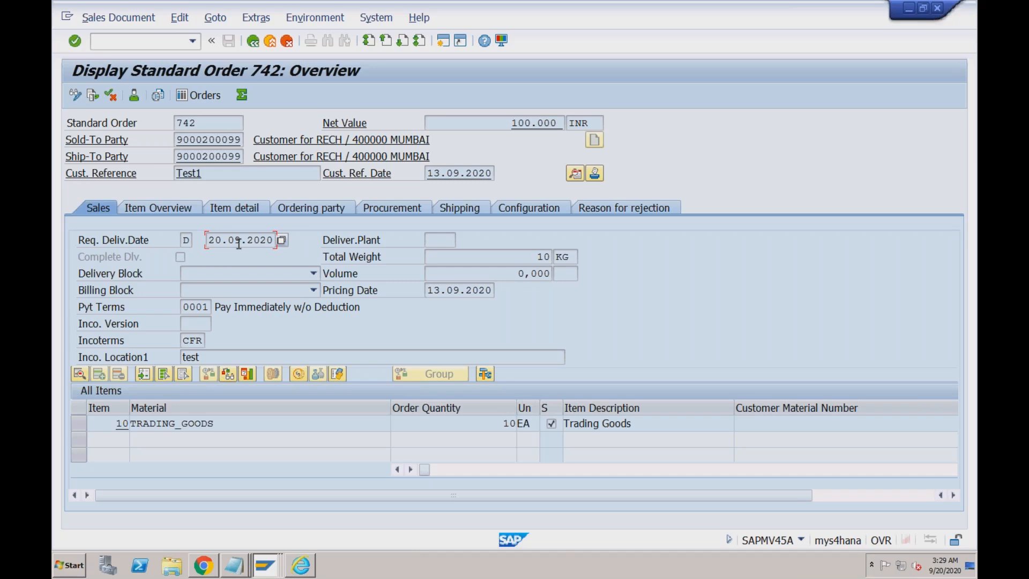
left_click(225, 423)
left_click(219, 240)
double_click(223, 423)
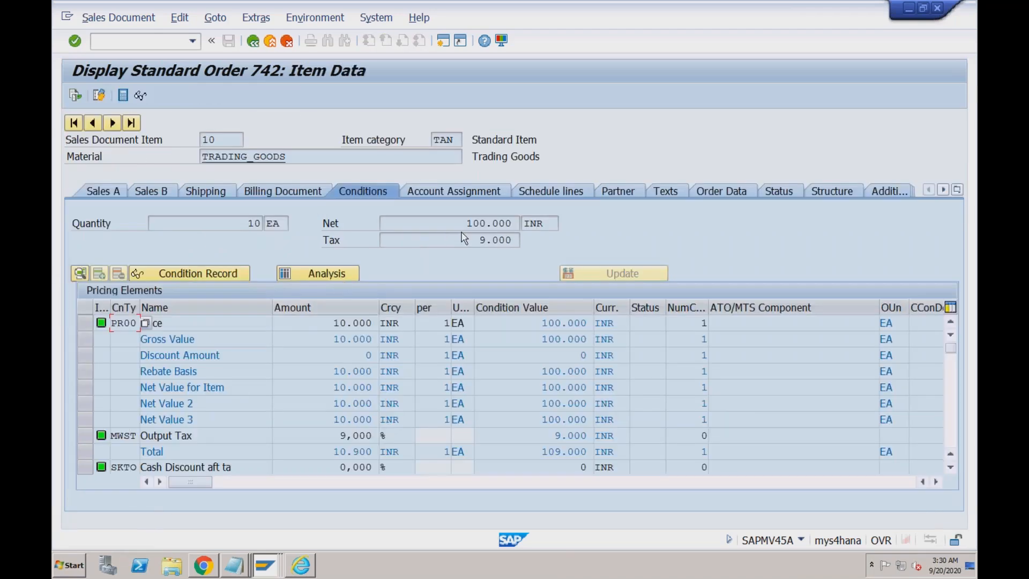
left_click(546, 185)
left_click(224, 335)
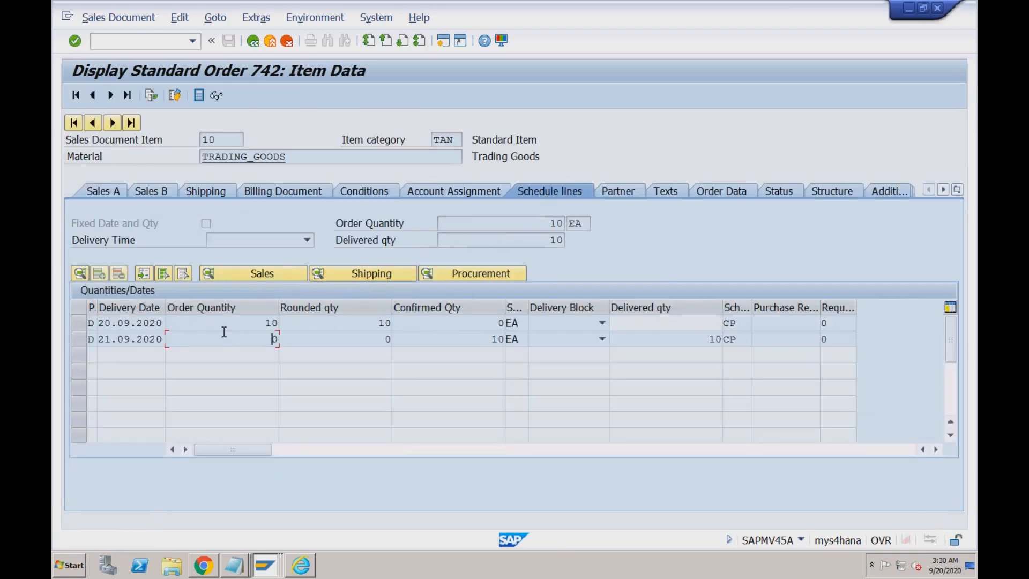
left_click(80, 323)
left_click(80, 340)
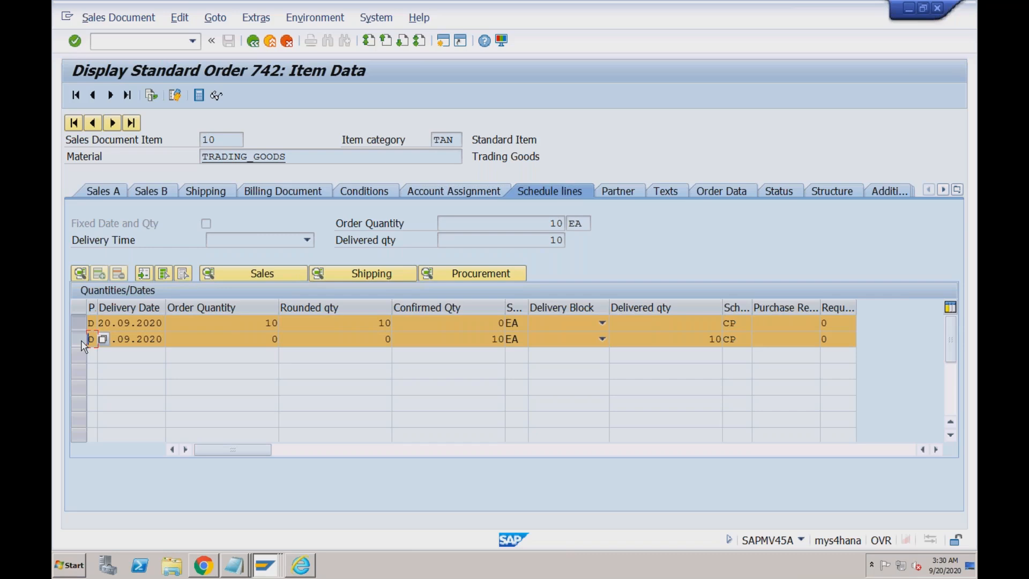
left_click(124, 339)
left_click(80, 324)
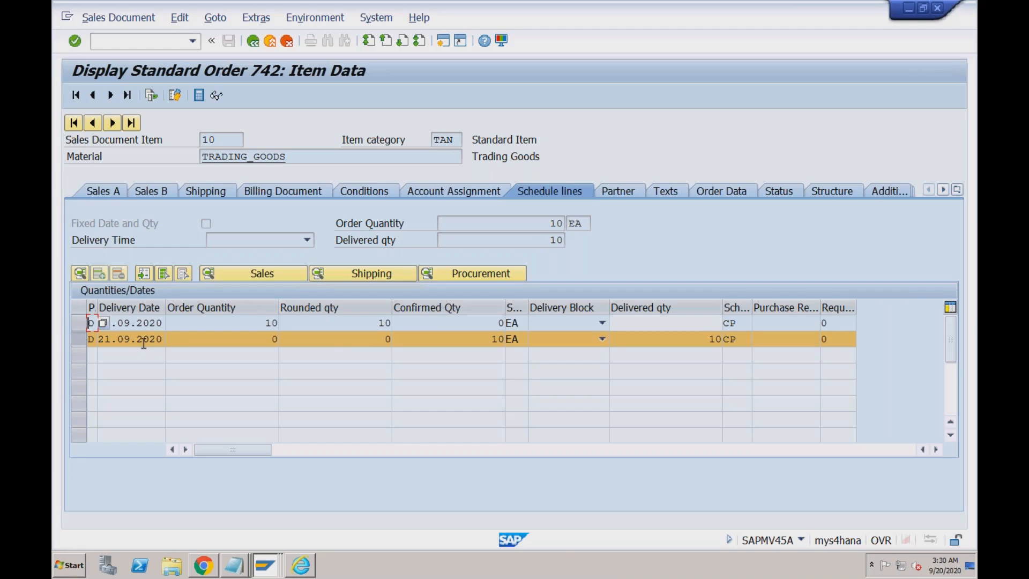
left_click(116, 324)
key("shift+Home")
left_click(110, 338)
key("shift+Home")
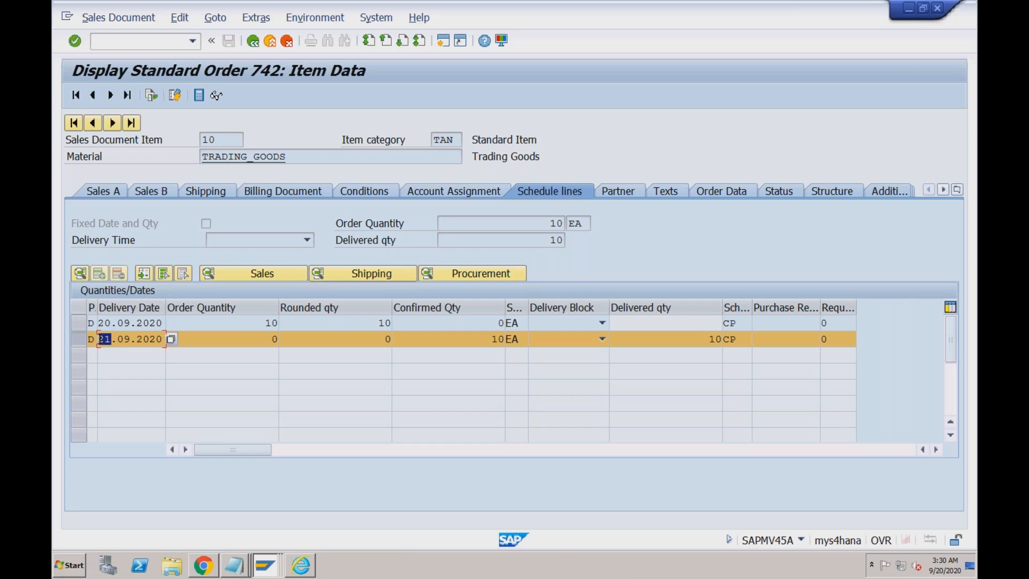
left_click(110, 323)
key("shift+Home")
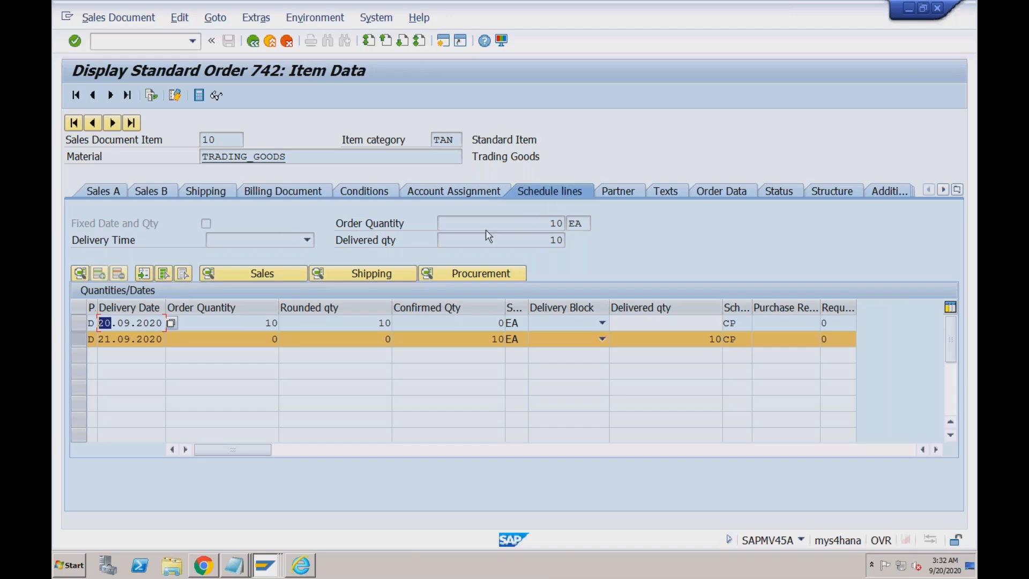
- Browse item 10's Shipping, Billing Document, Conditions and Account Assignment data, checking item category TAN
left_click(221, 192)
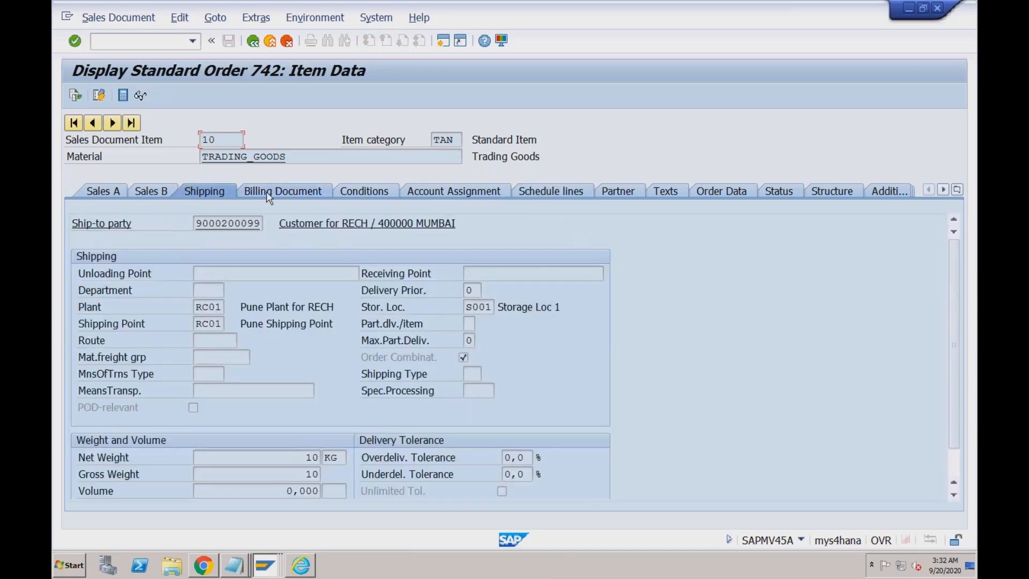
left_click(267, 191)
left_click(365, 191)
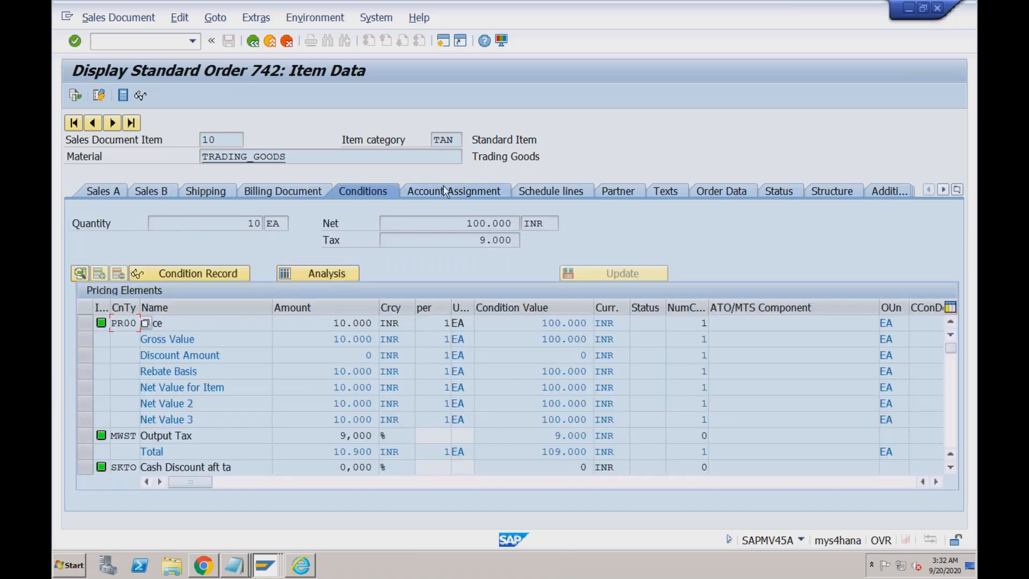
left_click(443, 191)
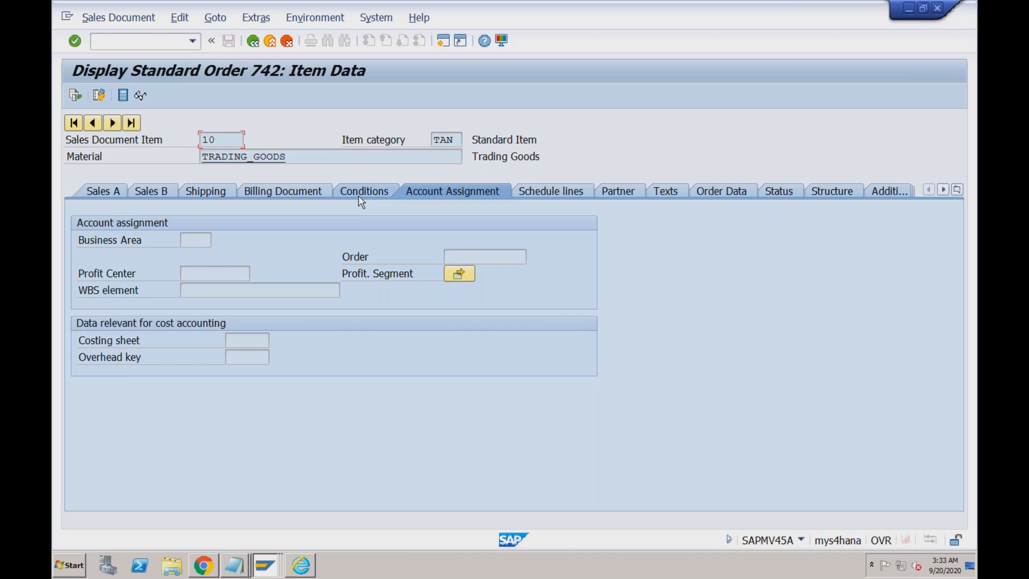
left_click(455, 137)
- Start transaction /nva01 and accept order type OR for a new order
left_click(148, 38)
type("/nva01")
key("Return")
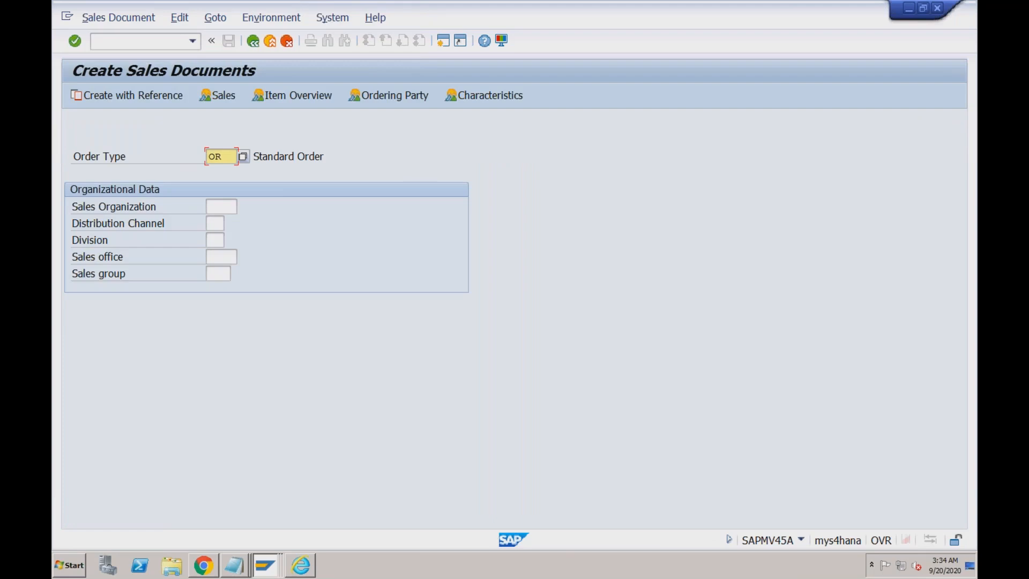
key("Return")
left_click(573, 173)
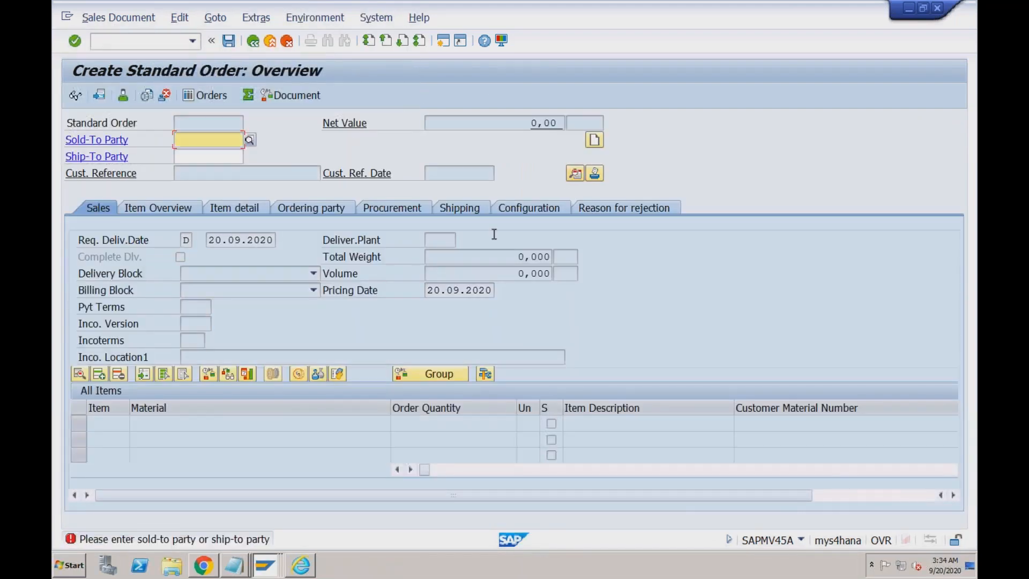
- Pick the sold-to party from history, enter customer reference 'test', and proceed into header data
left_click(217, 141)
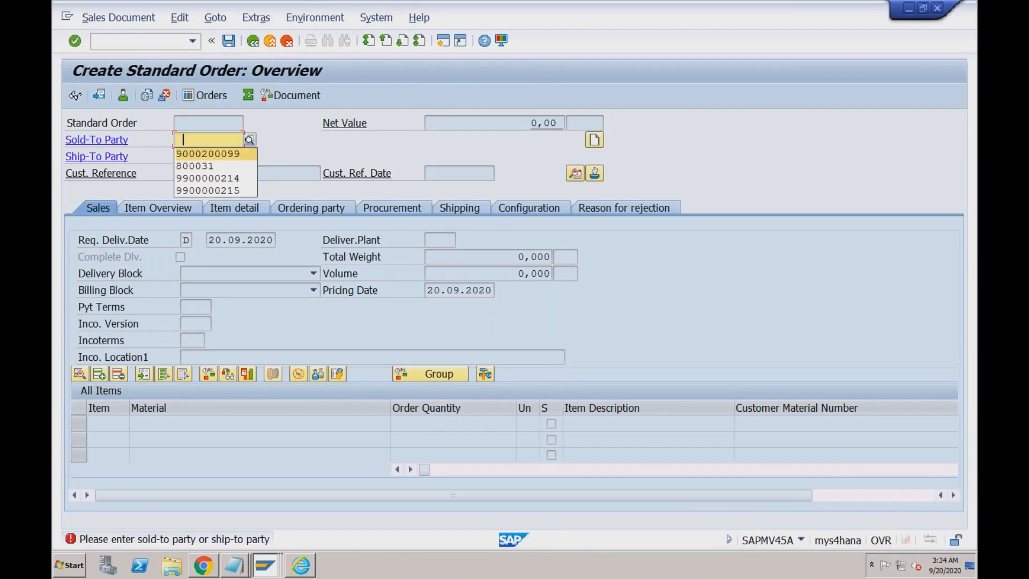
left_click(208, 154)
key("Return")
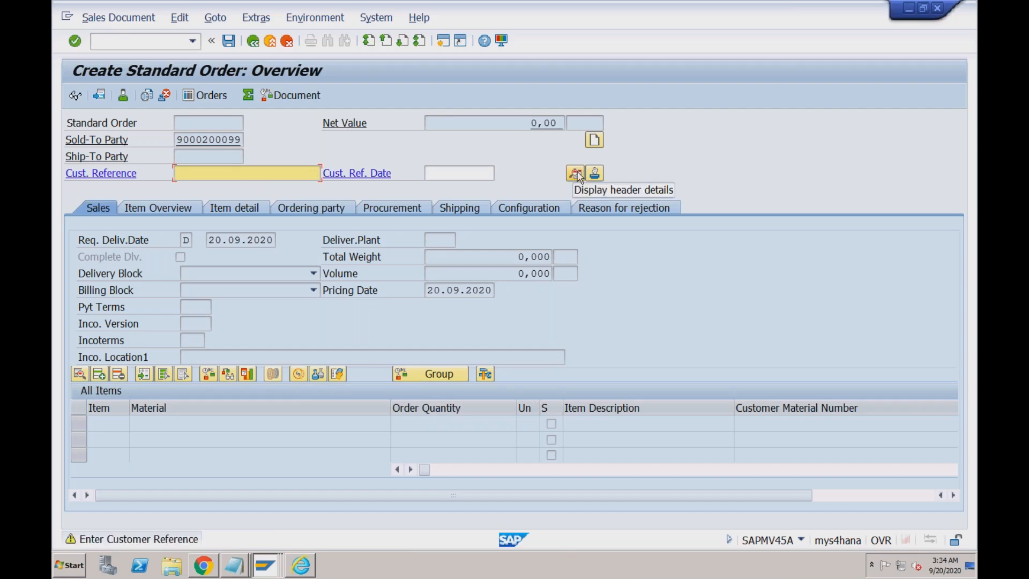
left_click(577, 174)
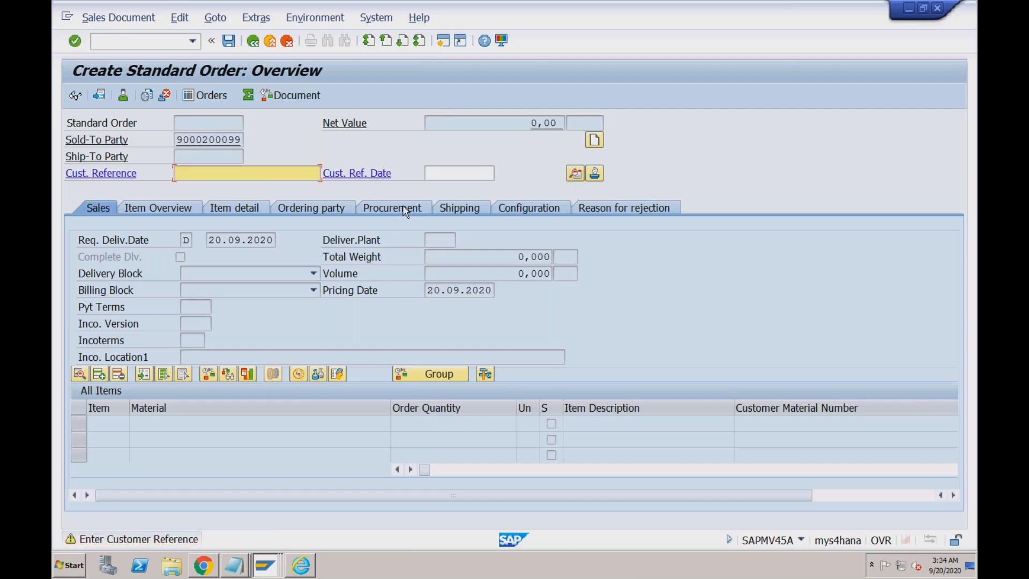
type("test")
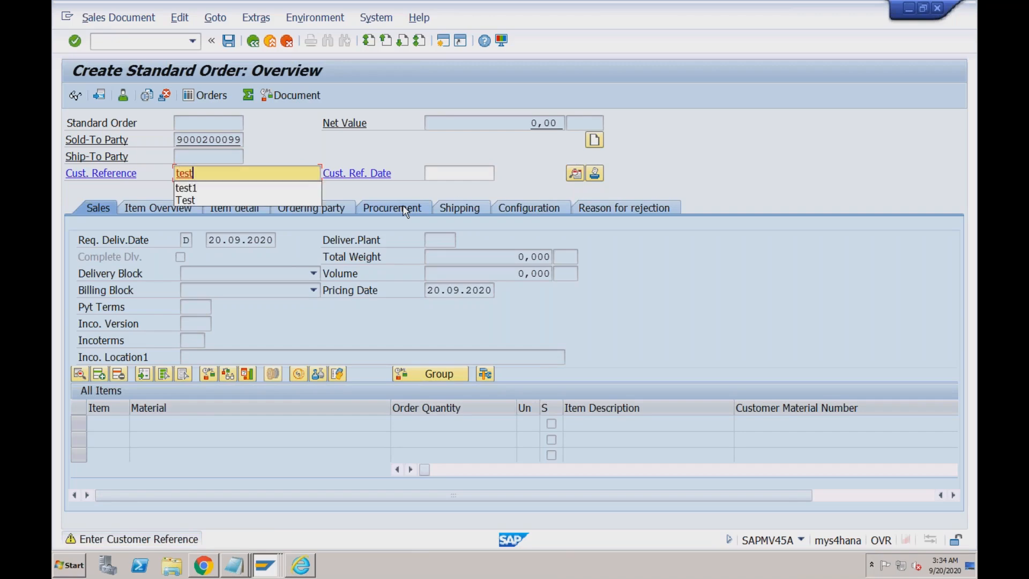
key("Return")
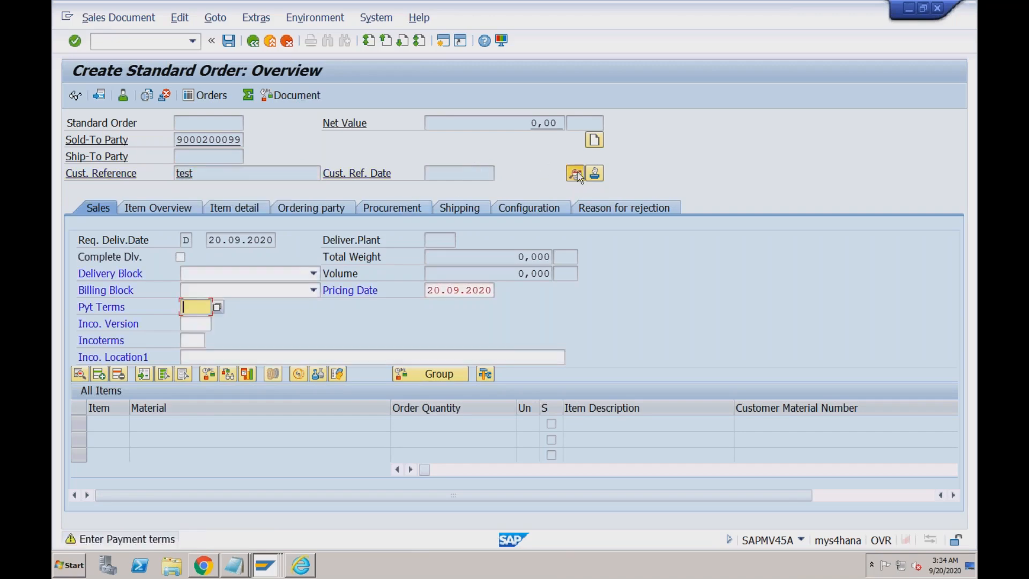
key("Return")
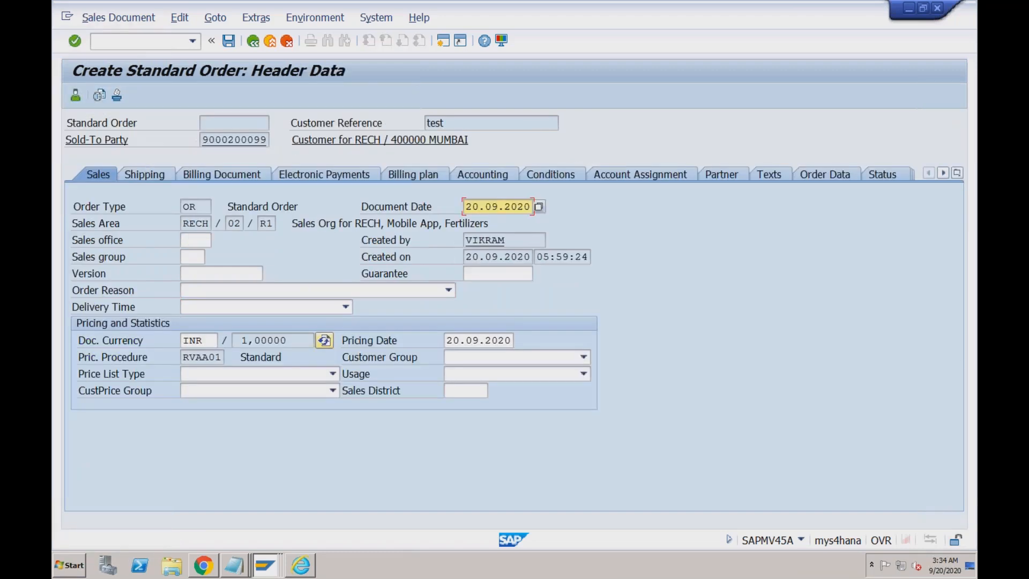
- Leave the order reason empty and return to the new order's overview
left_click(357, 294)
left_click(357, 295)
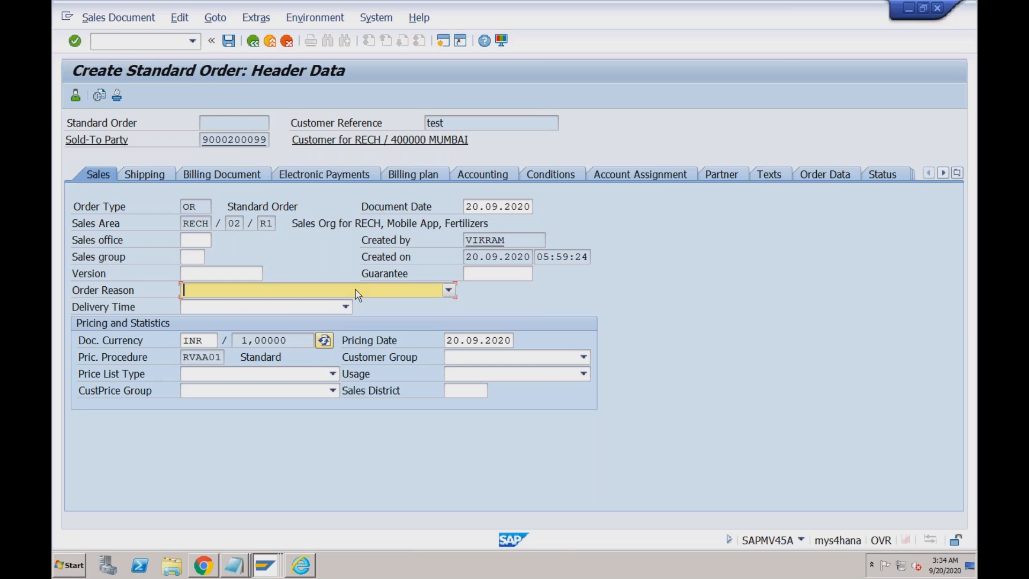
left_click(357, 292)
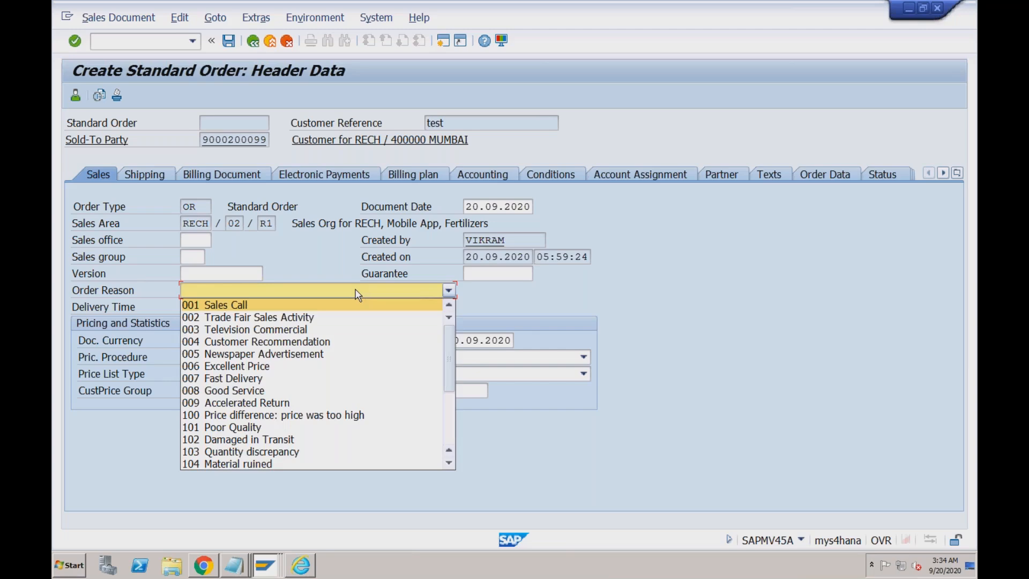
left_click(356, 292)
left_click(253, 42)
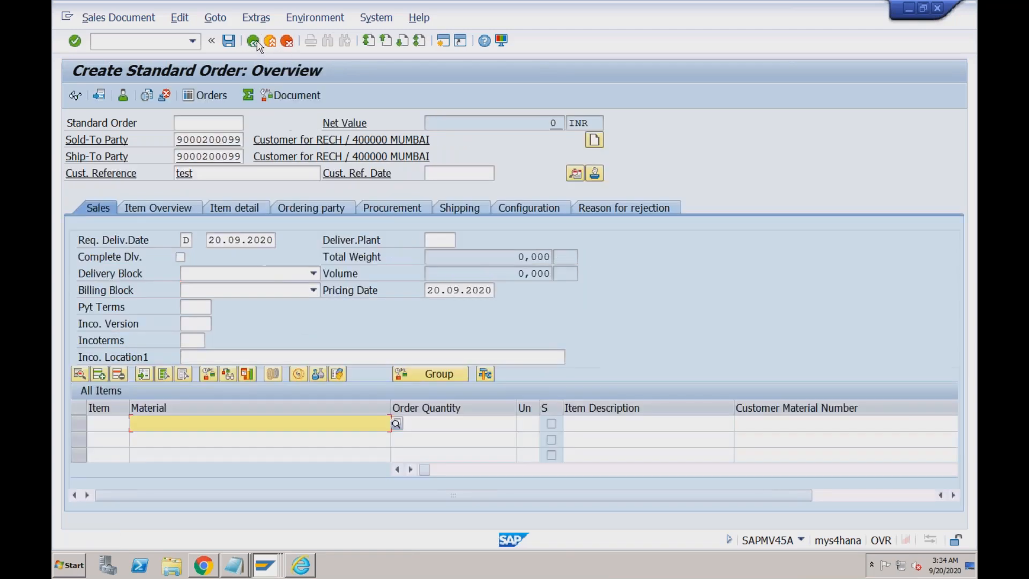
left_click(194, 356)
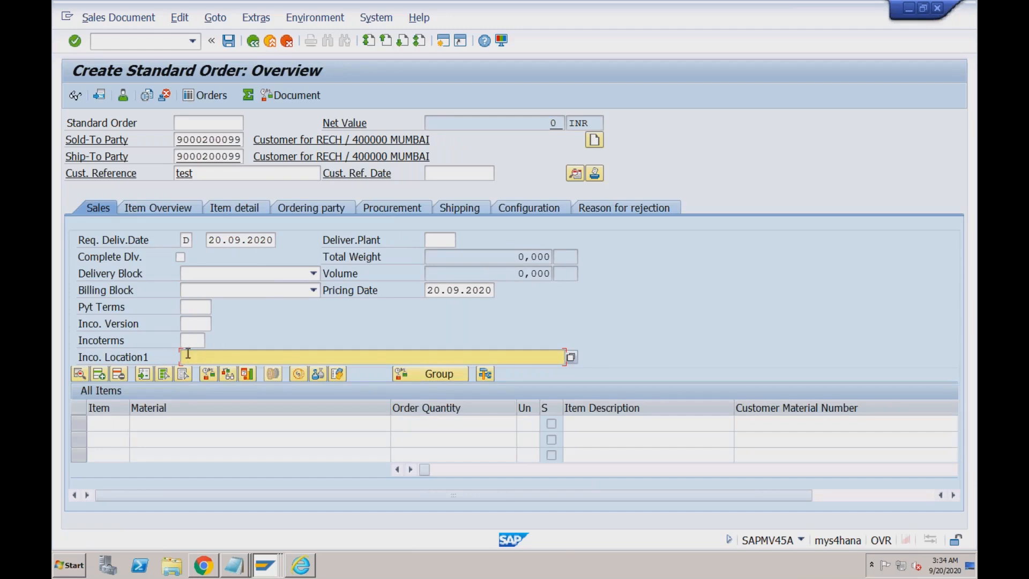
left_click(199, 342)
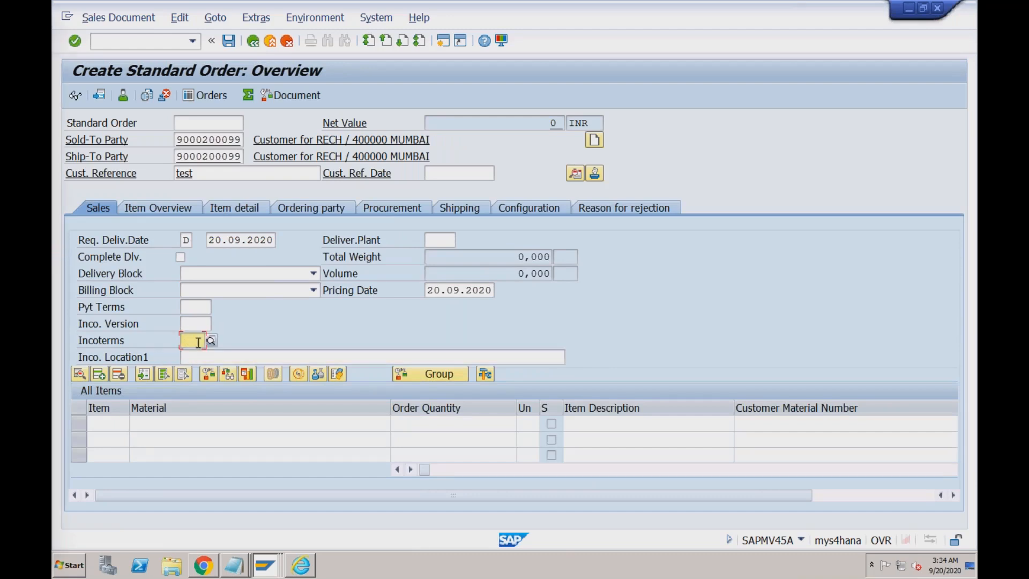
left_click(399, 356)
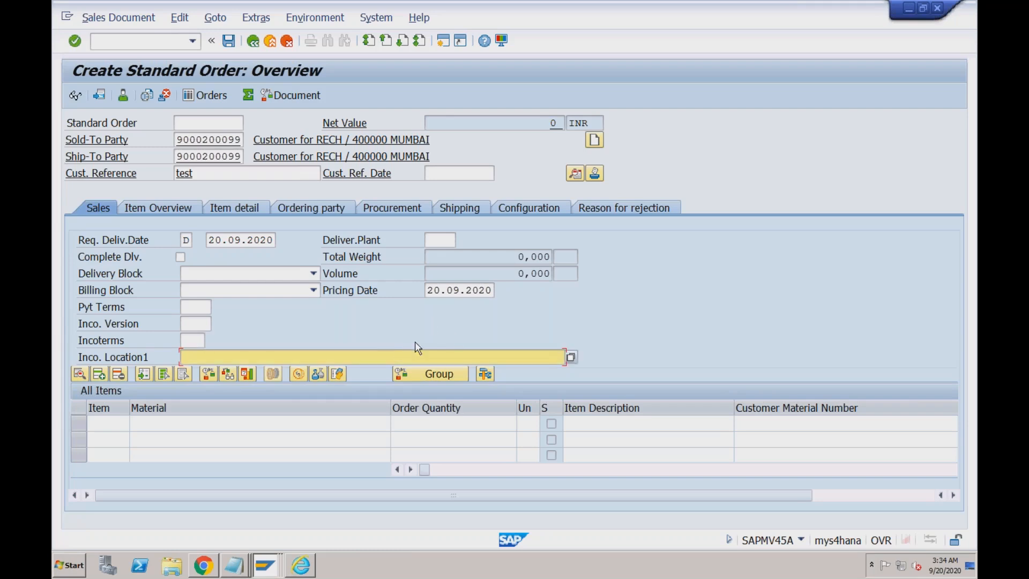
left_click(193, 341)
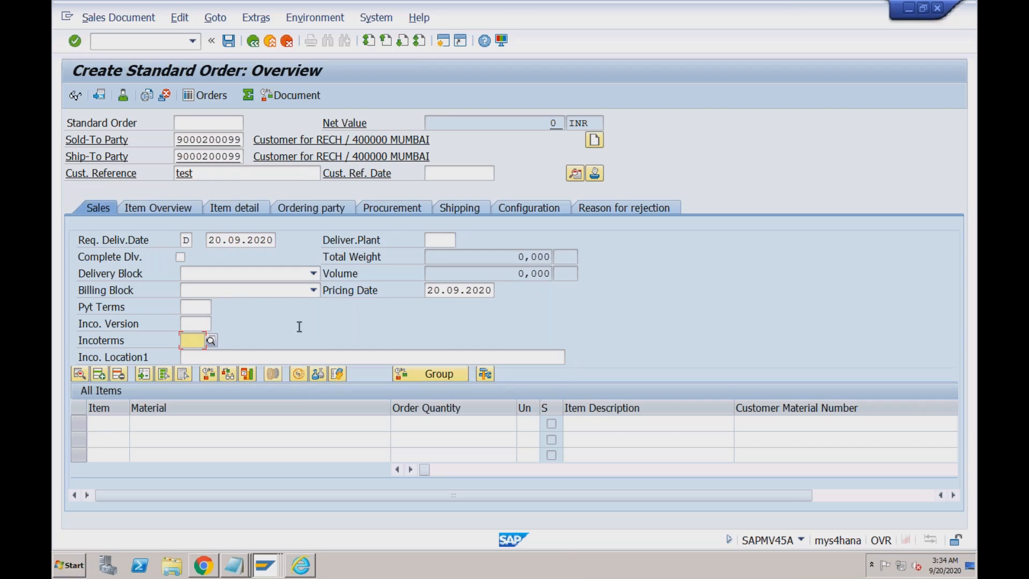
left_click(210, 170)
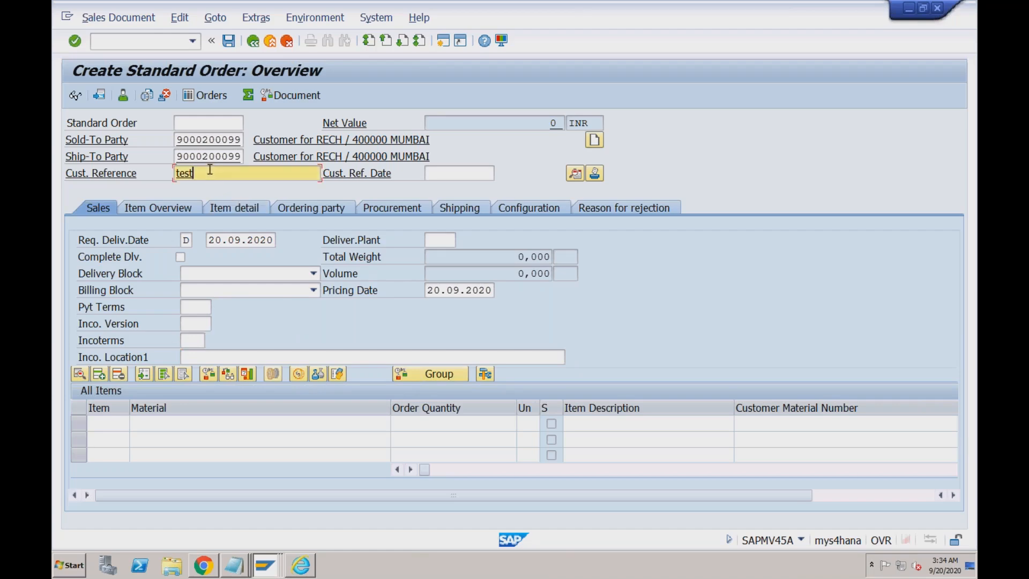
left_click(431, 172)
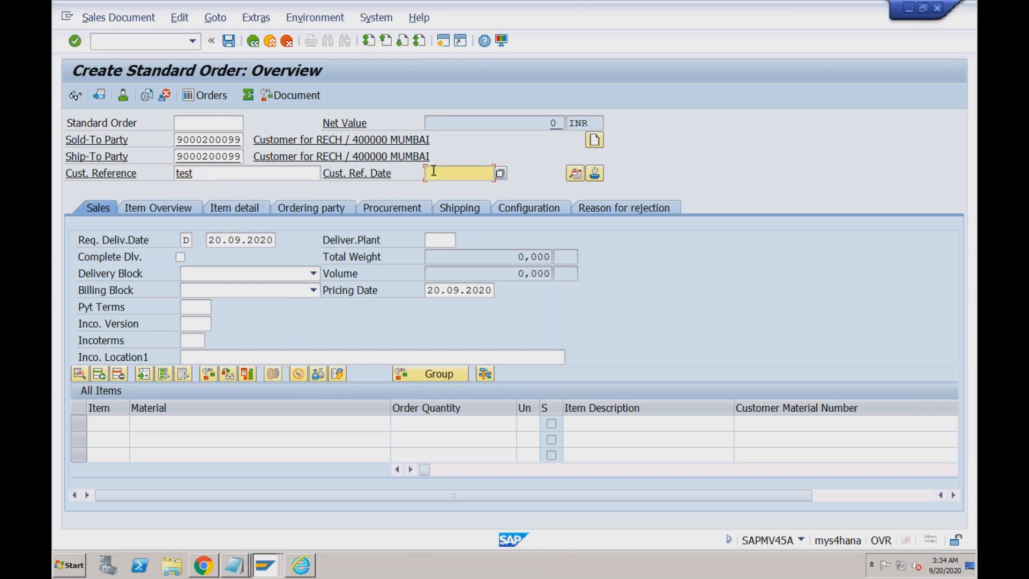
left_click(198, 307)
left_click(196, 322)
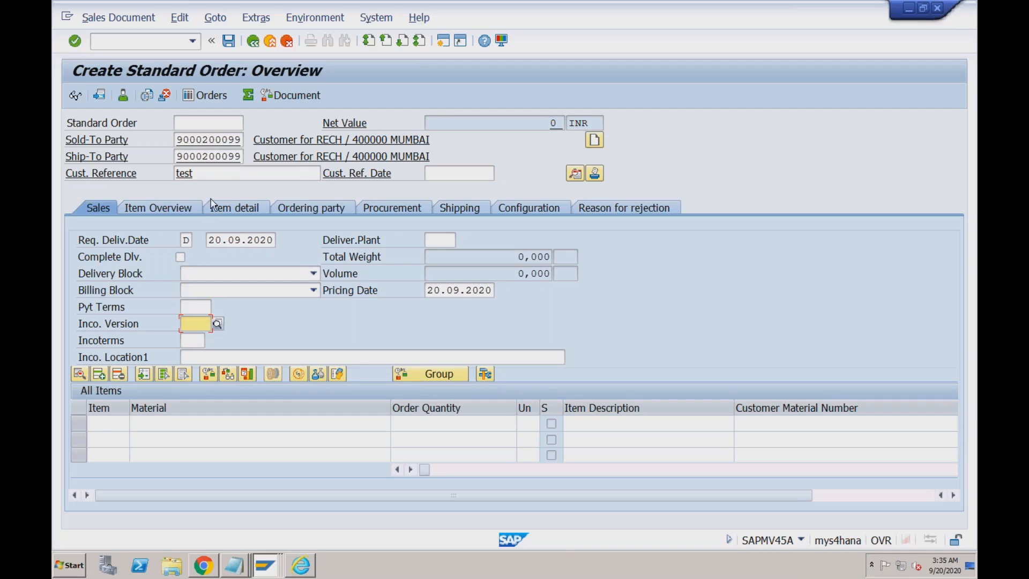
left_click(217, 174)
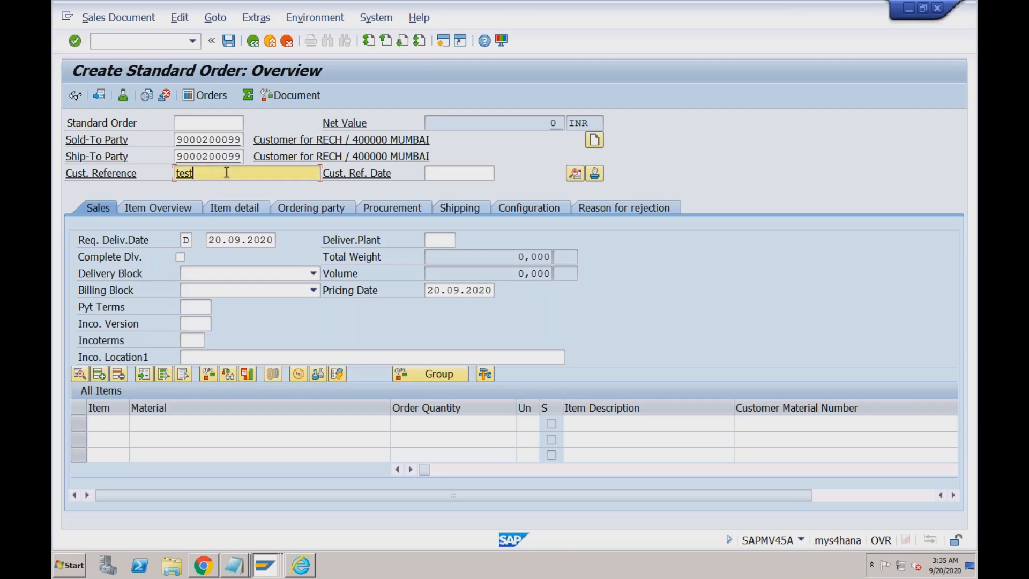
left_click(435, 168)
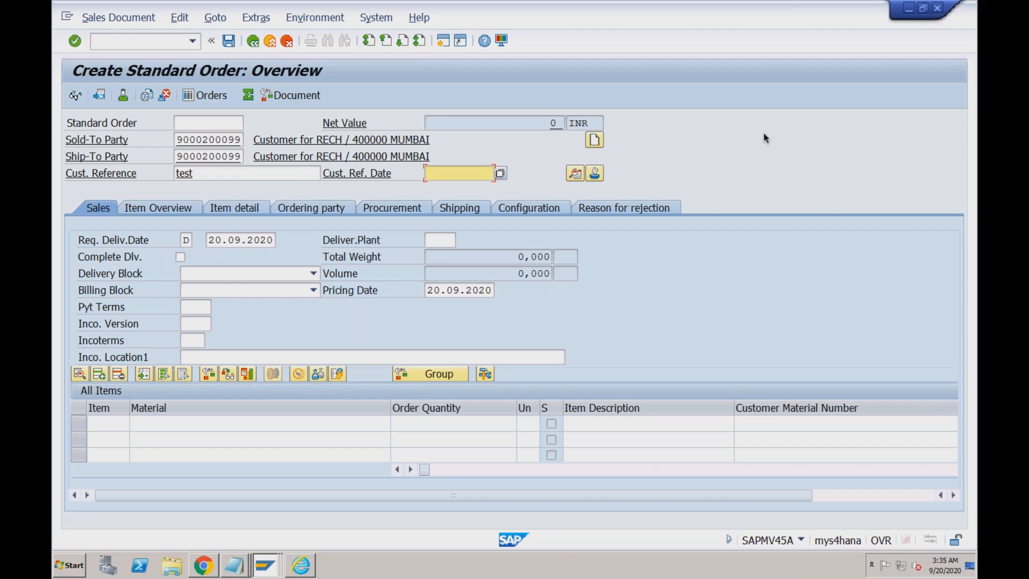
- Open OBYC with /nobyc and open the account settings for BSX inventory posting
left_click(153, 42)
type("/noby")
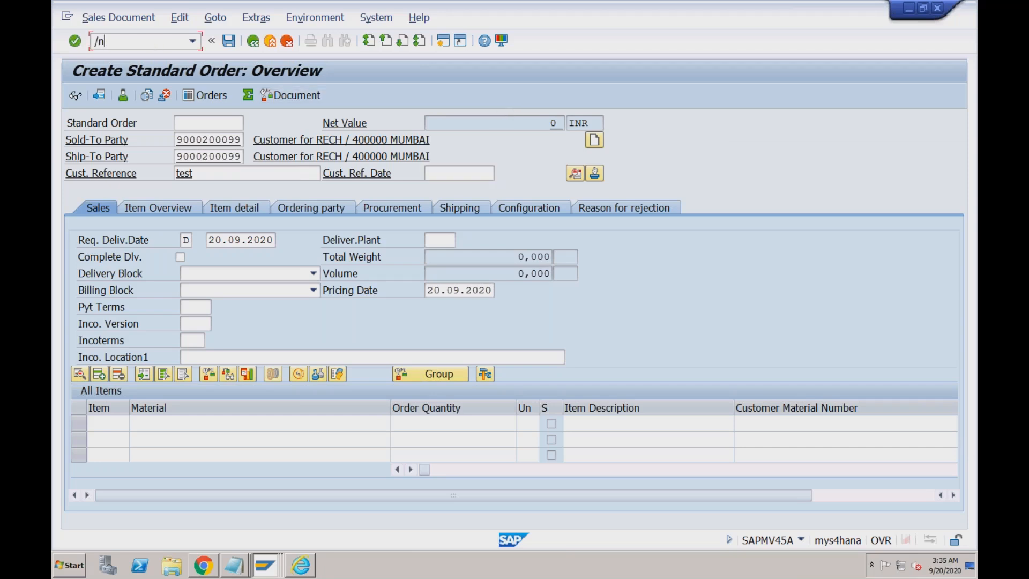
type("c")
key("Return")
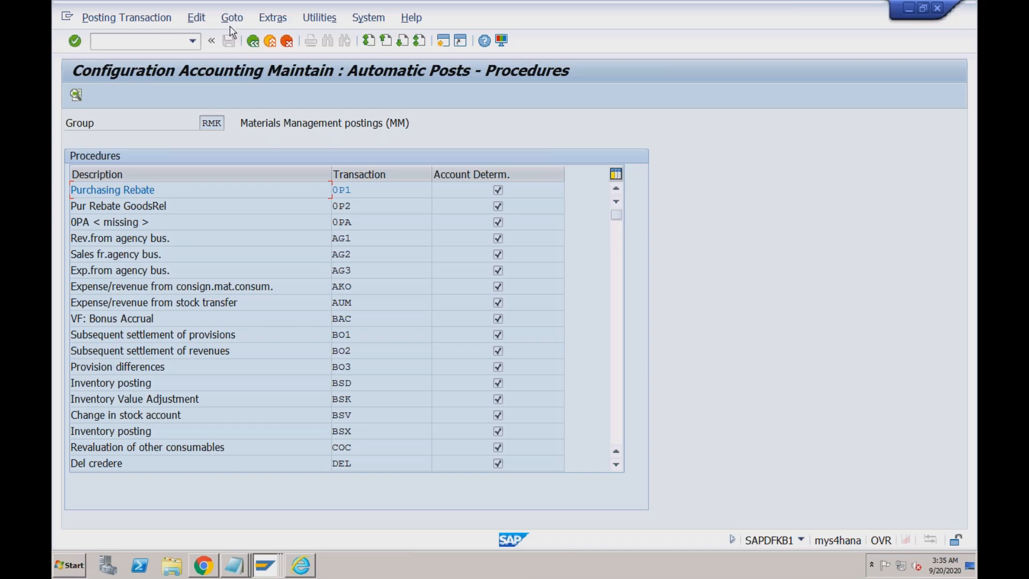
left_click(355, 206)
left_click(355, 225)
left_click(357, 240)
left_click(349, 274)
double_click(354, 431)
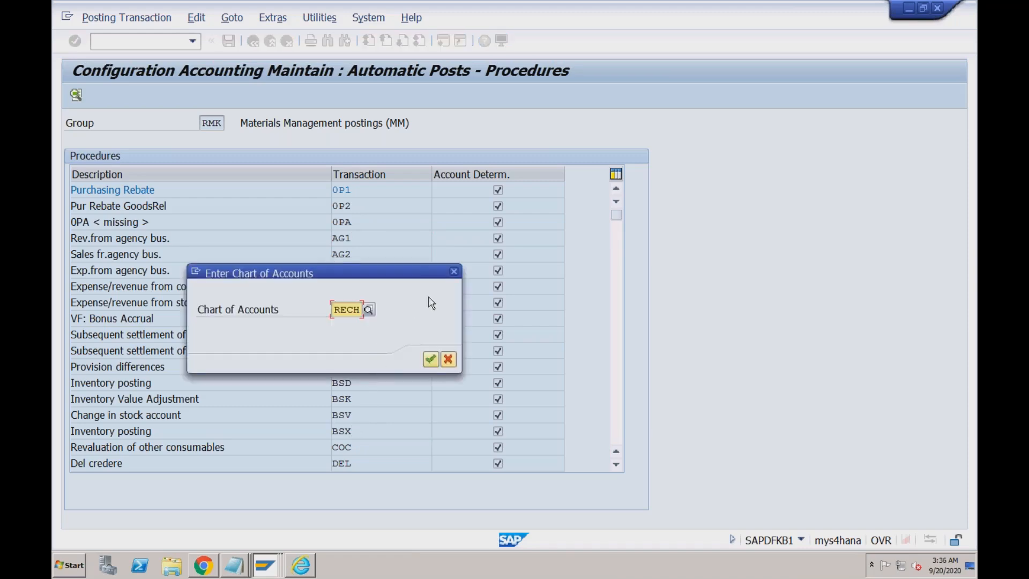
- Confirm chart of accounts RECH to view BSX account 2002, then scroll the procedures to GBB
left_click(432, 359)
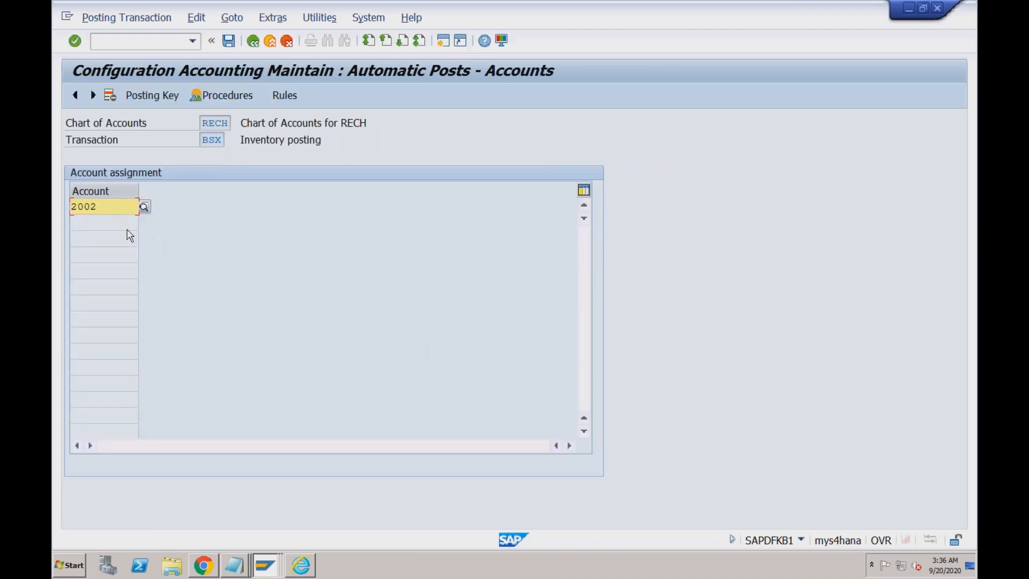
left_click(254, 42)
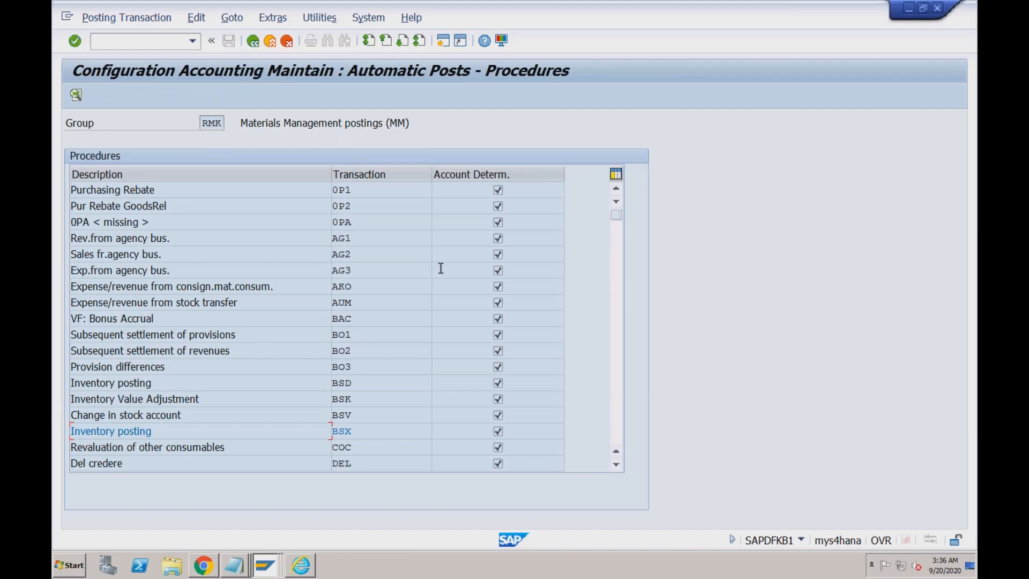
left_click(616, 340)
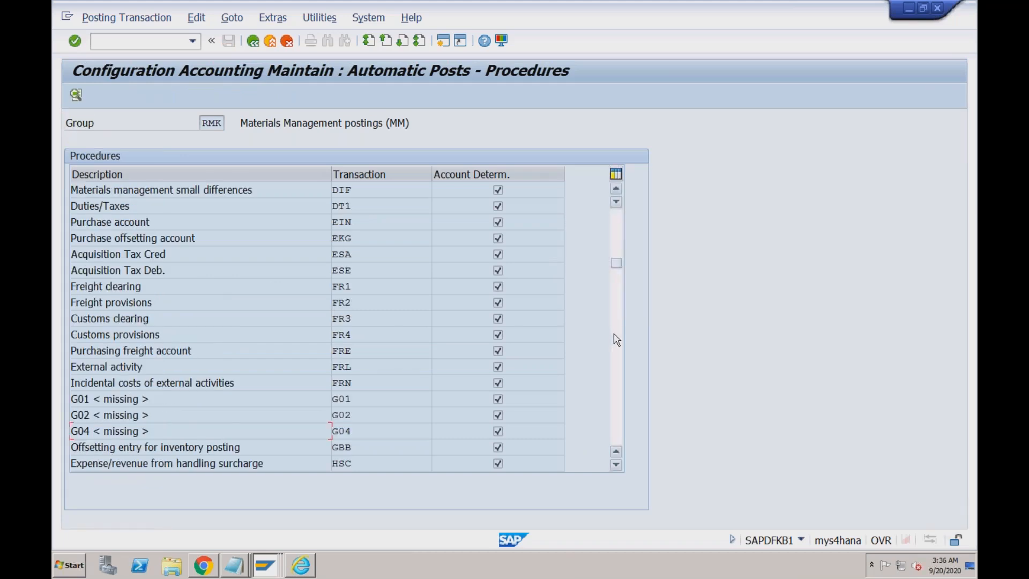
left_click(614, 335)
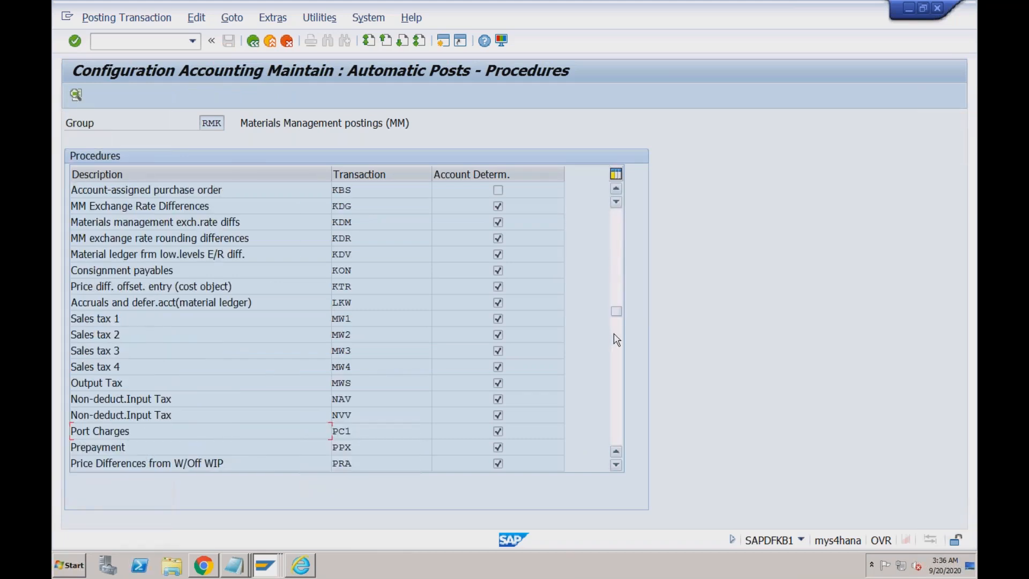
left_click(616, 285)
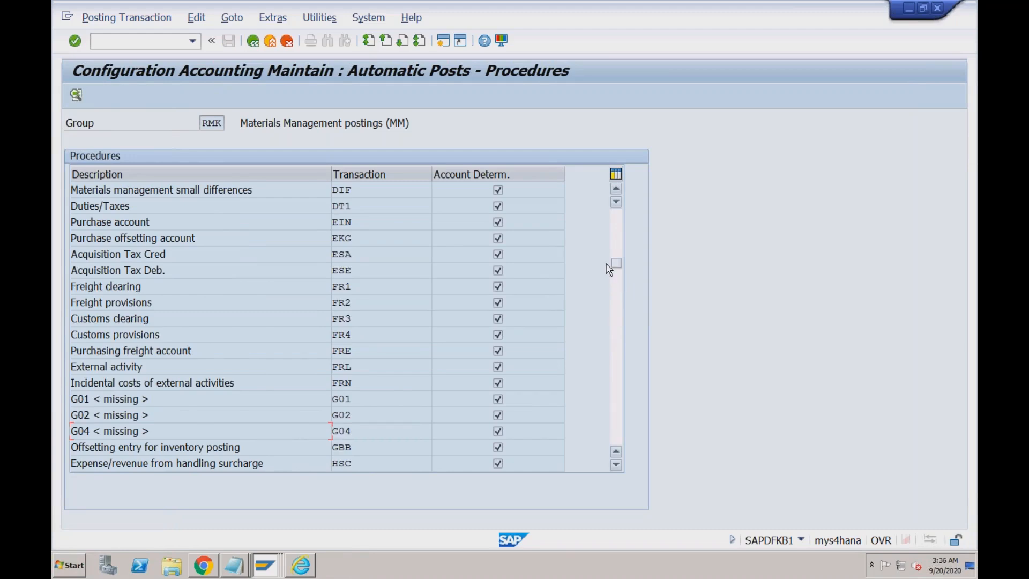
- Inspect GBB debit/credit account 4002 for valuation classes 3100 and 7920, then exit to SAP Easy Access
double_click(342, 445)
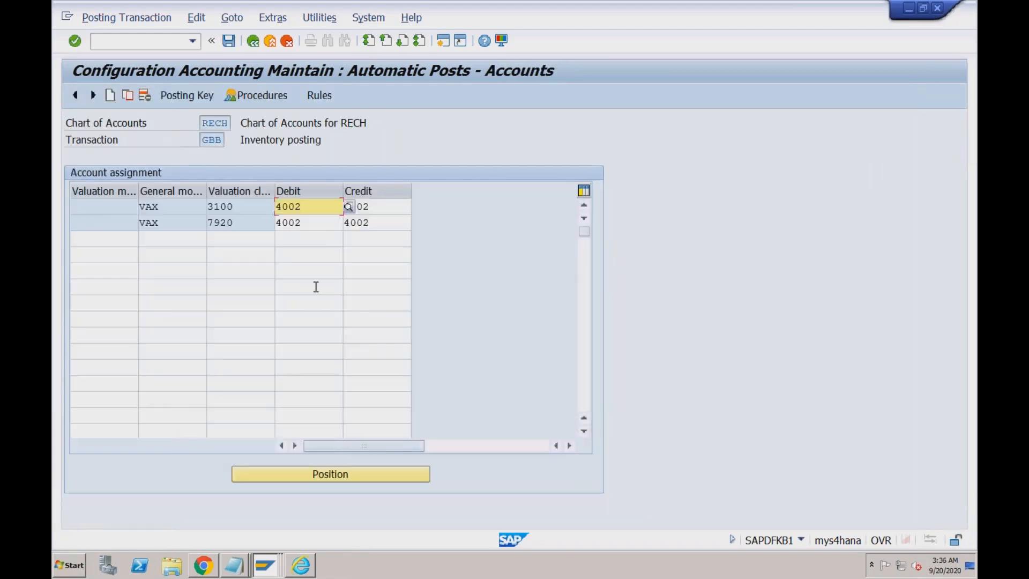
left_click(311, 222)
left_click_drag(311, 223, 275, 207)
left_click(304, 206)
left_click_drag(203, 139, 224, 141)
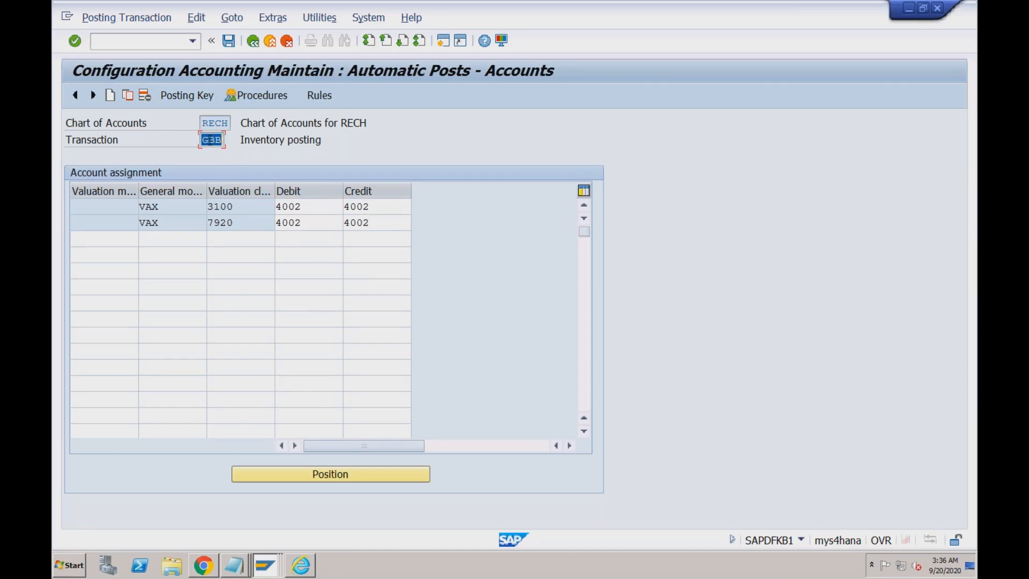
left_click(224, 141)
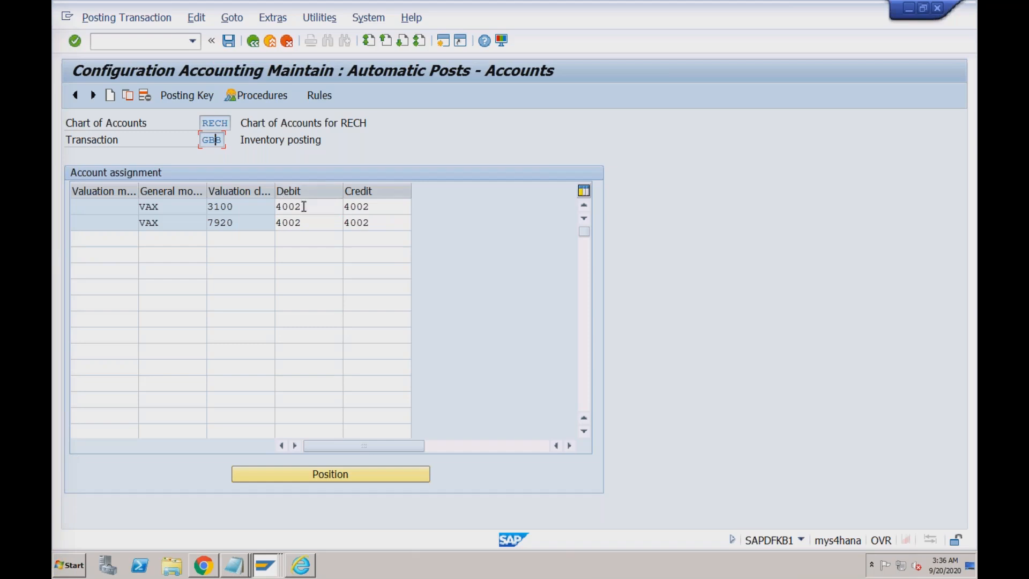
left_click_drag(304, 207, 276, 206)
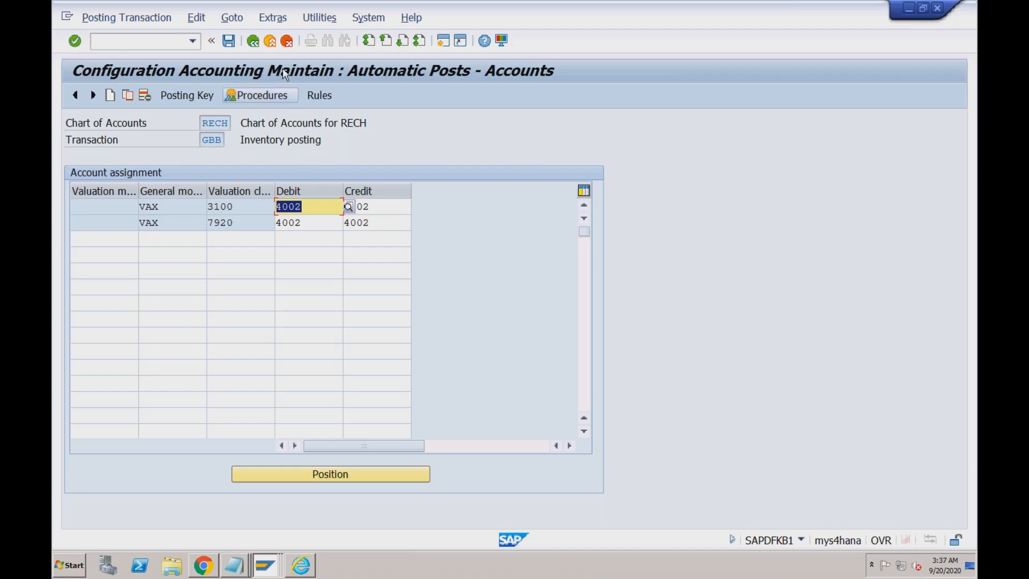
left_click(271, 41)
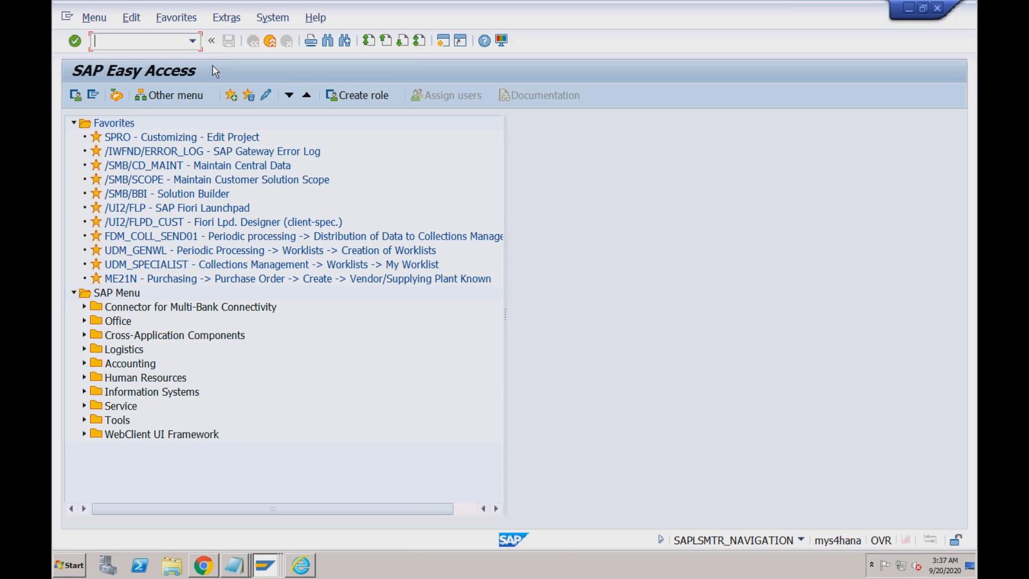
- Relaunch VA01 from the command history and keep order type OR
left_click(190, 42)
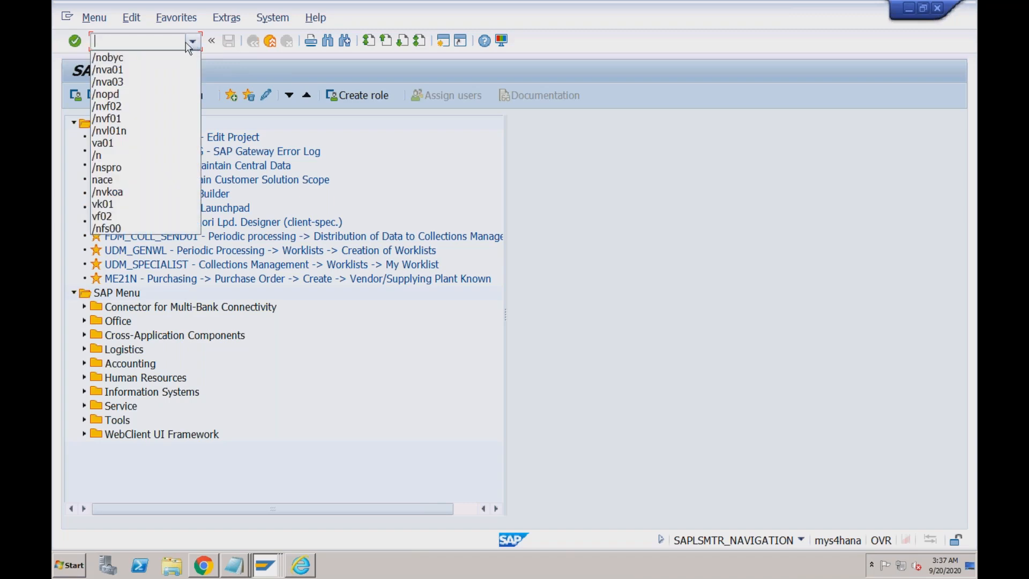
left_click(147, 68)
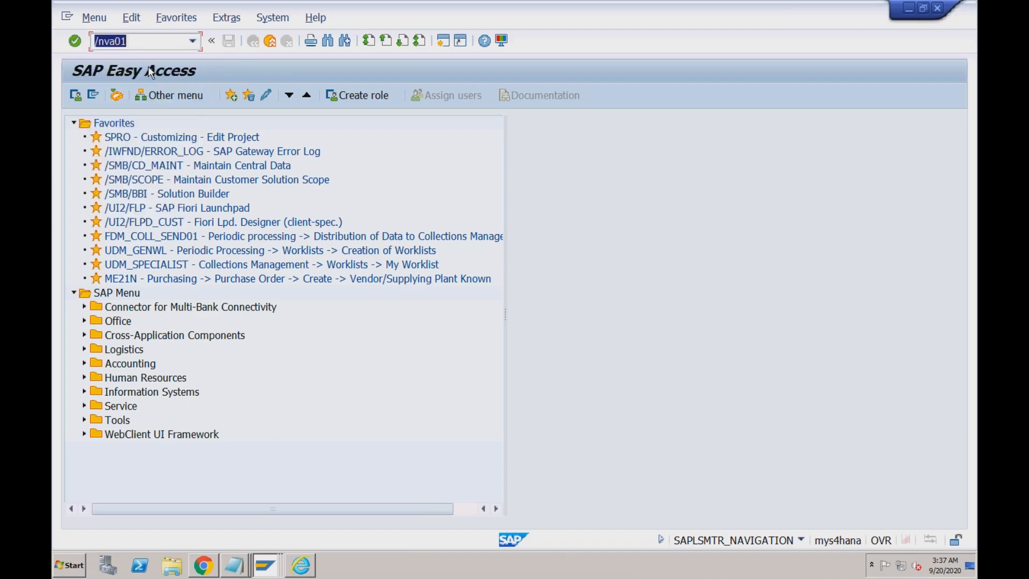
key("Return")
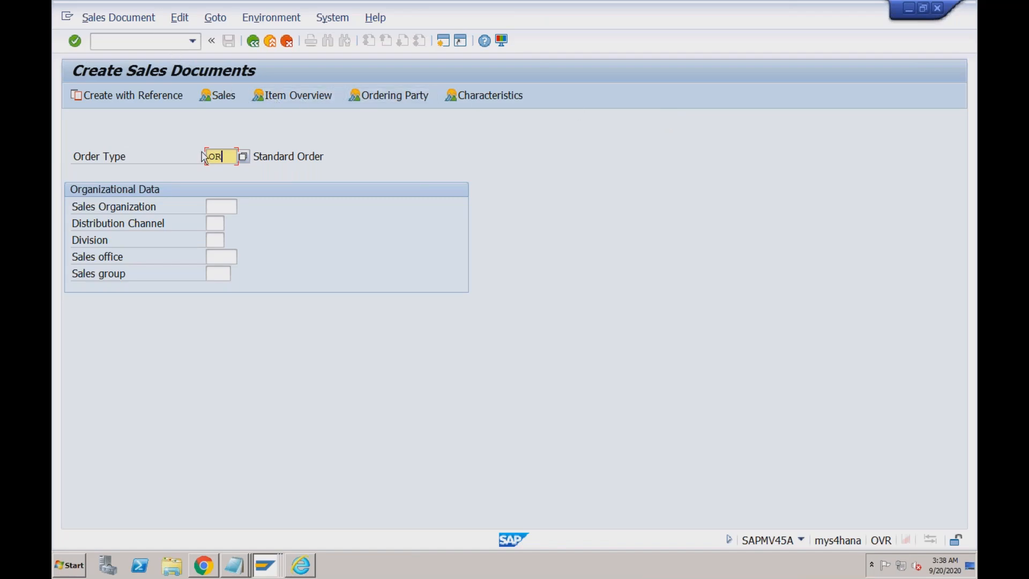
key("Return")
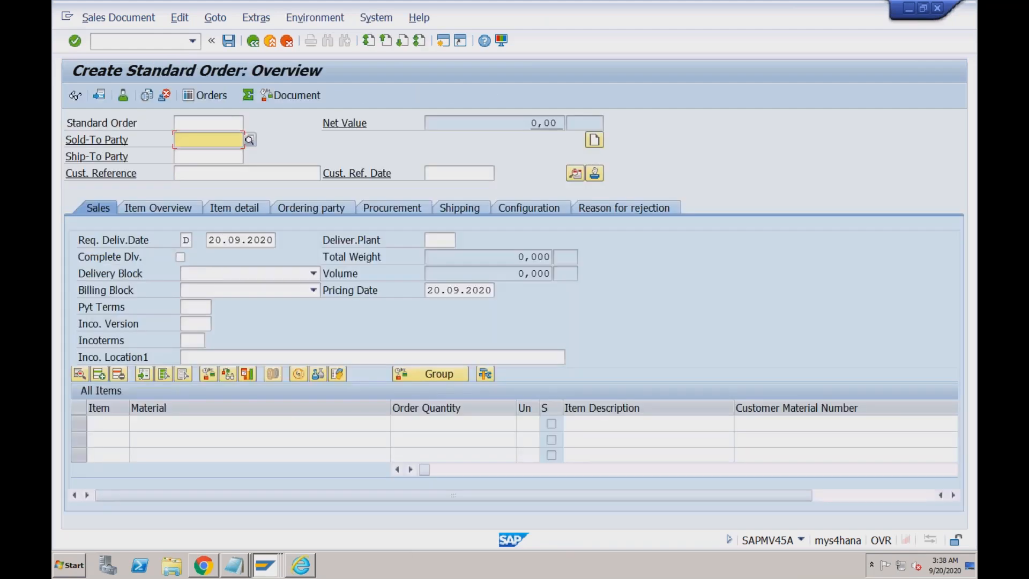